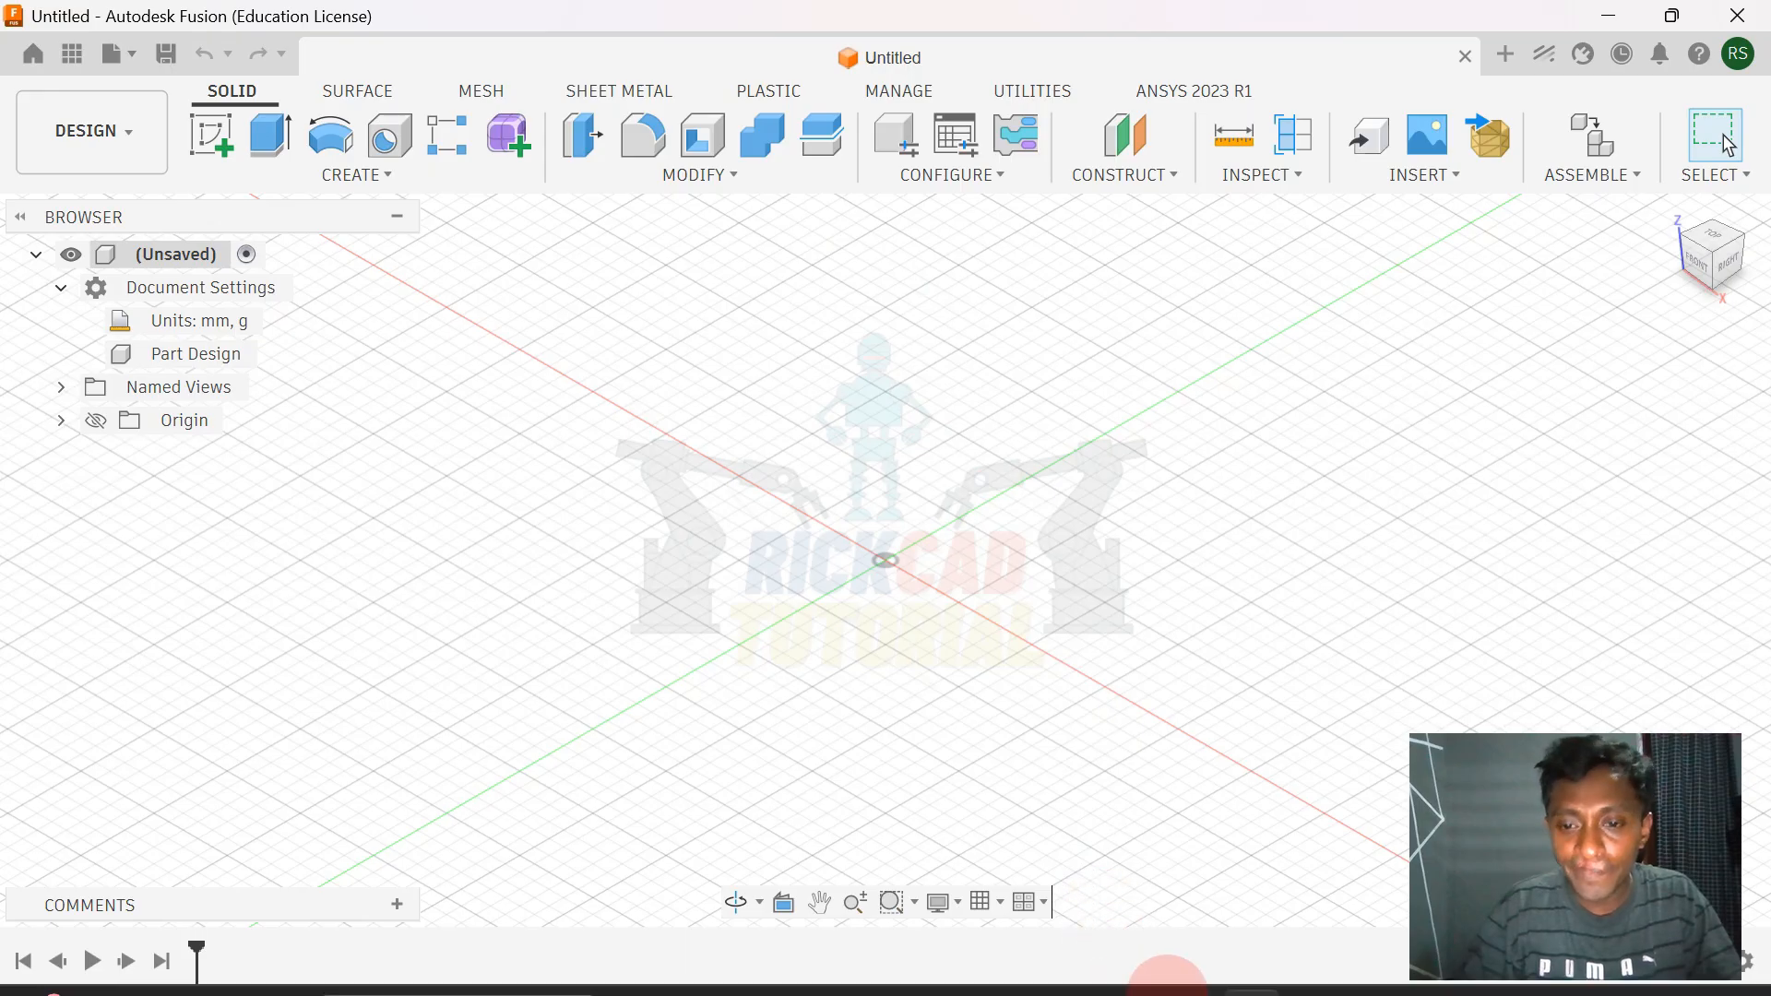
- Examine the reference picture of the ergonomic vertical mouse held in a hand, including its body outline and buttons
mouse_move(1130, 963)
click(1131, 812)
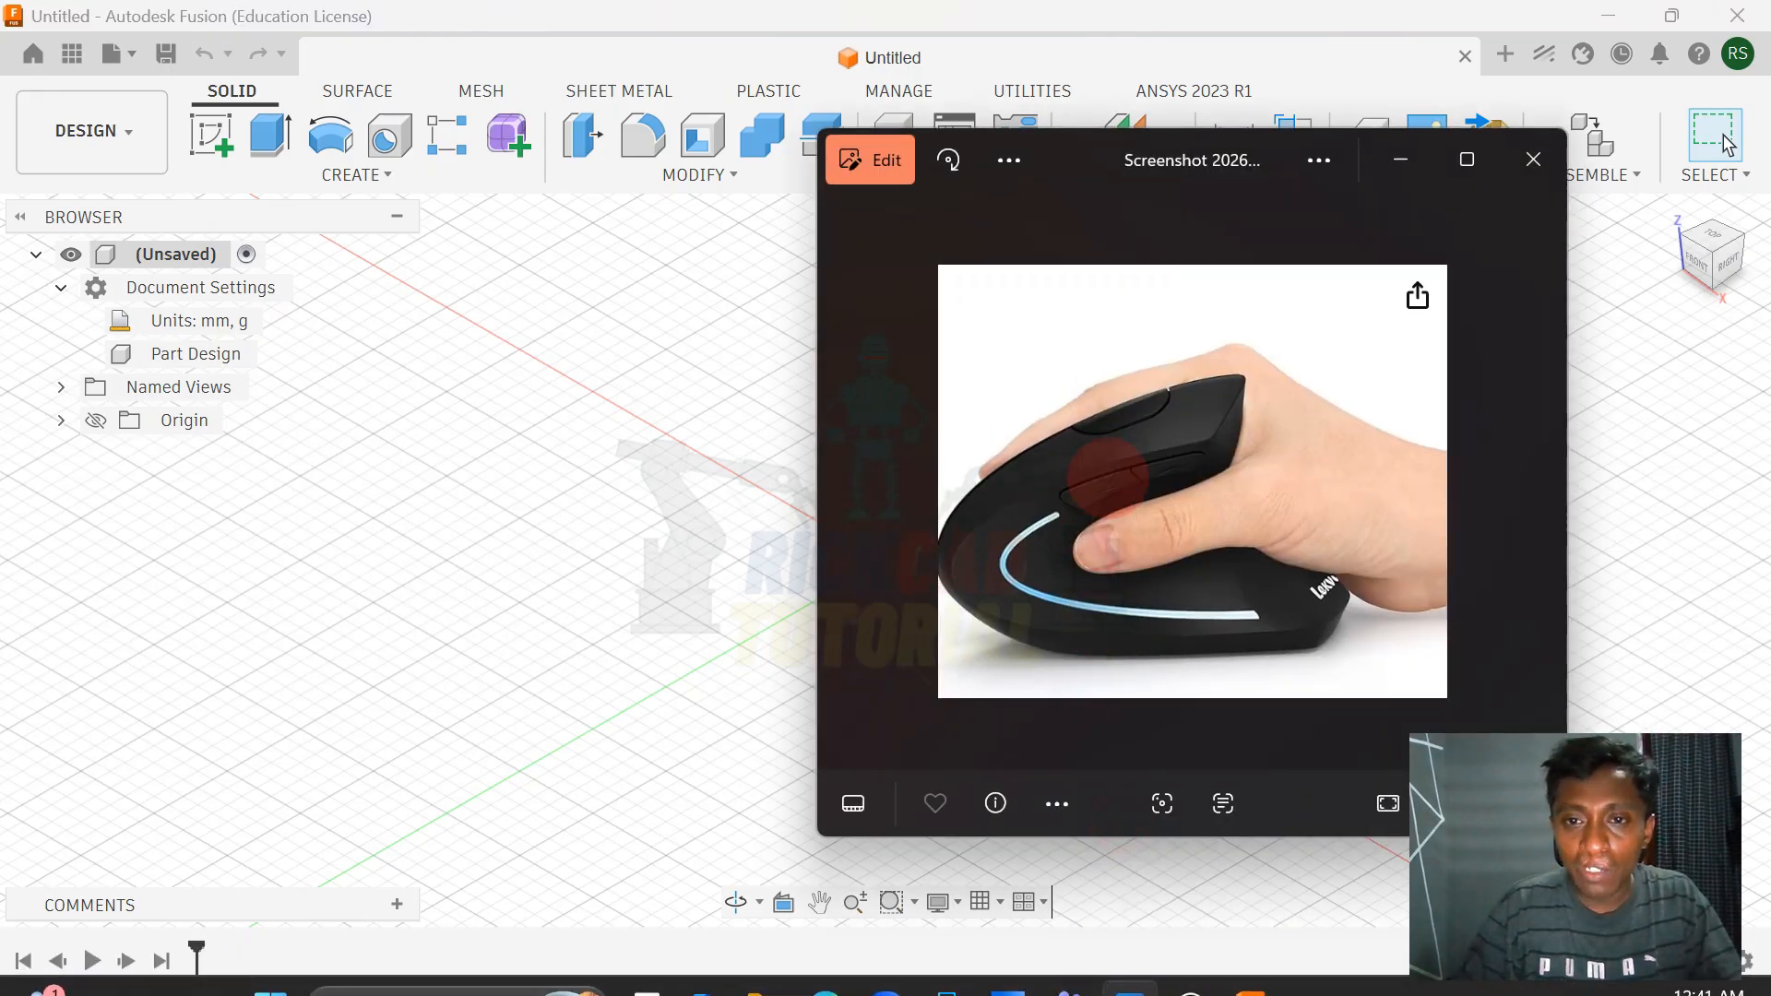
drag(1091, 166, 1089, 122)
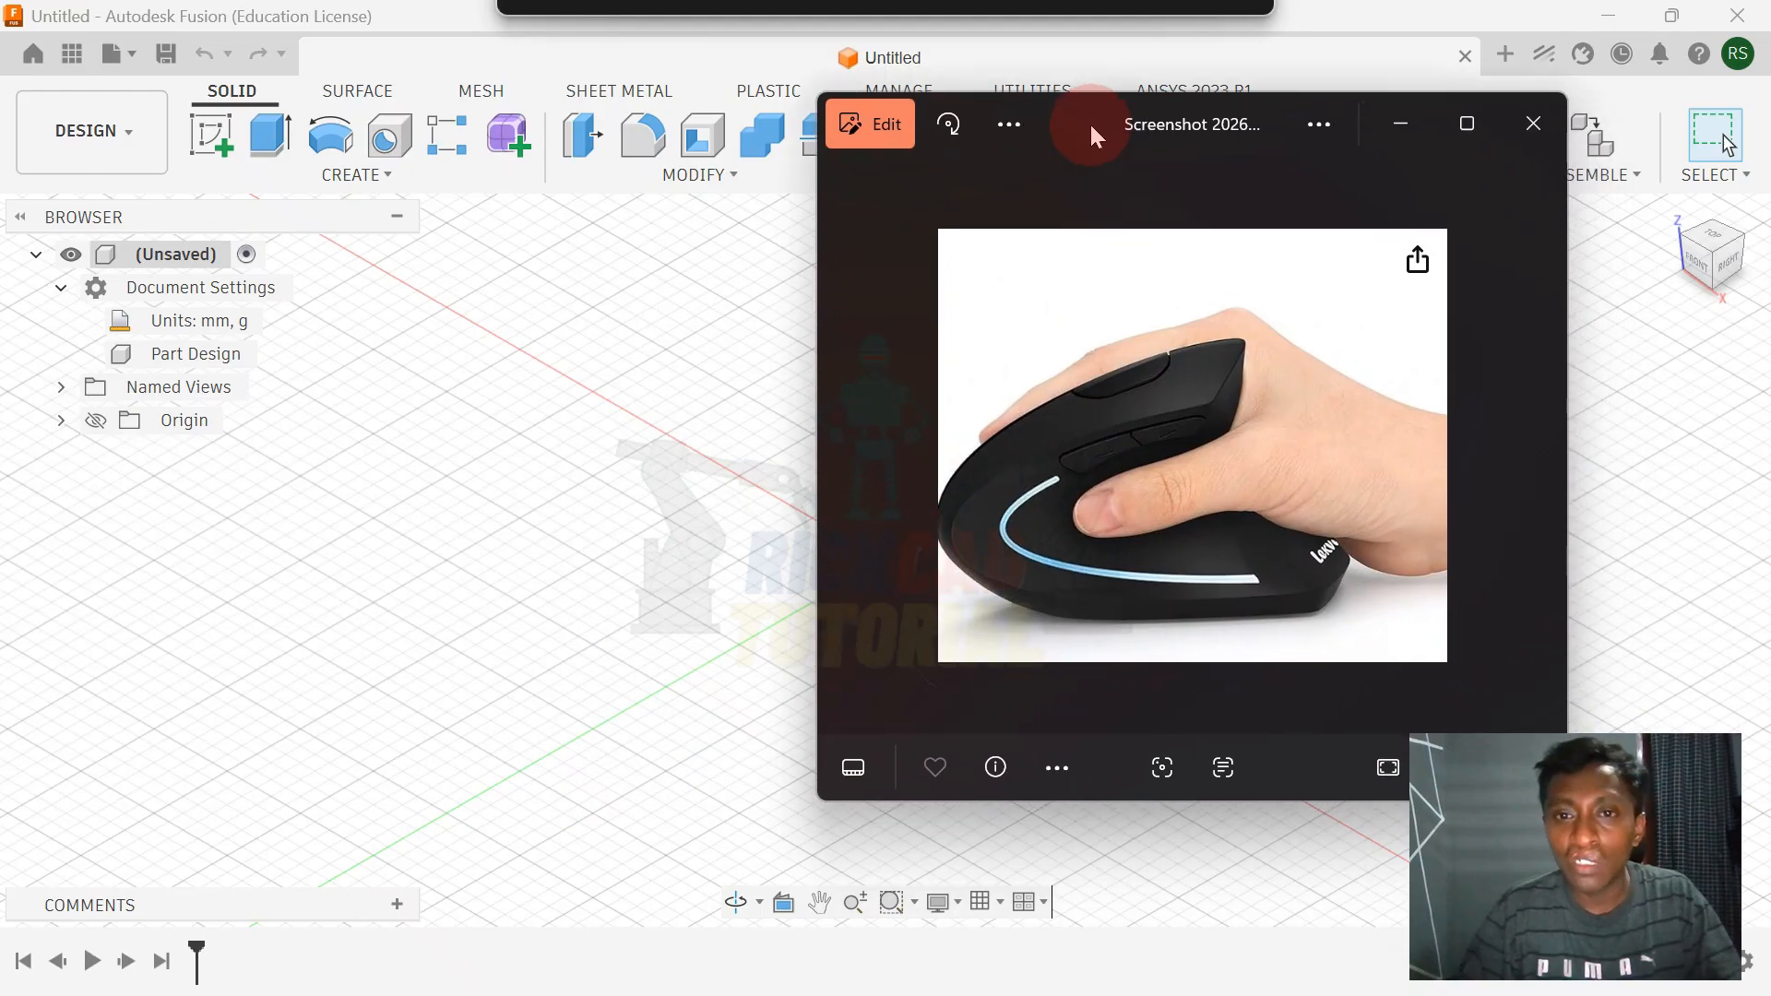
scroll(1192, 446, up, 2)
scroll(1192, 446, down, 2)
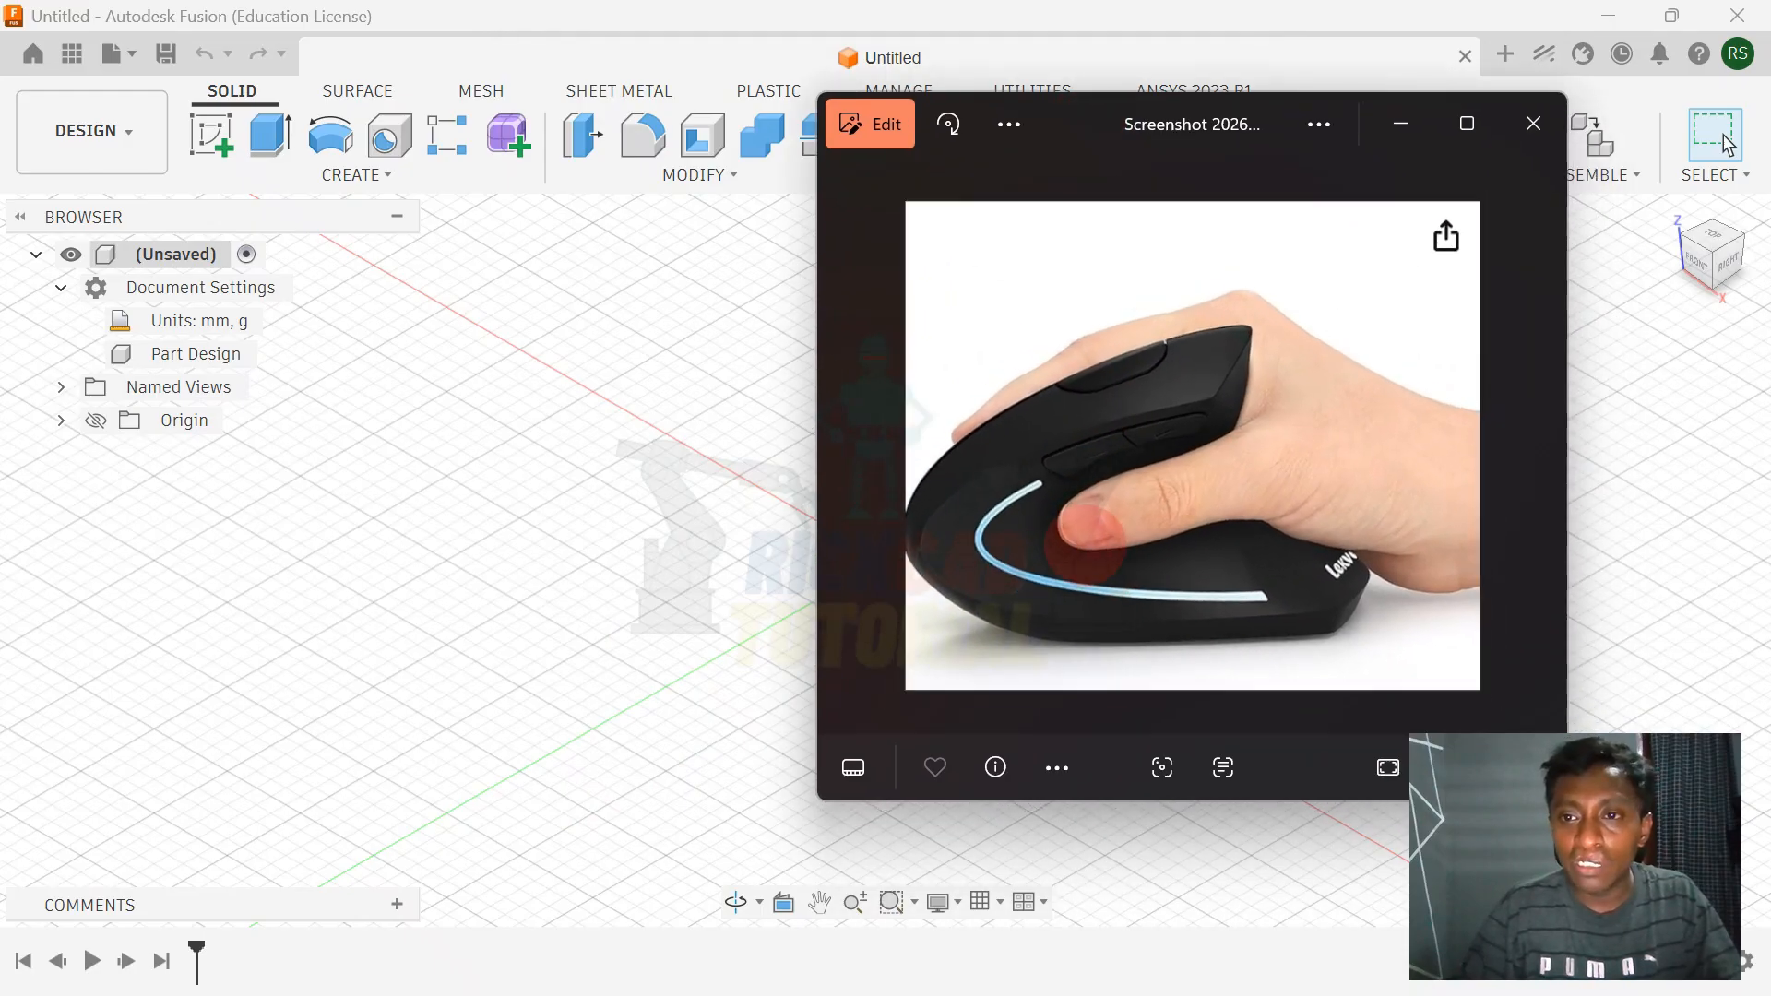
scroll(1192, 445, up, 1)
scroll(1109, 574, up, 1)
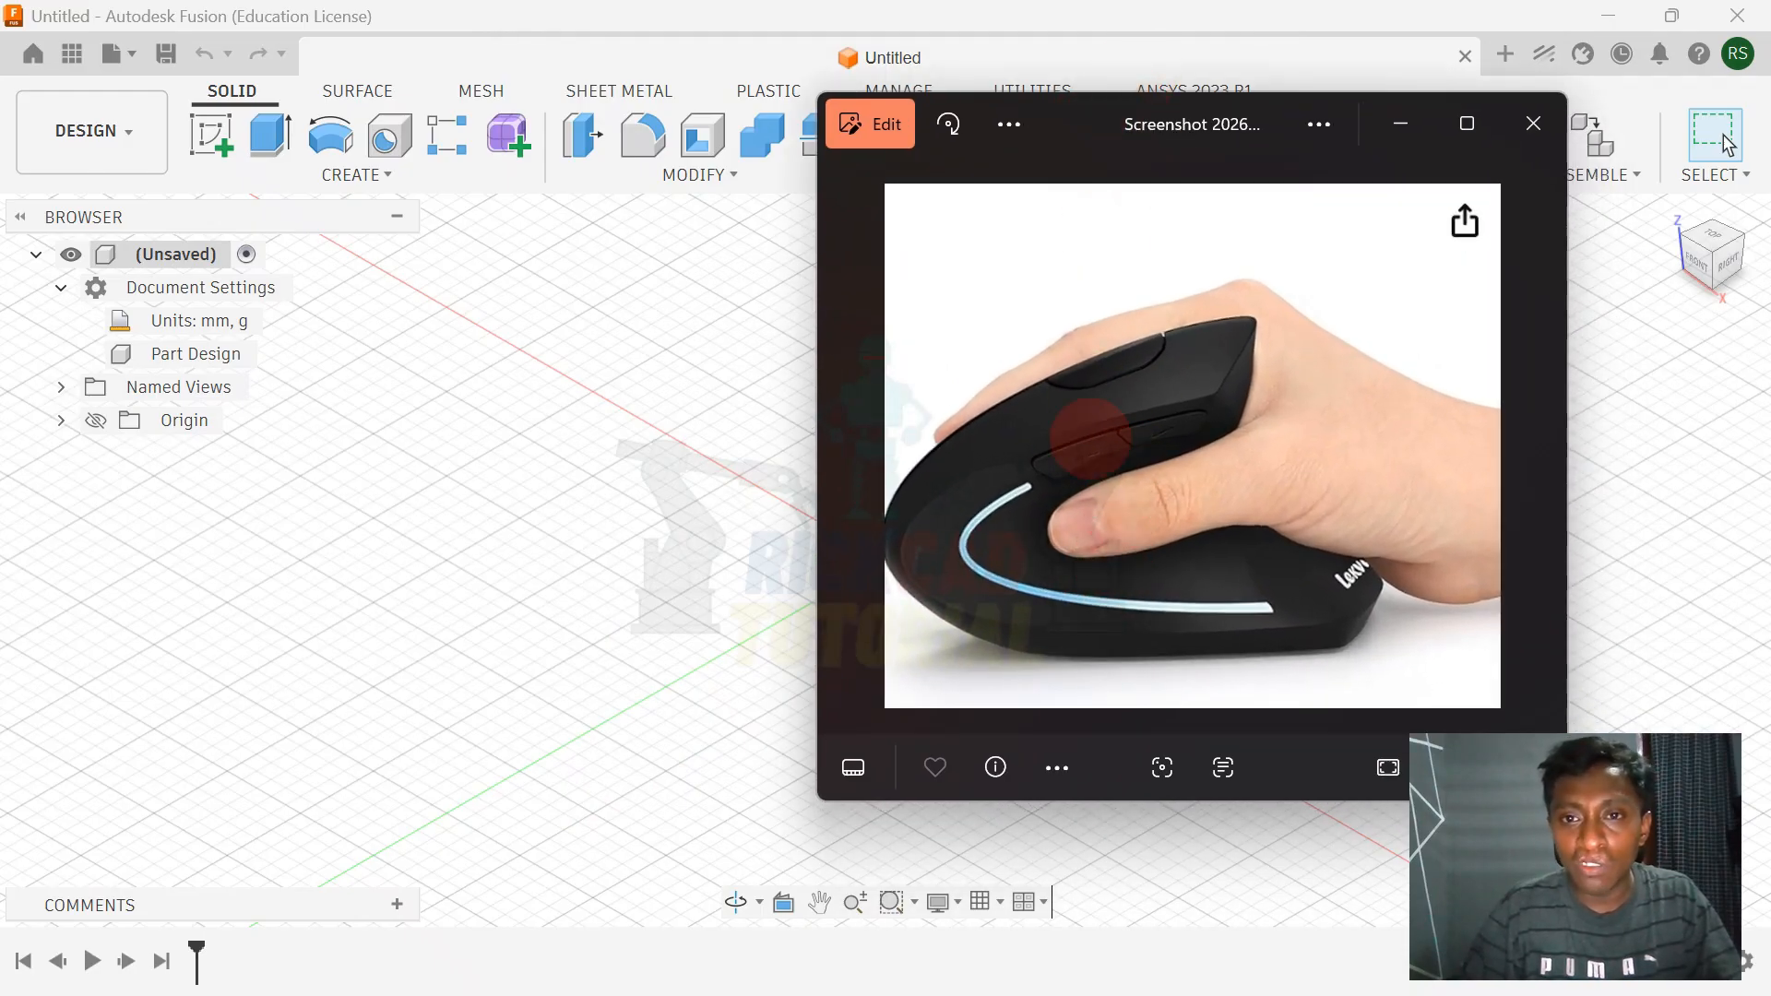
scroll(1091, 435, down, 2)
scroll(1075, 458, up, 2)
scroll(1075, 459, down, 2)
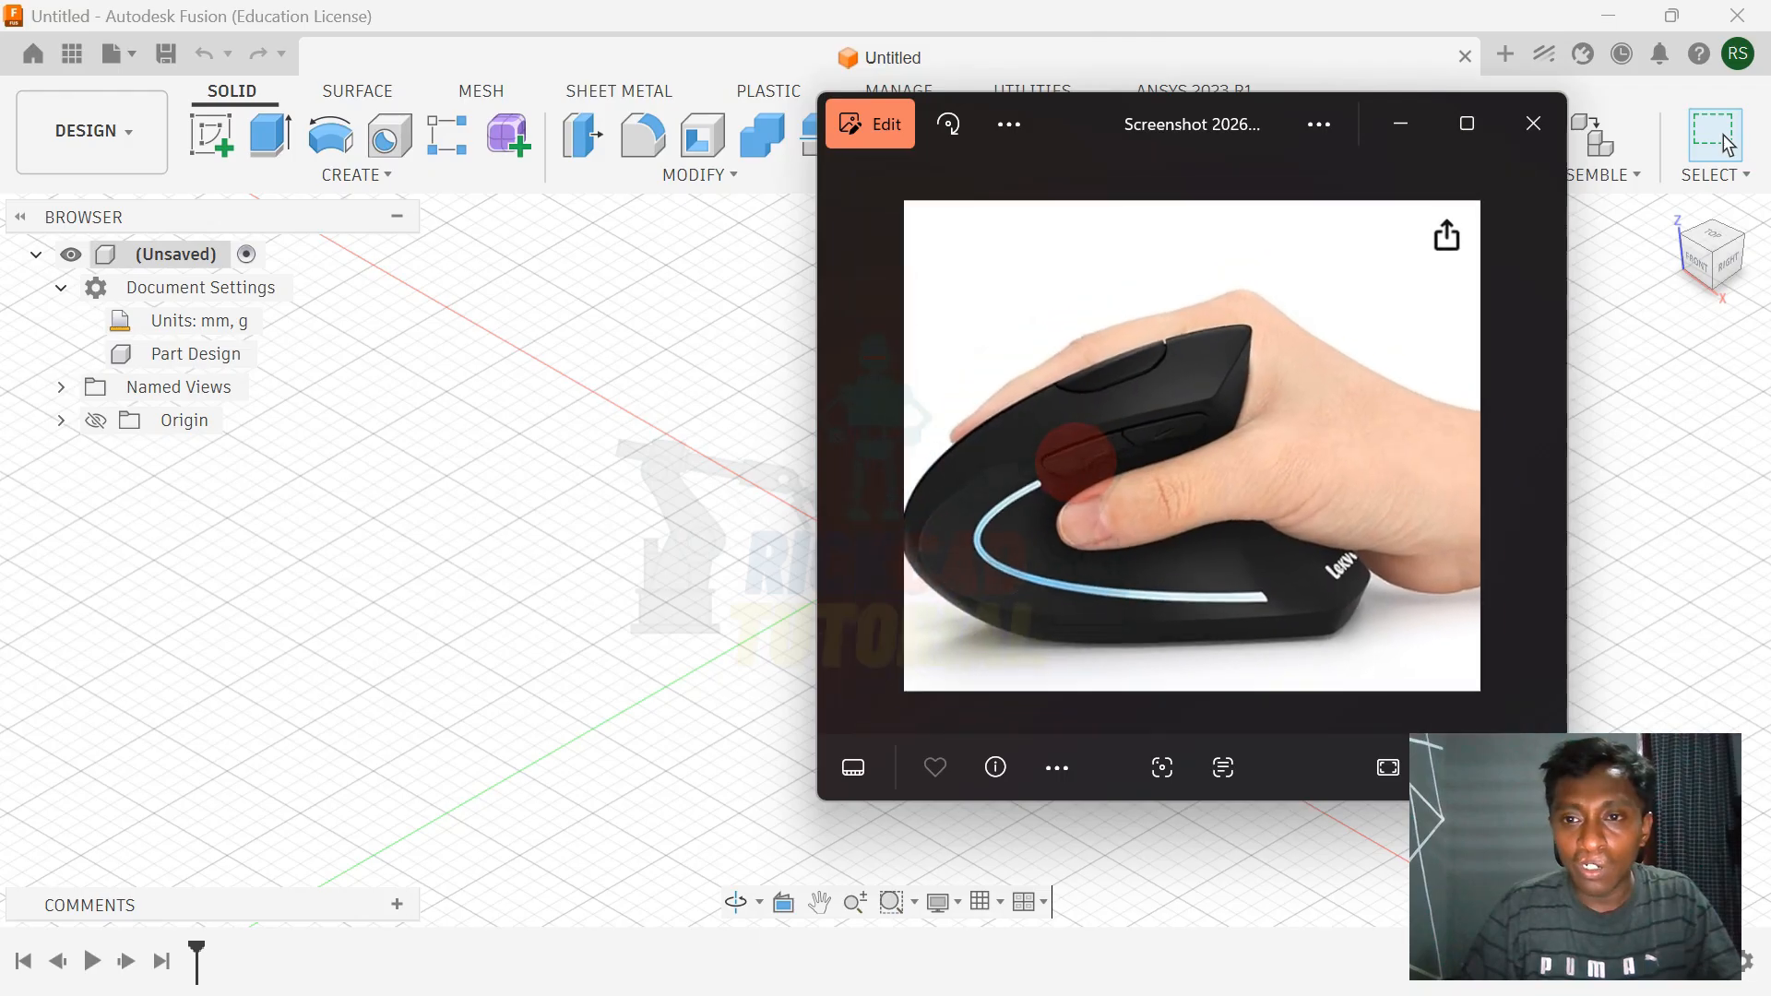
scroll(1076, 459, up, 1)
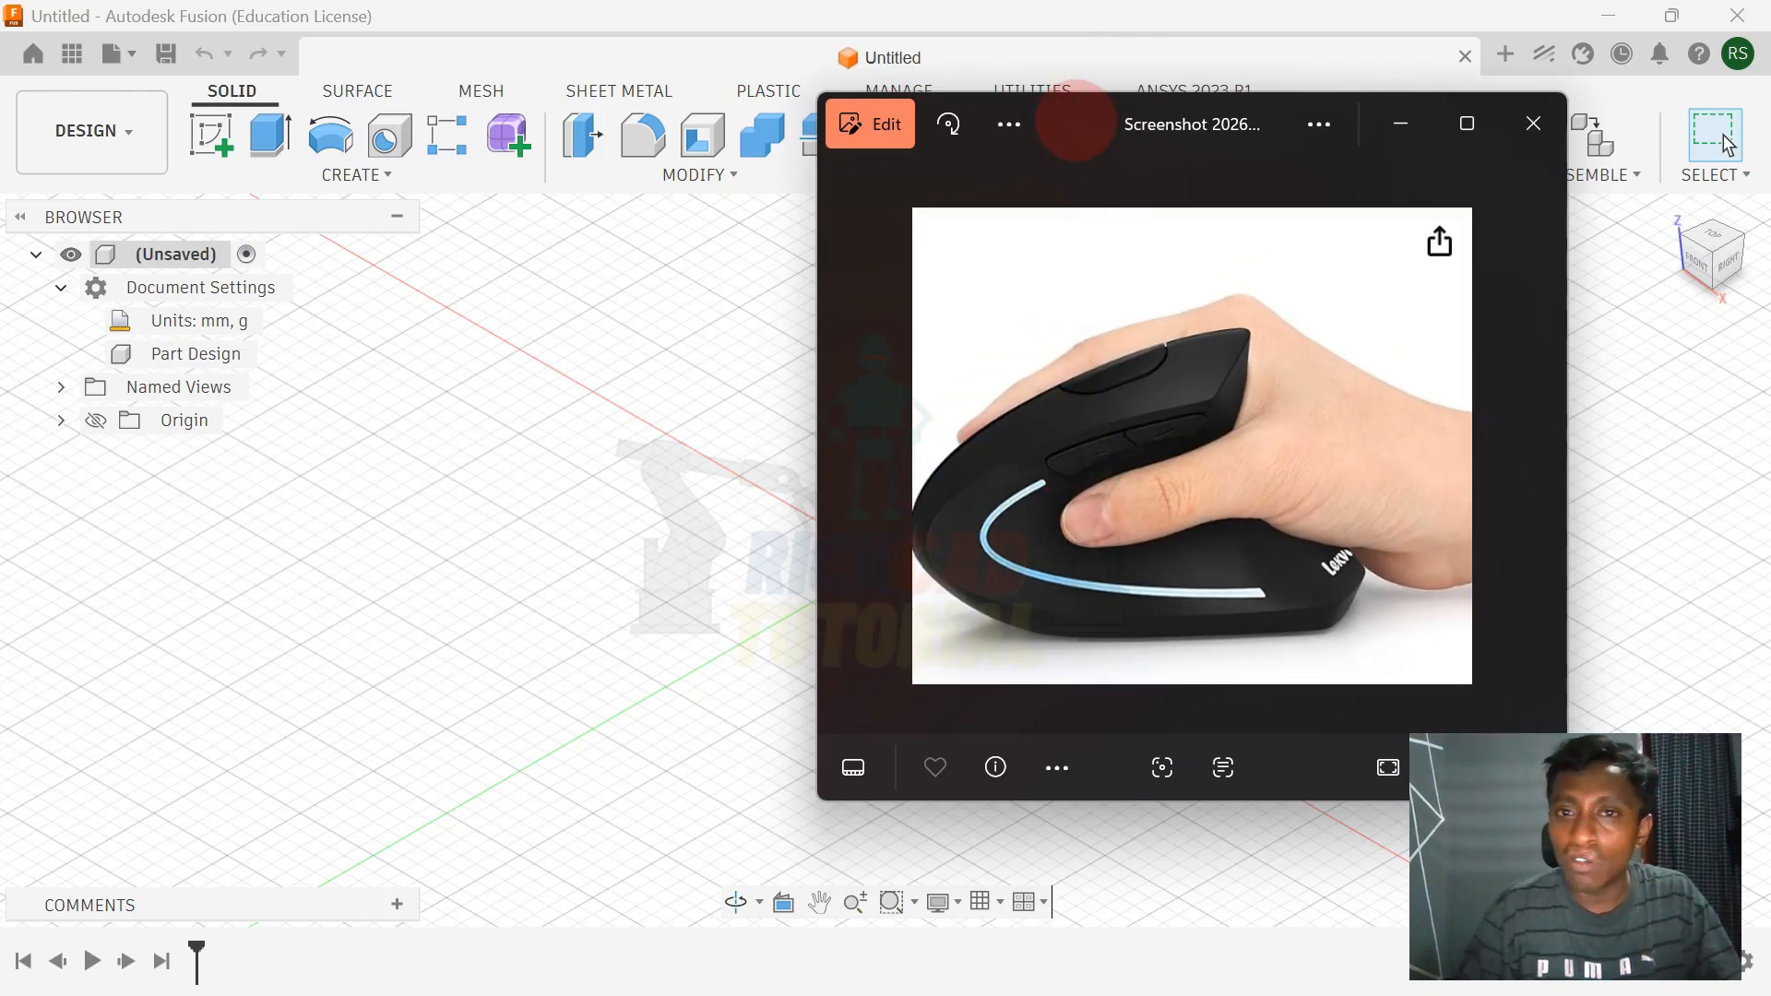
mouse_move(1079, 118)
mouse_down()
mouse_move(1100, 124)
mouse_move(1100, 99)
mouse_up()
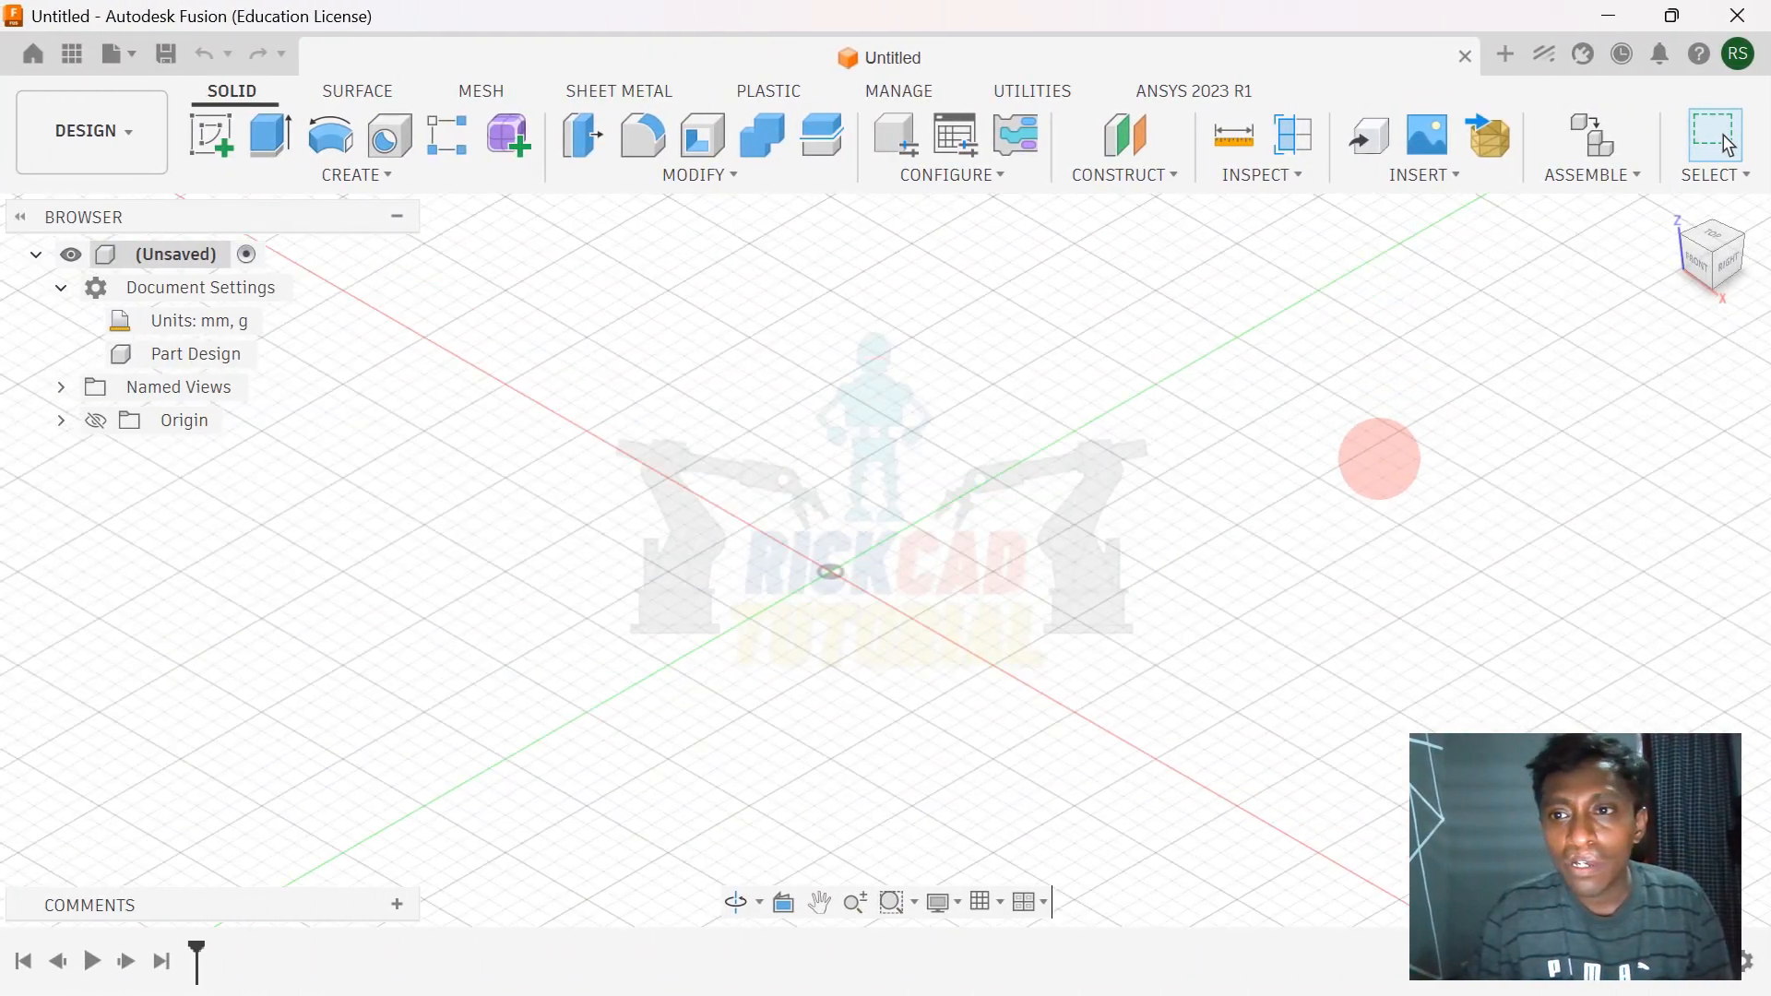
- Create a new Hybrid Design with millimeter and gram as the unit system
scroll(1379, 459, up, 2)
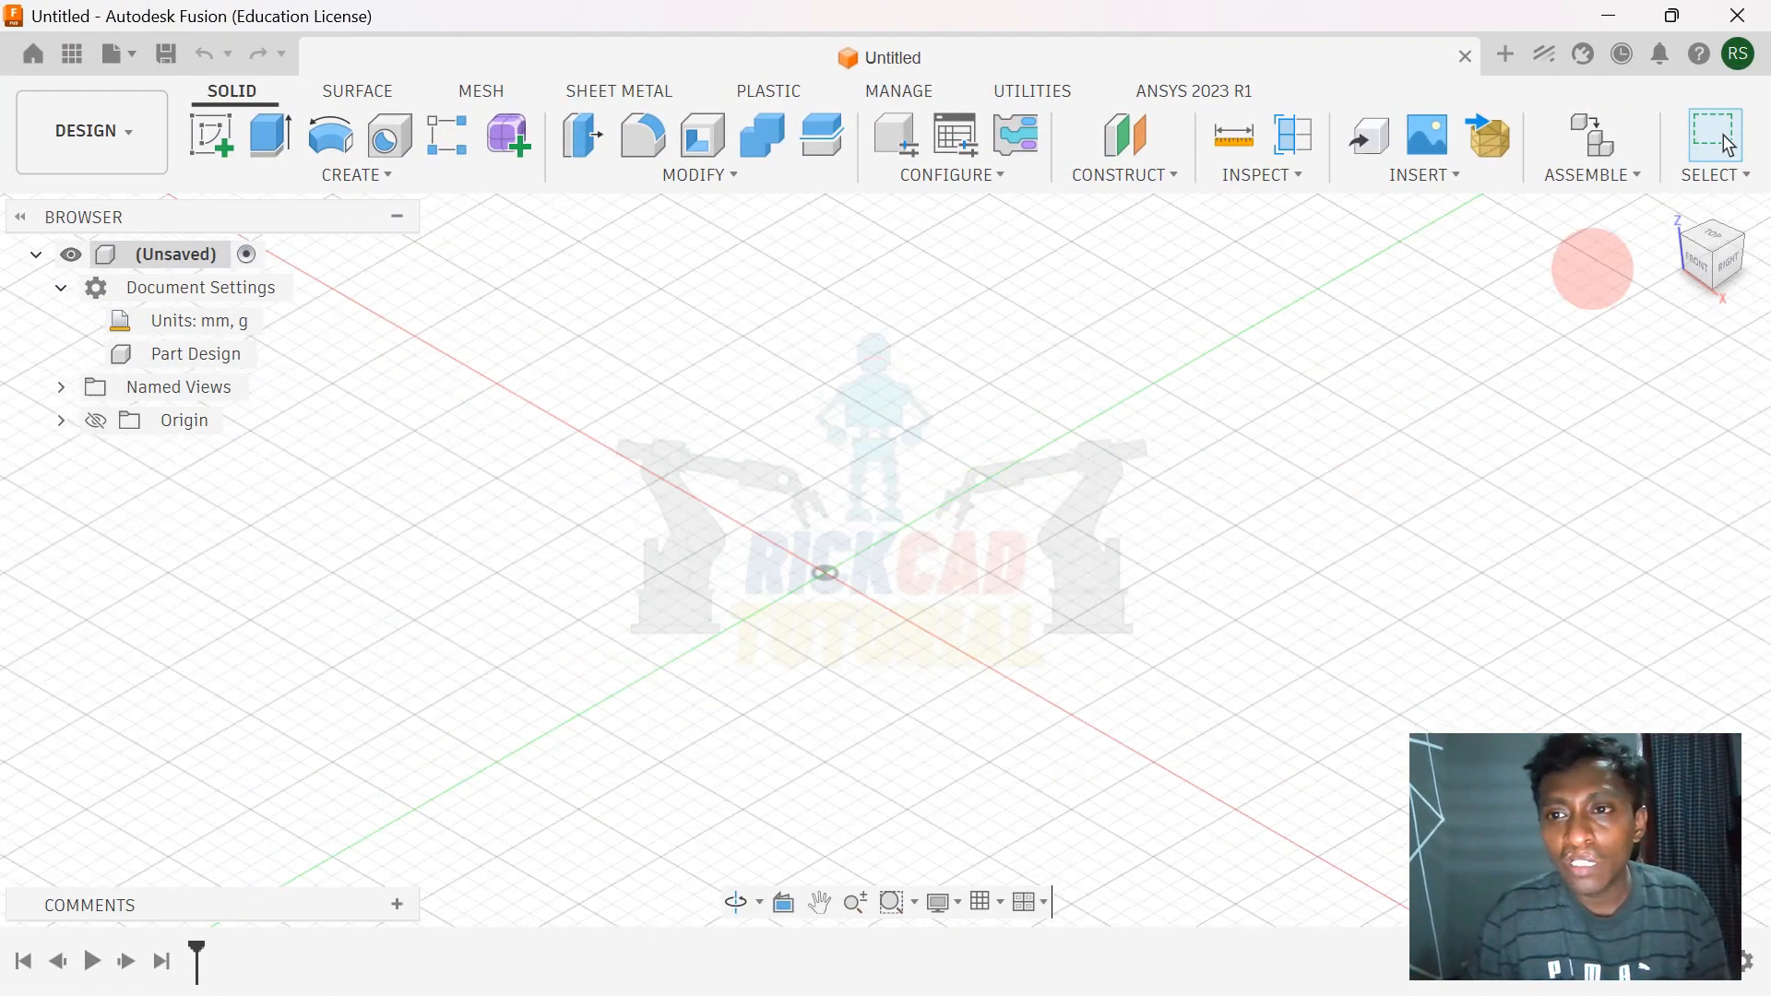
click(1667, 213)
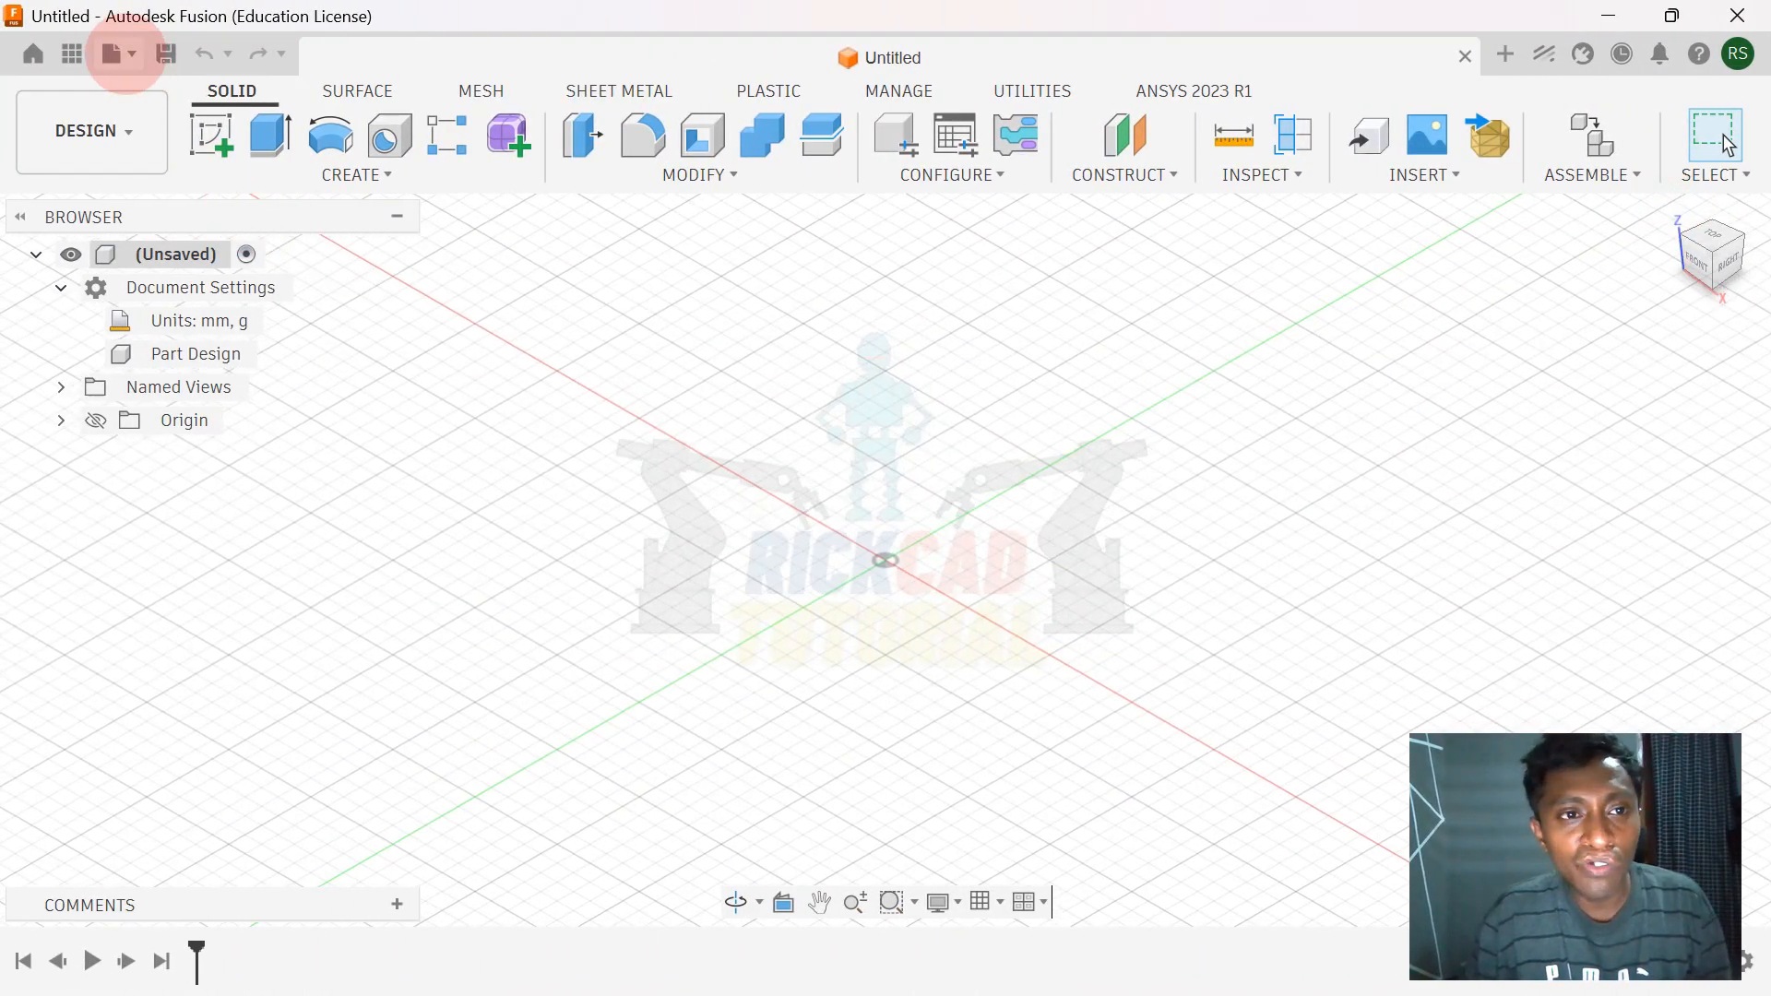
click(120, 53)
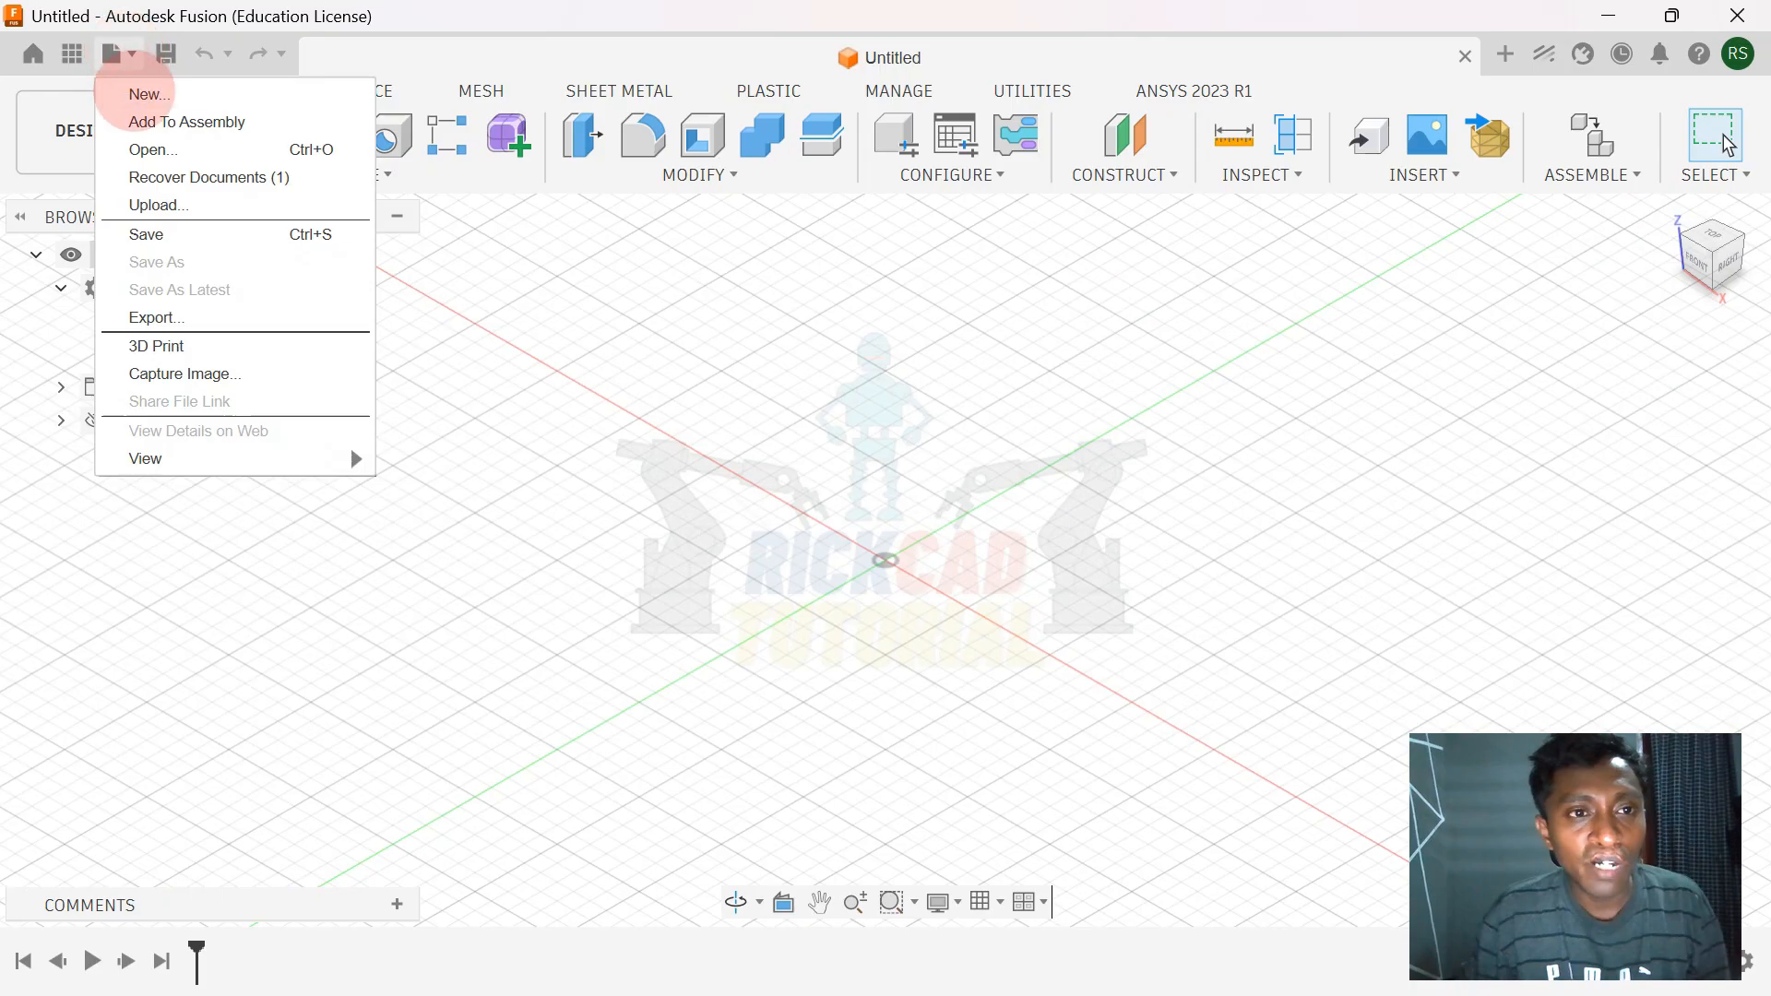
click(141, 87)
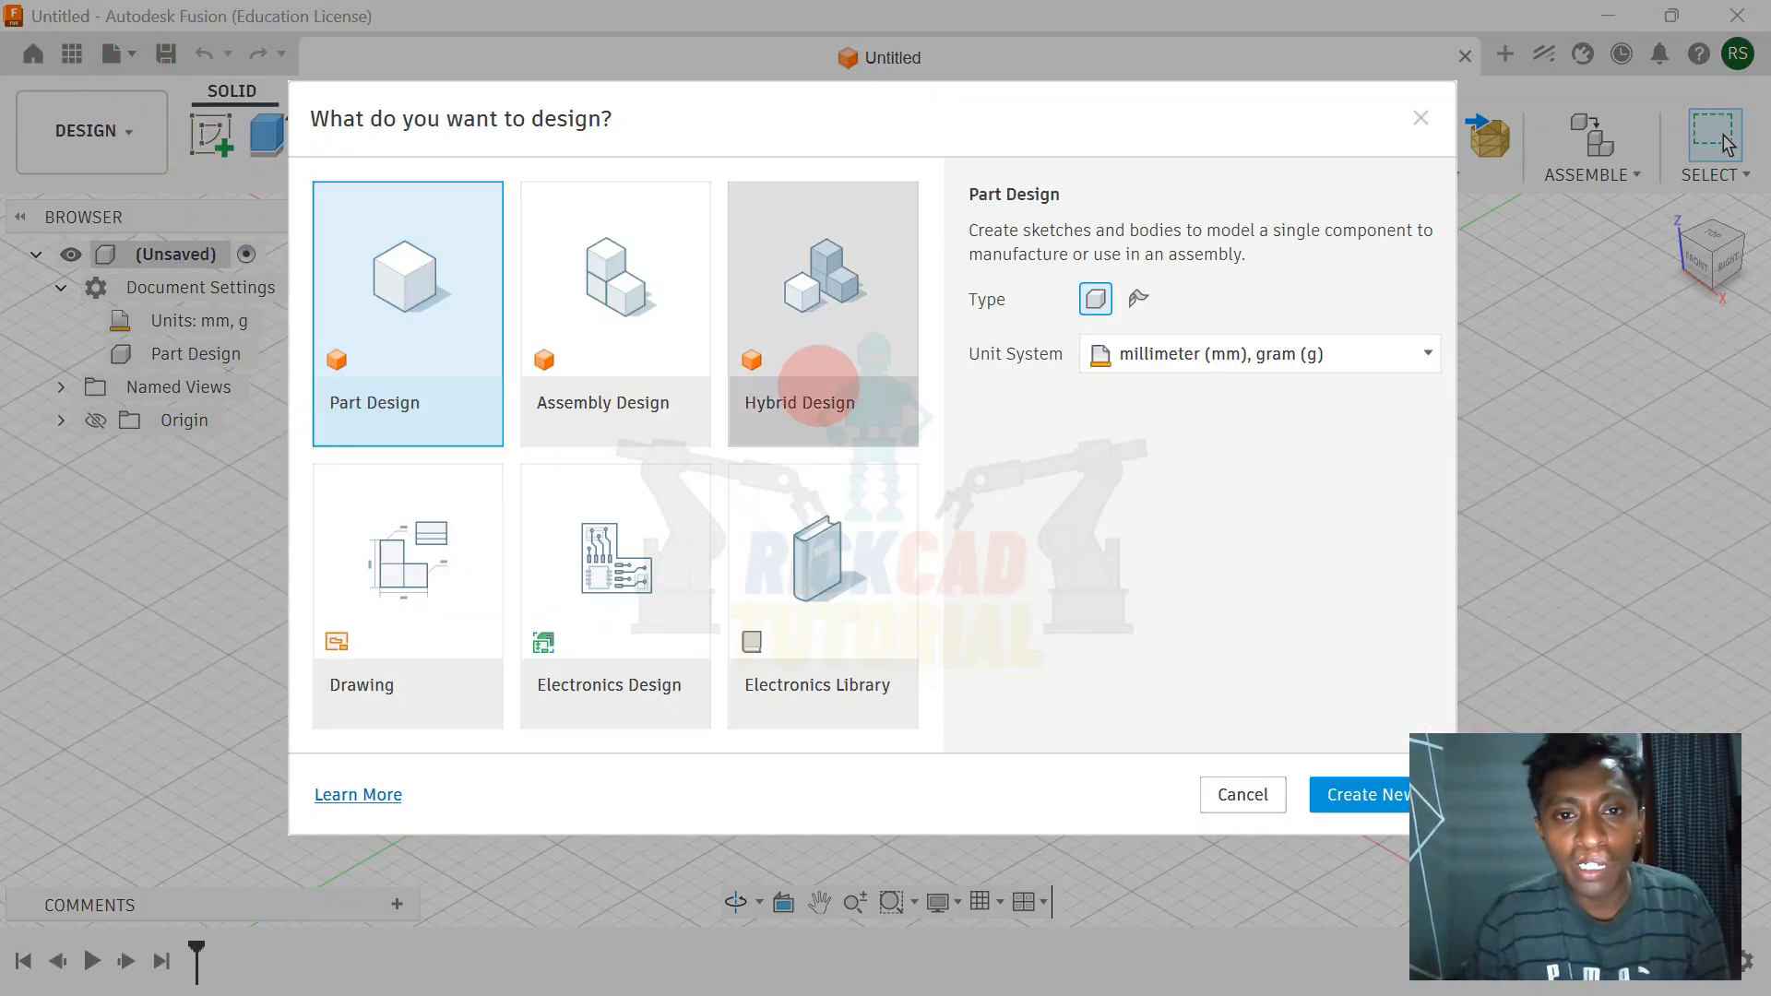
click(818, 384)
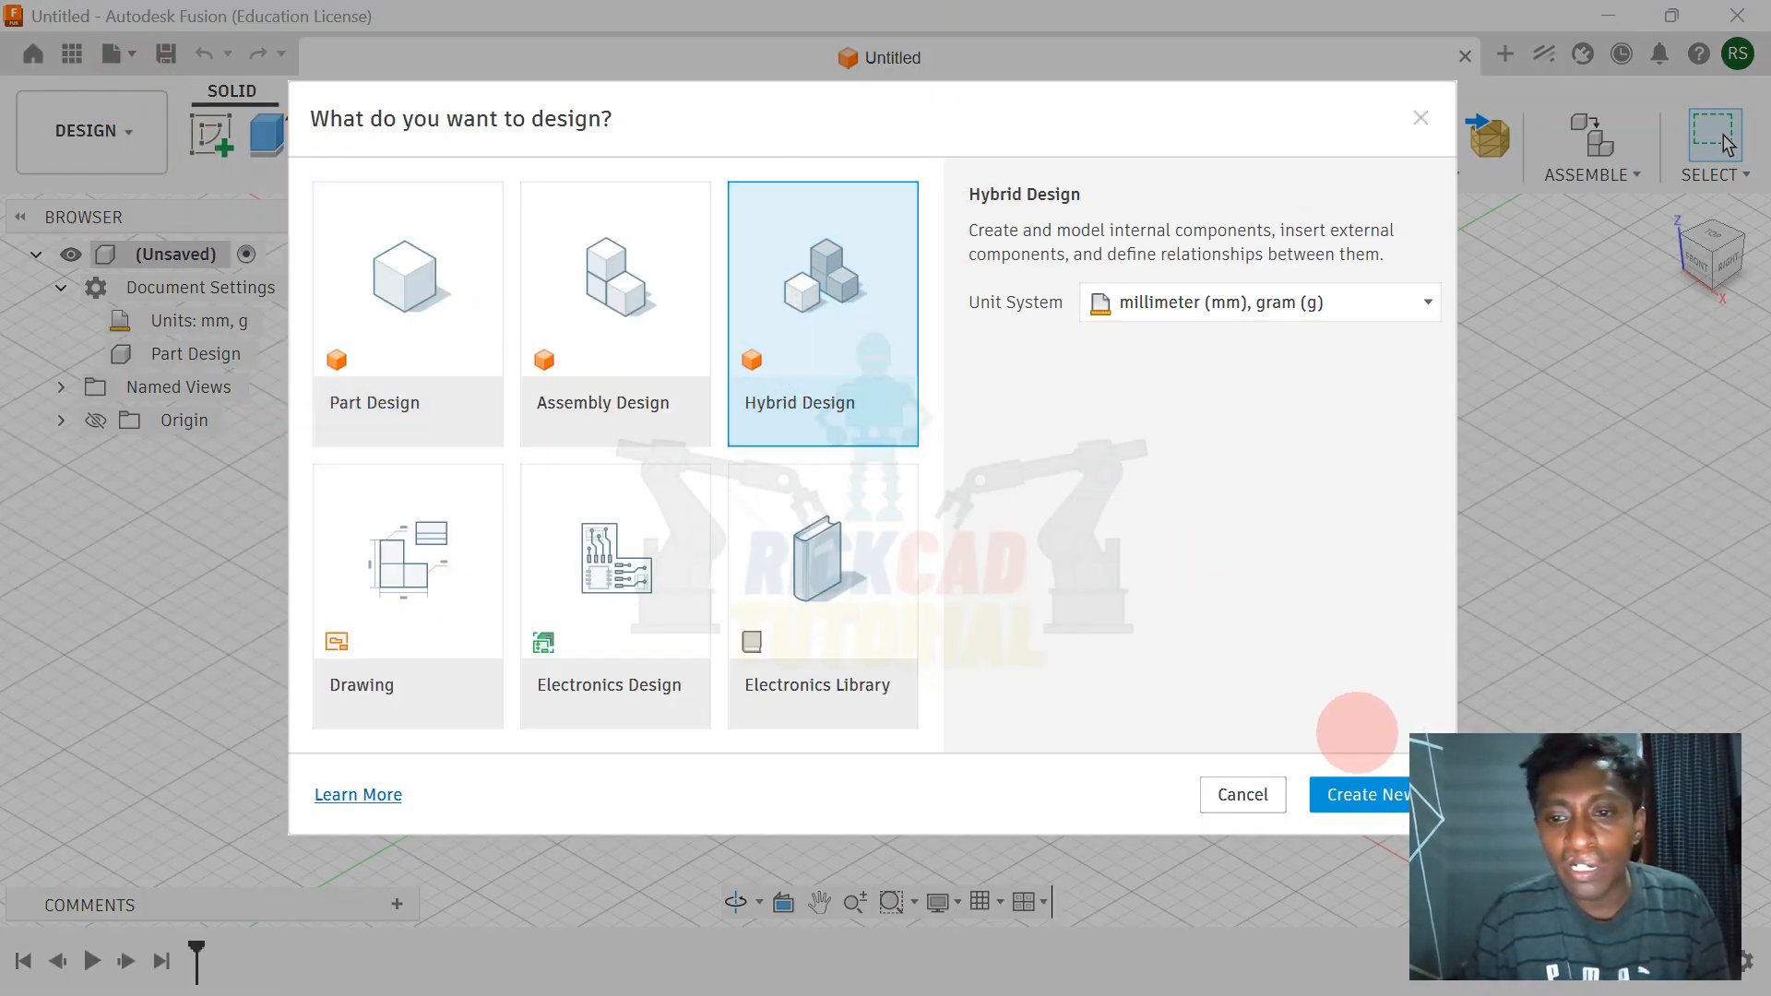
click(1352, 790)
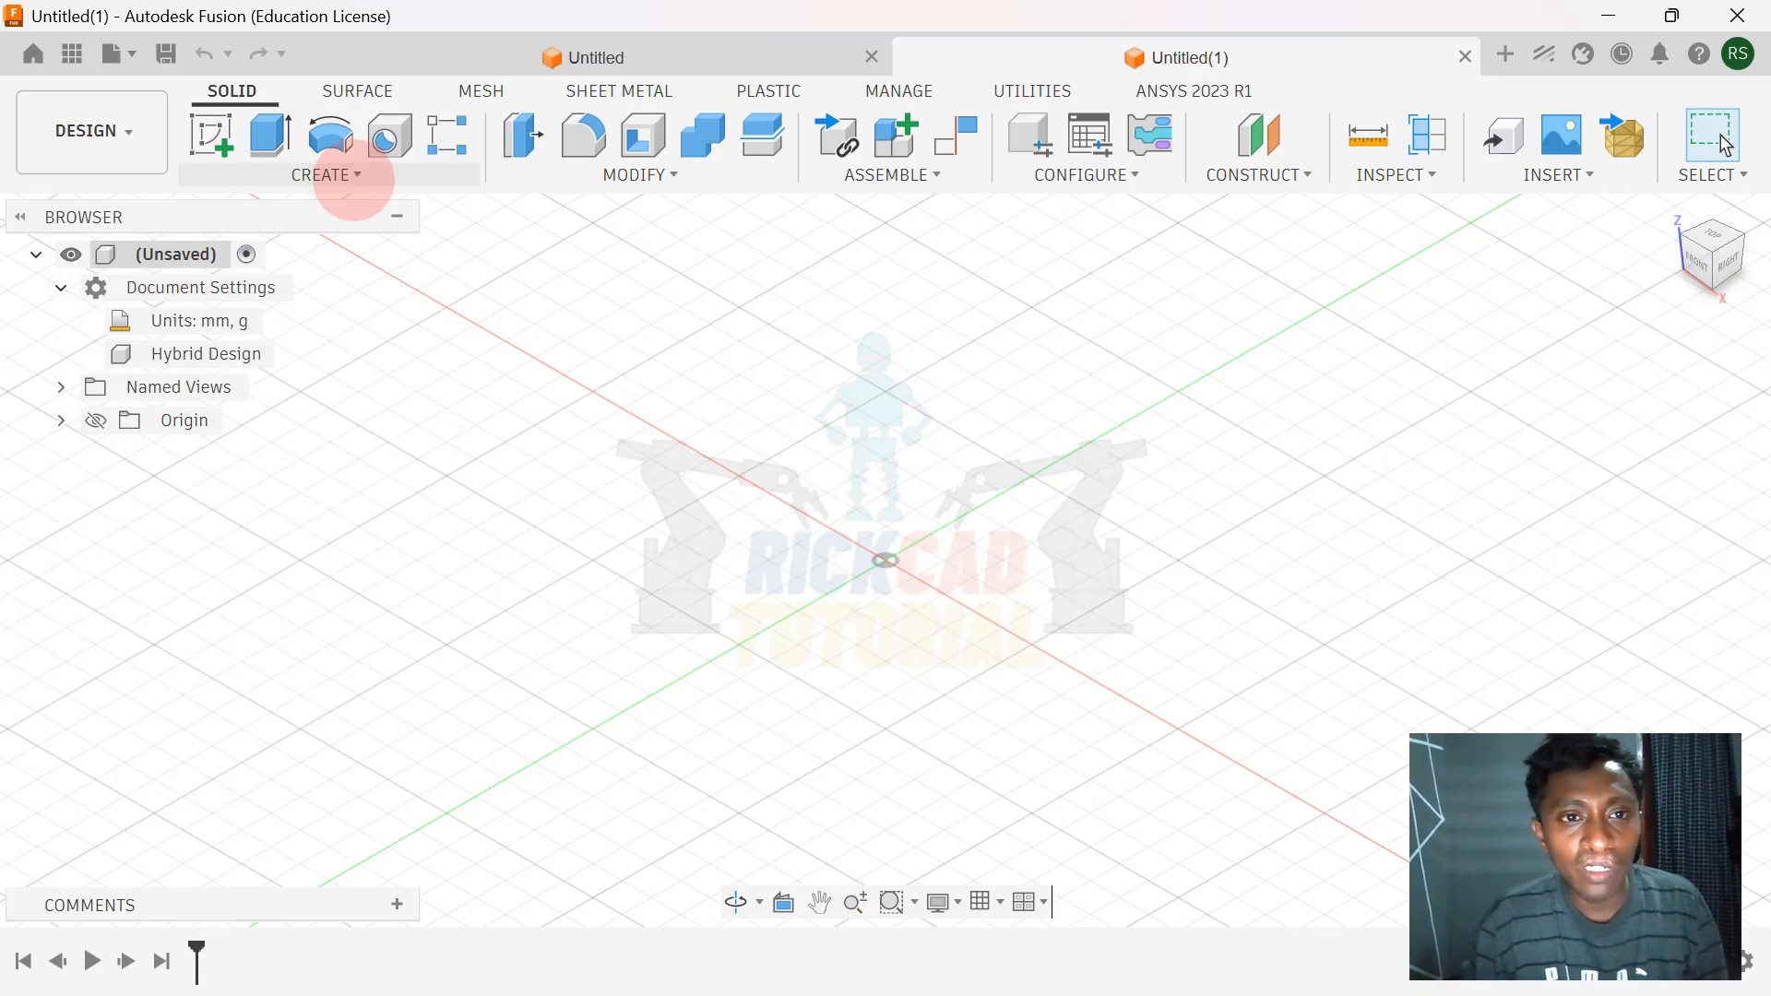
- Start a new form feature with Create Form for T-Spline modeling
click(337, 174)
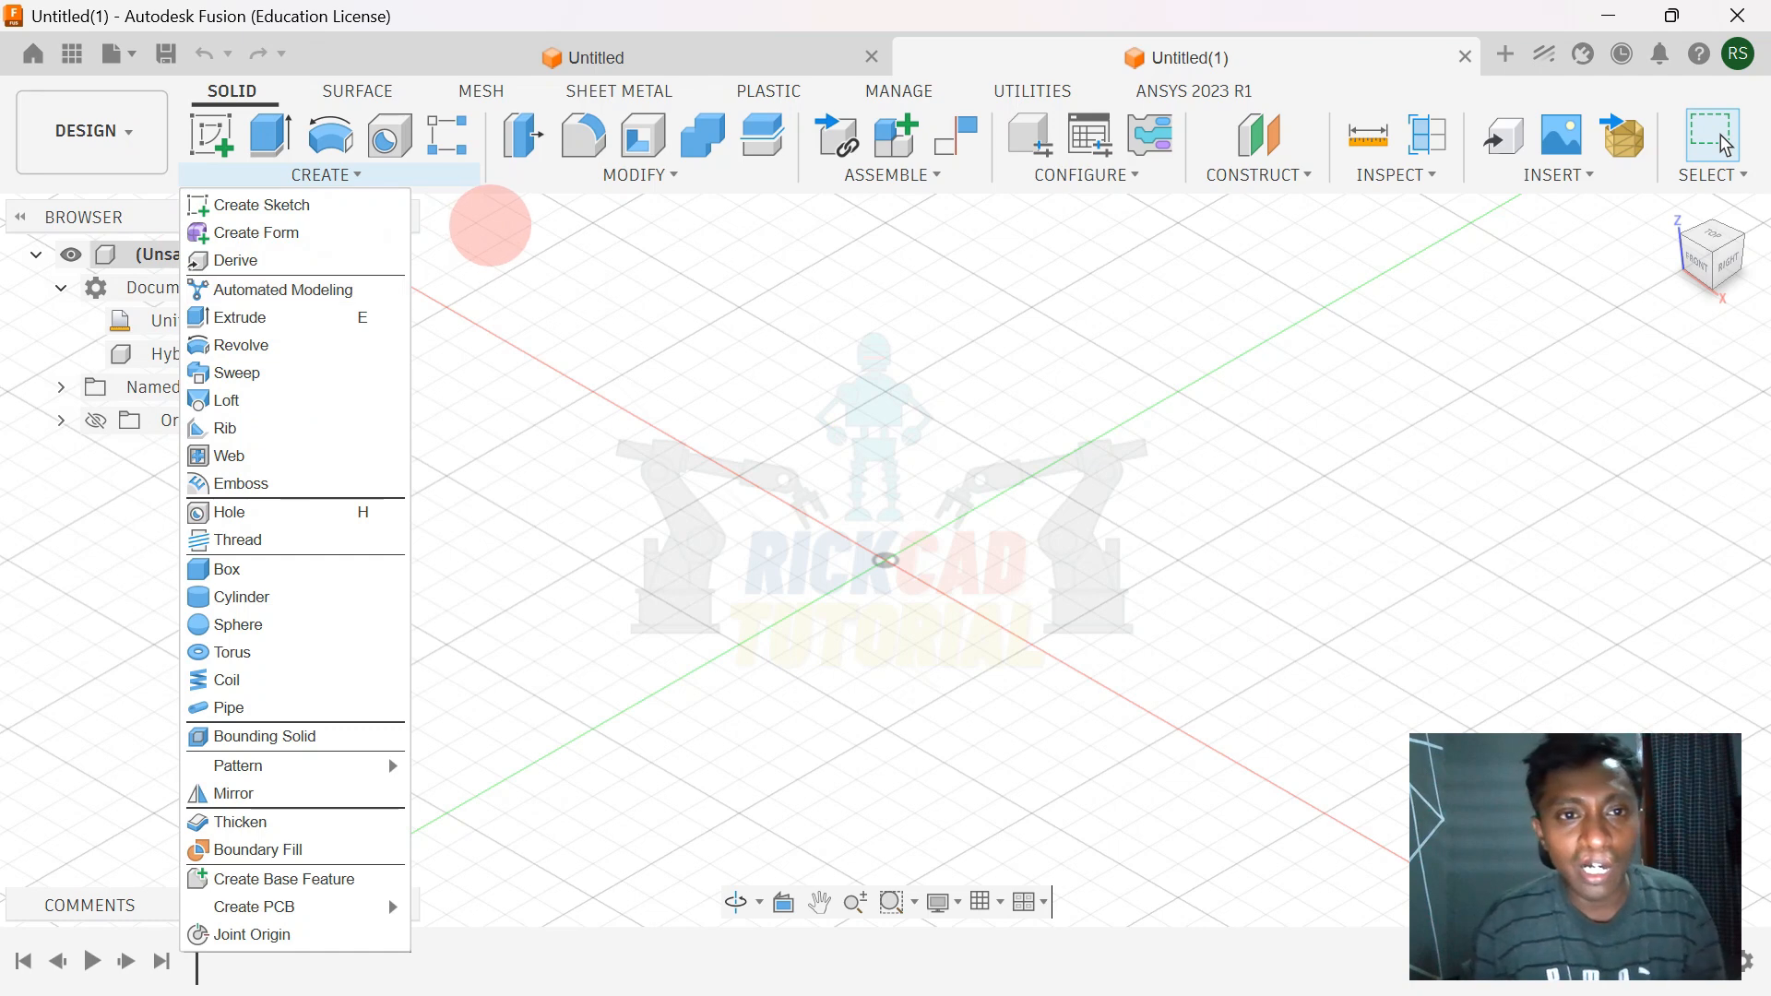
click(490, 225)
click(337, 176)
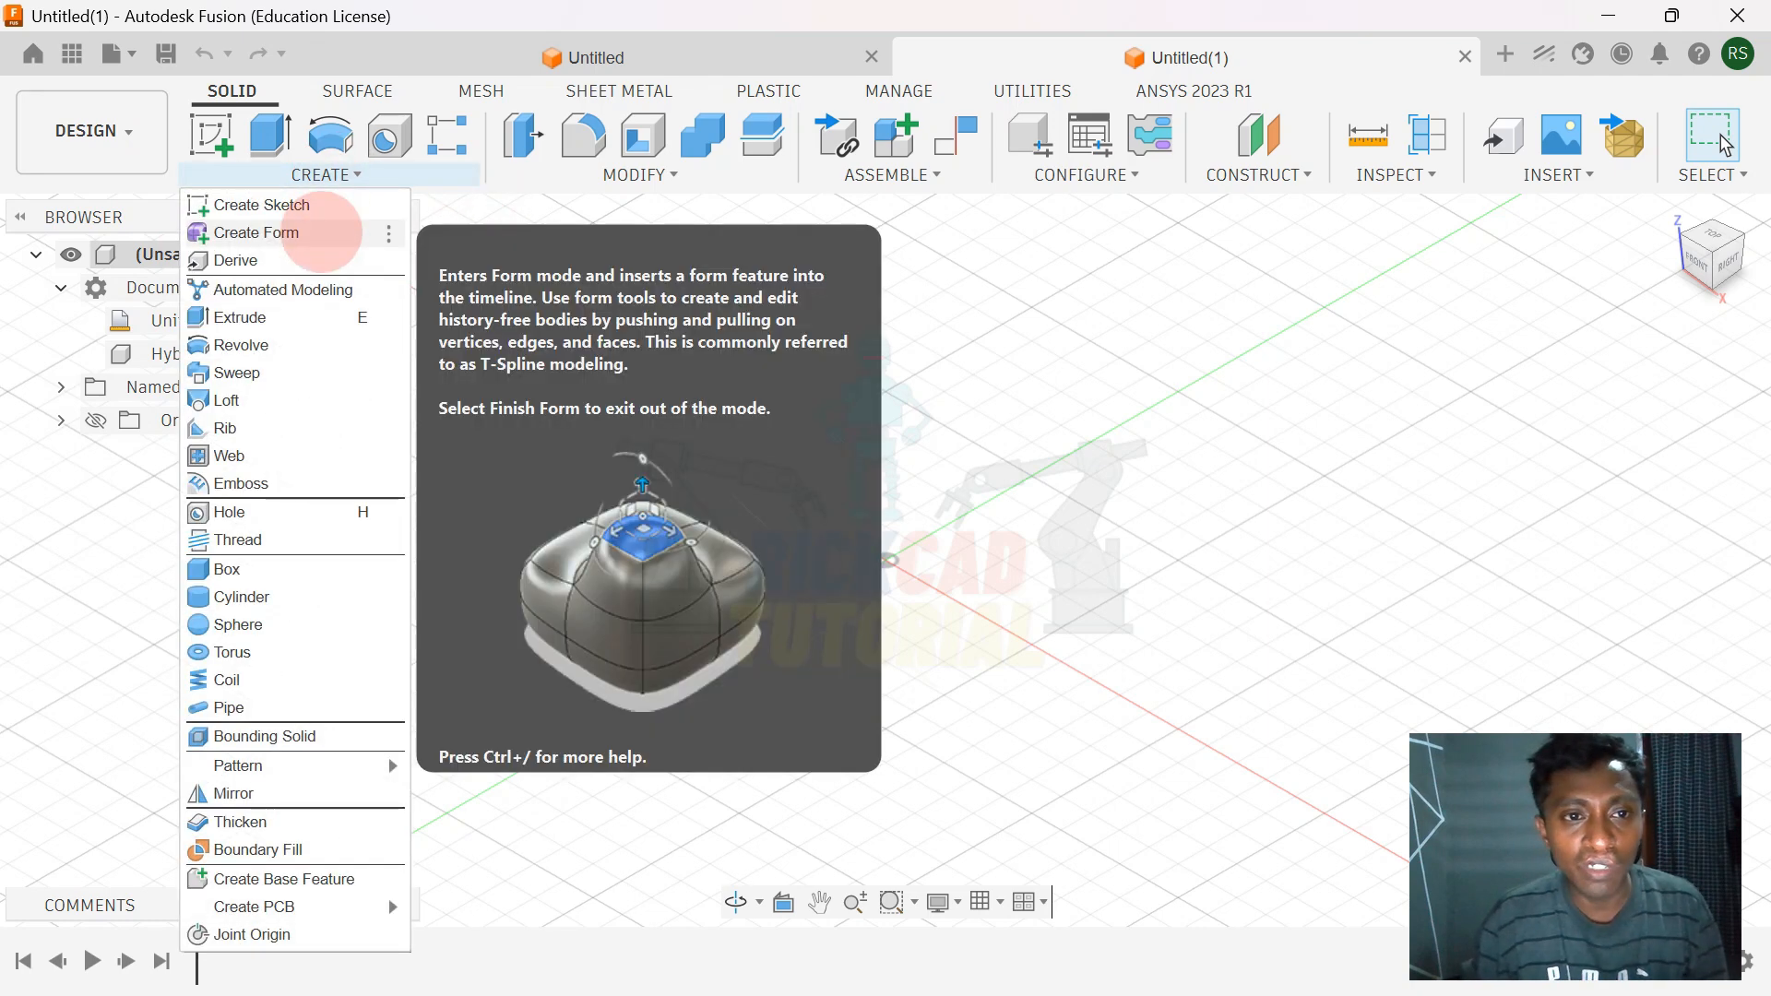
click(322, 233)
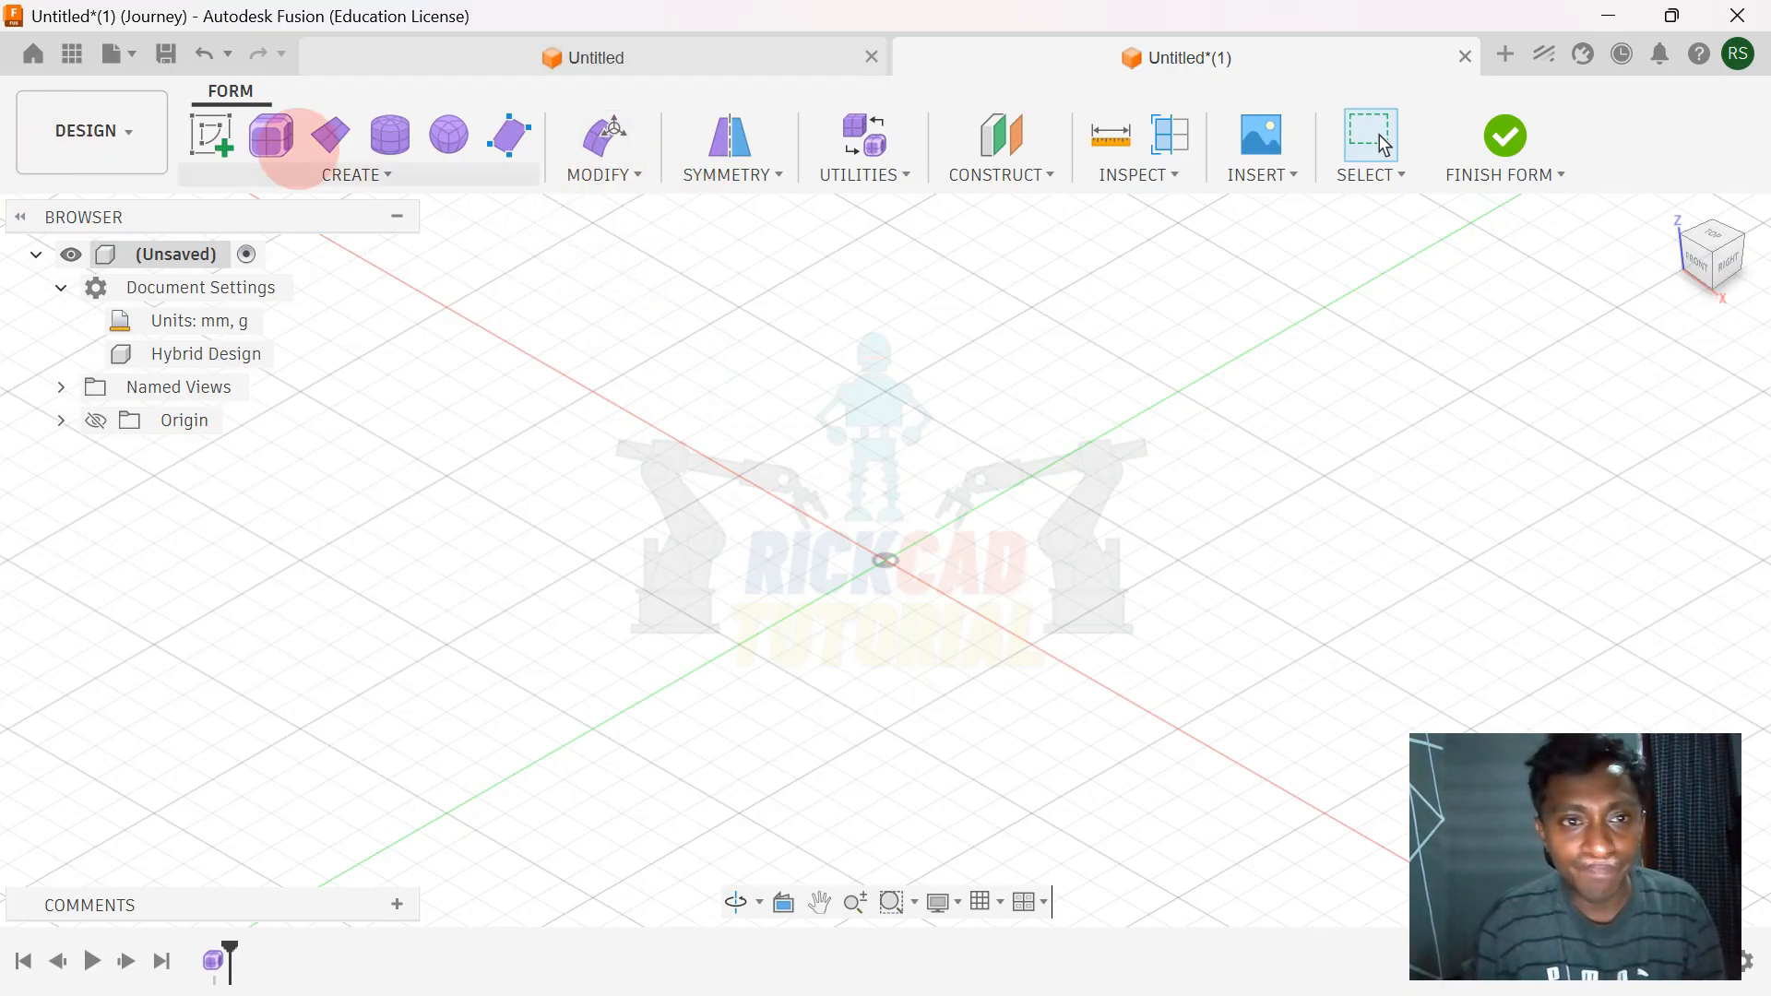
- Create a T-Spline box on the horizontal plane, centered on the origin, with a 100 by 100 mm base
click(297, 175)
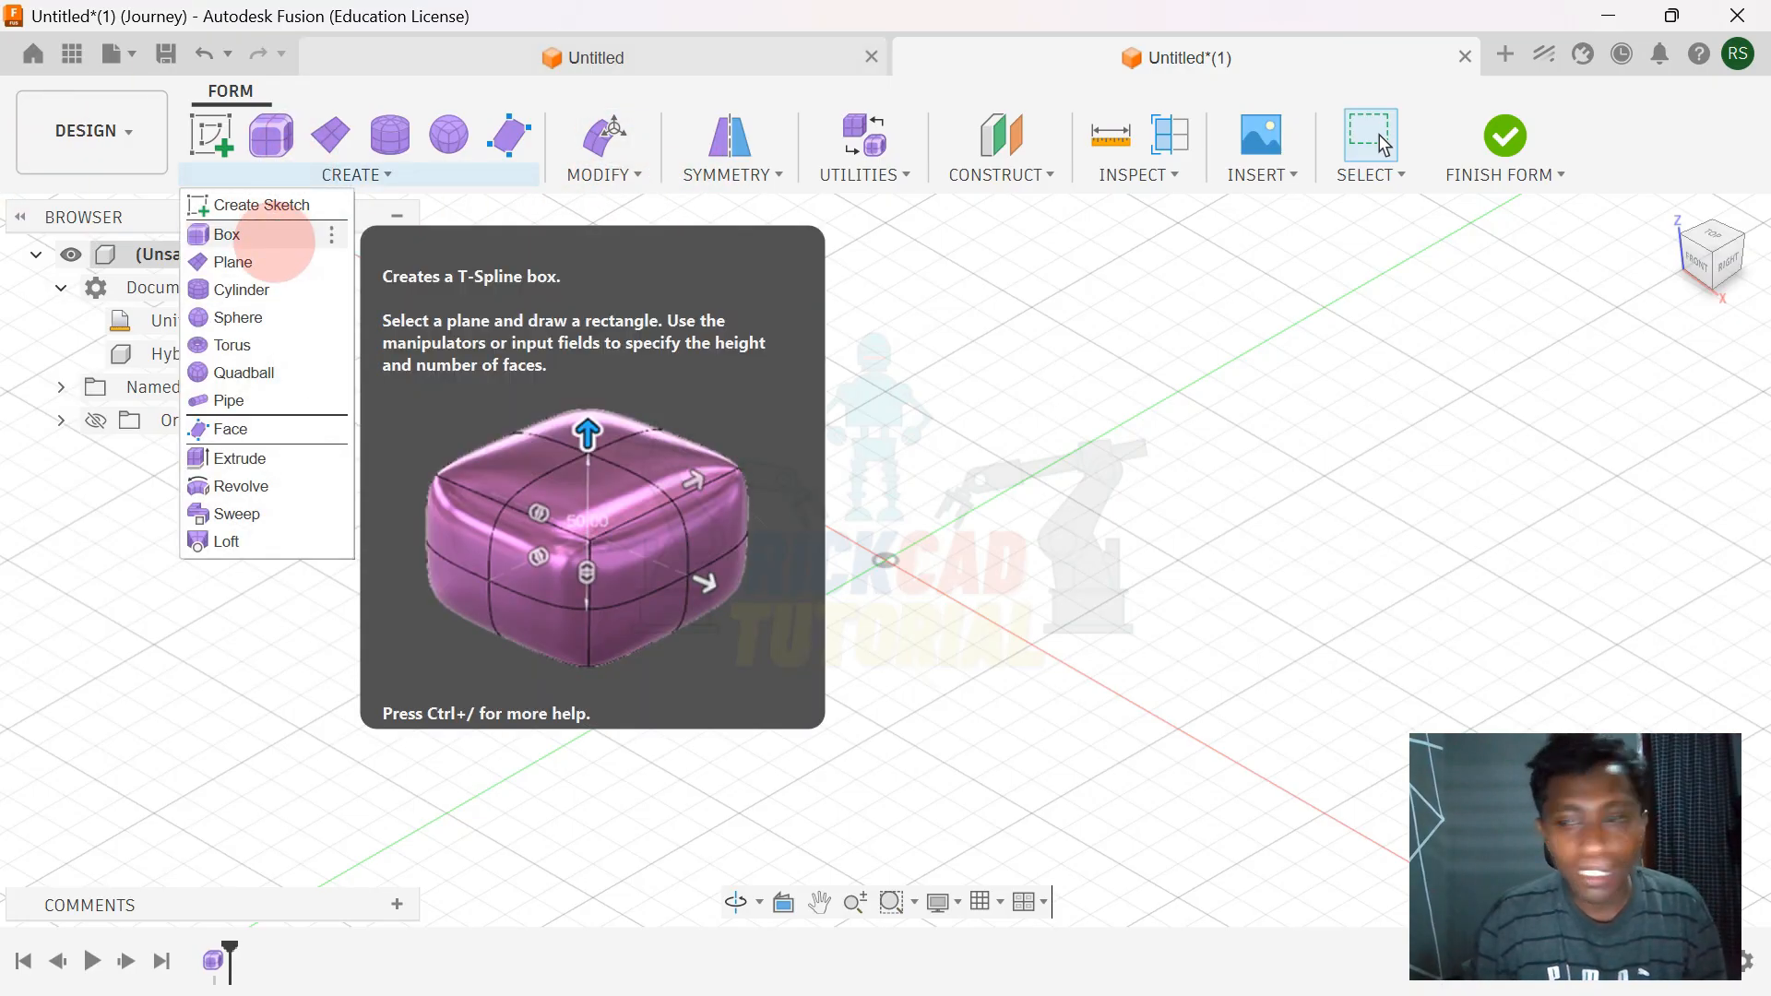
click(268, 238)
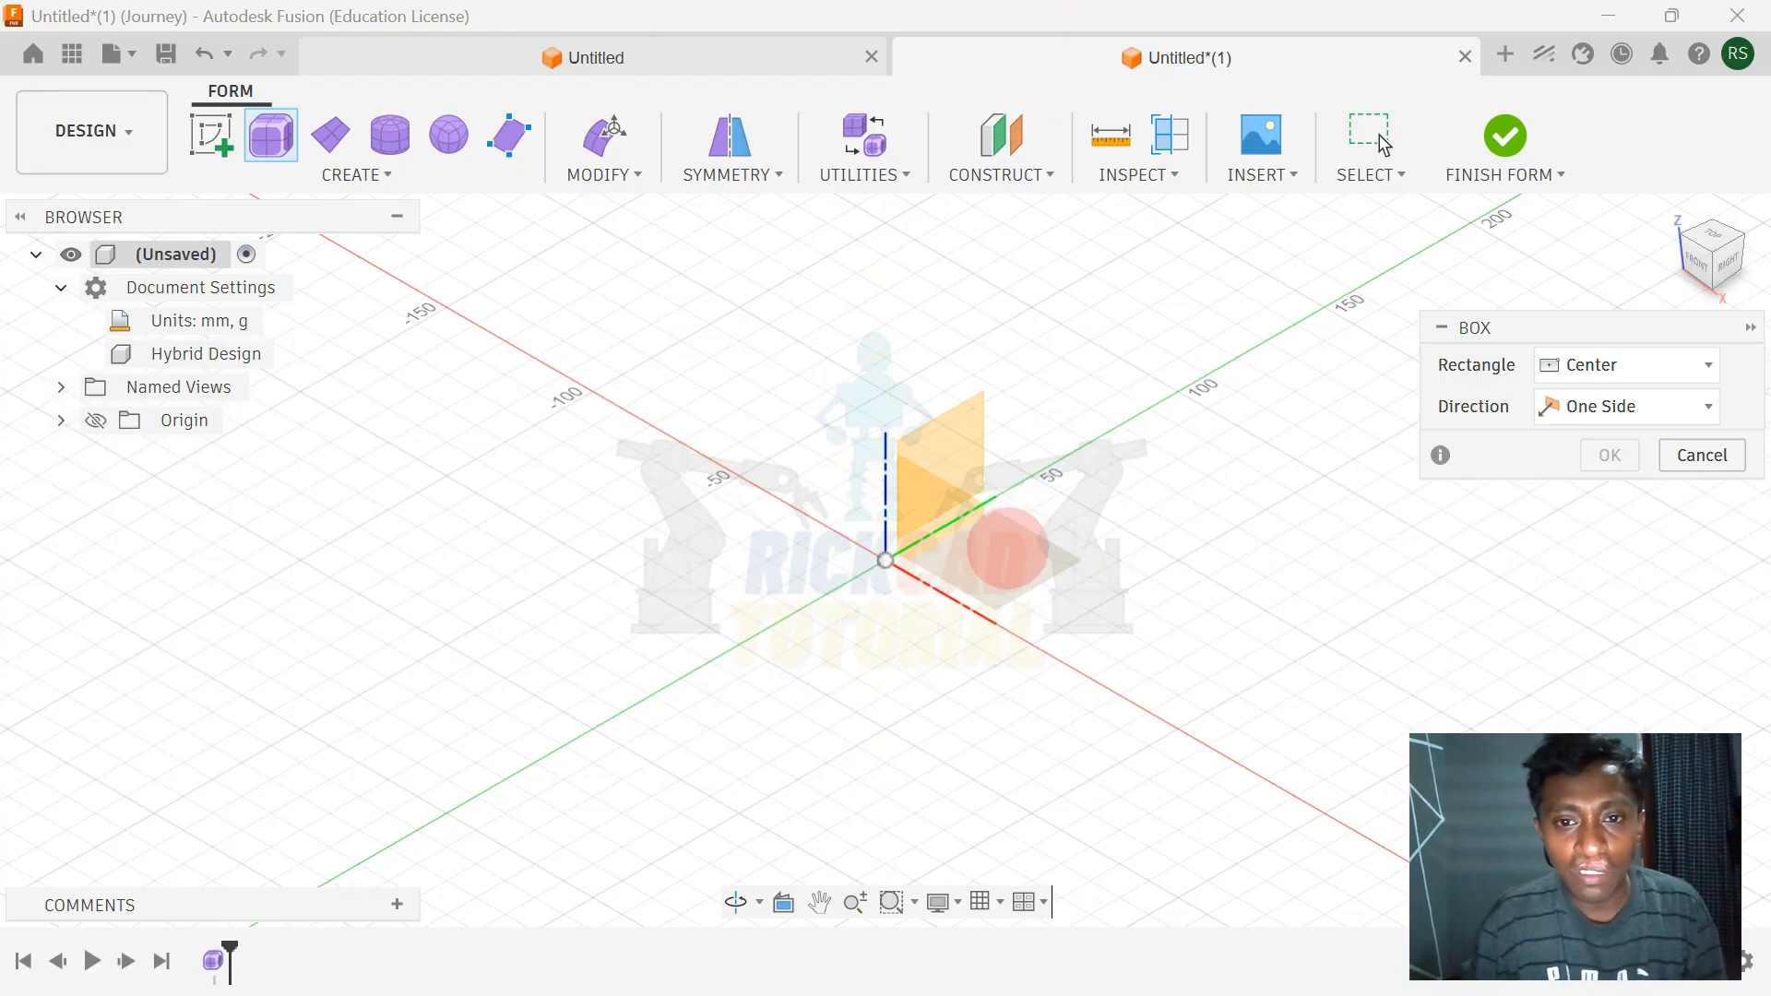
click(1008, 547)
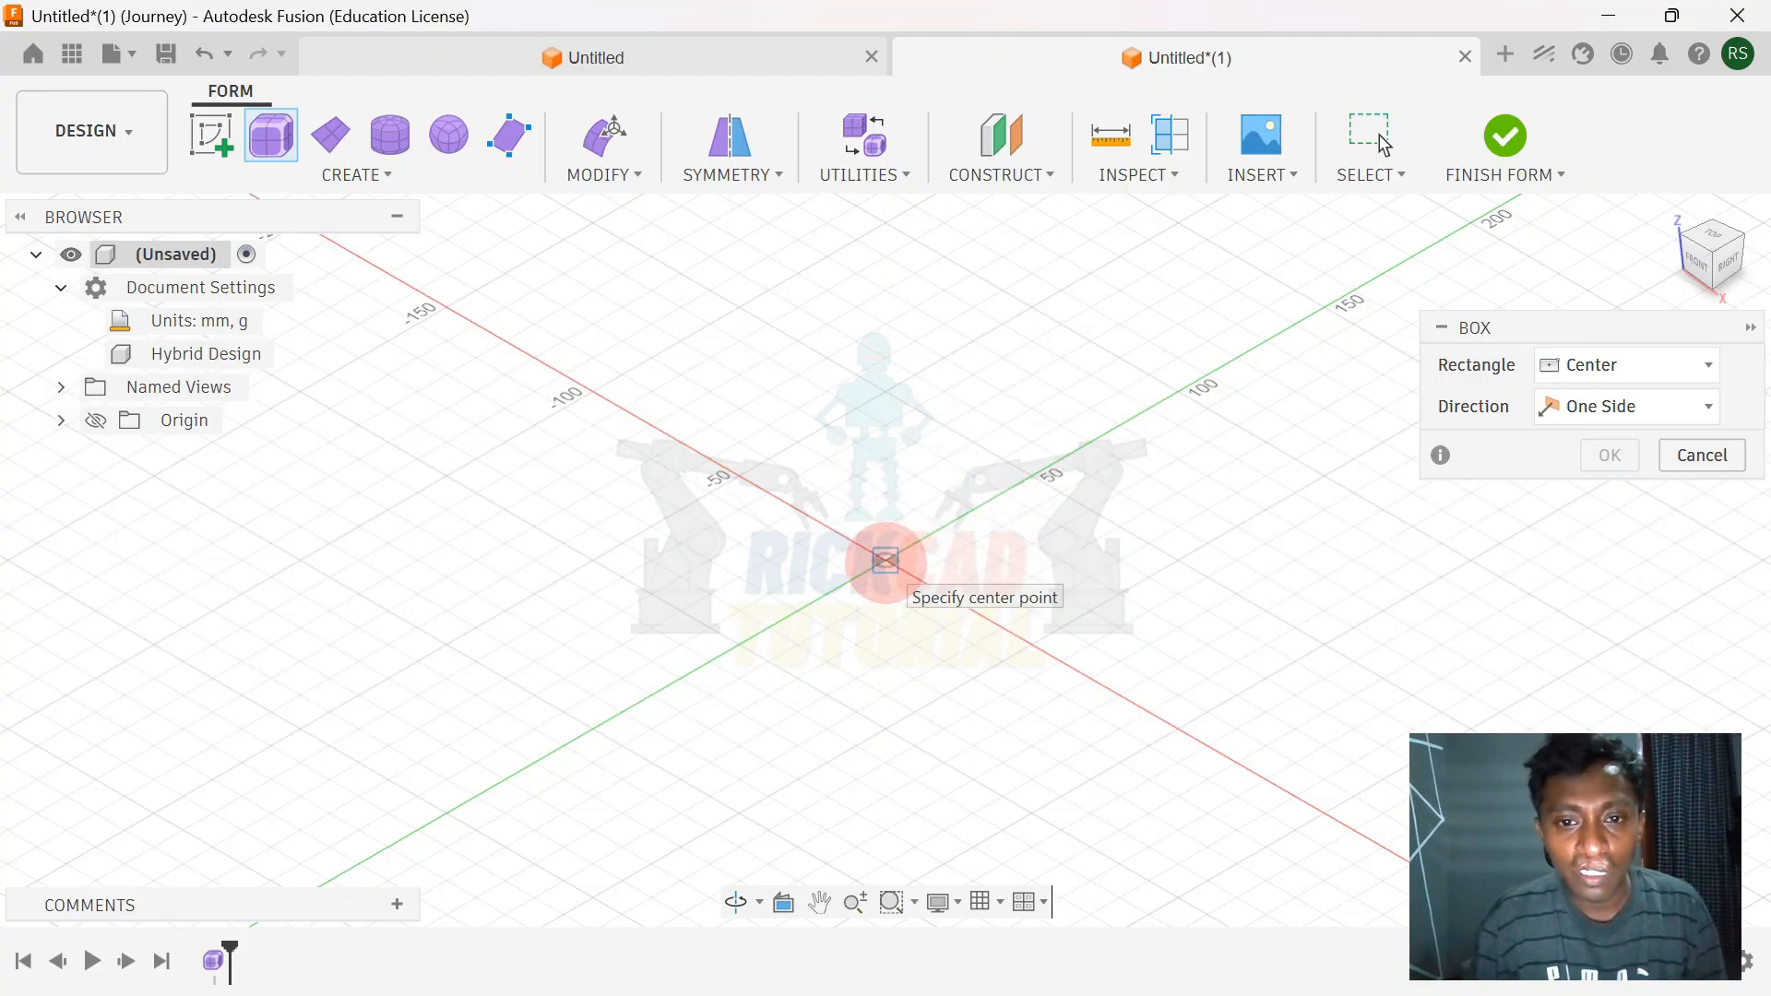
scroll(886, 560, up, 2)
scroll(886, 560, down, 2)
click(886, 560)
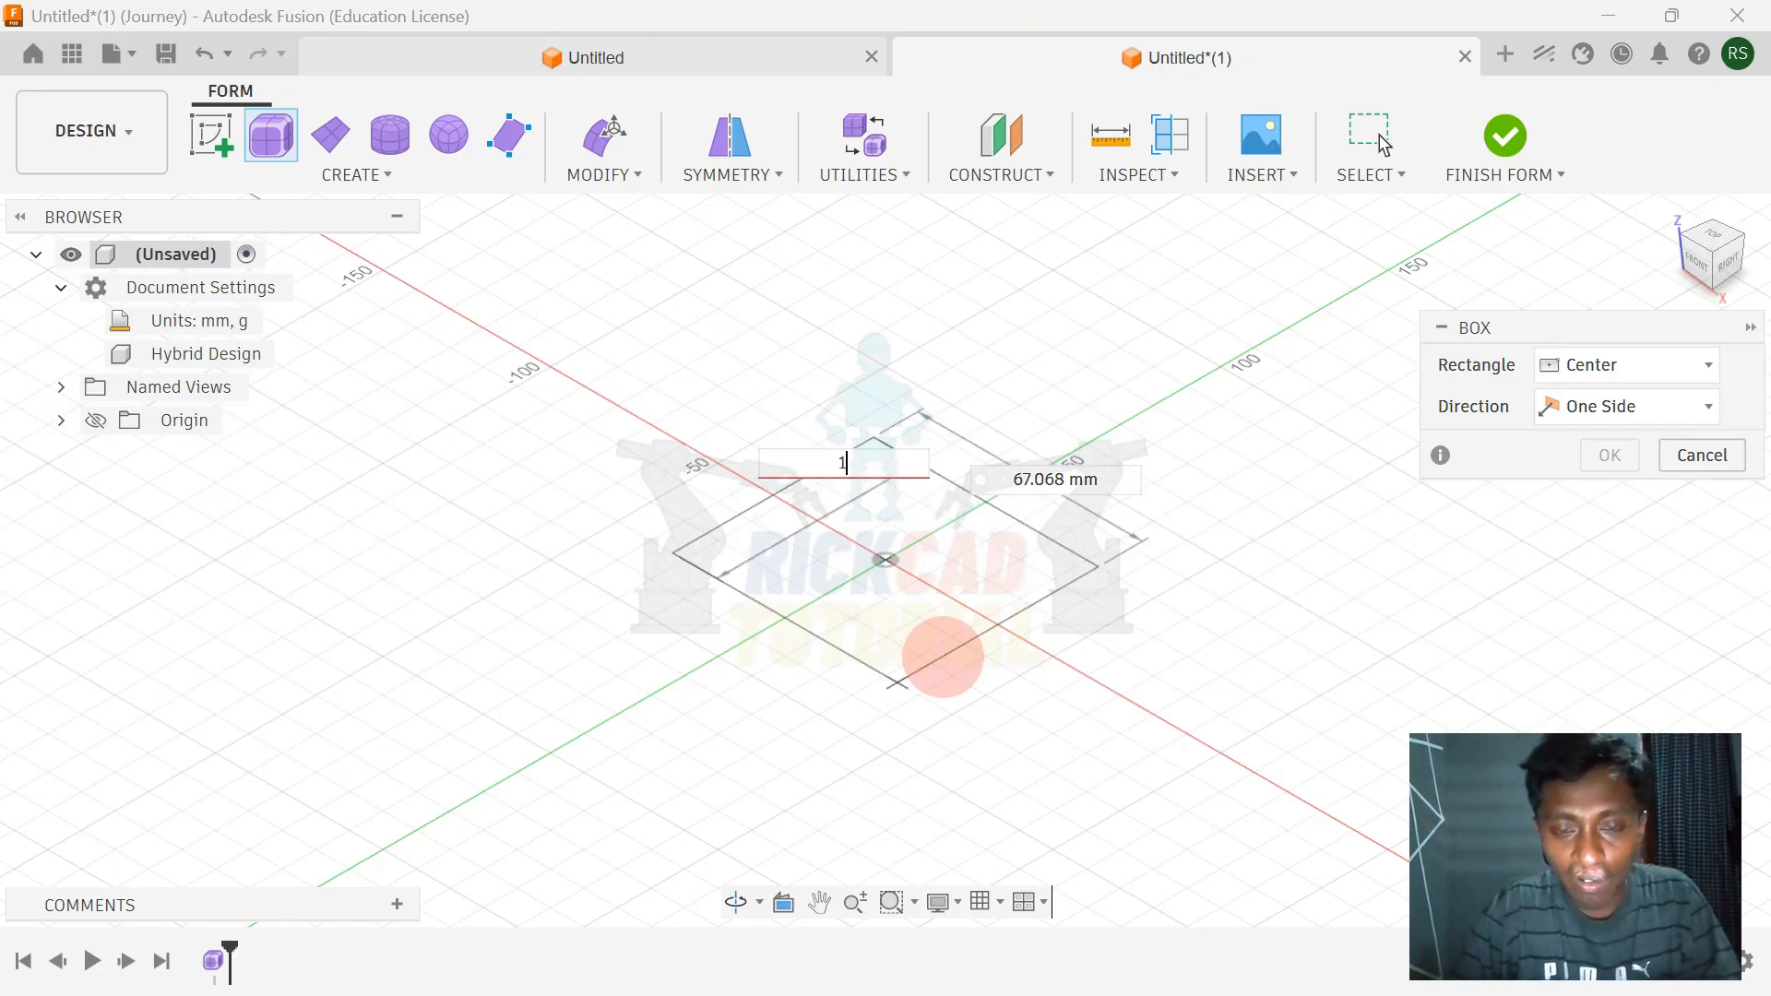
text(100)
key(Tab)
text(1)
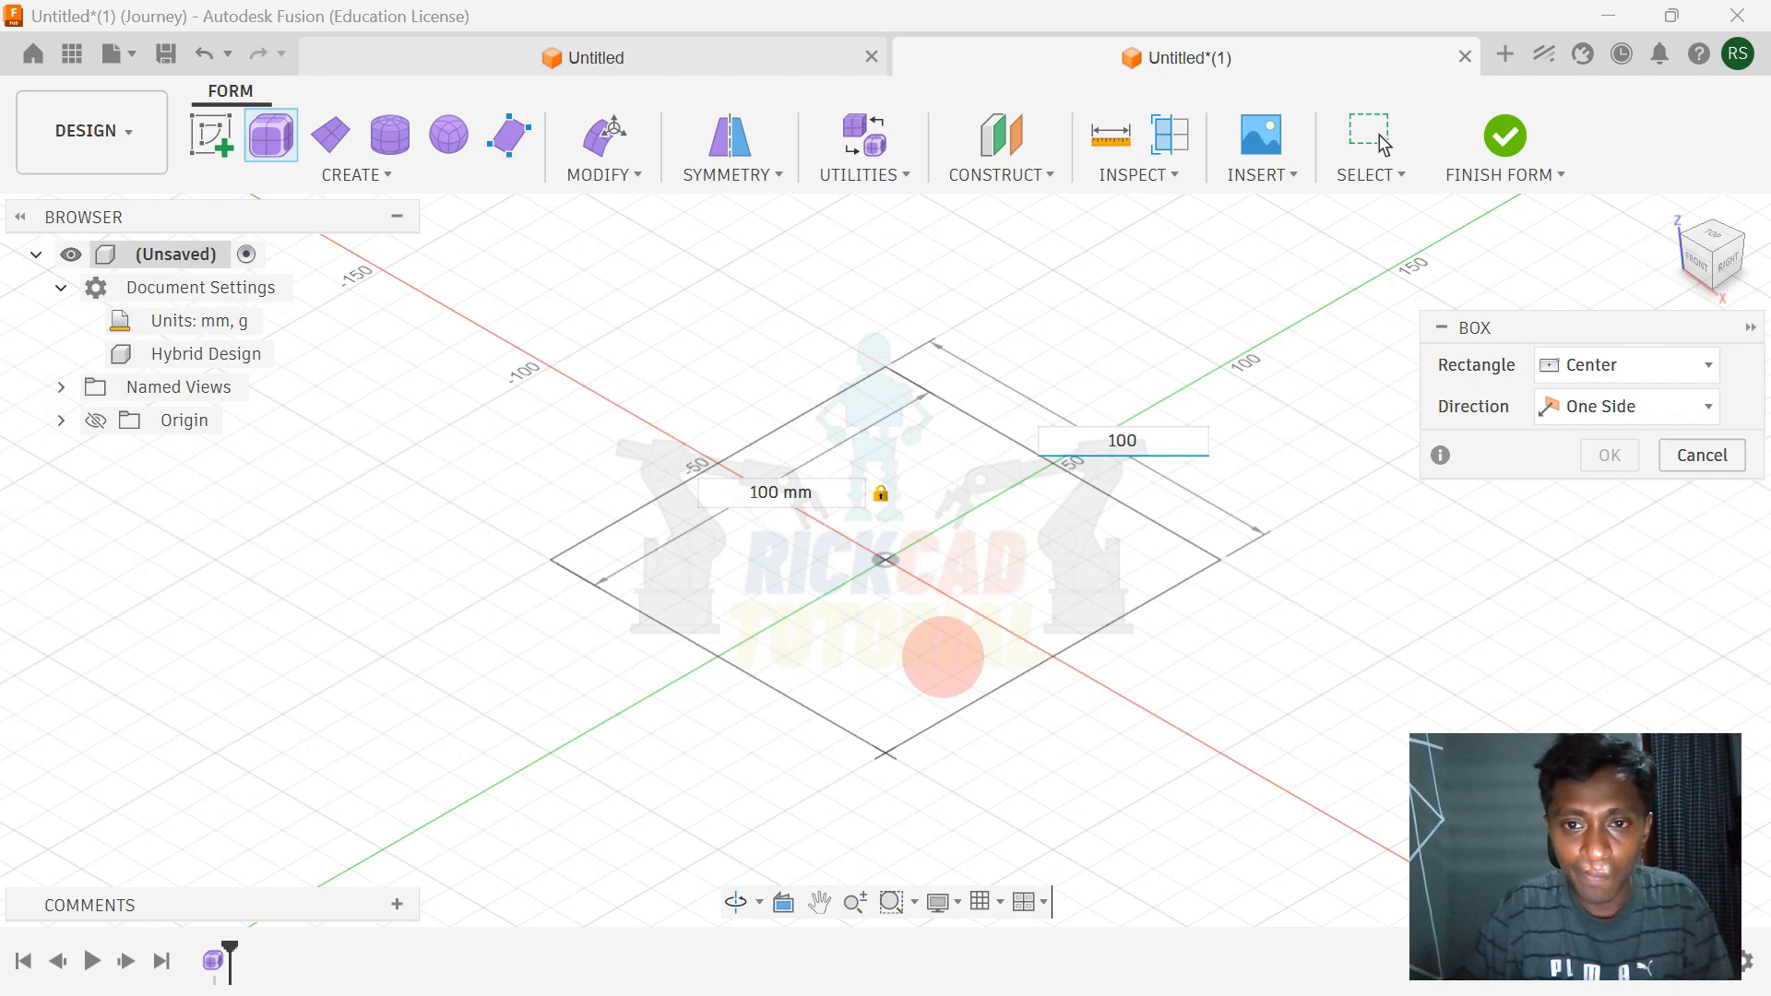
key(Return)
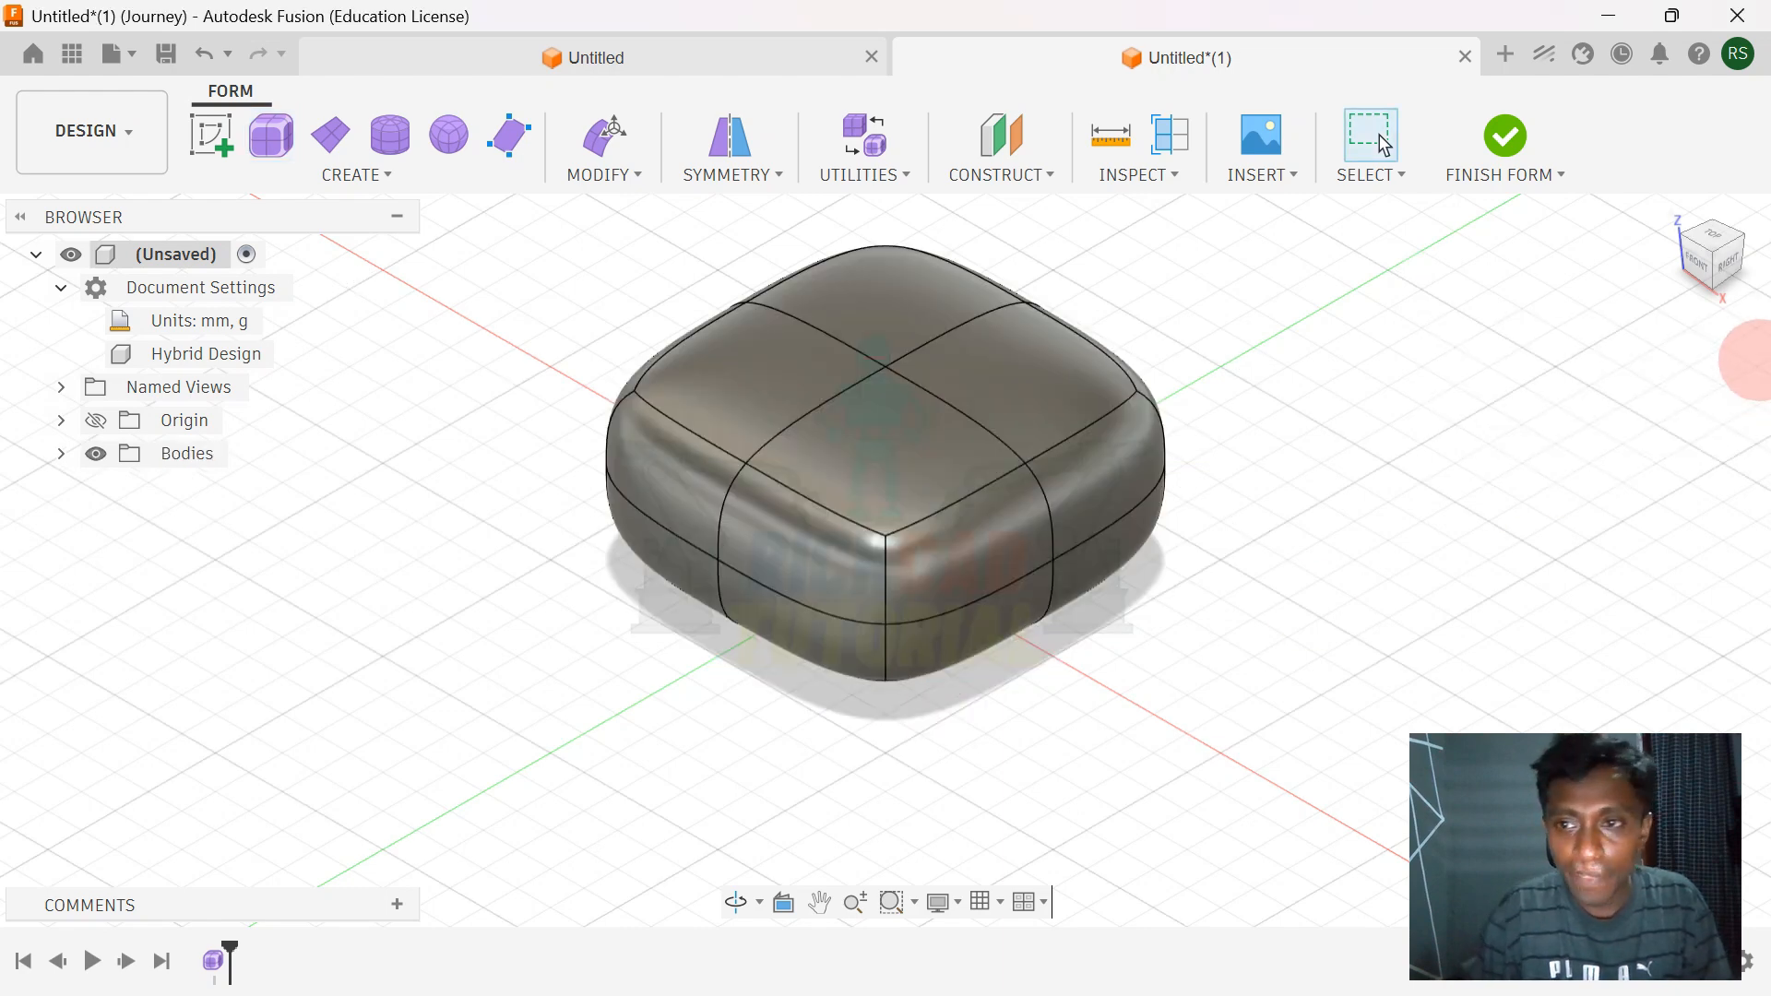
- Use Edit Form to rotate the two upper faces on the box's +X side by about -65 degrees in the front view and scale them up slightly
shift+middle_drag(1632, 233, 1289, 404)
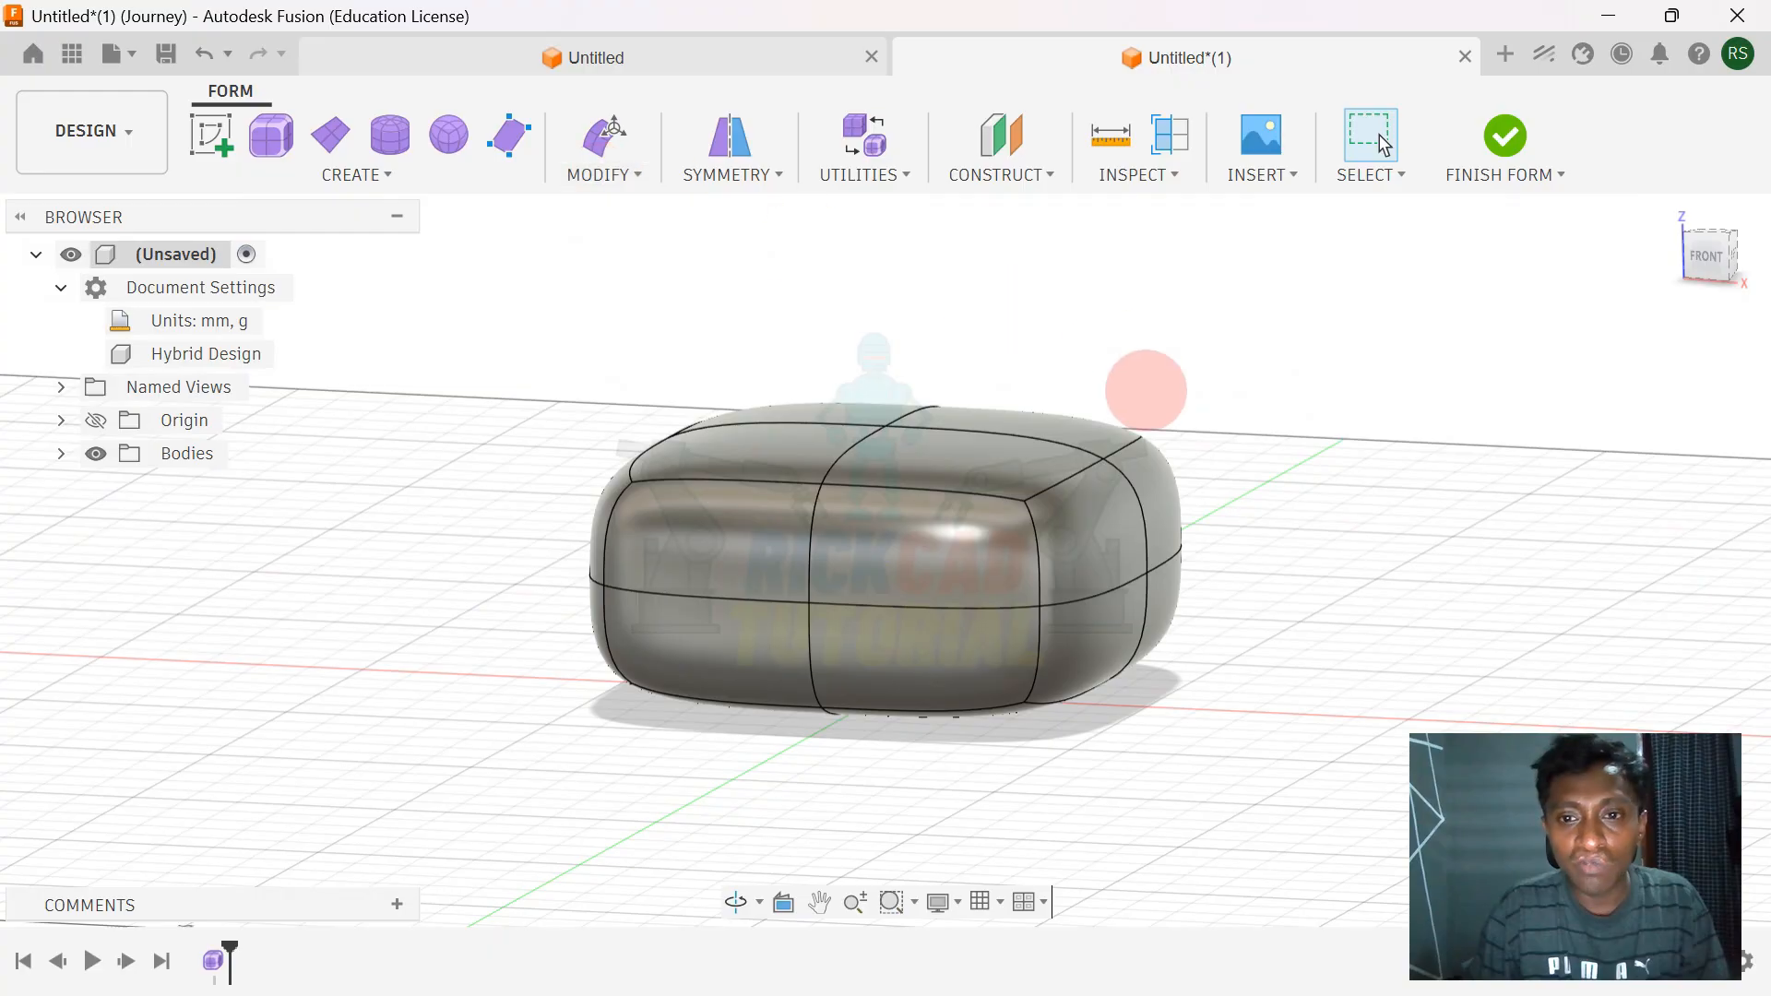
shift+middle_drag(1143, 387, 980, 544)
click(1119, 527)
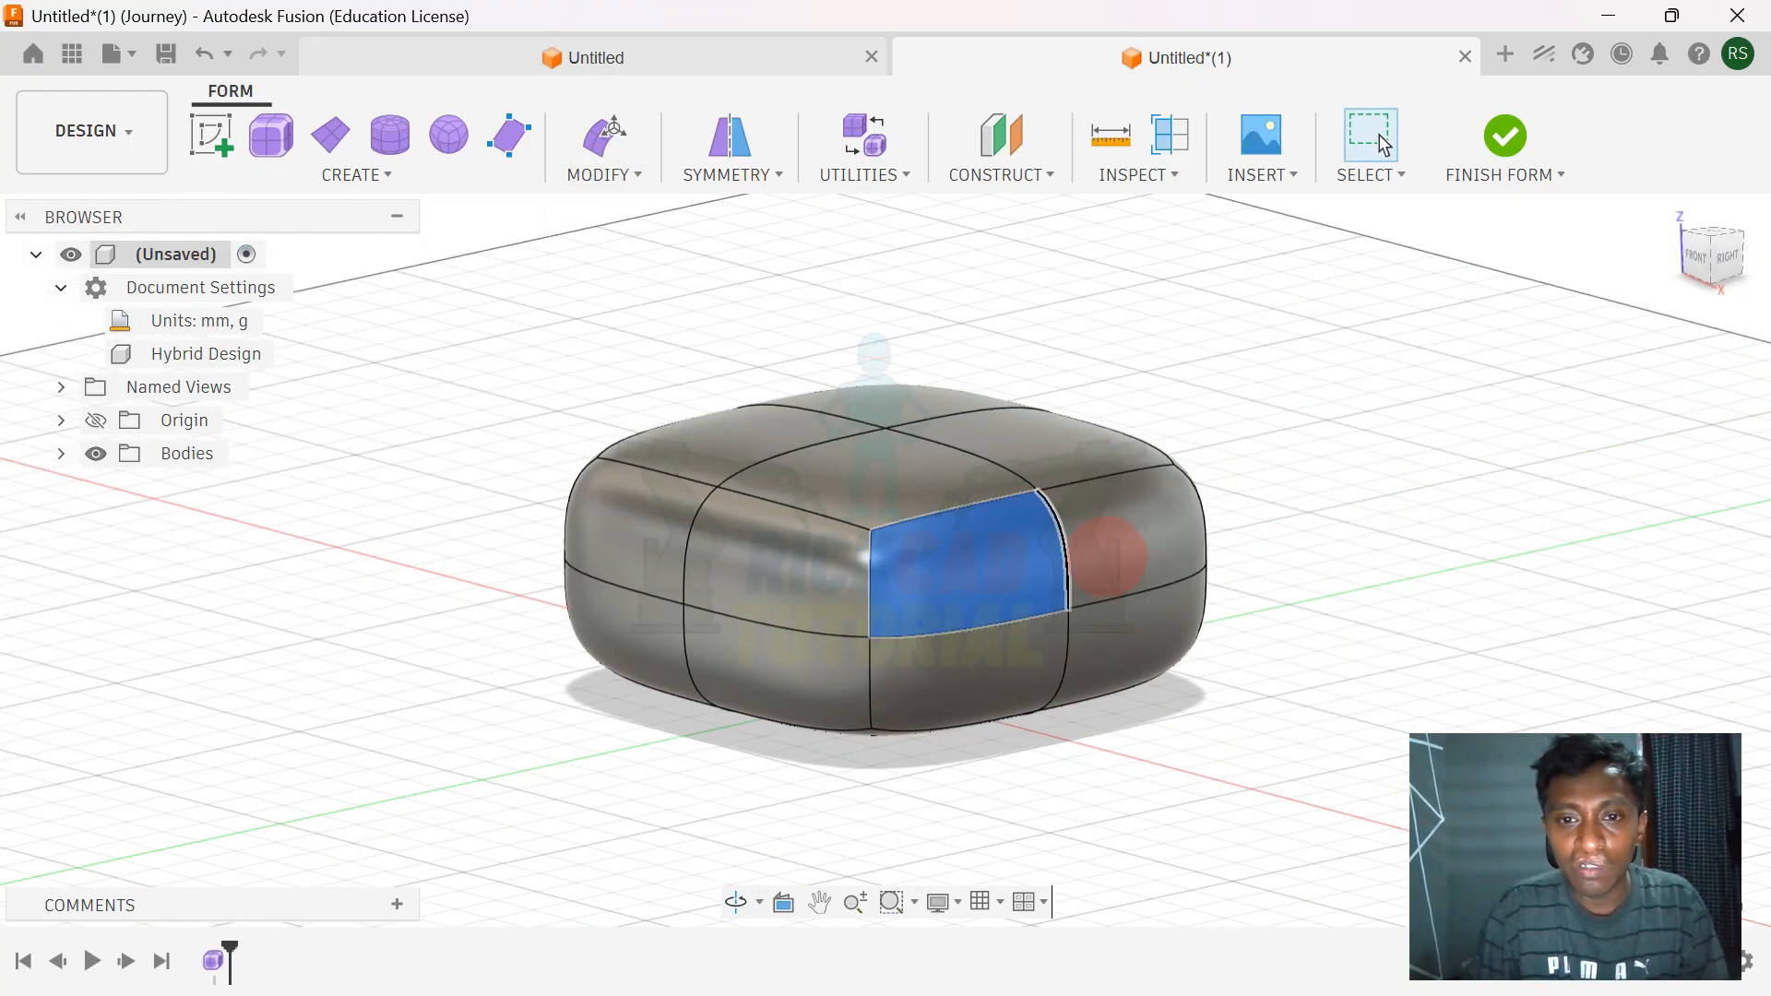
scroll(1125, 554, up, 3)
shift+click(1125, 555)
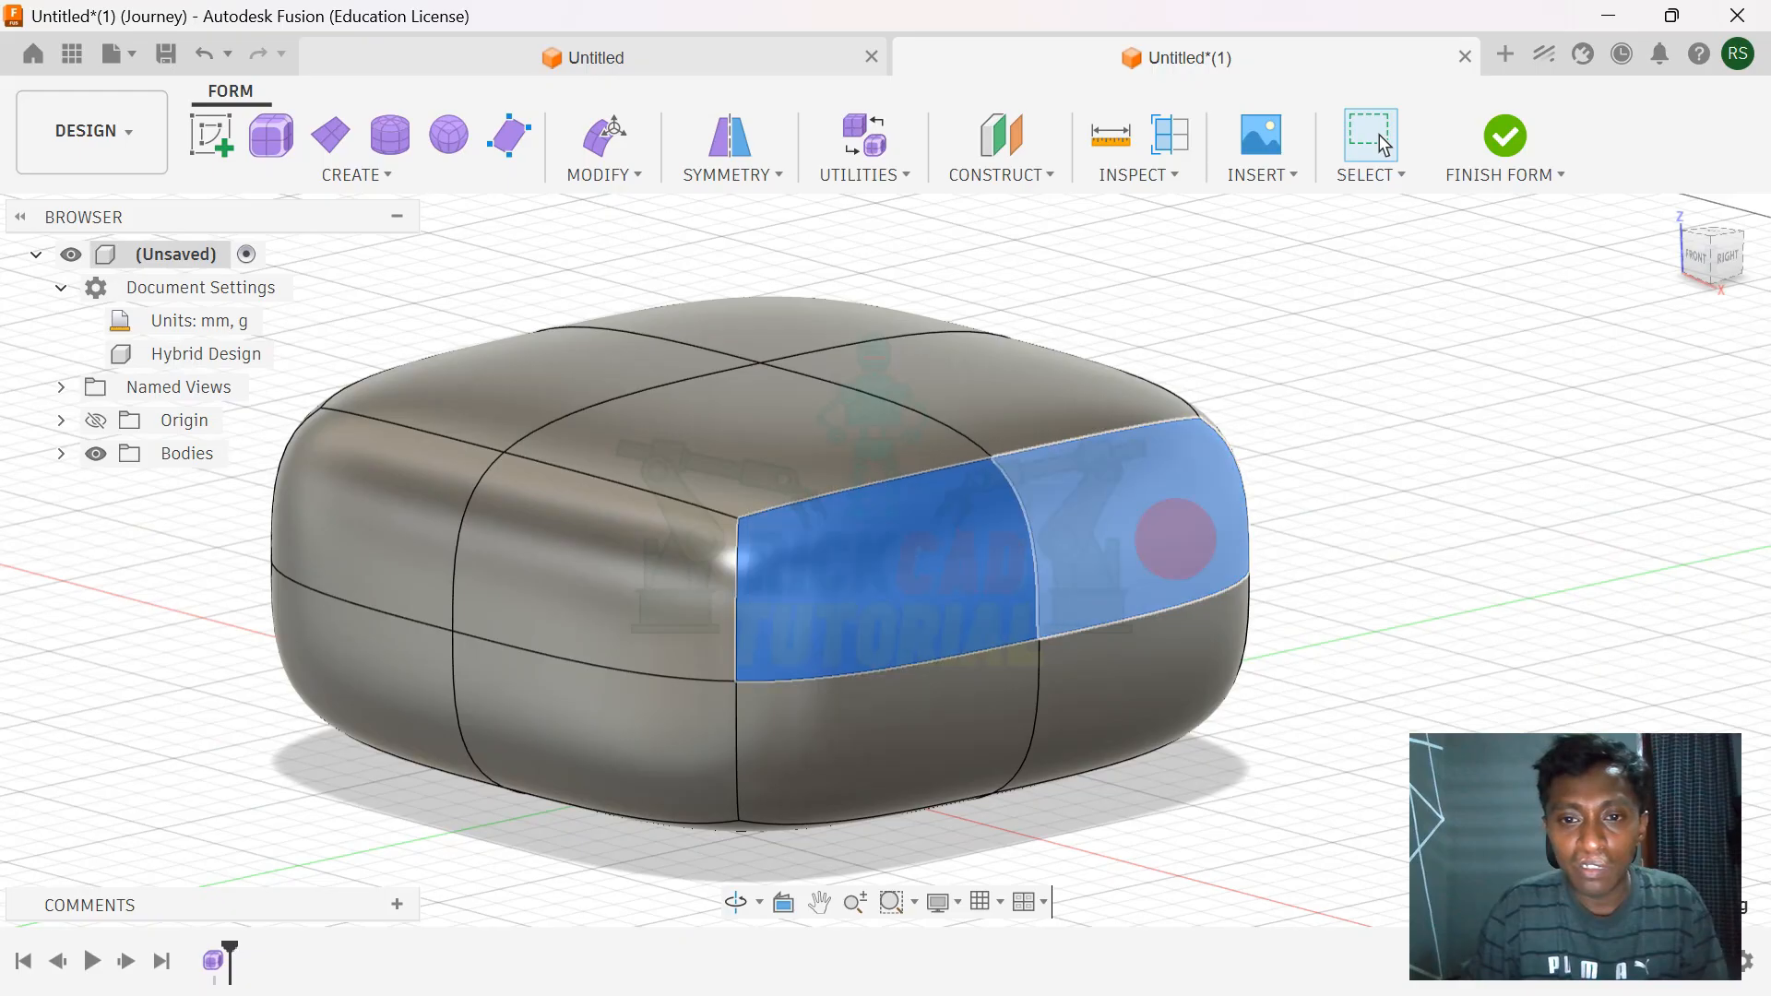
click(1696, 256)
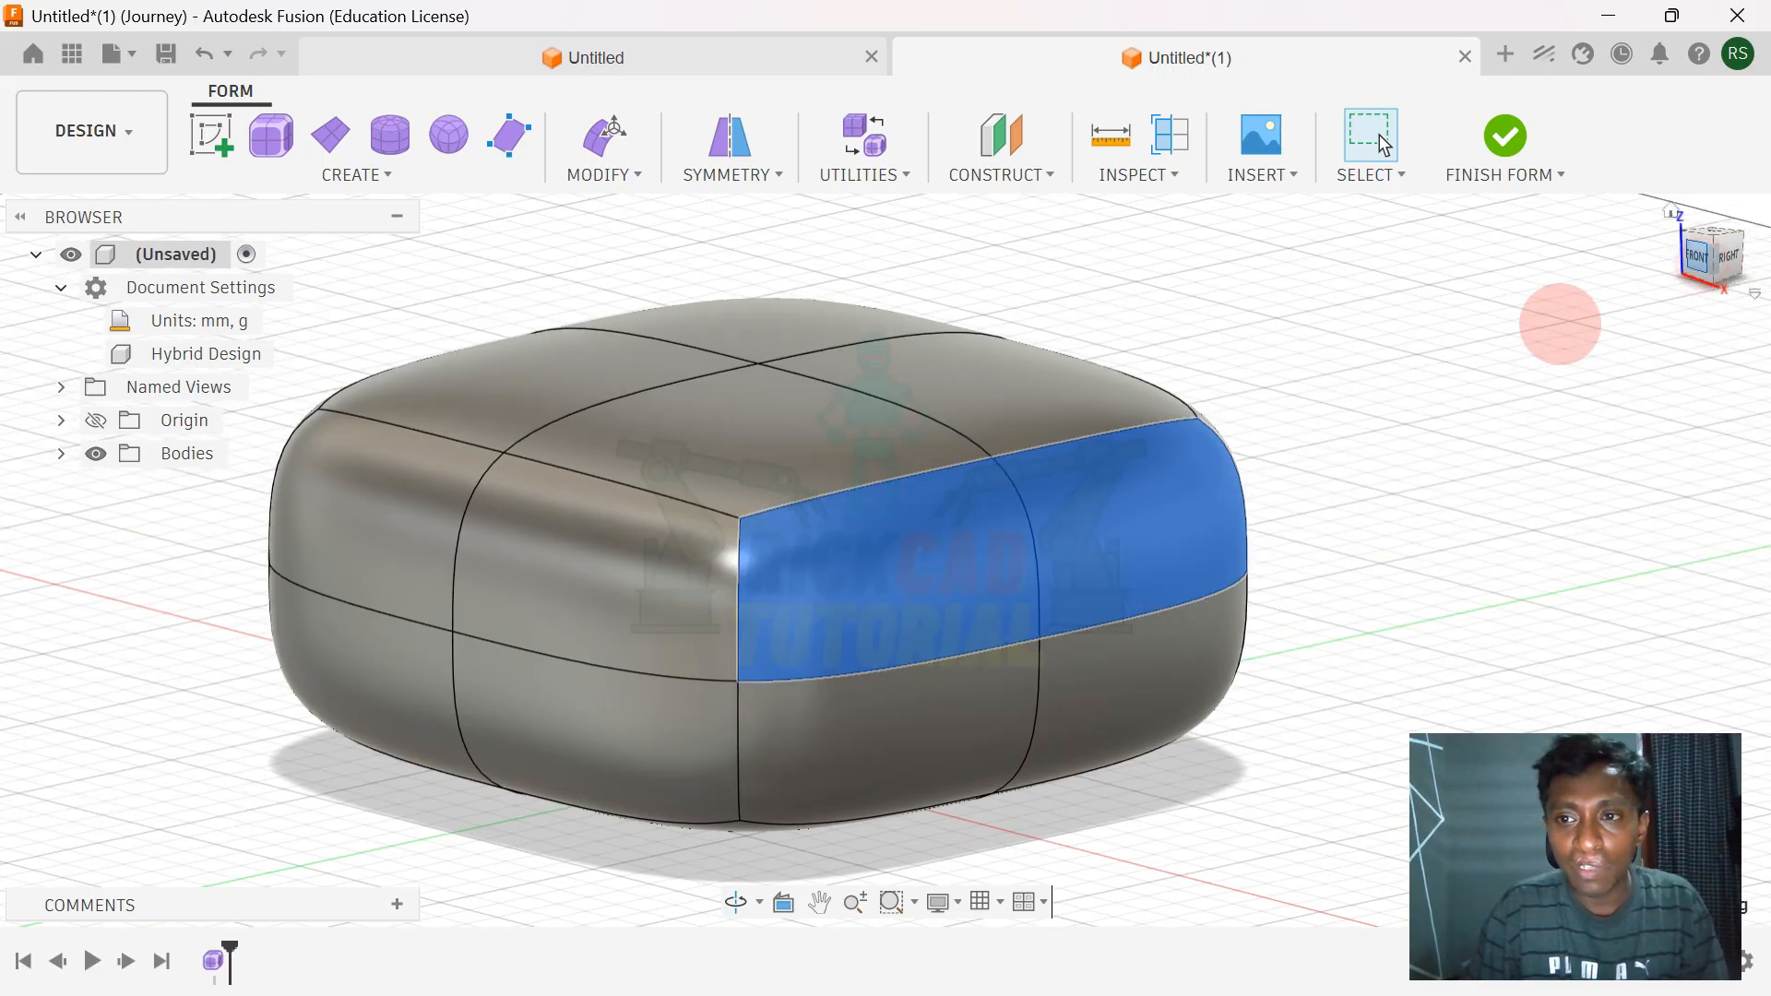
scroll(612, 268, down, 3)
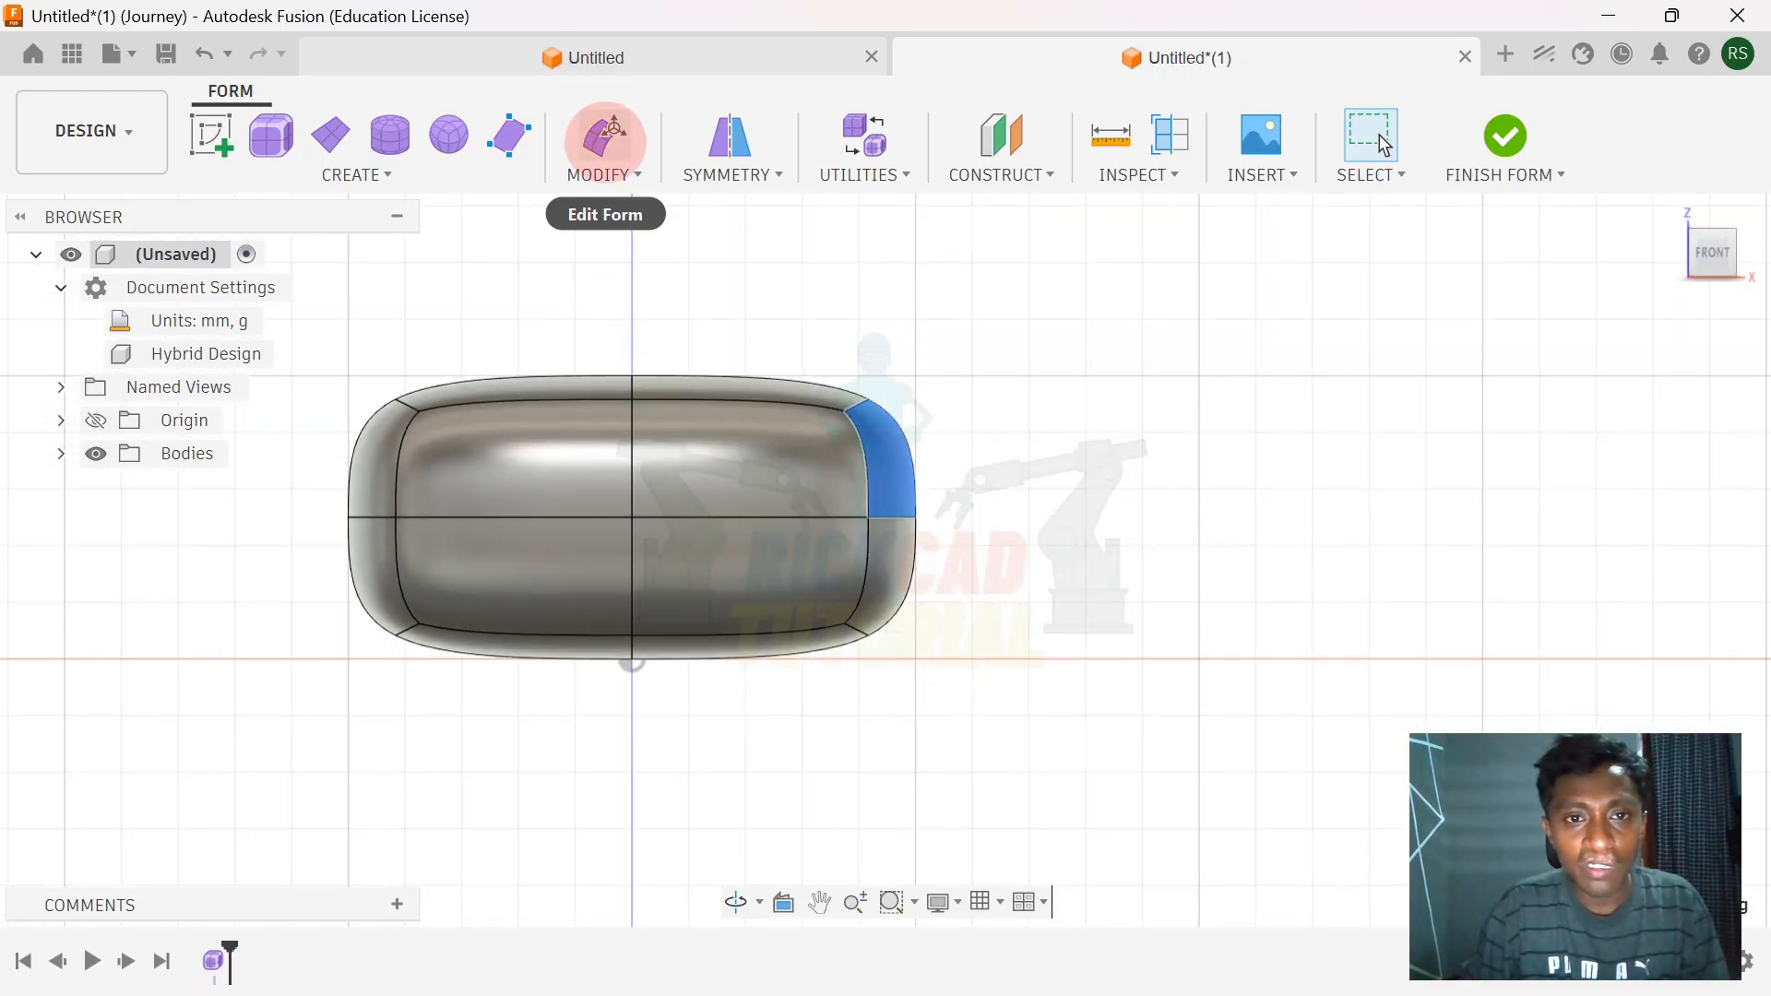
click(605, 137)
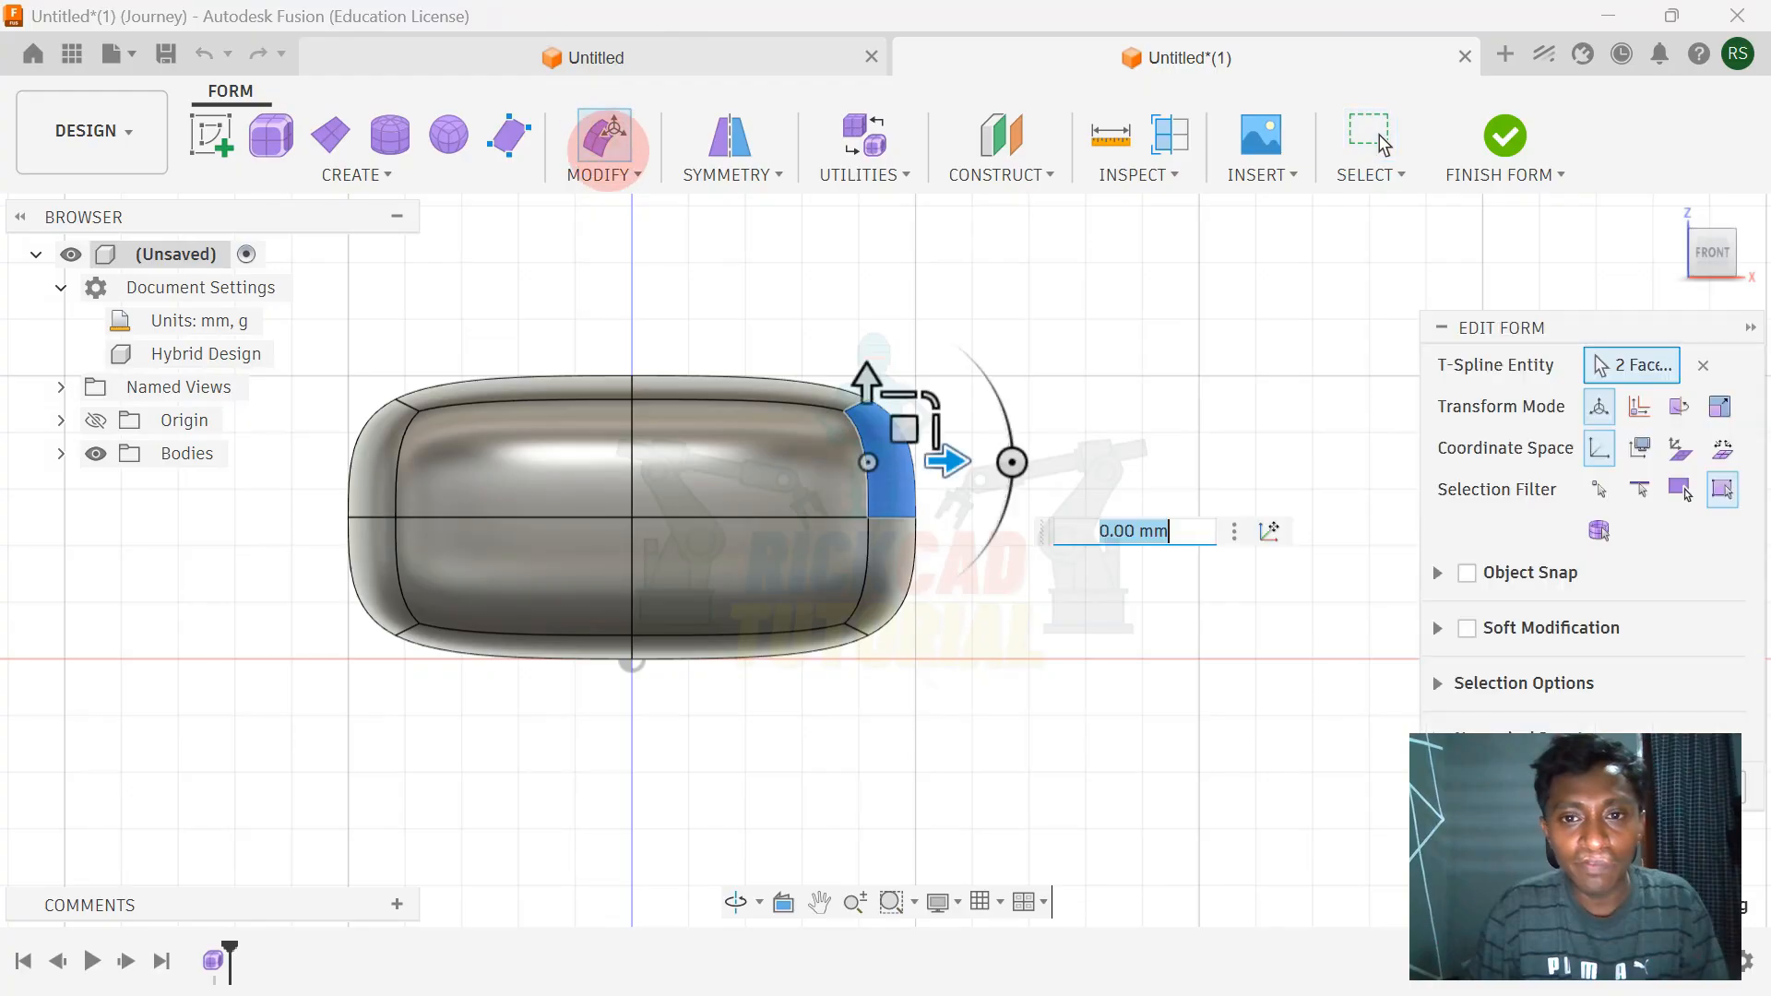
scroll(962, 443, up, 2)
scroll(960, 442, up, 1)
scroll(928, 436, down, 2)
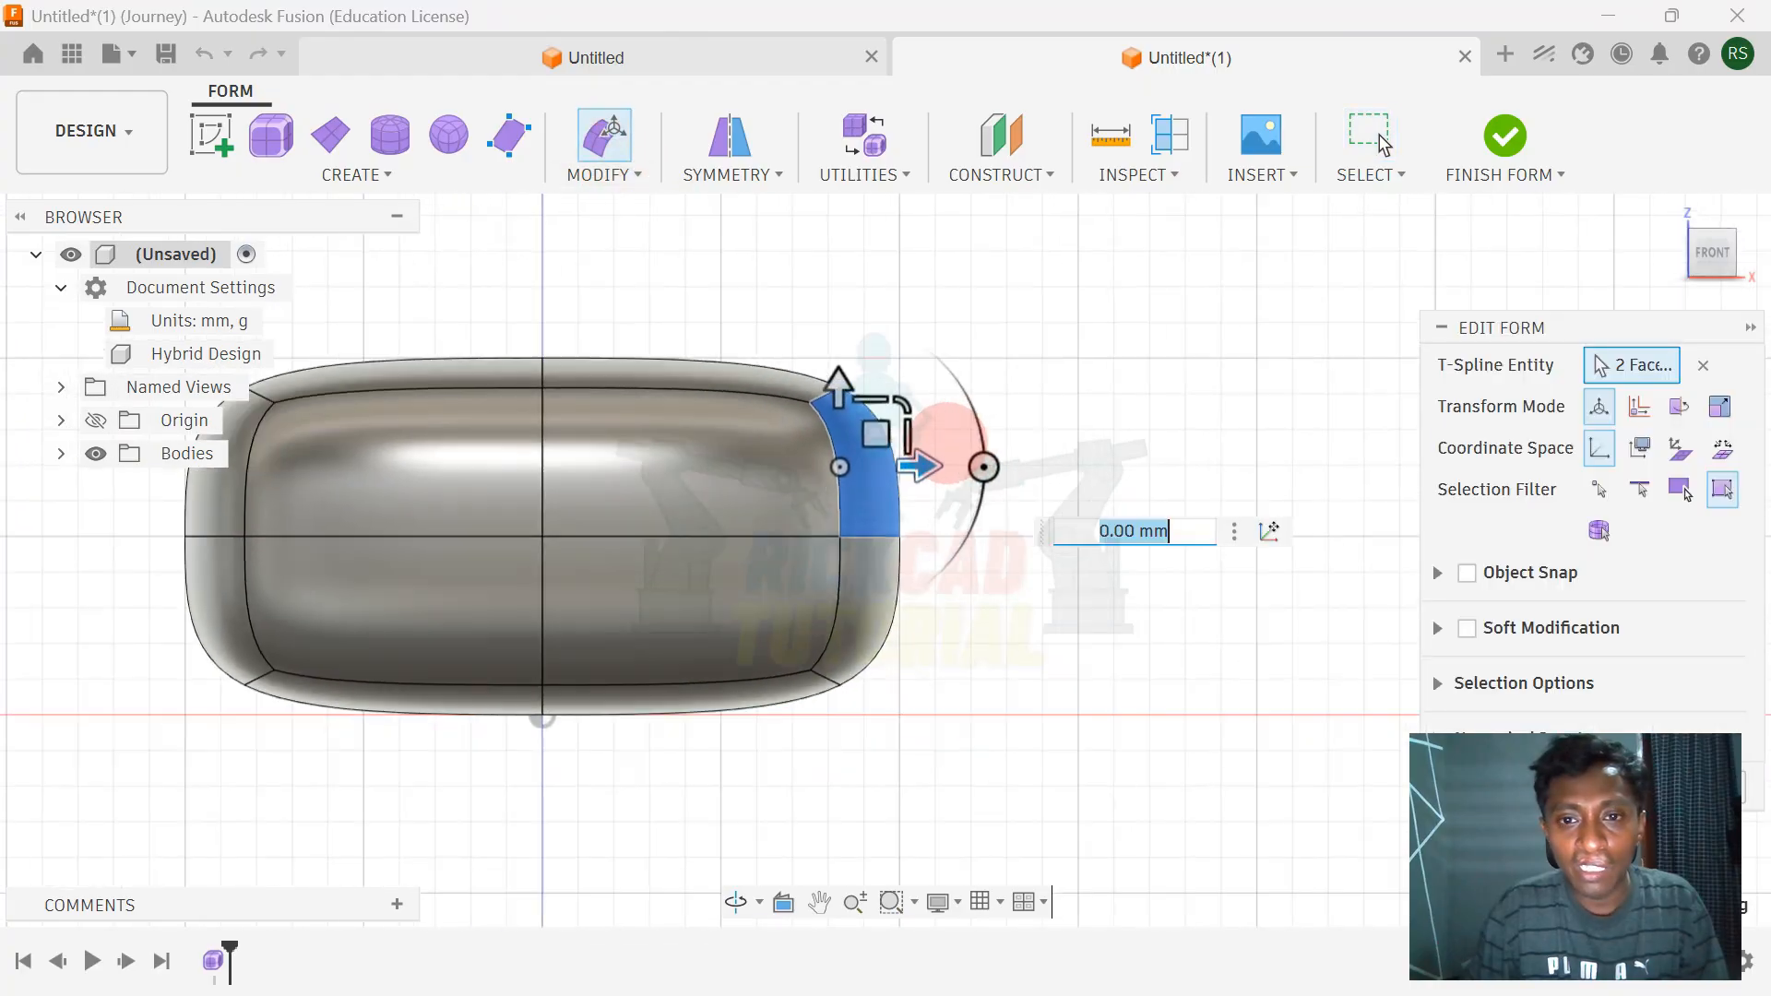
click(1715, 255)
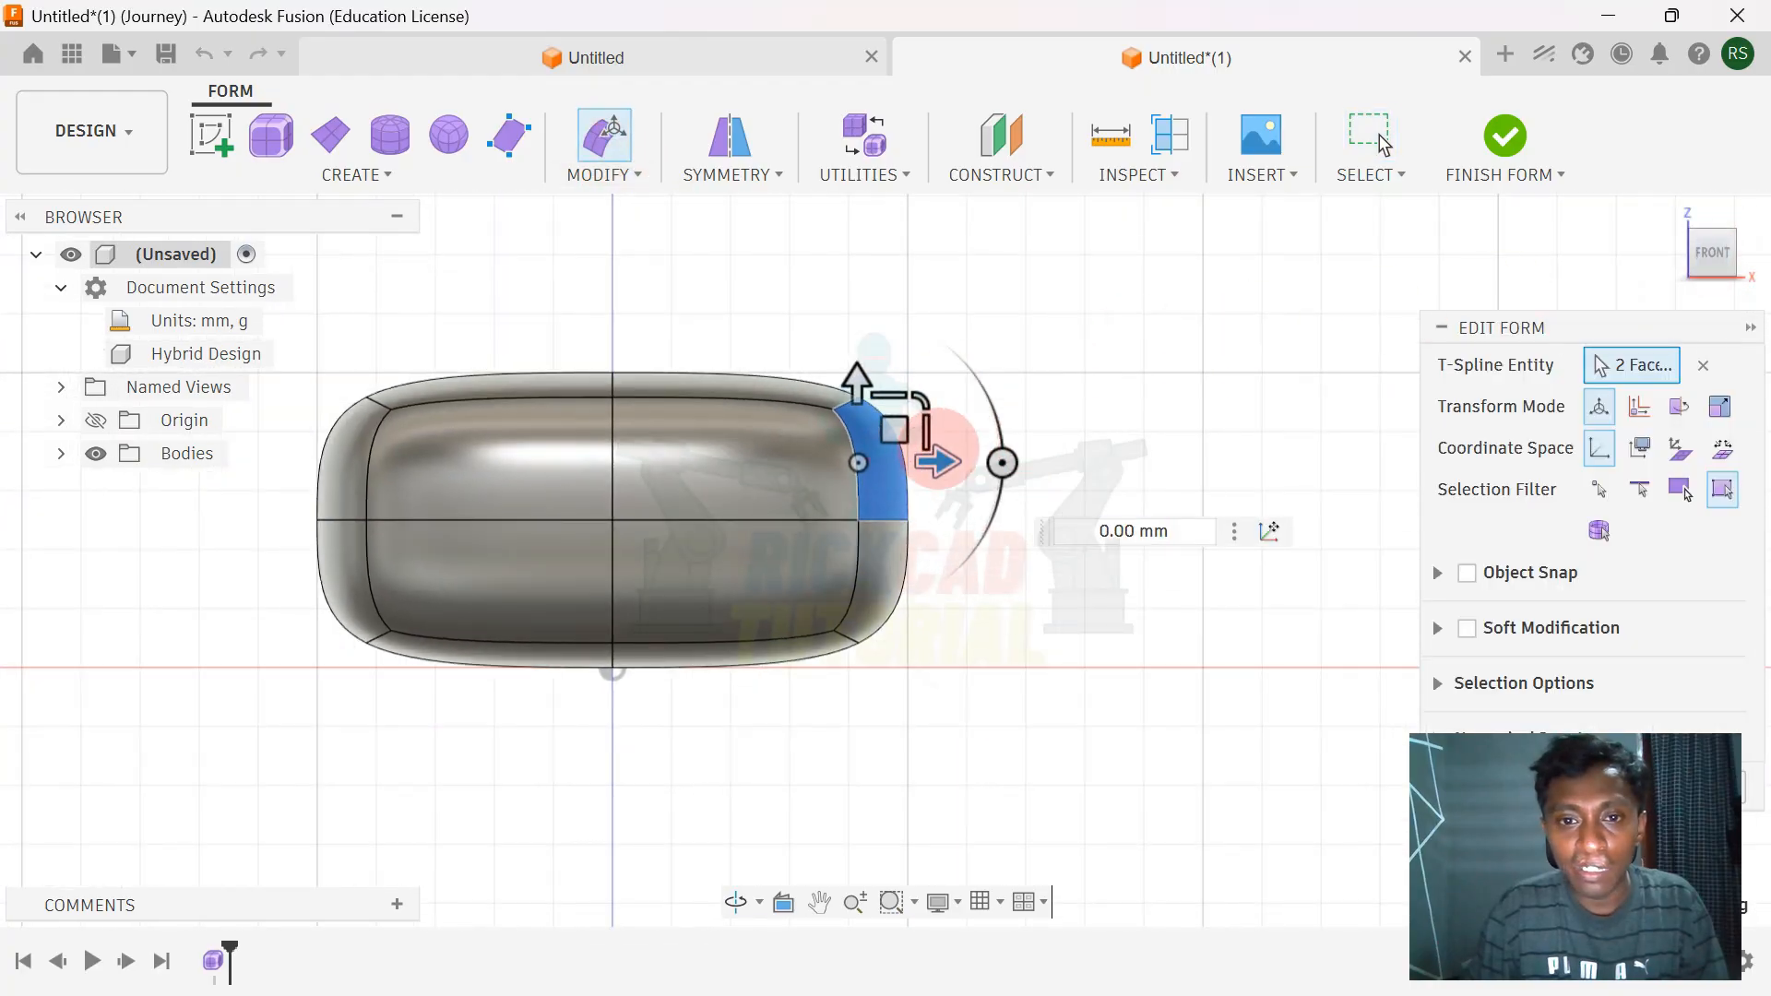
drag(1001, 458, 925, 309)
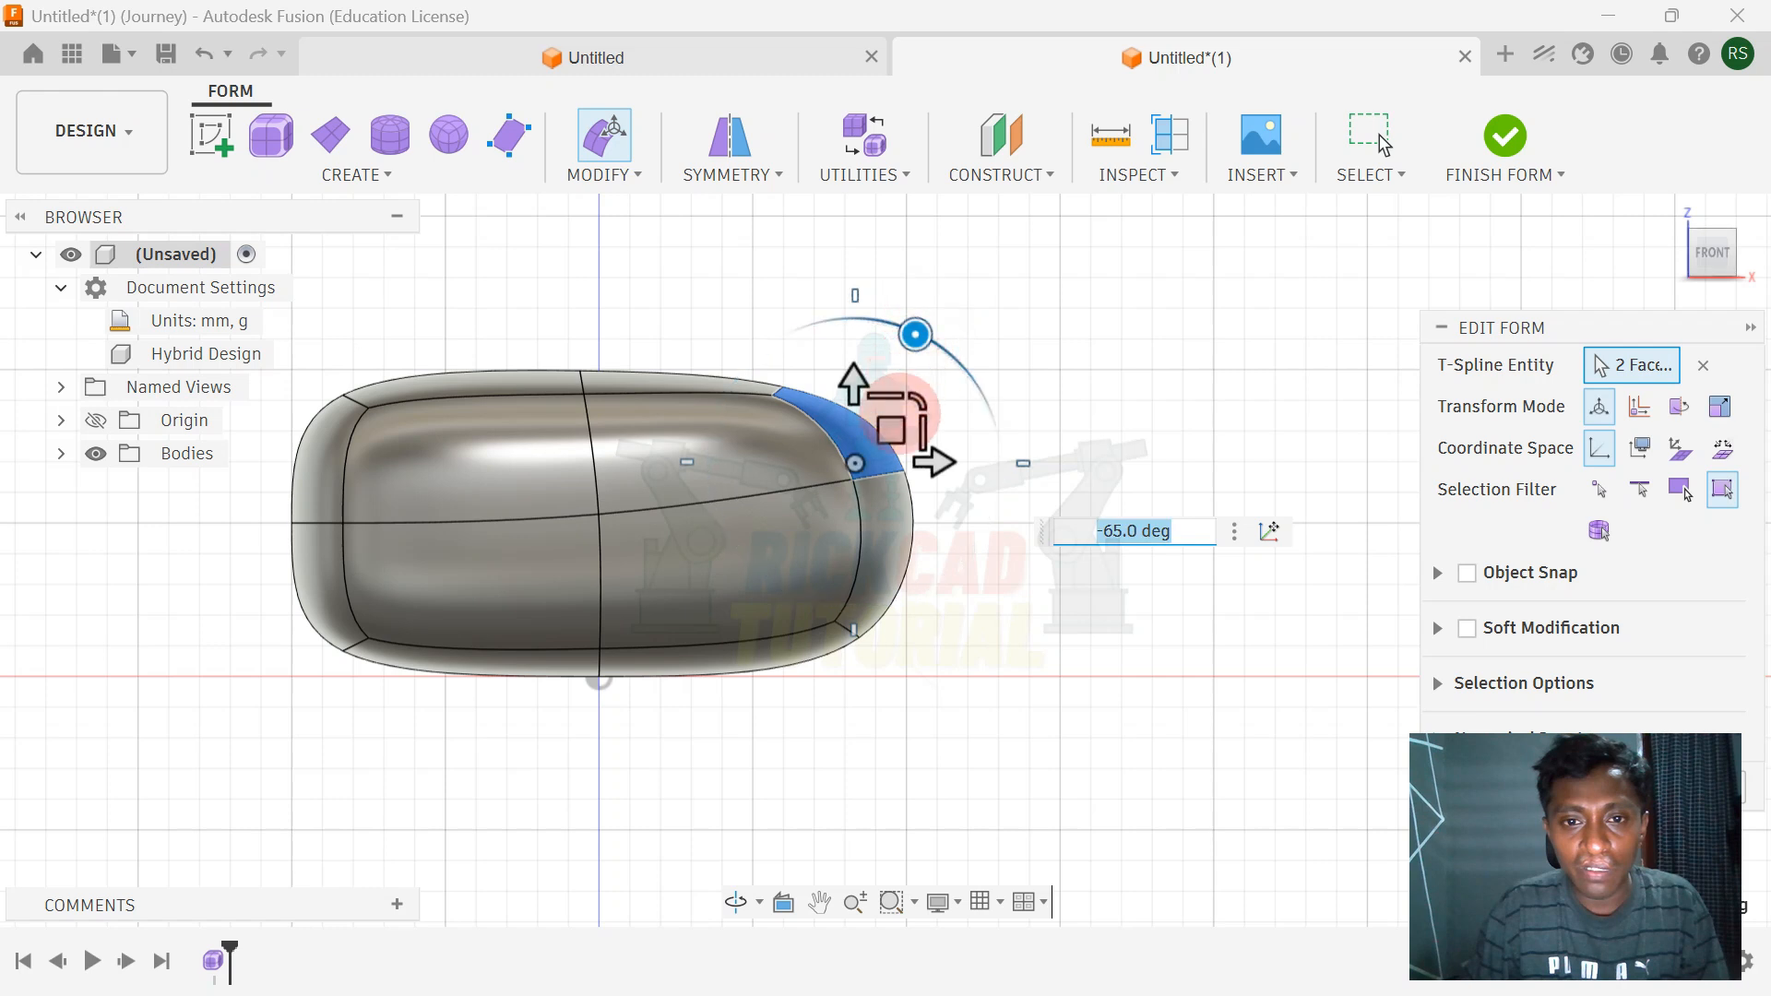
drag(919, 398, 920, 399)
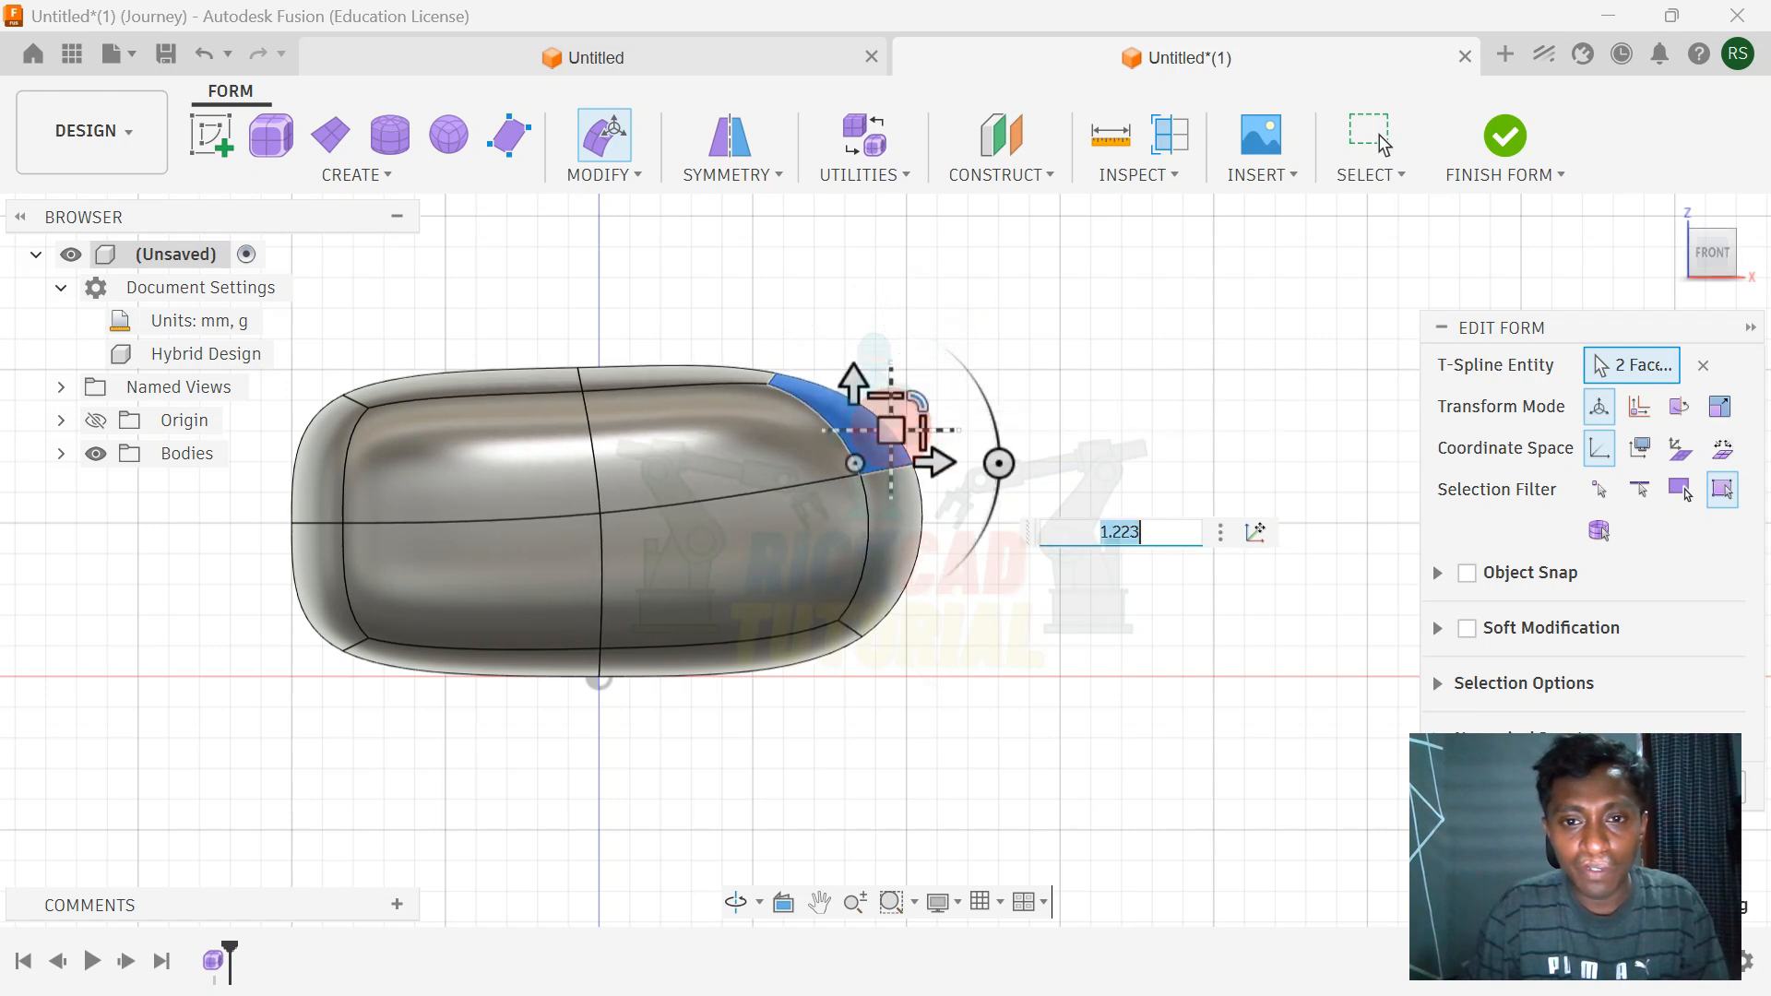
drag(919, 398, 925, 402)
- Readjust the tilt of the two upper +X side faces and shift them by about 0.90 mm and -2.551 mm in the front plane
drag(996, 461, 901, 445)
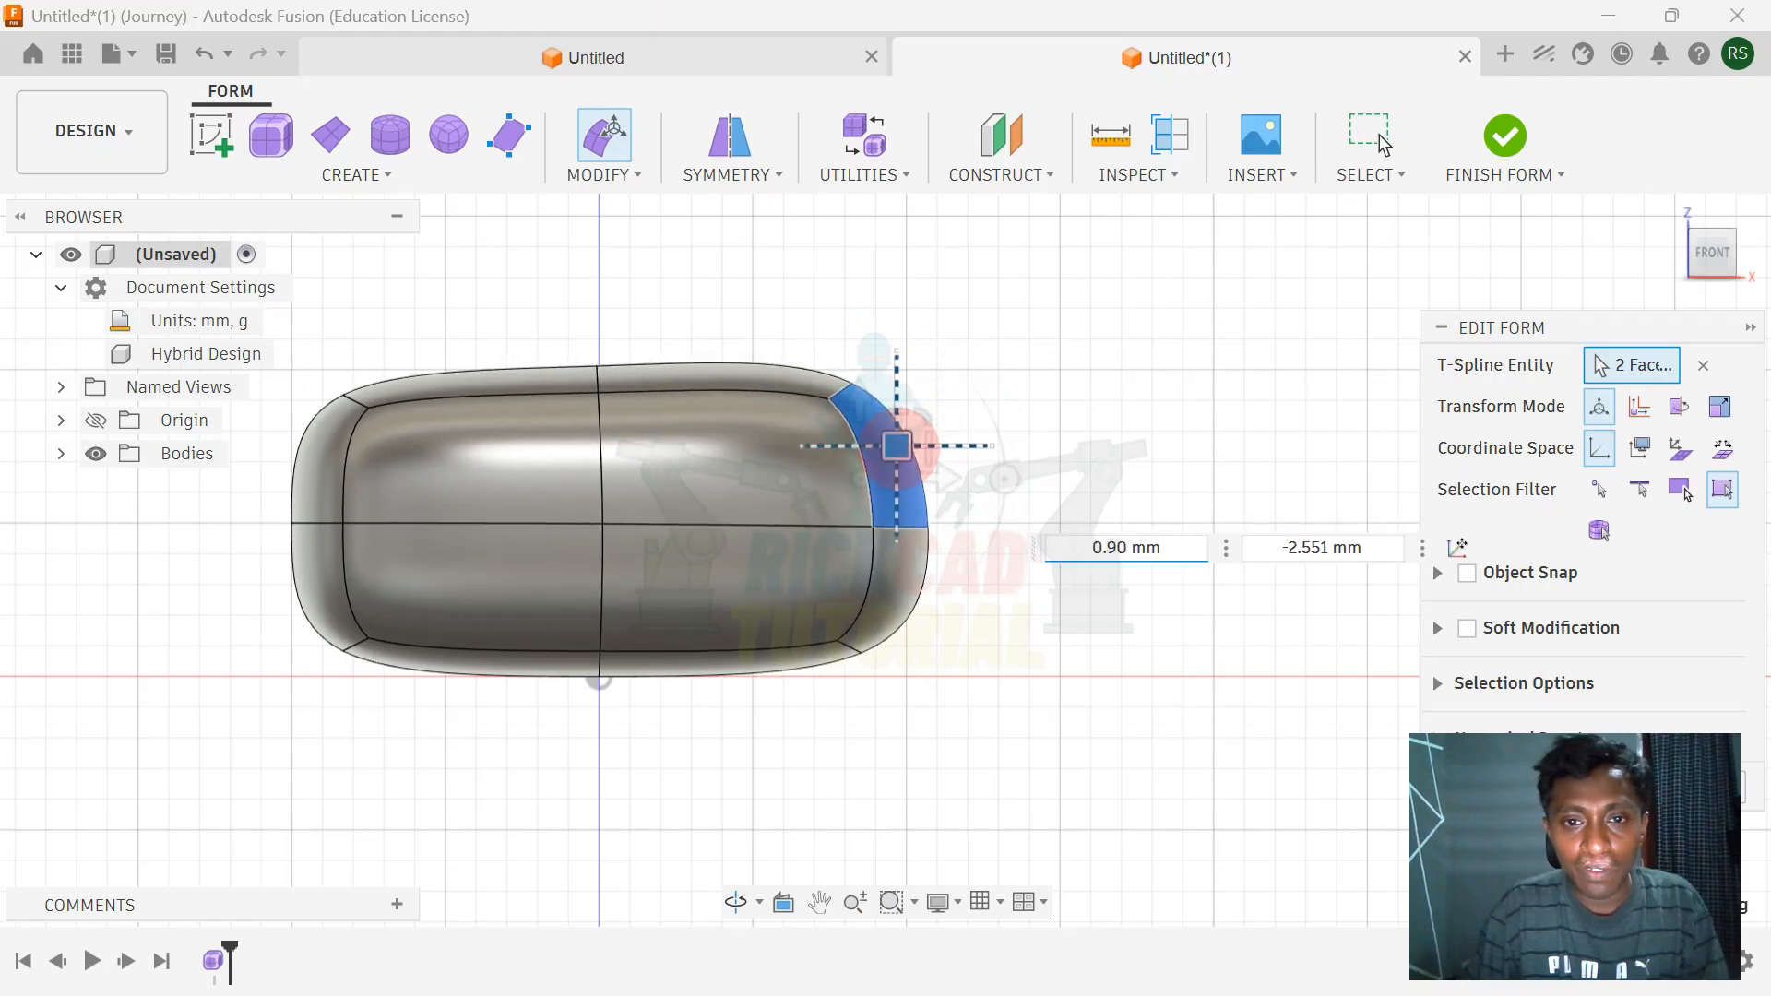
drag(1004, 479, 993, 431)
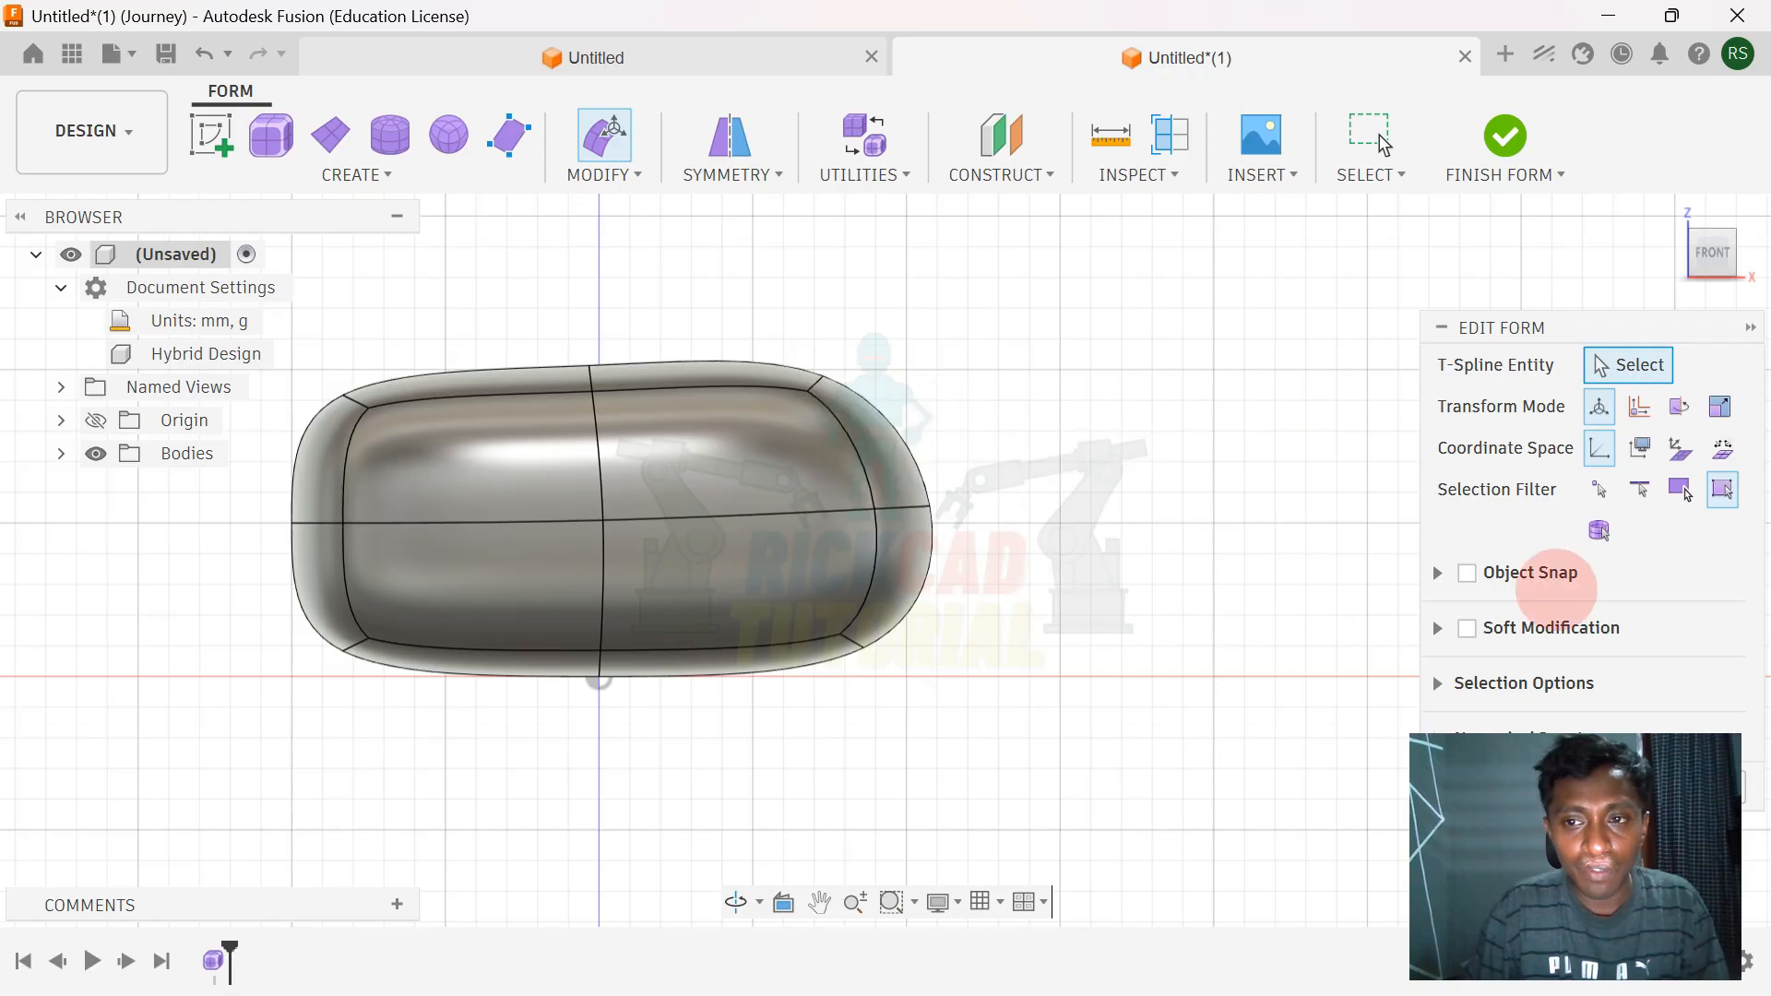
drag(1519, 323, 1439, 198)
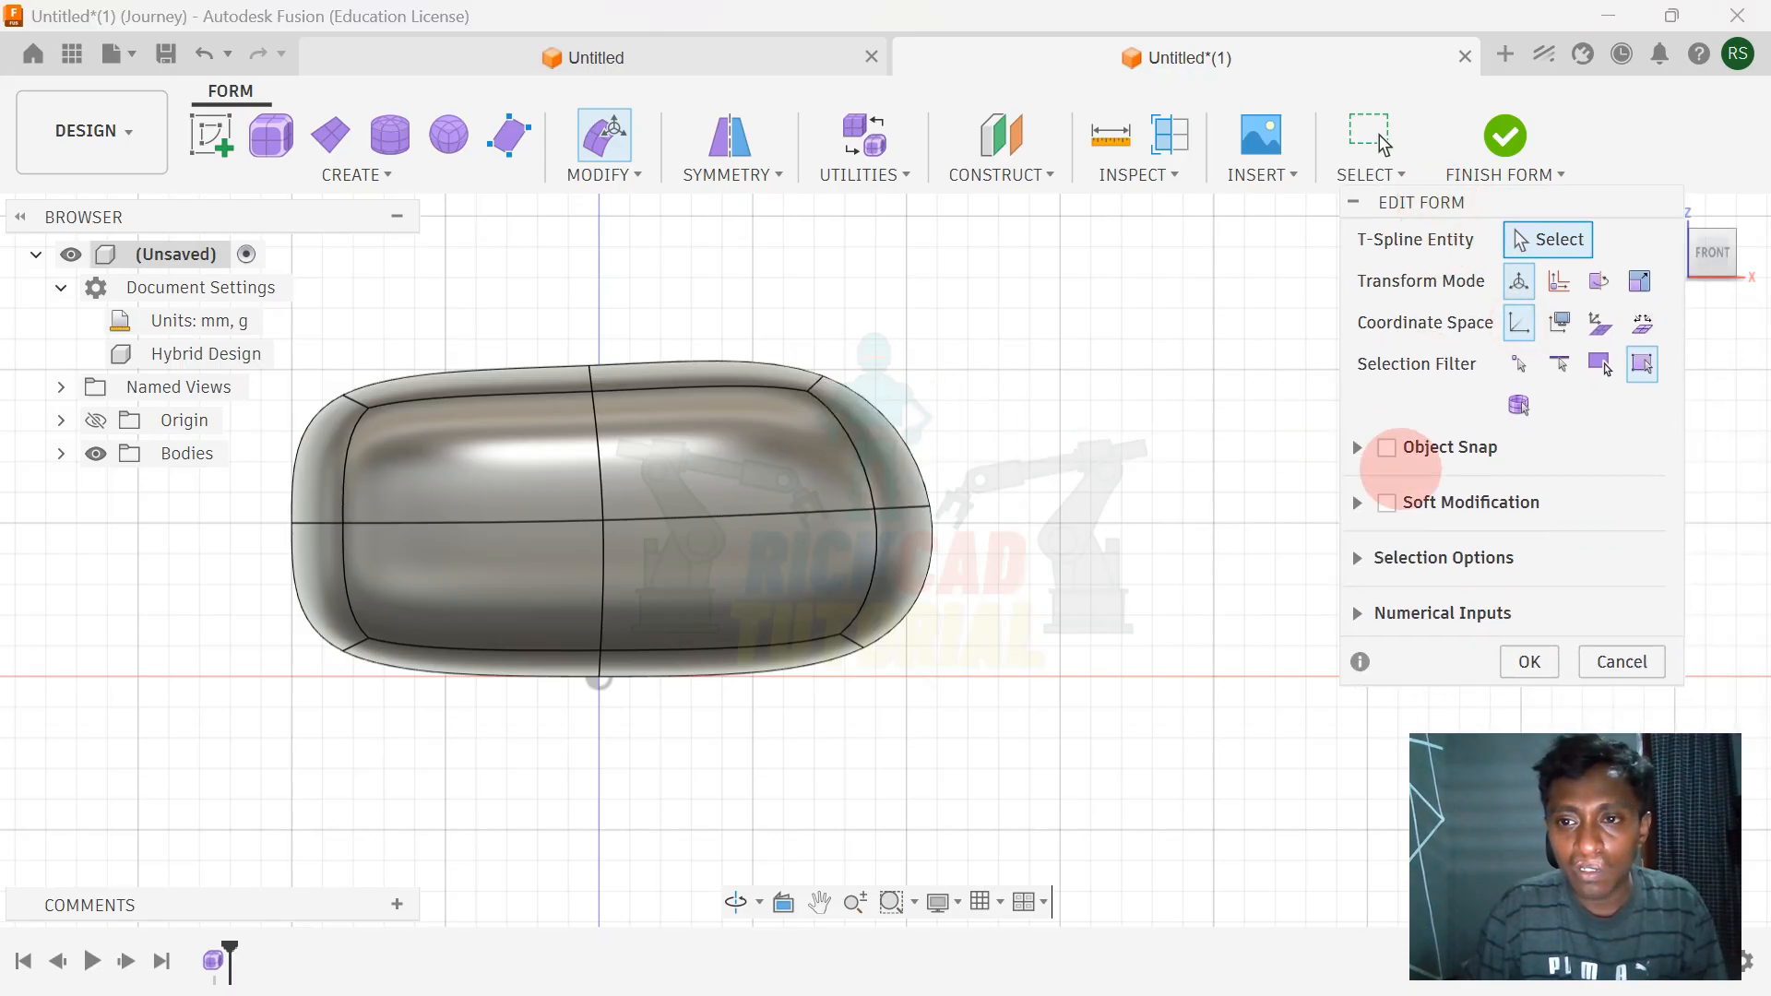
- Undo the recent scaling, shifting and tilting of the two upper +X side faces
key(ctrl+z)
key(ctrl+z)
key(ctrl+z)
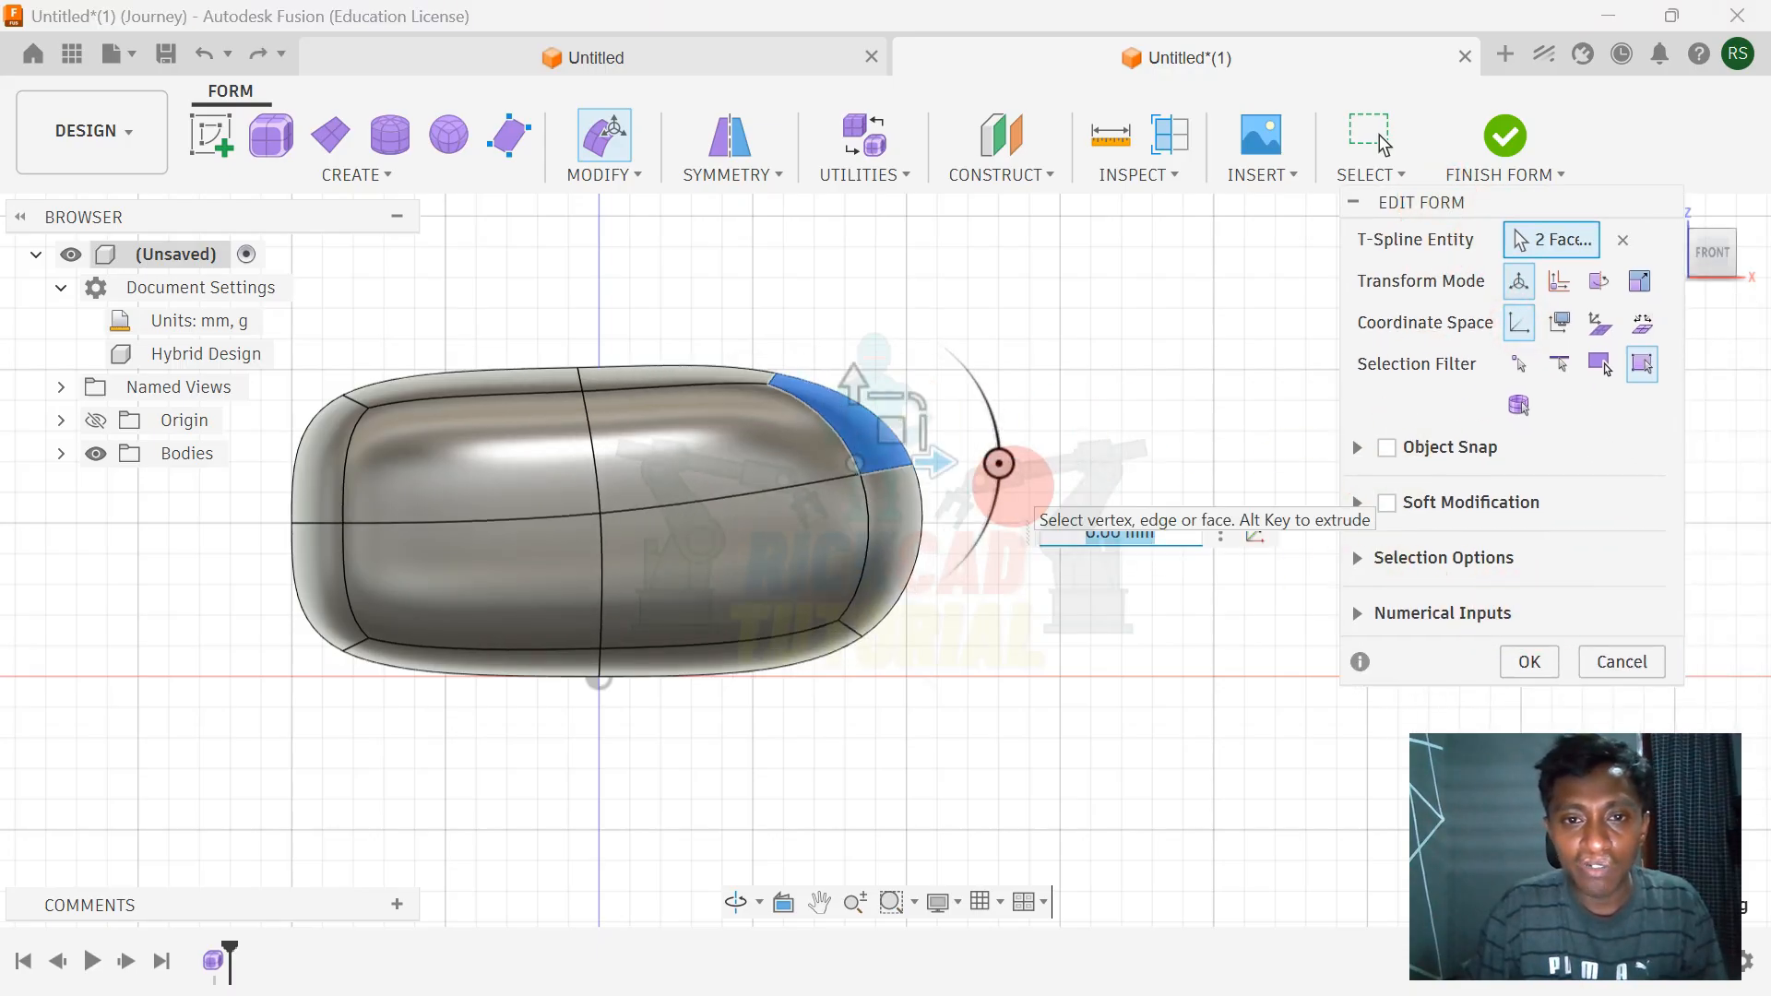
key(ctrl+z)
key(ctrl+z)
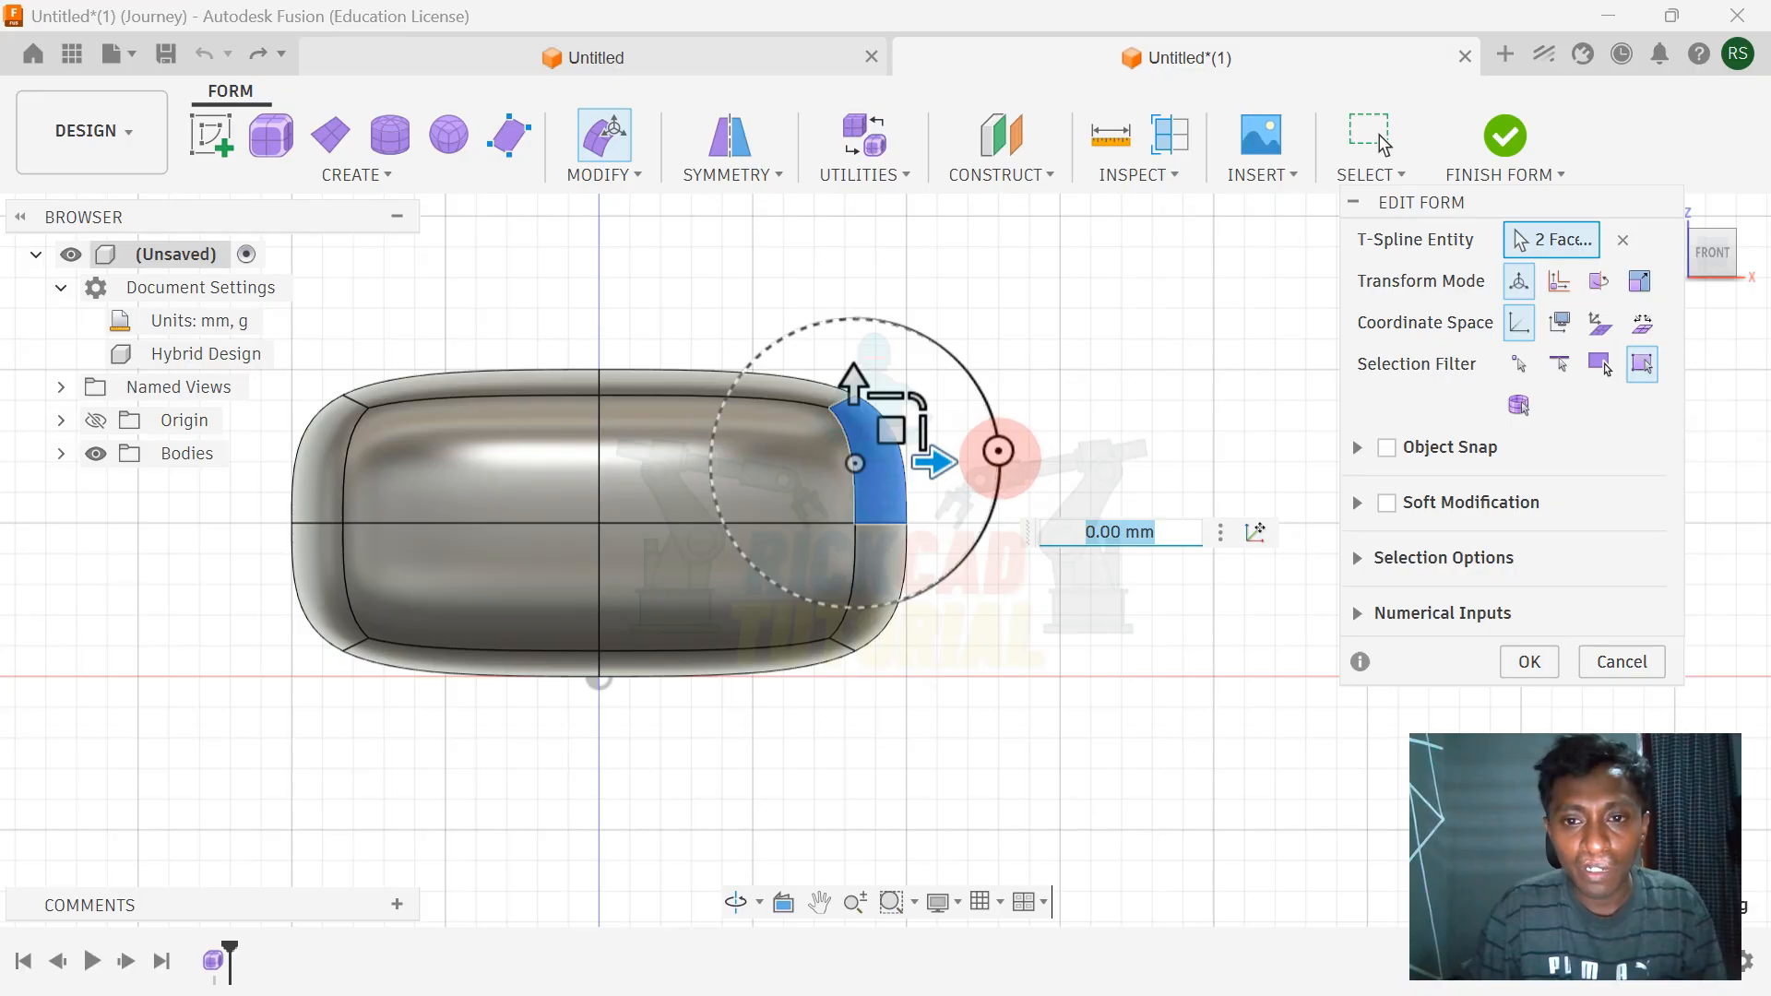
- Tilt the two upper +X side faces inward again in the front view, scale them up slightly, and finish the edit
drag(998, 451, 917, 338)
drag(920, 401, 913, 398)
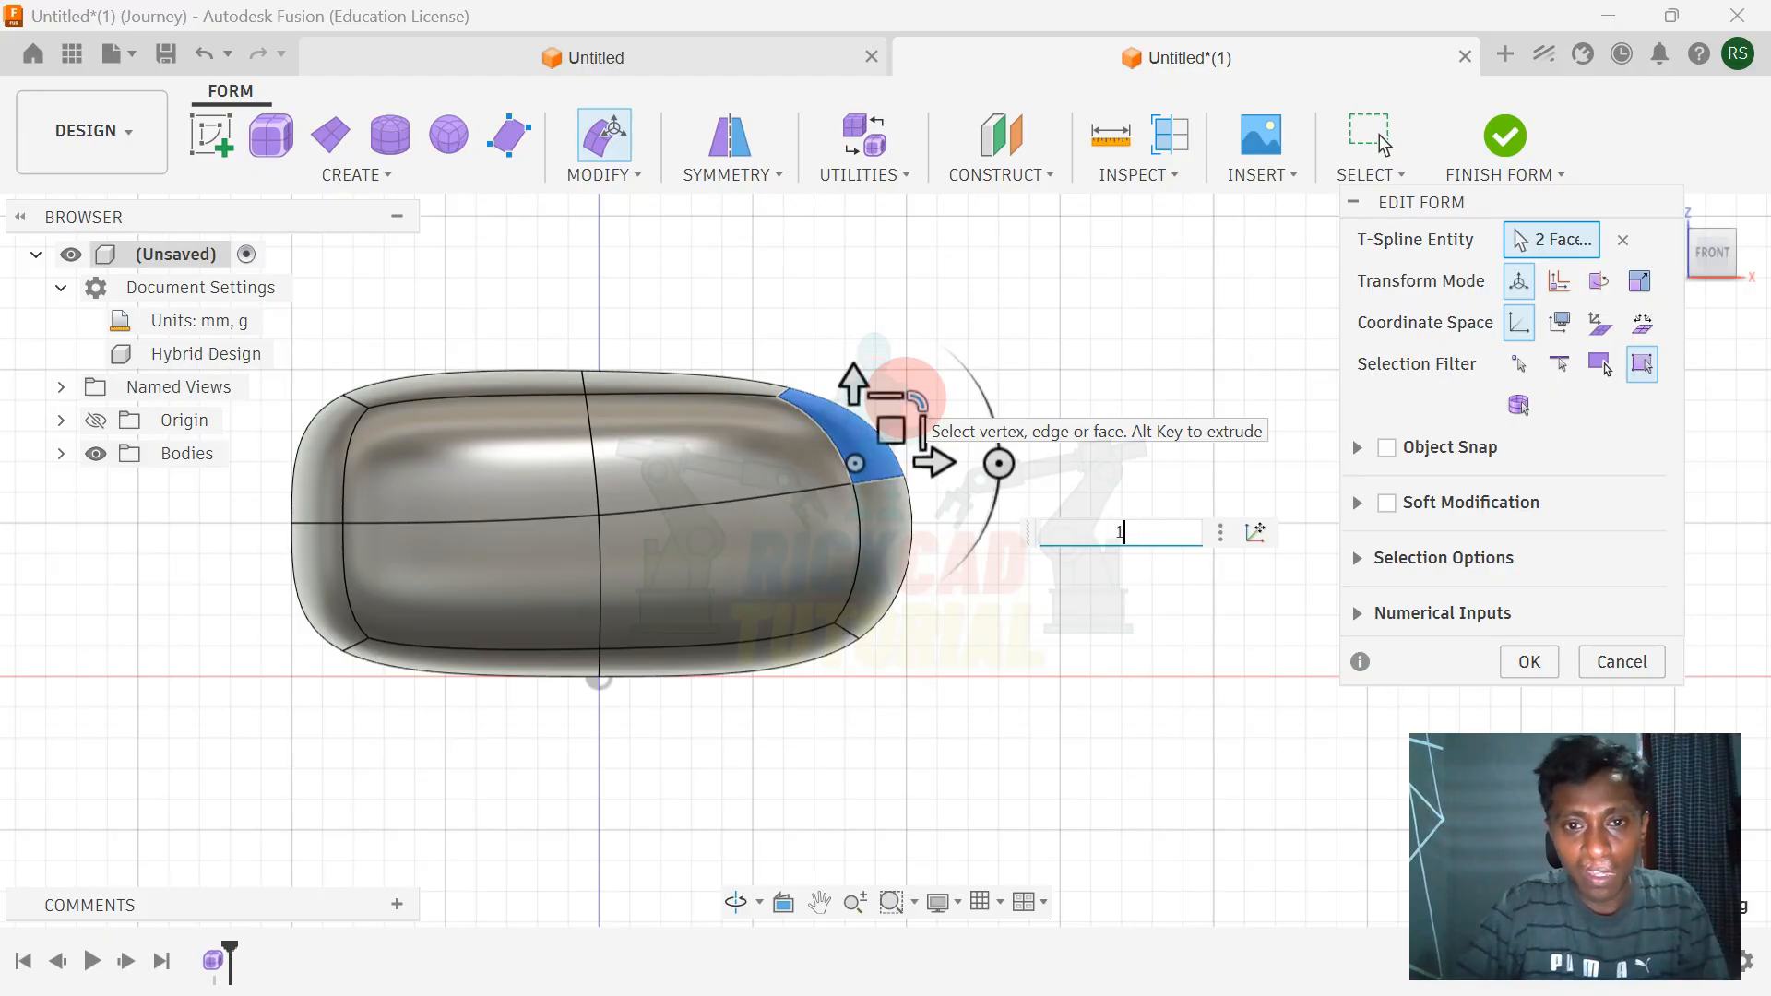
click(1369, 138)
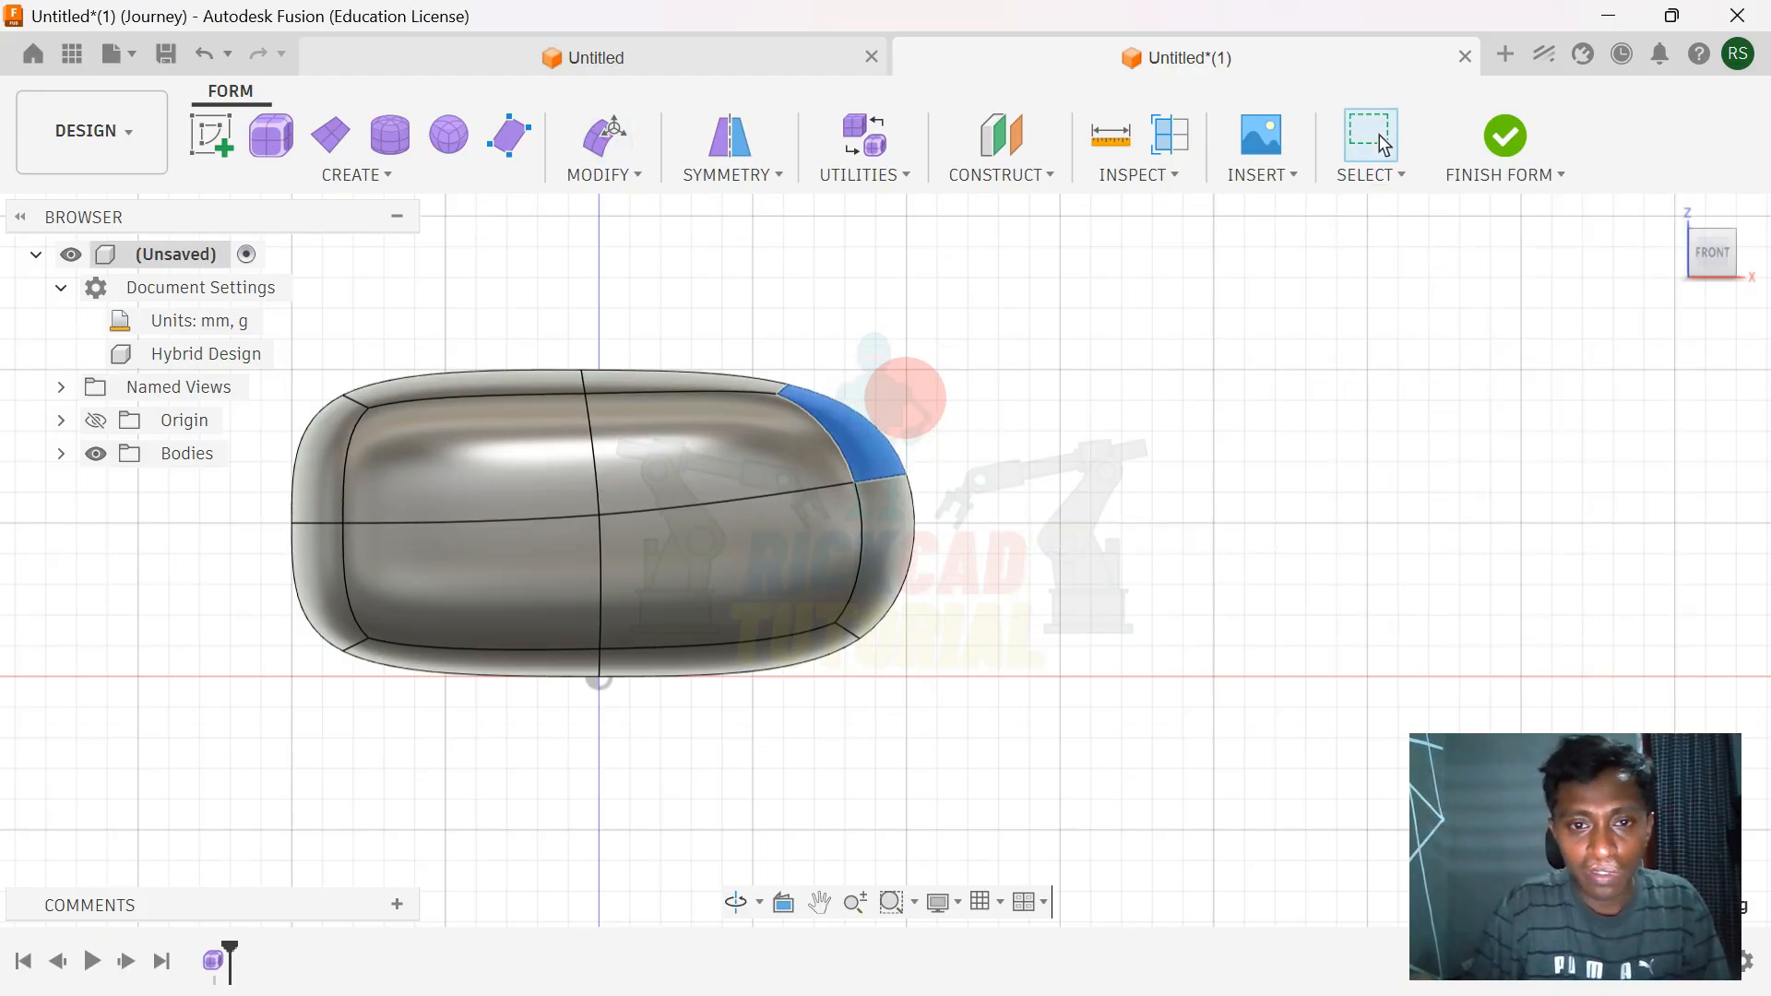
click(904, 398)
- Use Edit Form to rotate the two top faces on the +X half by 75 degrees in the front view
shift+middle_drag(901, 409, 793, 456)
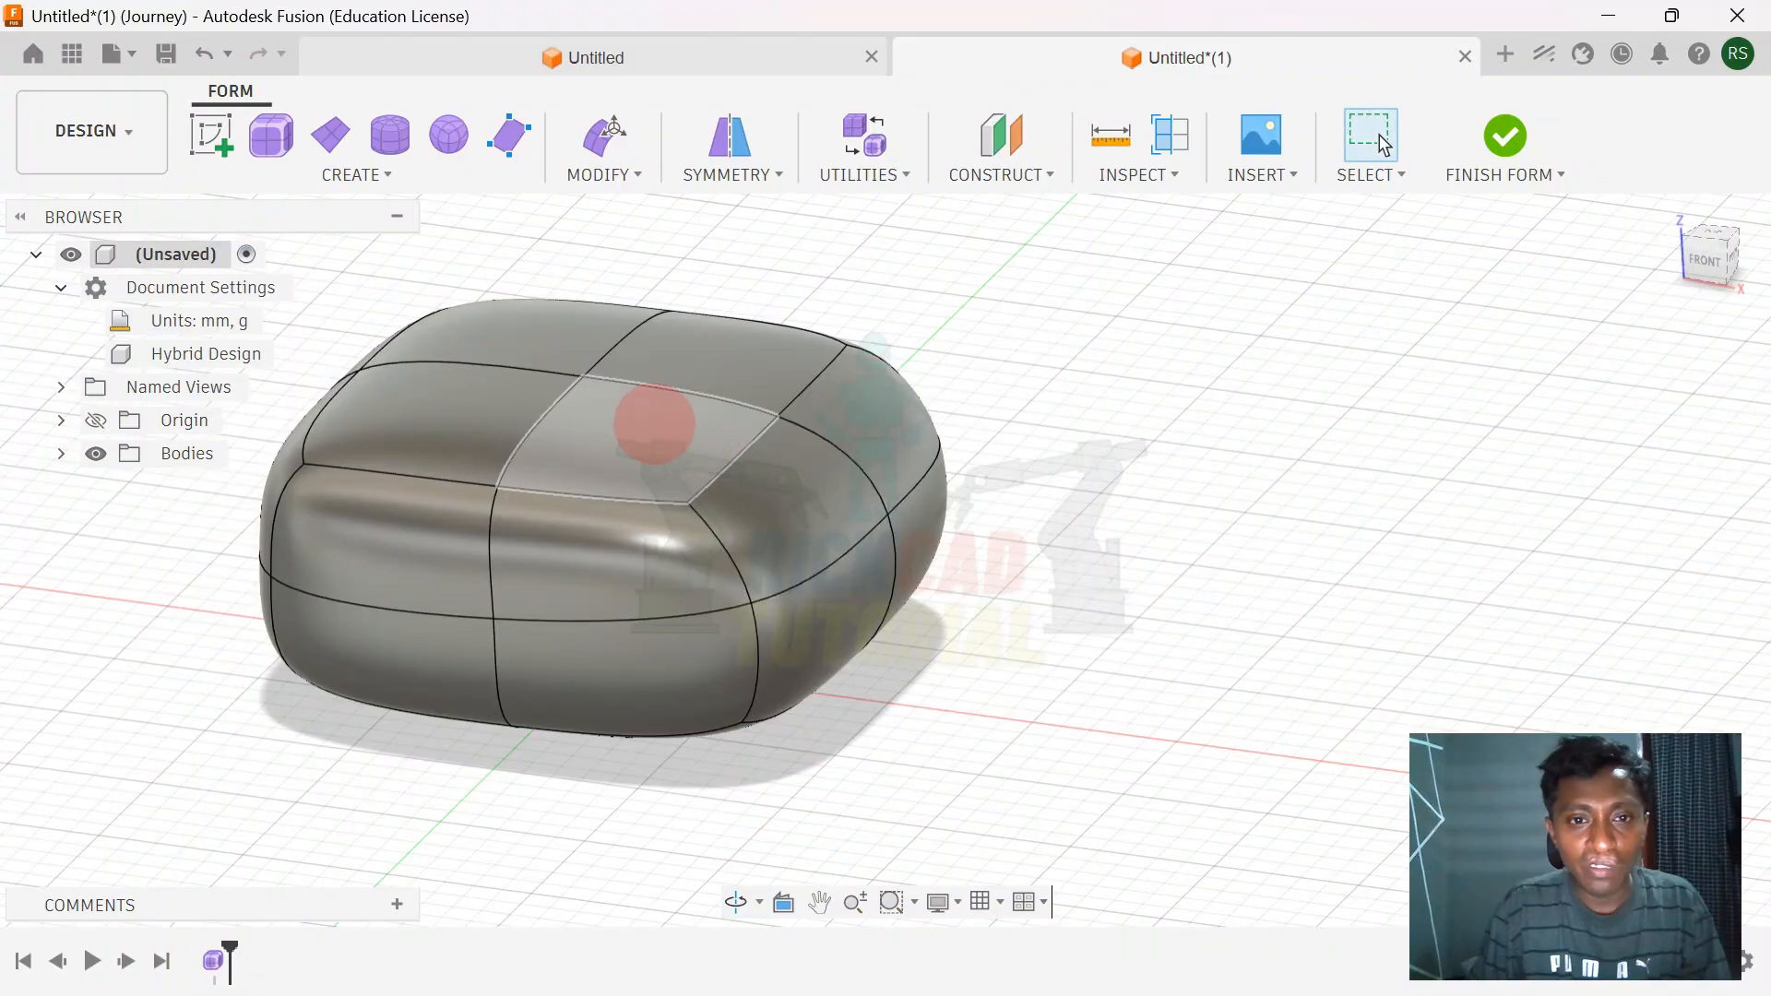
click(650, 420)
shift+click(709, 374)
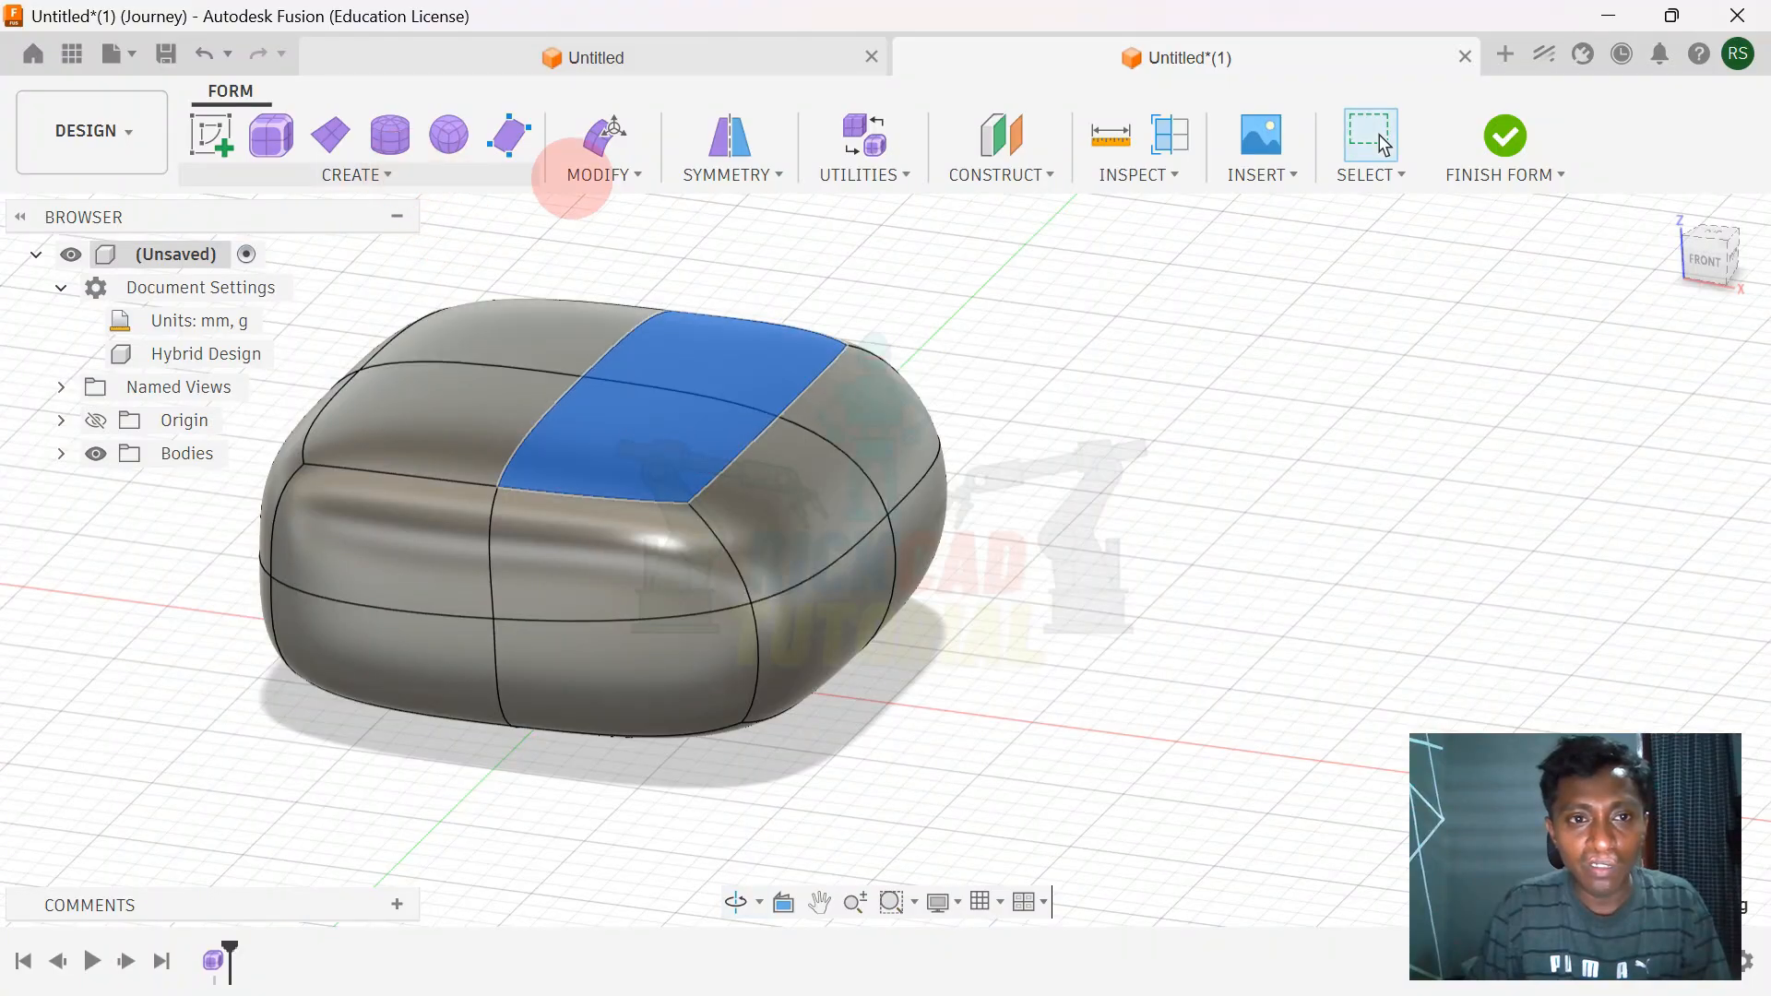
click(609, 135)
click(1705, 261)
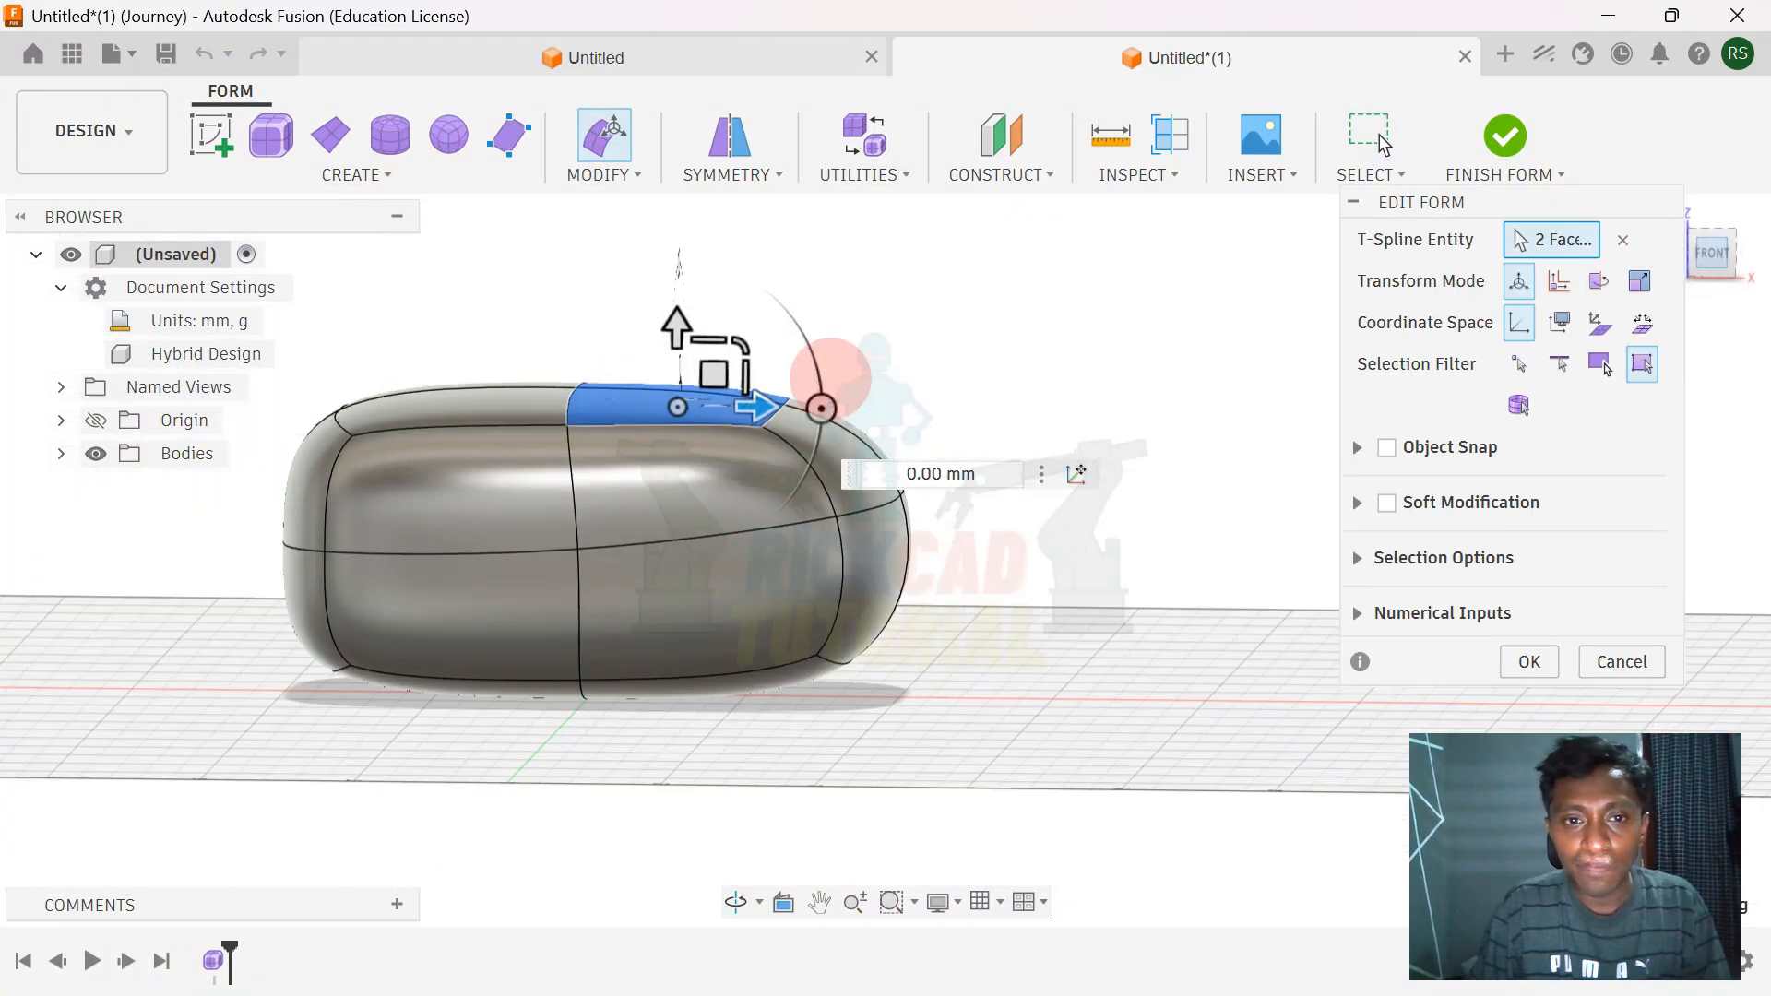
drag(821, 407, 714, 545)
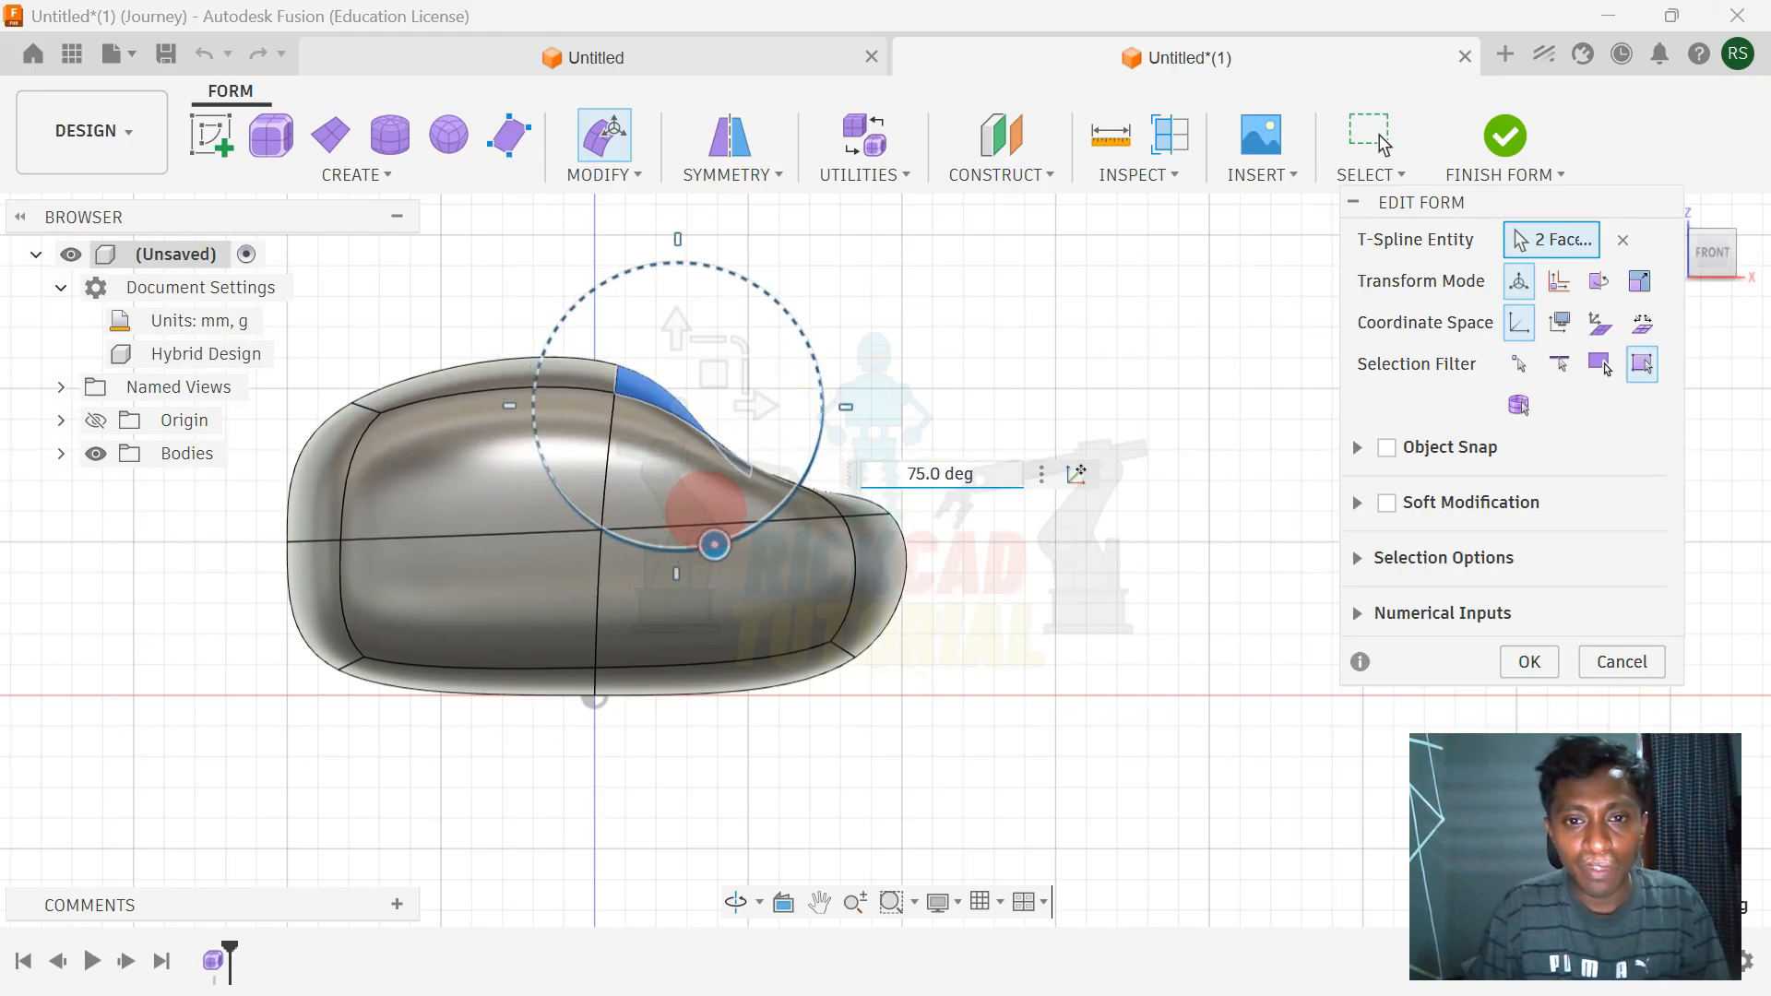
click(674, 331)
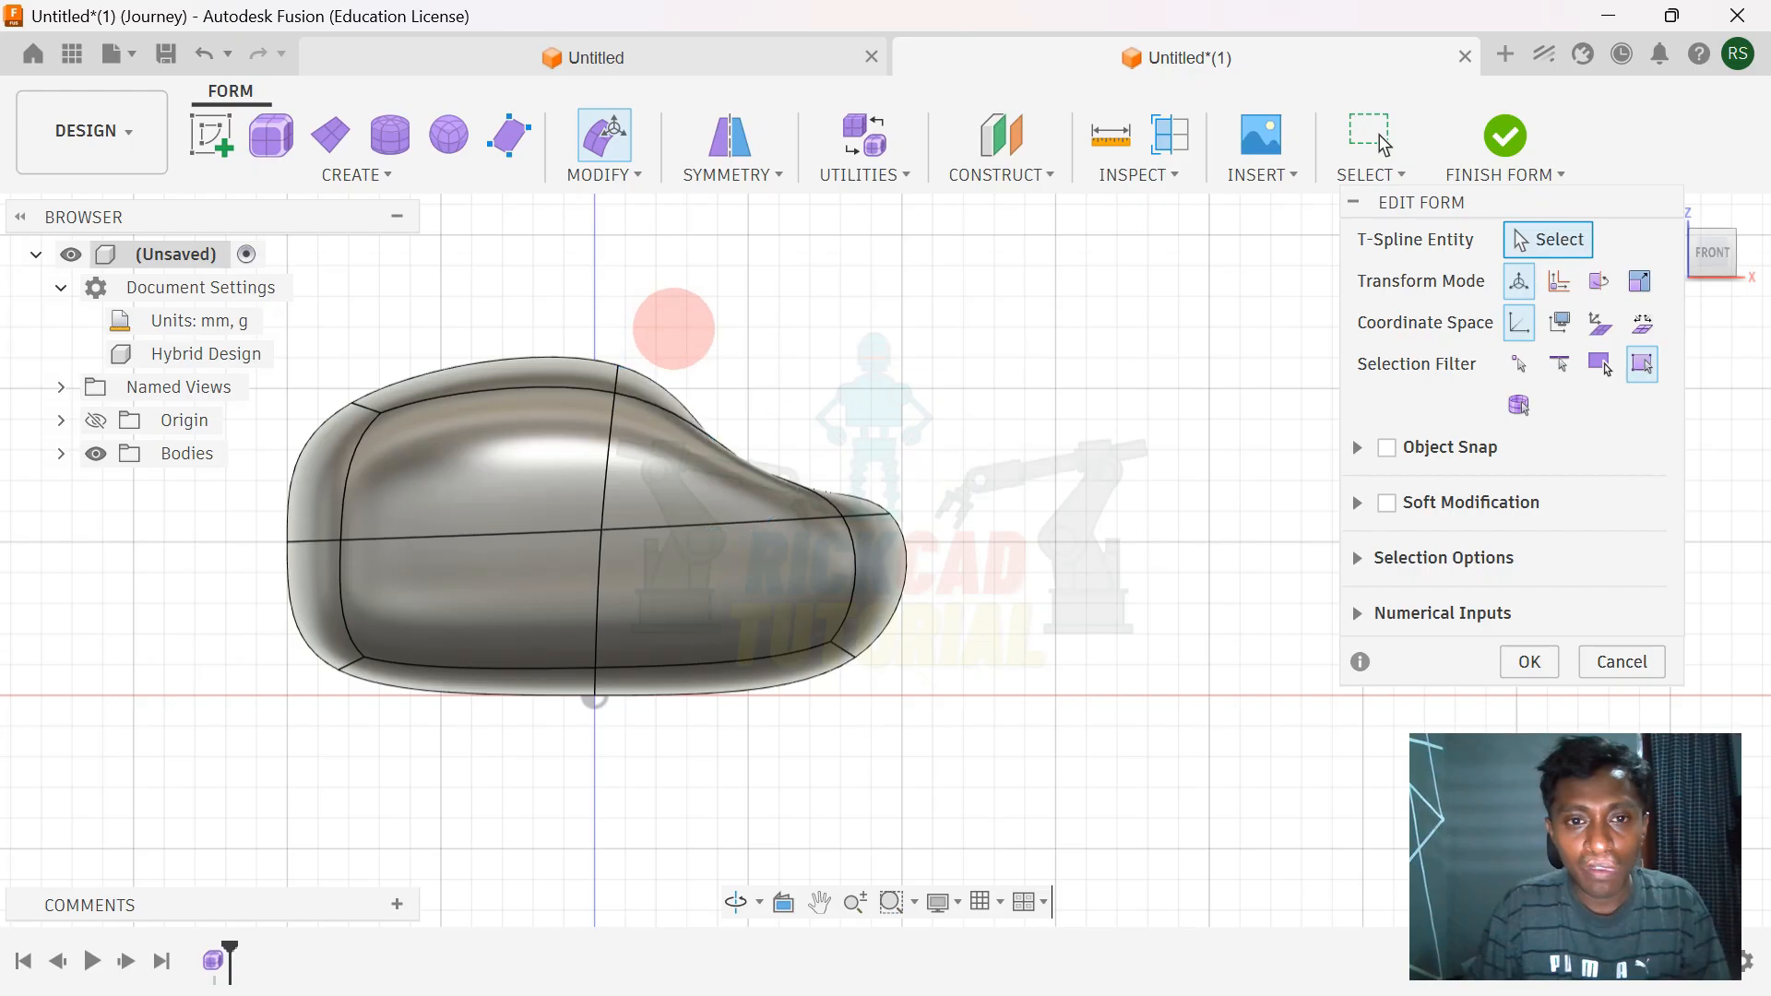
- Raise the two top faces on the -X half and rotate them by 10 degrees in the front view
mouse_move(1008, 356)
shift+middle_down()
mouse_move(991, 373)
mouse_move(1009, 356)
shift+middle_up()
shift+middle_drag(1197, 363, 732, 376)
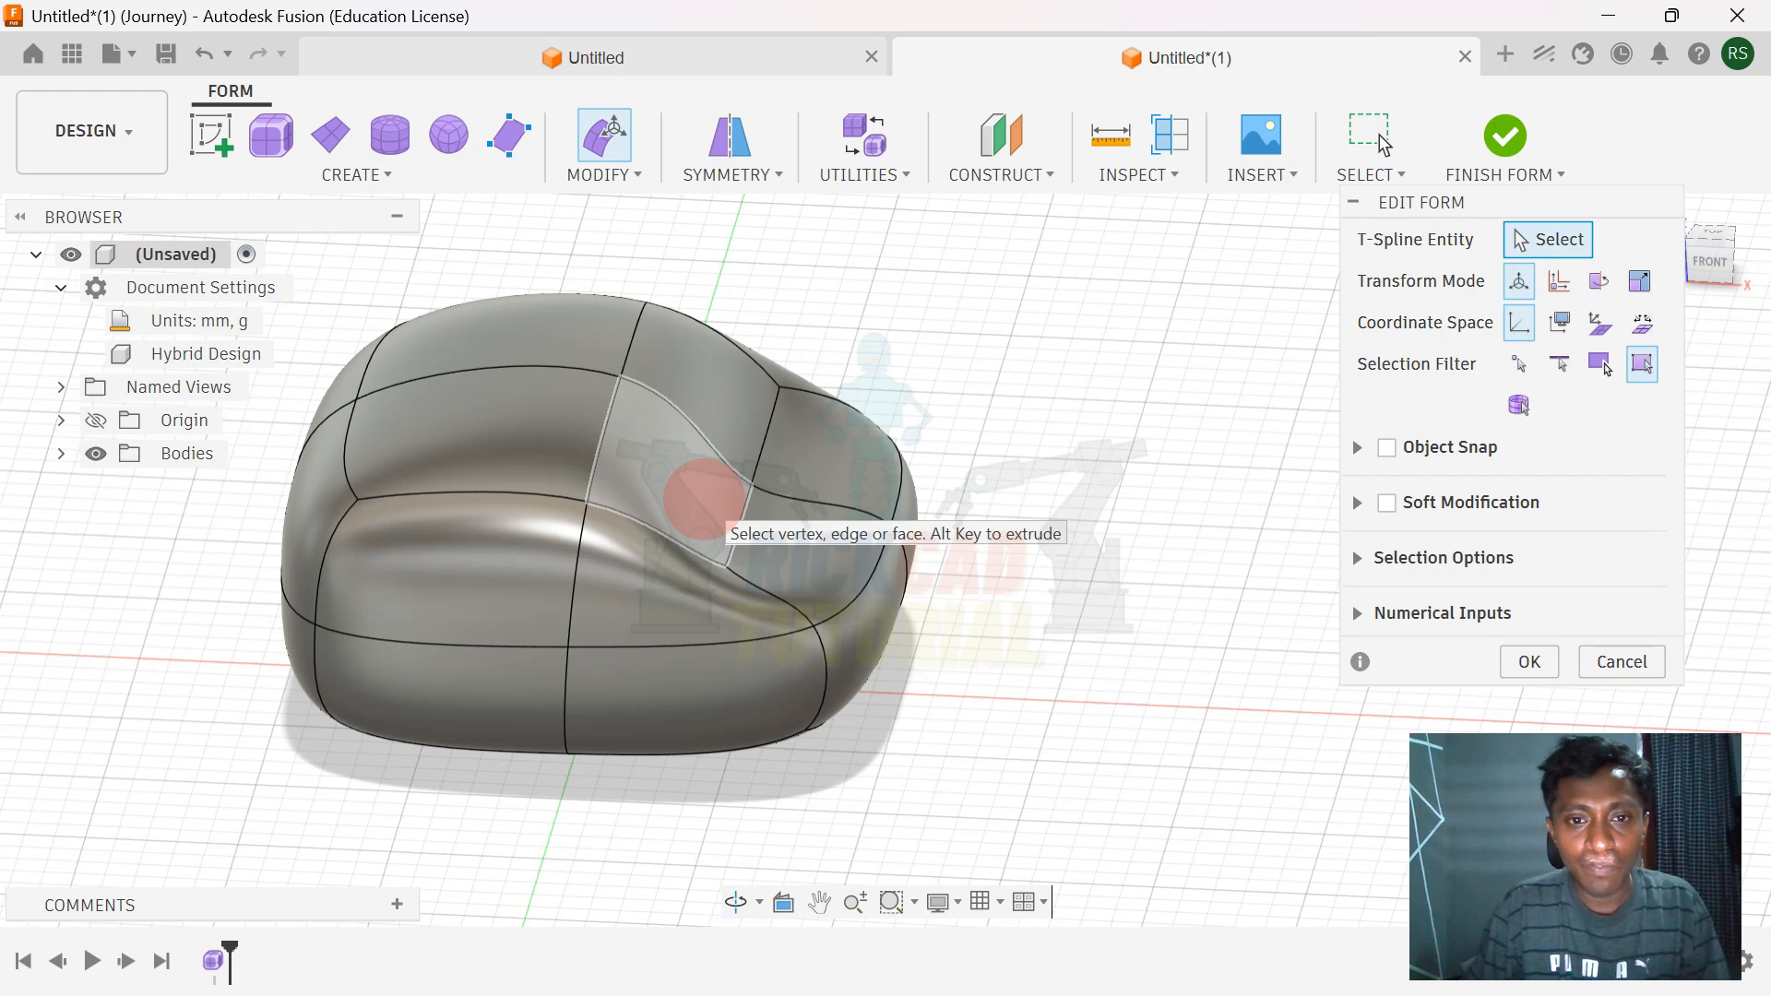
click(554, 444)
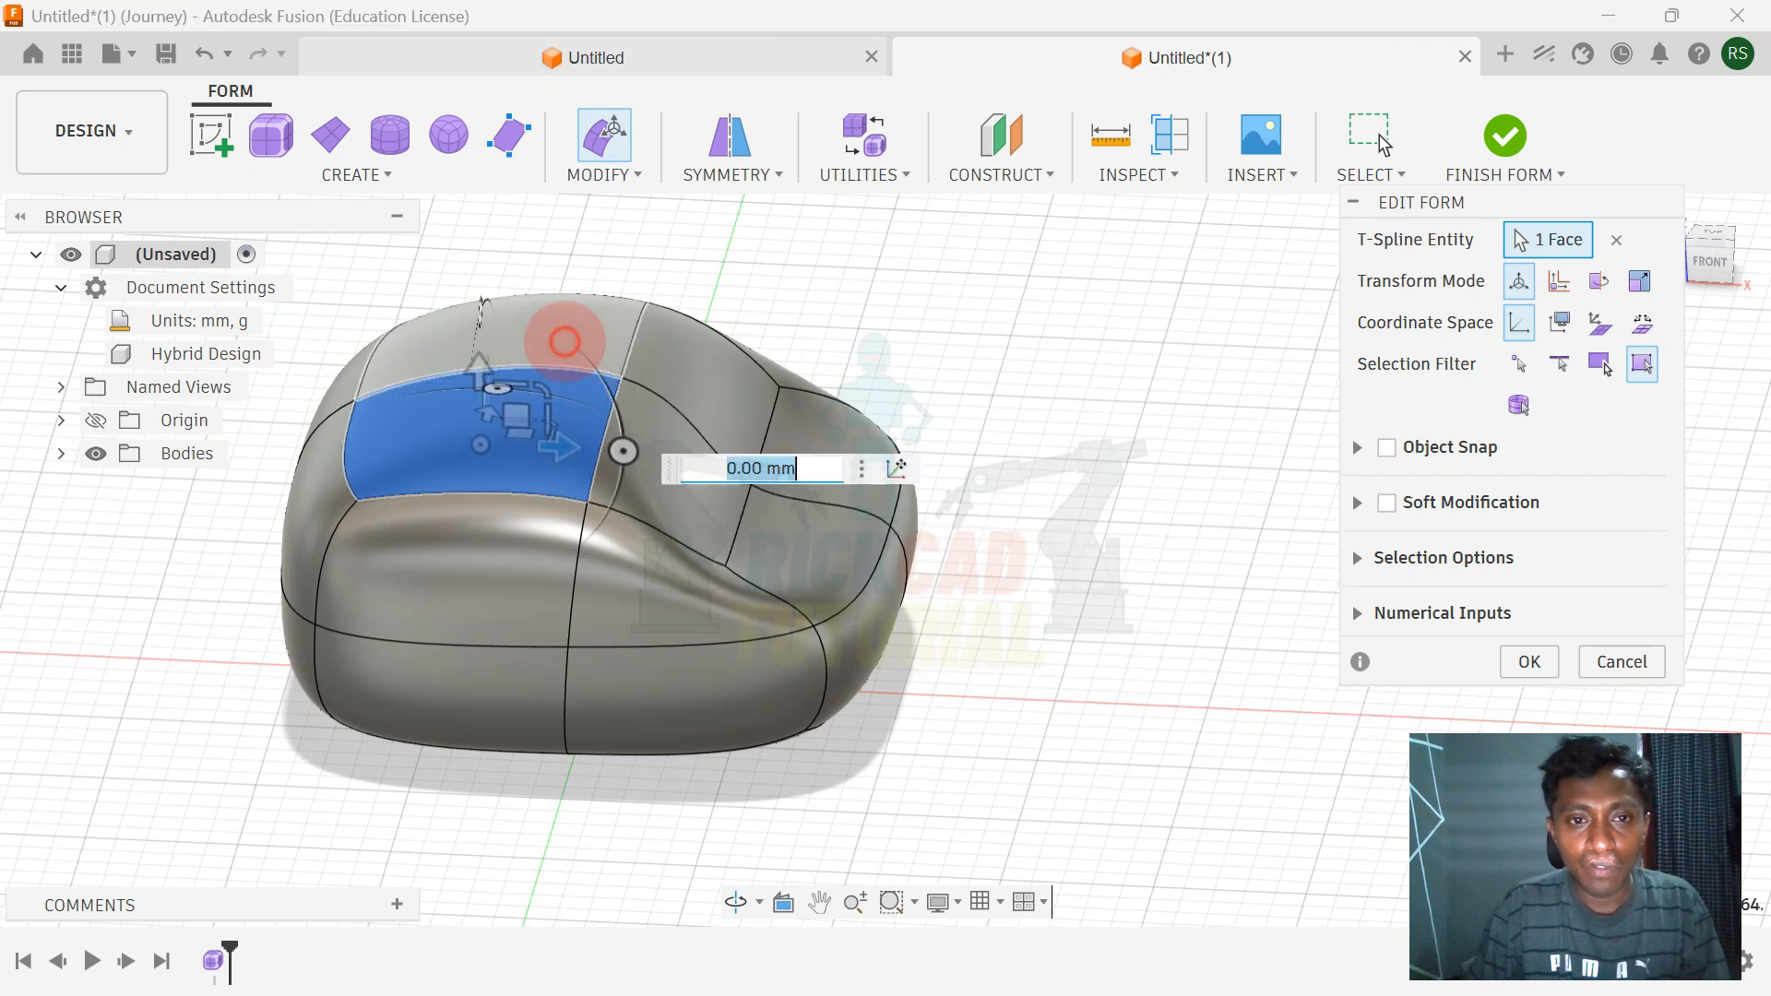
shift+click(506, 324)
click(1716, 264)
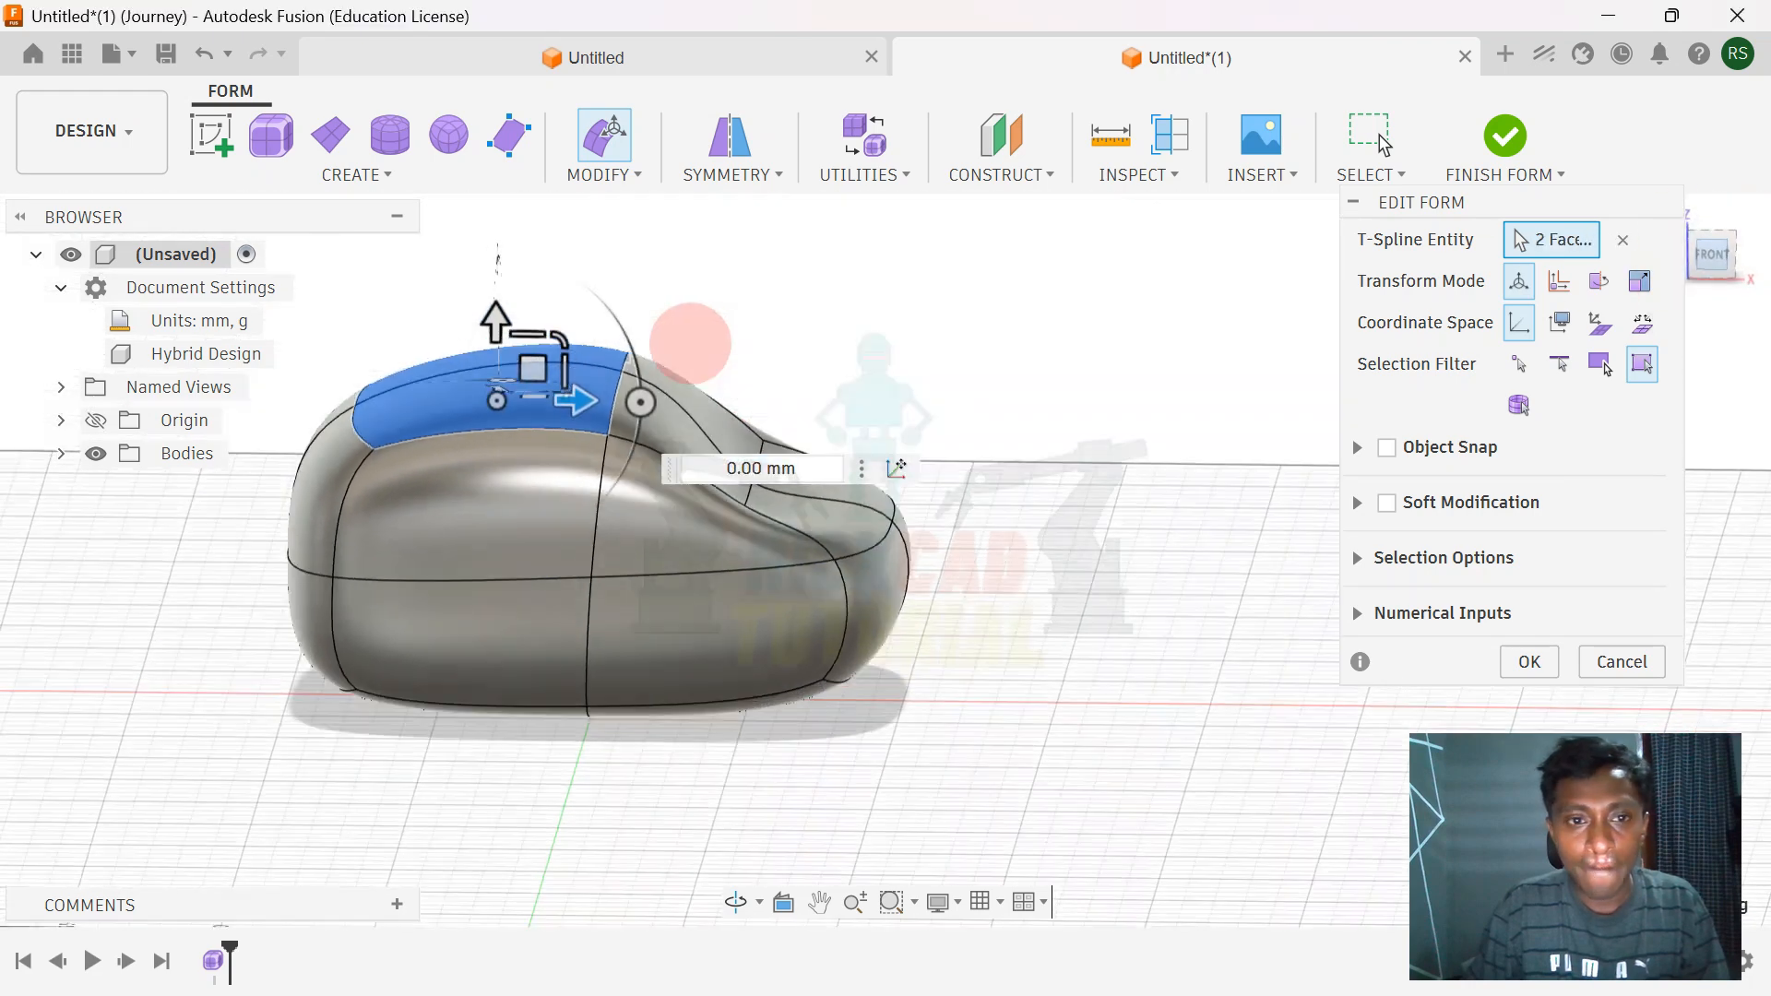
drag(495, 321, 495, 263)
middle_drag(837, 315, 900, 389)
drag(704, 415, 701, 439)
- Check the form against the reference picture and tilt the two top -X faces by 15 degrees towards the +X side
key(alt+Tab)
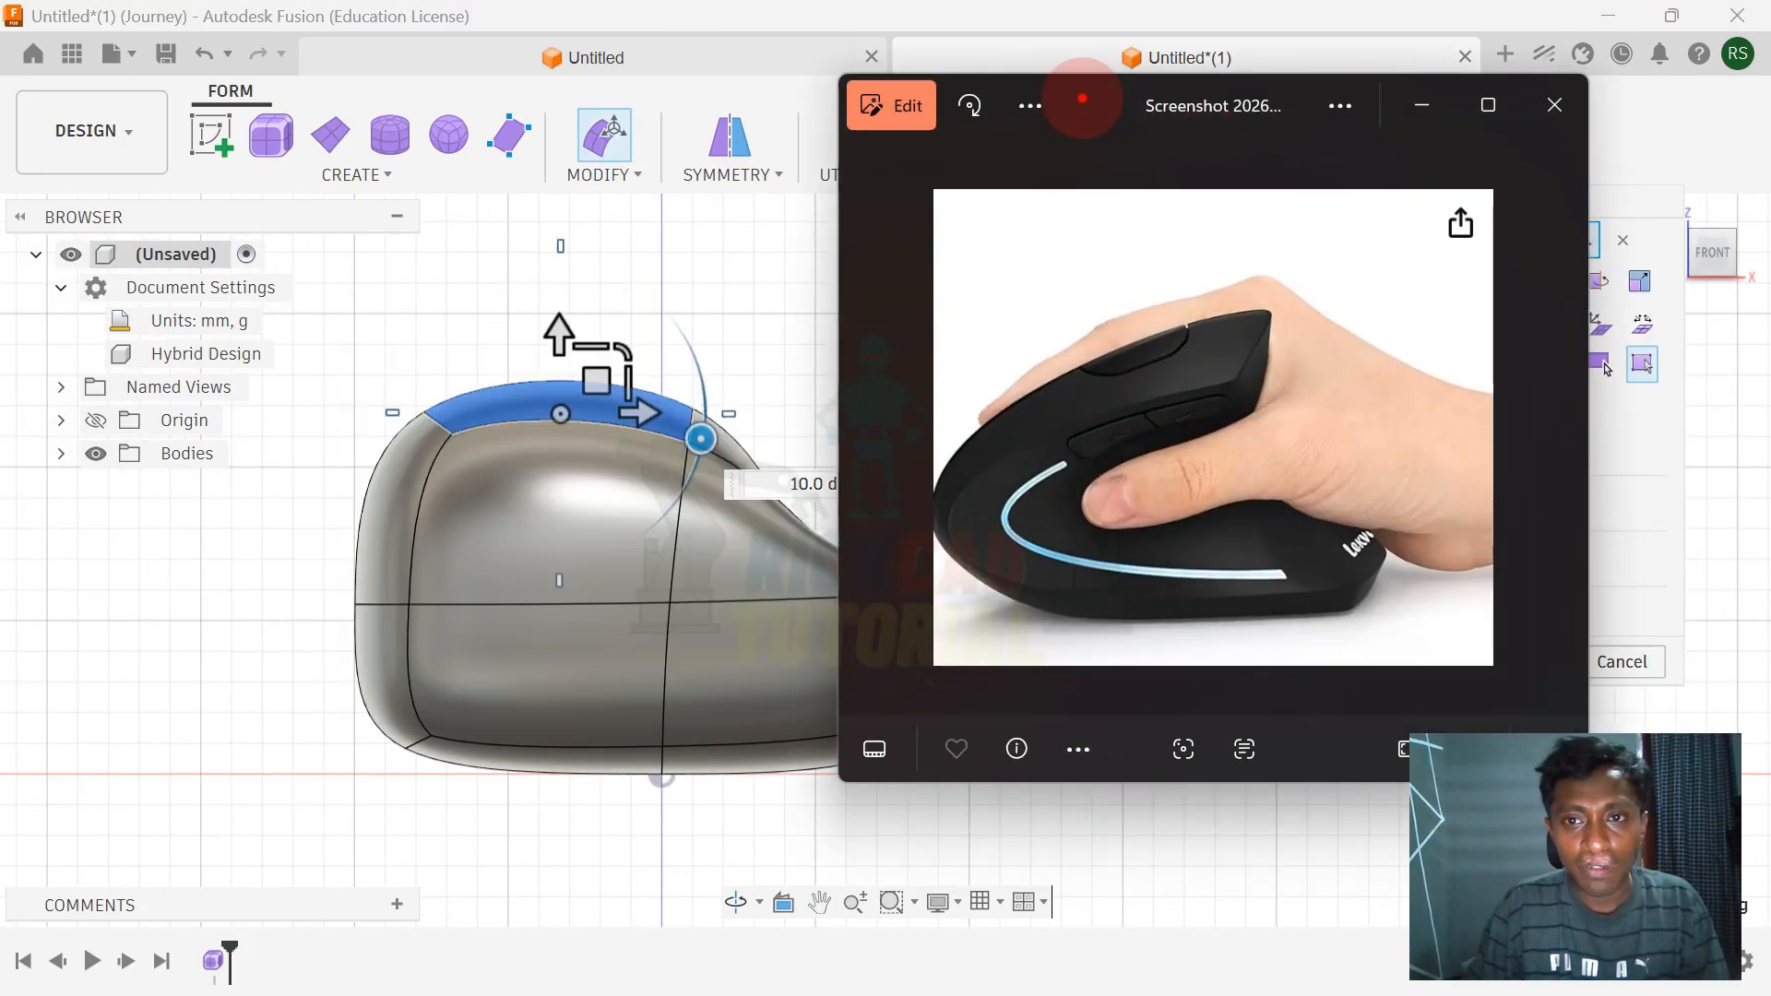
drag(1082, 99, 1231, 132)
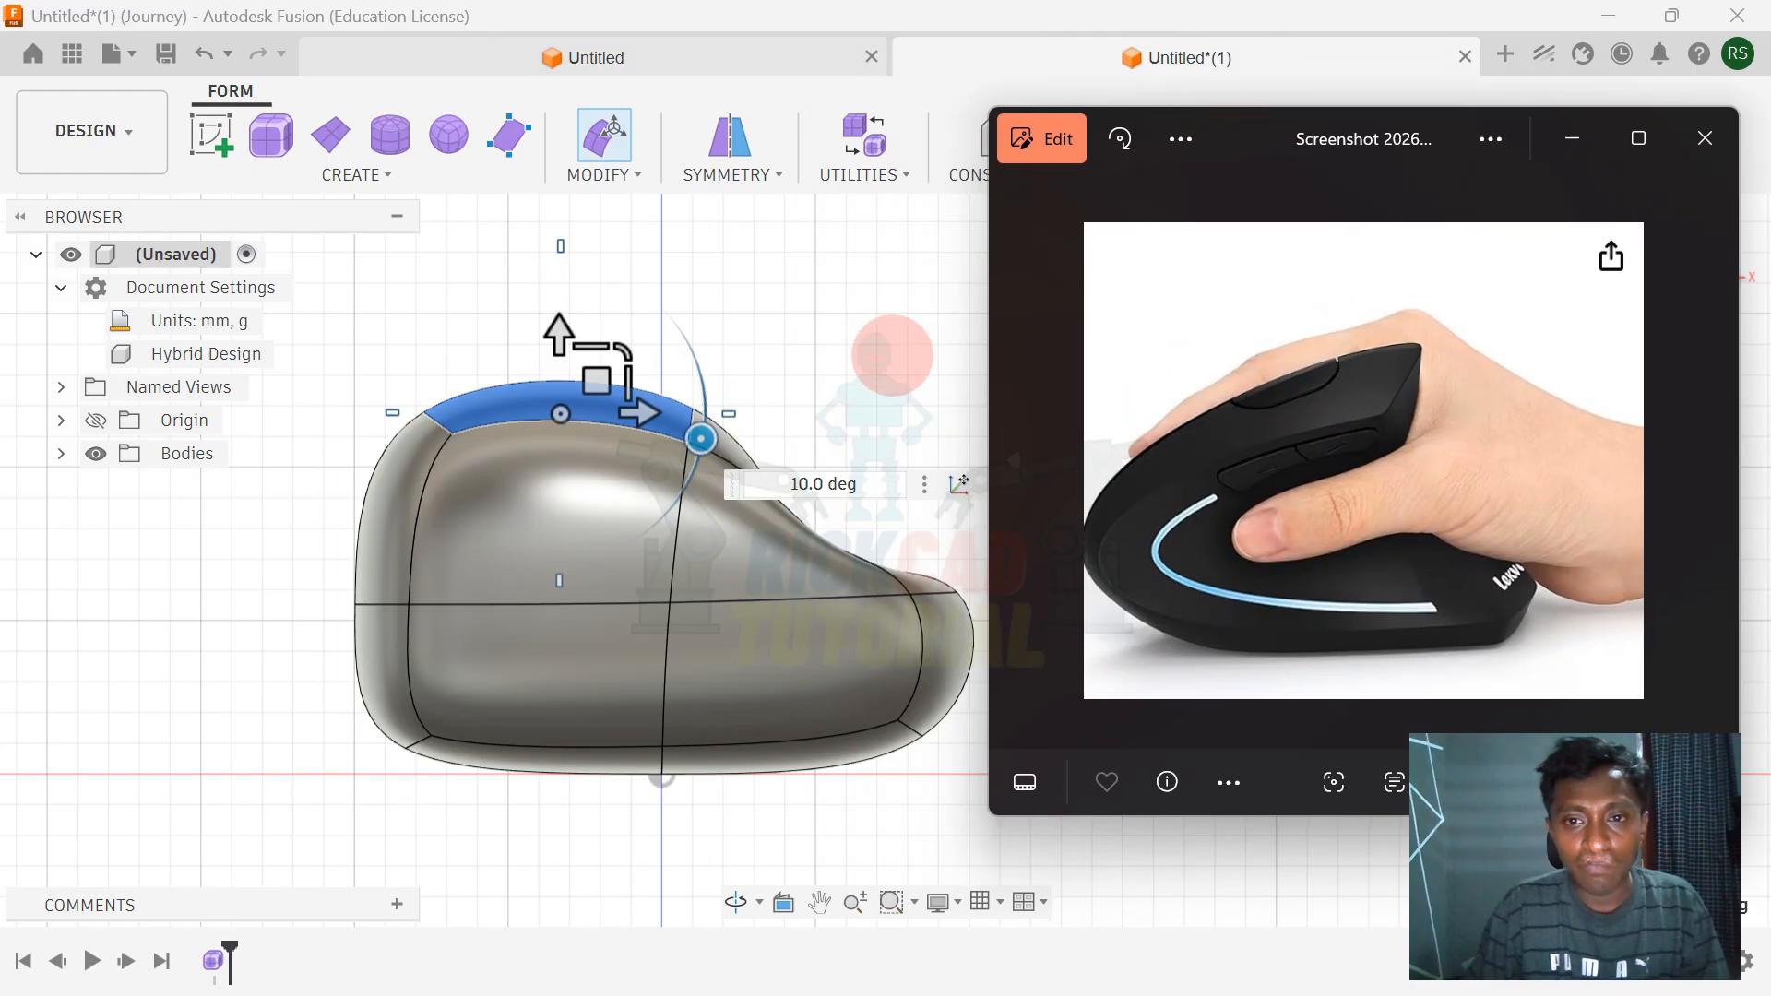
scroll(812, 414, down, 1)
drag(623, 379, 727, 418)
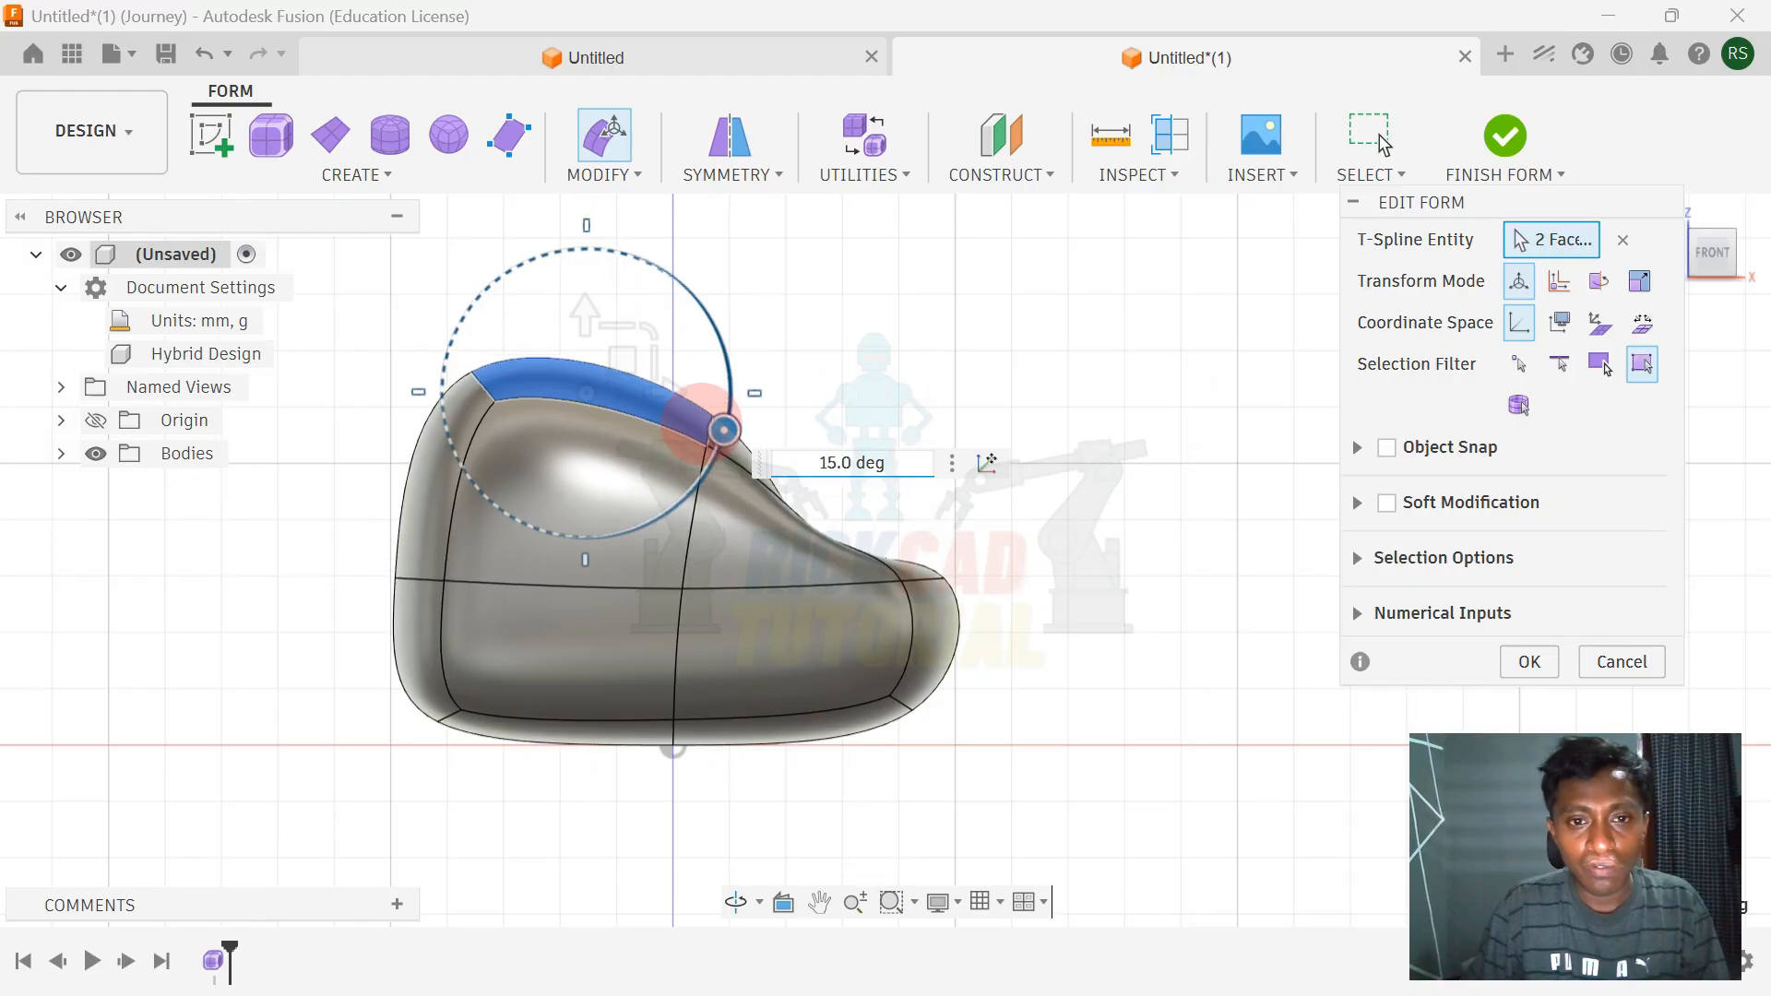
click(969, 375)
- Raise the two top faces on the +X half and adjust their tilt, ending with a -5 degree rotation in the front view
shift+middle_drag(919, 368, 747, 562)
click(752, 512)
shift+click(789, 452)
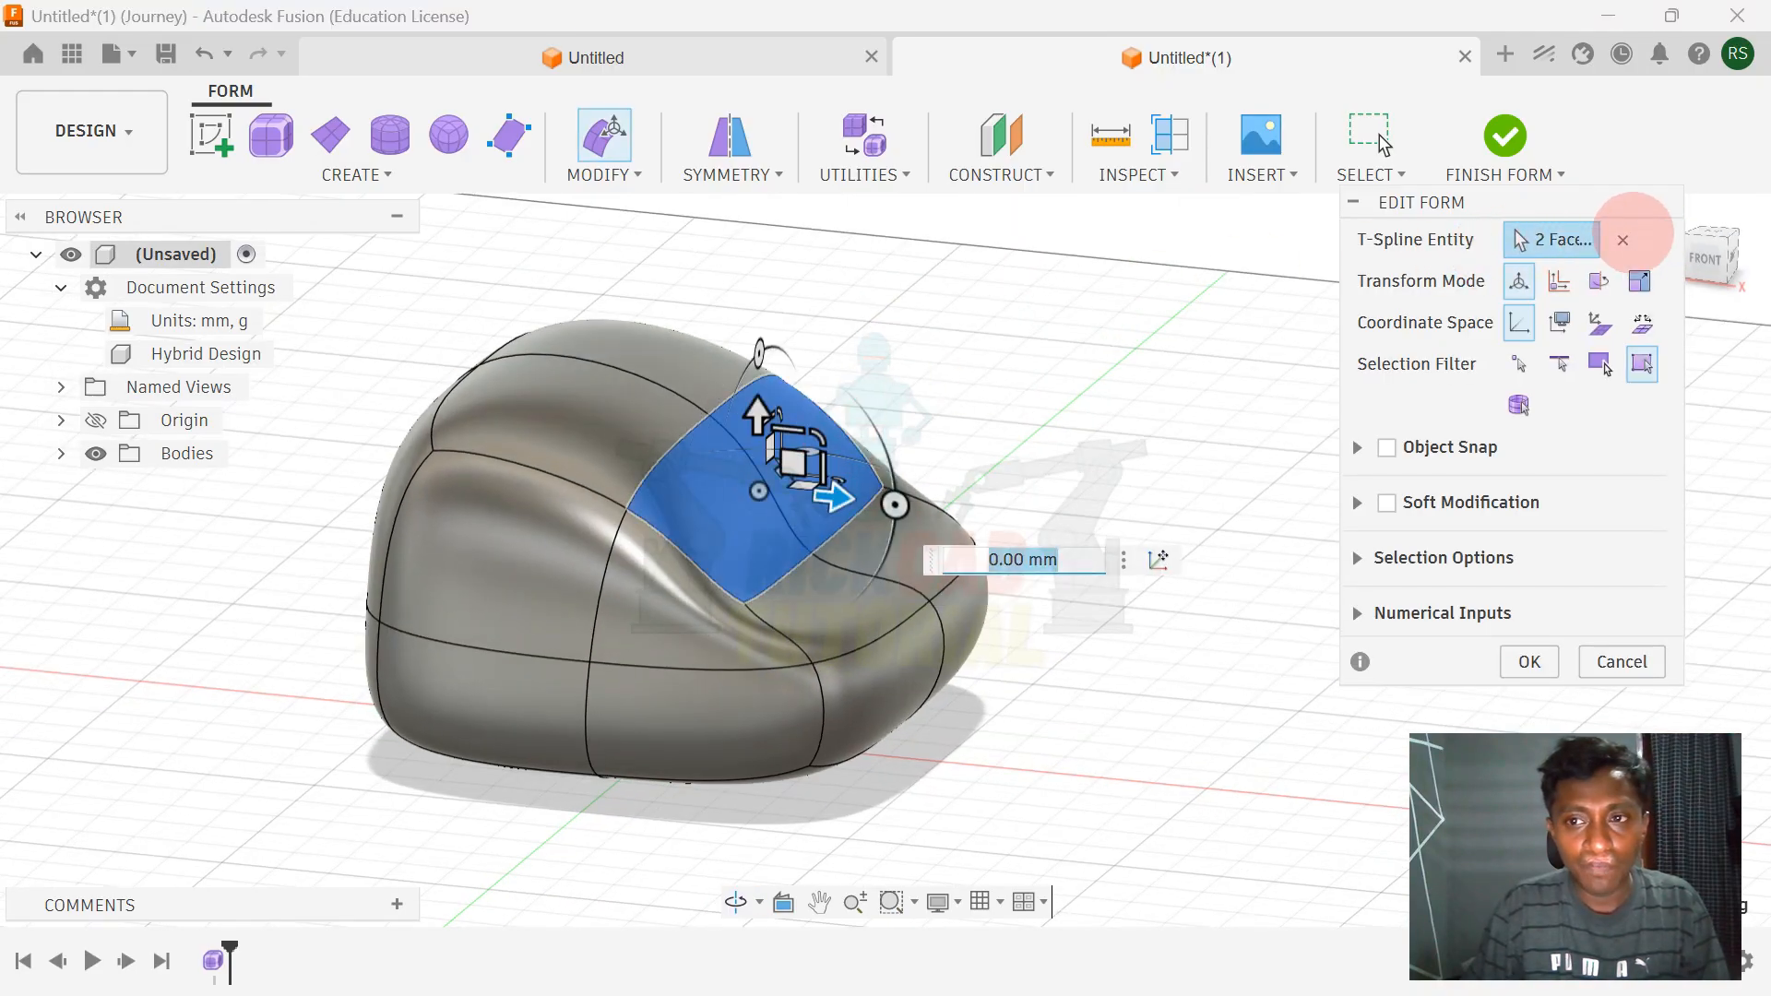
drag(1621, 196, 1571, 224)
click(1705, 260)
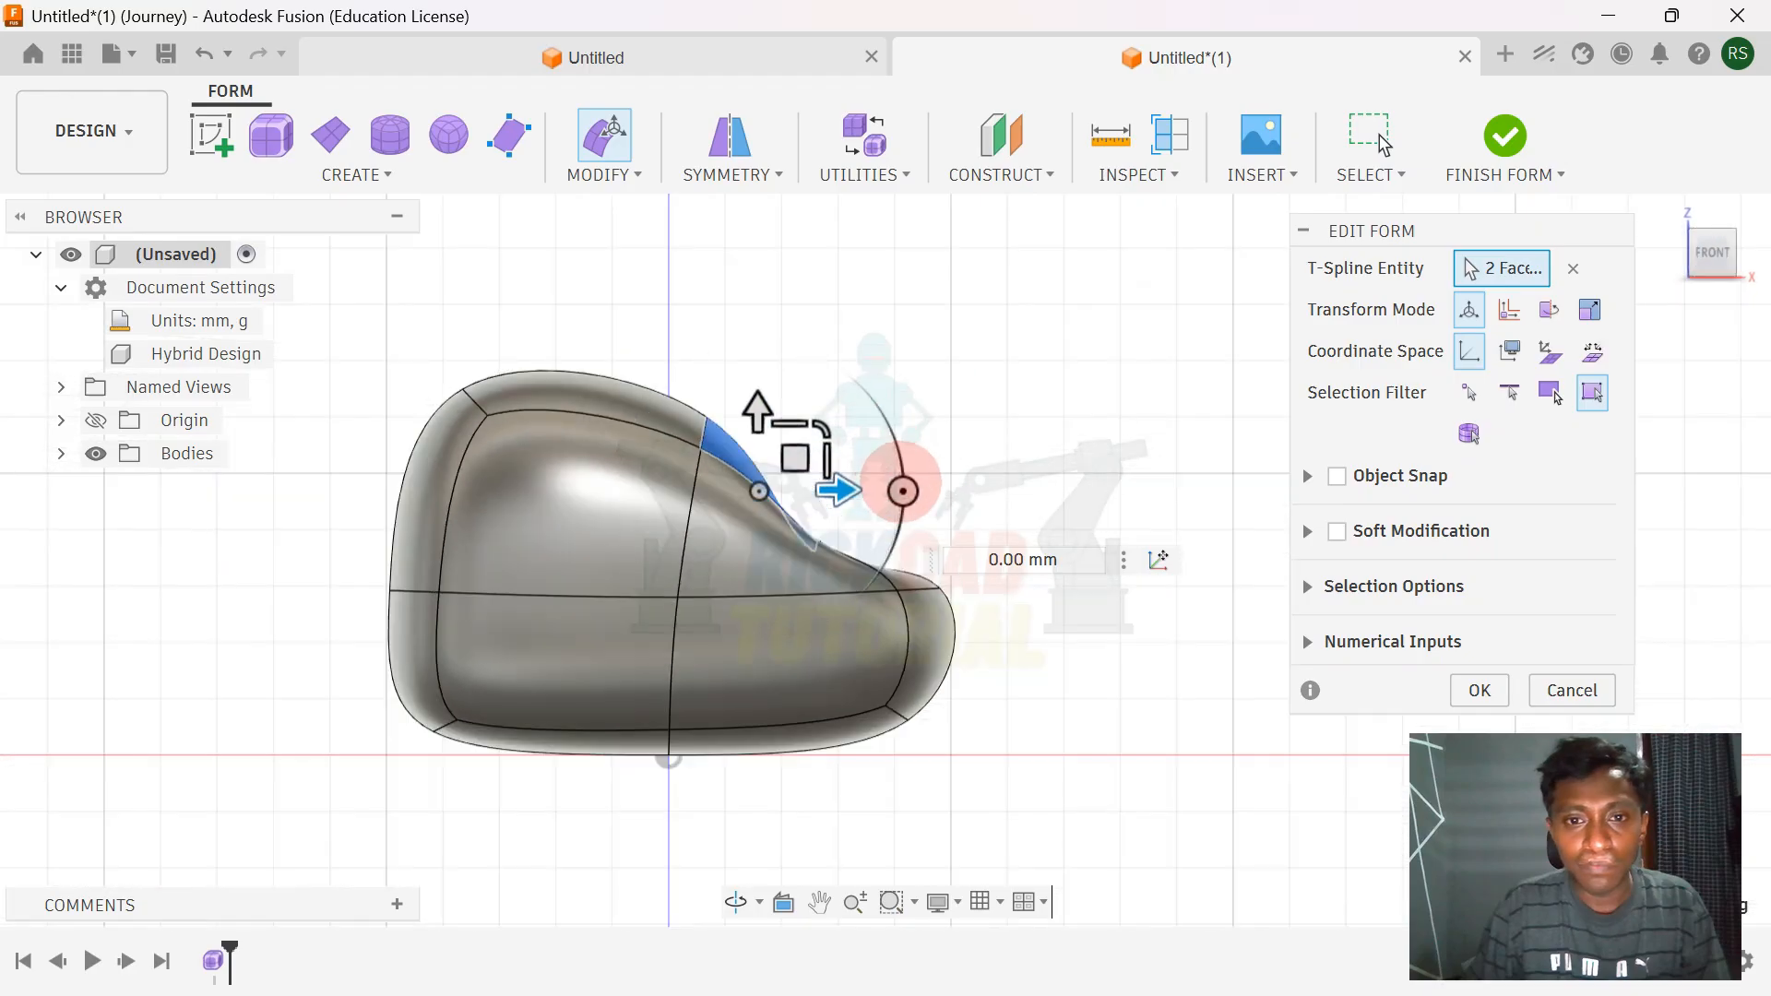
drag(902, 491, 889, 552)
drag(763, 415, 757, 297)
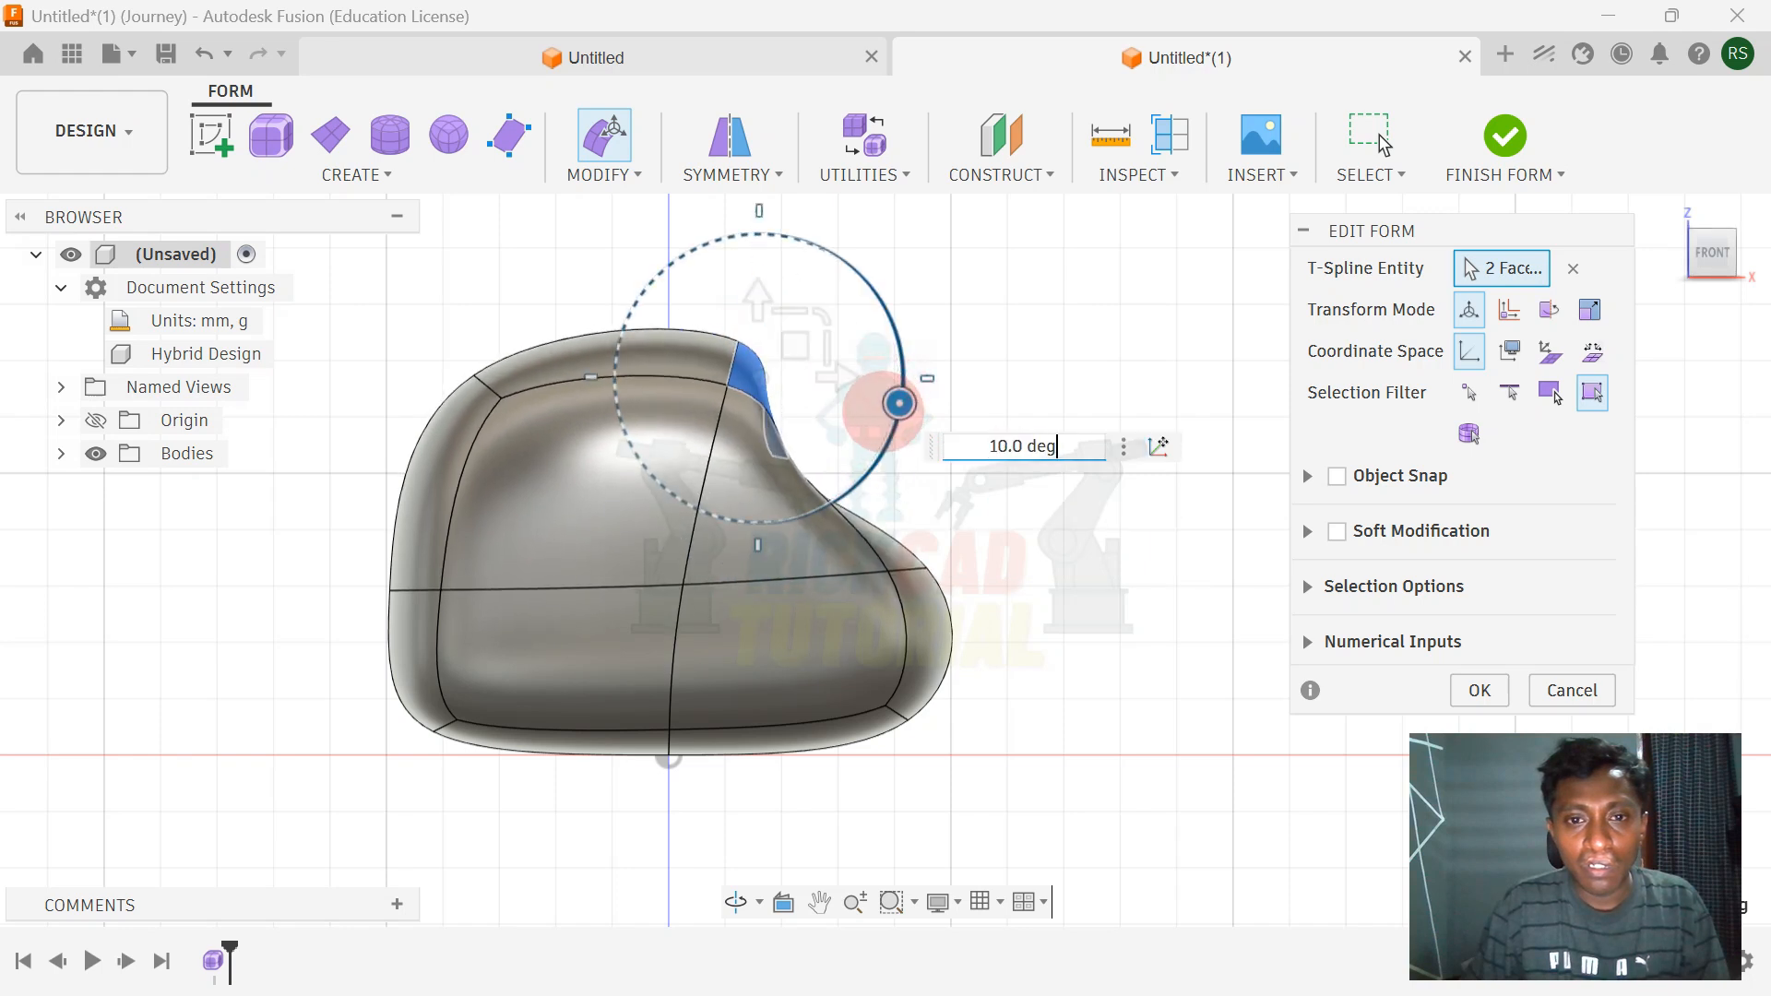
drag(903, 379, 901, 366)
click(1712, 252)
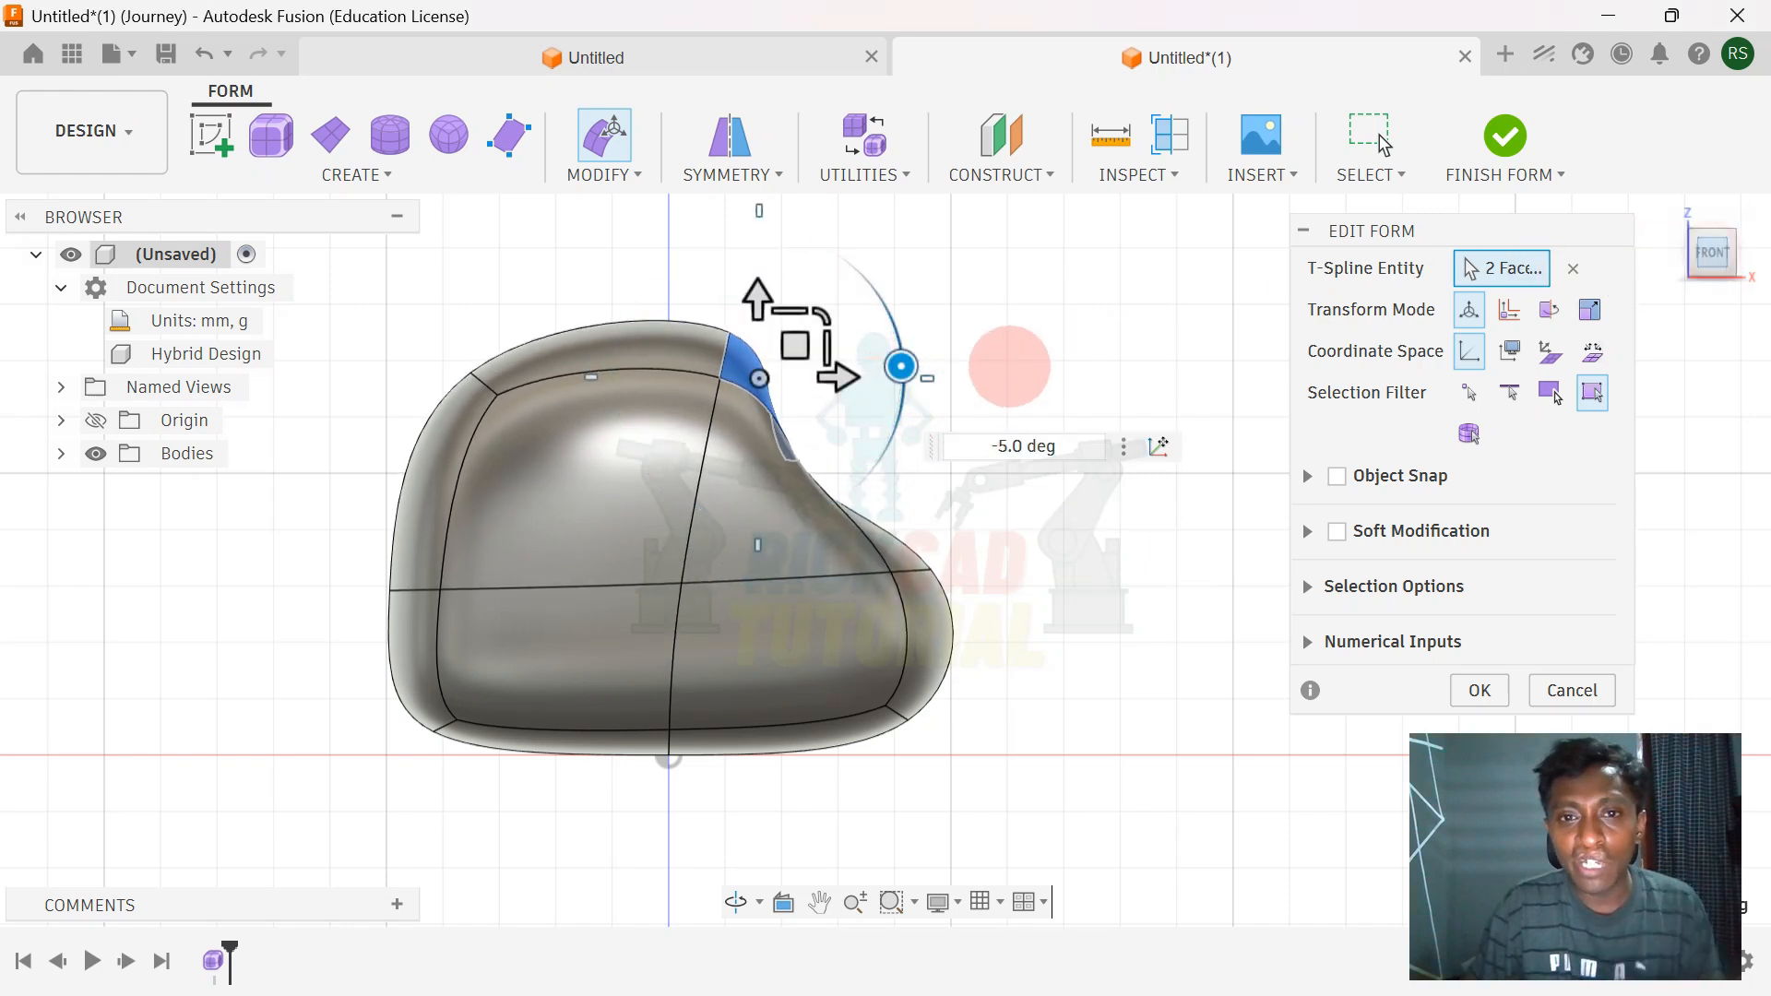
- Shift the two top +X faces outward and up by about 6.85 mm and 6.694 mm in the front plane
scroll(855, 381, up, 1)
scroll(856, 381, down, 1)
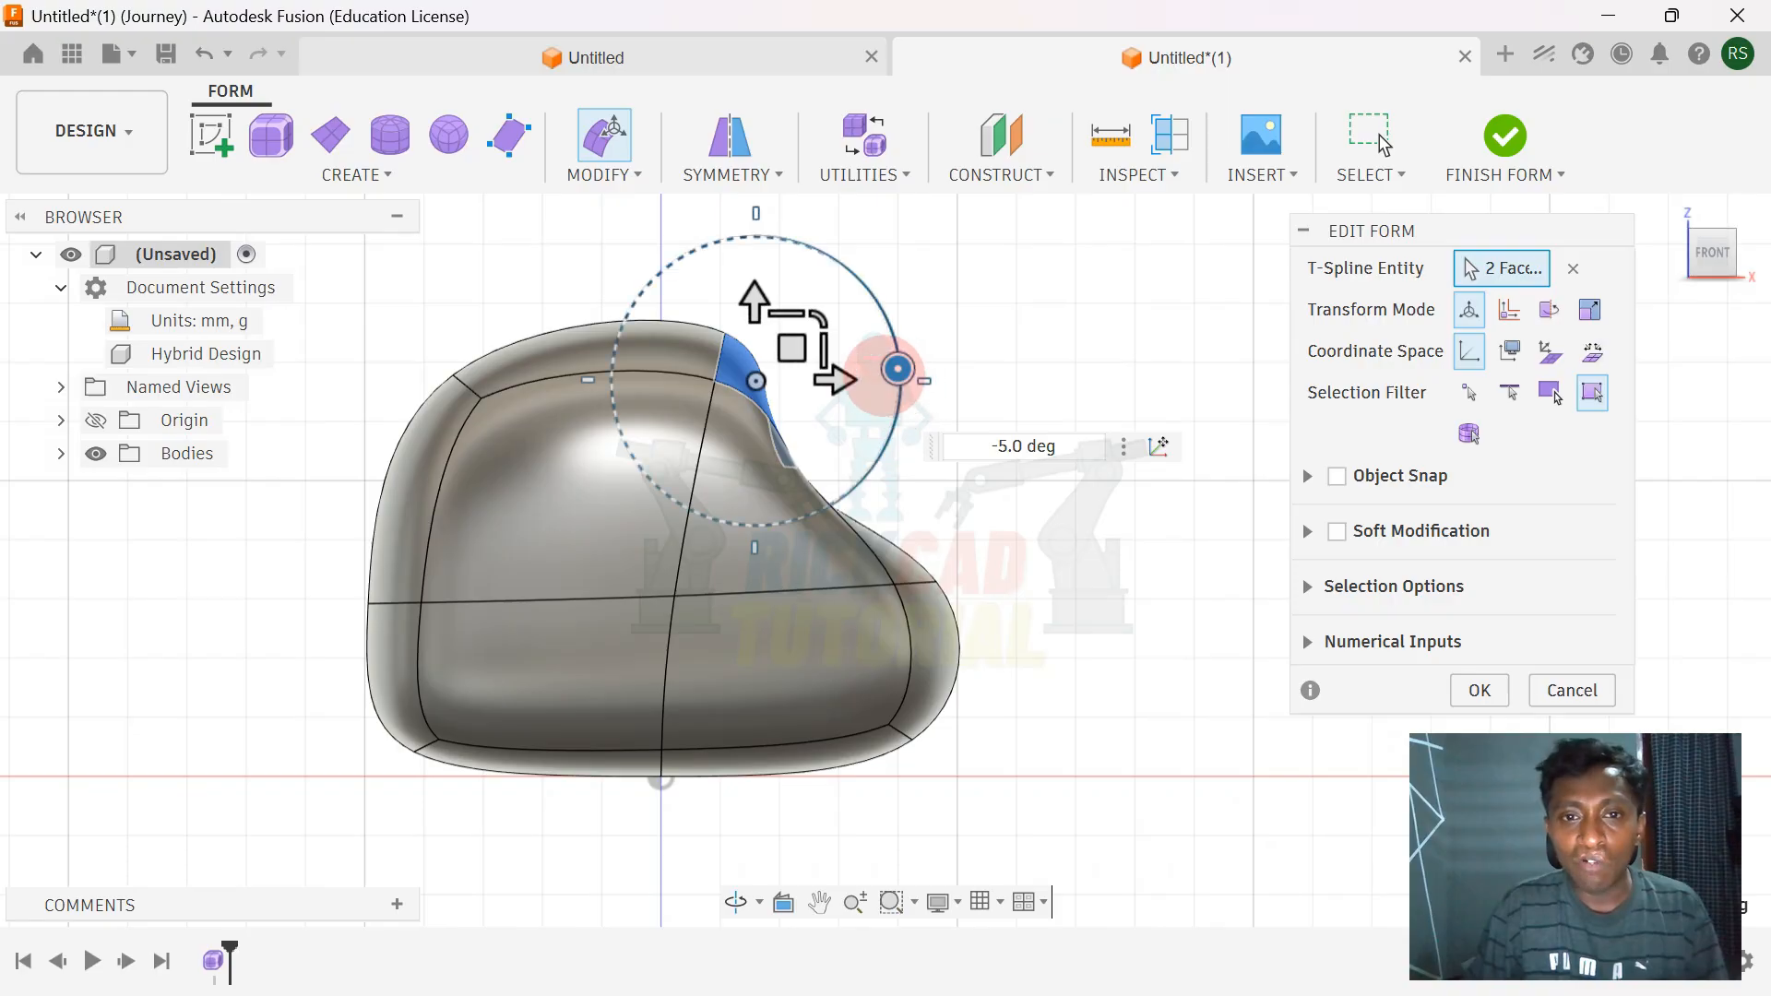
drag(792, 349, 832, 309)
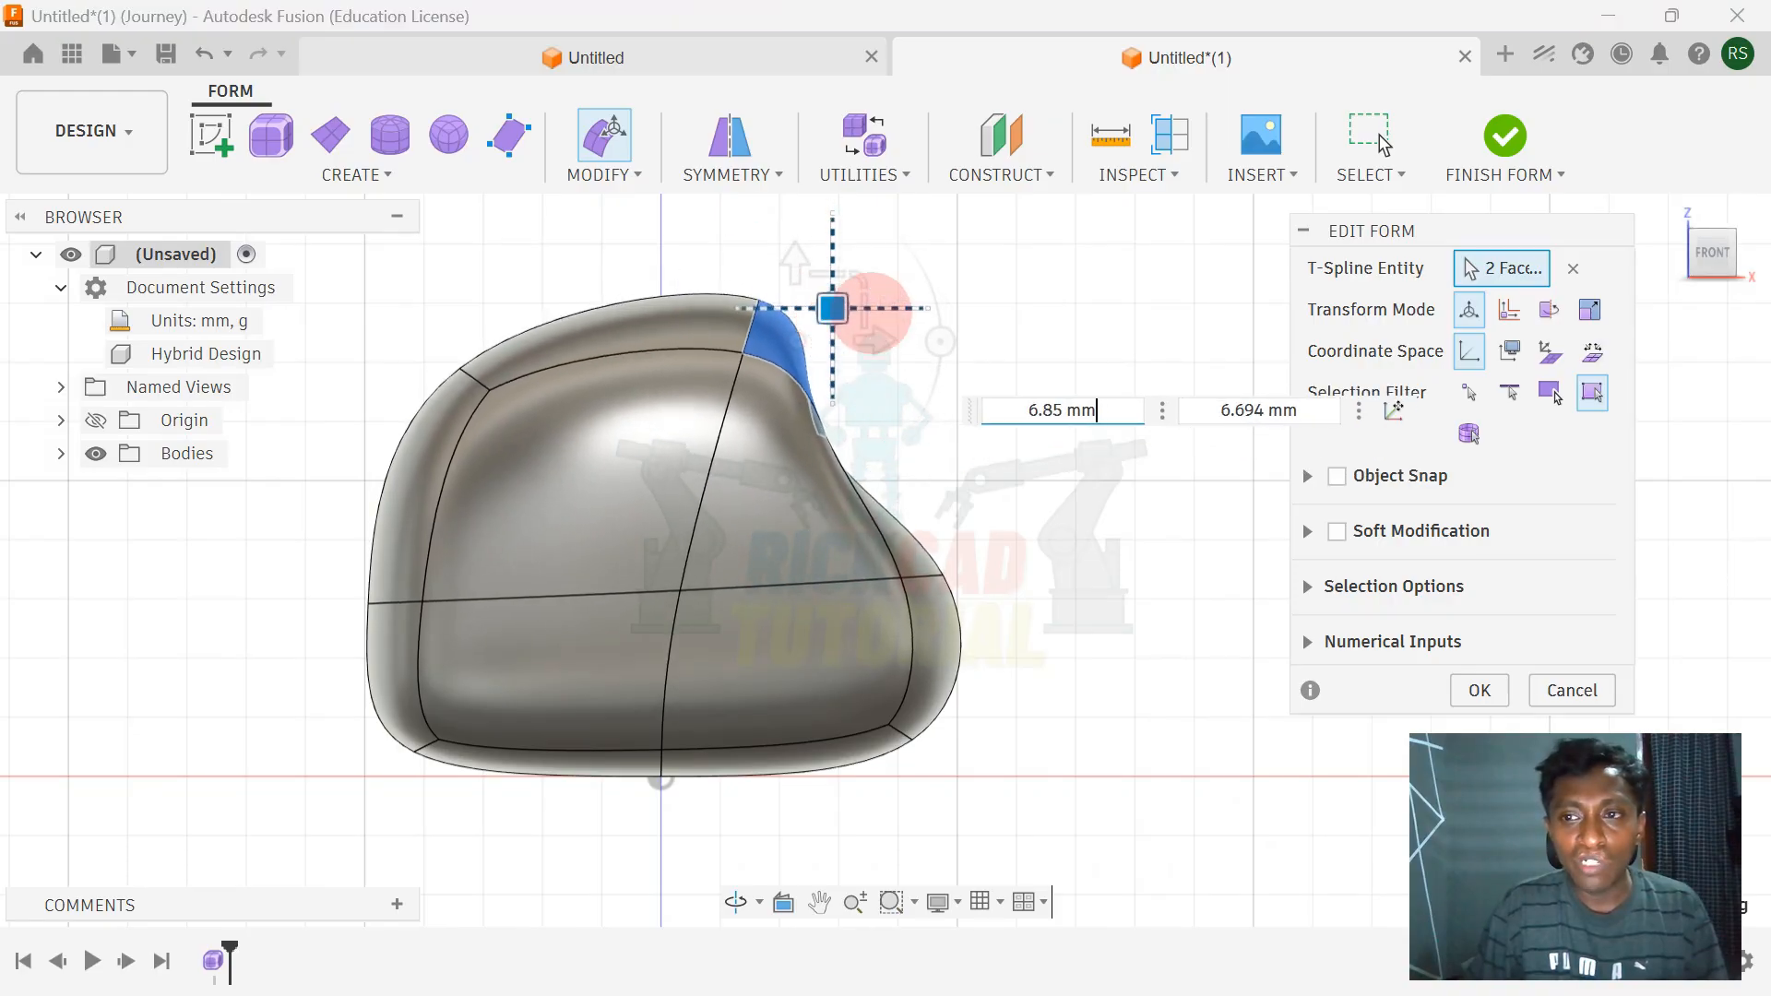
click(1707, 263)
click(898, 329)
middle_drag(850, 334, 845, 378)
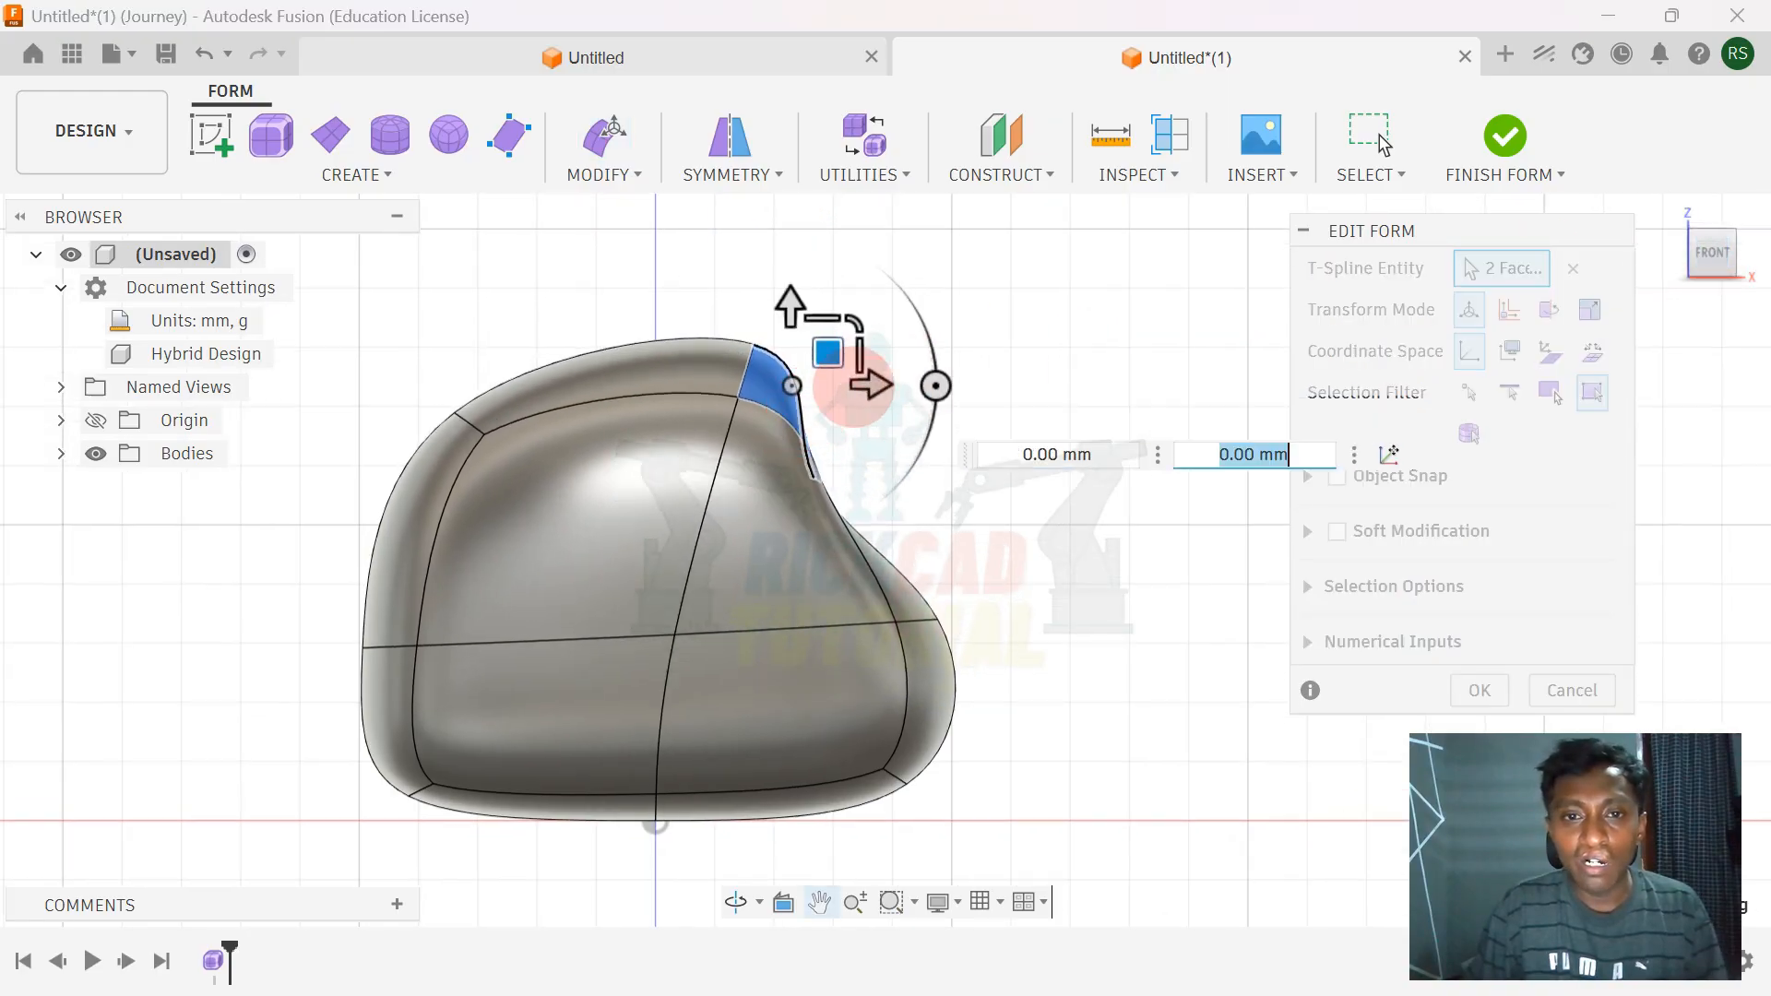
scroll(844, 401, down, 2)
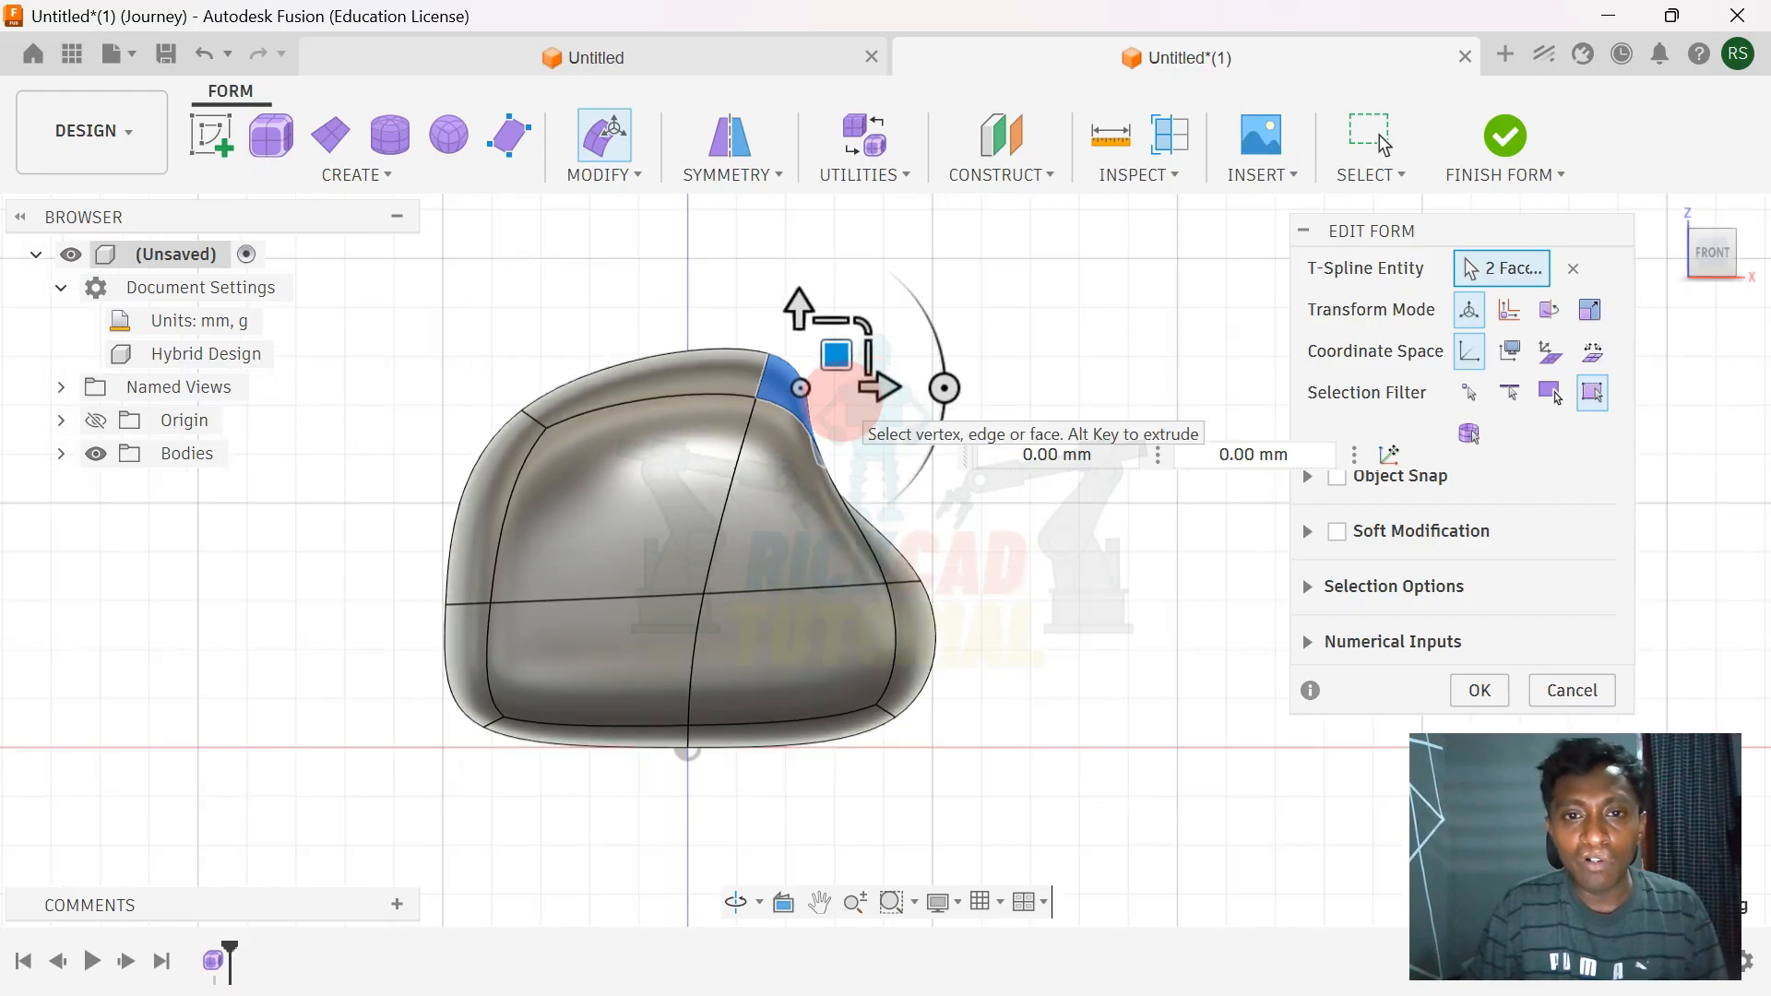
- Move the two top +X faces further out, tilt them by -5 degrees and stretch them by a factor of about 2.939
mouse_move(836, 354)
mouse_down()
mouse_move(877, 366)
mouse_move(883, 338)
mouse_move(813, 366)
mouse_move(885, 363)
mouse_move(637, 447)
mouse_move(835, 407)
mouse_move(909, 369)
mouse_move(815, 441)
mouse_move(775, 253)
mouse_move(814, 388)
mouse_move(842, 316)
mouse_move(882, 348)
mouse_move(852, 332)
mouse_up()
drag(960, 366, 966, 391)
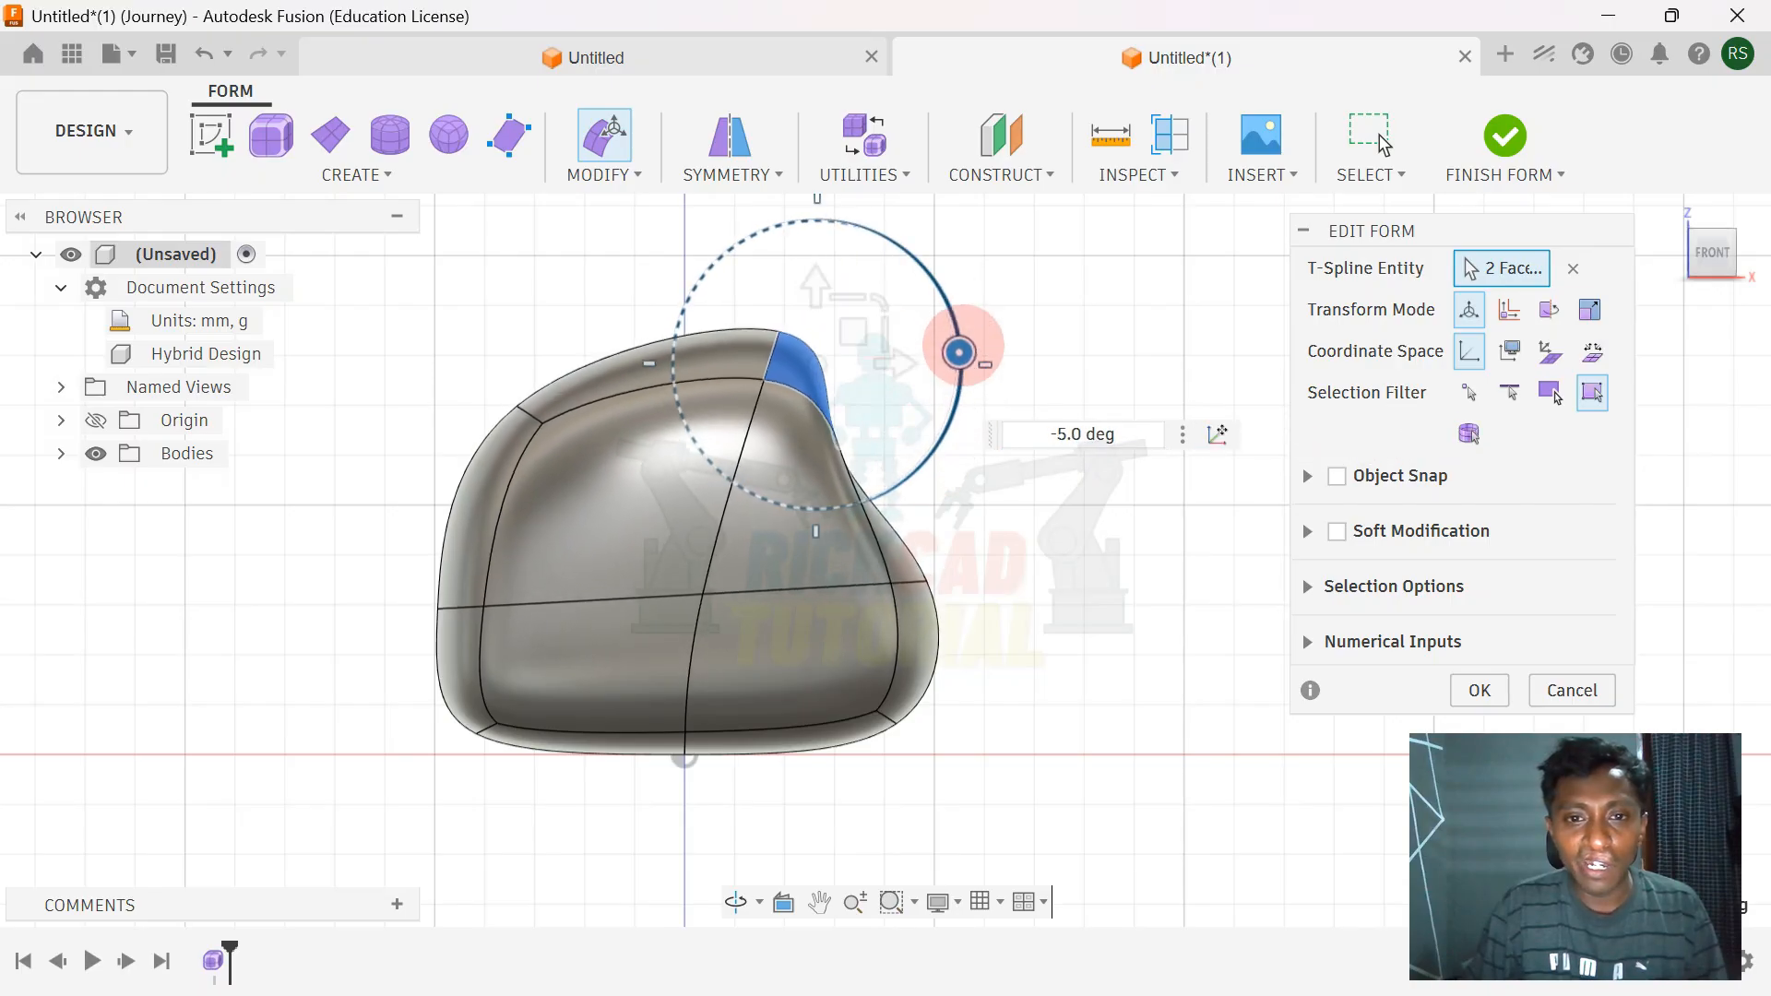
drag(819, 364, 743, 321)
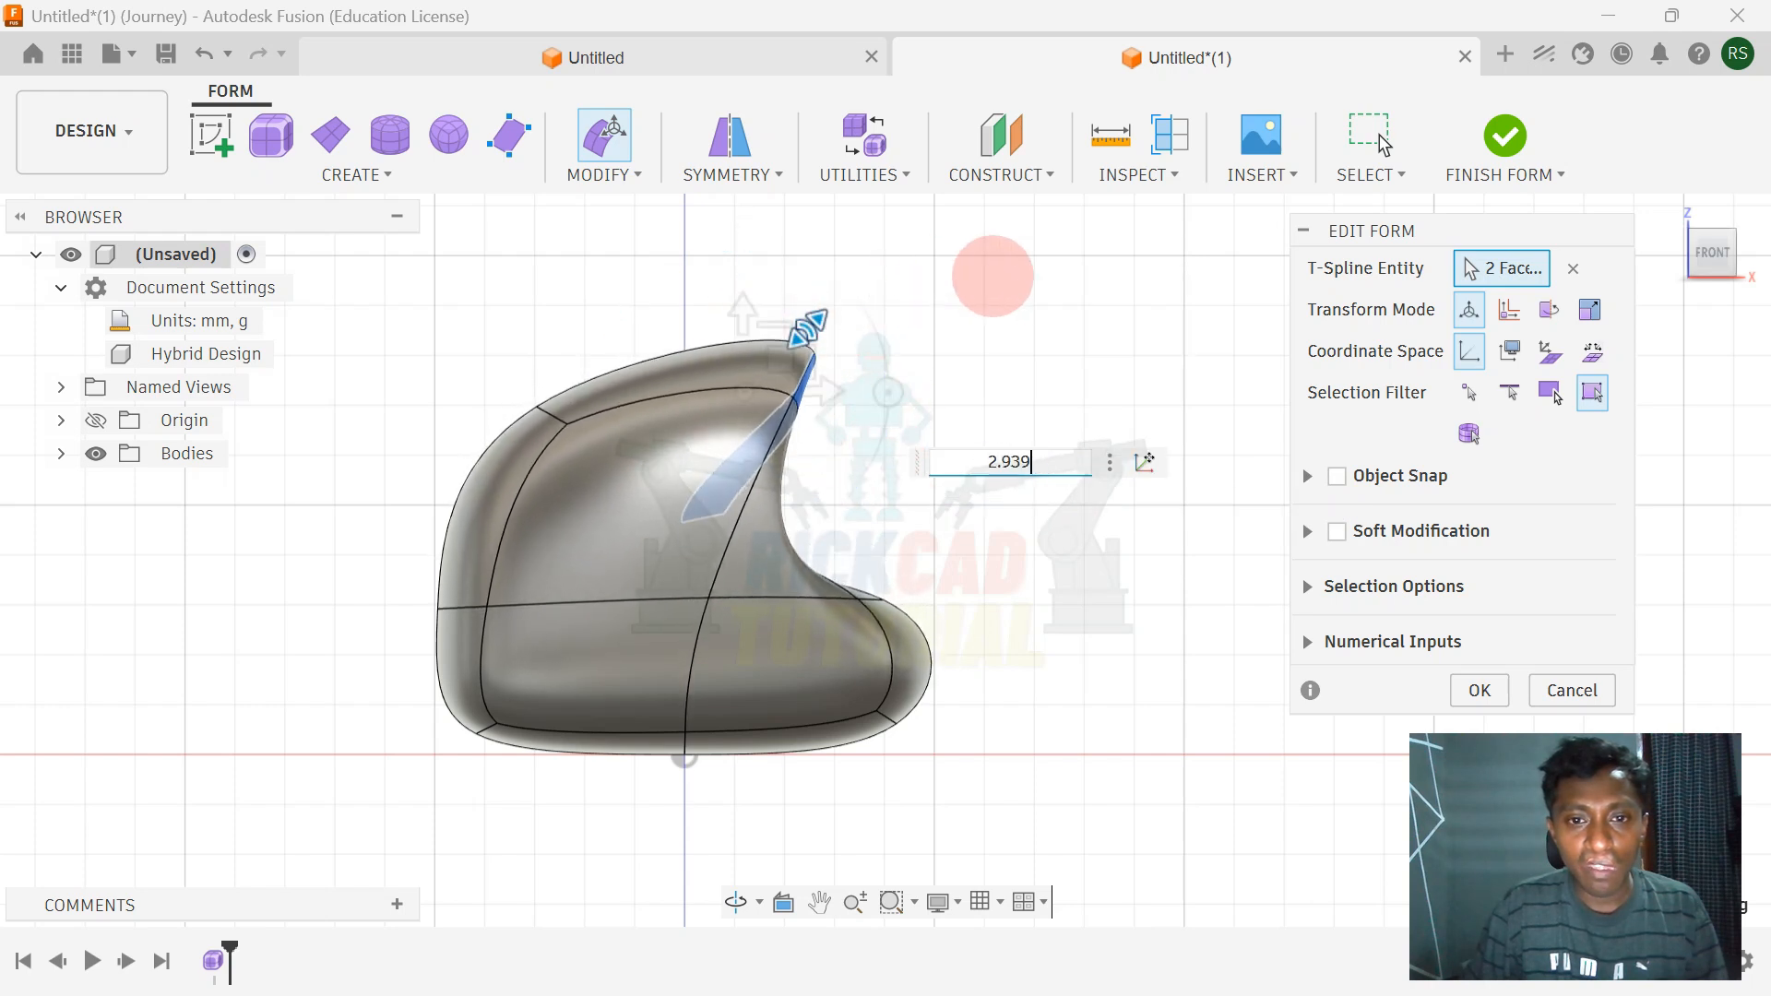
- Extend the stretched top +X faces further towards an overhanging tip and rotate them by 10 degrees in the front view
mouse_move(783, 360)
mouse_down()
mouse_move(846, 384)
mouse_move(811, 411)
mouse_move(758, 383)
mouse_move(812, 309)
mouse_move(803, 343)
mouse_up()
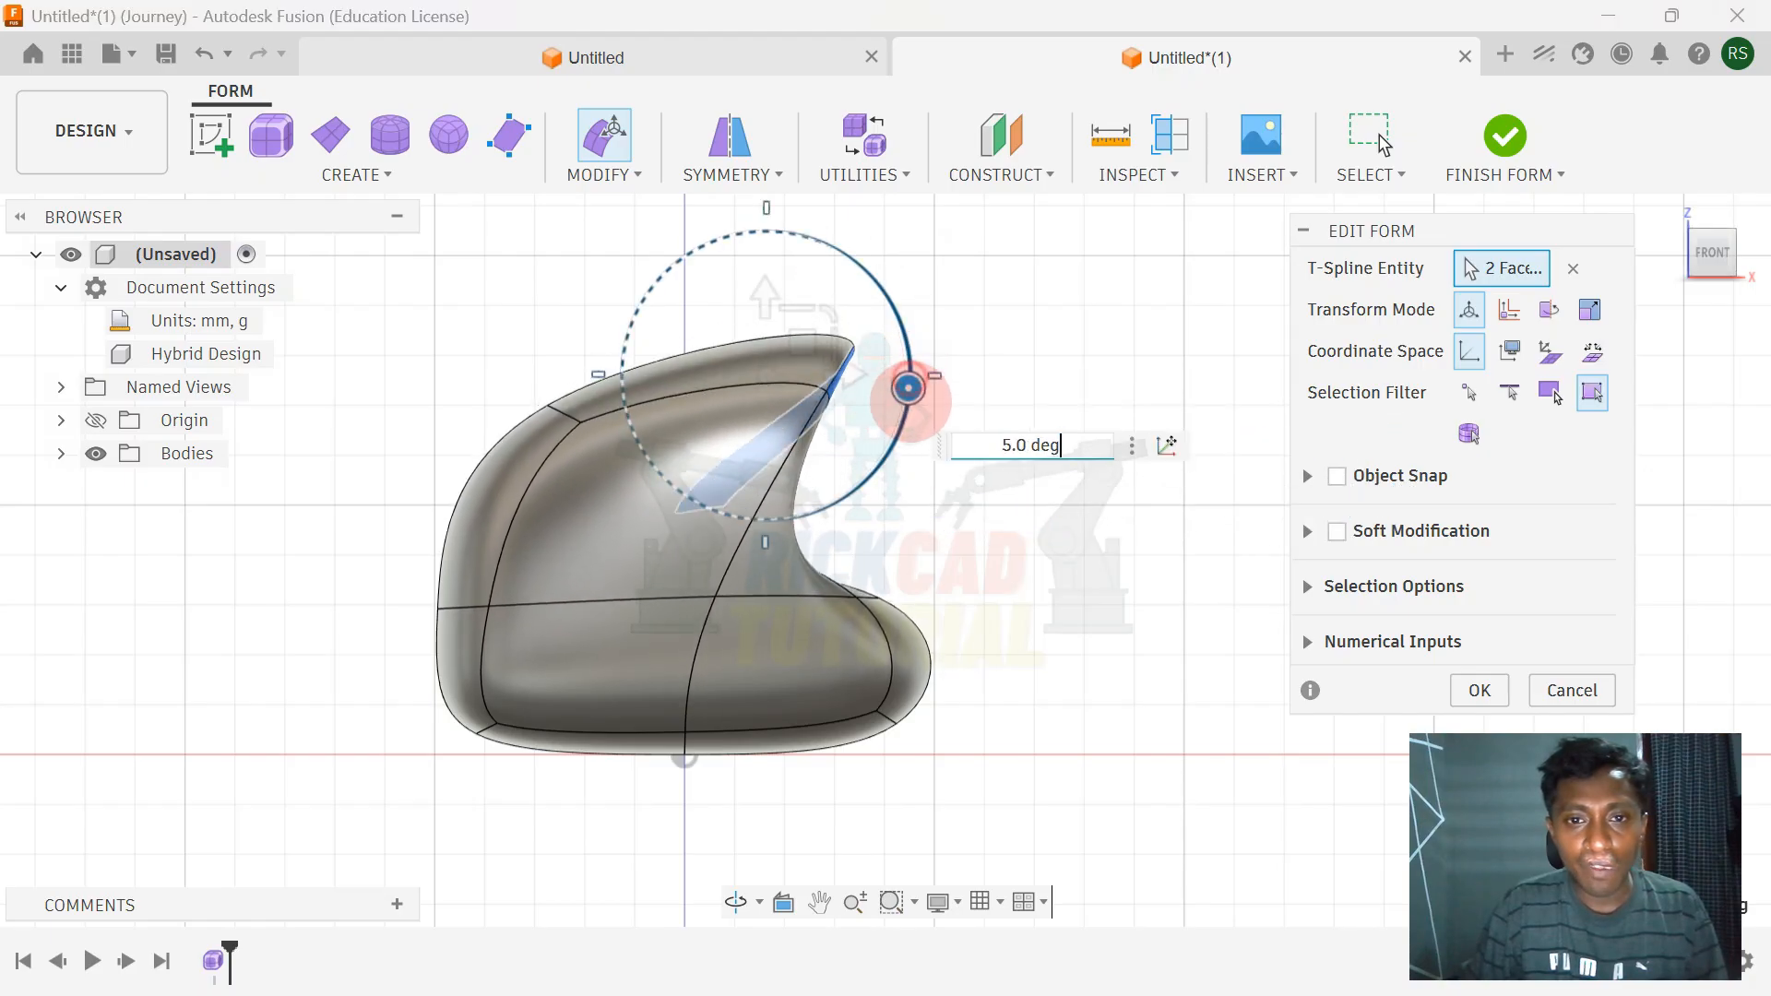
drag(905, 413, 909, 376)
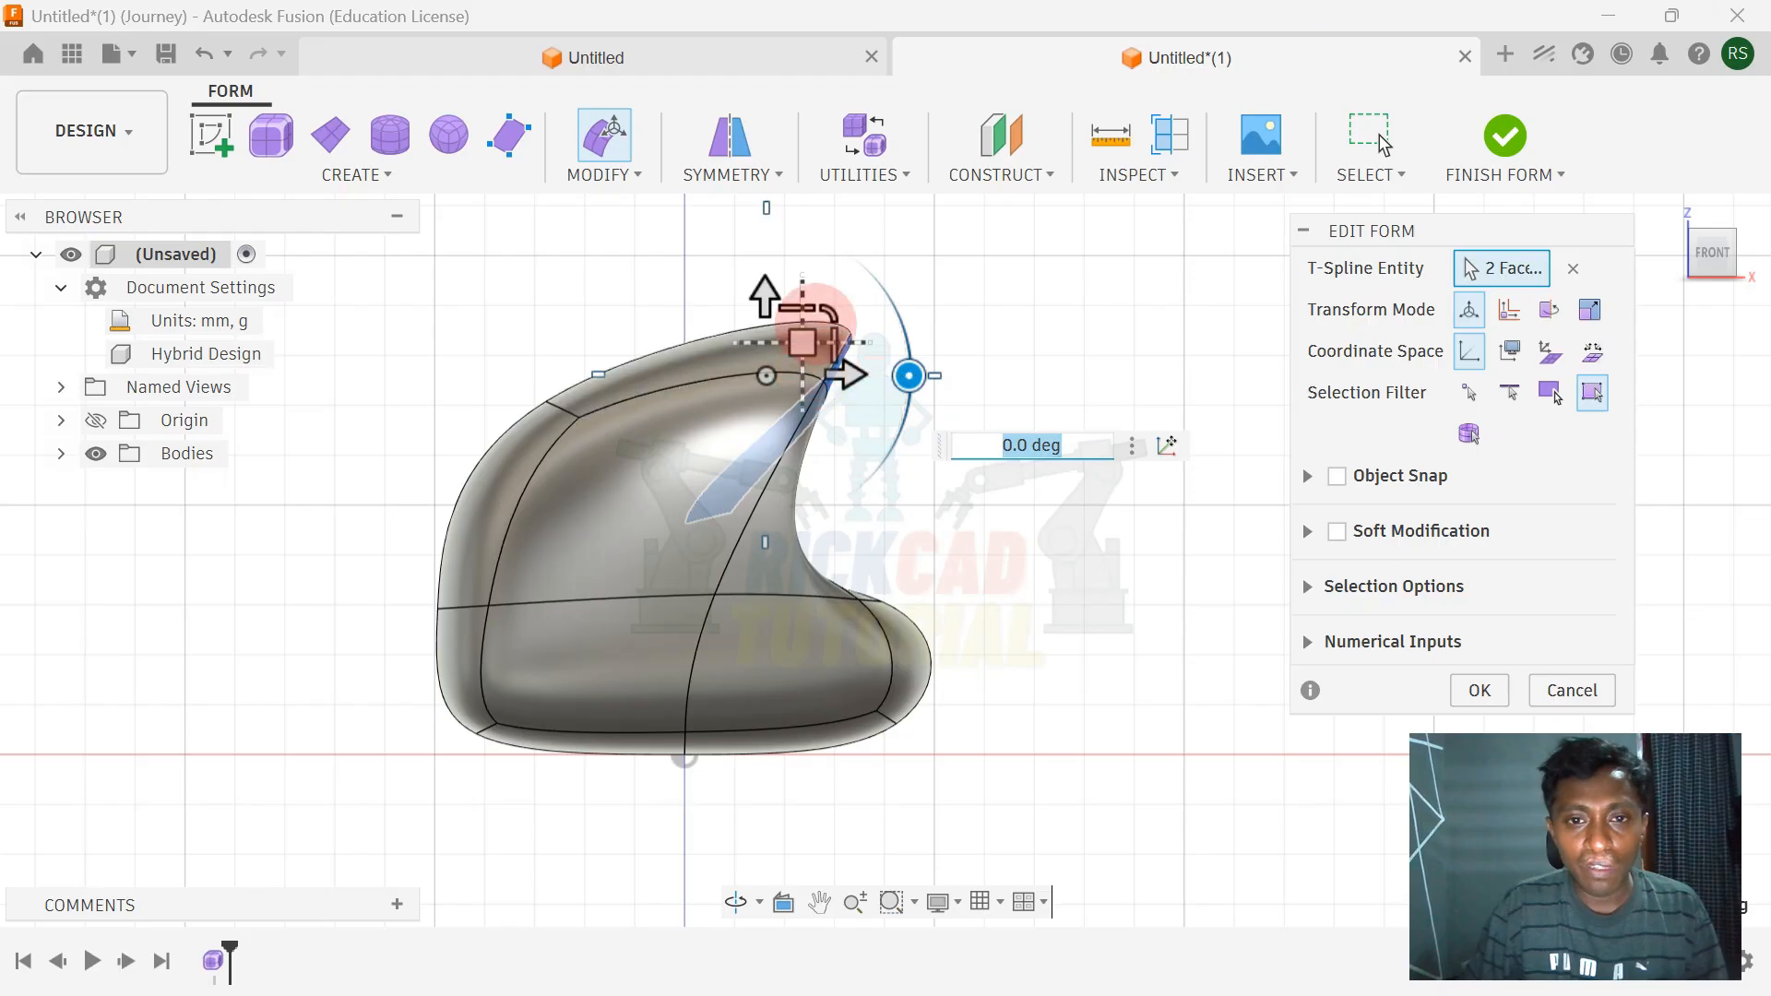
mouse_move(828, 312)
mouse_down()
mouse_move(818, 296)
mouse_move(830, 312)
mouse_up()
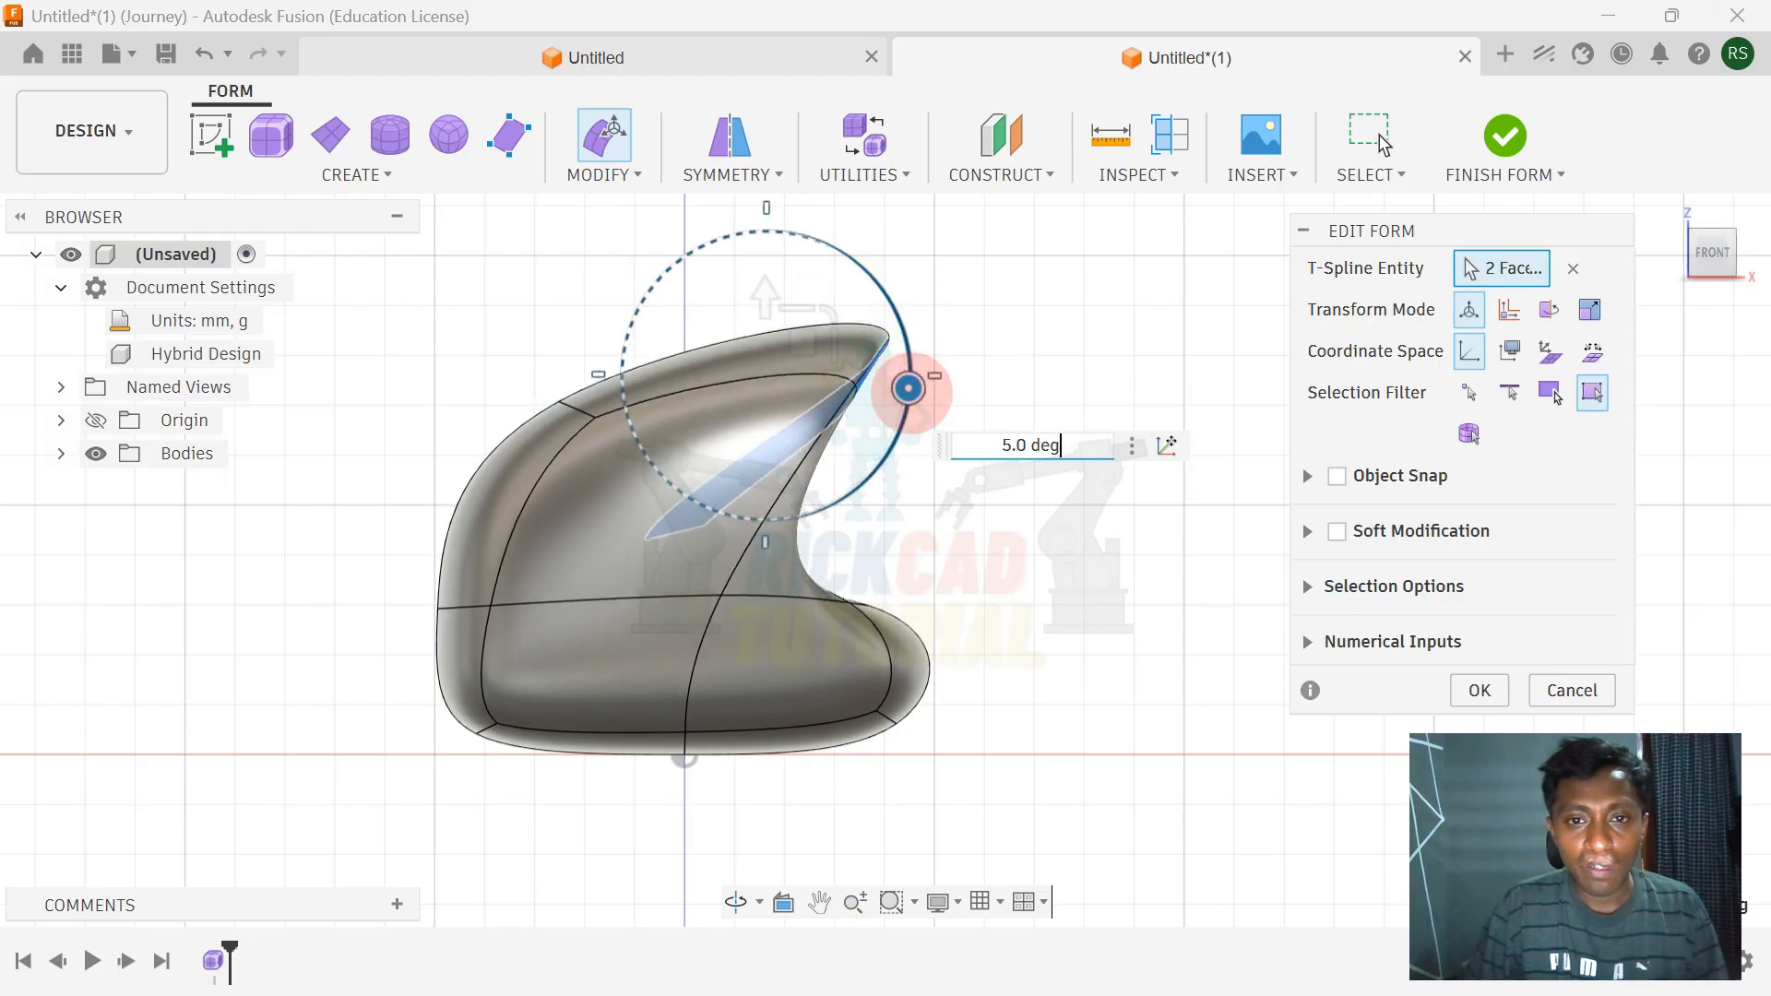
drag(909, 389, 904, 412)
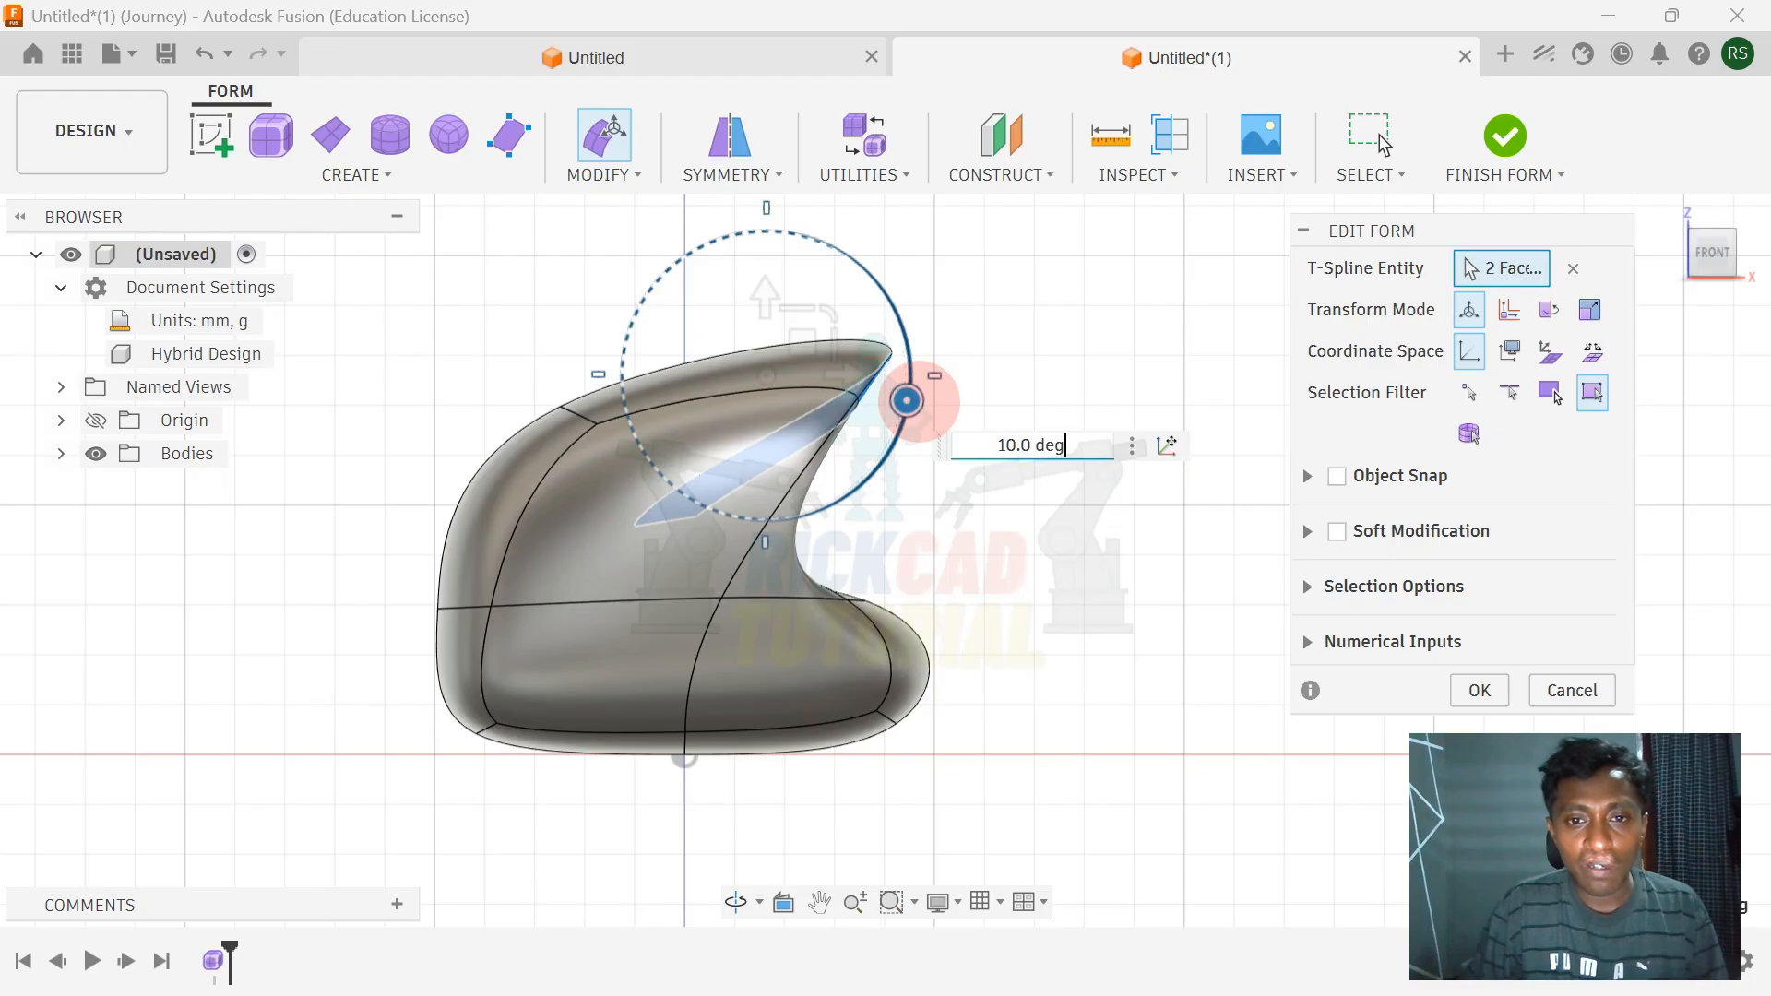
- Compare the tip with the reference picture, shift its faces by about 2.40 mm and 0.369 mm, and refine their tilt
key(alt+Tab)
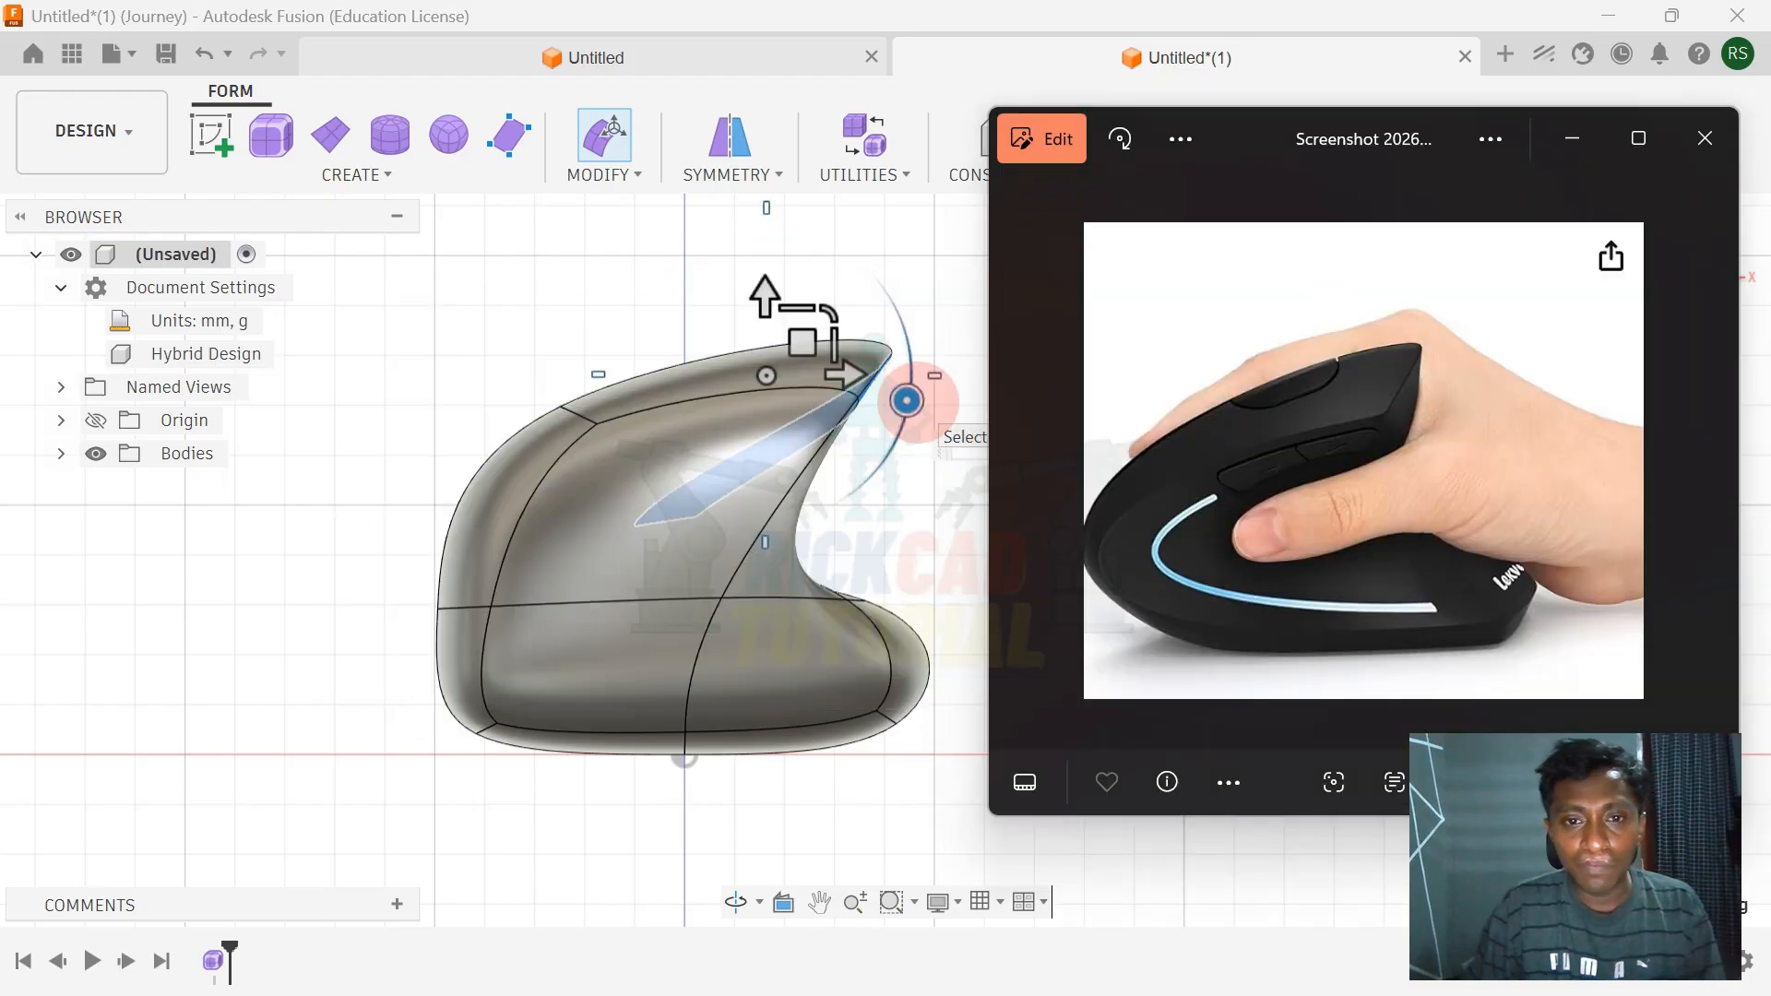
key(alt+Tab)
drag(904, 413, 904, 413)
drag(802, 347, 815, 340)
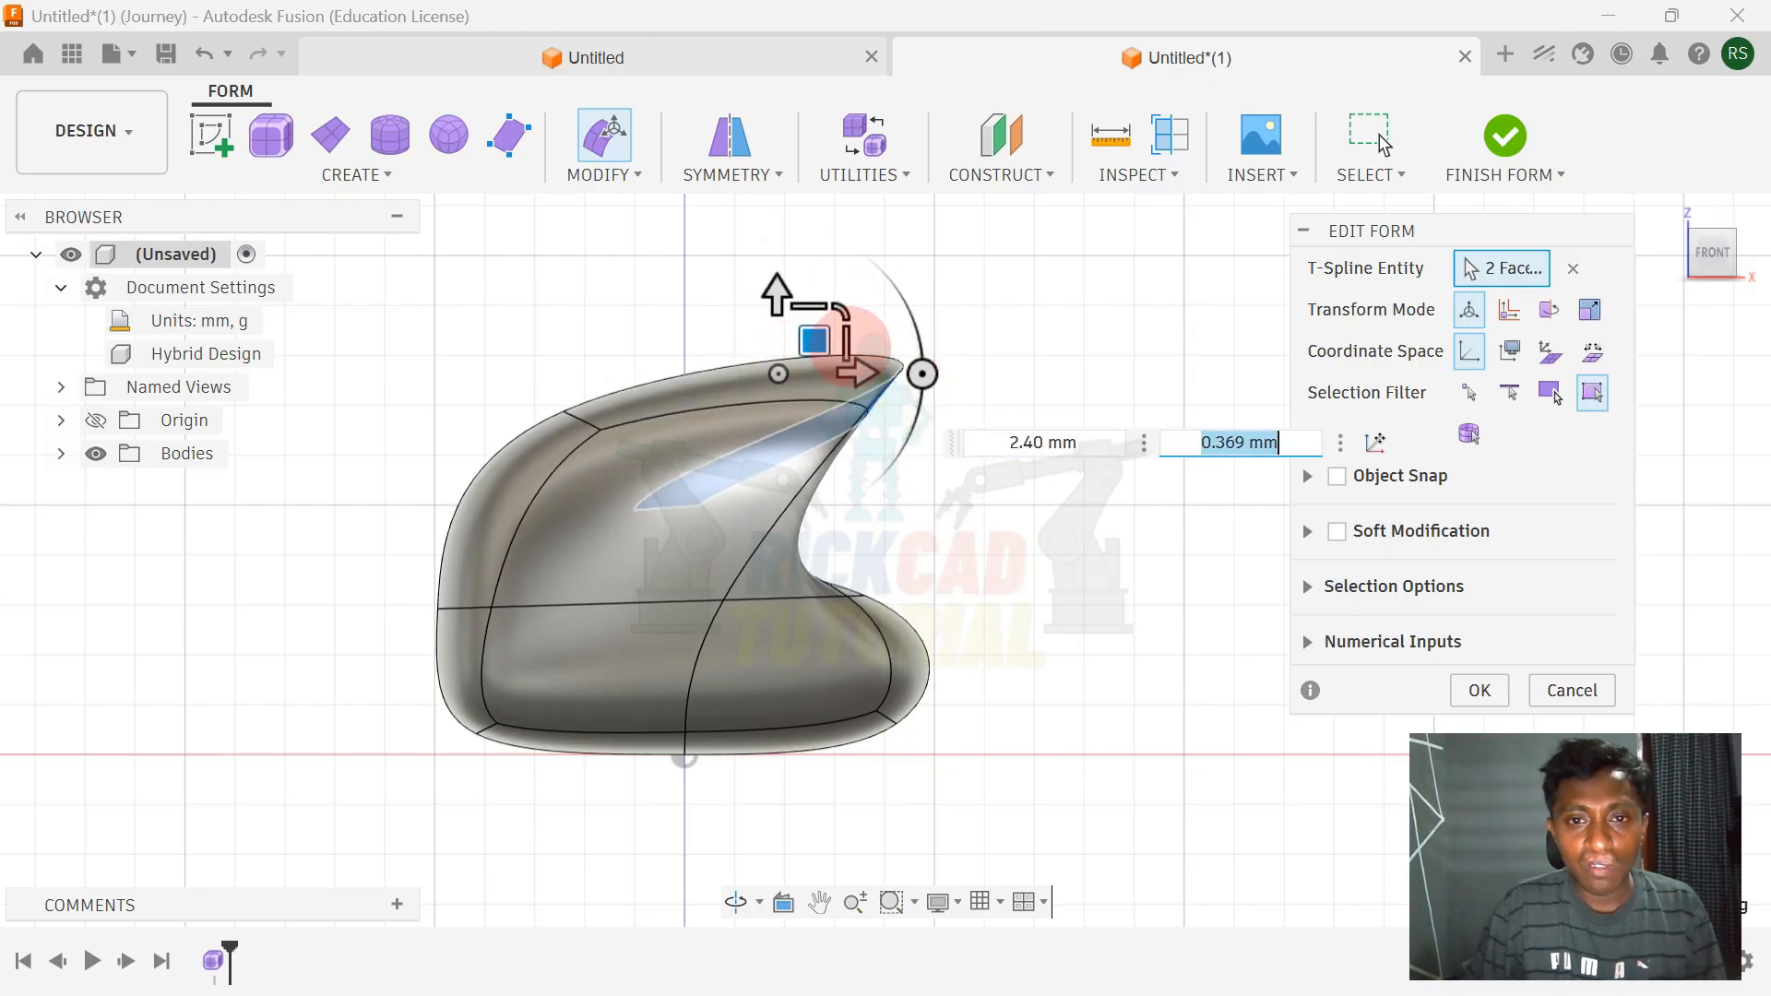
drag(922, 375, 821, 360)
click(954, 529)
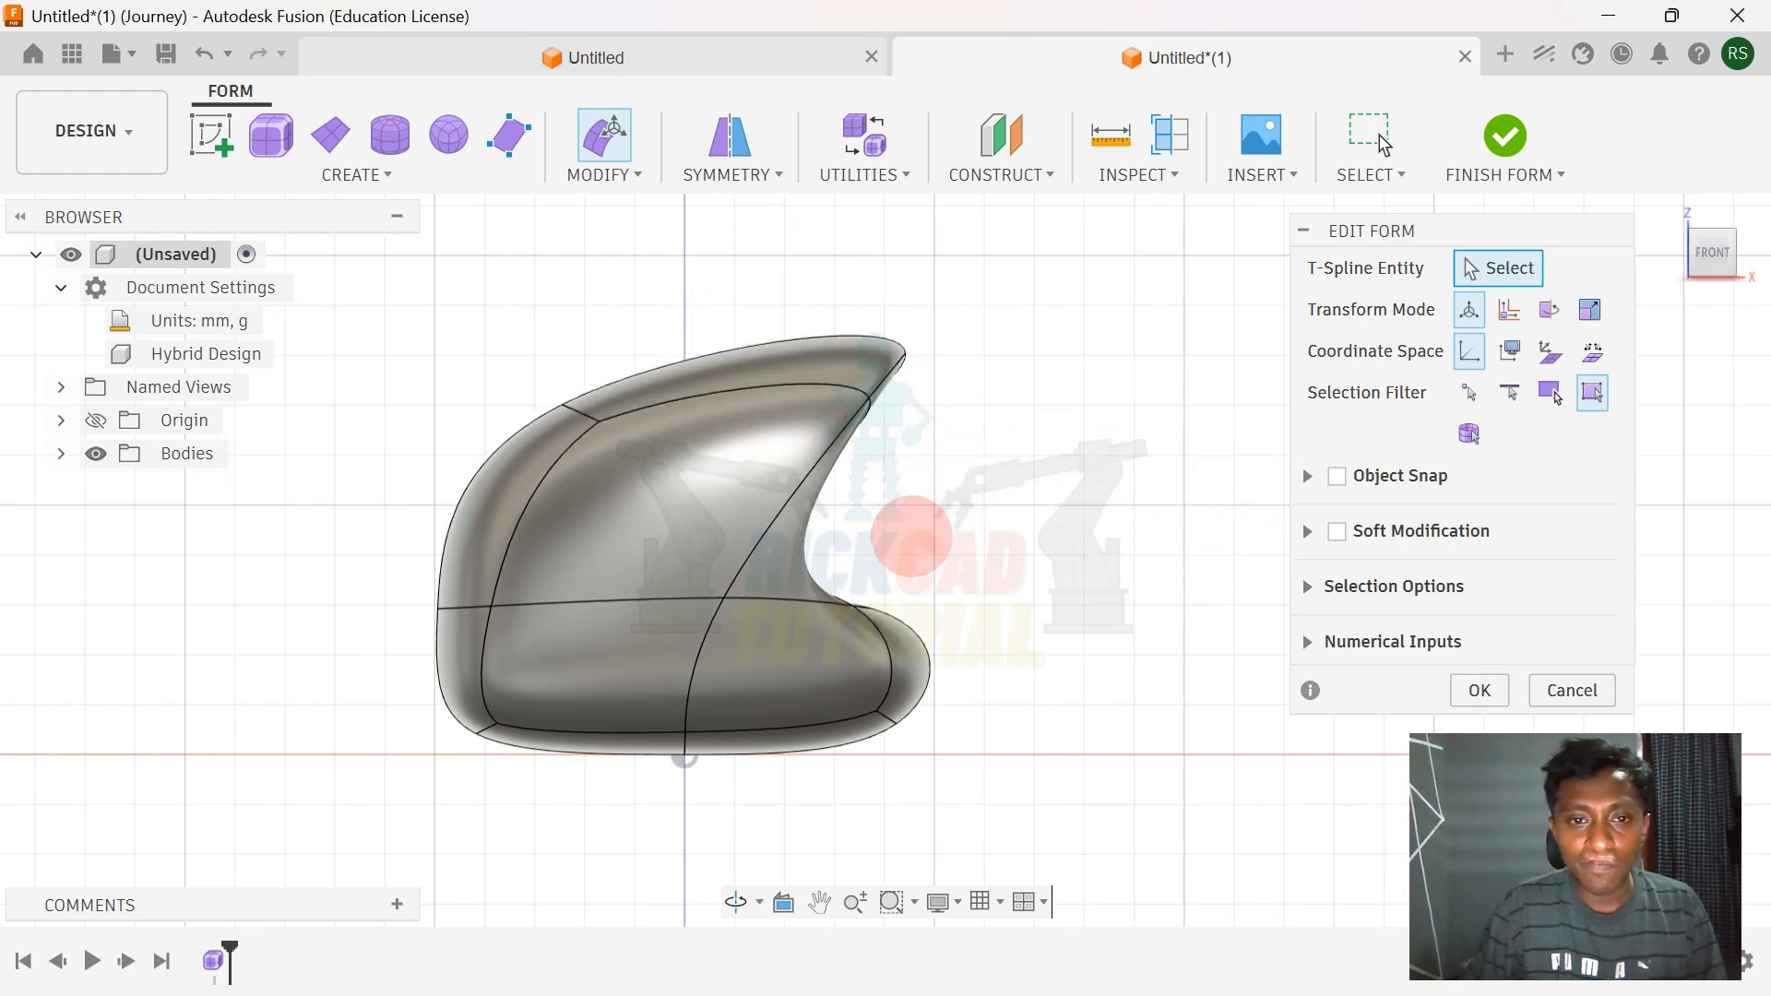
- Shift the two lower faces on the -X side by about -29.488 mm and 0.447 mm in the front plane
shift+middle_drag(911, 535, 670, 593)
click(510, 666)
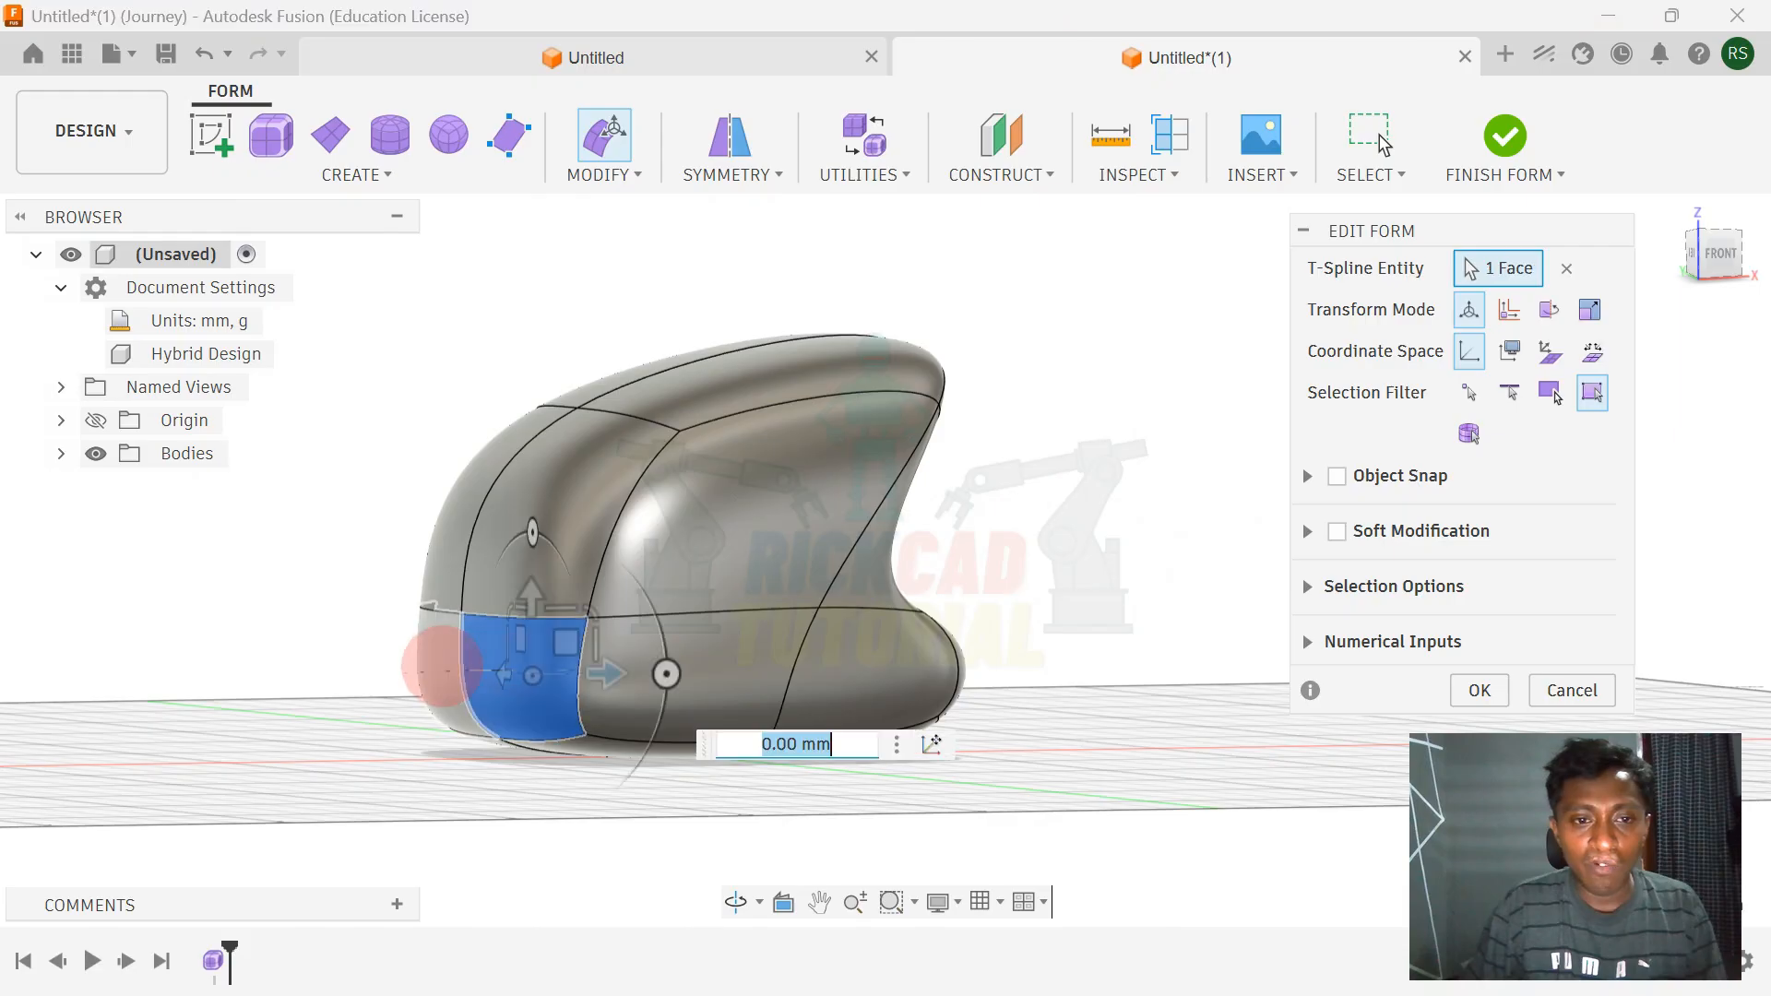
shift+click(441, 673)
click(1736, 266)
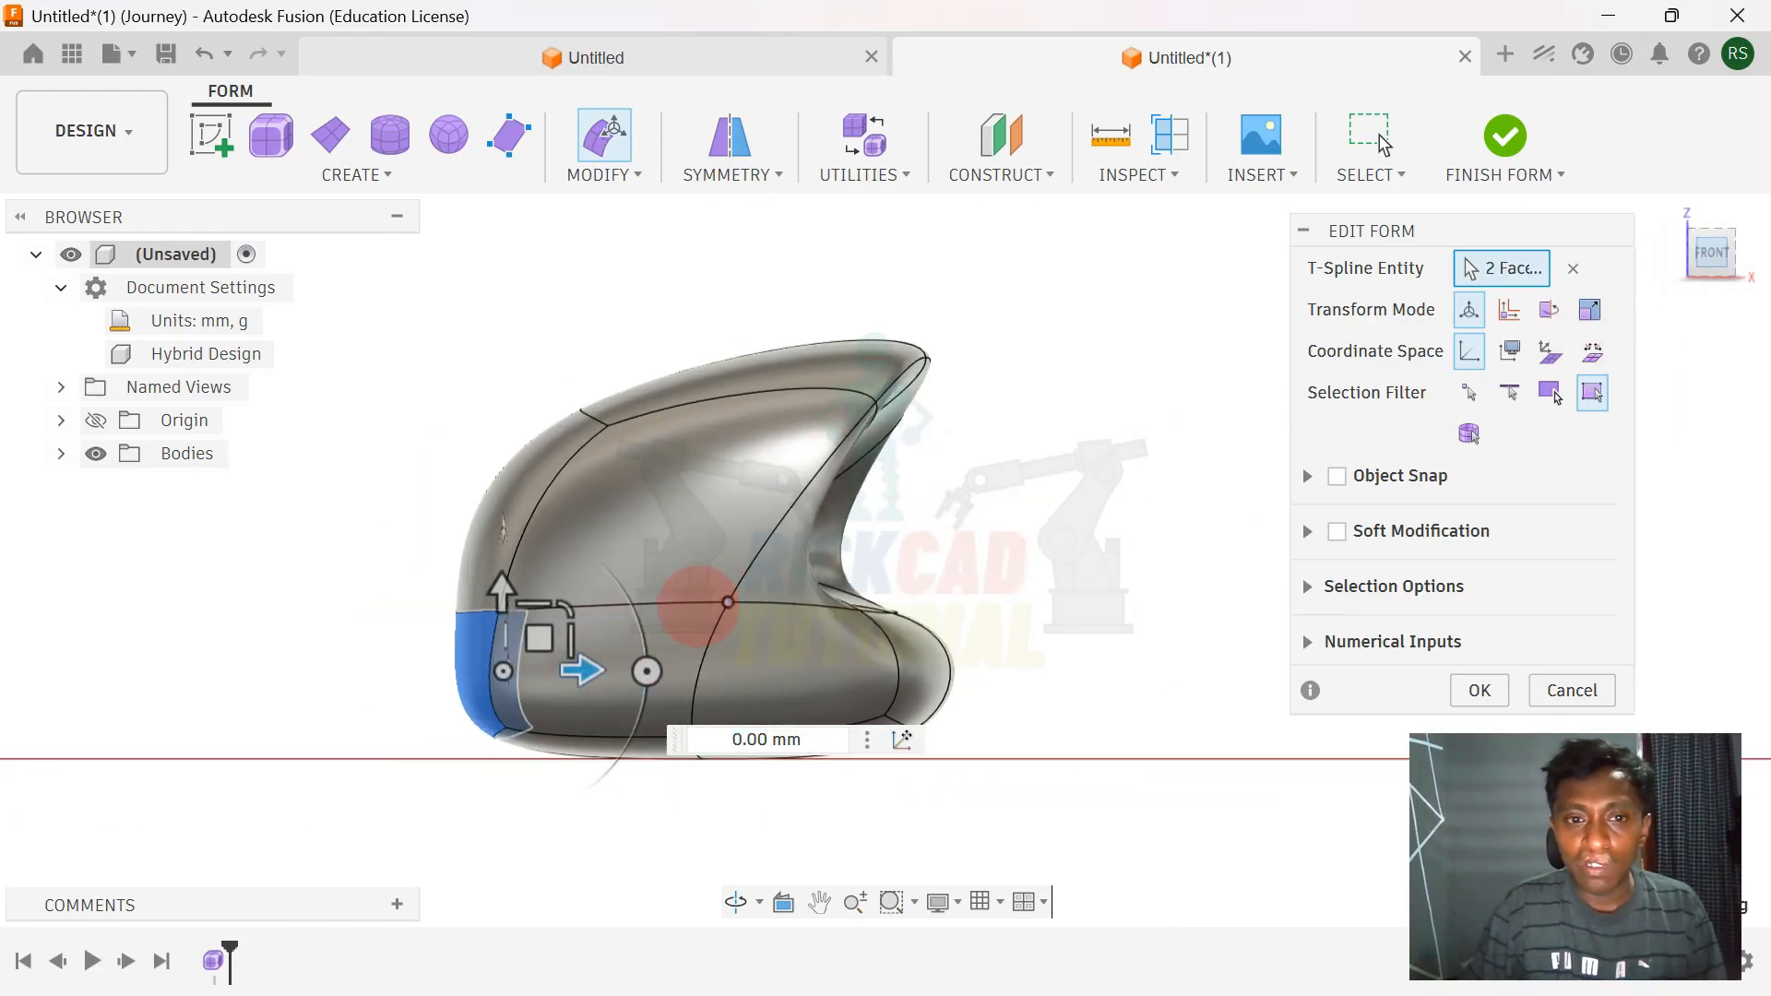
scroll(954, 579, down, 2)
drag(642, 646, 495, 620)
key(Tab)
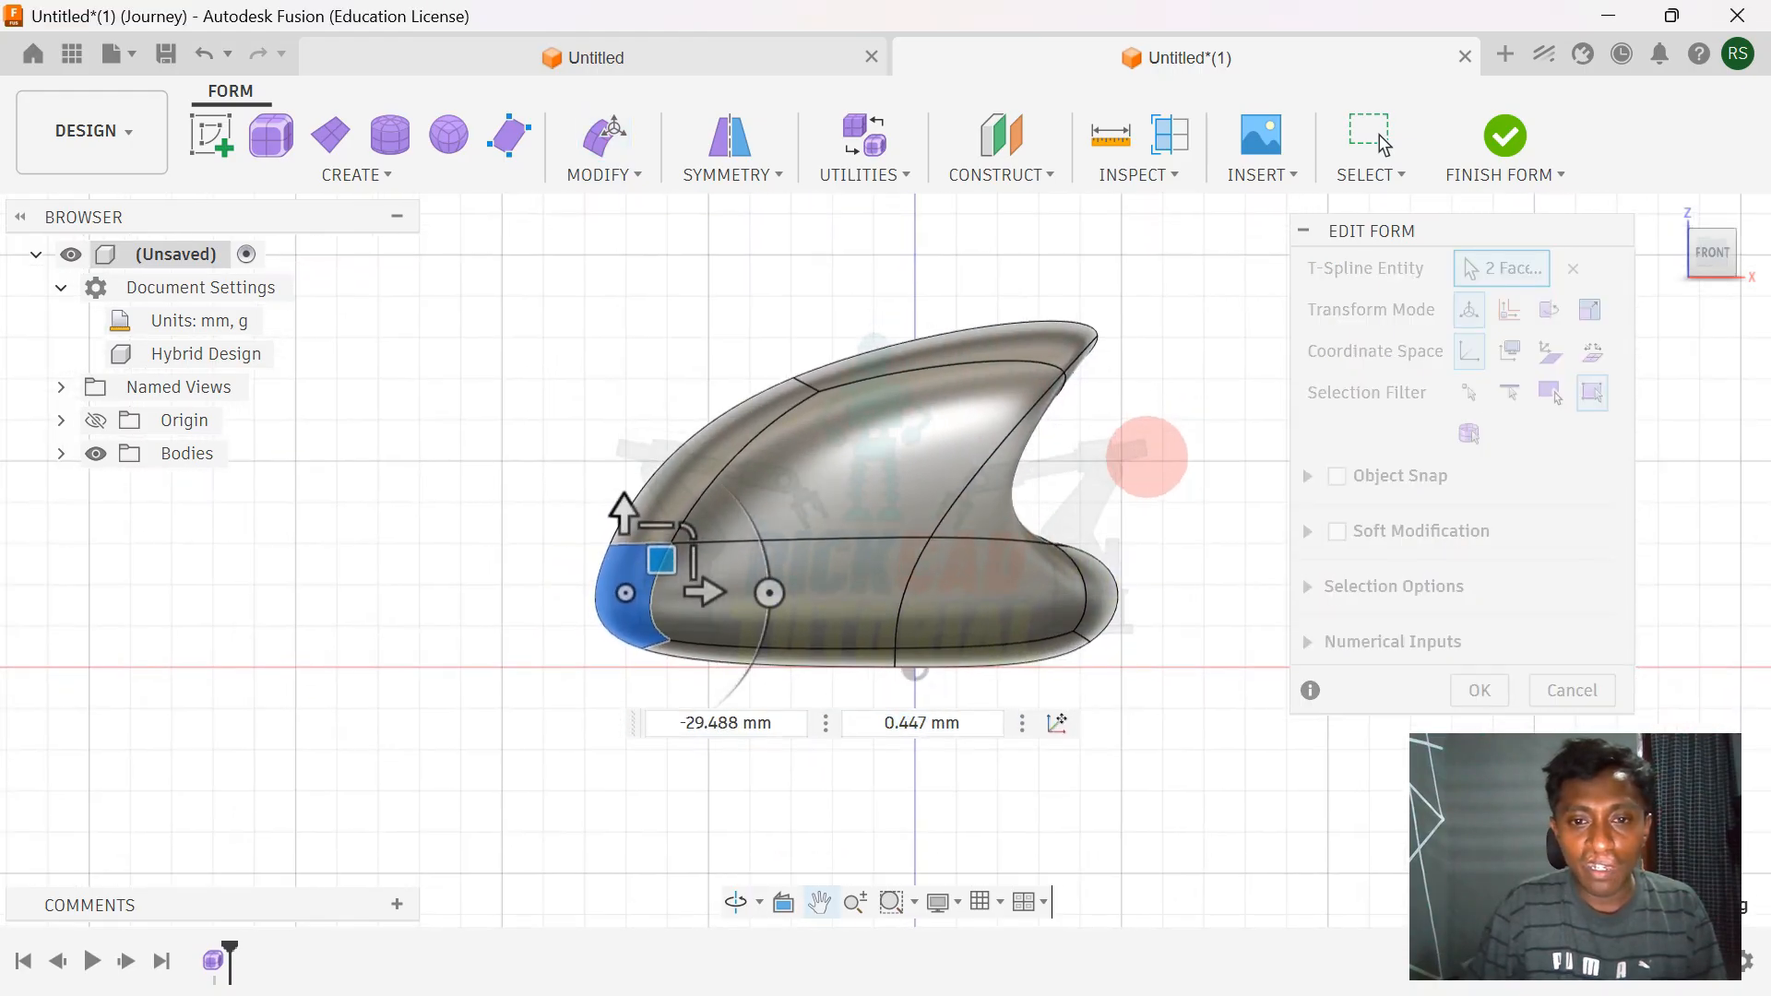
- Compare the form's front profile with the mouse in the reference picture
key(alt+Tab)
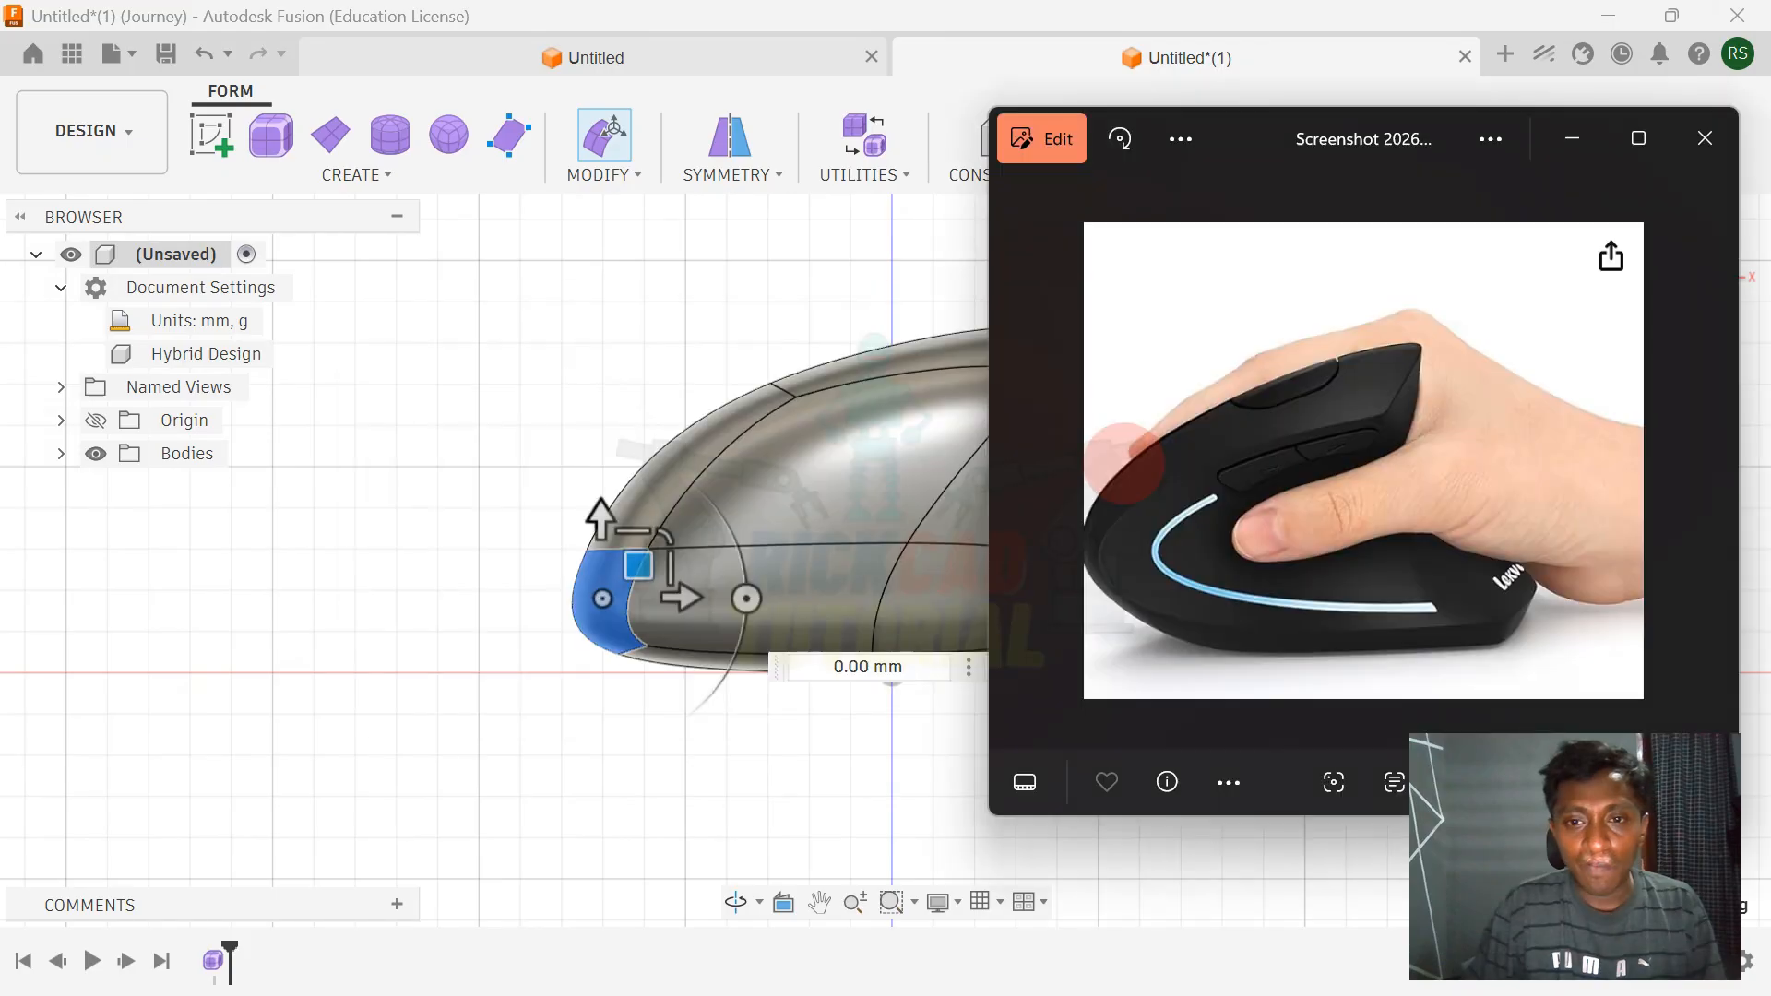
scroll(712, 353, down, 1)
middle_drag(712, 356, 558, 367)
scroll(561, 365, down, 1)
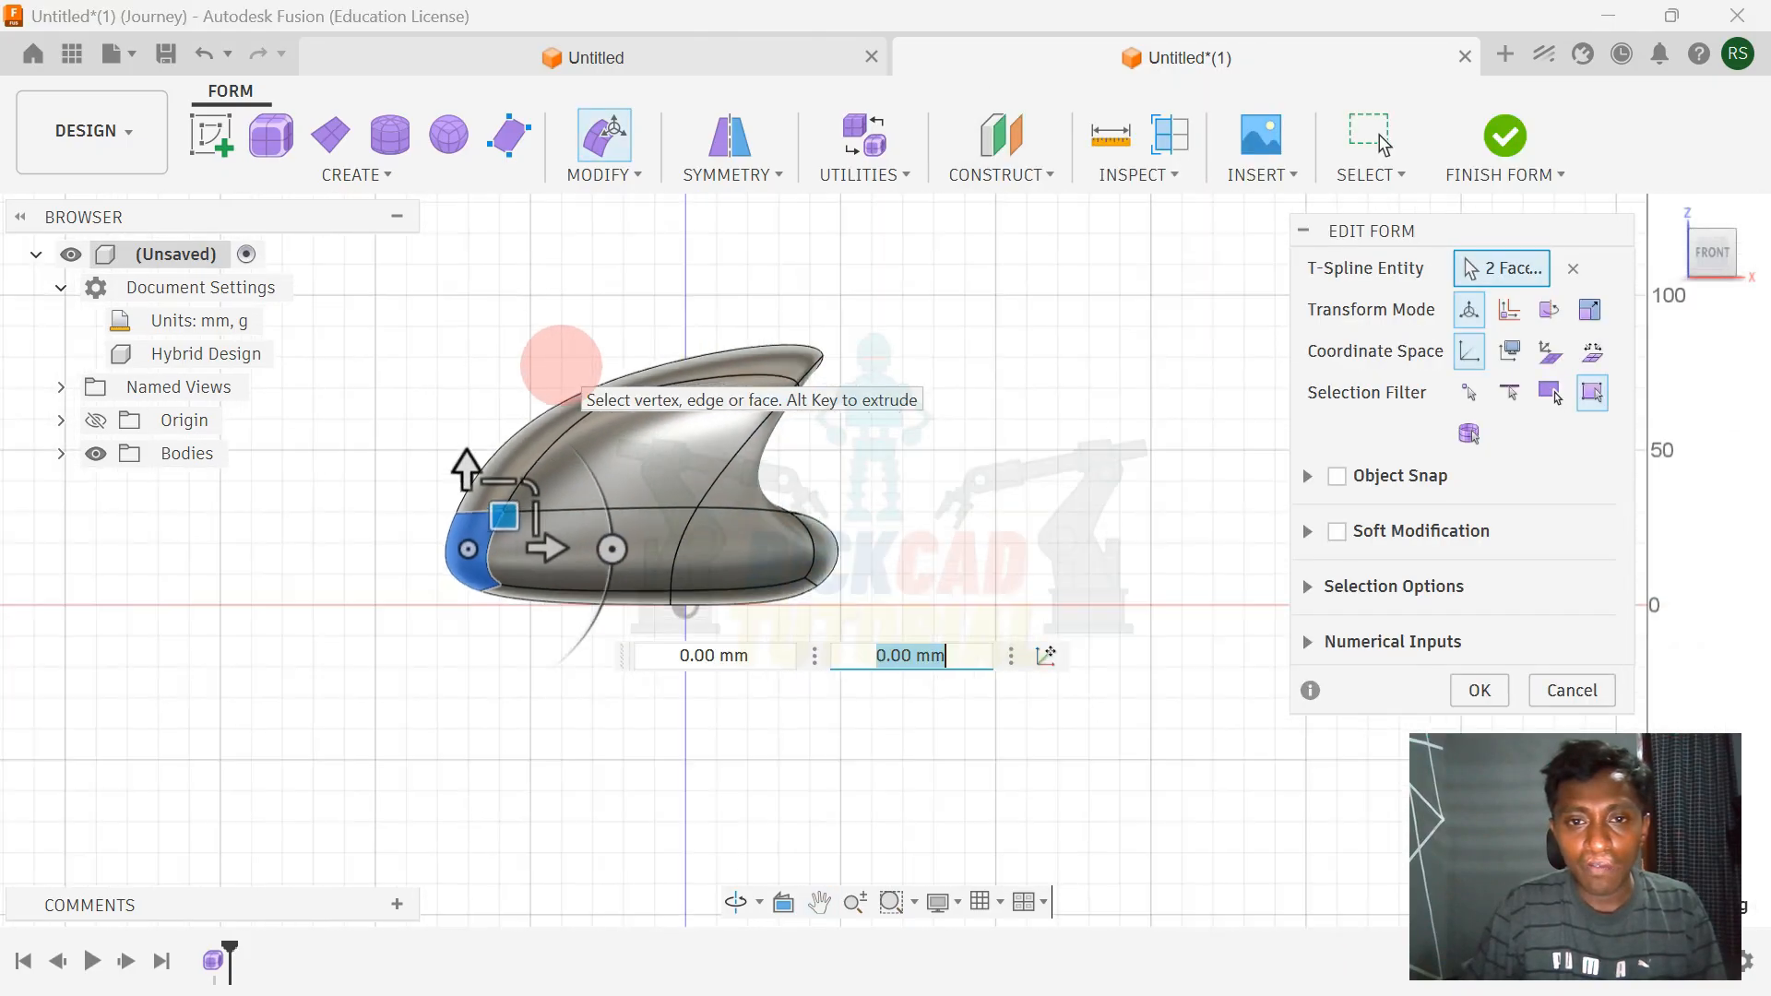
key(alt+Tab)
key(alt+Tab)
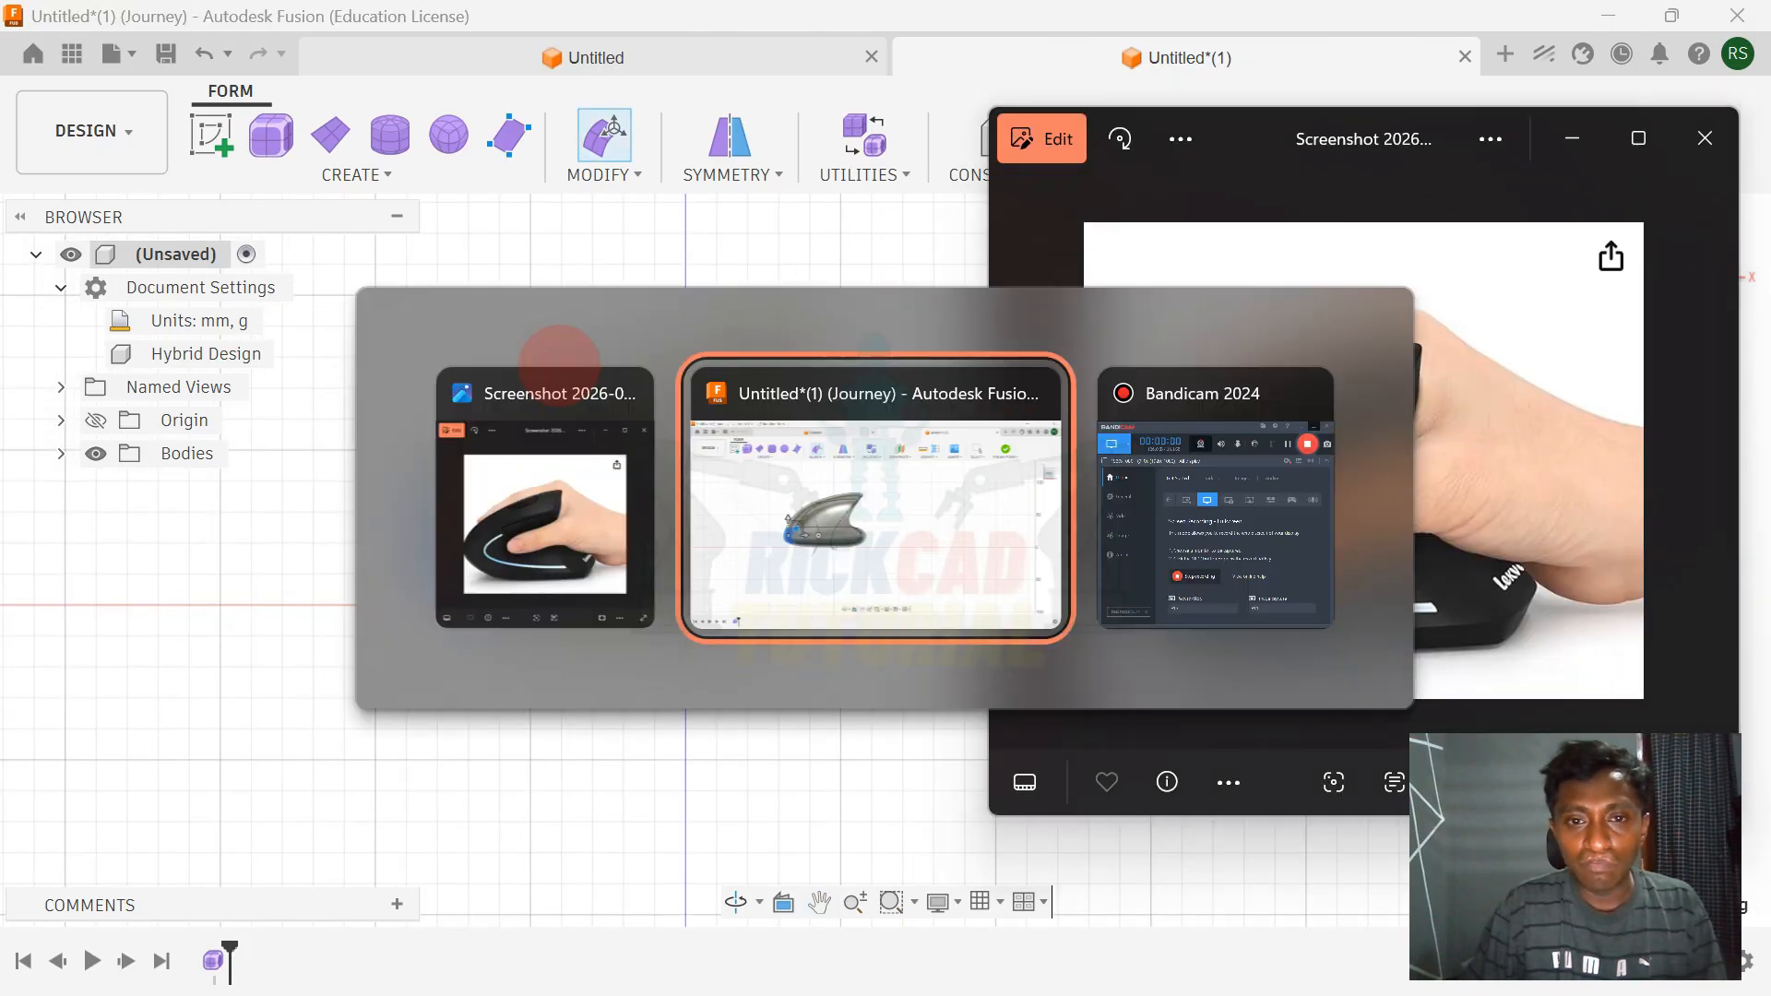
key(alt+Tab)
key(alt+Tab)
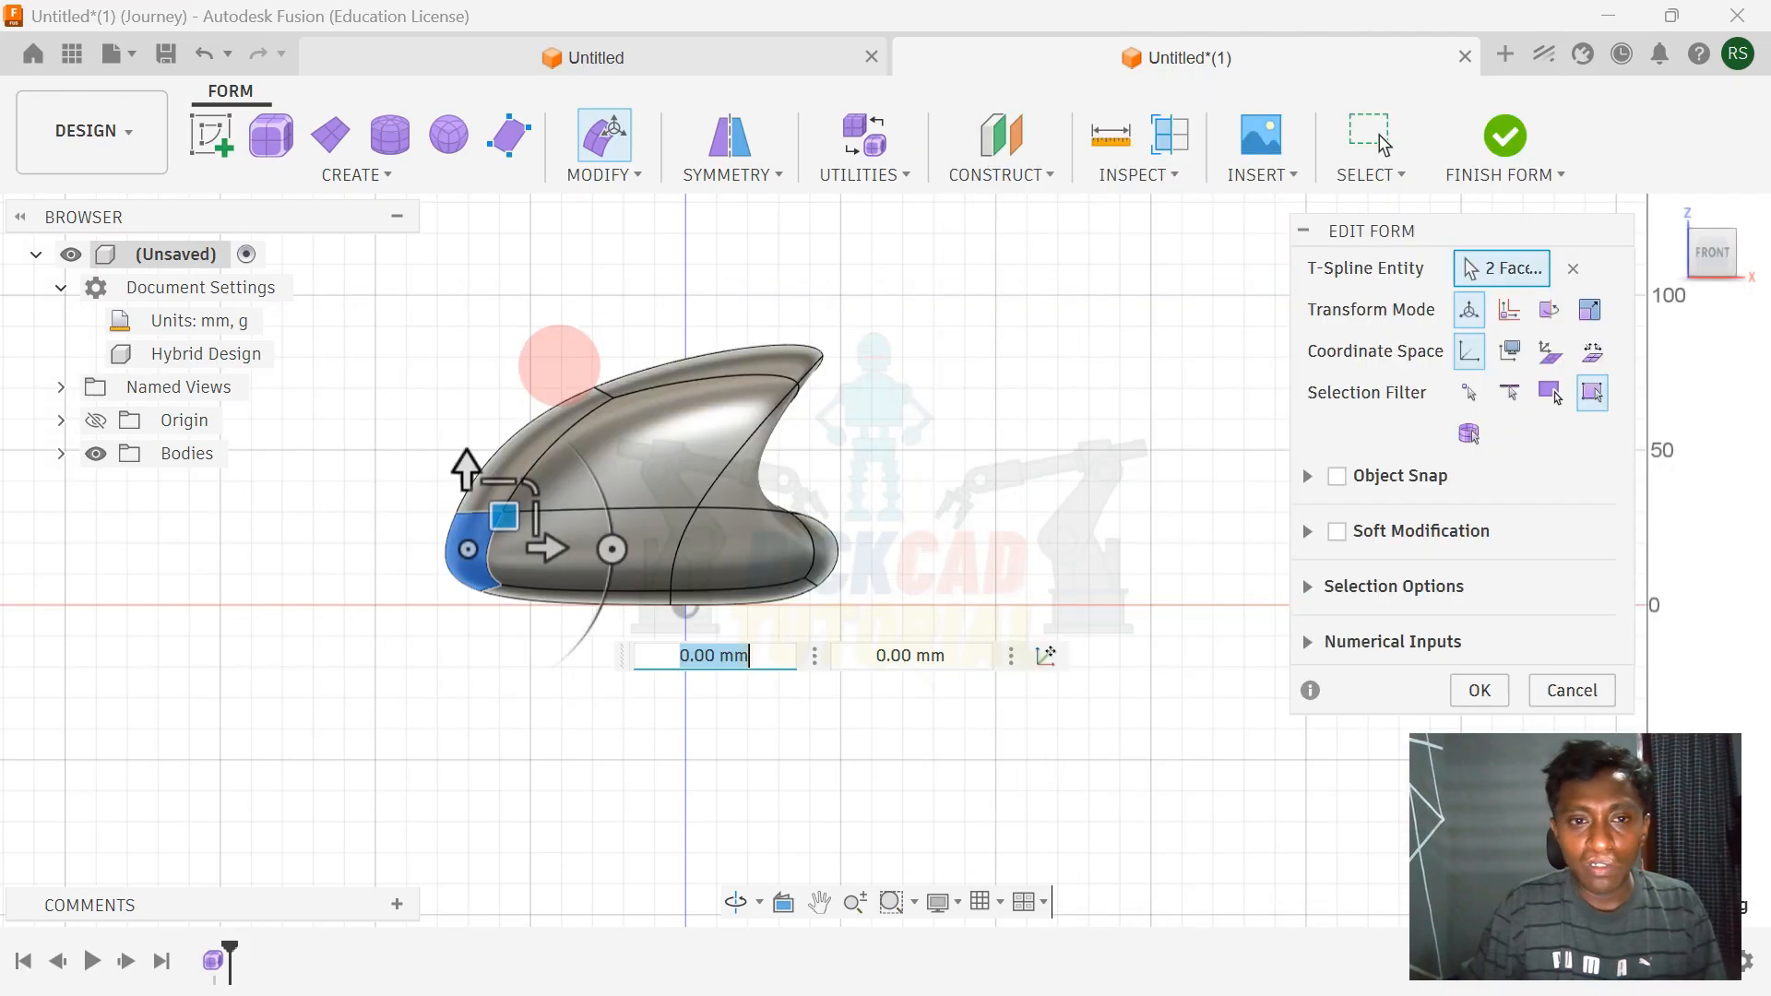
- Rotate the two upper faces on the -X side by 5 degrees and shift them by about -0.176 mm and 1.053 mm in the front plane
click(578, 348)
shift+middle_drag(517, 348, 536, 449)
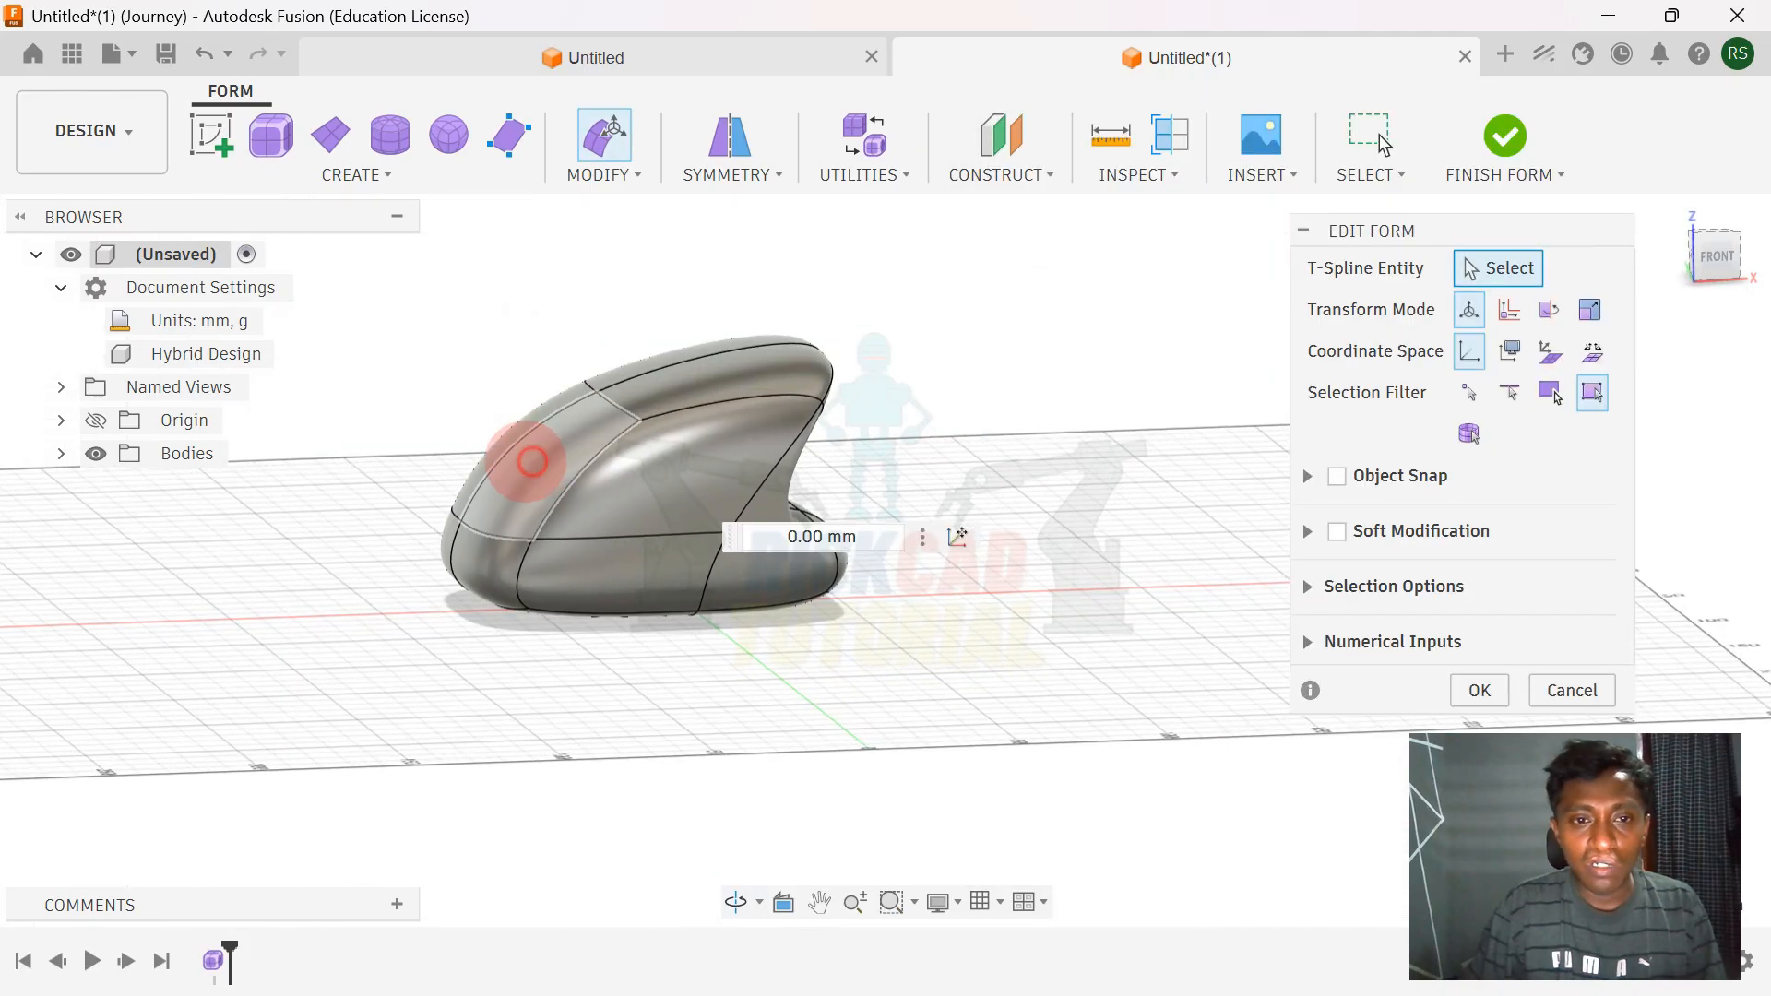
scroll(494, 443, up, 2)
shift+click(471, 457)
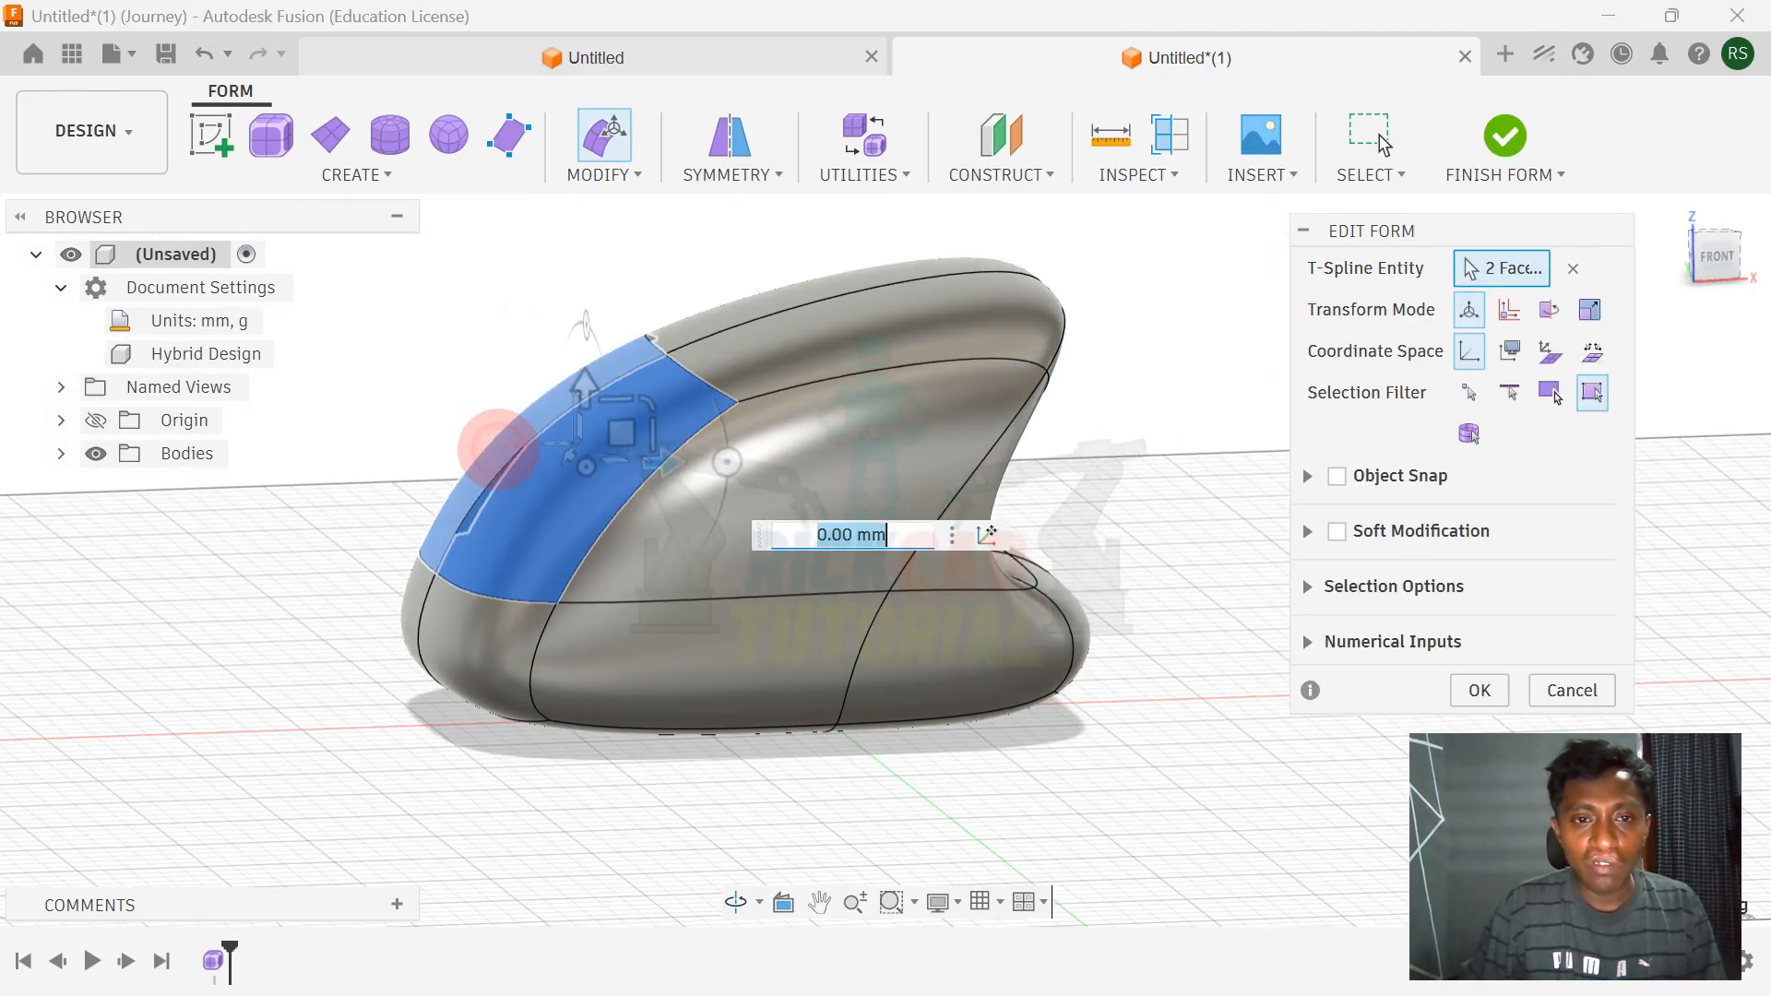
click(1724, 259)
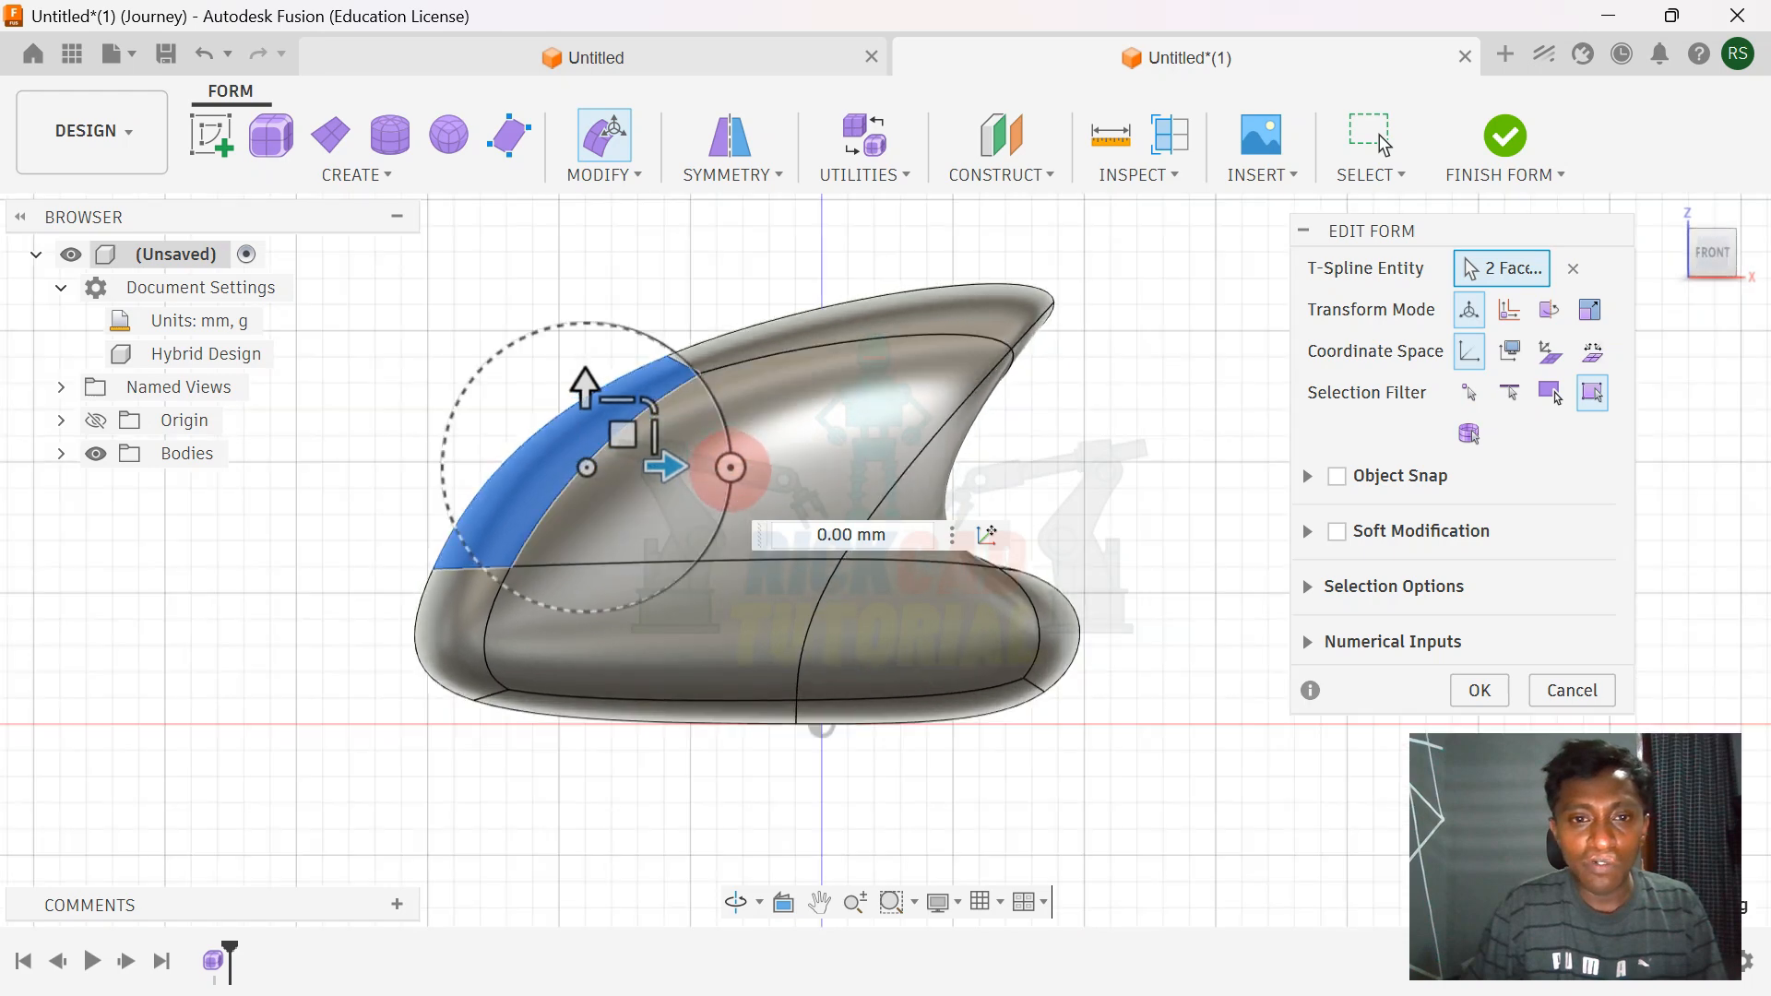
drag(729, 467, 751, 490)
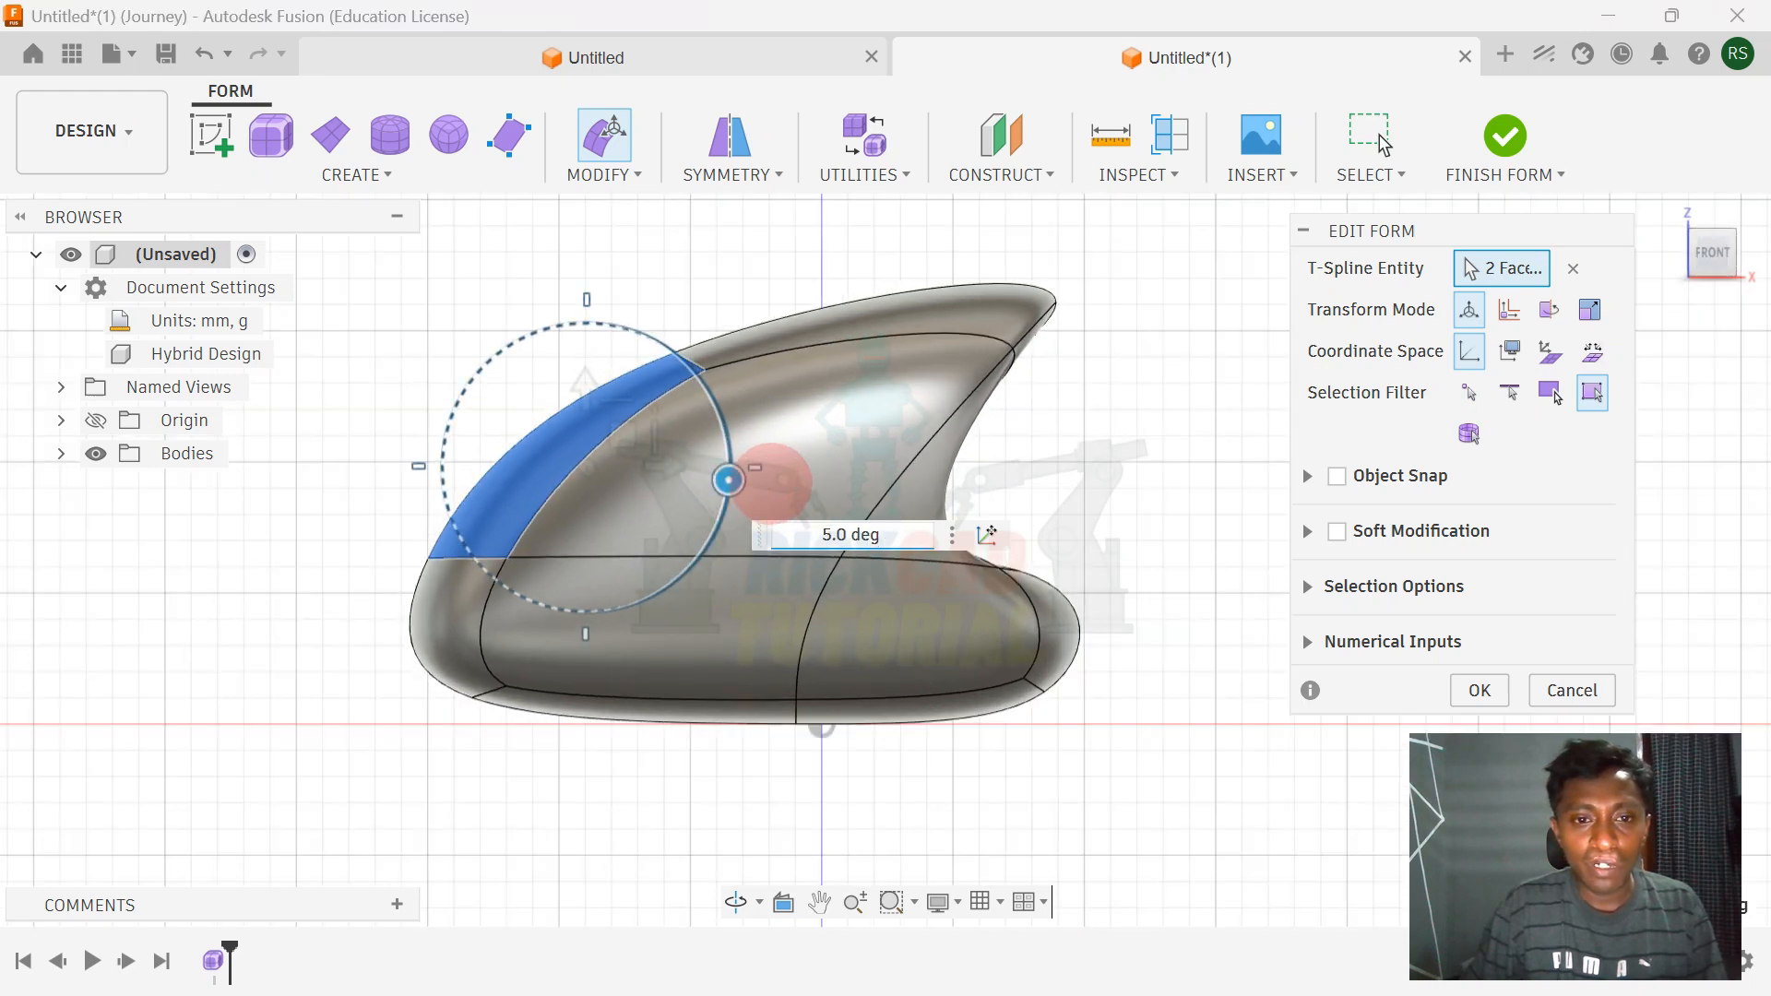
mouse_move(730, 472)
mouse_down()
mouse_move(736, 491)
mouse_move(735, 476)
mouse_up()
mouse_move(624, 440)
mouse_down()
mouse_move(614, 392)
mouse_move(602, 433)
mouse_move(614, 453)
mouse_move(626, 440)
mouse_up()
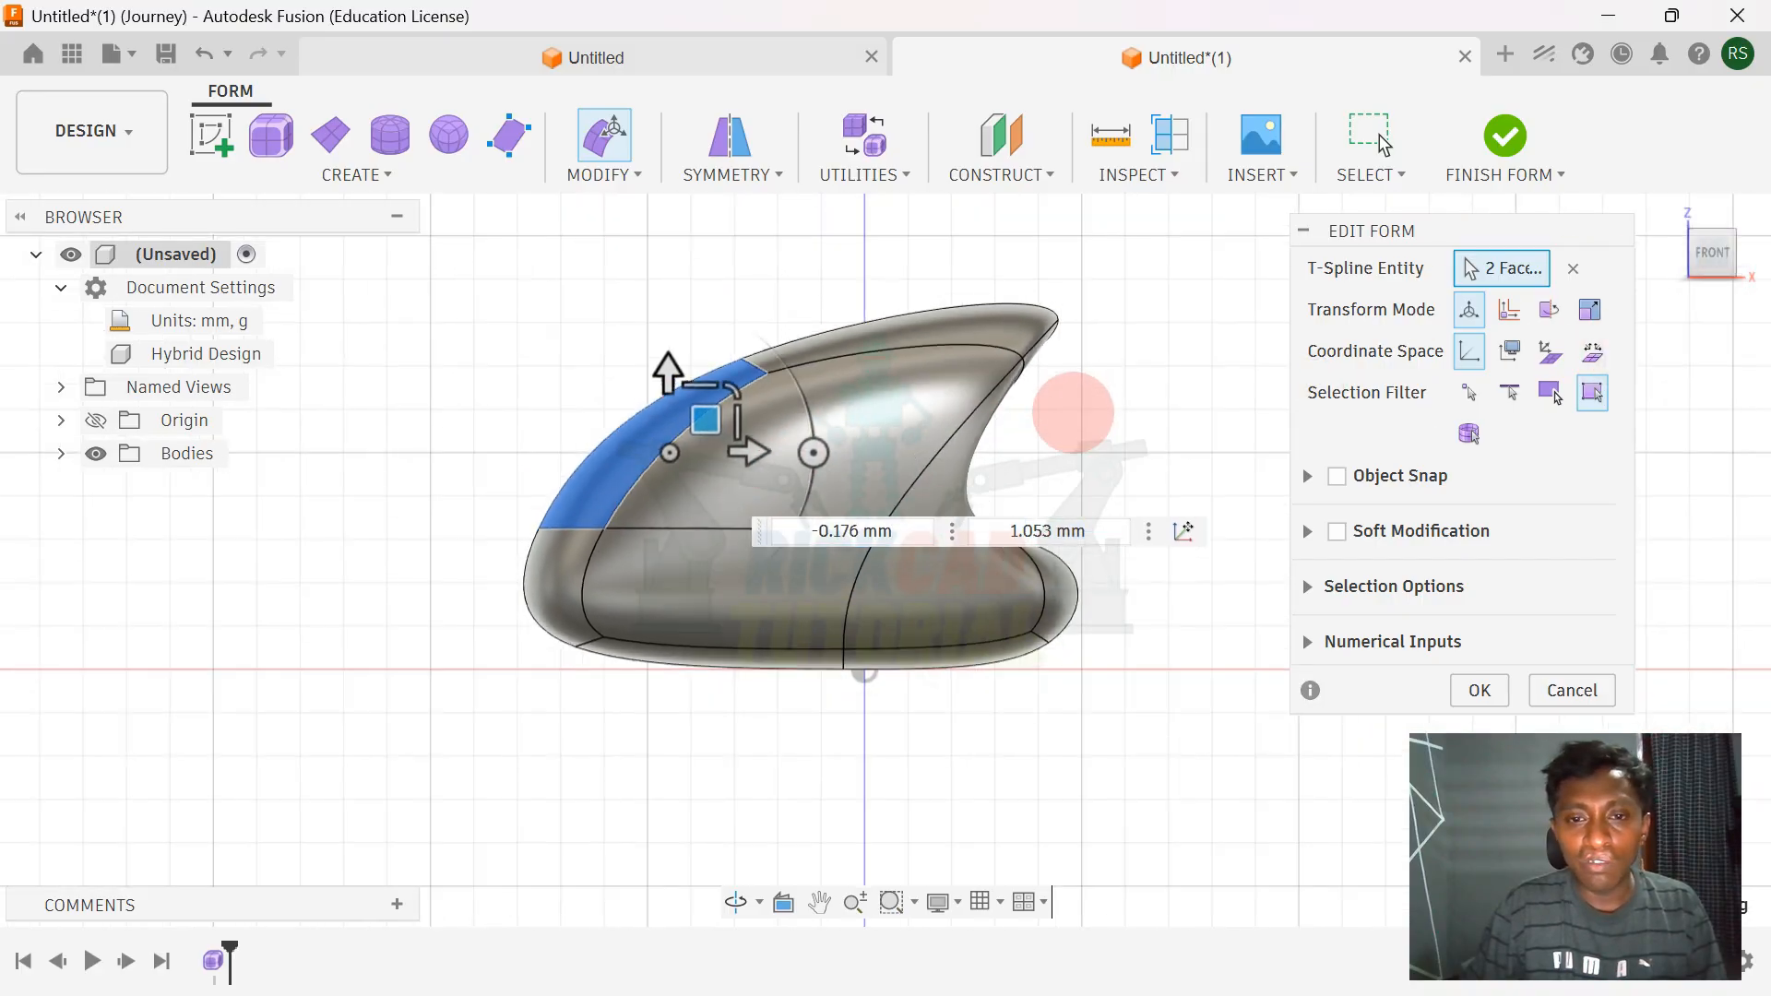
- Check the reference picture, shift the two upper -X faces by about -3.824 mm horizontally in the front plane, and clear the selection
key(alt+Tab)
key(alt+Tab)
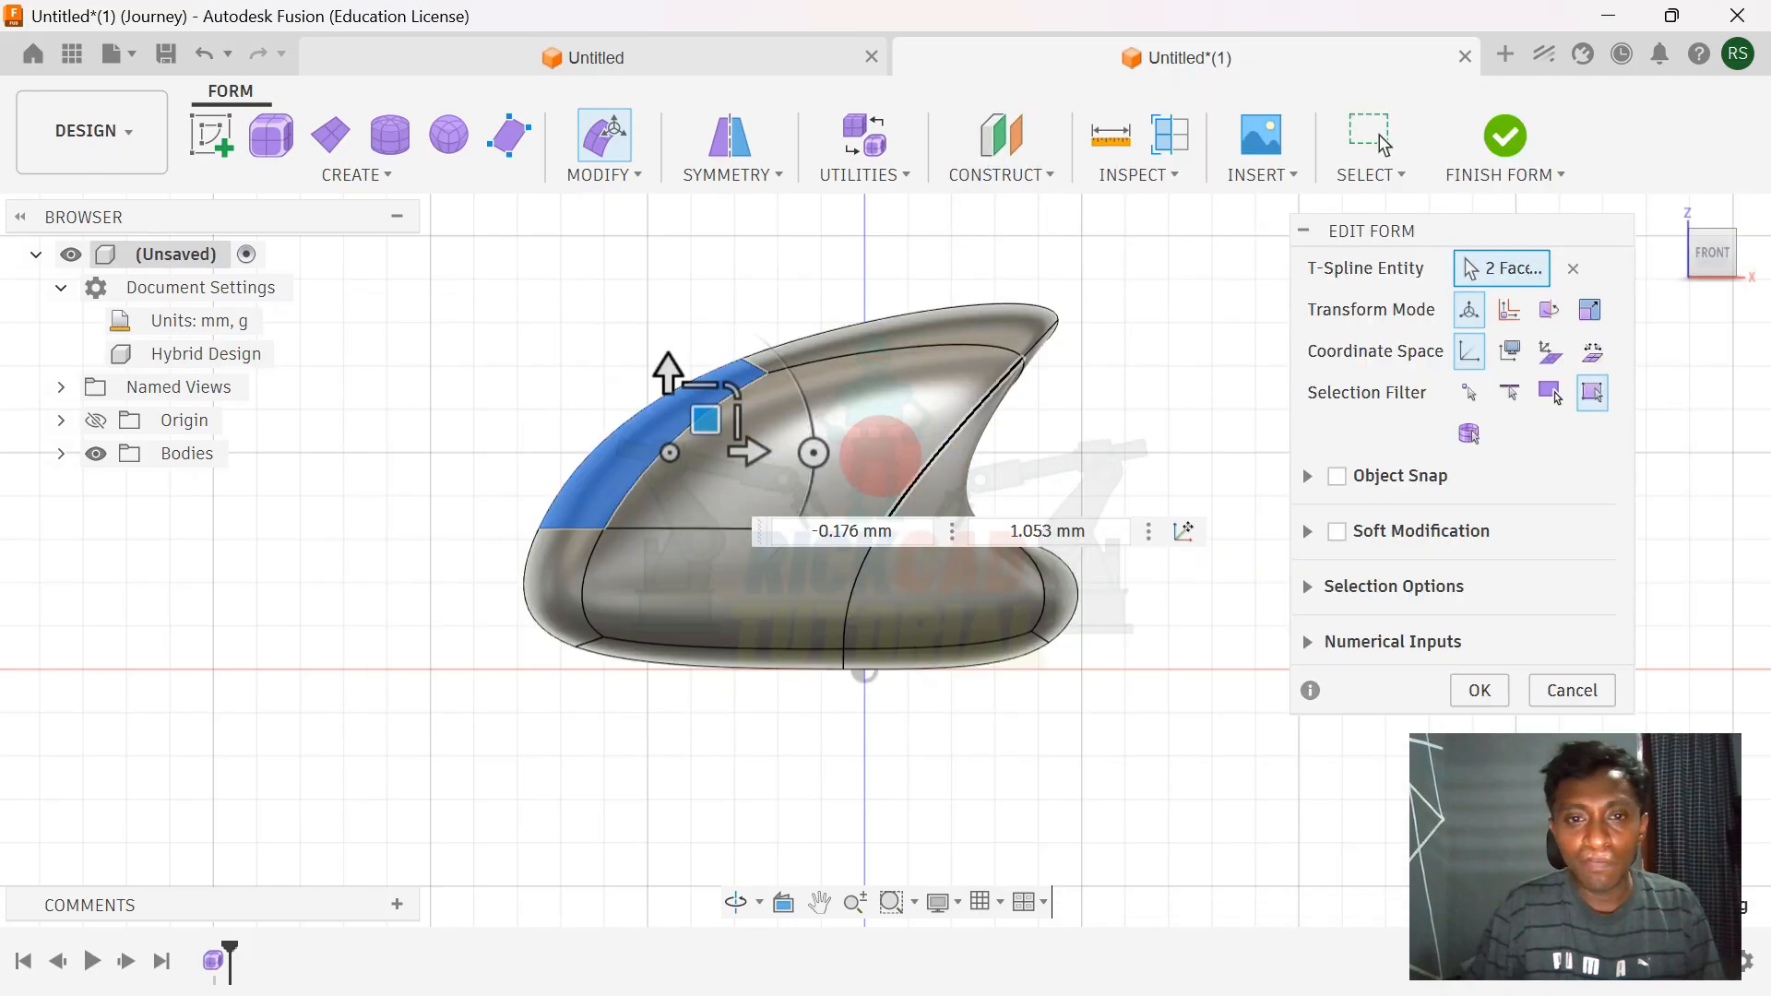
drag(812, 452, 689, 426)
key(alt+Tab)
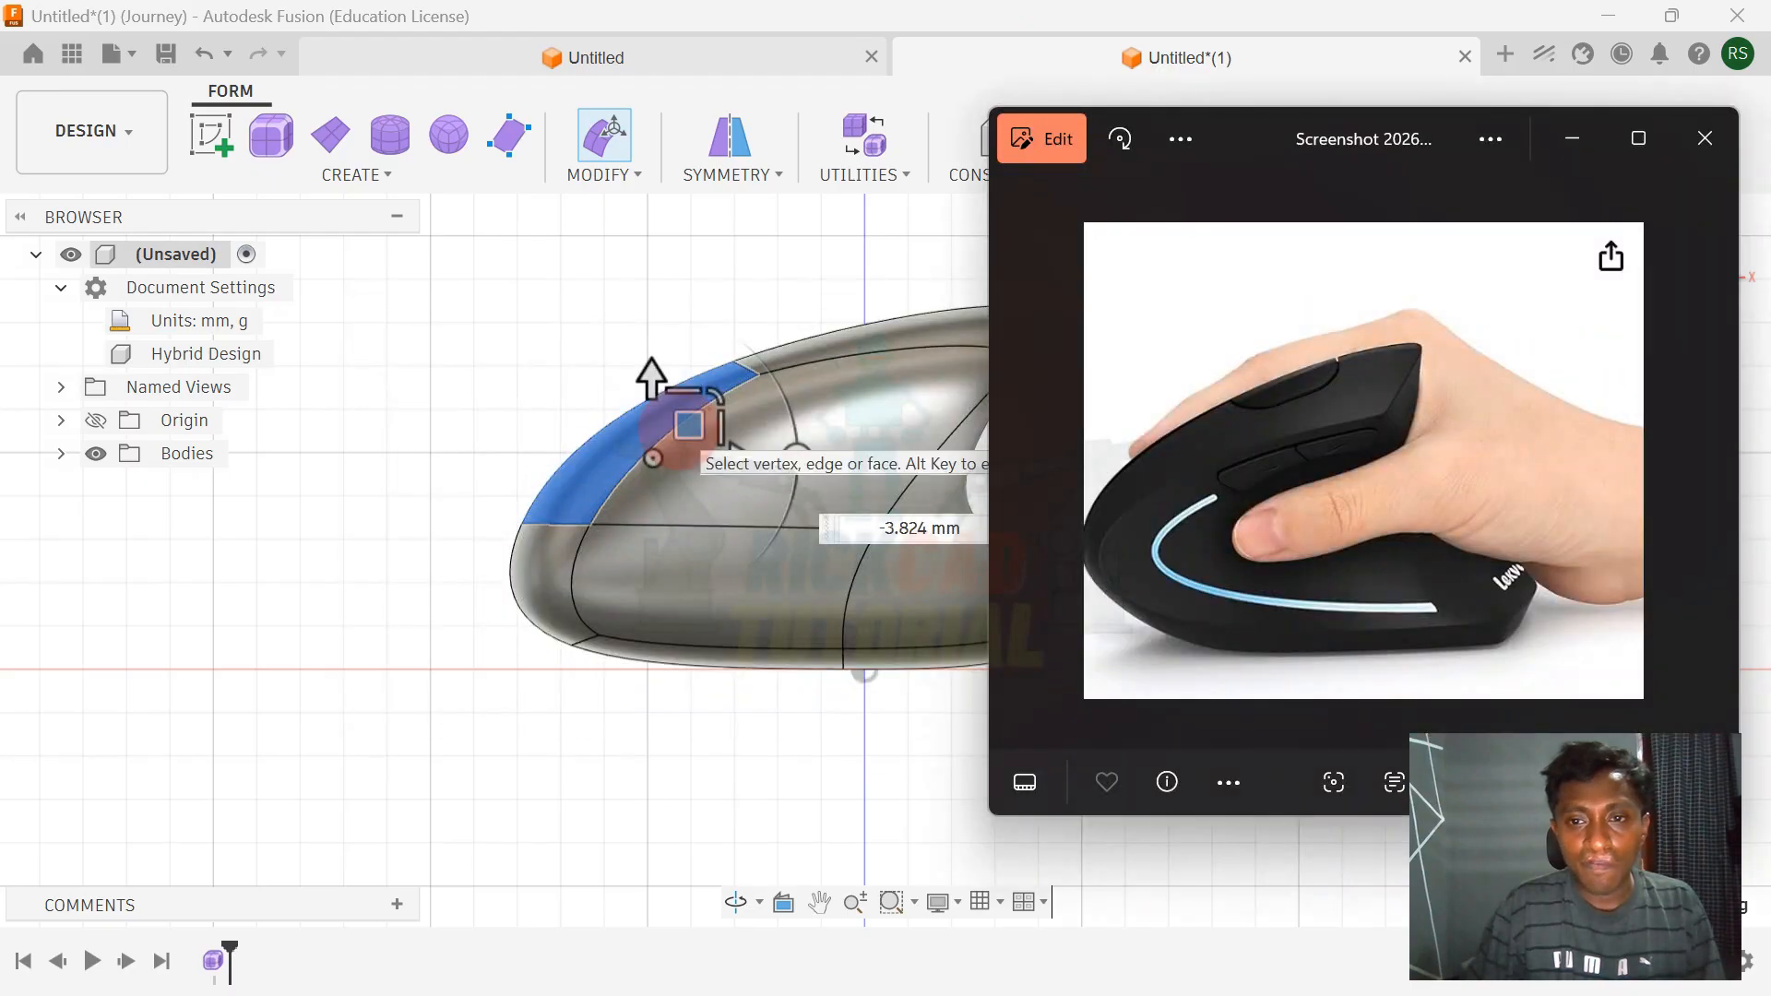
key(alt+Tab)
click(1098, 472)
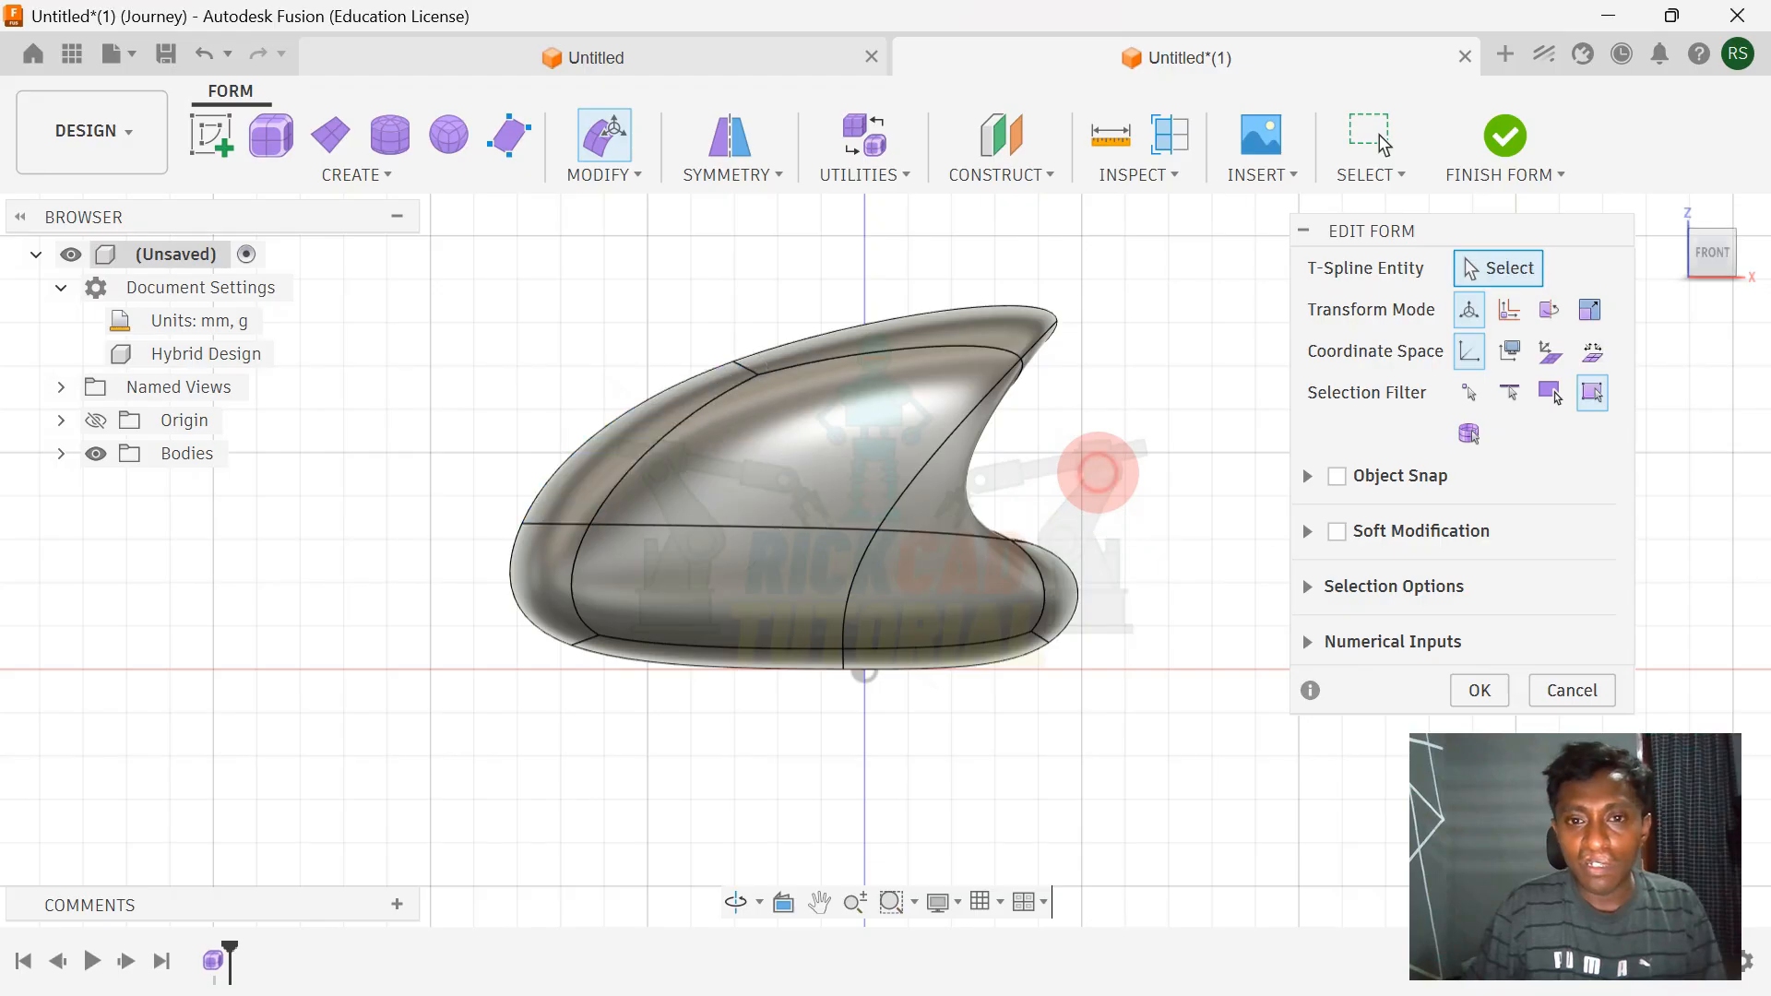
- Compare with the reference picture and move the two lower end faces on the +X side 15 mm outward along X
middle_drag(1110, 461, 766, 522)
mouse_move(904, 513)
shift+middle_down()
mouse_move(838, 522)
mouse_move(881, 513)
shift+middle_up()
click(1712, 252)
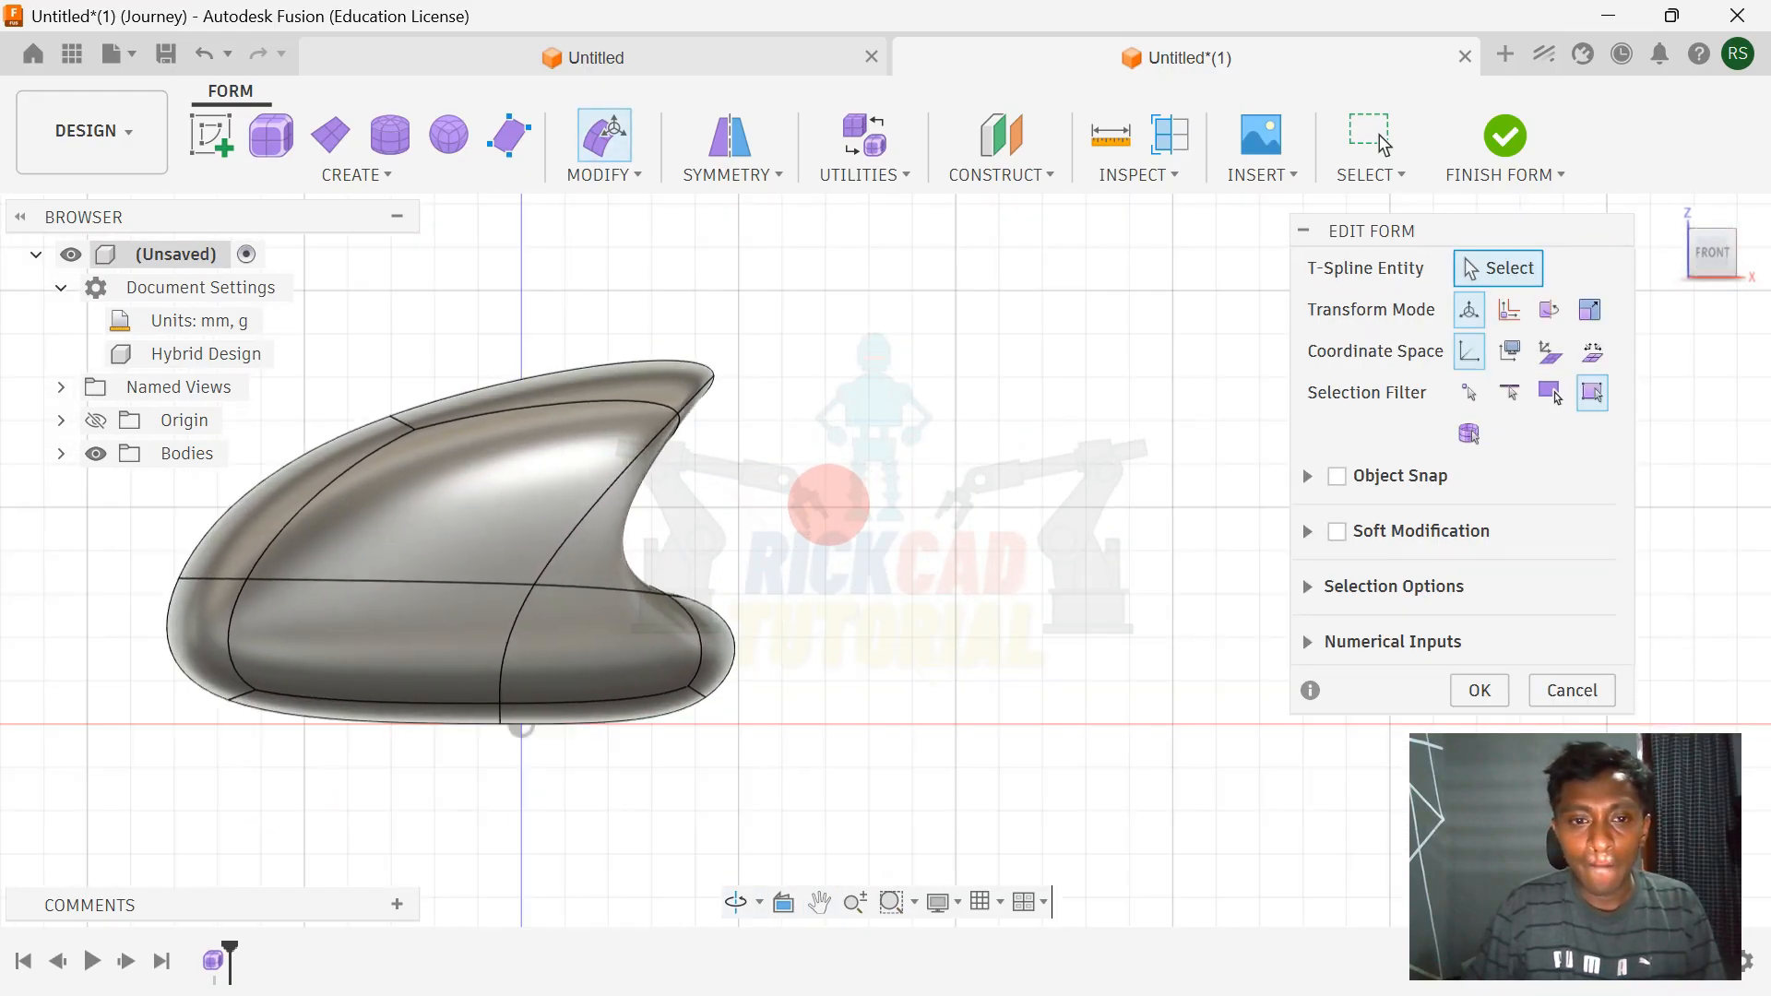
key(alt+Tab)
key(alt+Tab)
shift+middle_drag(791, 577, 731, 645)
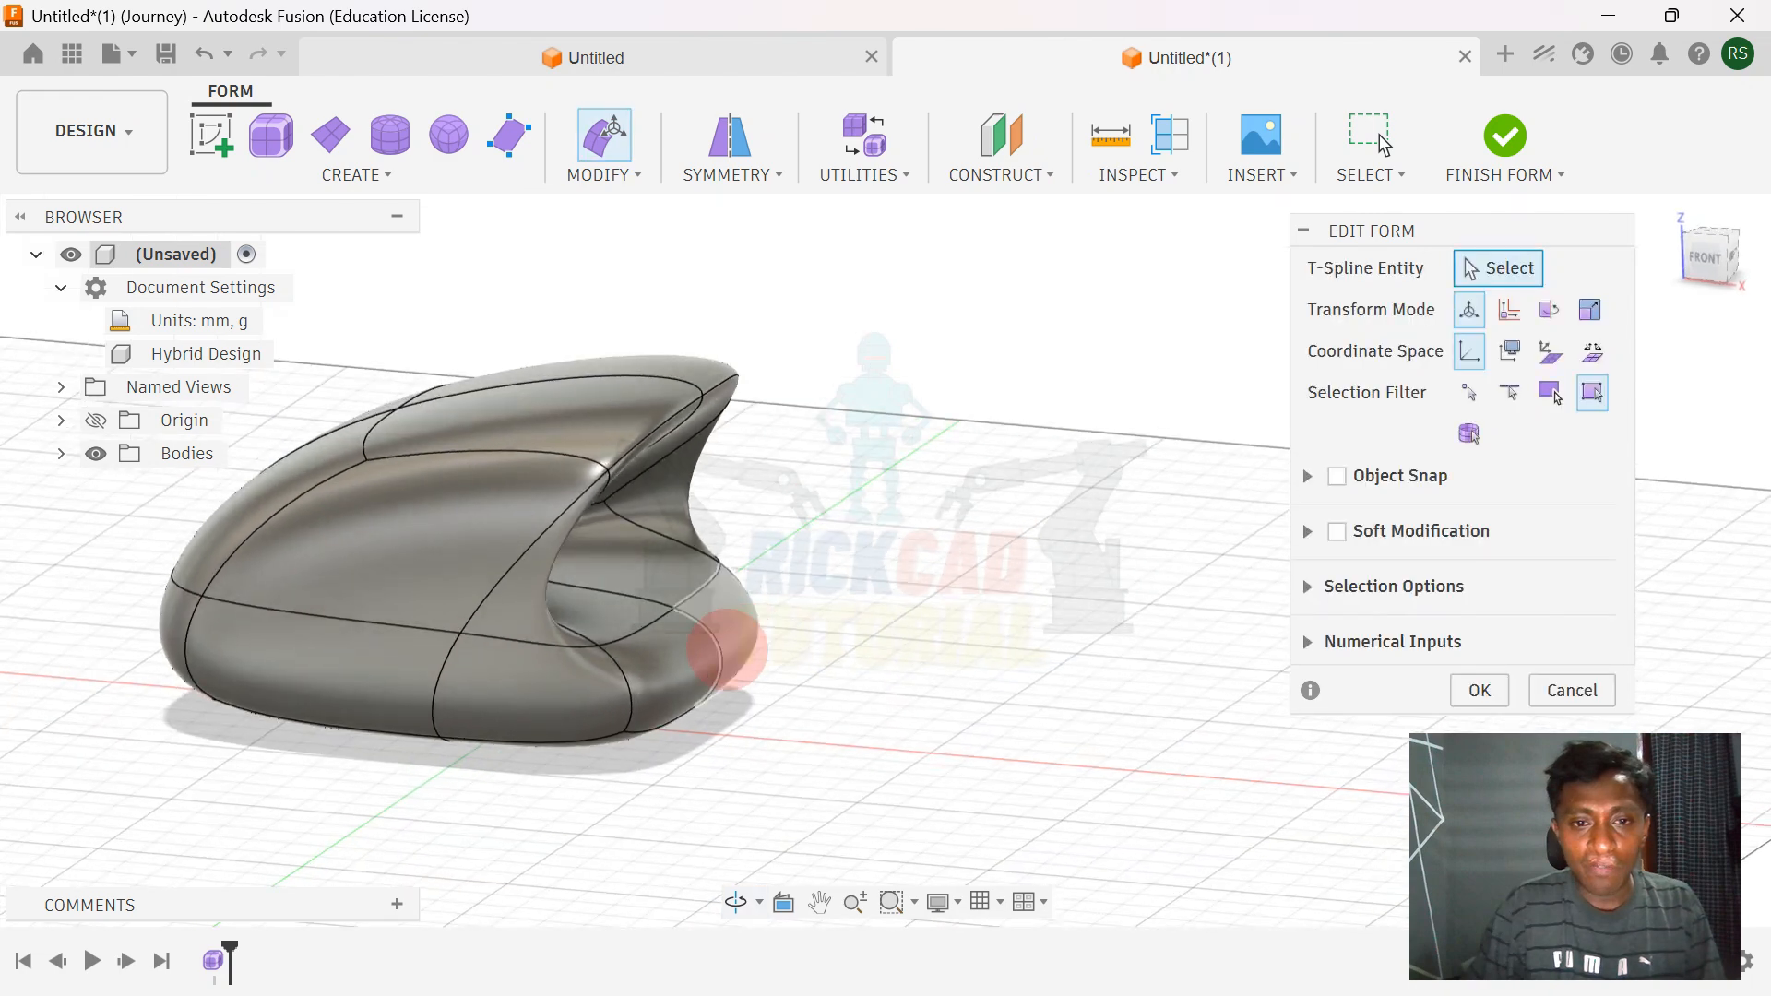
click(680, 672)
scroll(701, 636, up, 5)
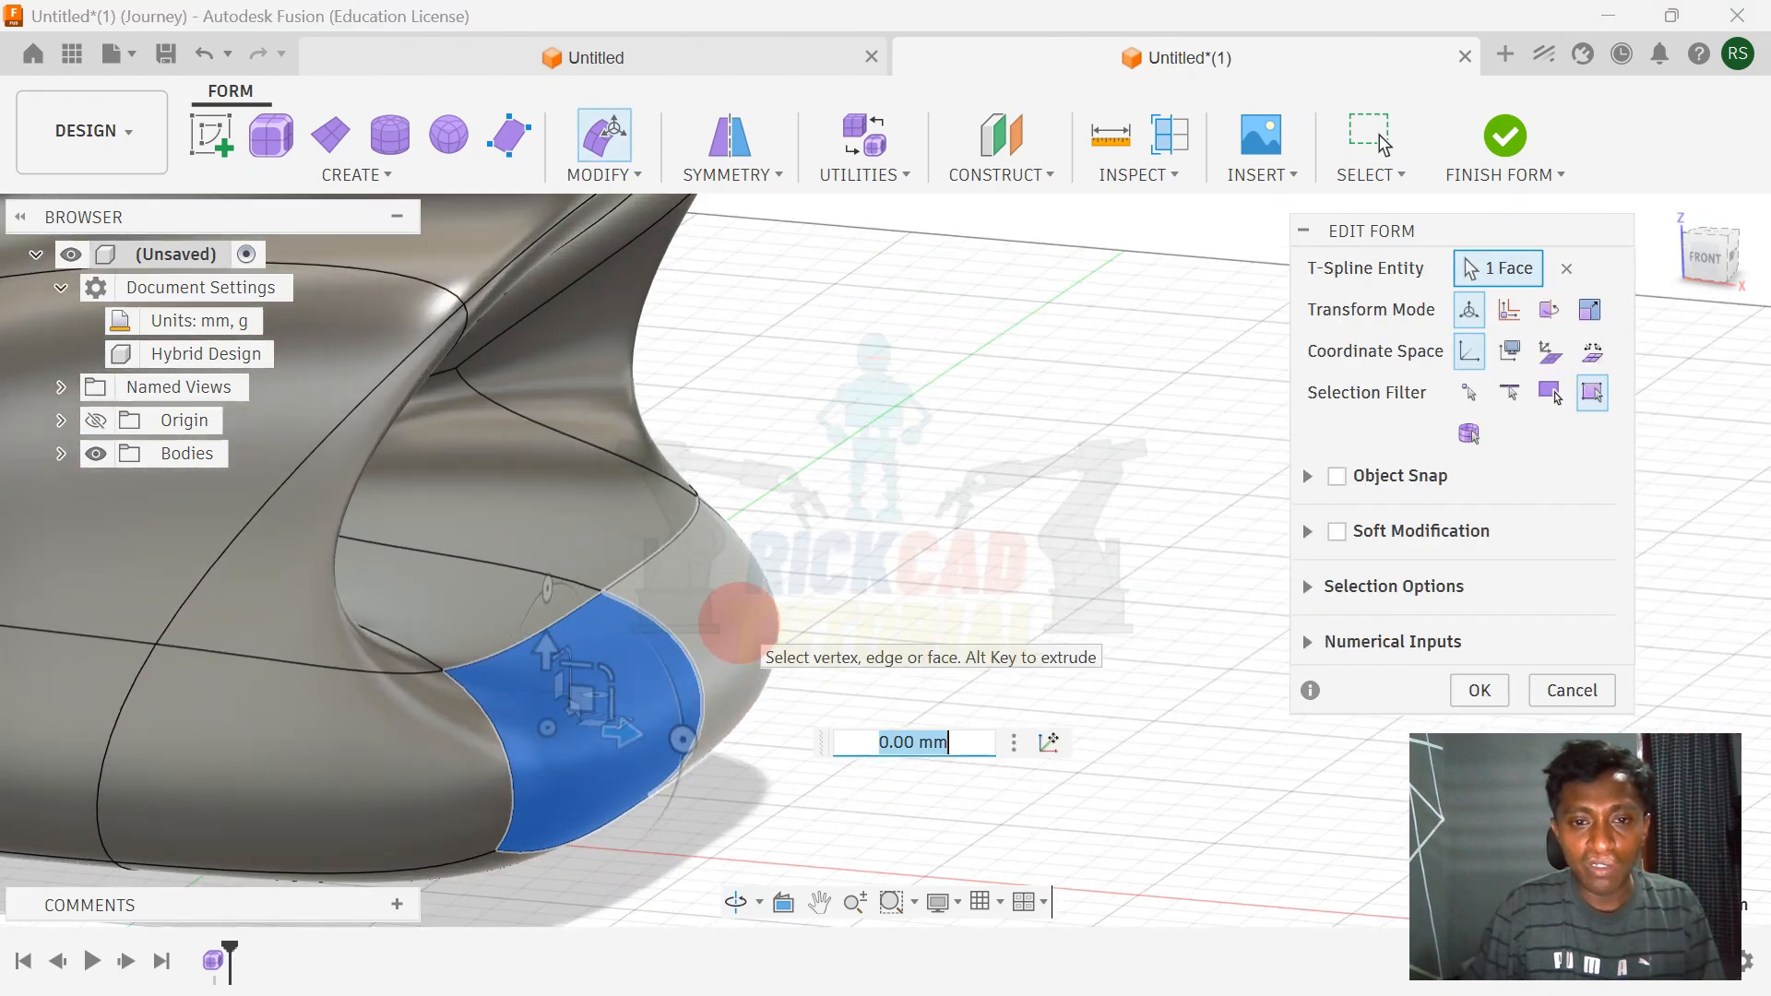
shift+click(711, 600)
click(1705, 256)
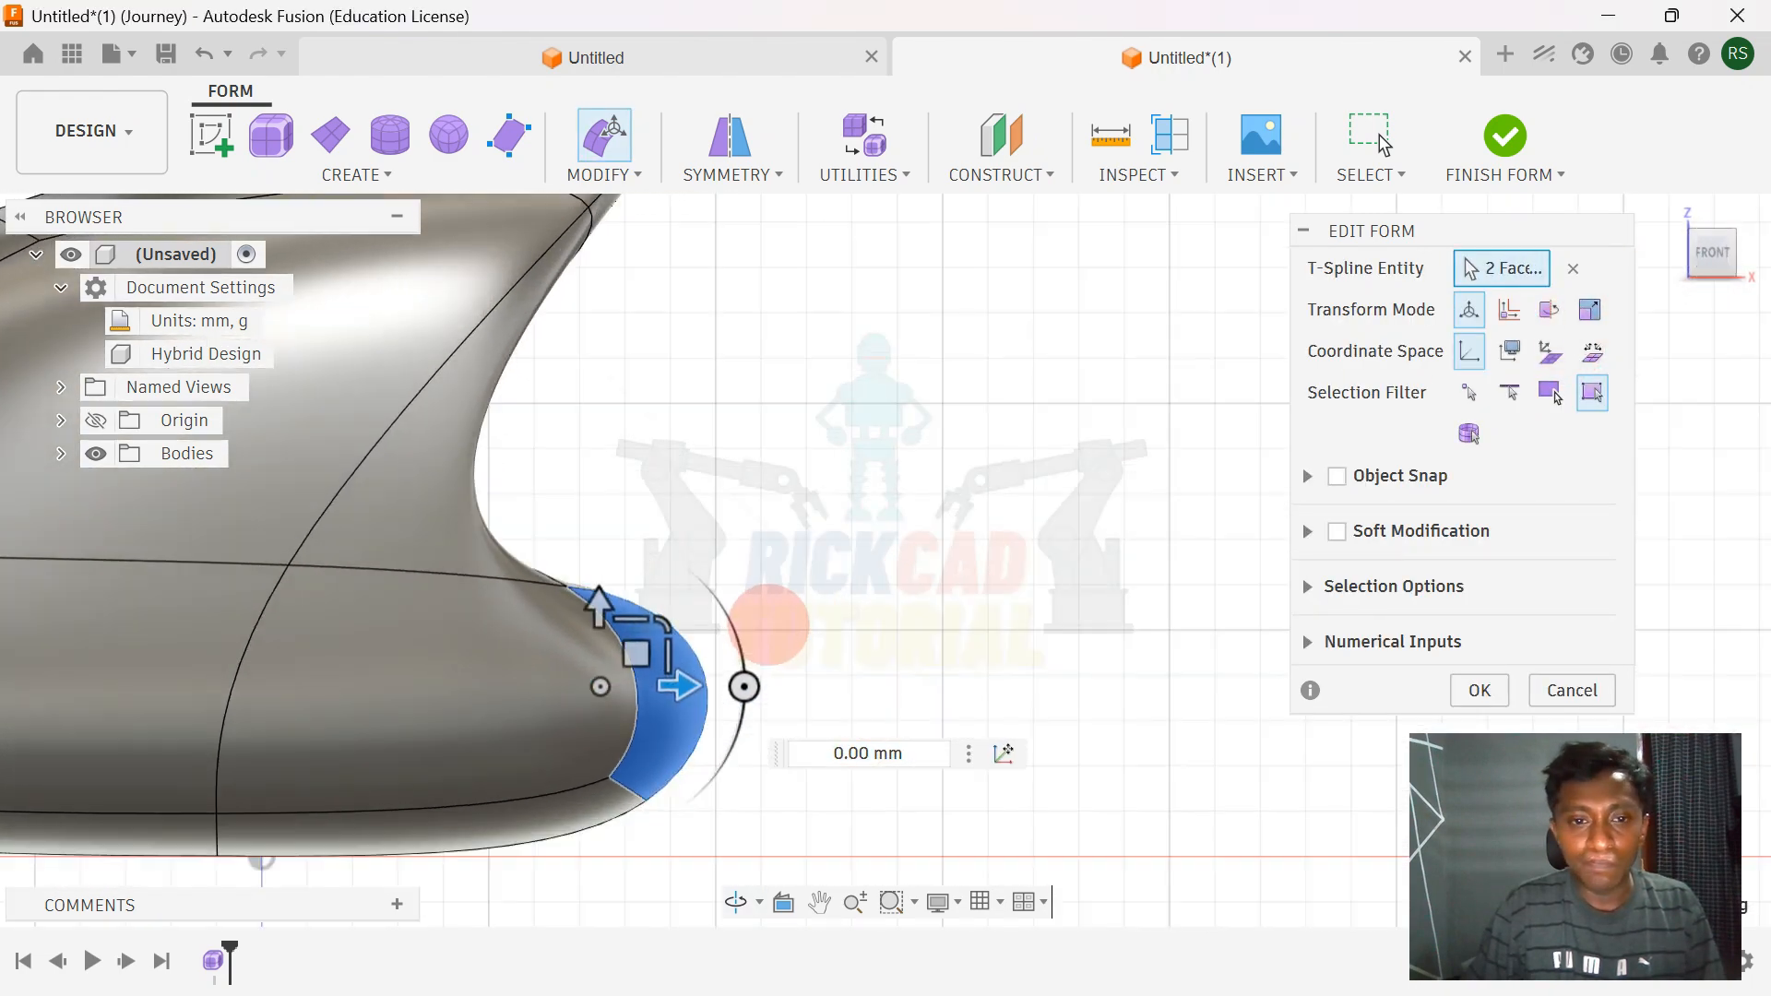
drag(758, 665, 826, 665)
scroll(893, 519, down, 3)
- Check the picture again, nudge the two lower +X end faces outward and stretch them vertically by a factor of 1.084
key(alt+Tab)
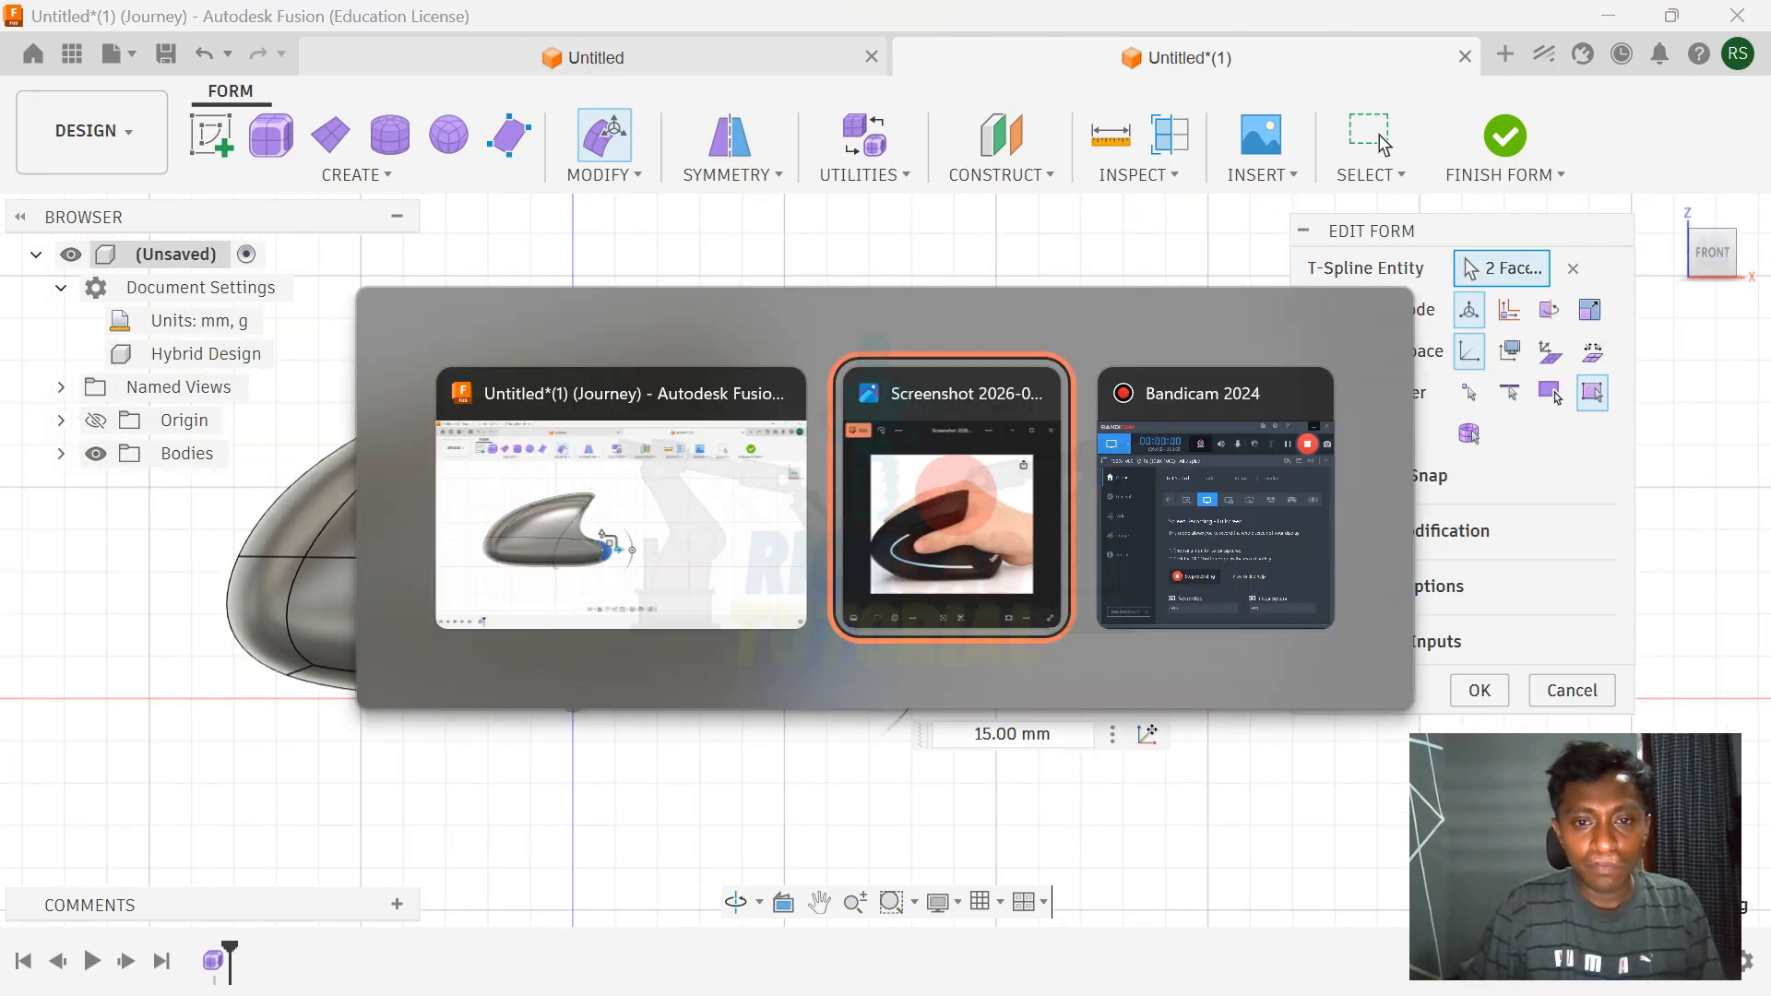
key(alt+Tab)
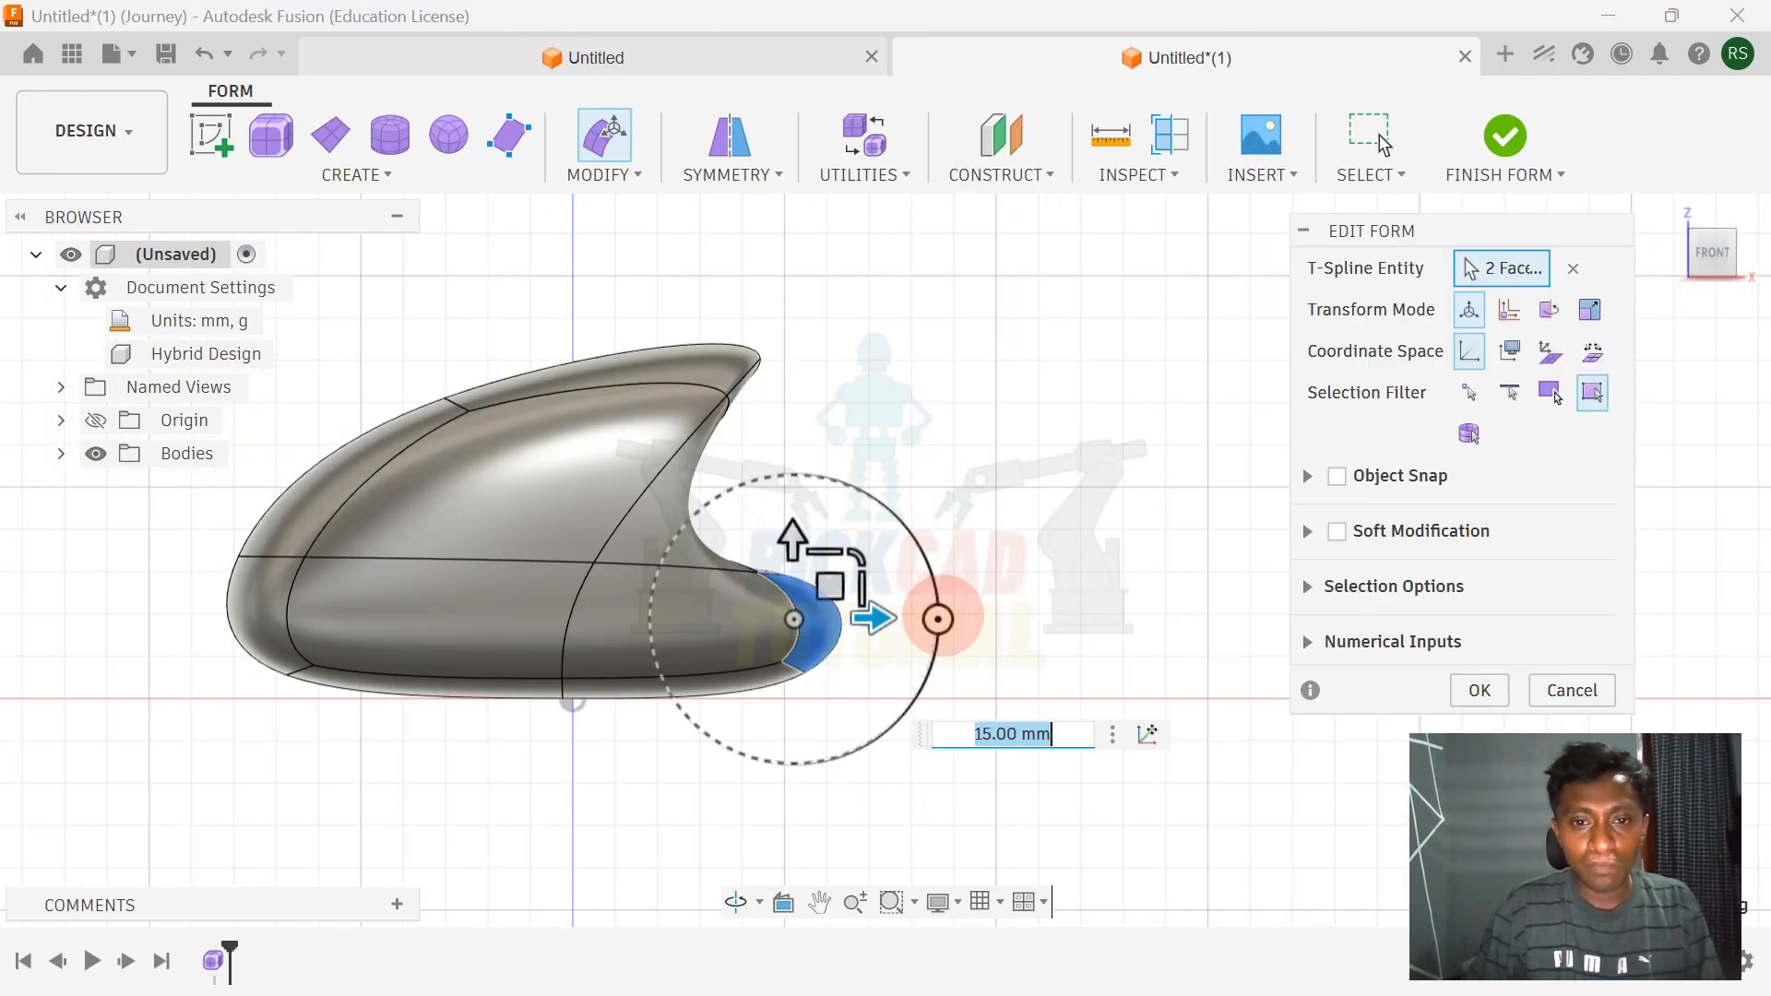
drag(937, 619, 935, 595)
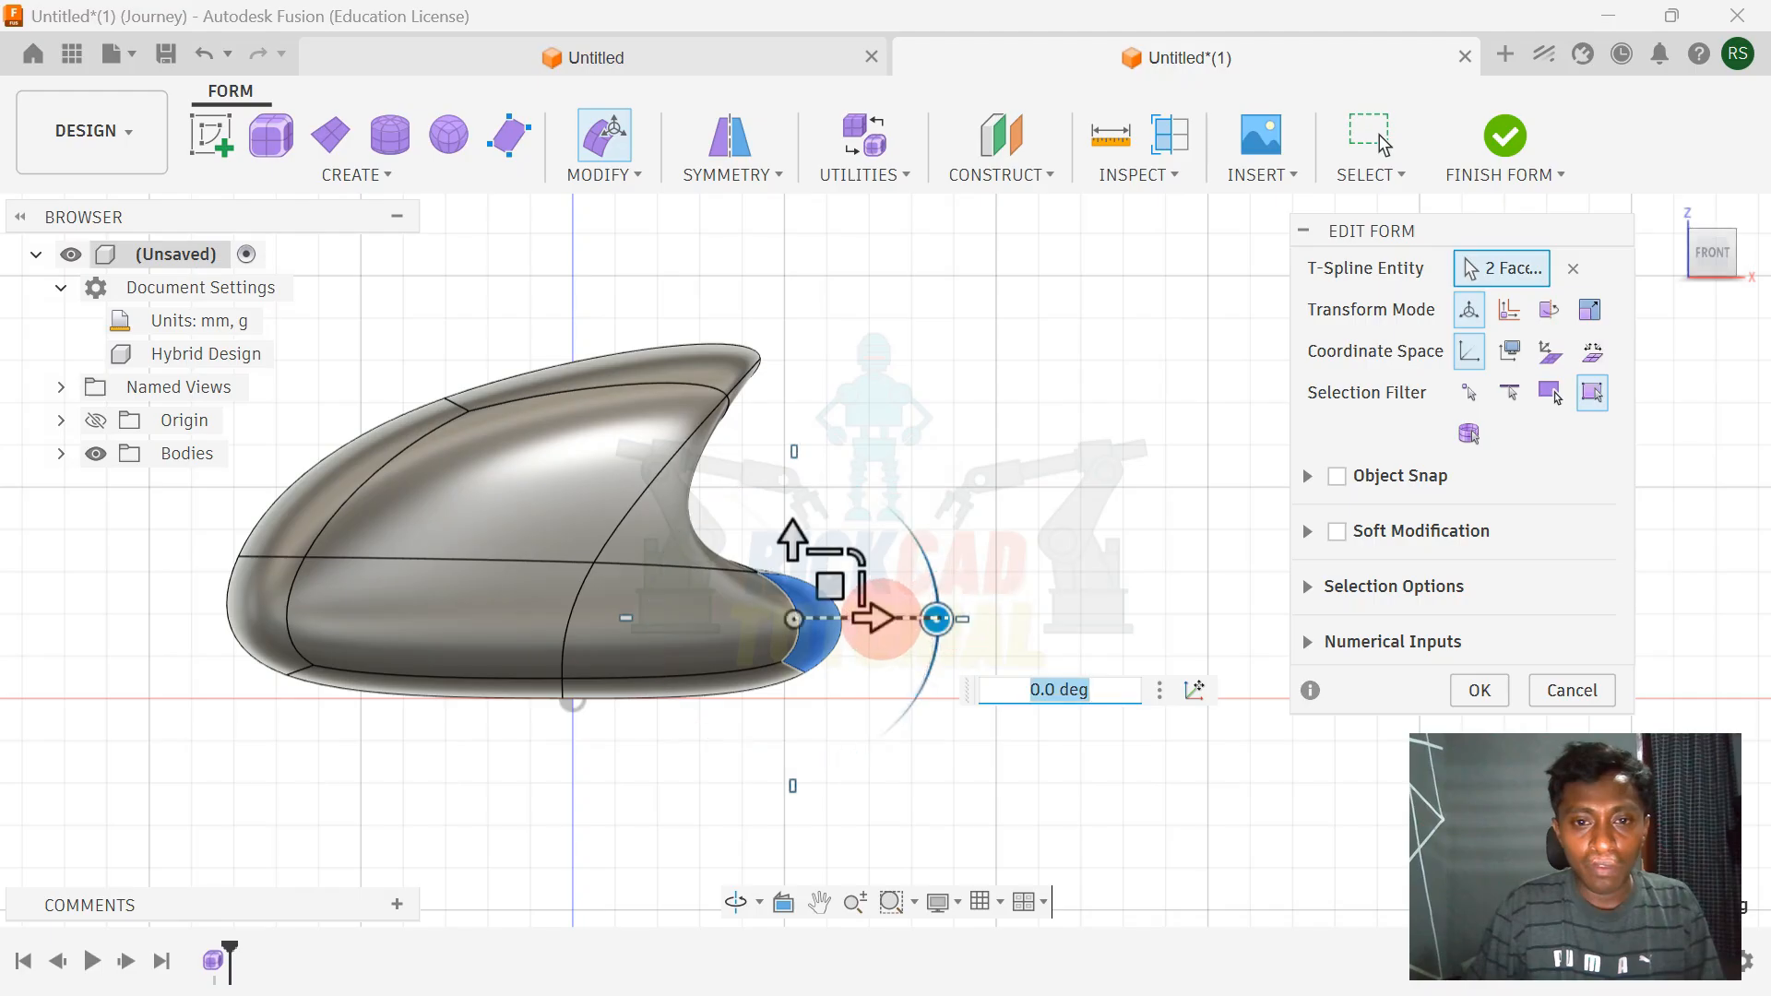
drag(830, 586, 834, 551)
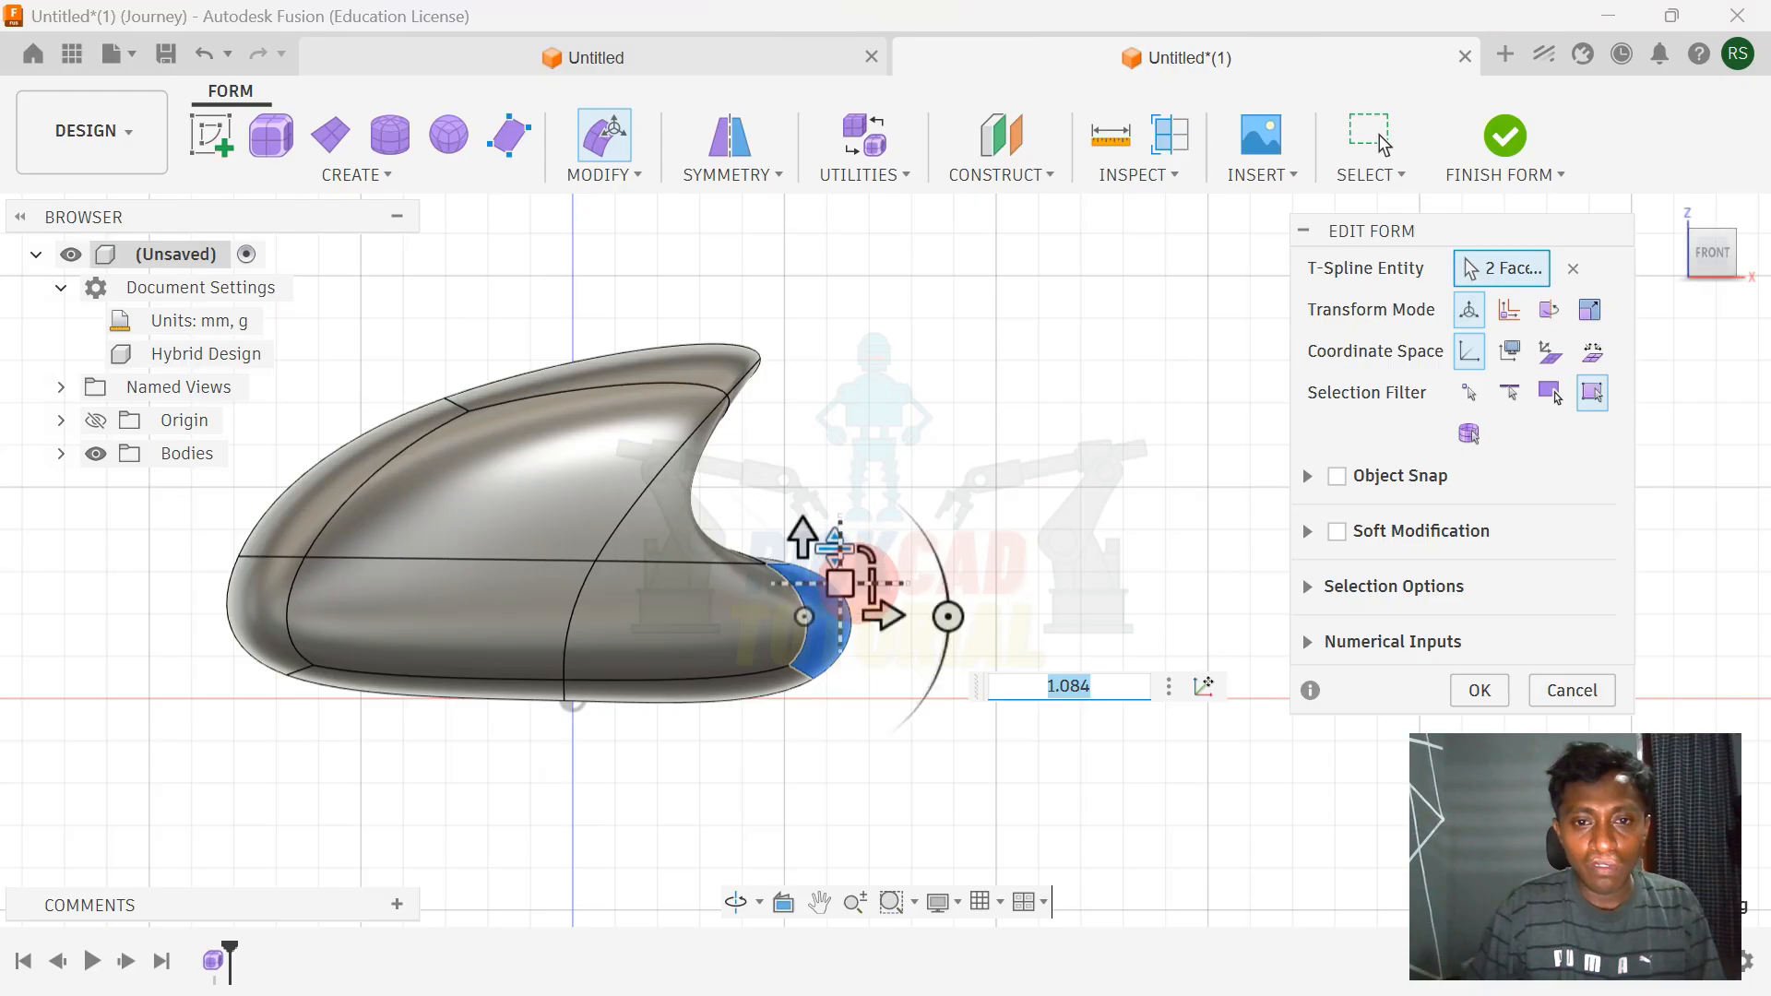
- Rotate the lower +X end faces by -5 degrees in the front view to match the picture, and finish editing the faces
key(alt+Tab)
key(alt+Tab)
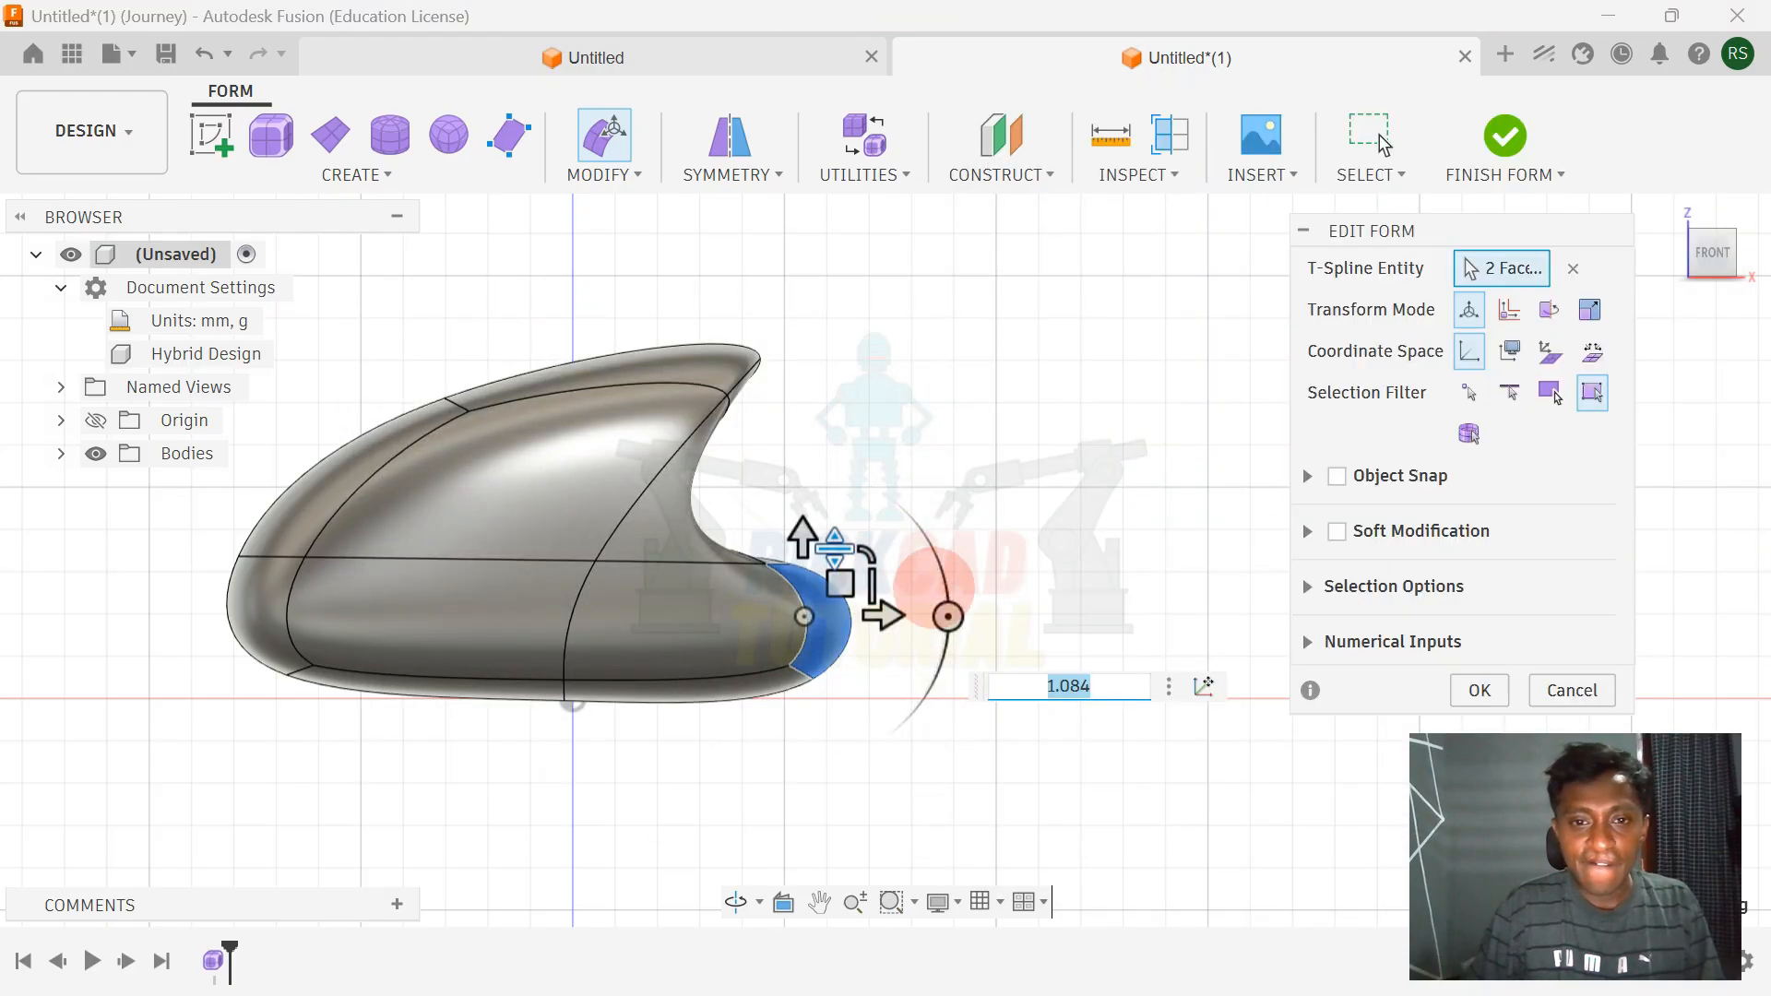
drag(948, 615, 946, 605)
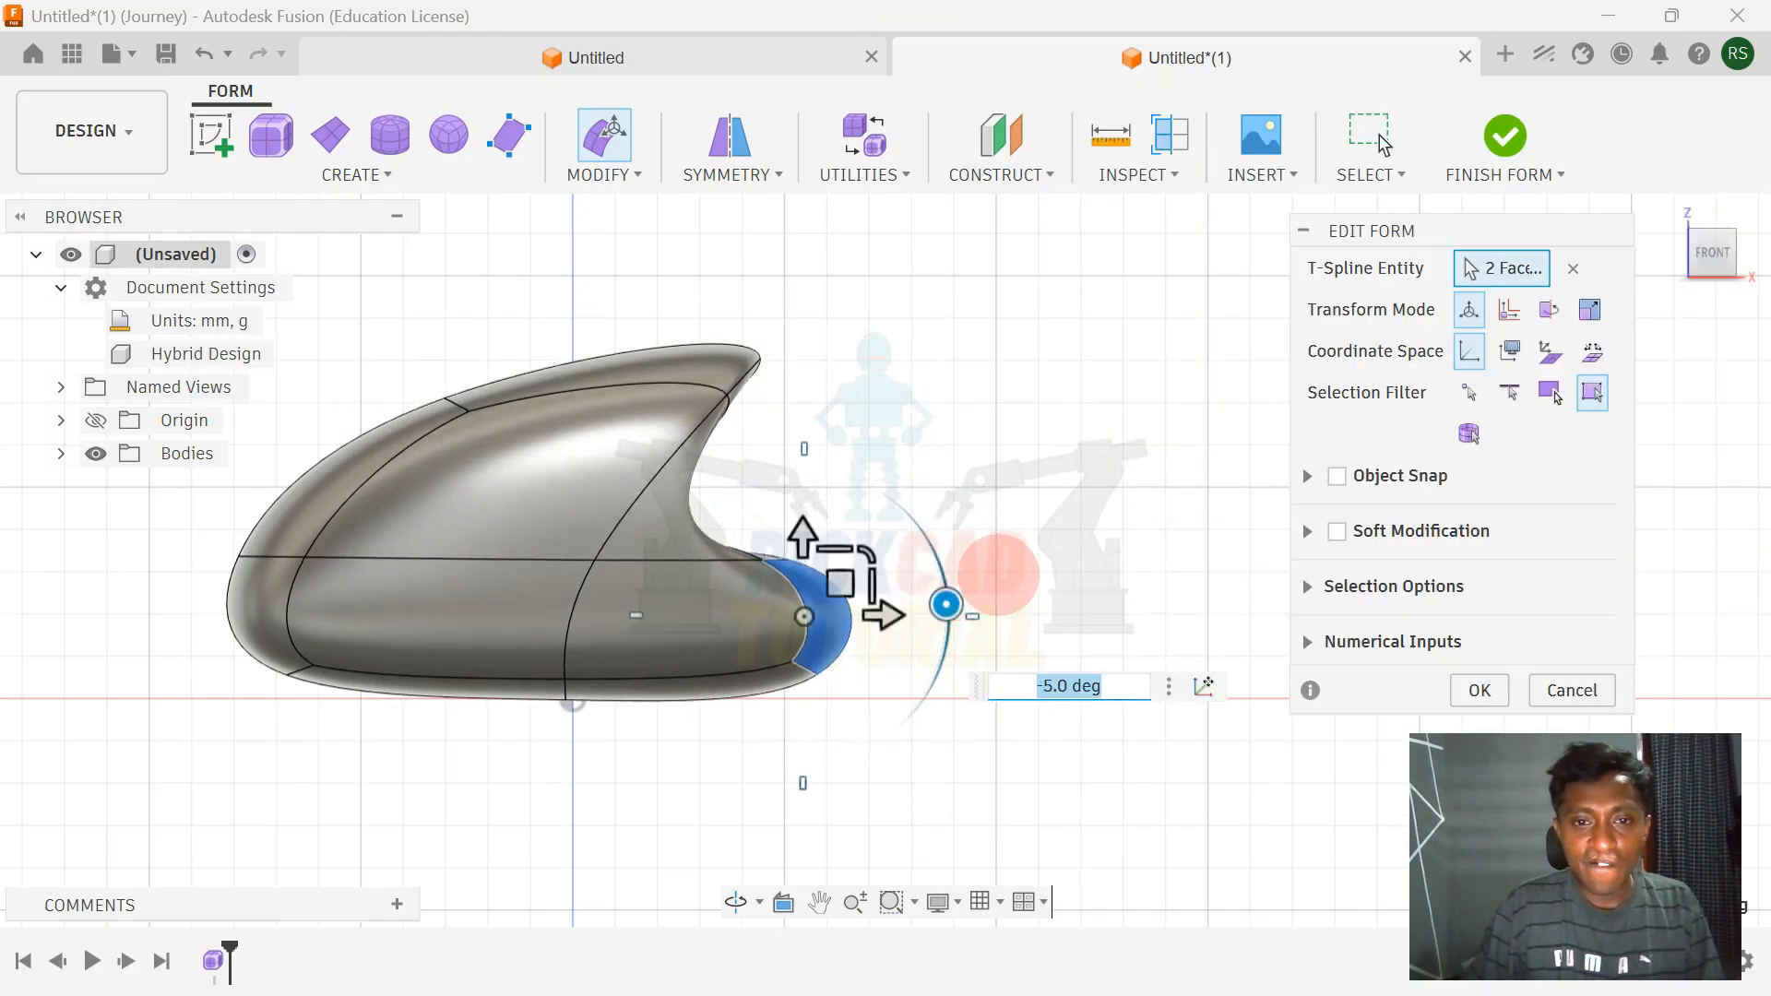
key(alt+Tab)
key(alt+Tab)
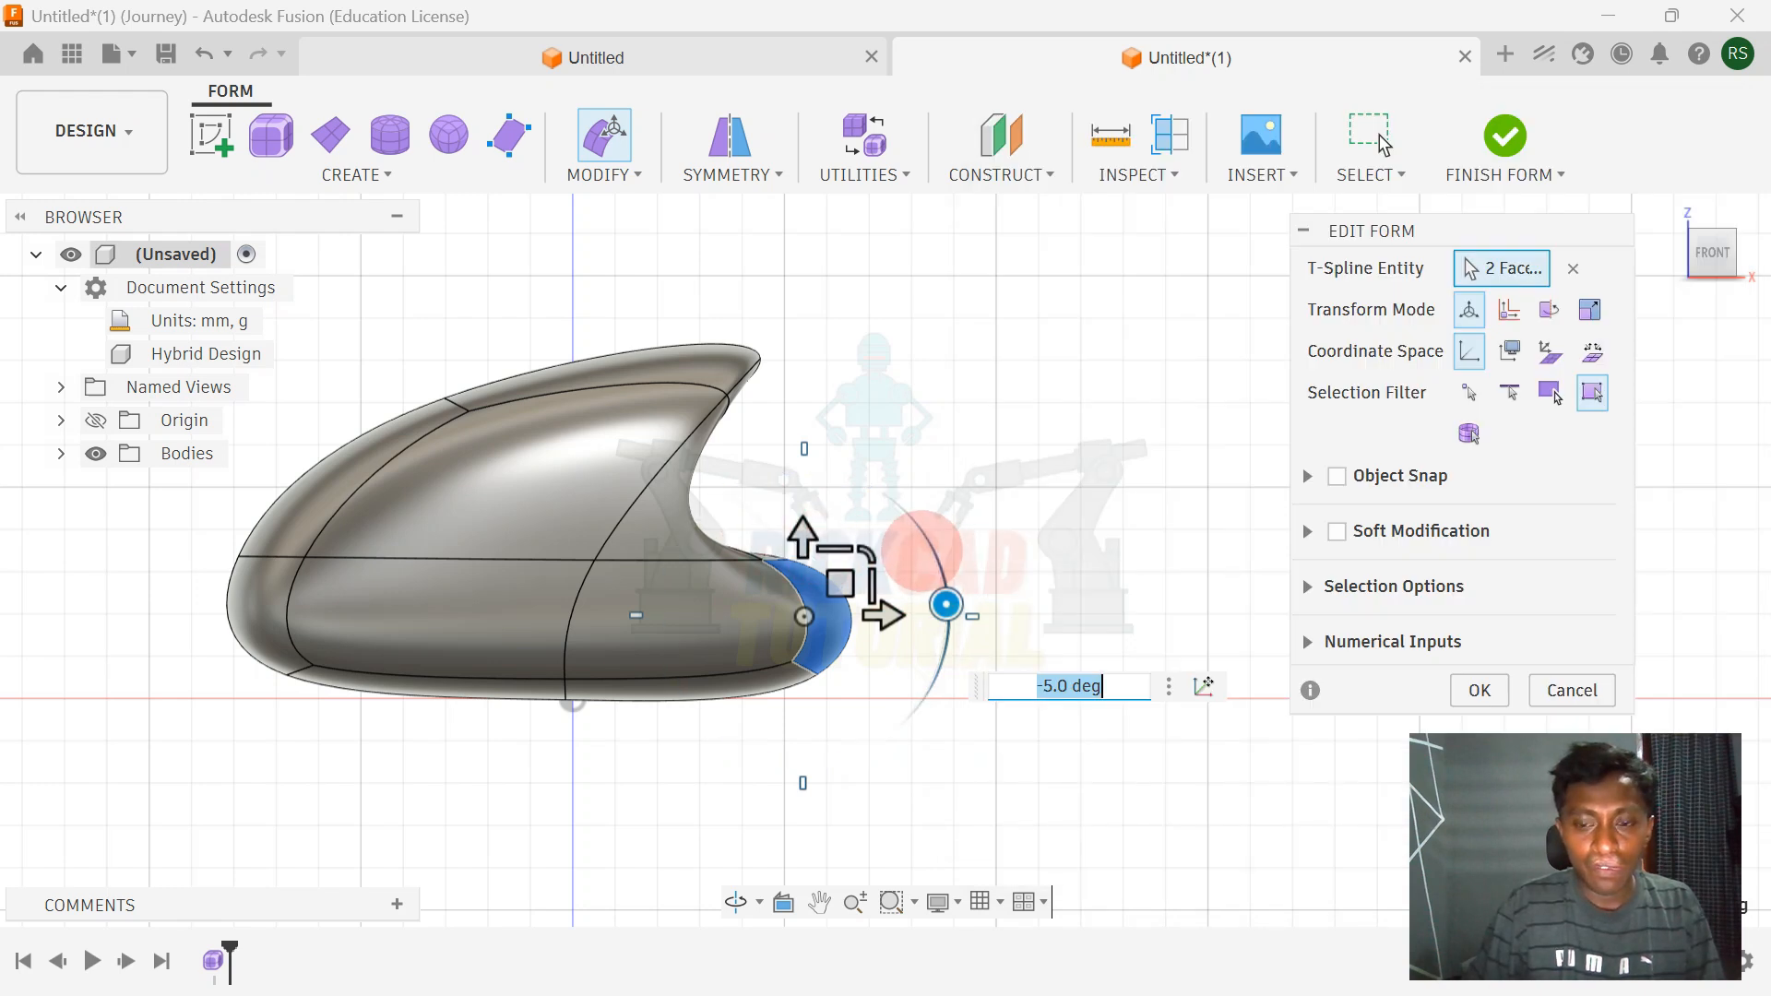
key(Return)
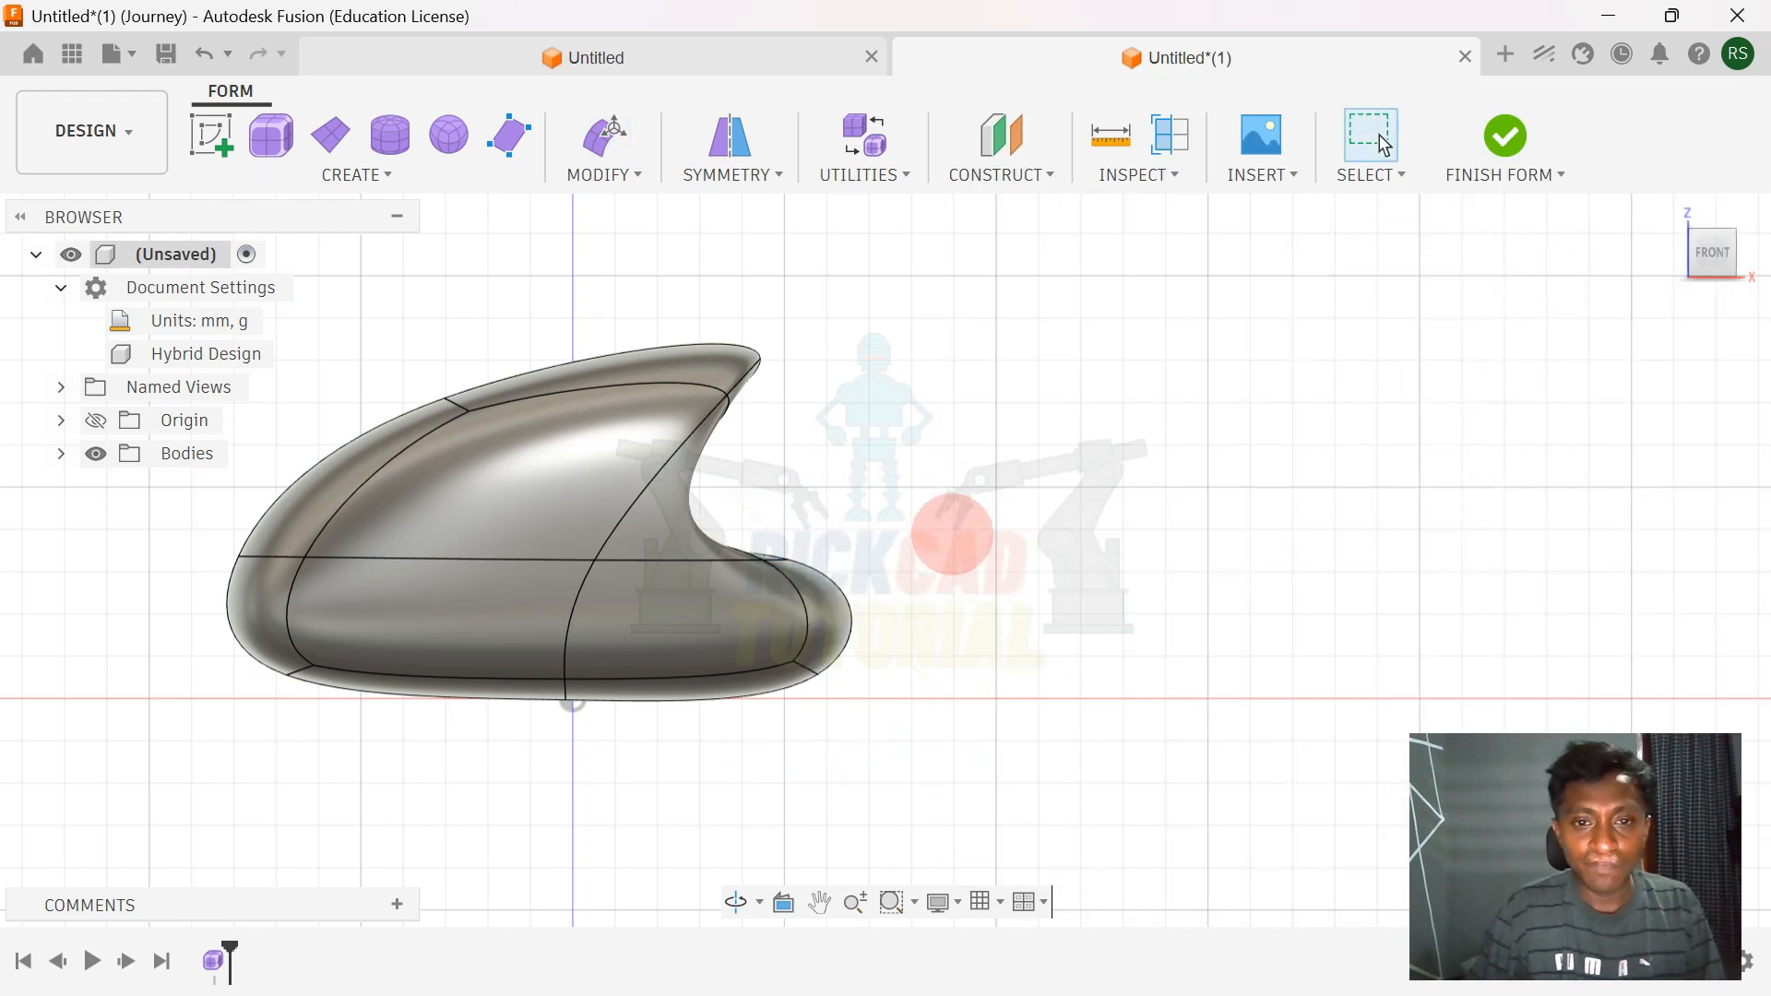
- Compare the reshaped profile with the reference picture and finish the form to convert it into a solid body
key(alt+Tab)
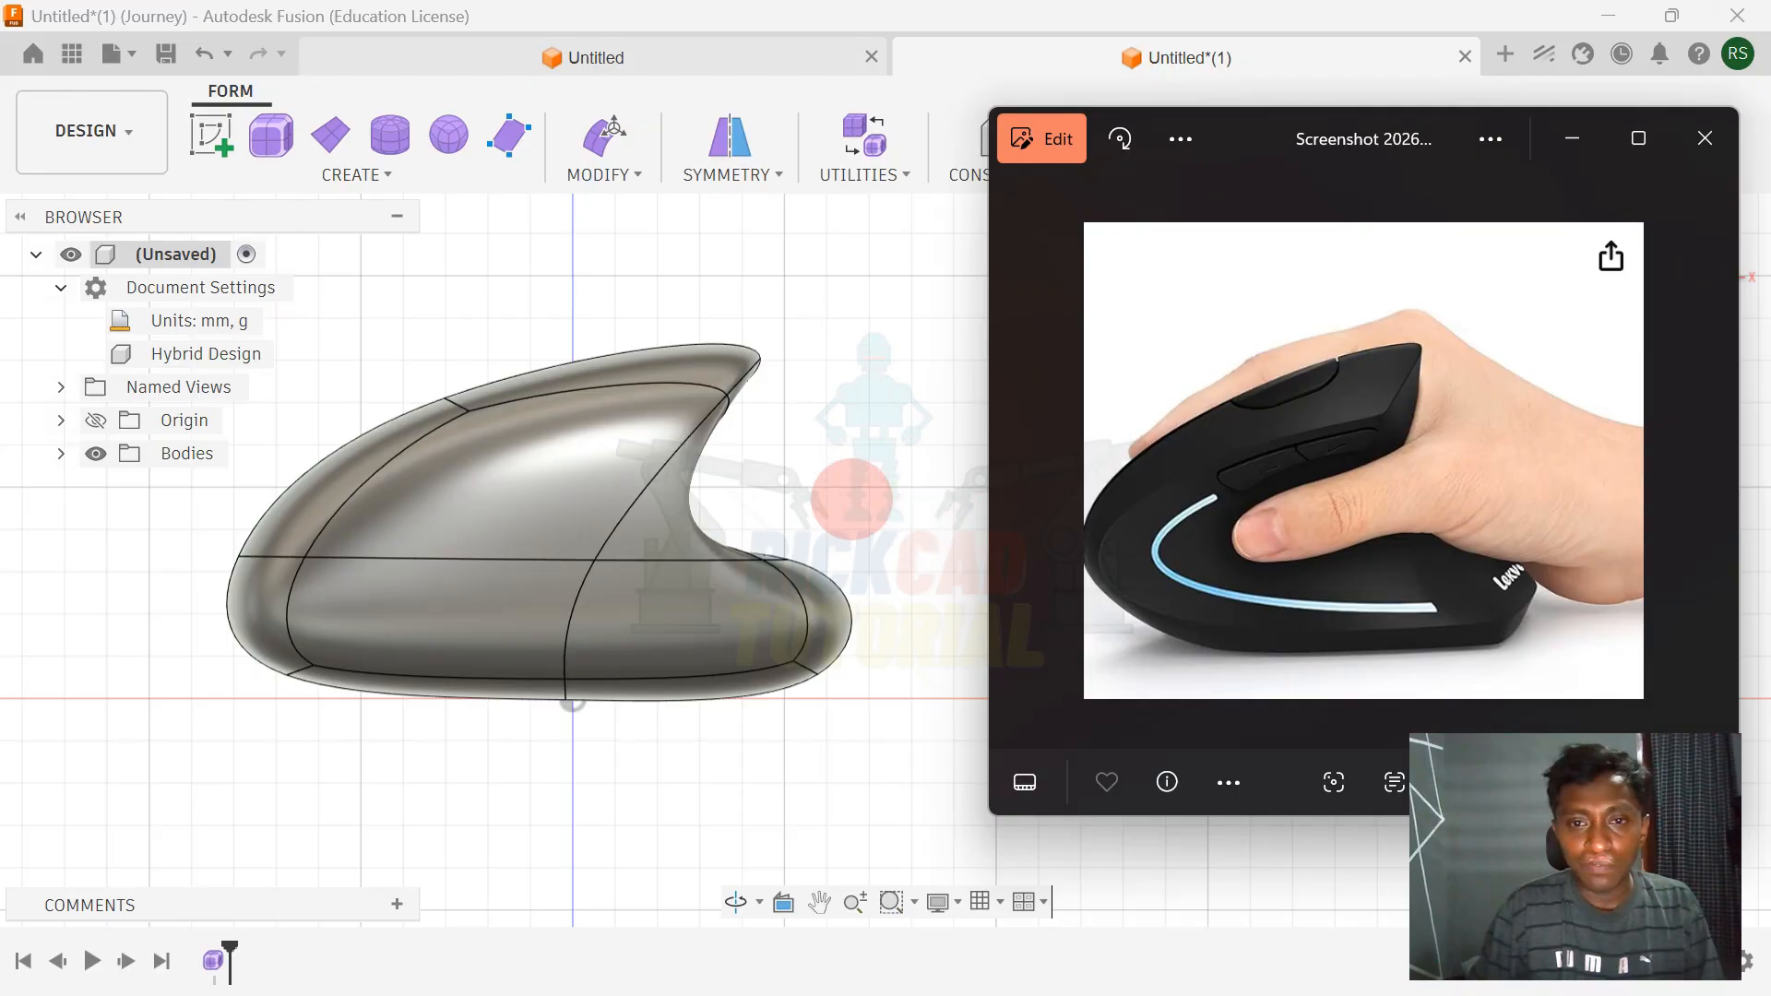
key(alt+Tab)
key(alt+Tab)
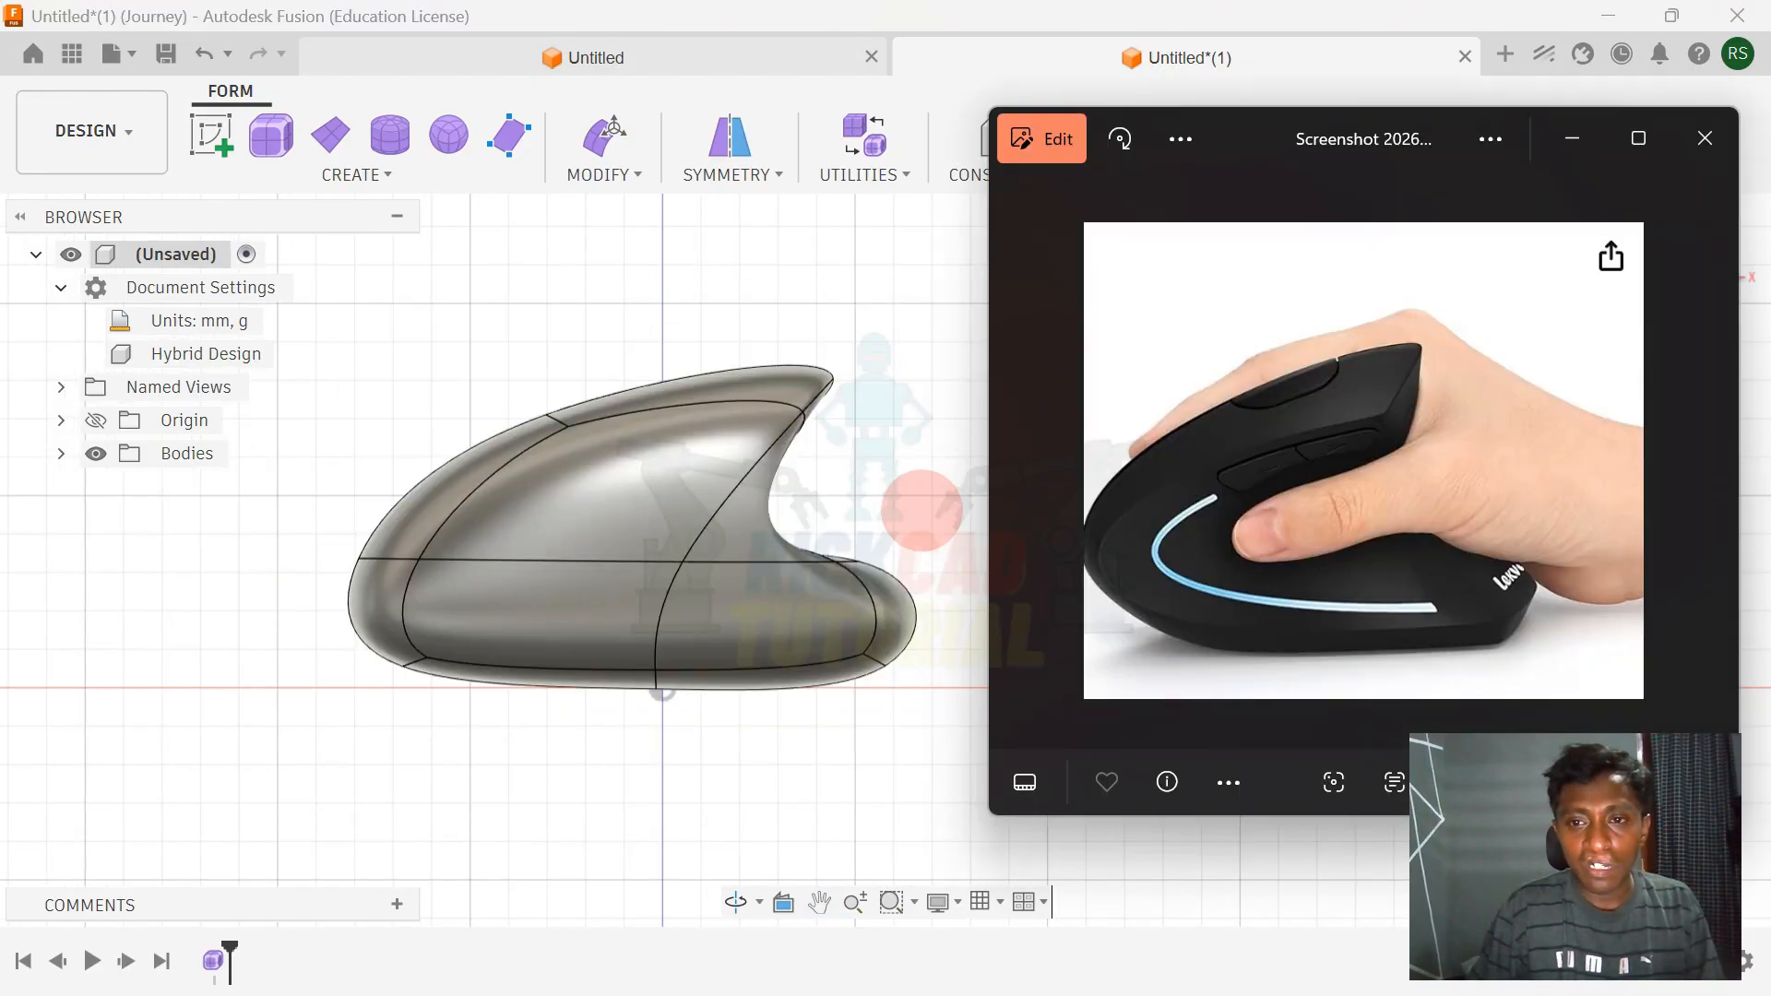
key(alt+Tab)
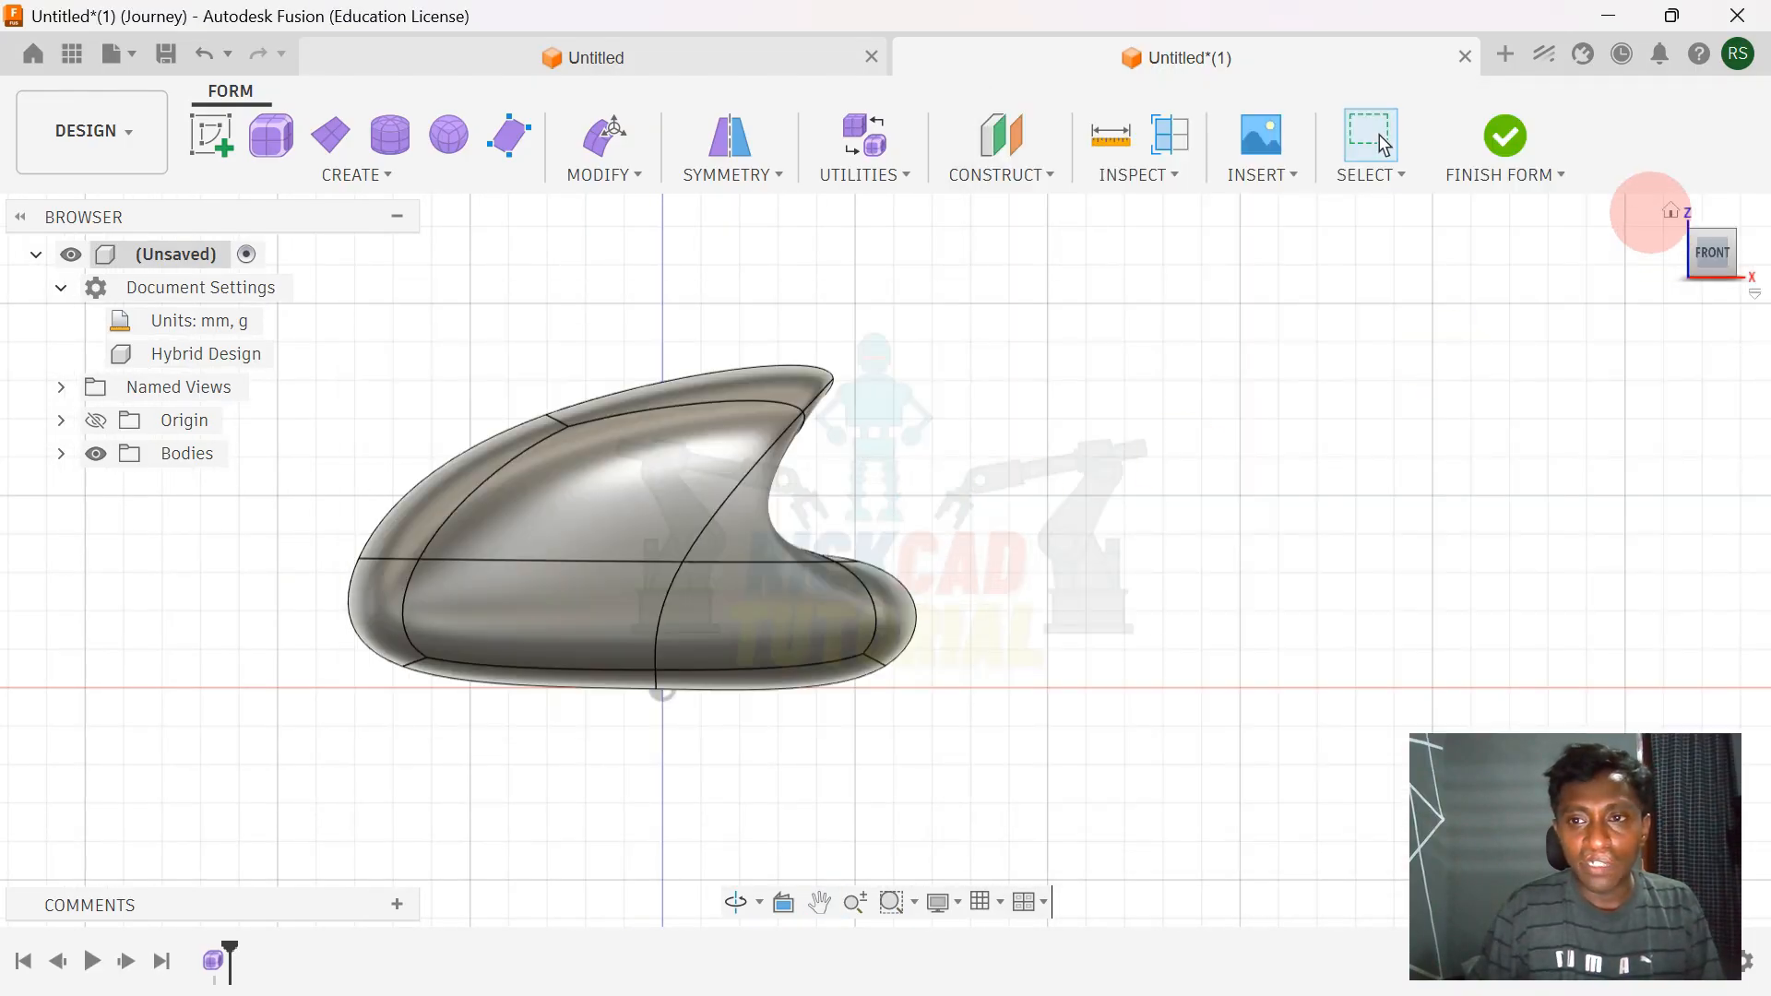
click(1505, 137)
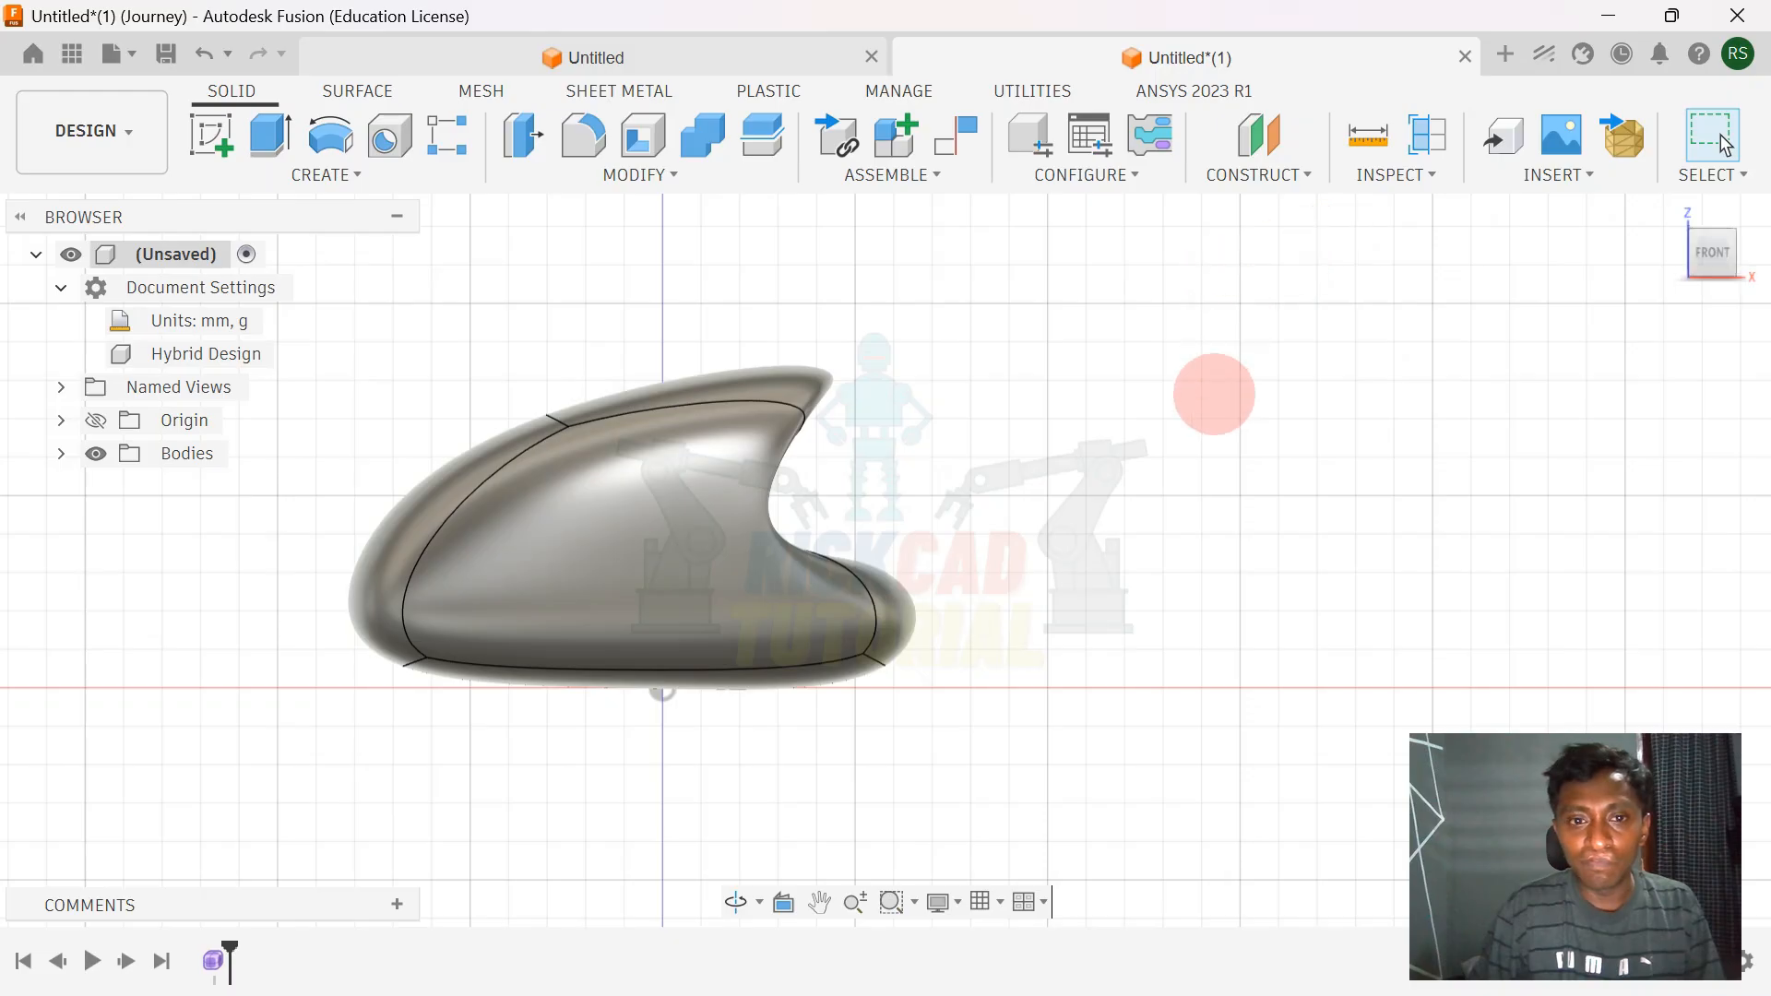
- Examine the finished mouse body from several angles and in the front view against the reference picture
shift+middle_drag(1204, 450, 941, 535)
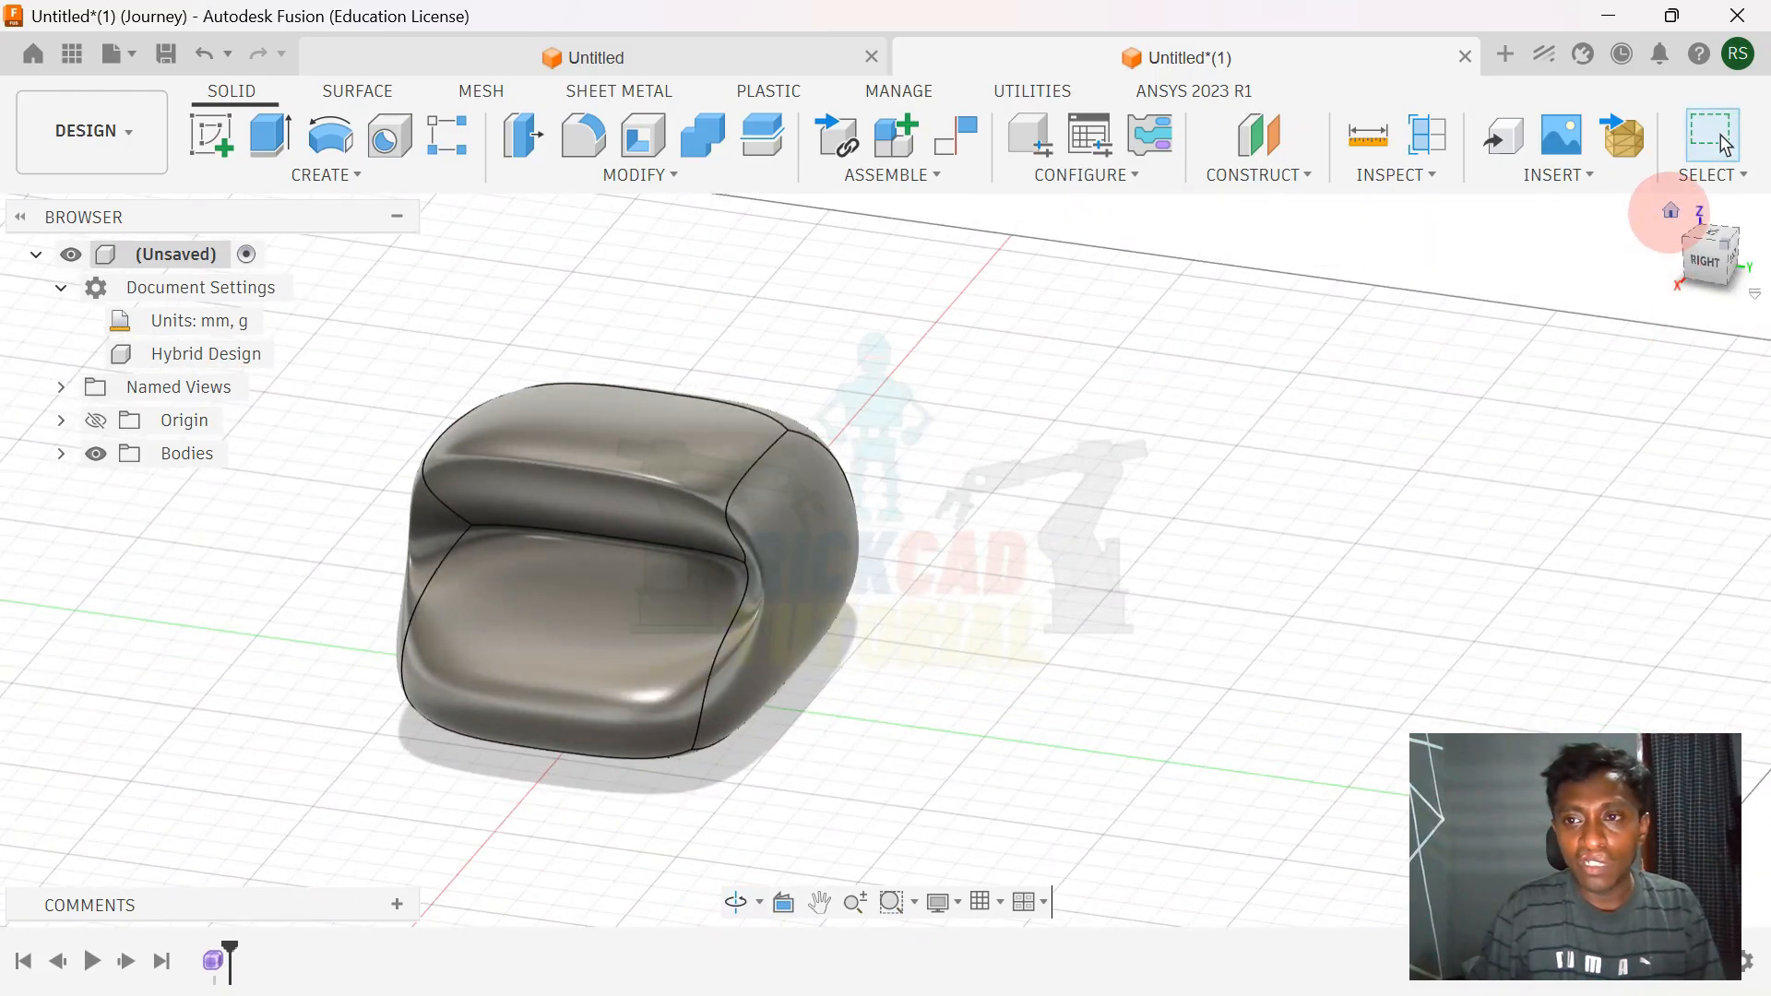
click(1671, 212)
shift+middle_drag(1052, 489, 1478, 366)
click(1667, 209)
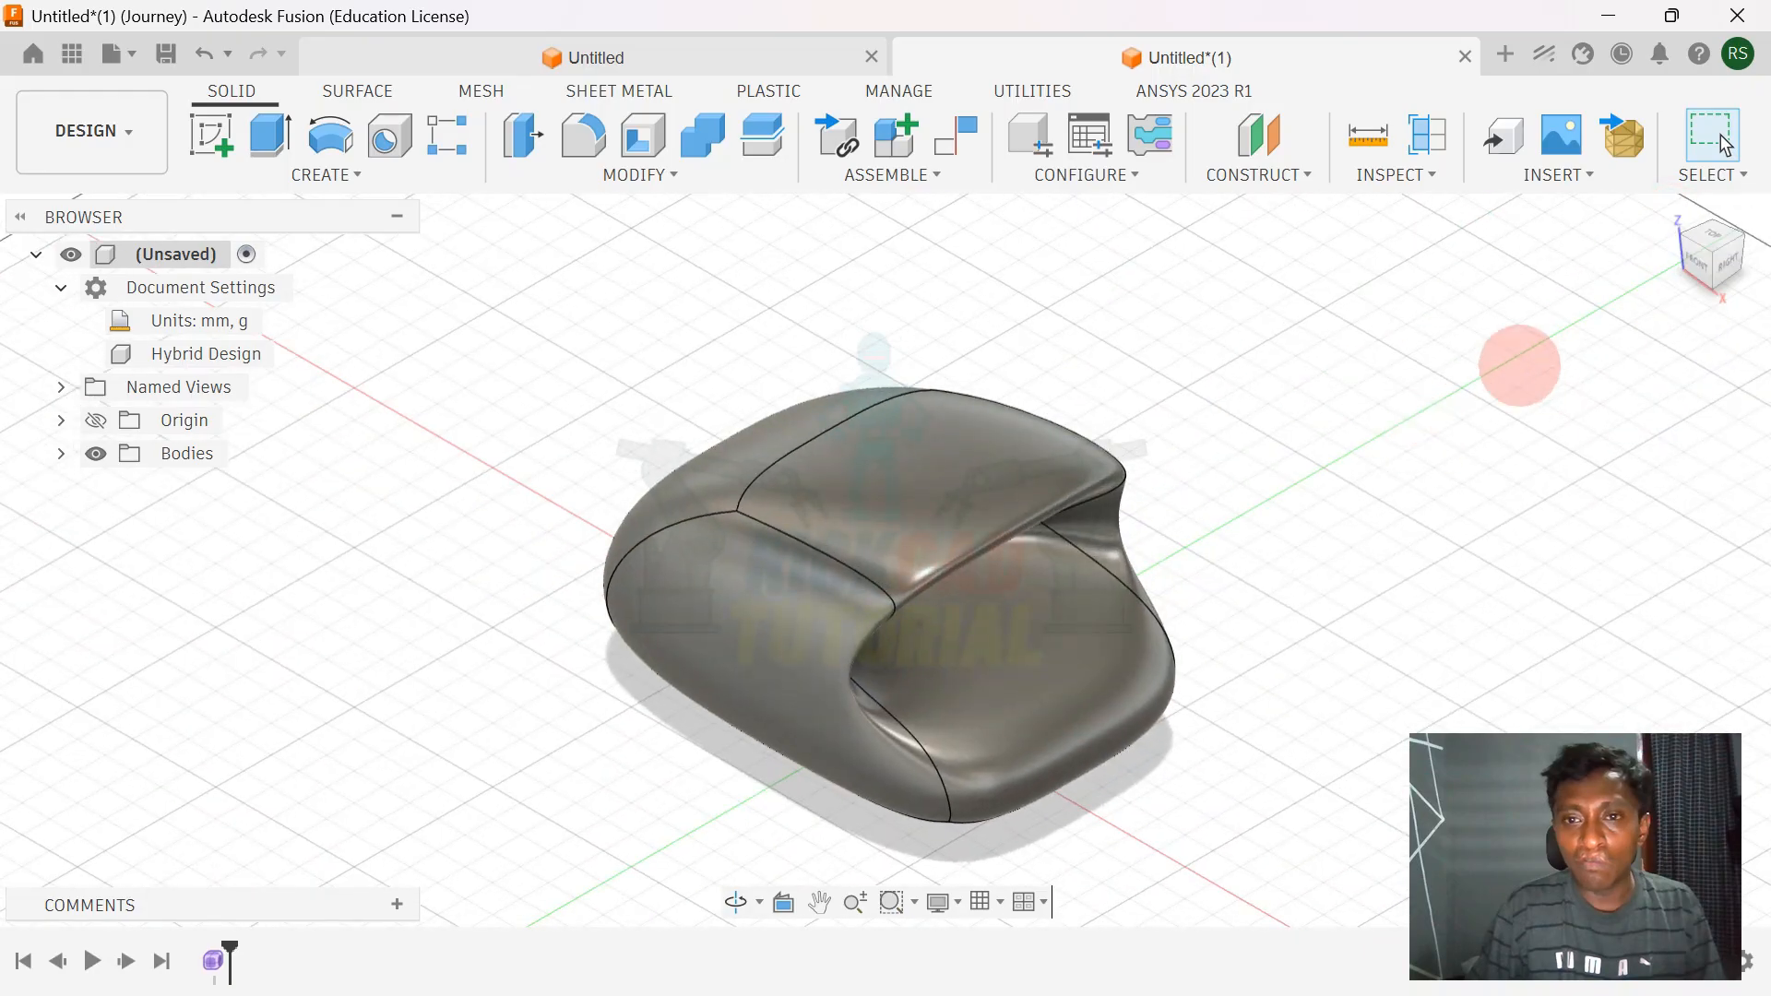
shift+middle_drag(1356, 441, 1550, 376)
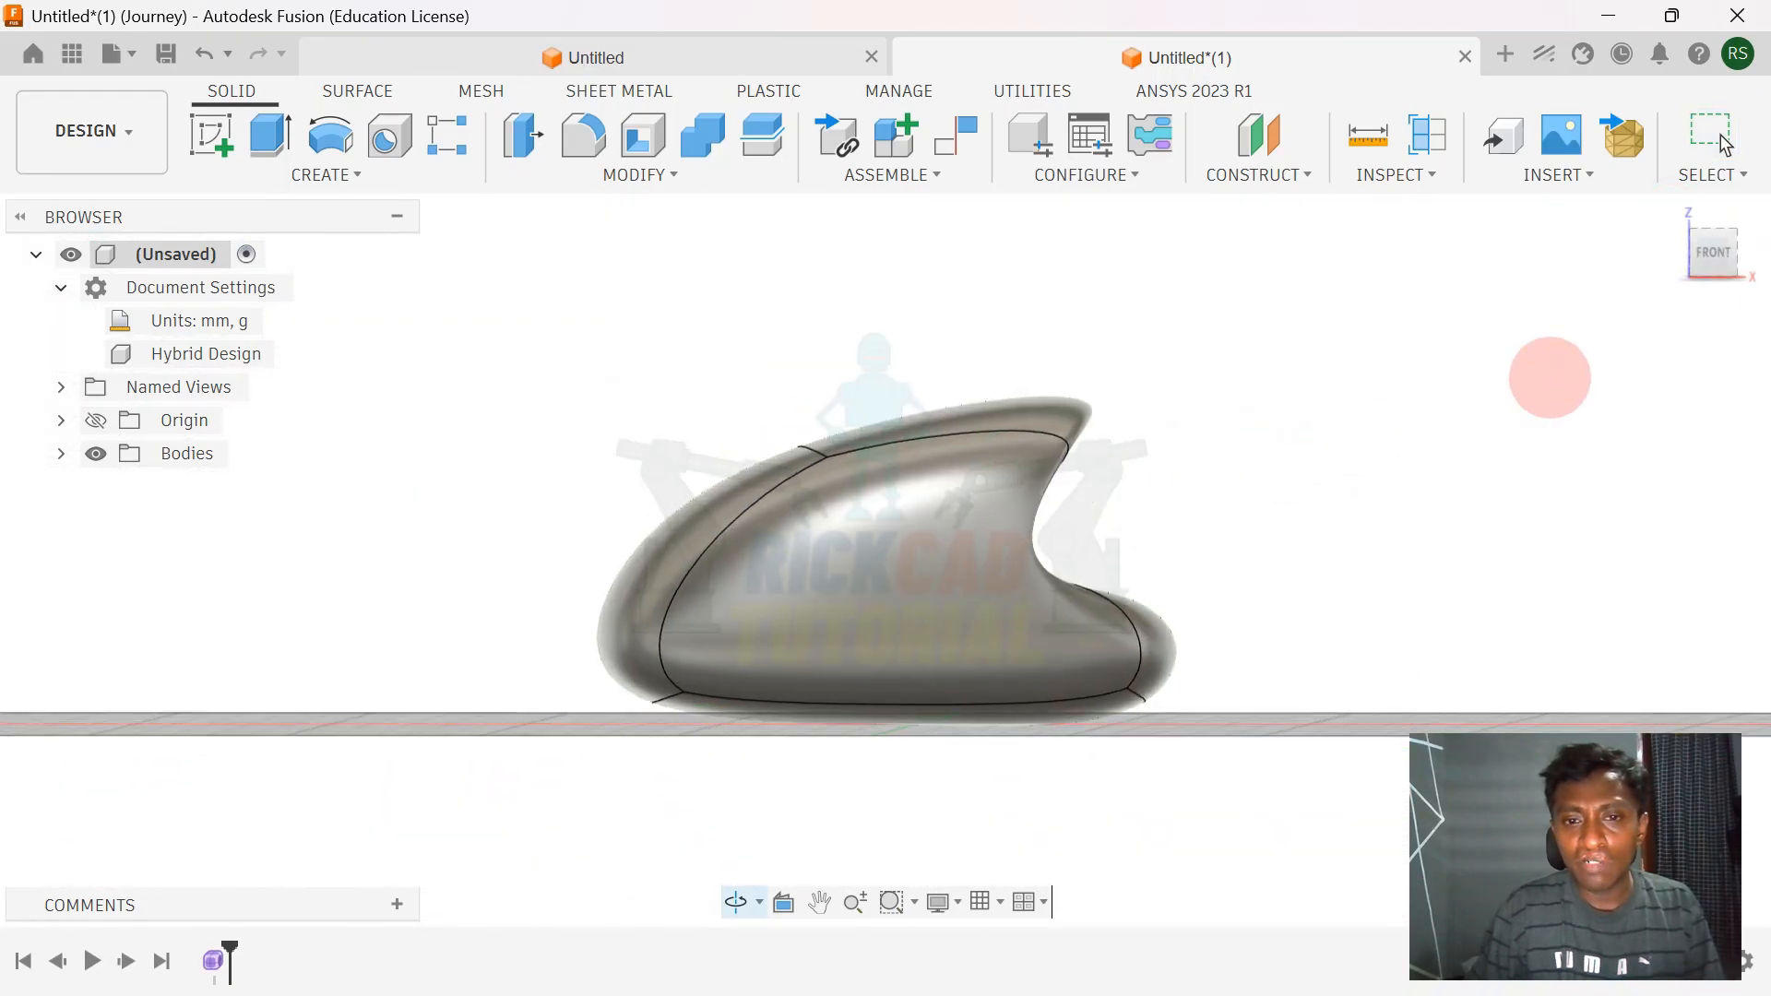
click(1718, 251)
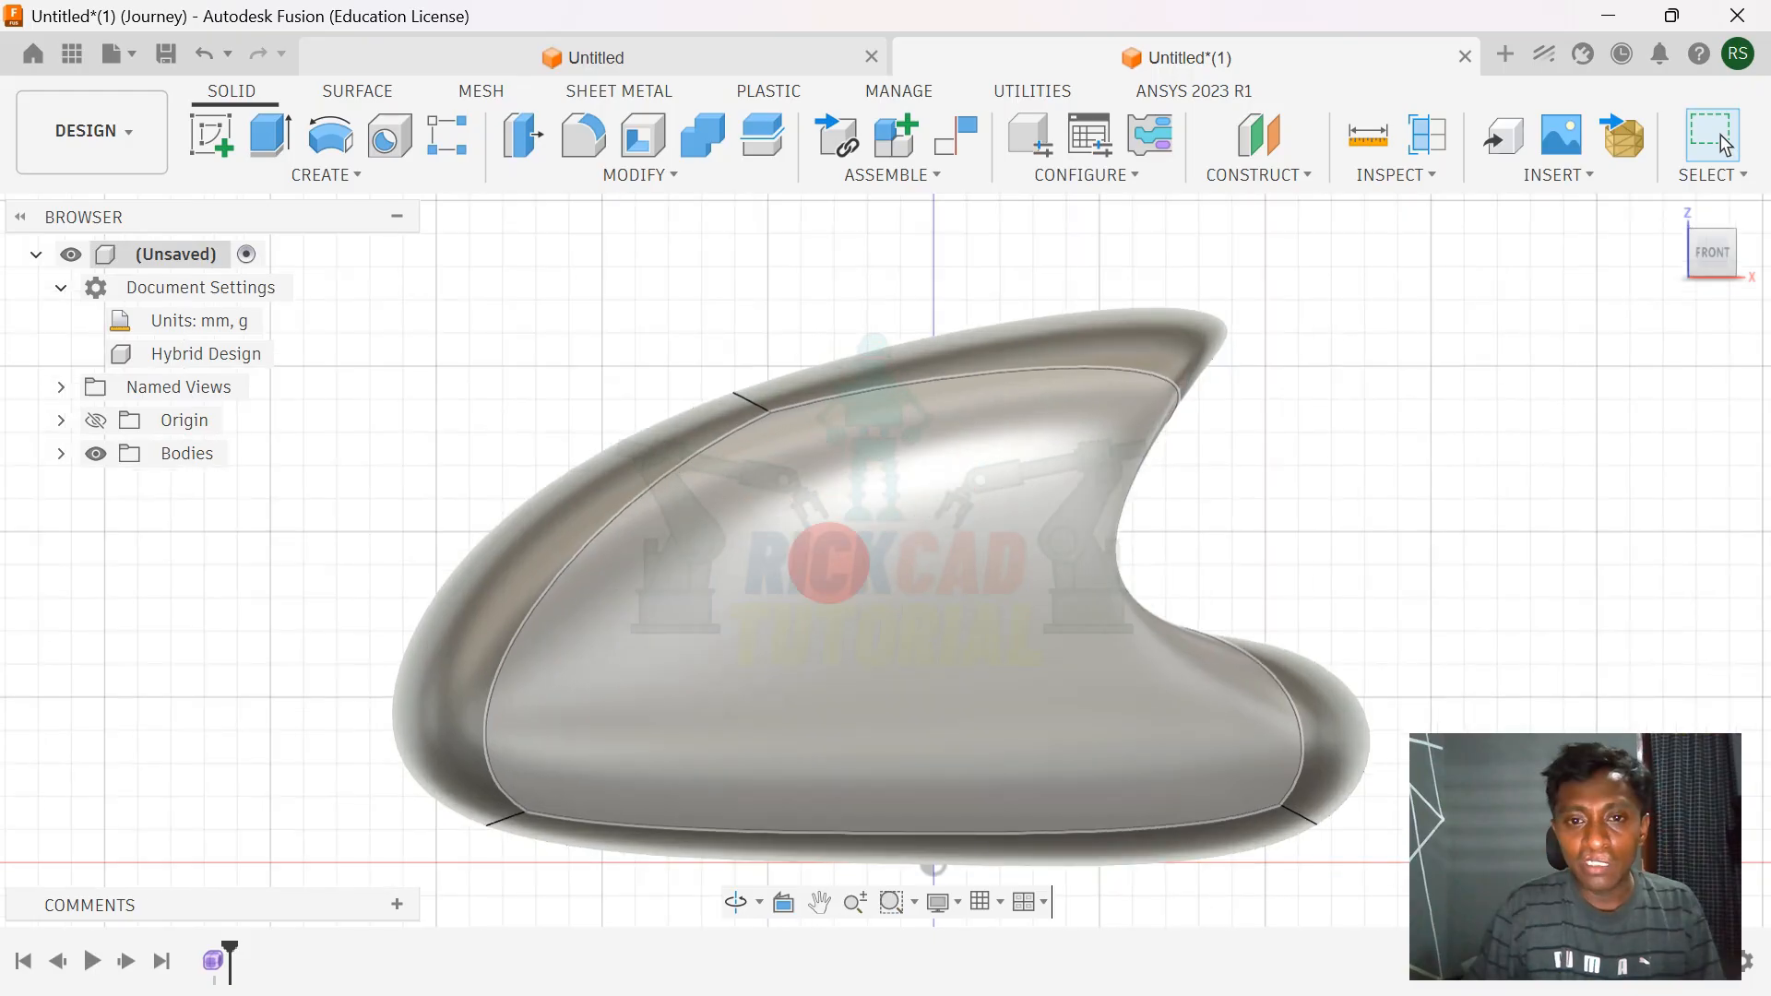
key(alt+Tab)
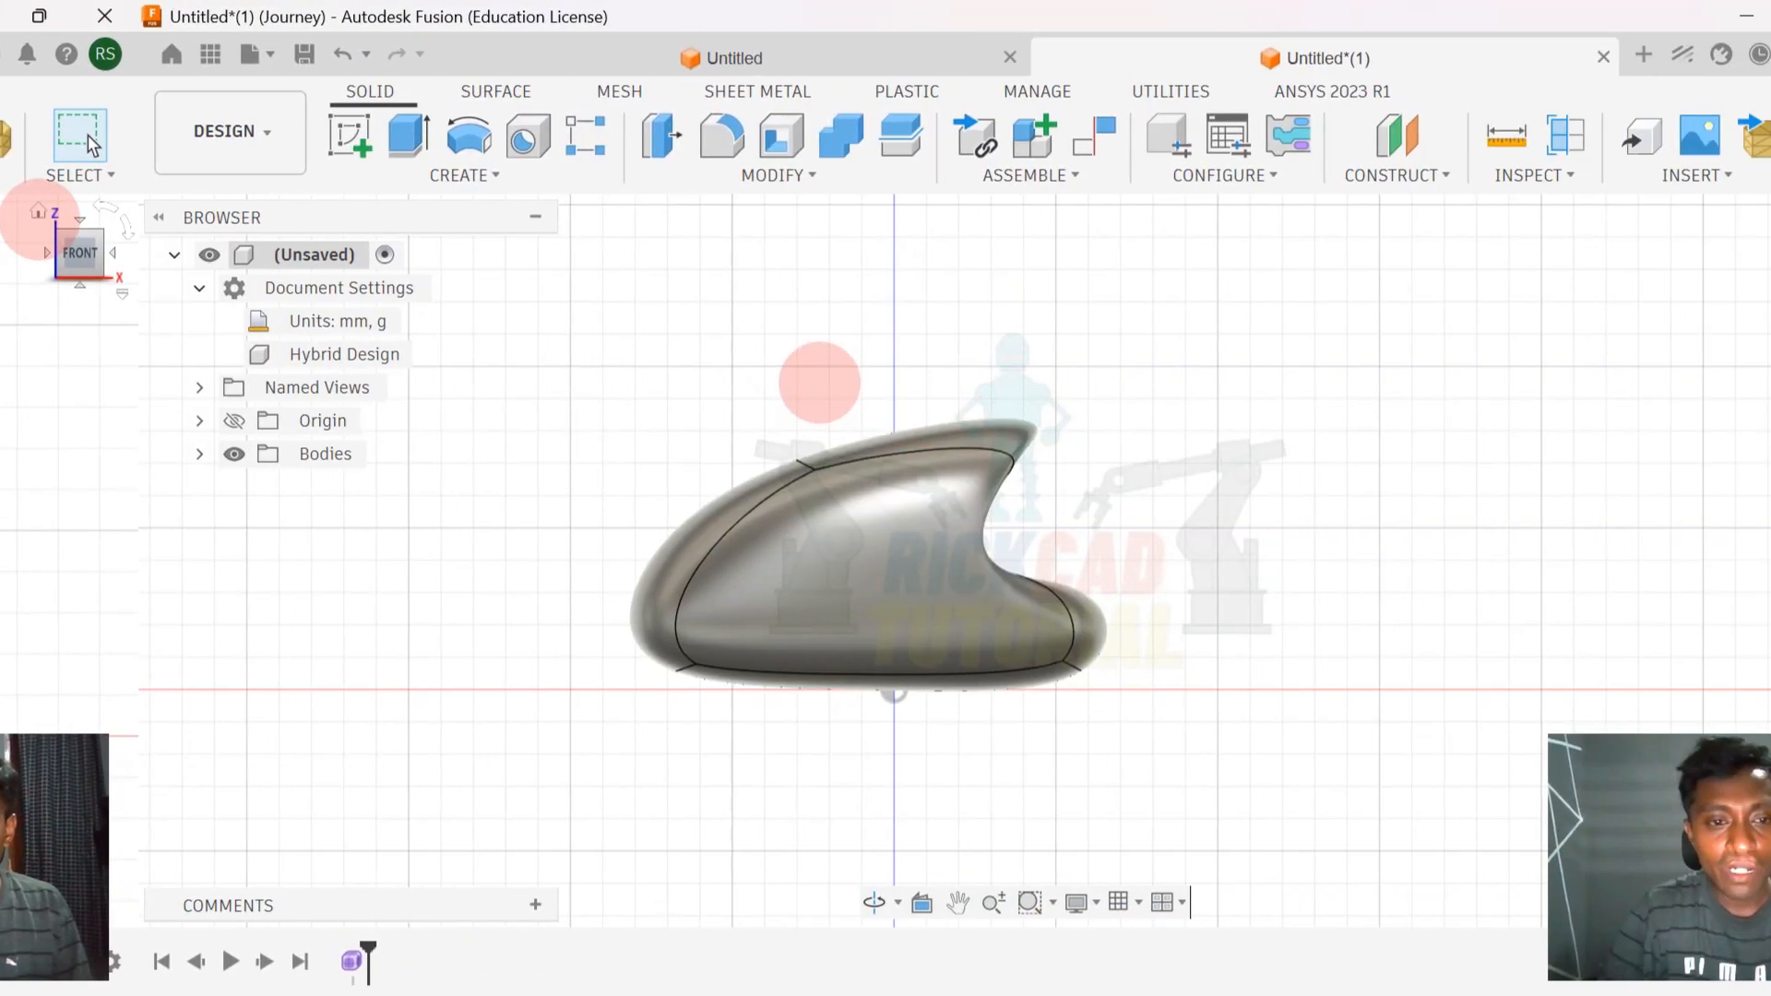
- Reopen the finished form feature for editing in the front view
shift+middle_drag(700, 395, 699, 440)
shift+middle_drag(797, 469, 811, 427)
click(1702, 258)
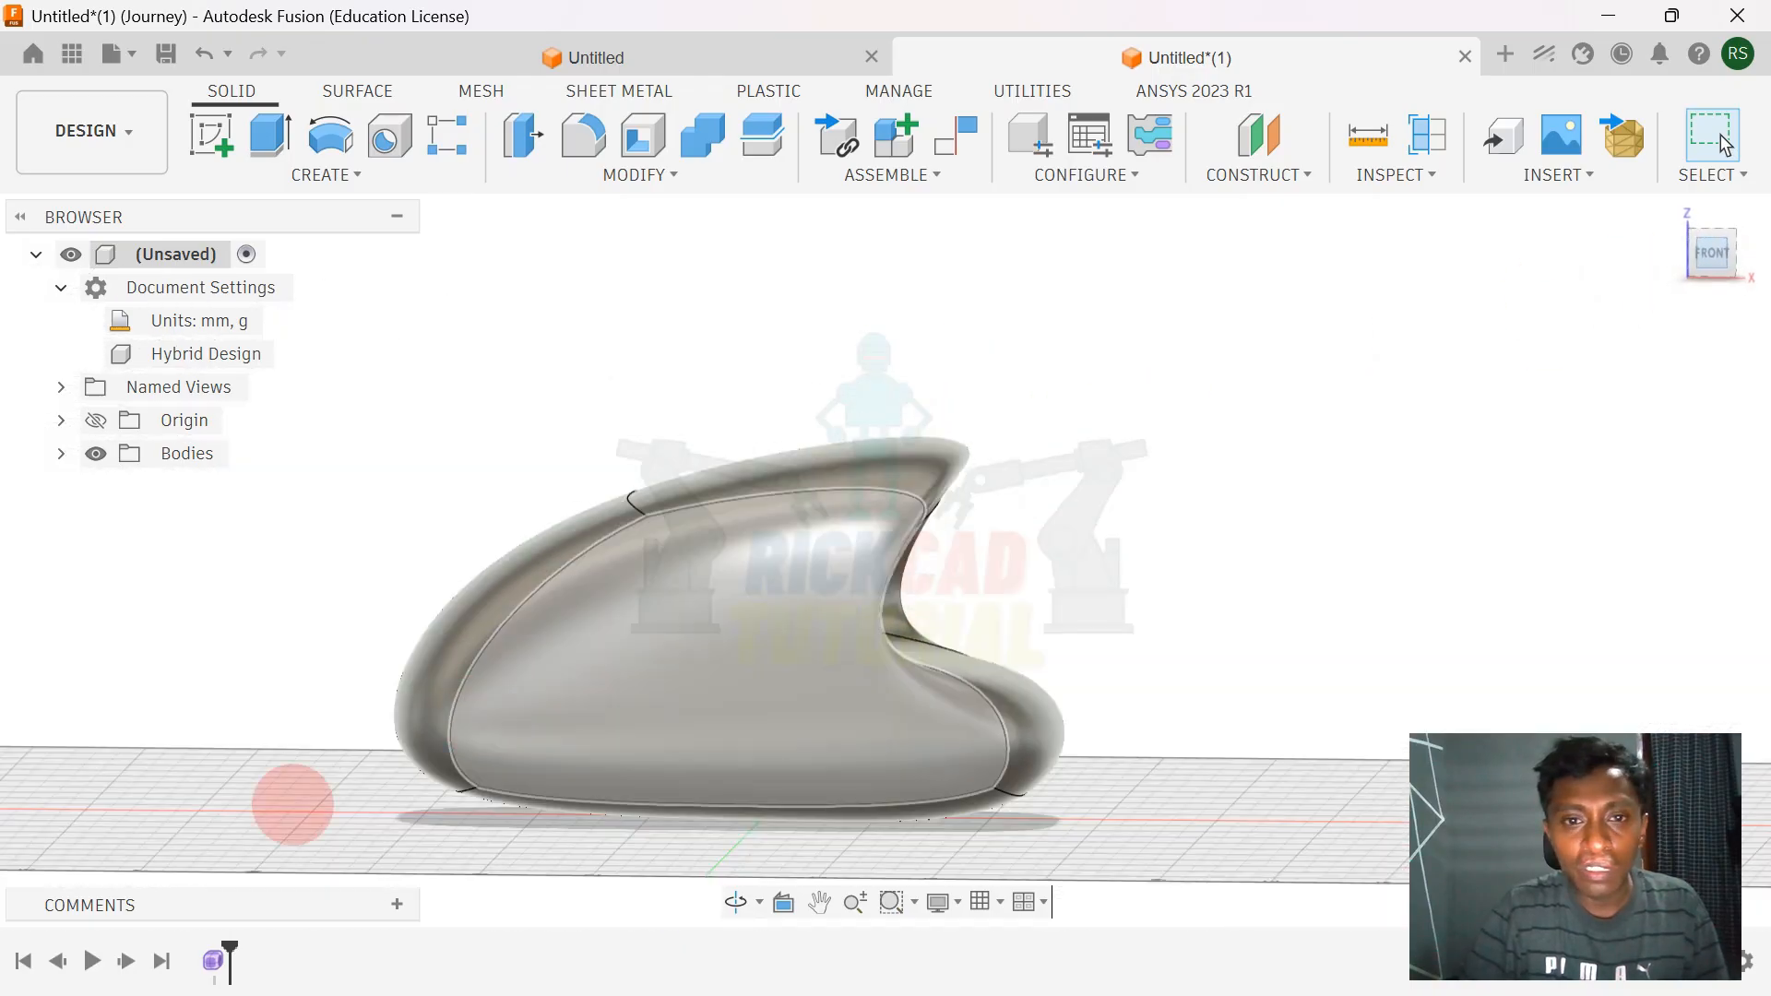
click(214, 959)
double_click(214, 959)
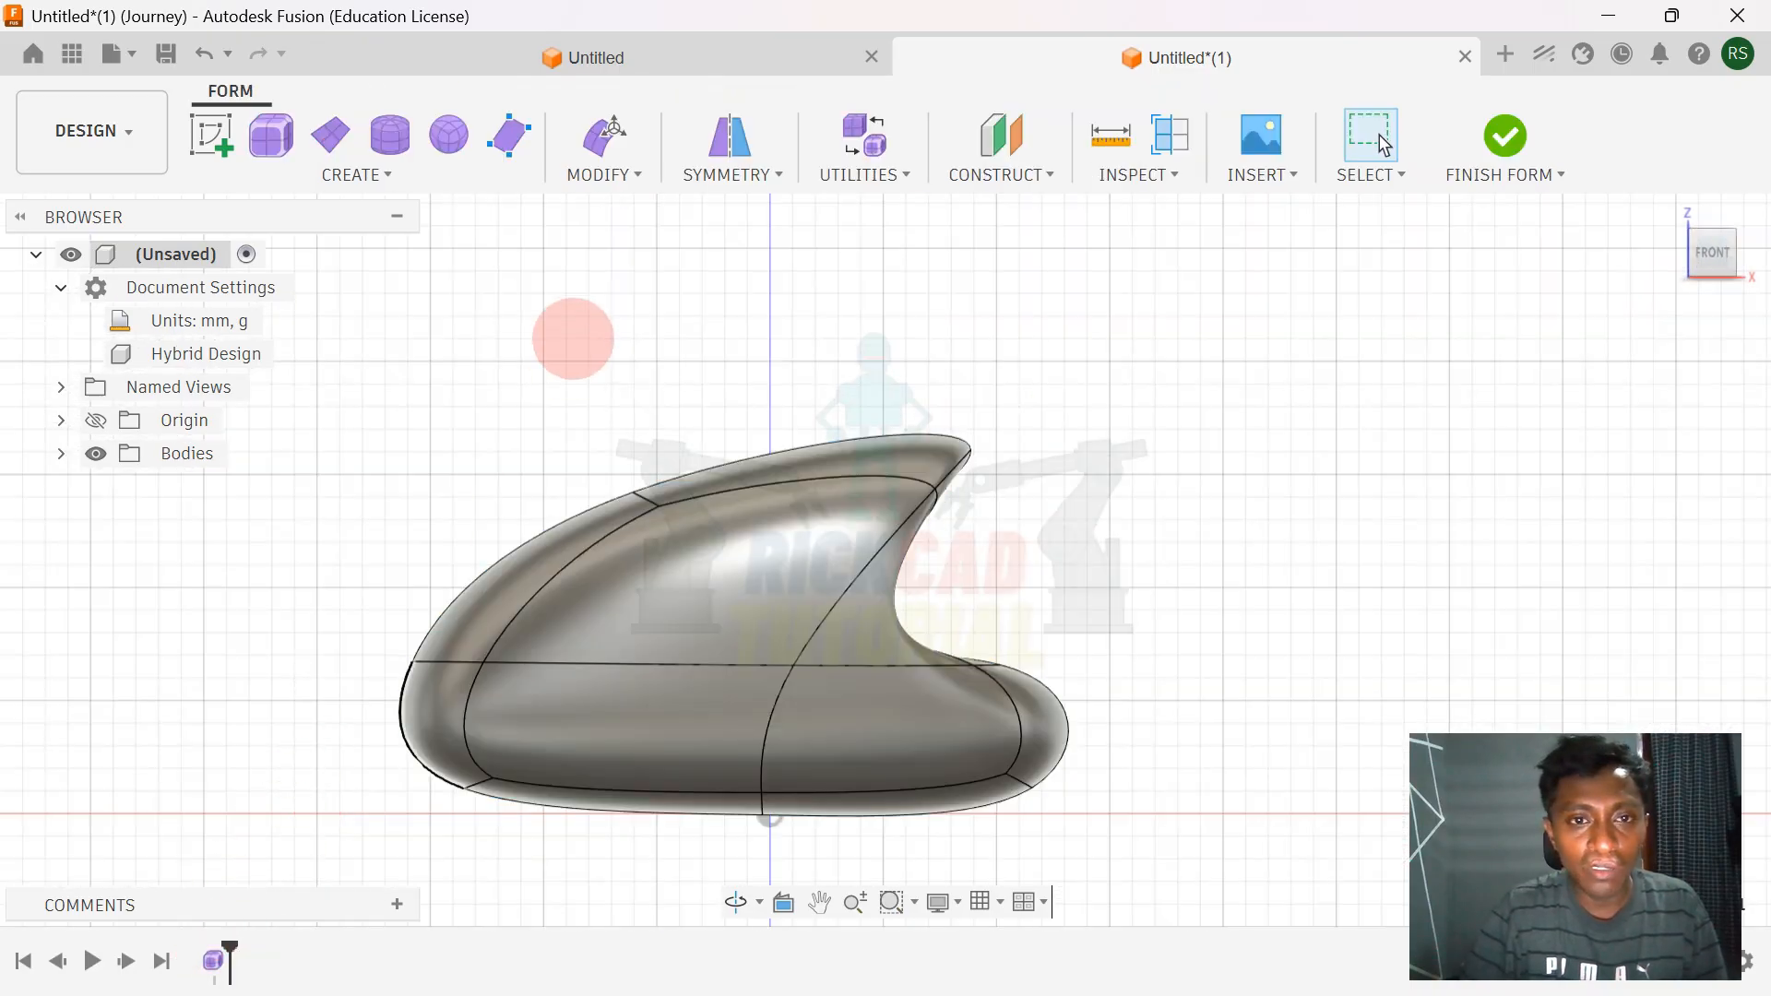
- Scale the two upper faces behind the pointed tip by about 1.58 along Z in the front view
click(607, 147)
shift+middle_drag(843, 308, 810, 384)
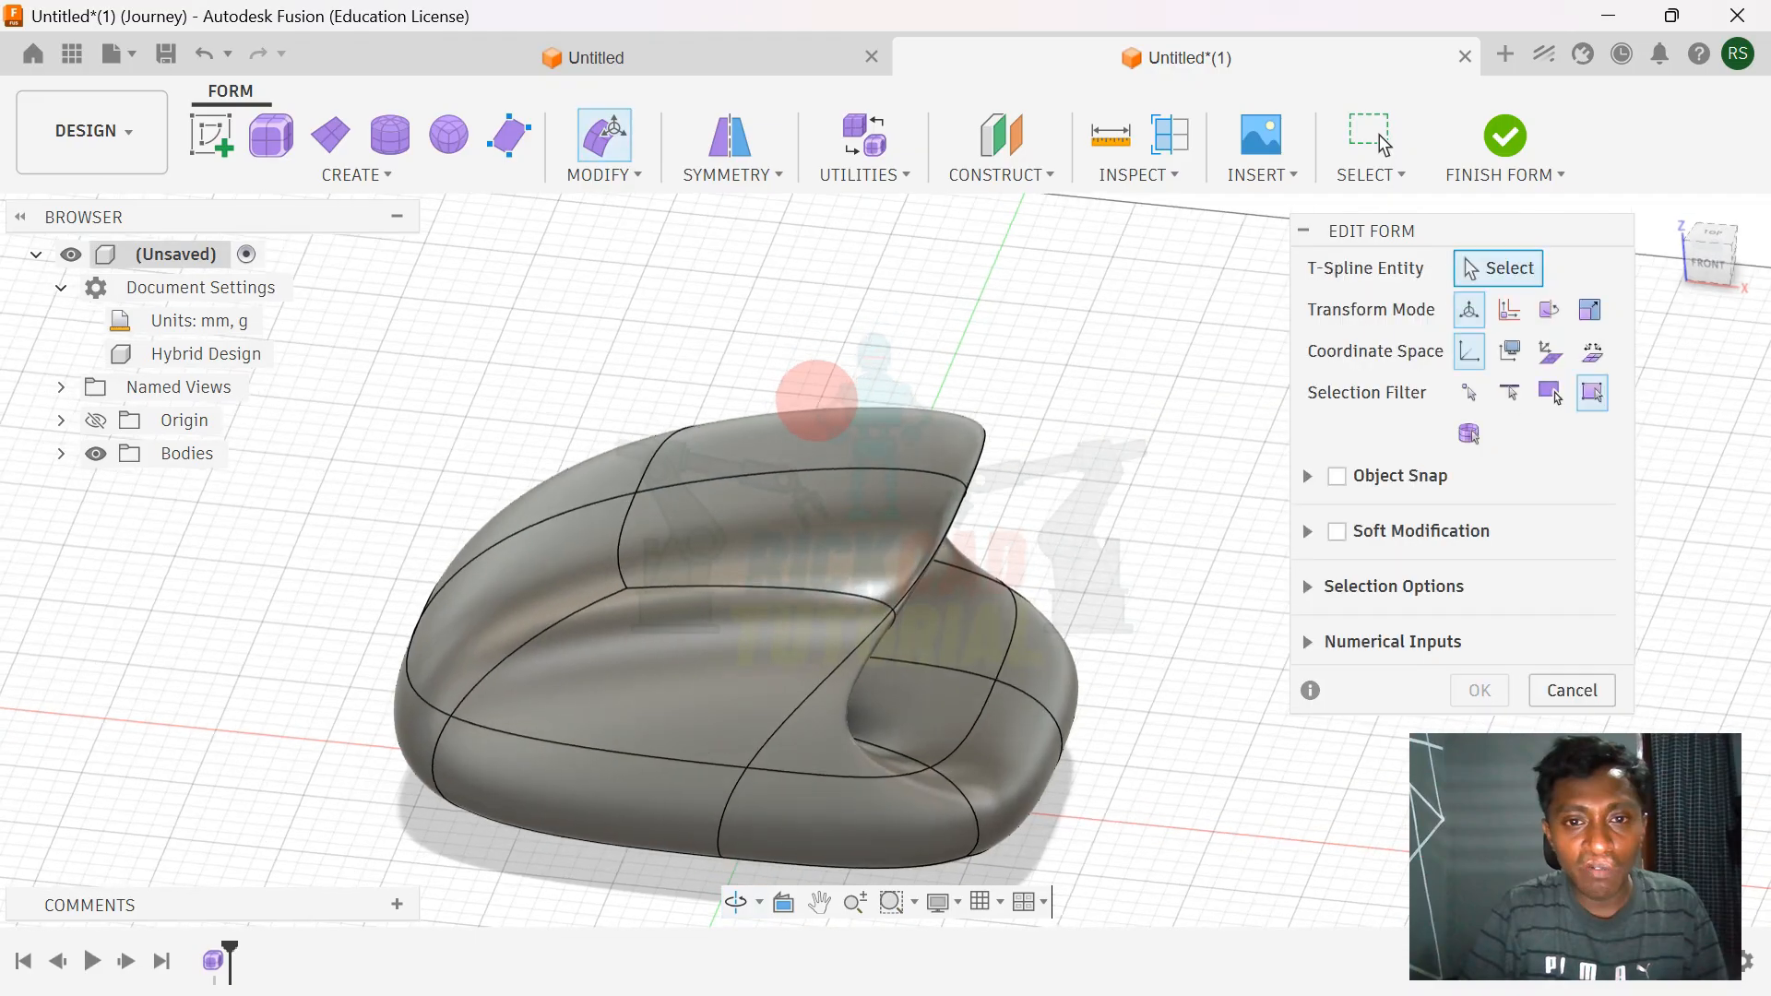
click(788, 438)
shift+click(712, 440)
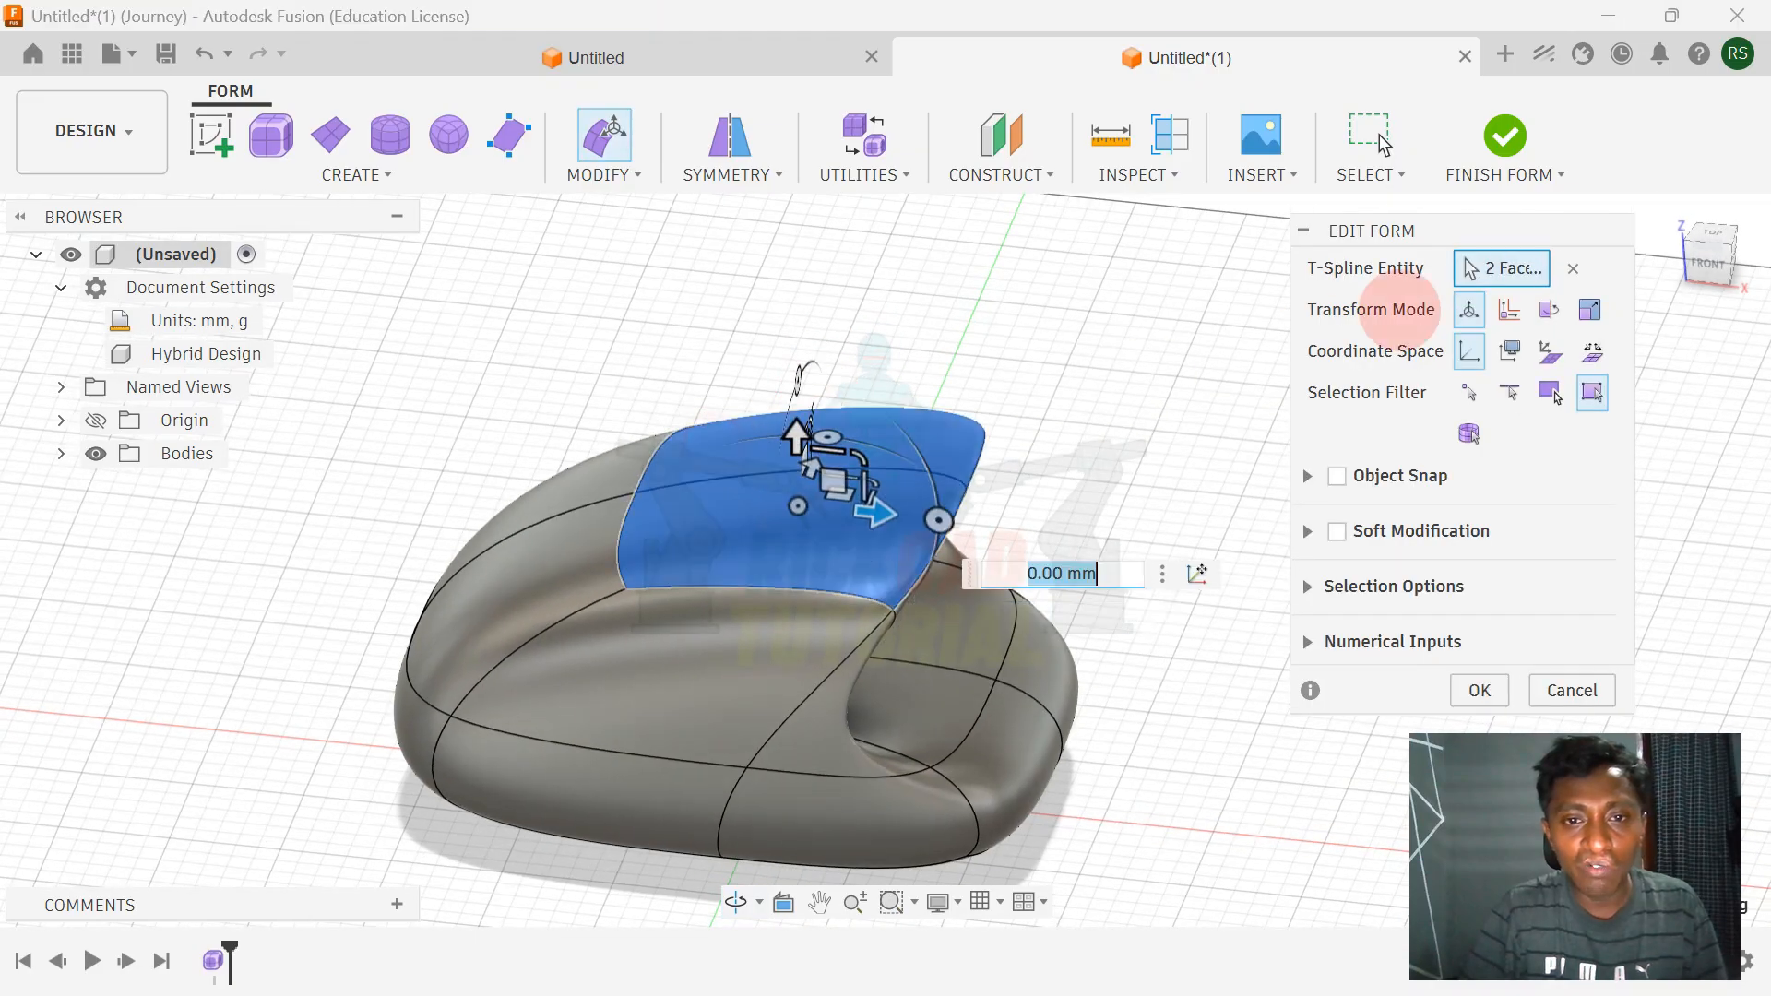
click(1705, 263)
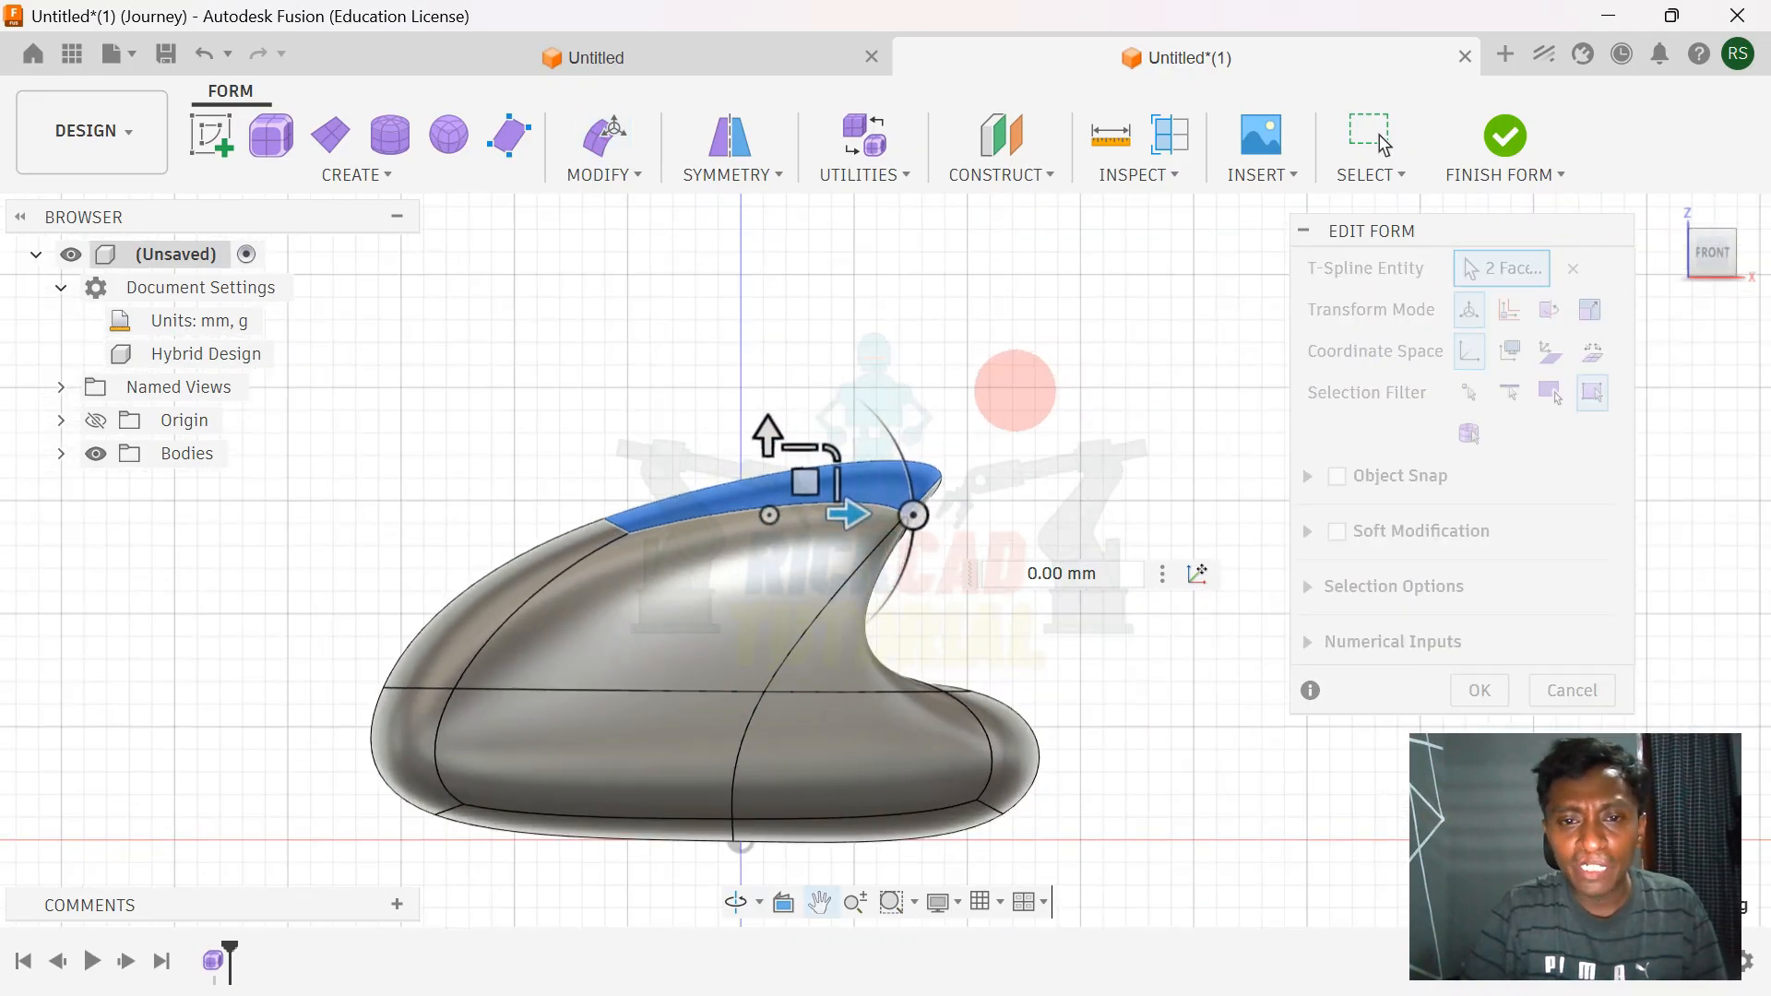
drag(773, 459, 771, 436)
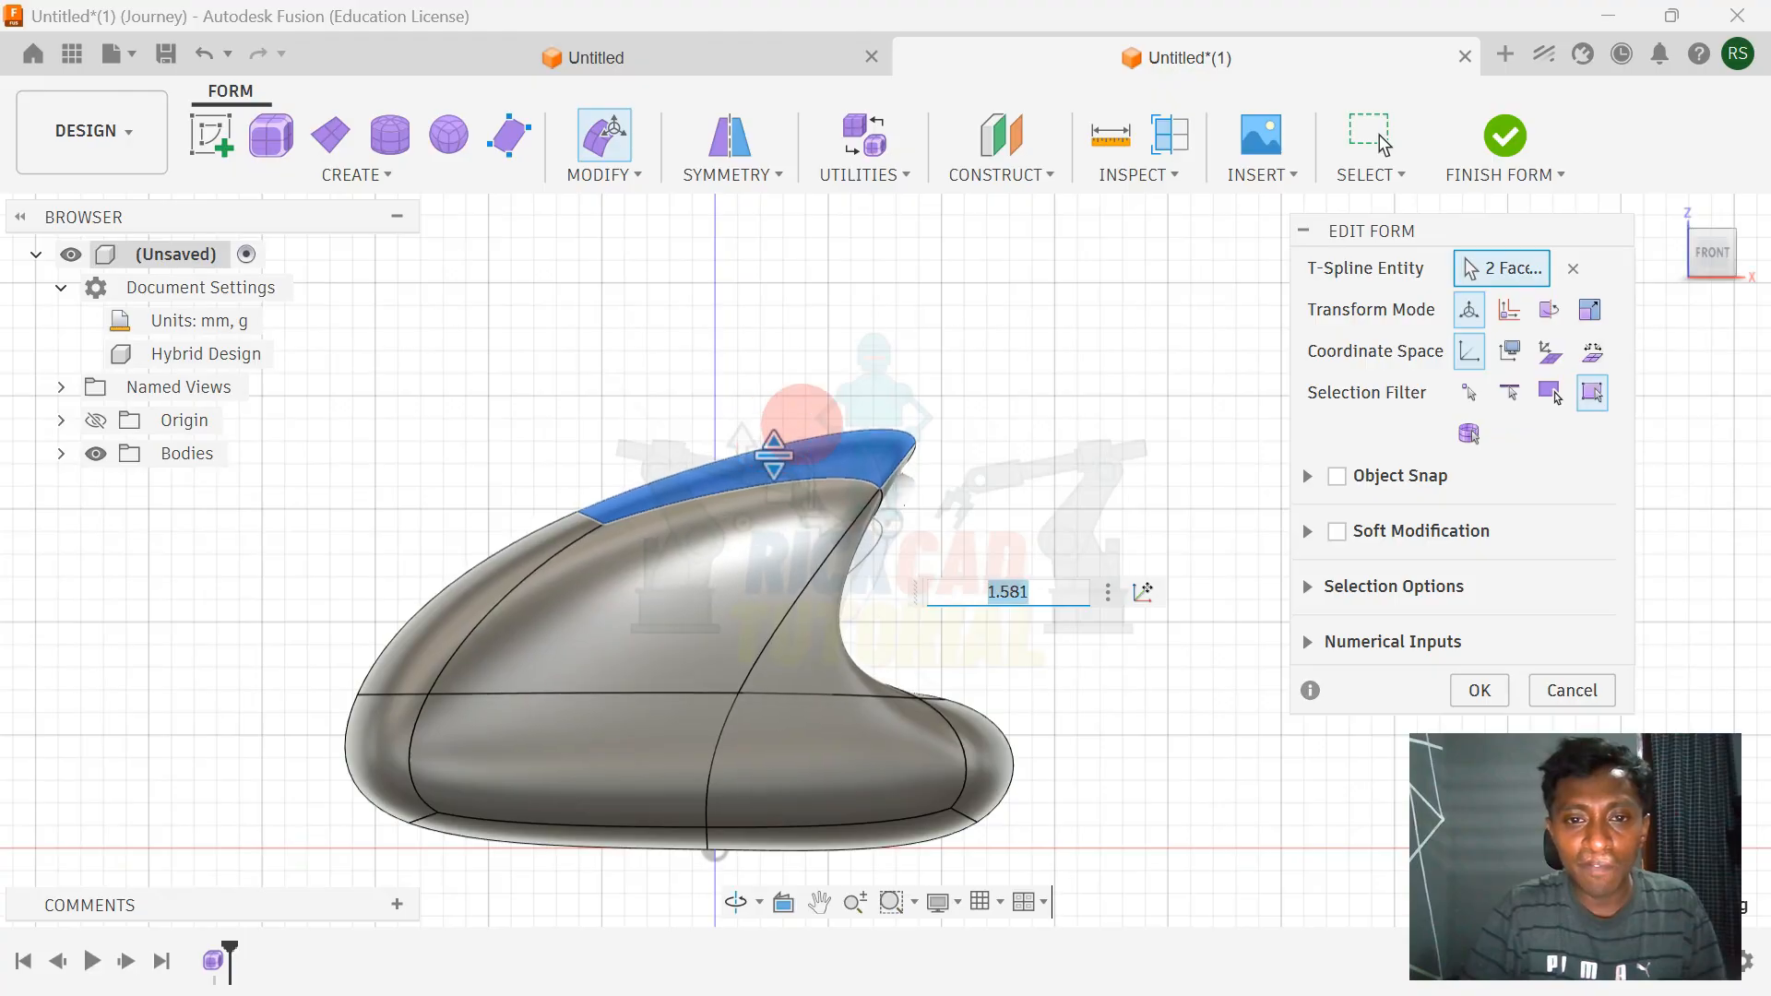
middle_drag(1056, 395, 899, 406)
scroll(882, 419, up, 1)
scroll(909, 404, down, 4)
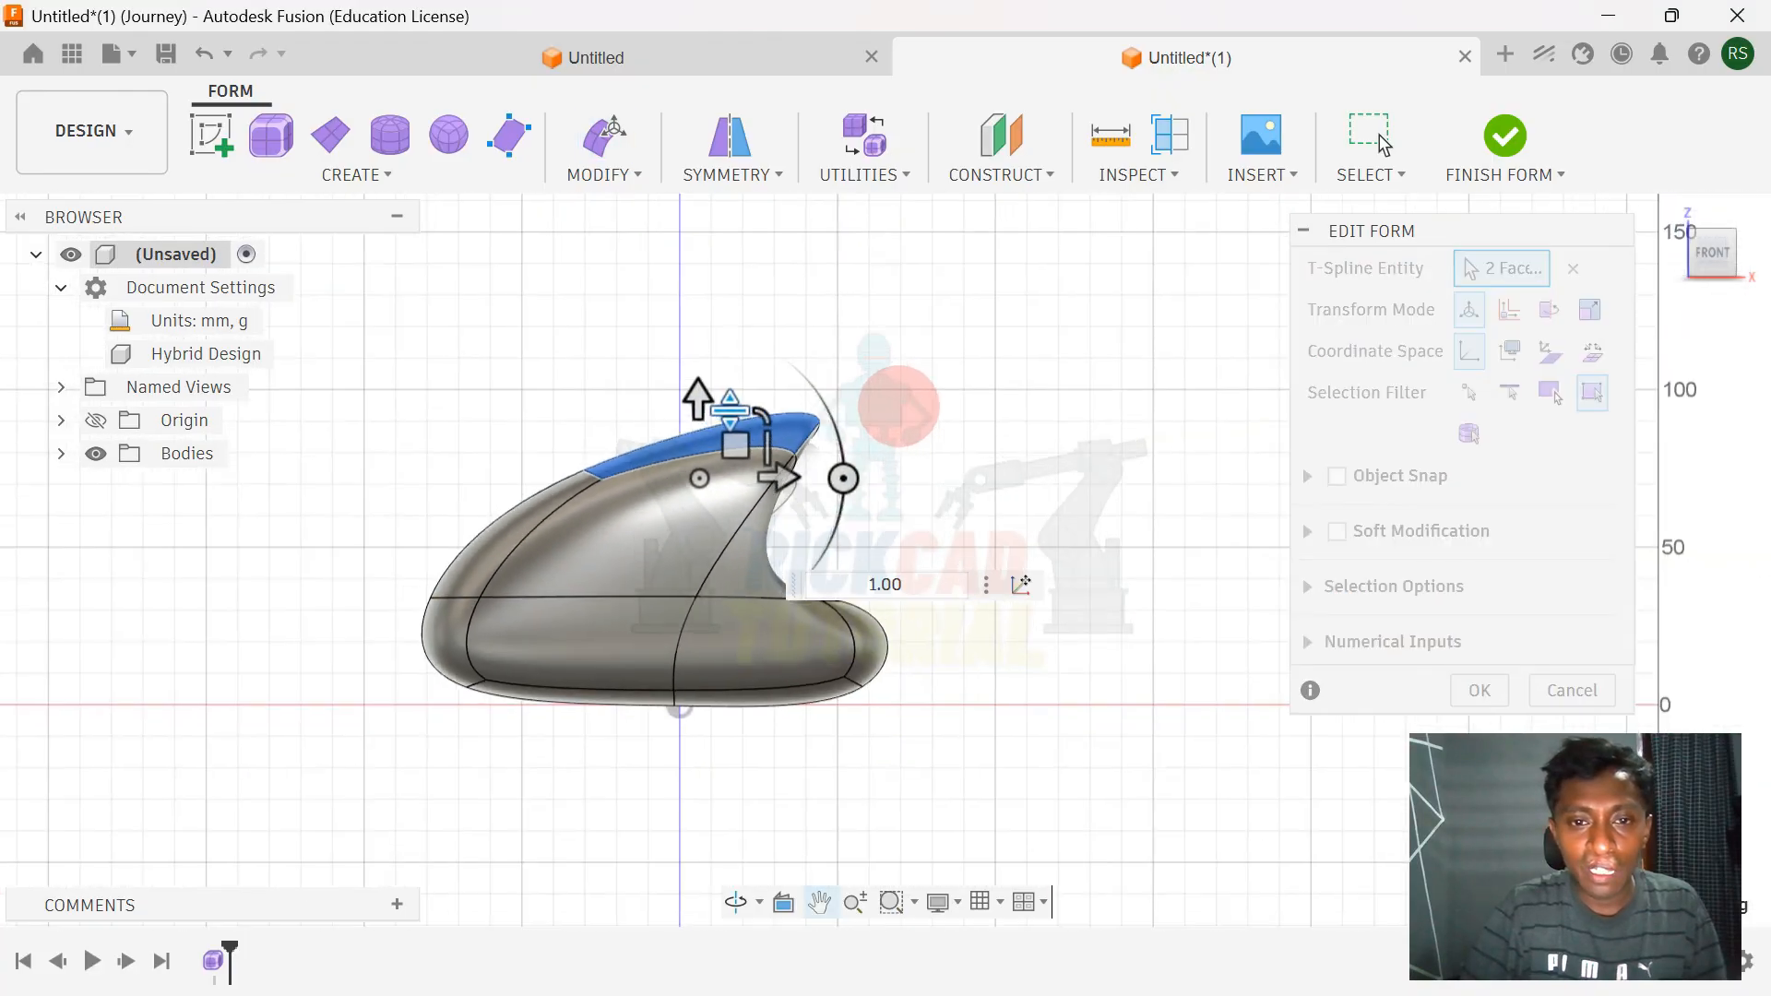
- Compare the front profile of the reshaped form with the reference picture
key(alt+Tab)
key(alt+Tab)
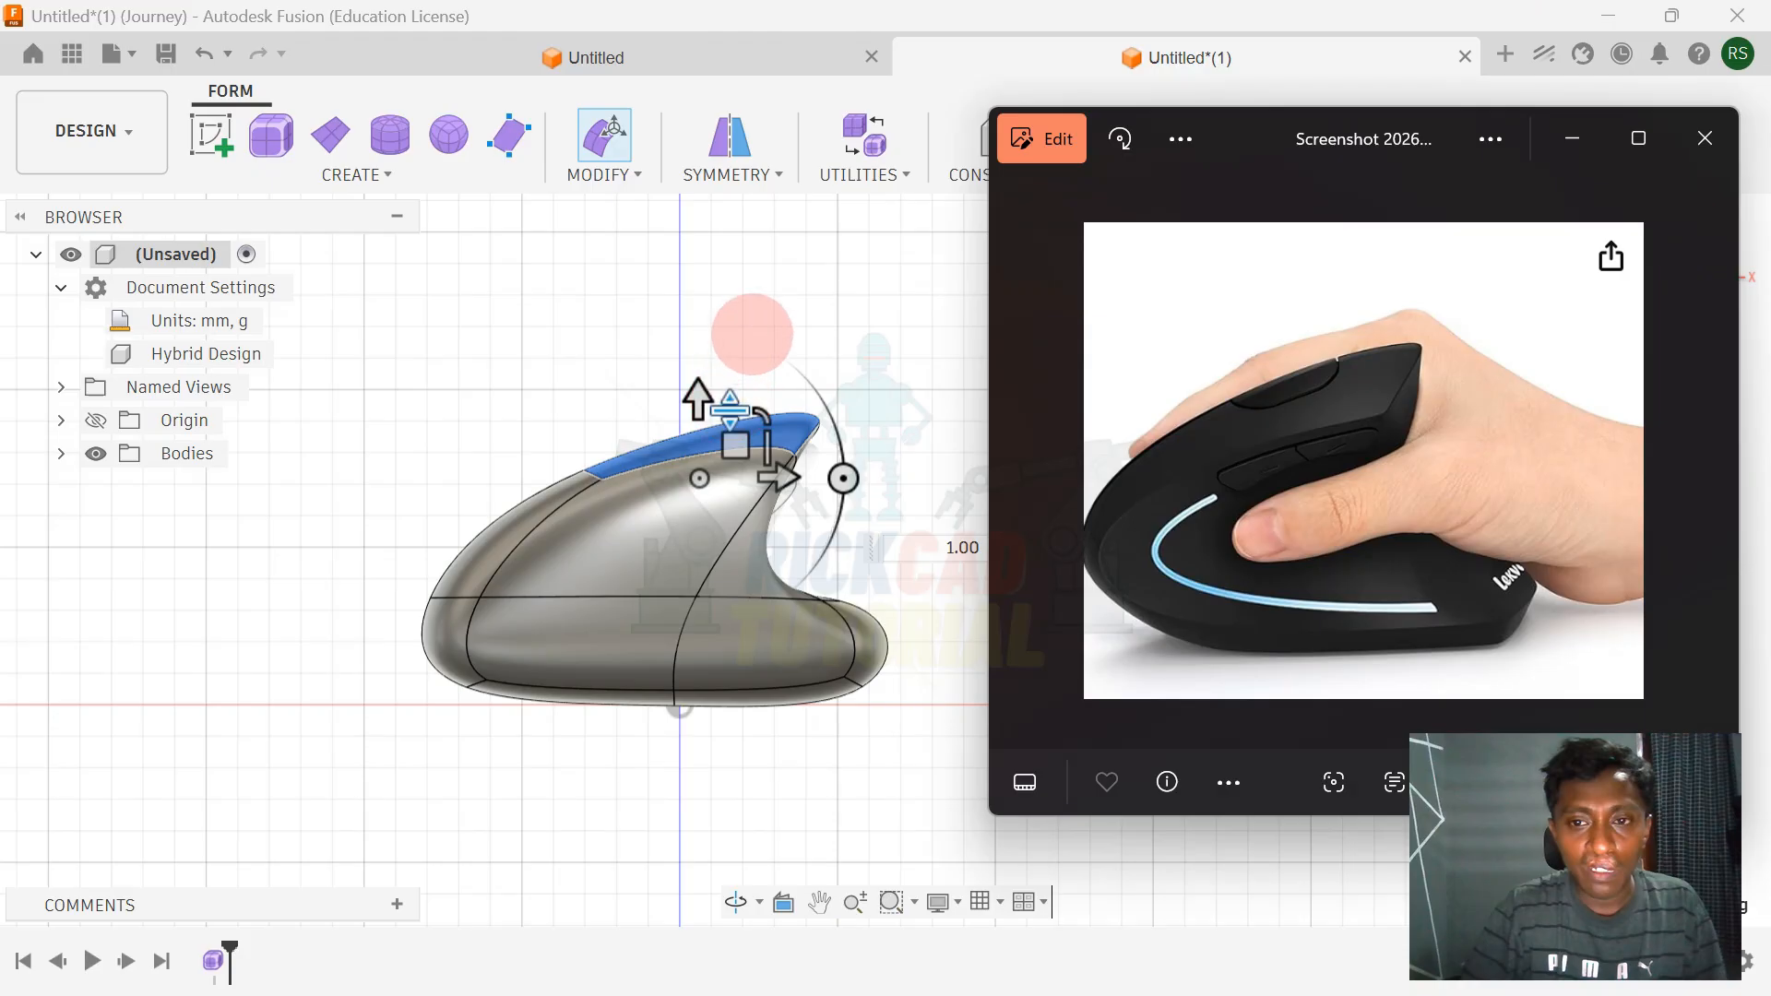
click(747, 346)
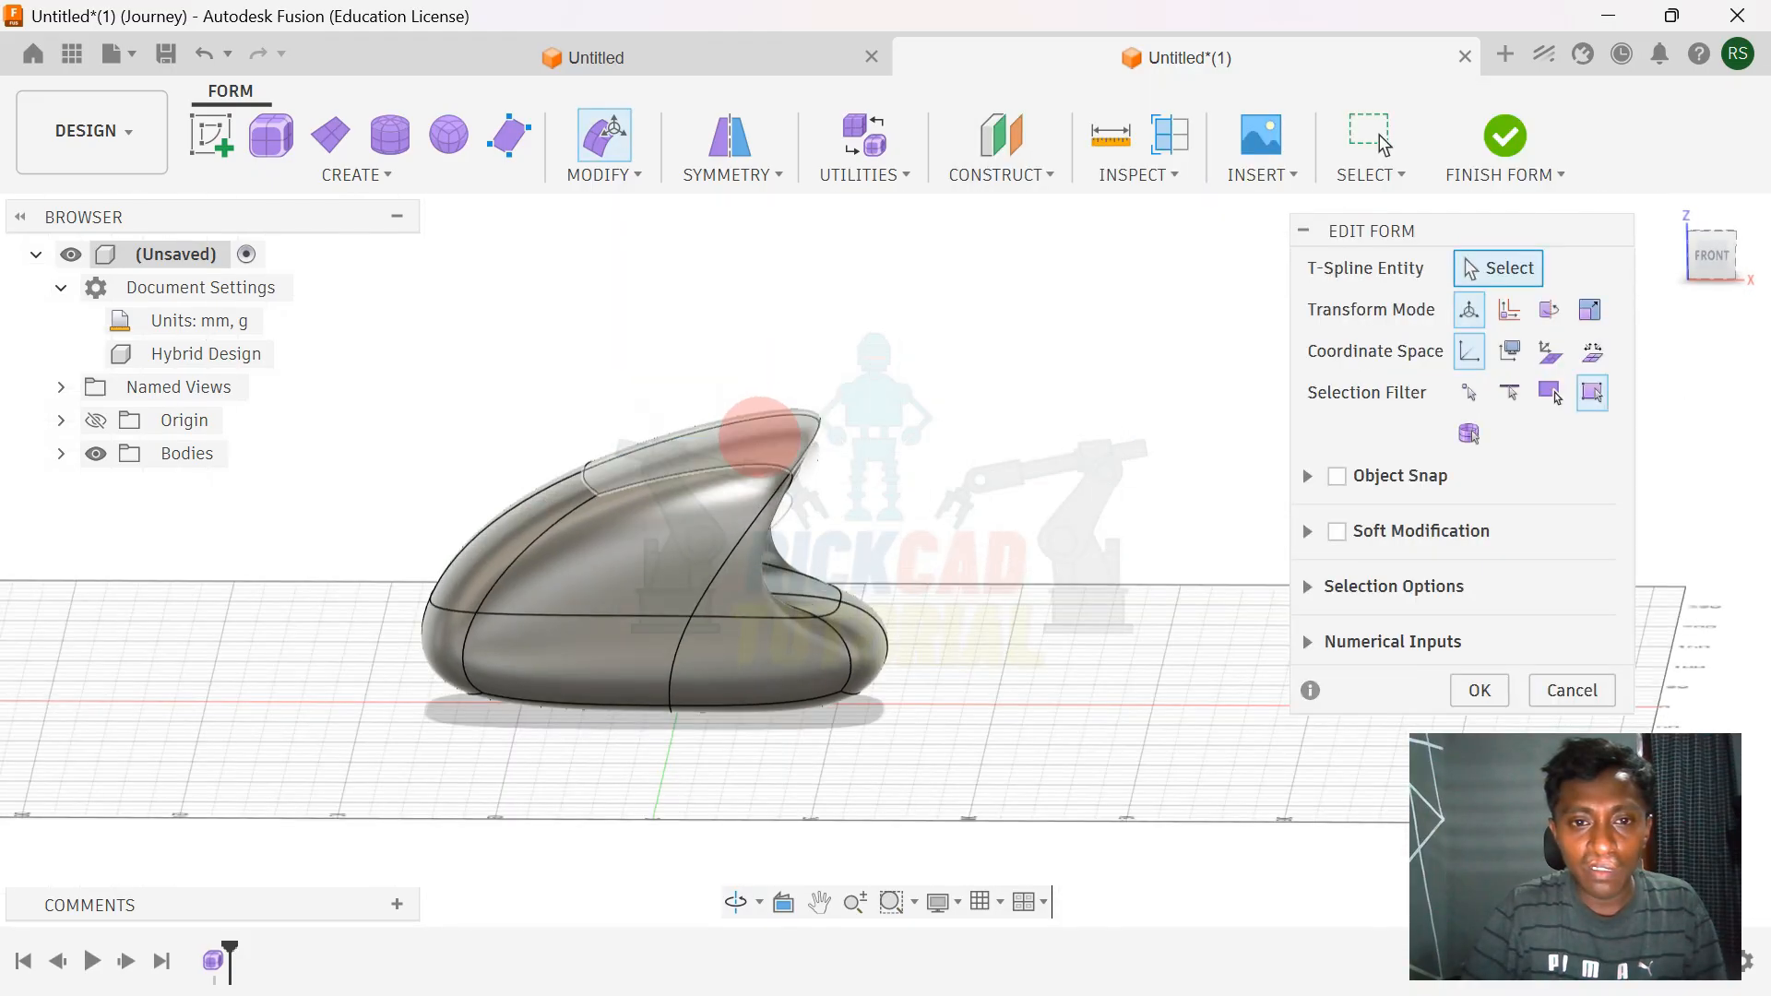
key(alt+Tab)
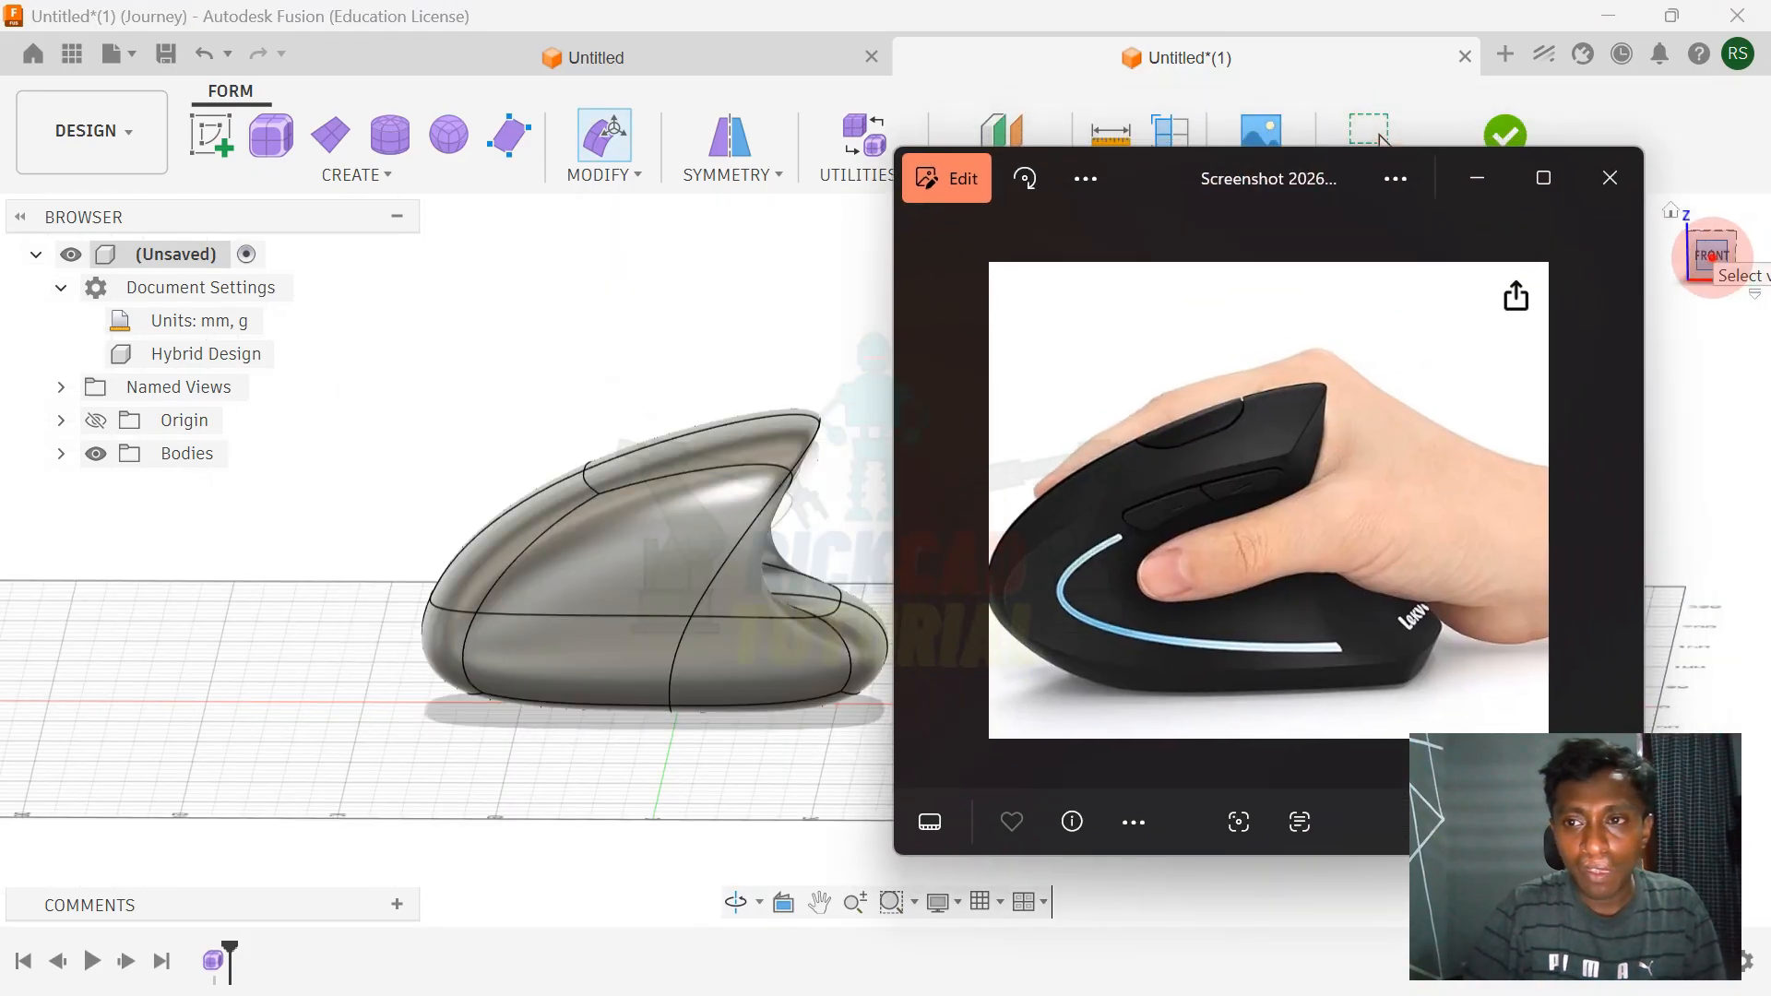
click(1708, 249)
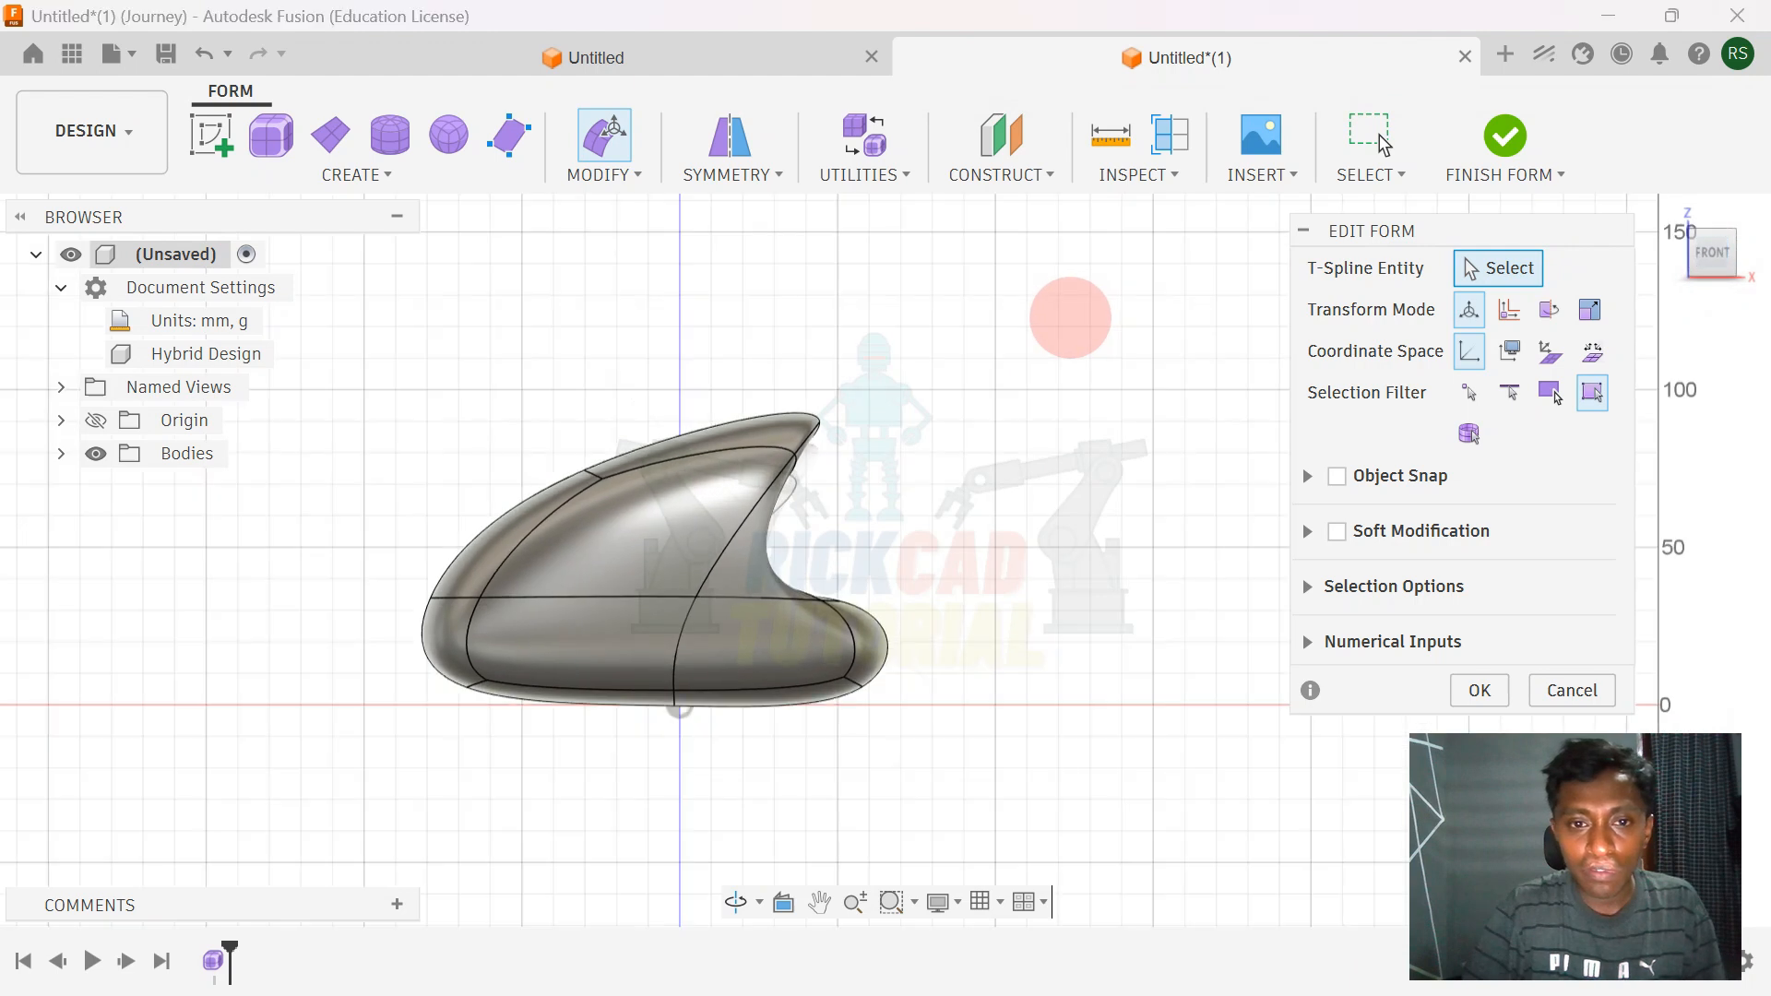
key(alt+Tab)
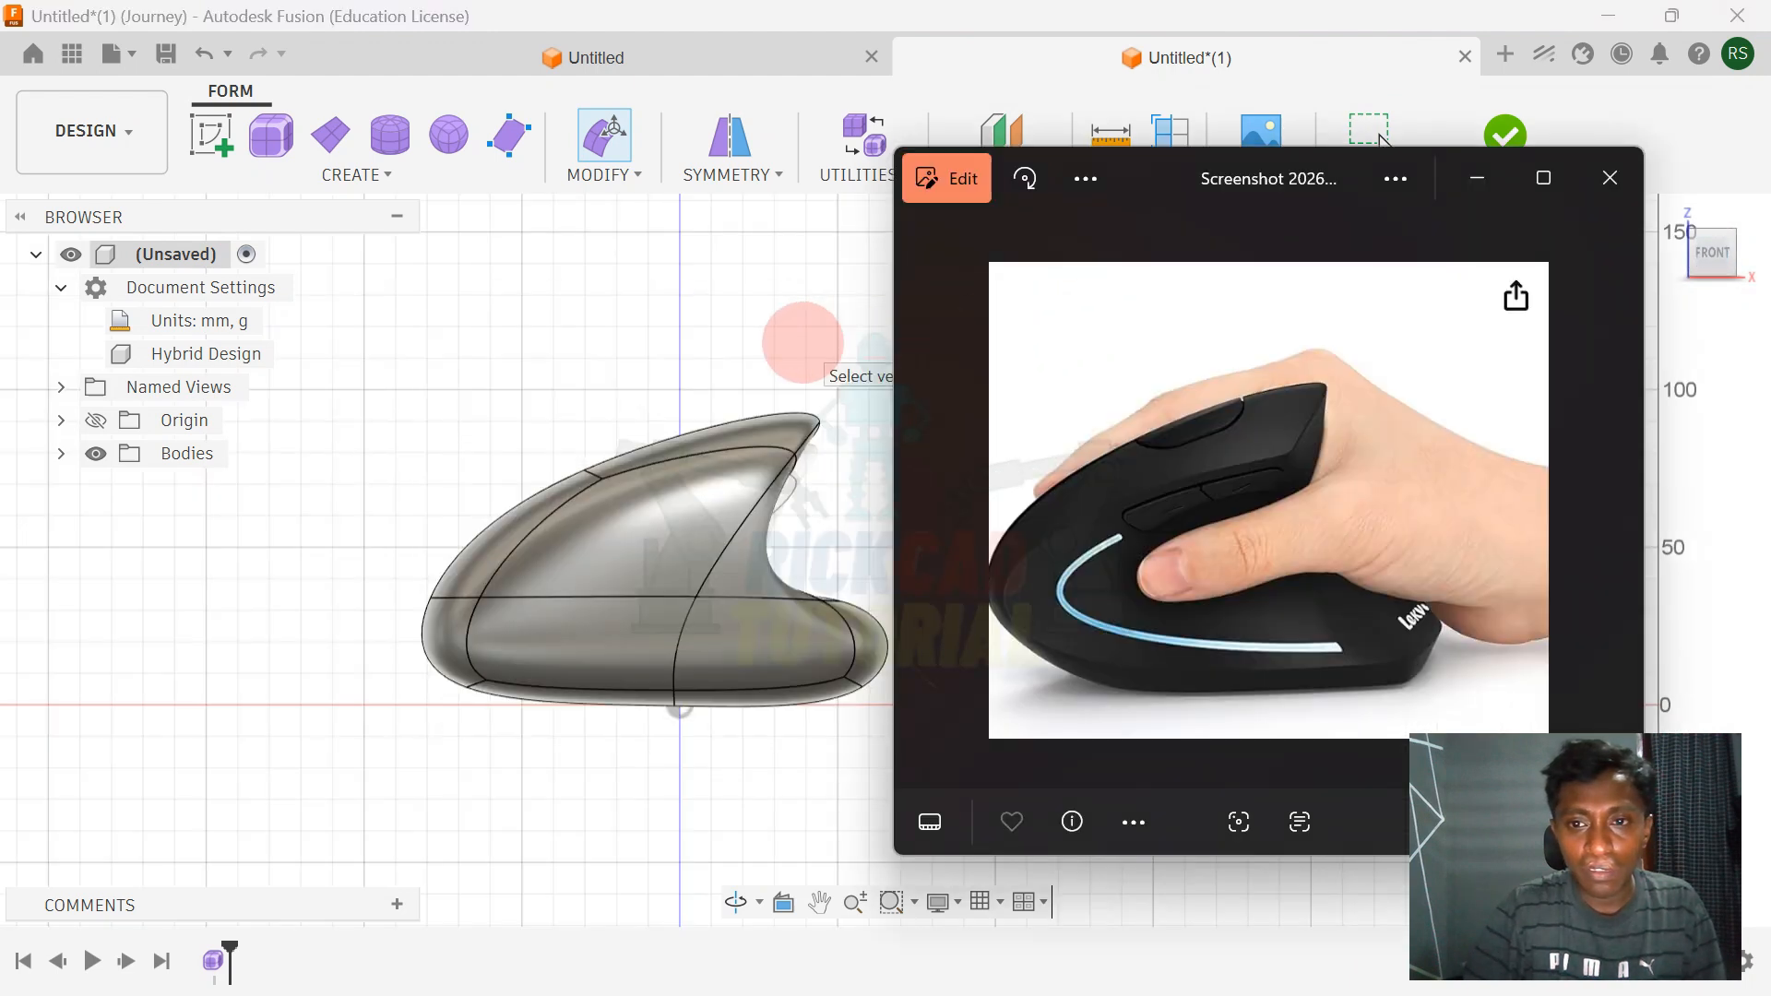
key(alt+Tab)
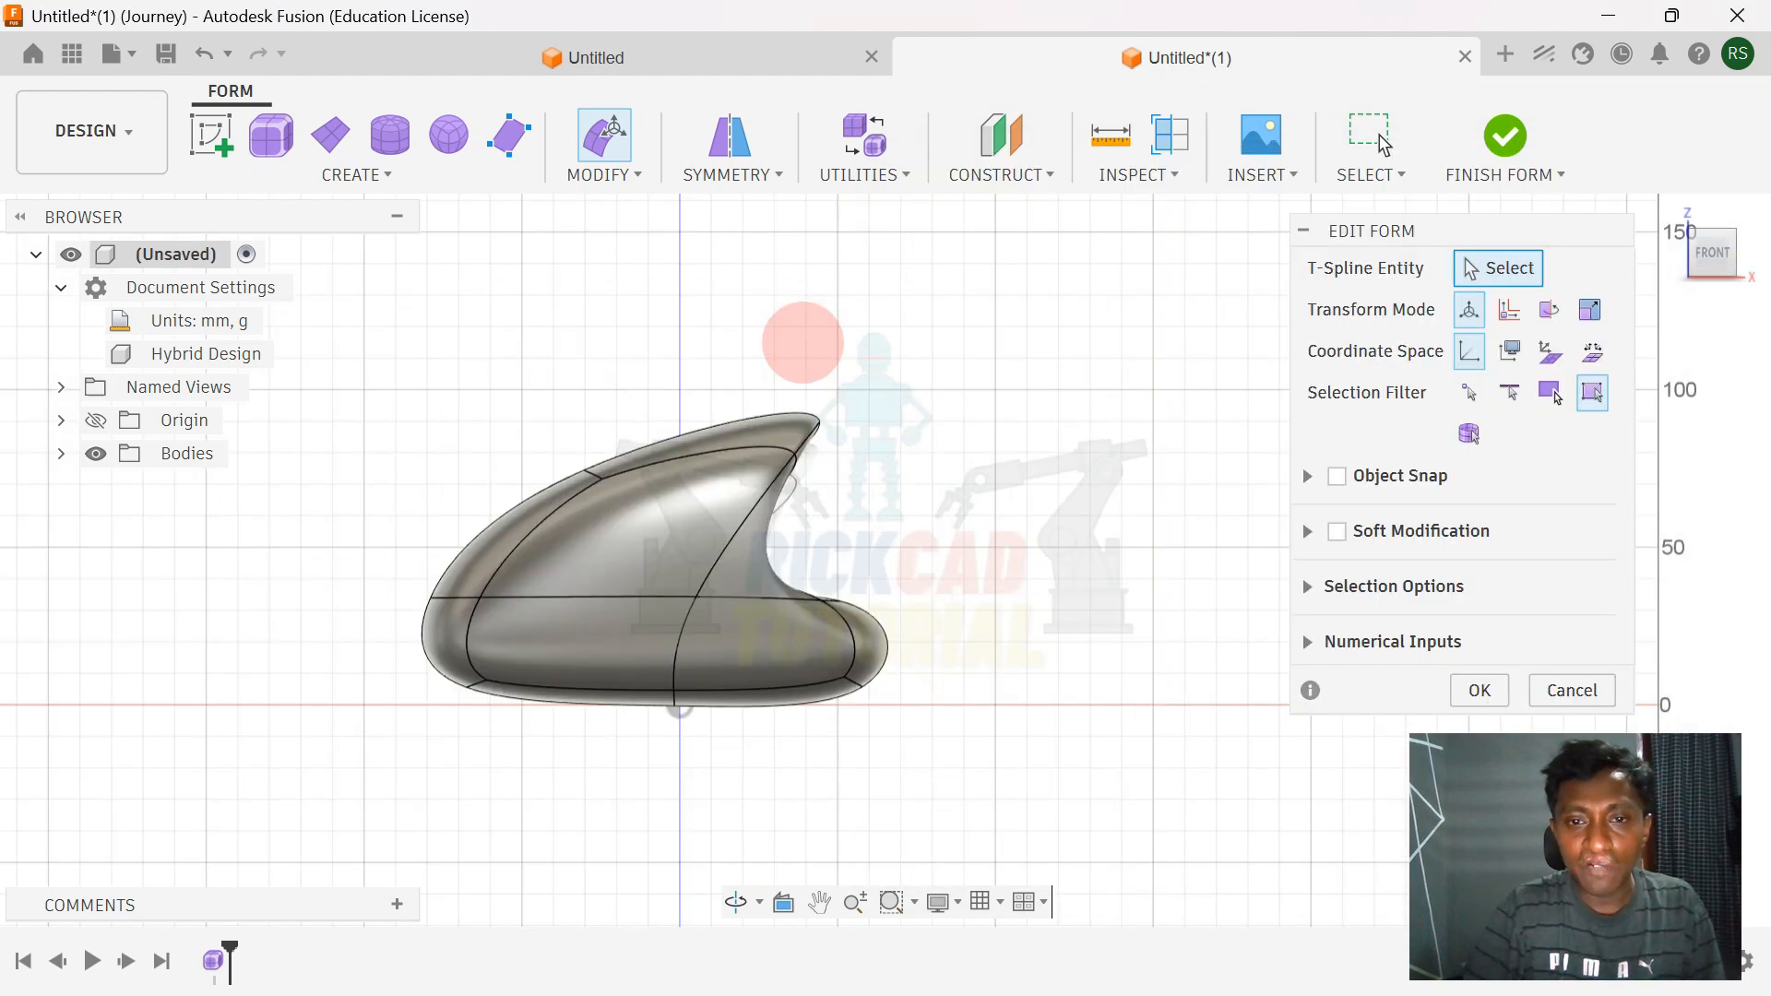
- Finish the form and compare the resulting body with the reference picture in the front view
click(1505, 134)
click(1672, 211)
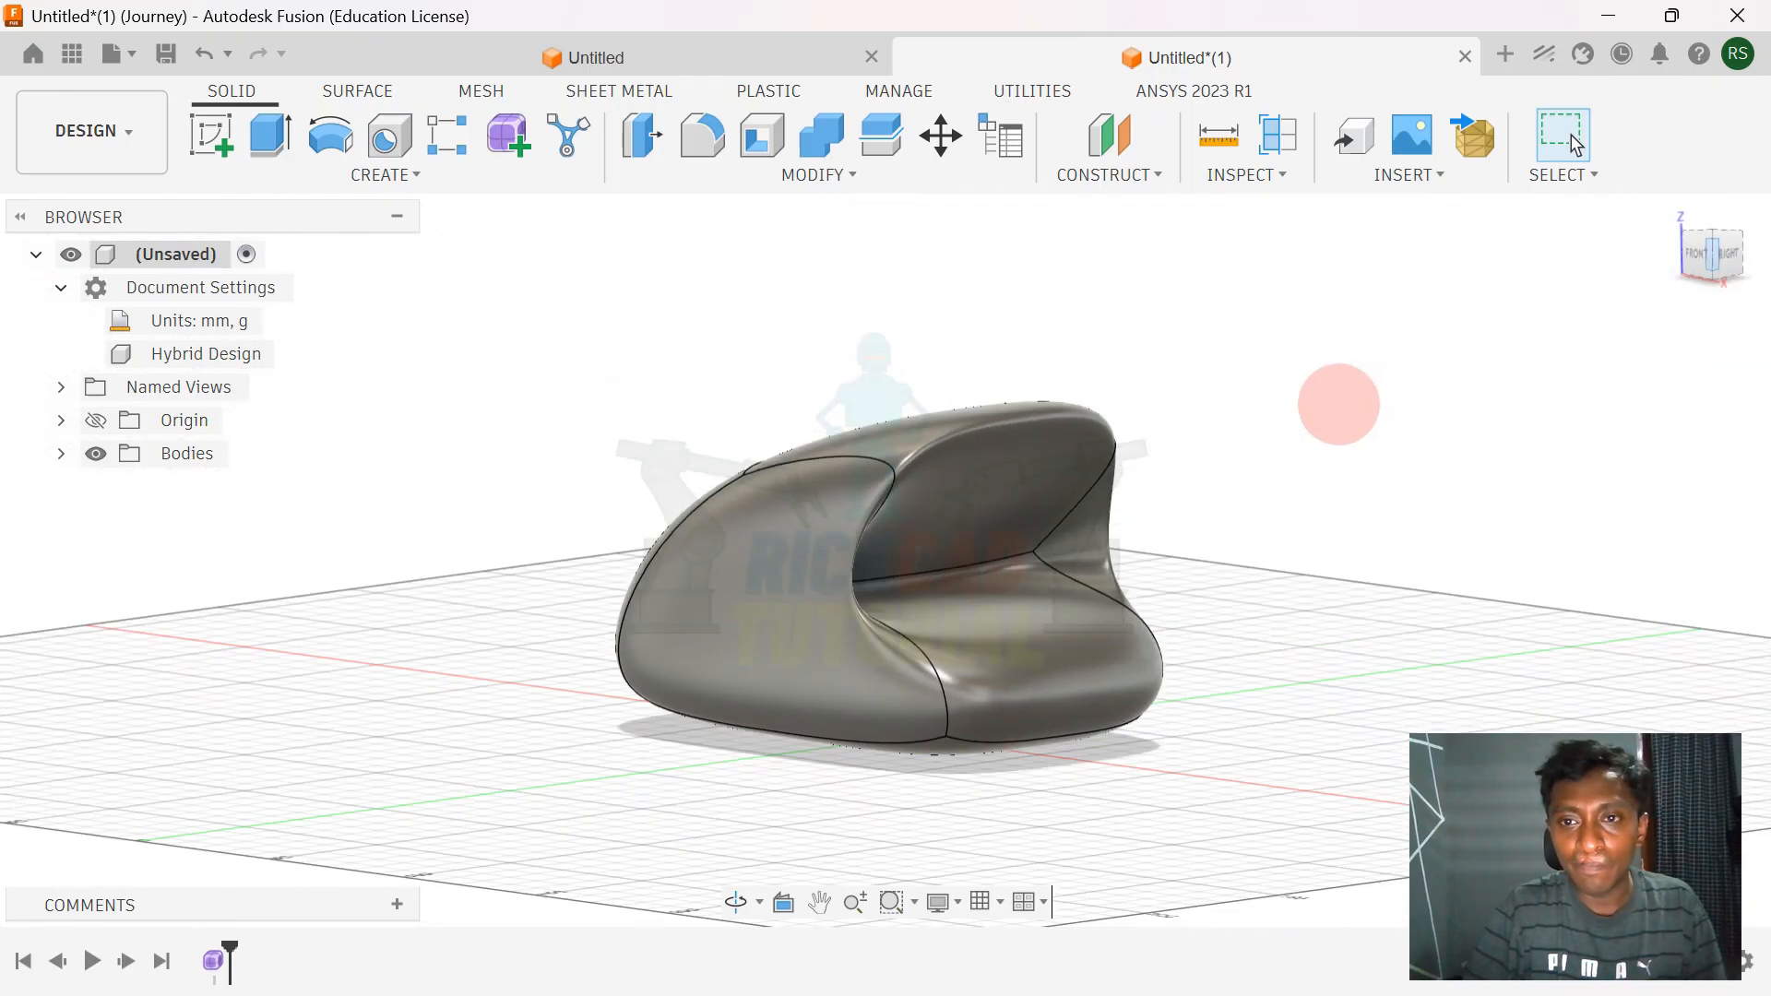
click(1698, 258)
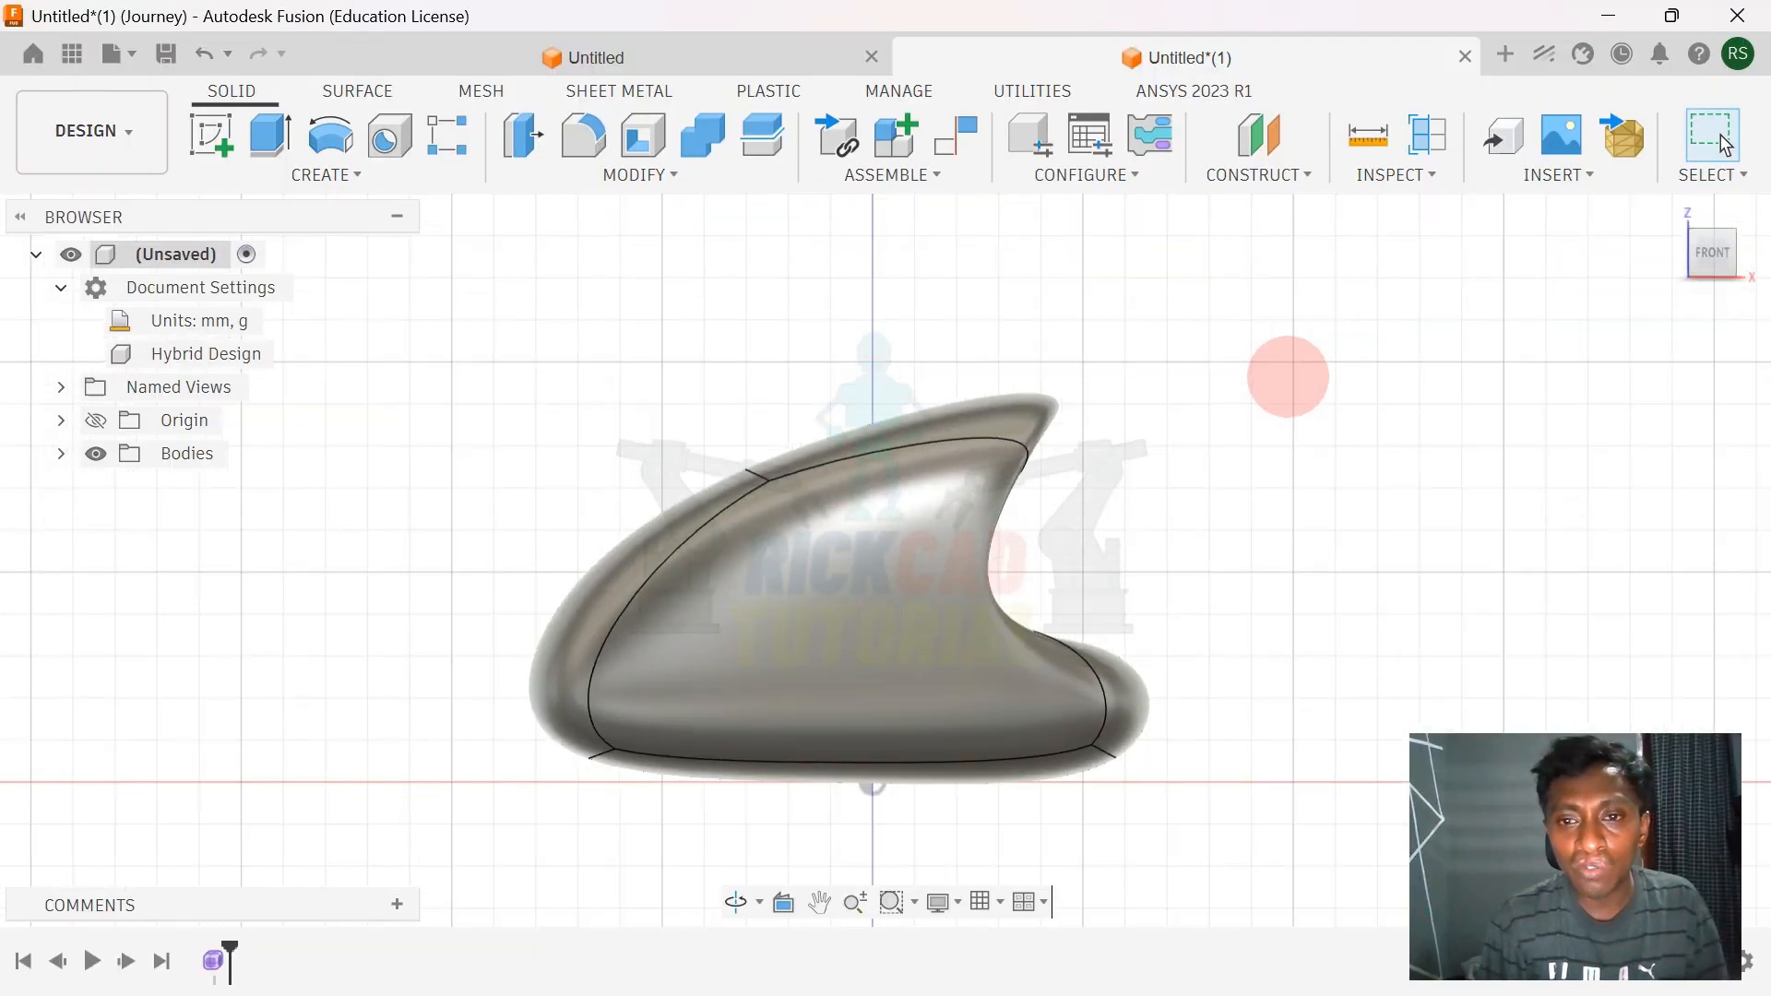
key(alt+Tab)
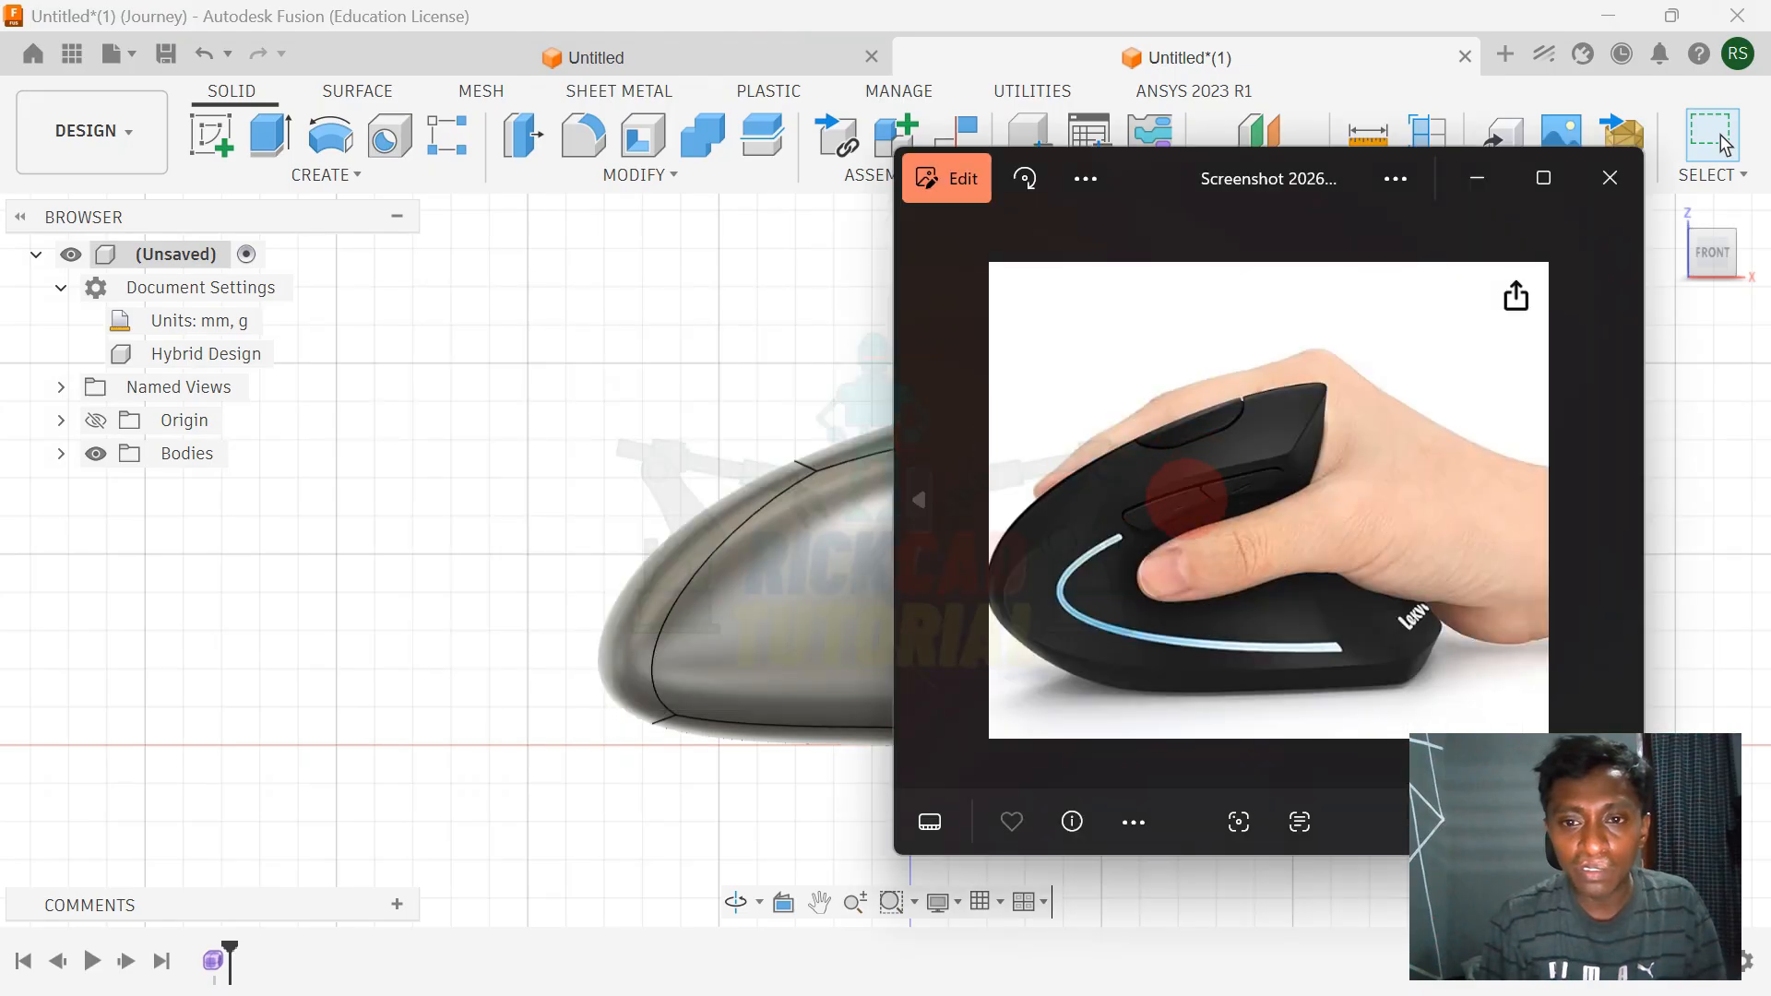
click(874, 434)
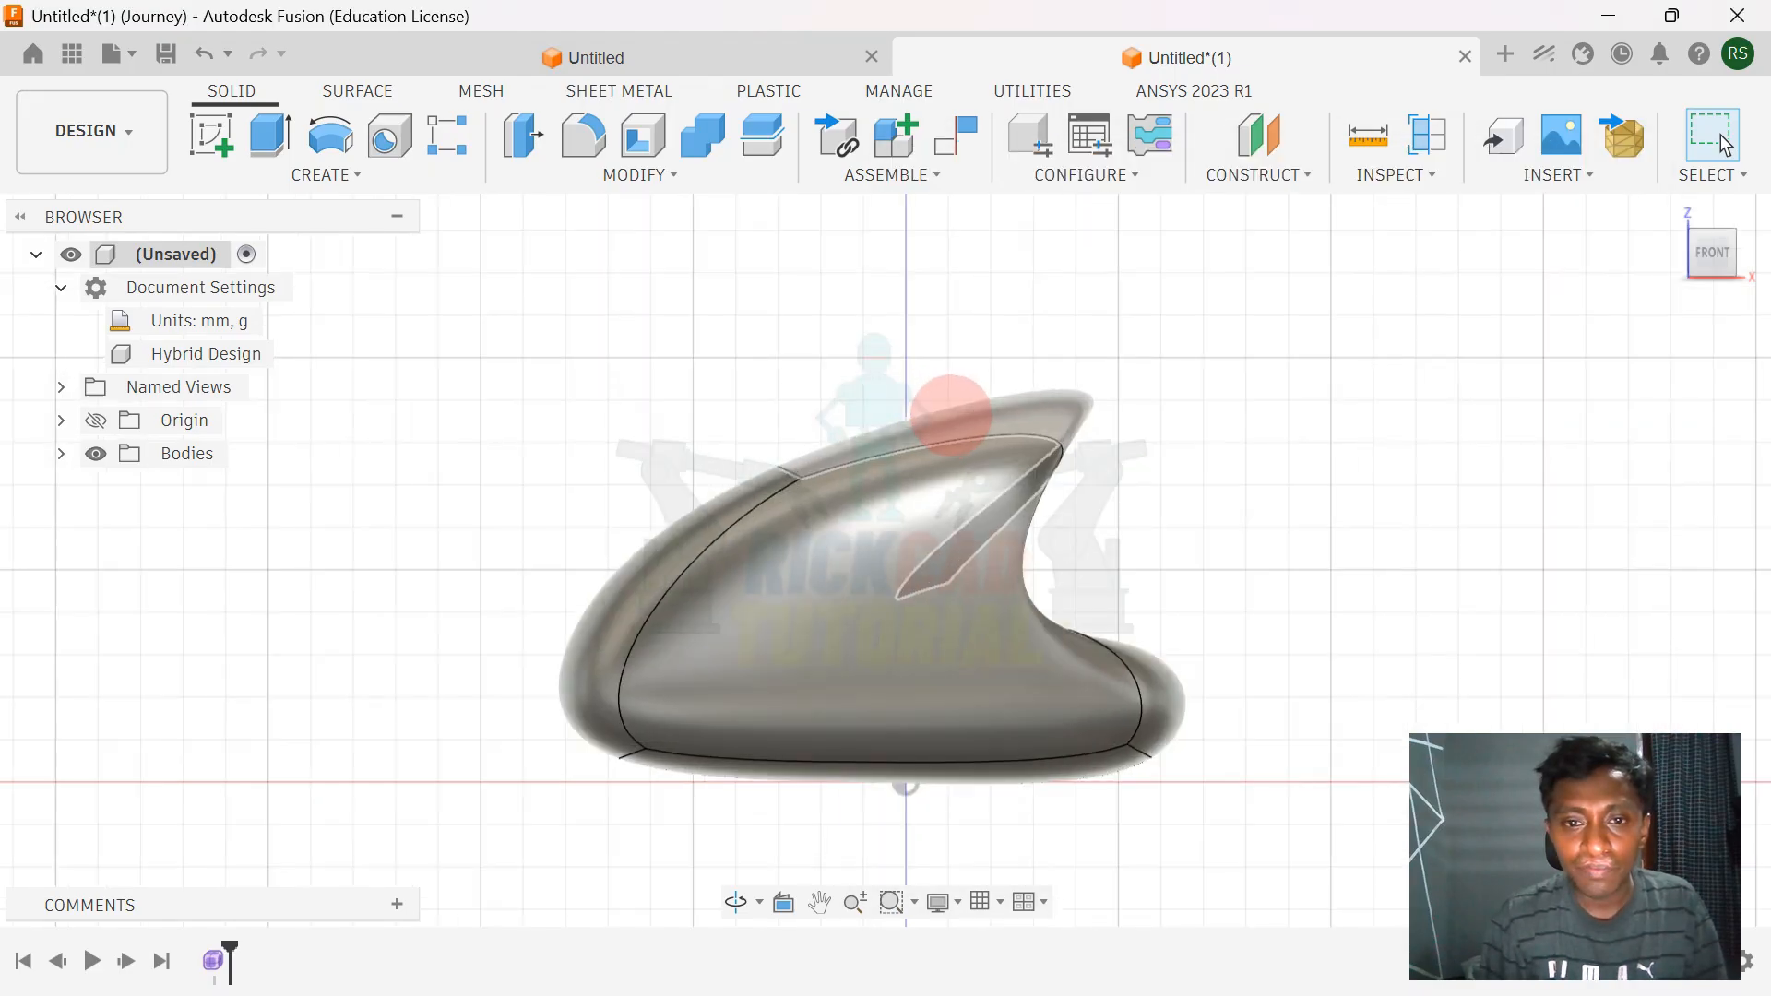
- Create a construction plane offset -50 mm from the XZ origin plane, at the side of the mouse body
click(1256, 174)
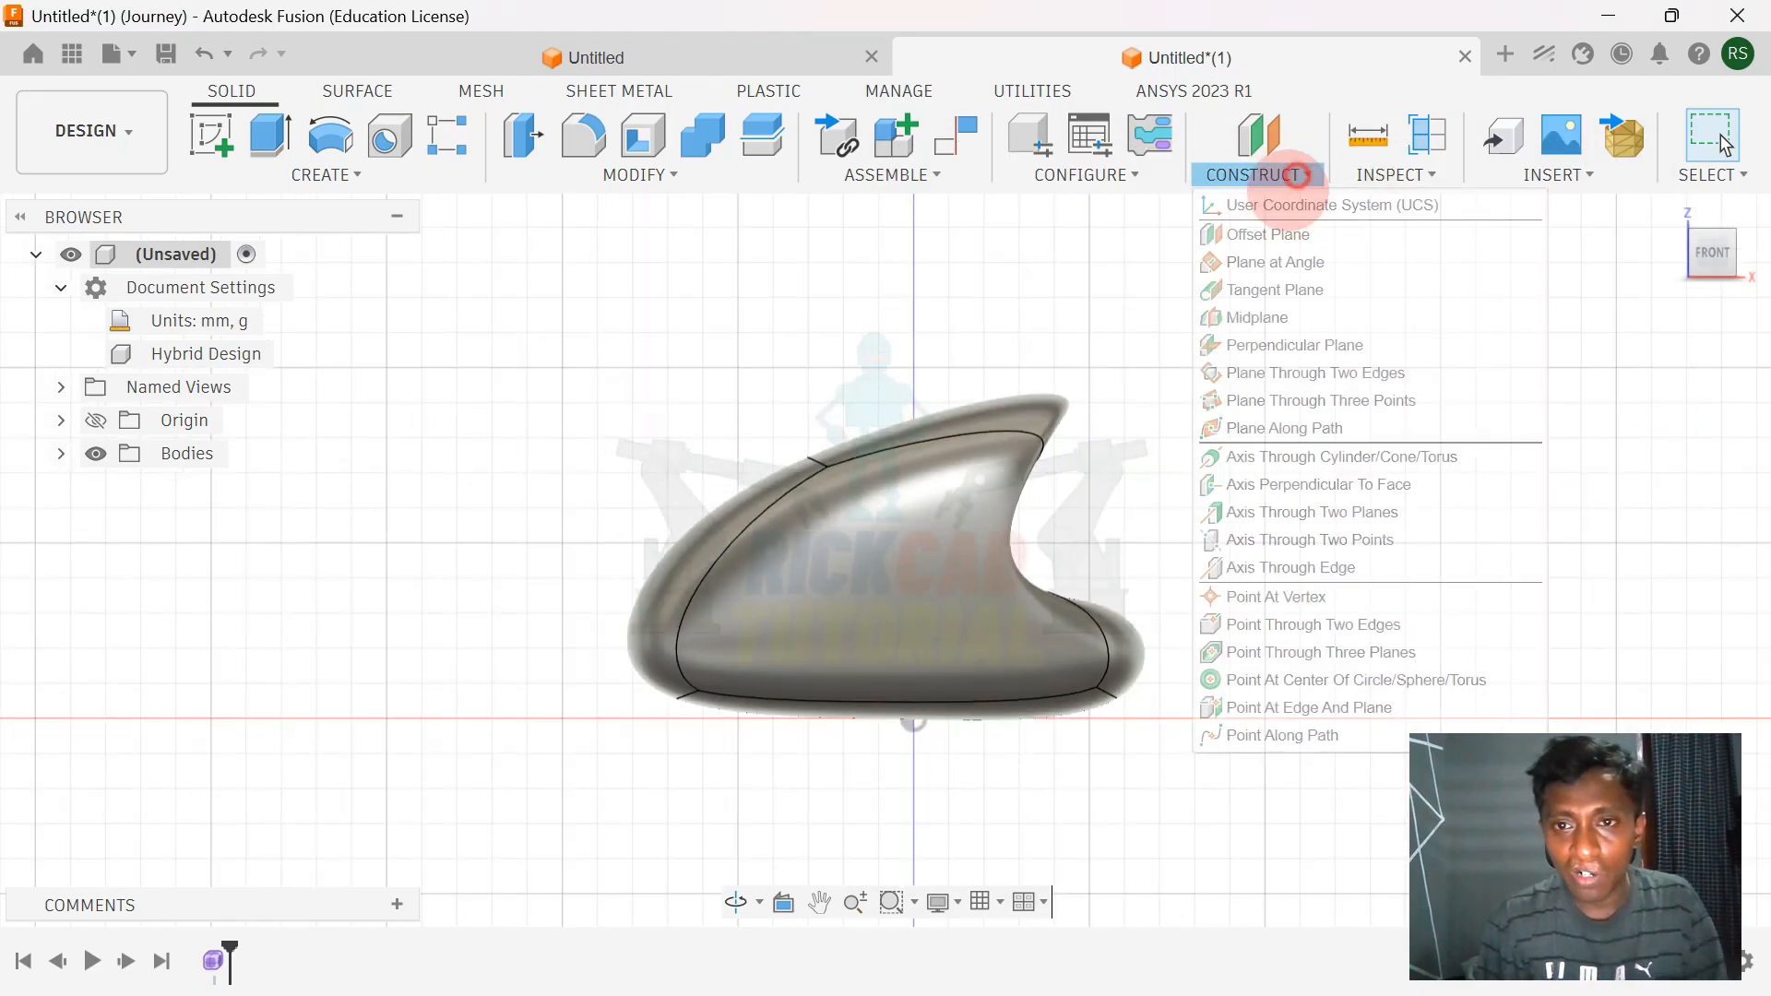
click(1282, 239)
click(1045, 592)
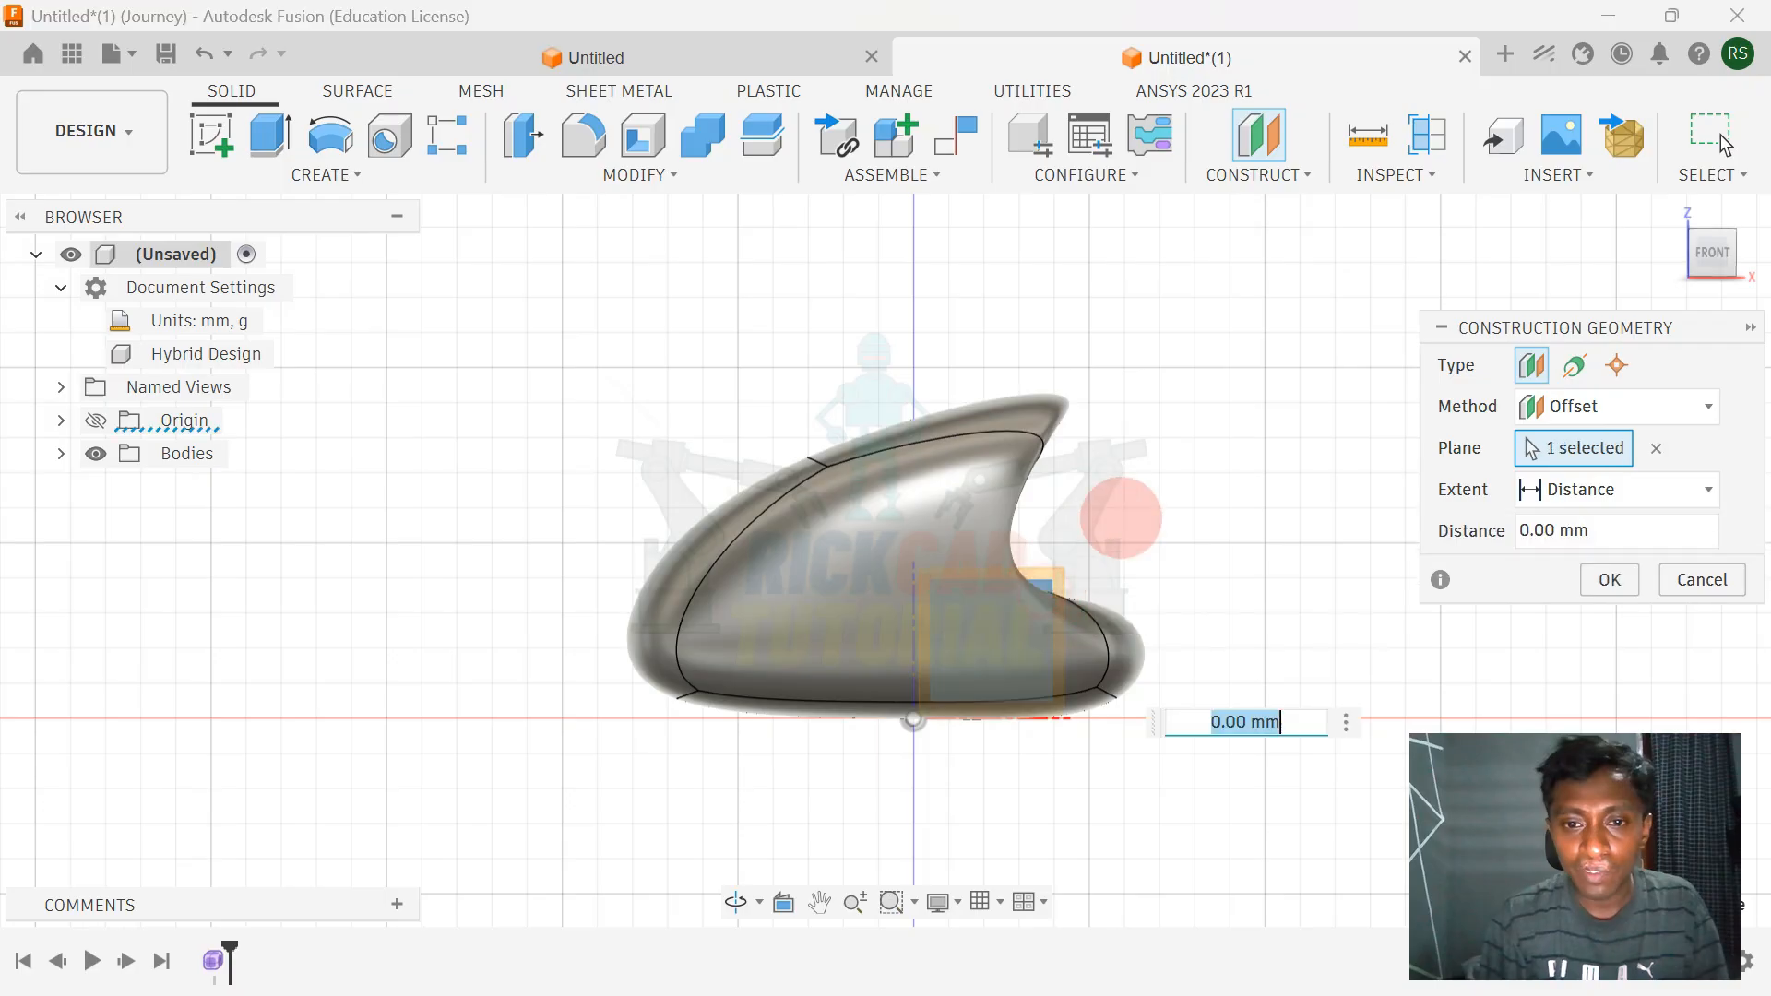
shift+middle_drag(1123, 517, 969, 619)
drag(950, 674, 795, 700)
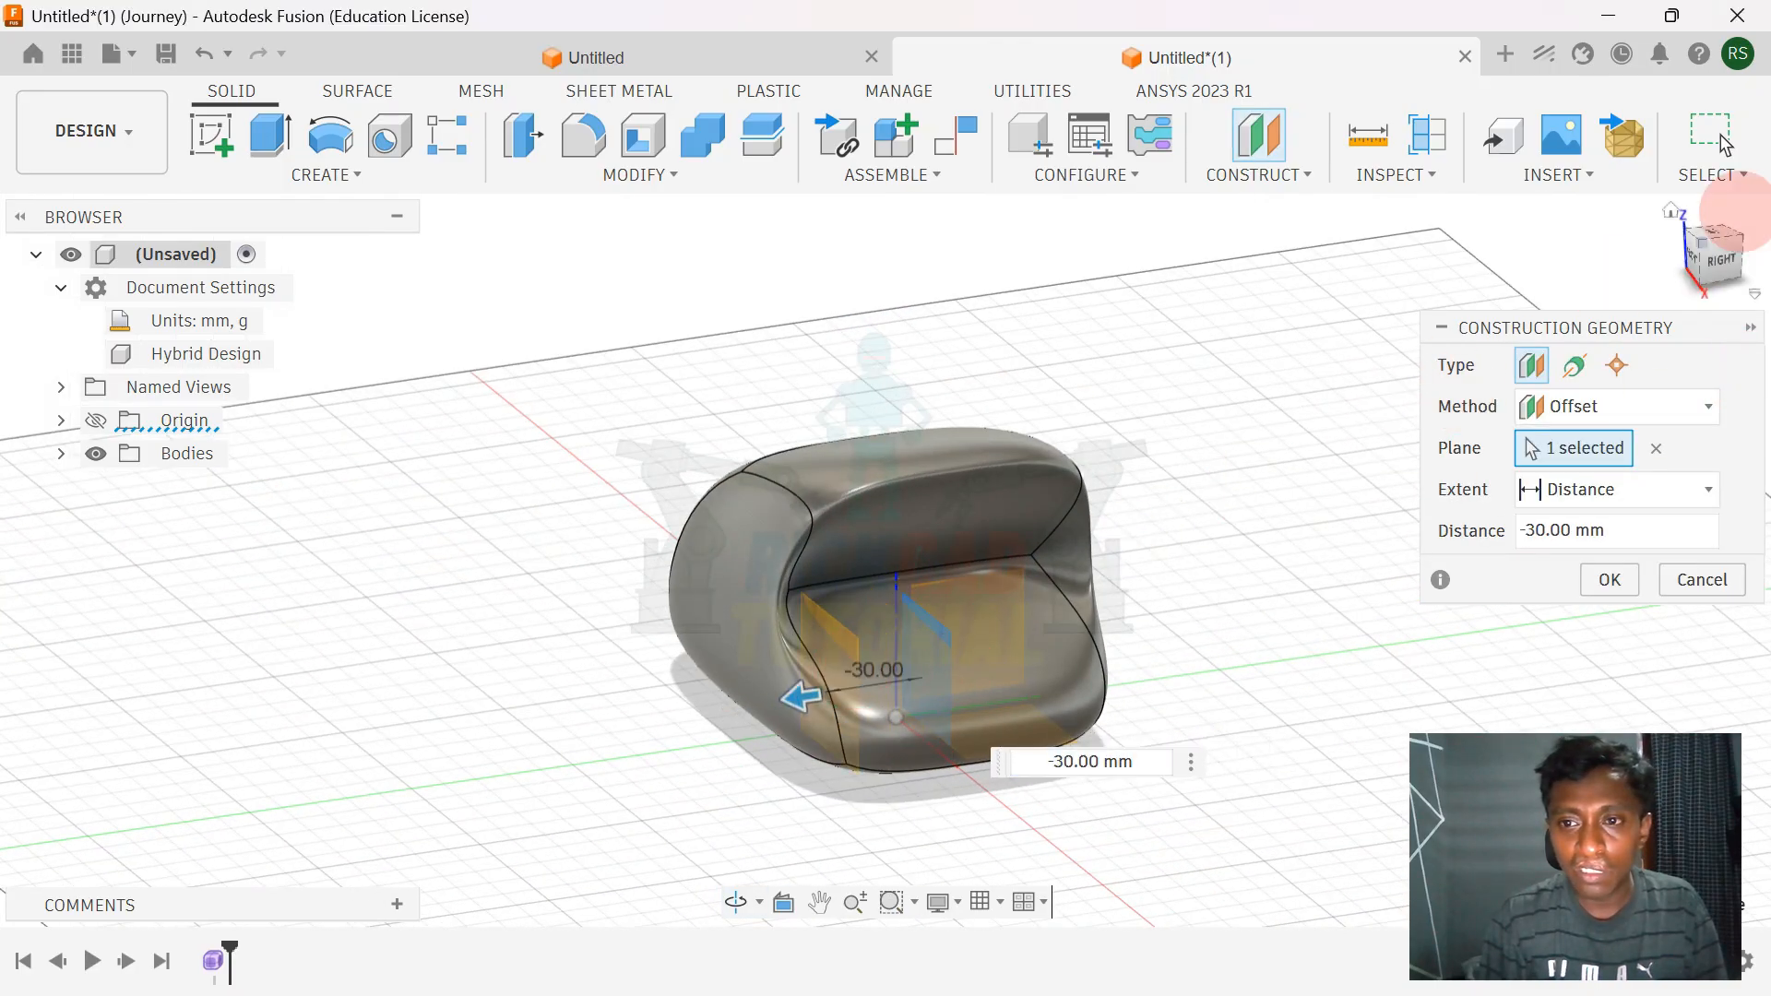
click(1722, 262)
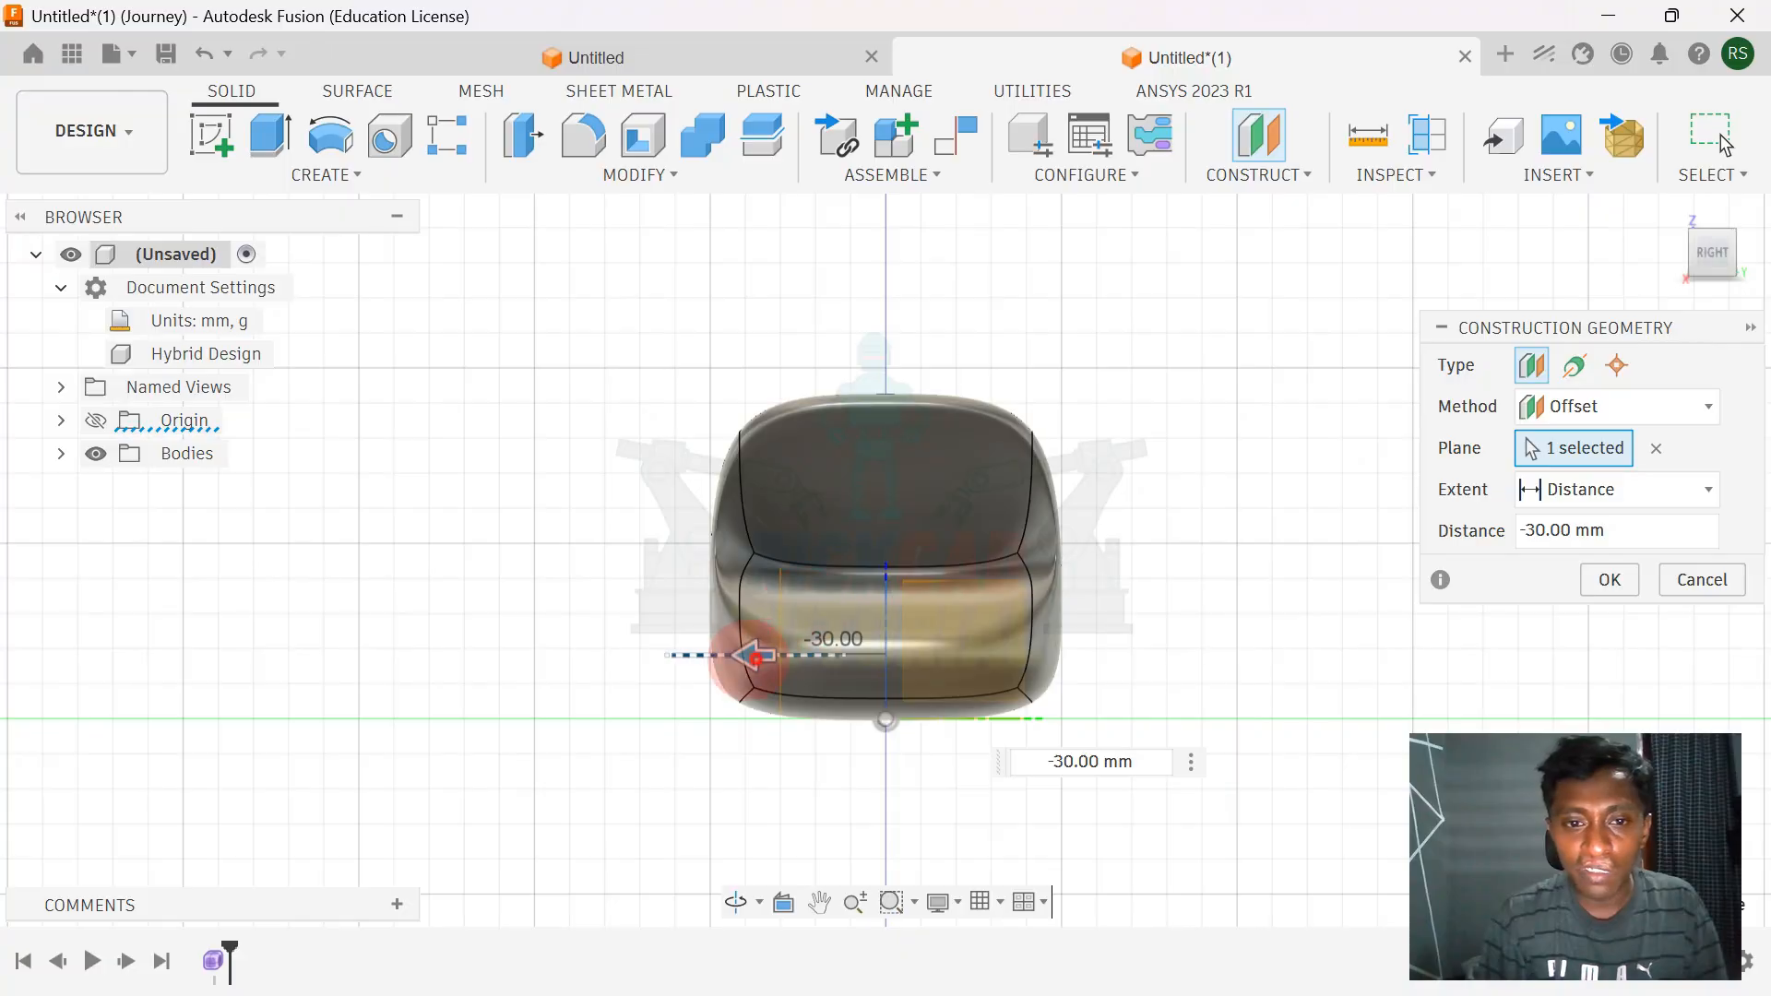
drag(755, 656, 683, 655)
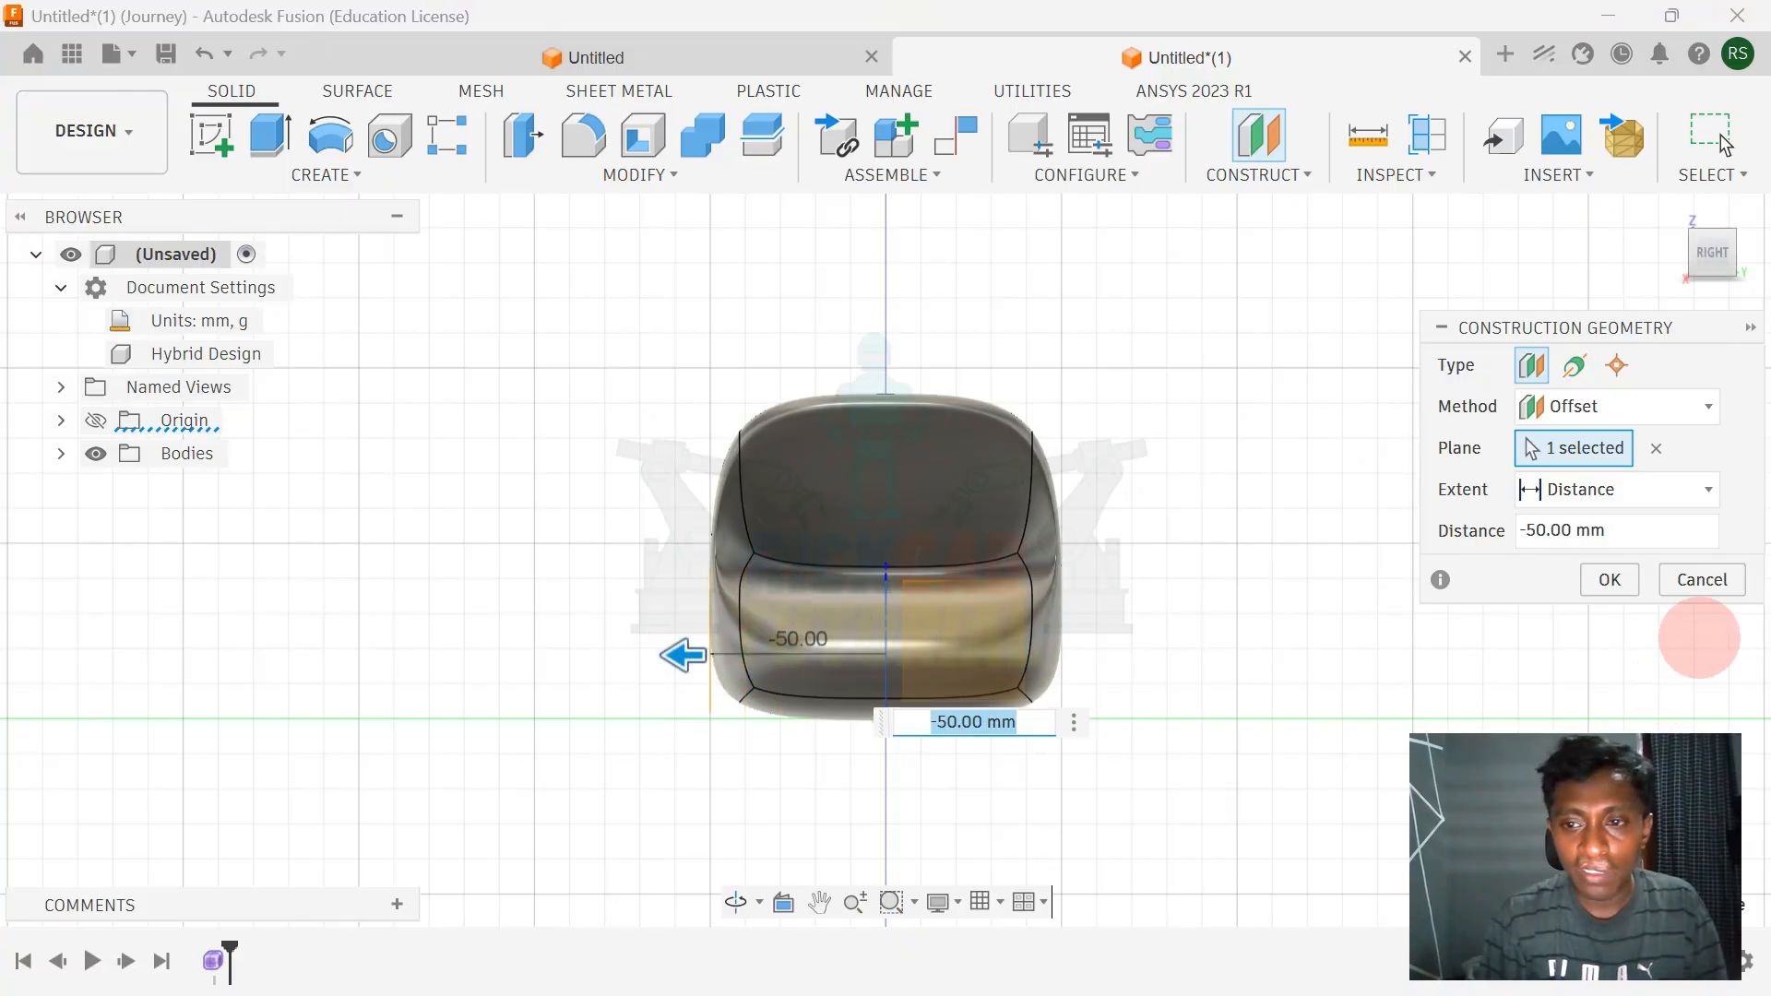
click(1610, 579)
- Start a sketch on the offset plane in the front view
shift+middle_drag(1126, 526, 971, 651)
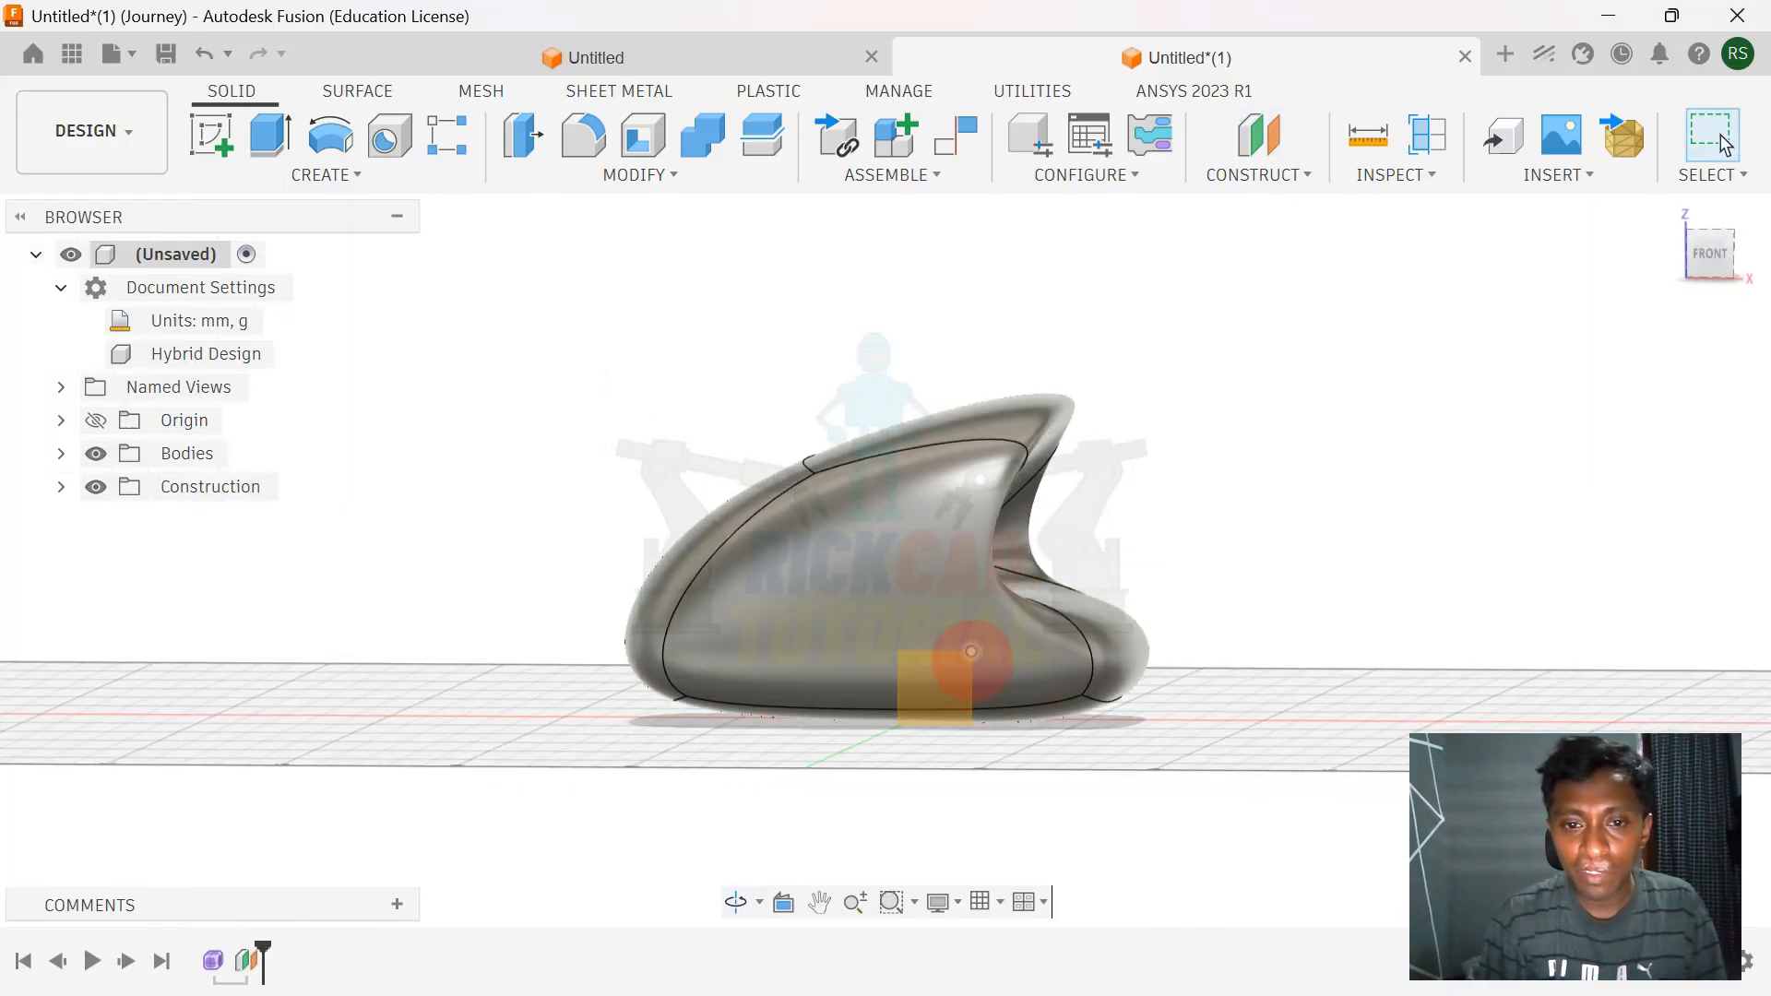
click(1716, 249)
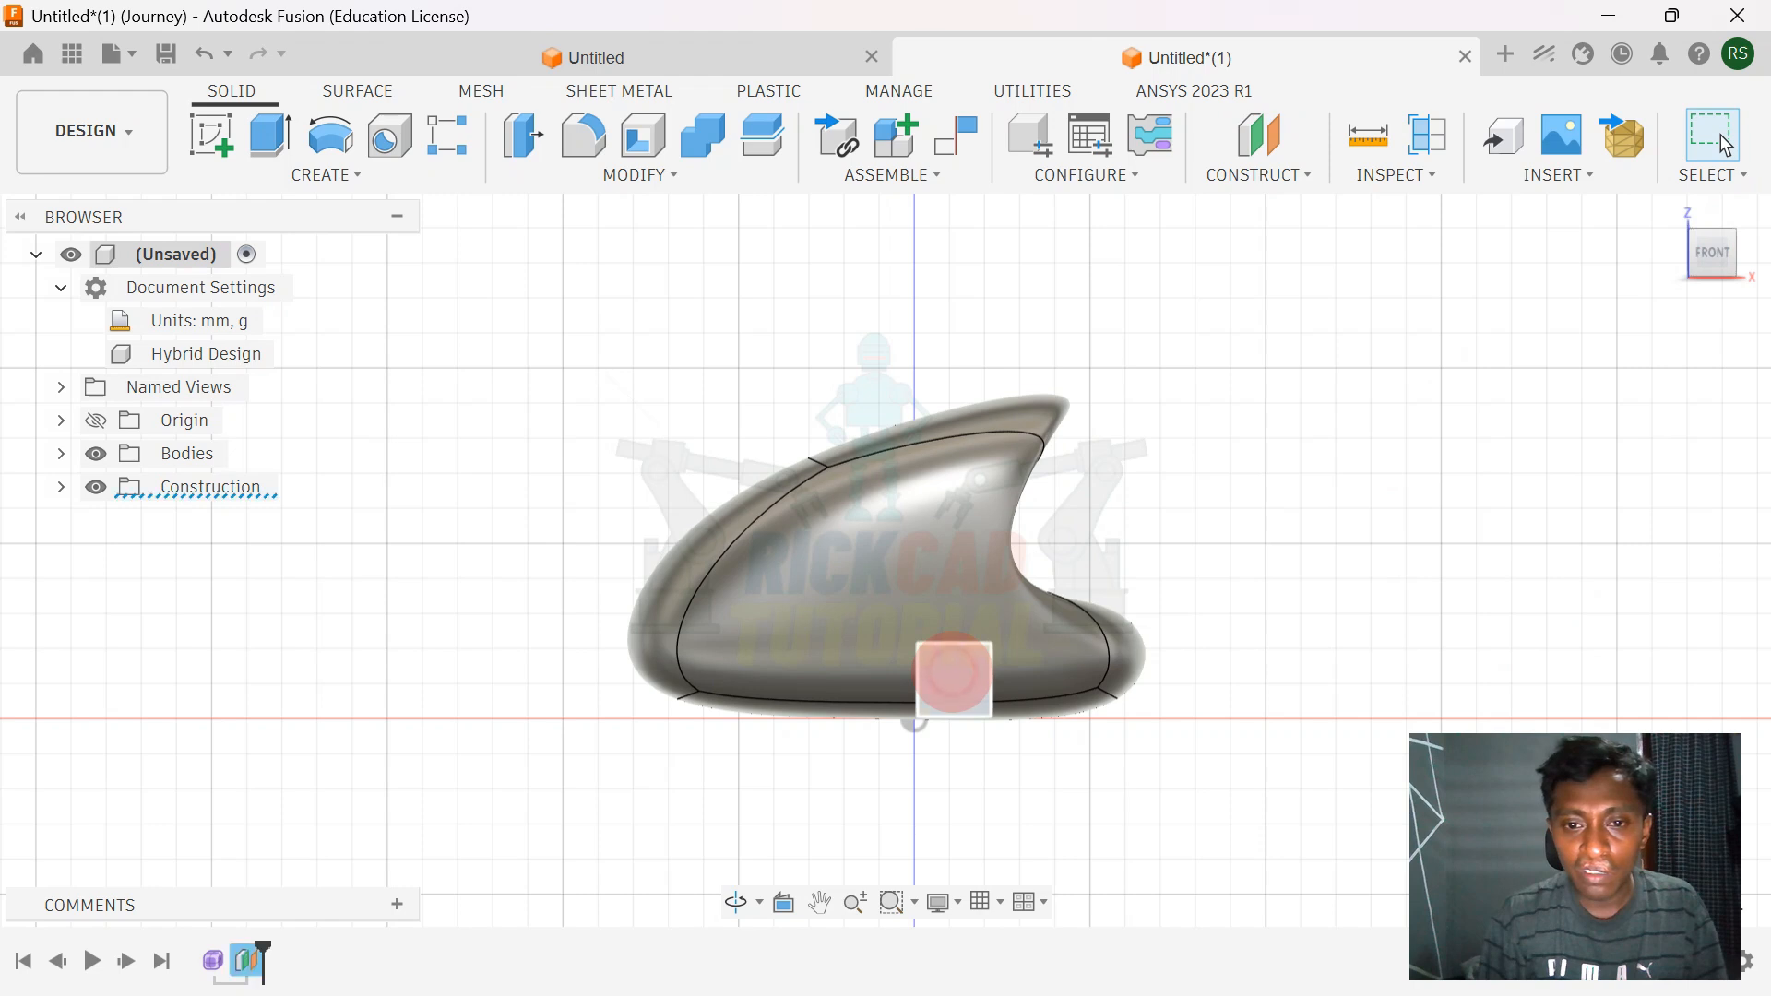
click(953, 676)
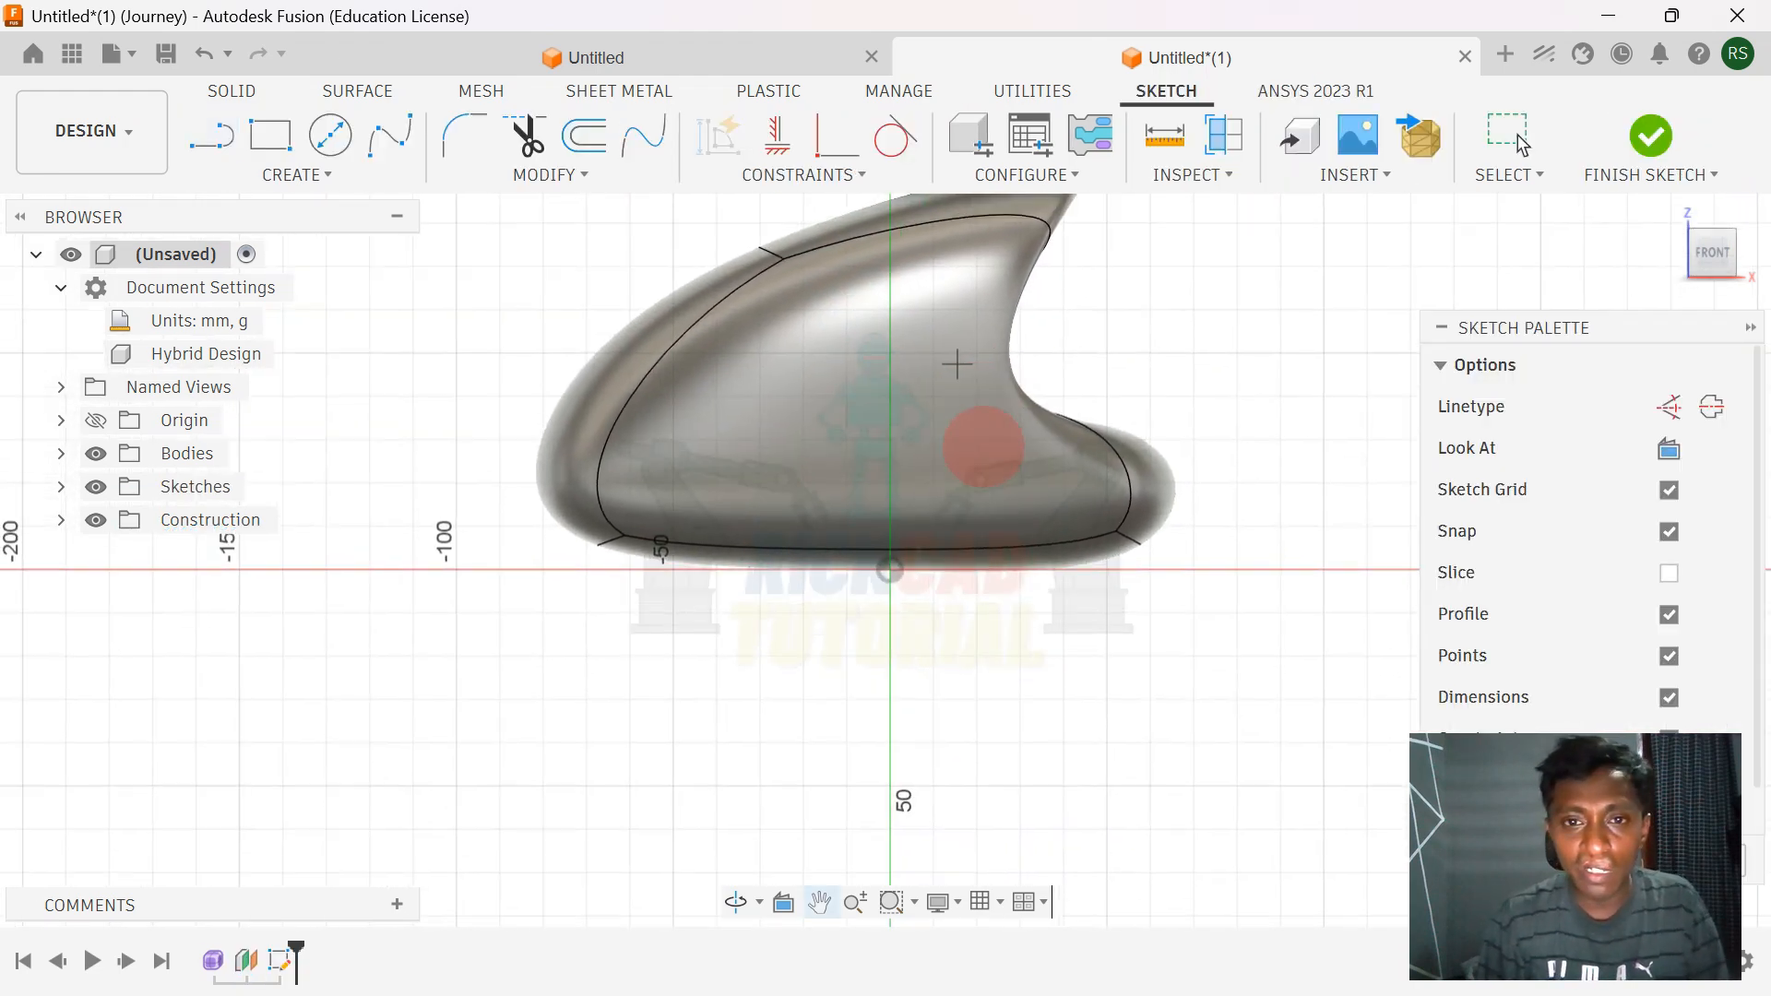
key(l)
key(alt+Tab)
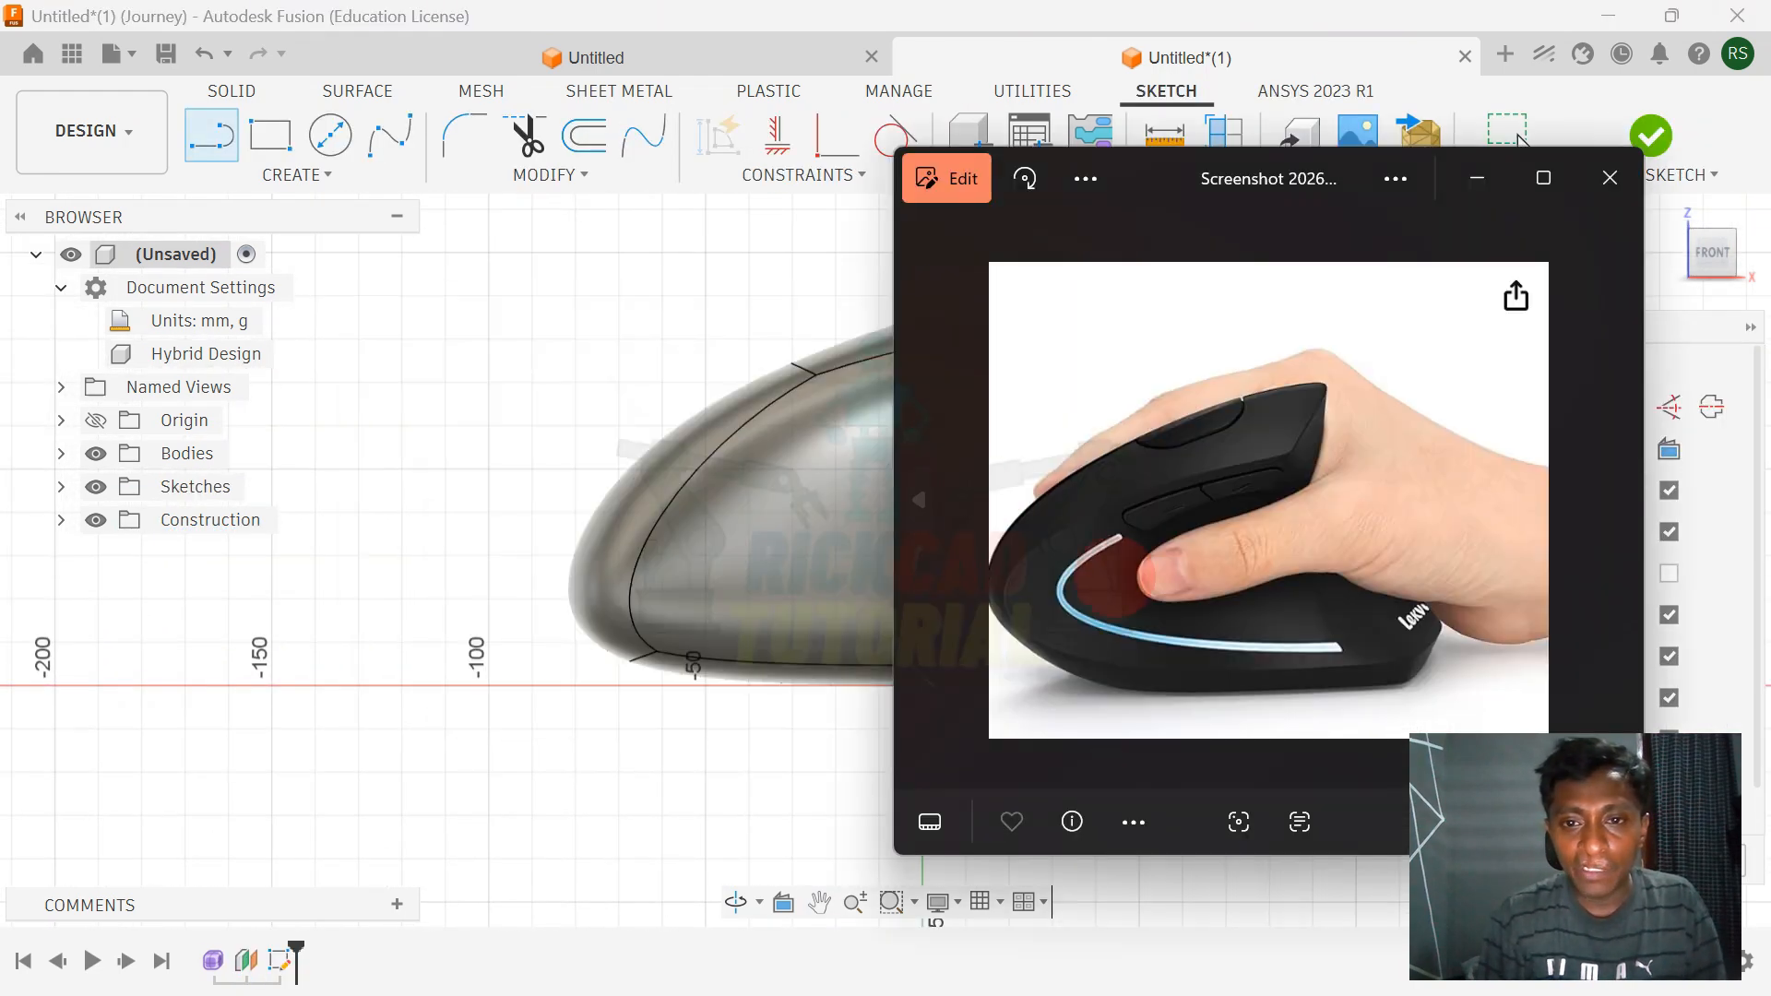
click(666, 351)
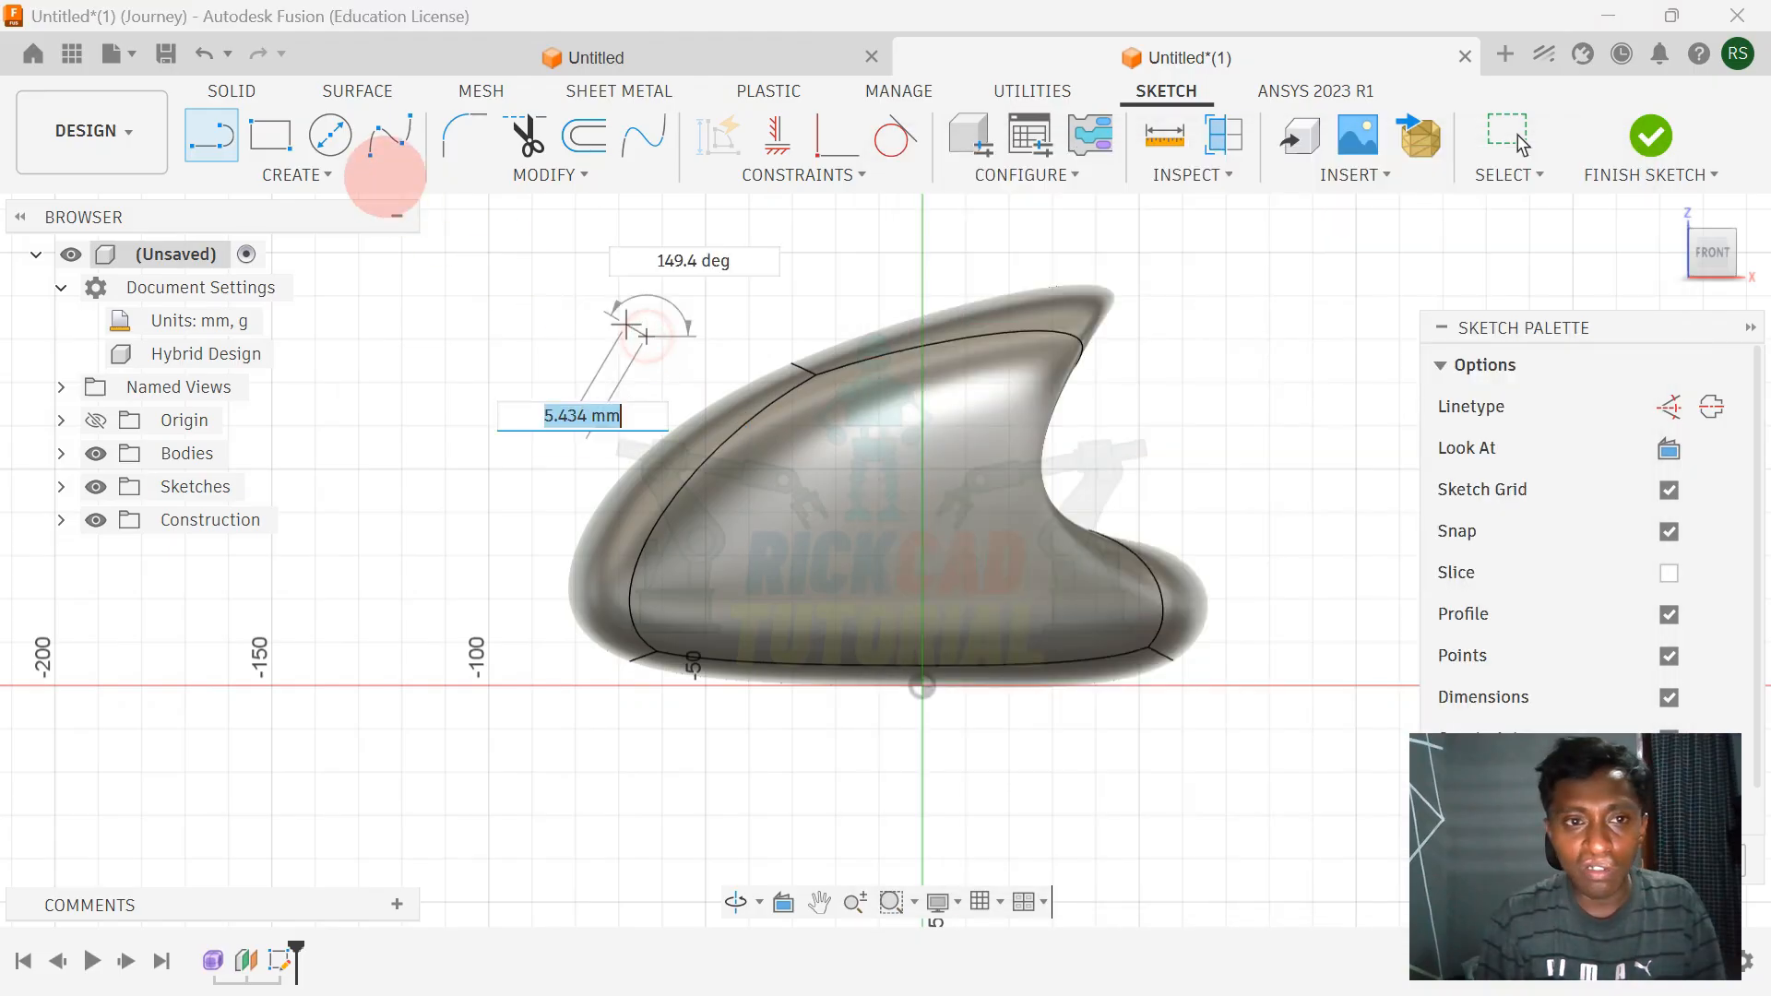
click(395, 135)
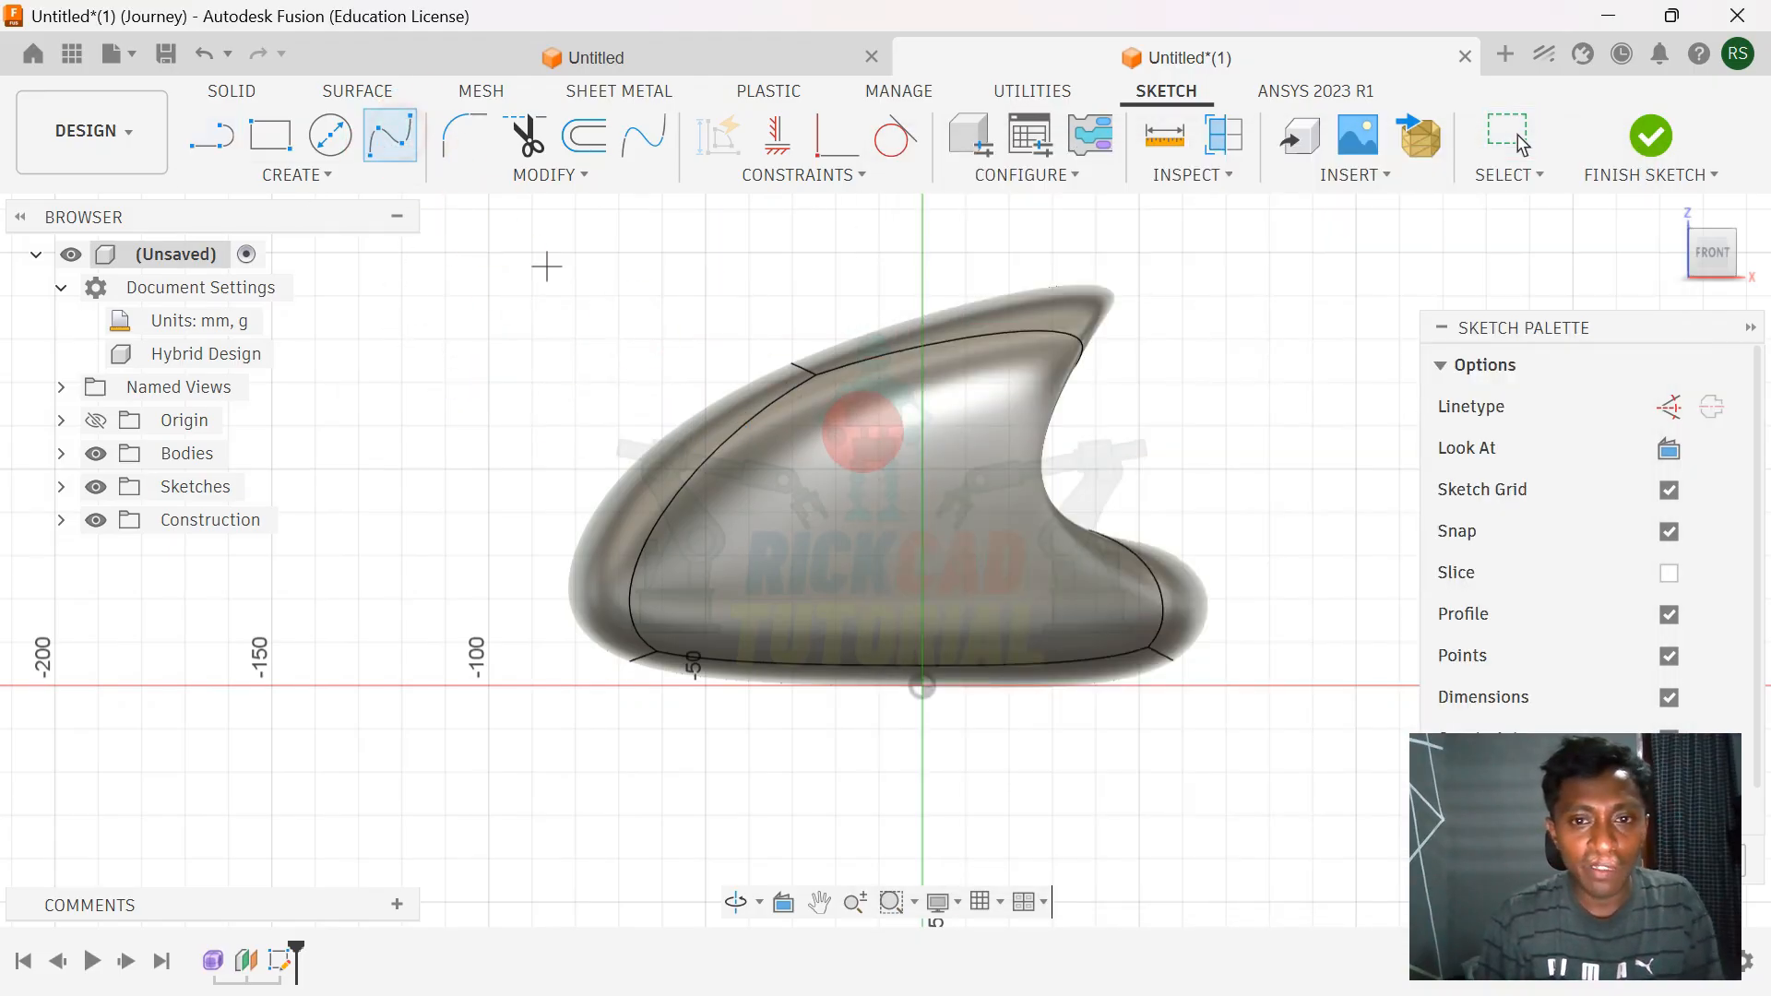
key(alt+Tab)
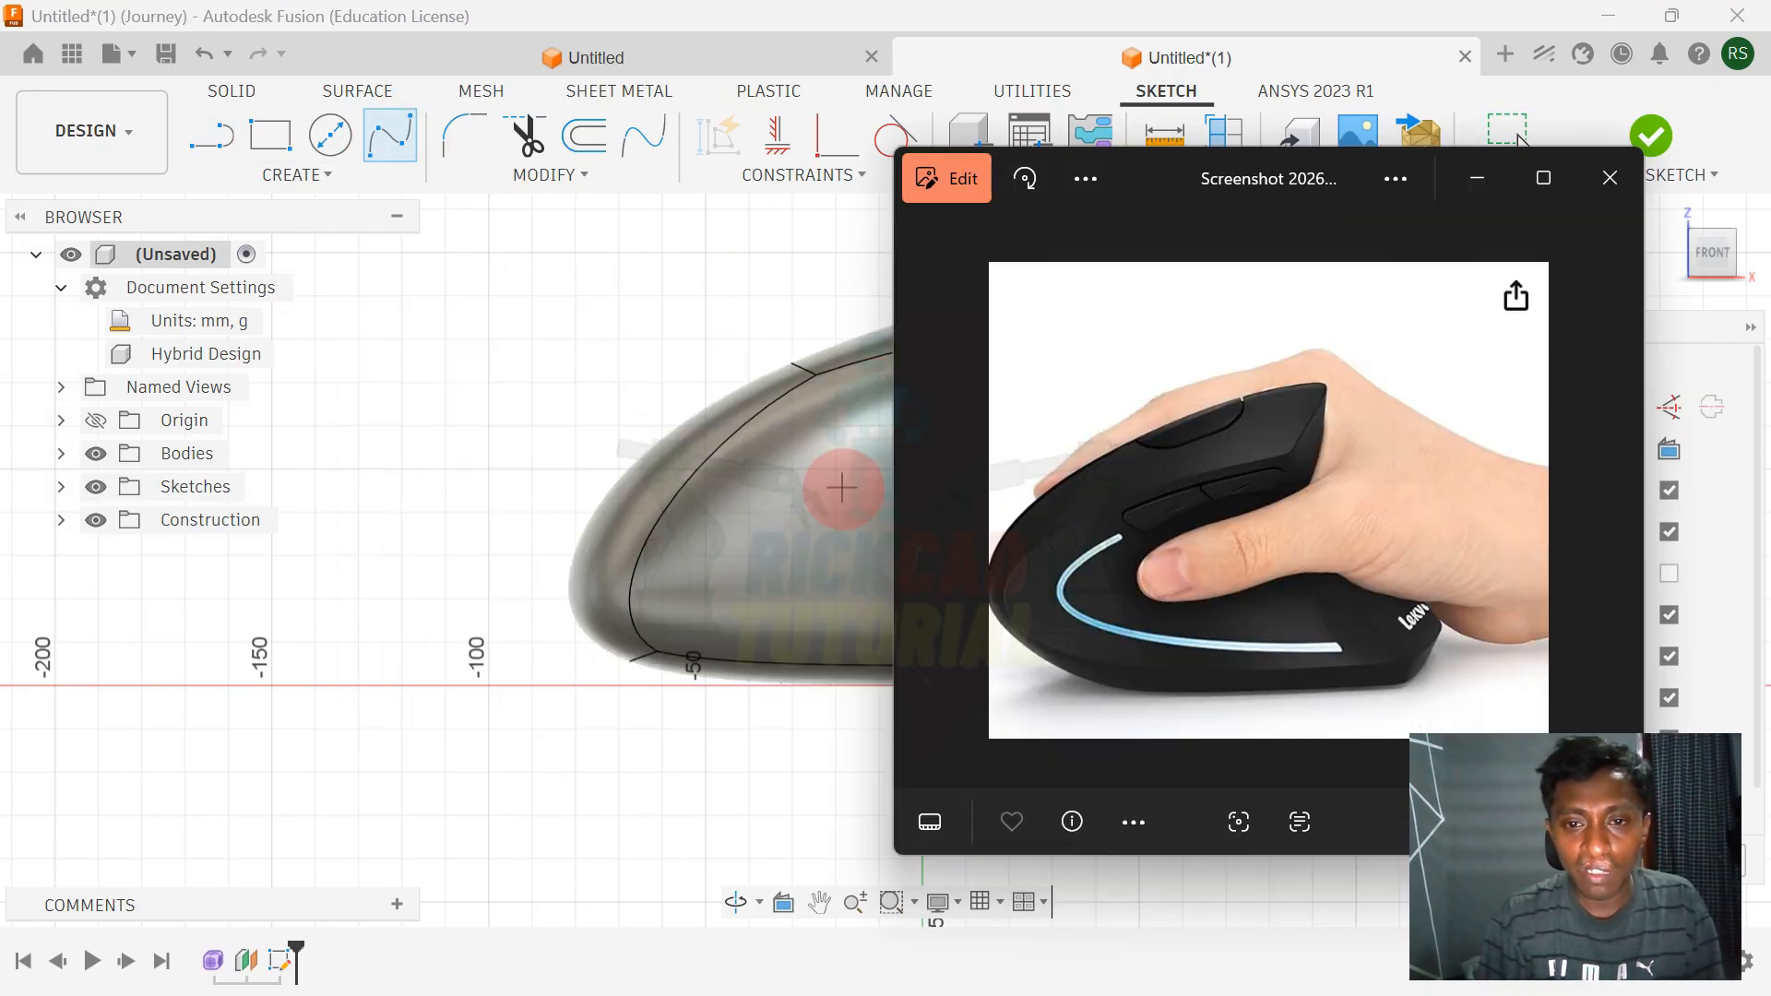
key(alt+Tab)
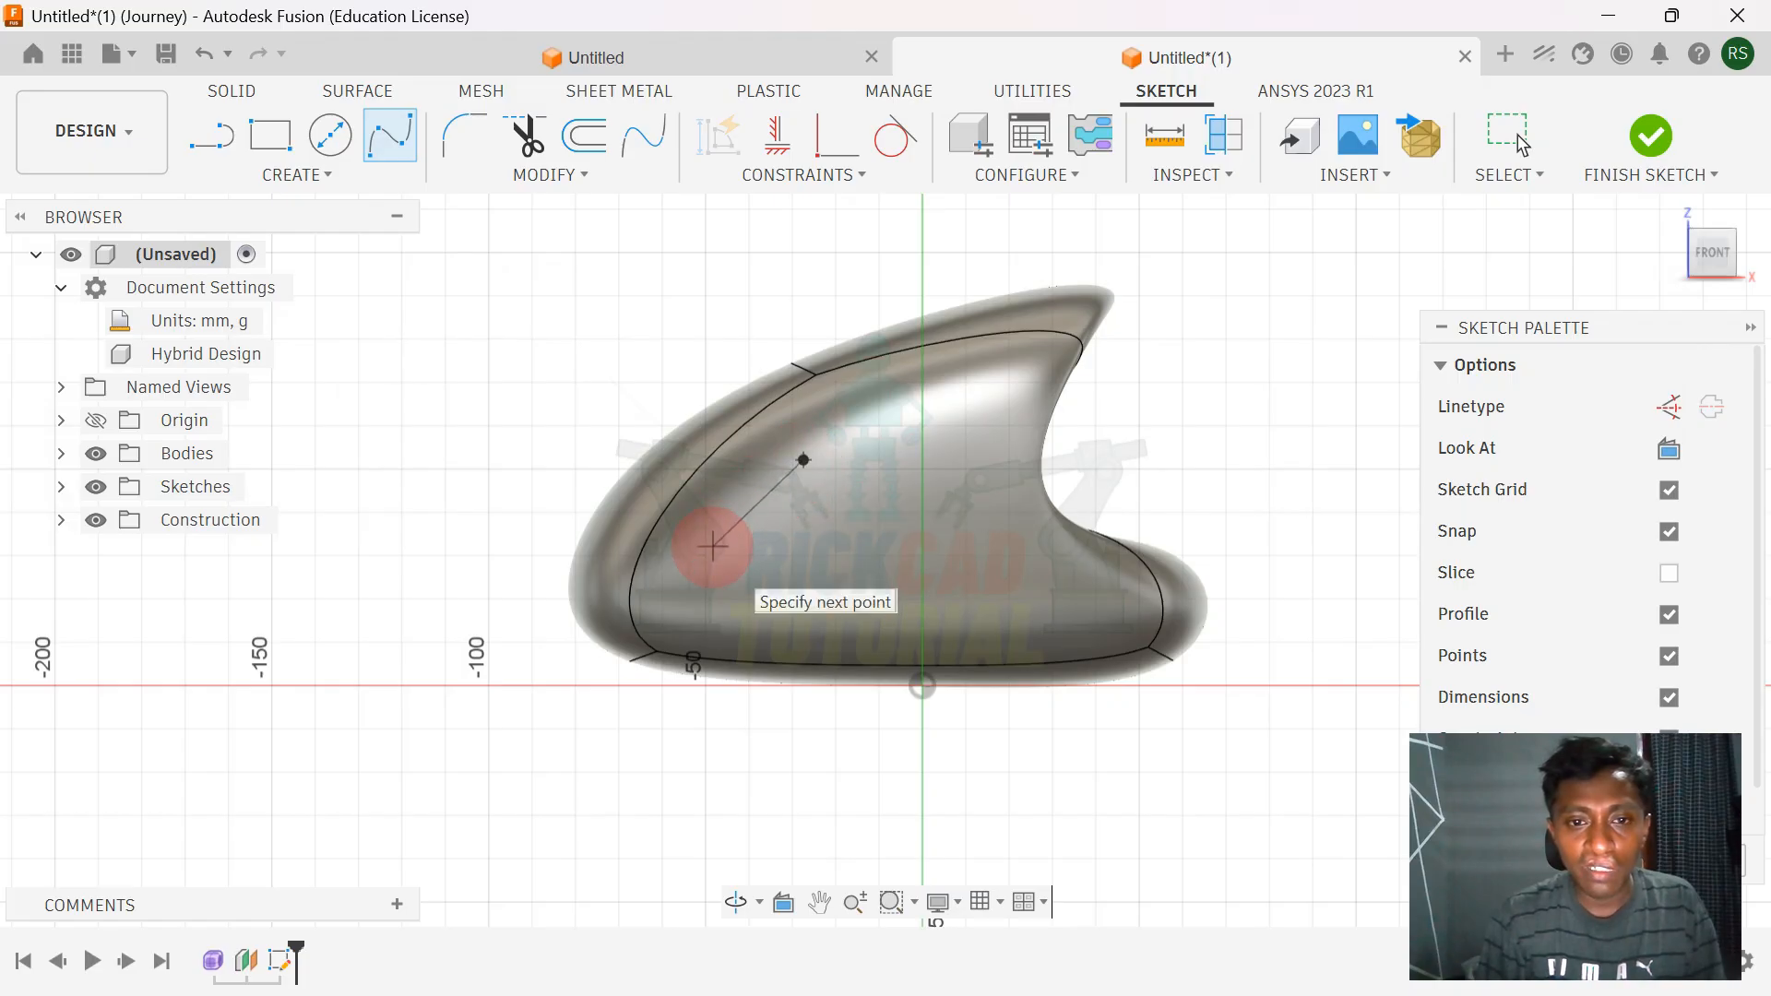
click(761, 597)
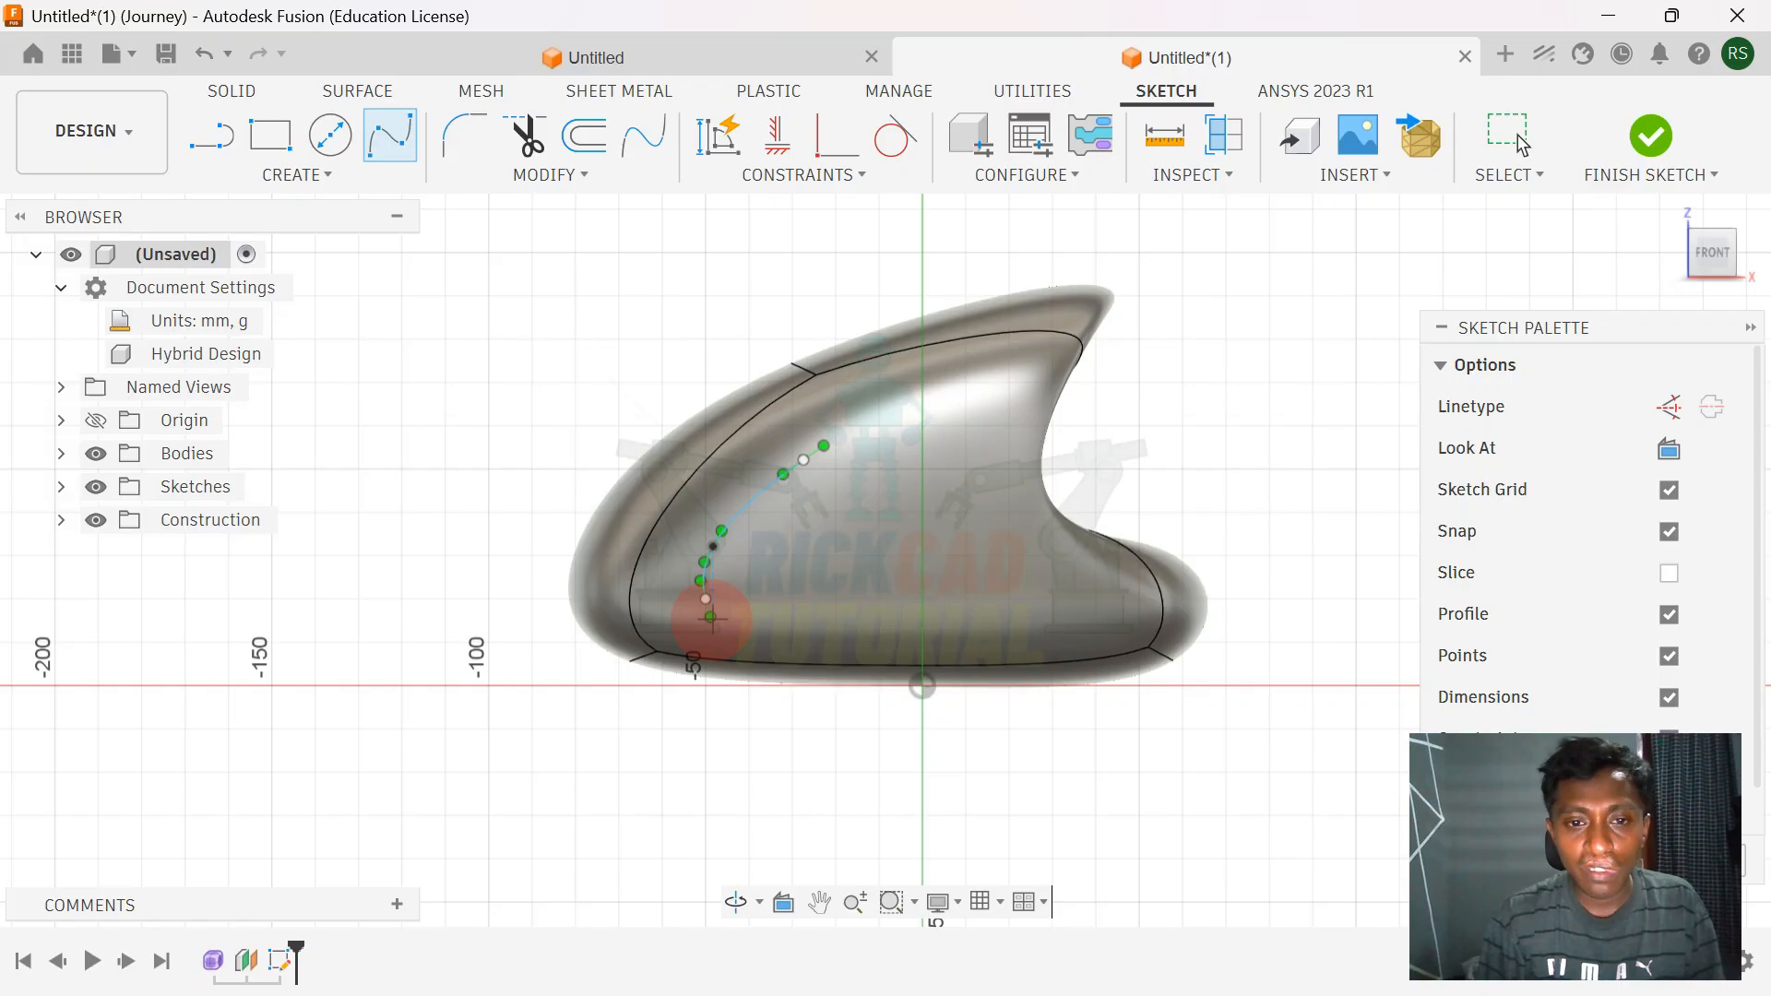
key(Escape)
key(ctrl+z)
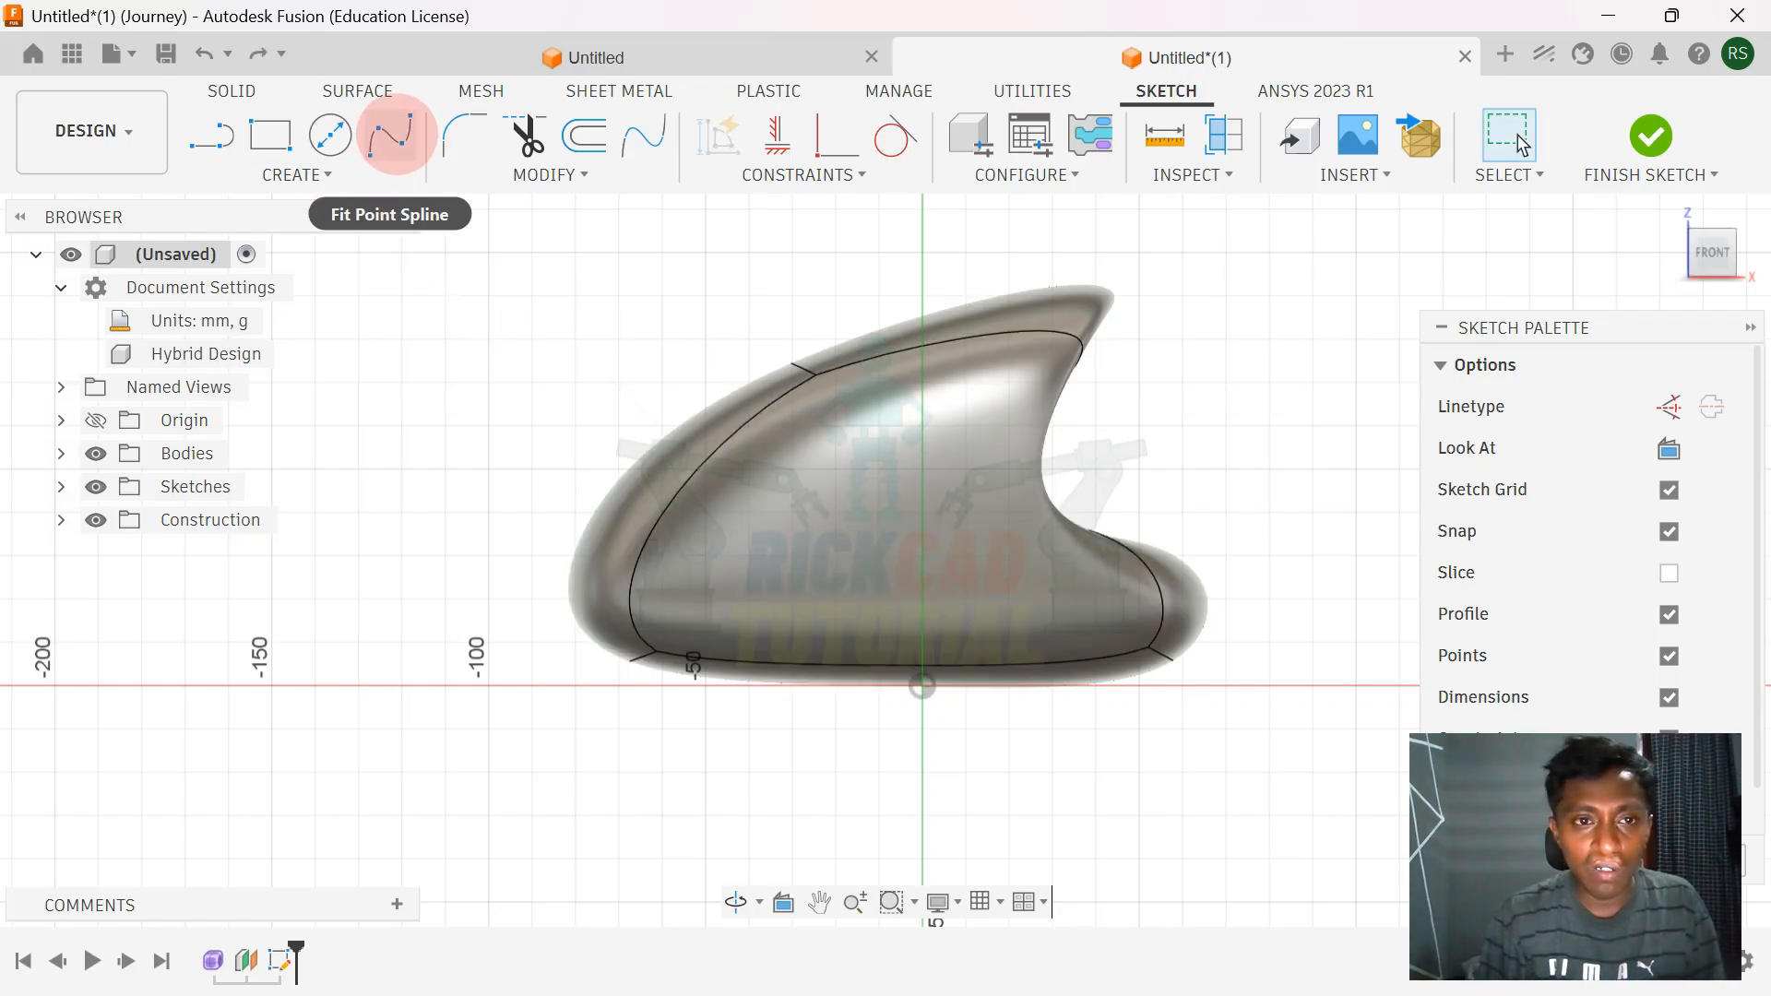
- Sketch an open four-point fit point spline on the mouse's side like the picture's light strip, and reshape its curve with the handles and fit points
click(390, 135)
click(831, 450)
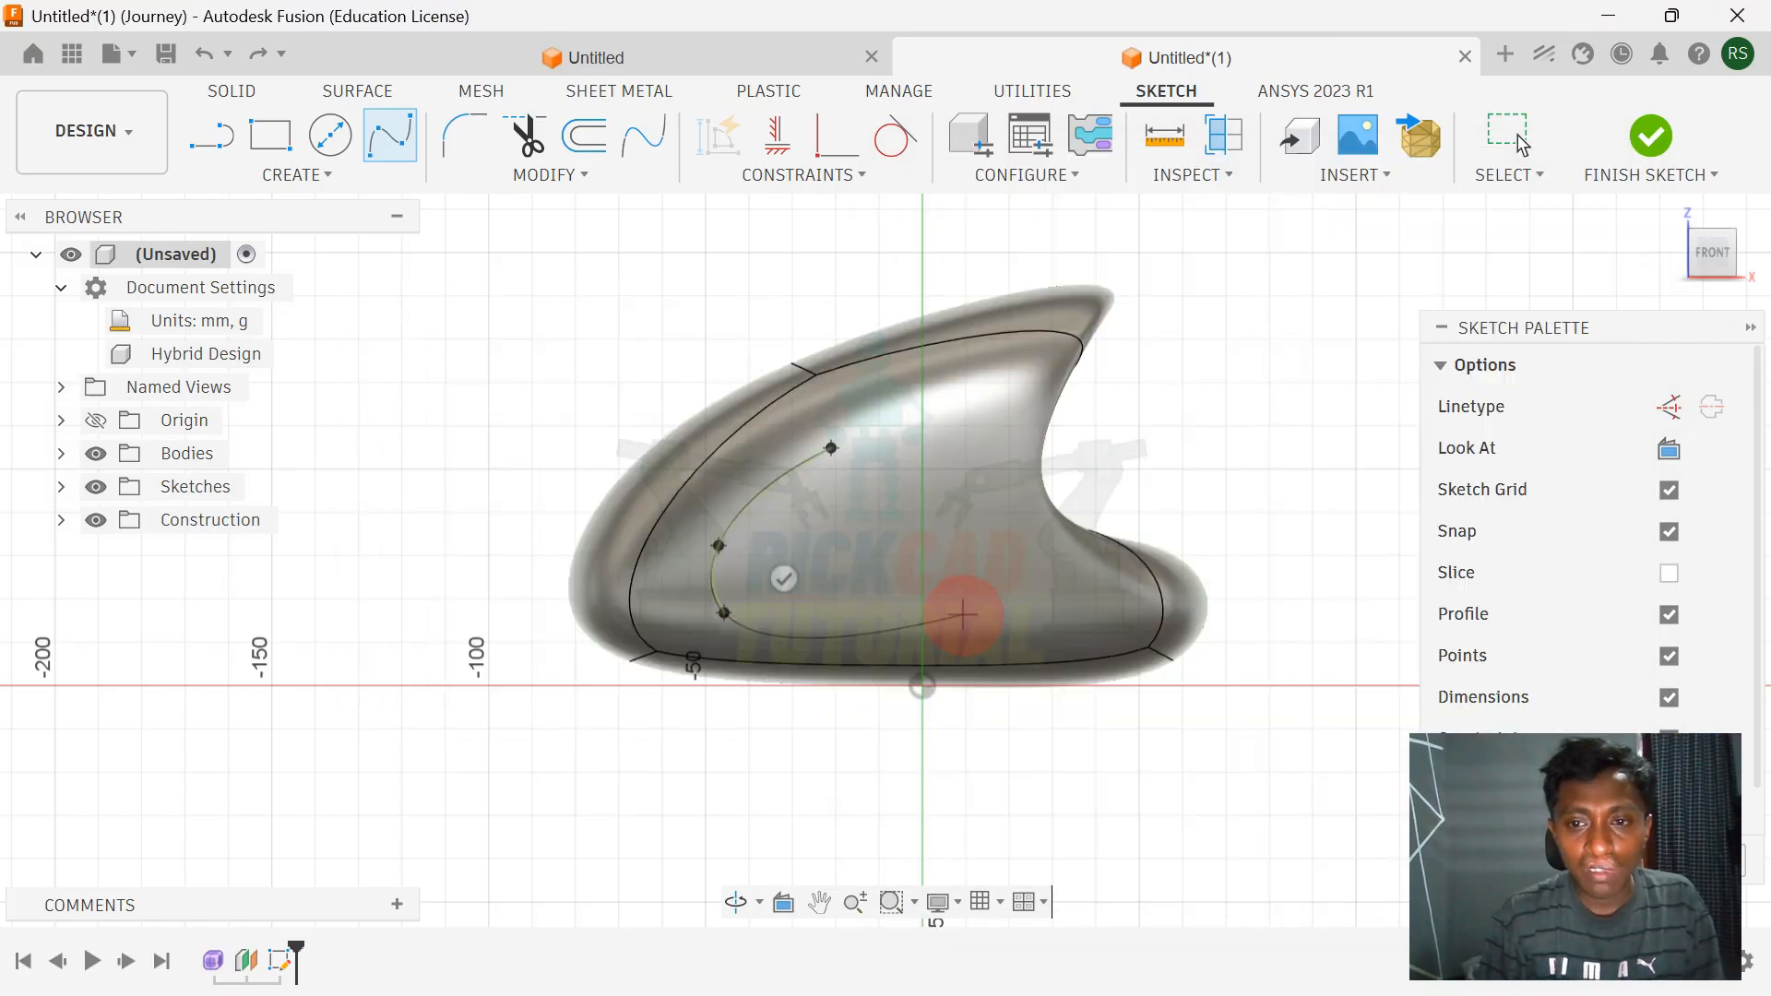
click(1050, 620)
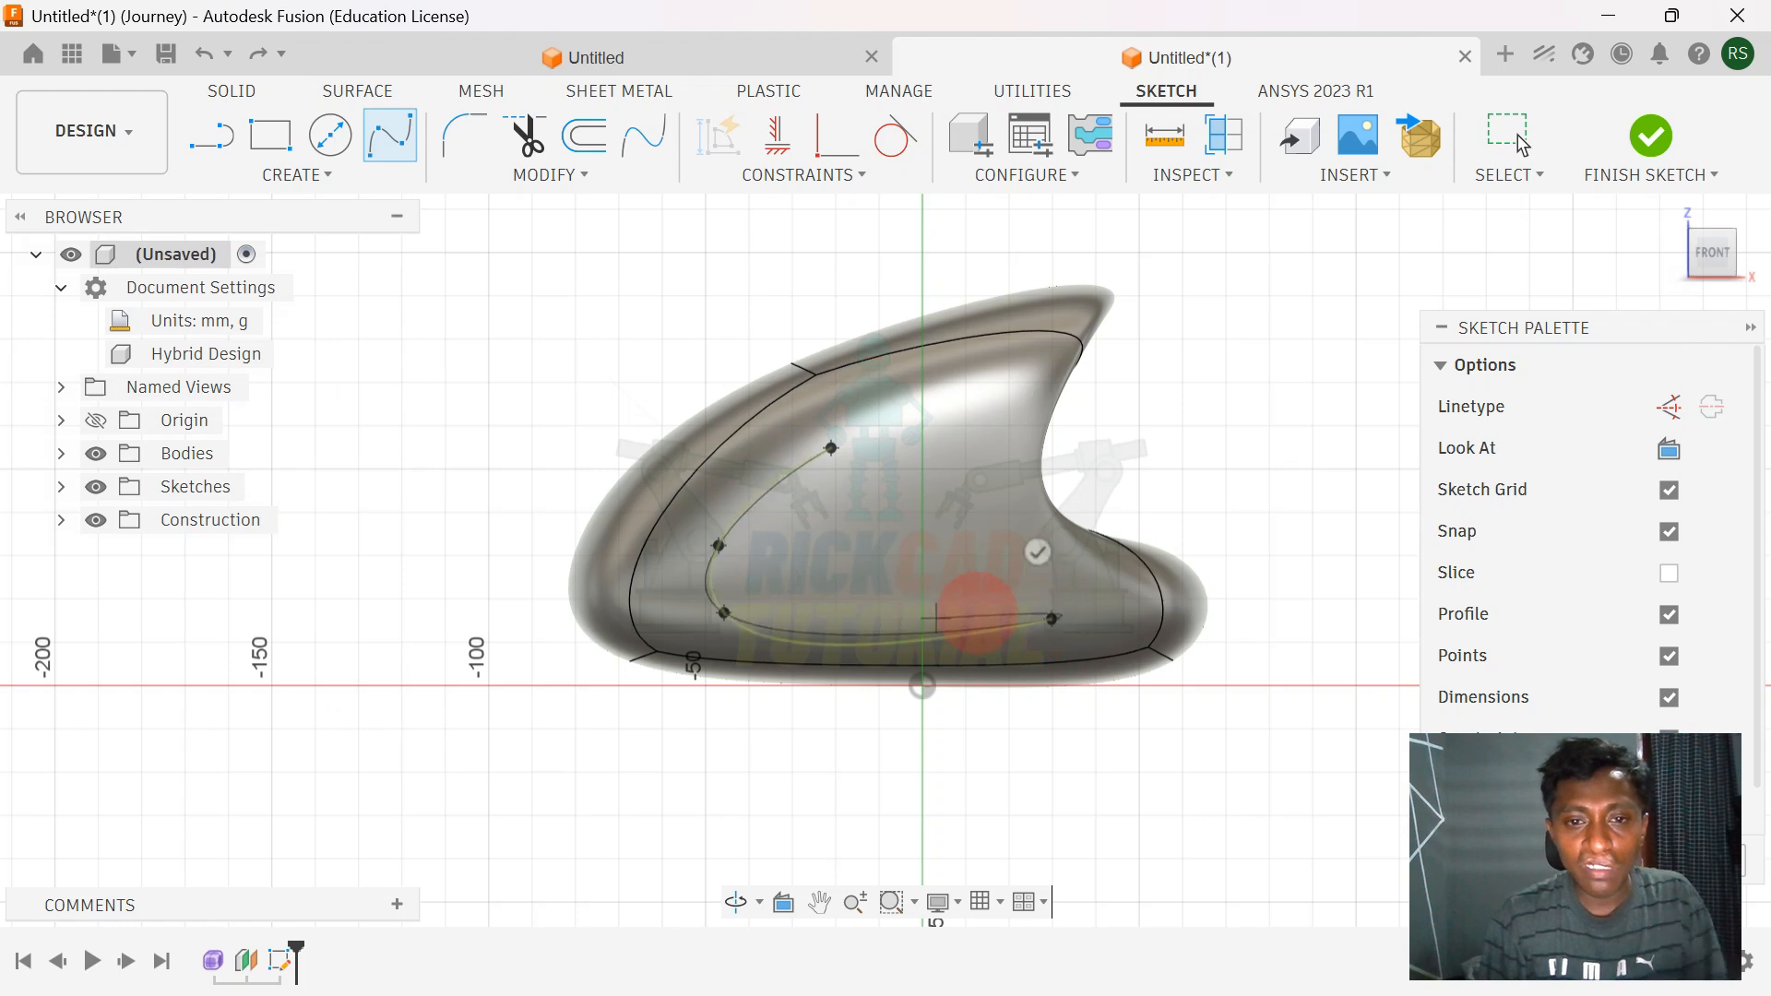
click(1039, 553)
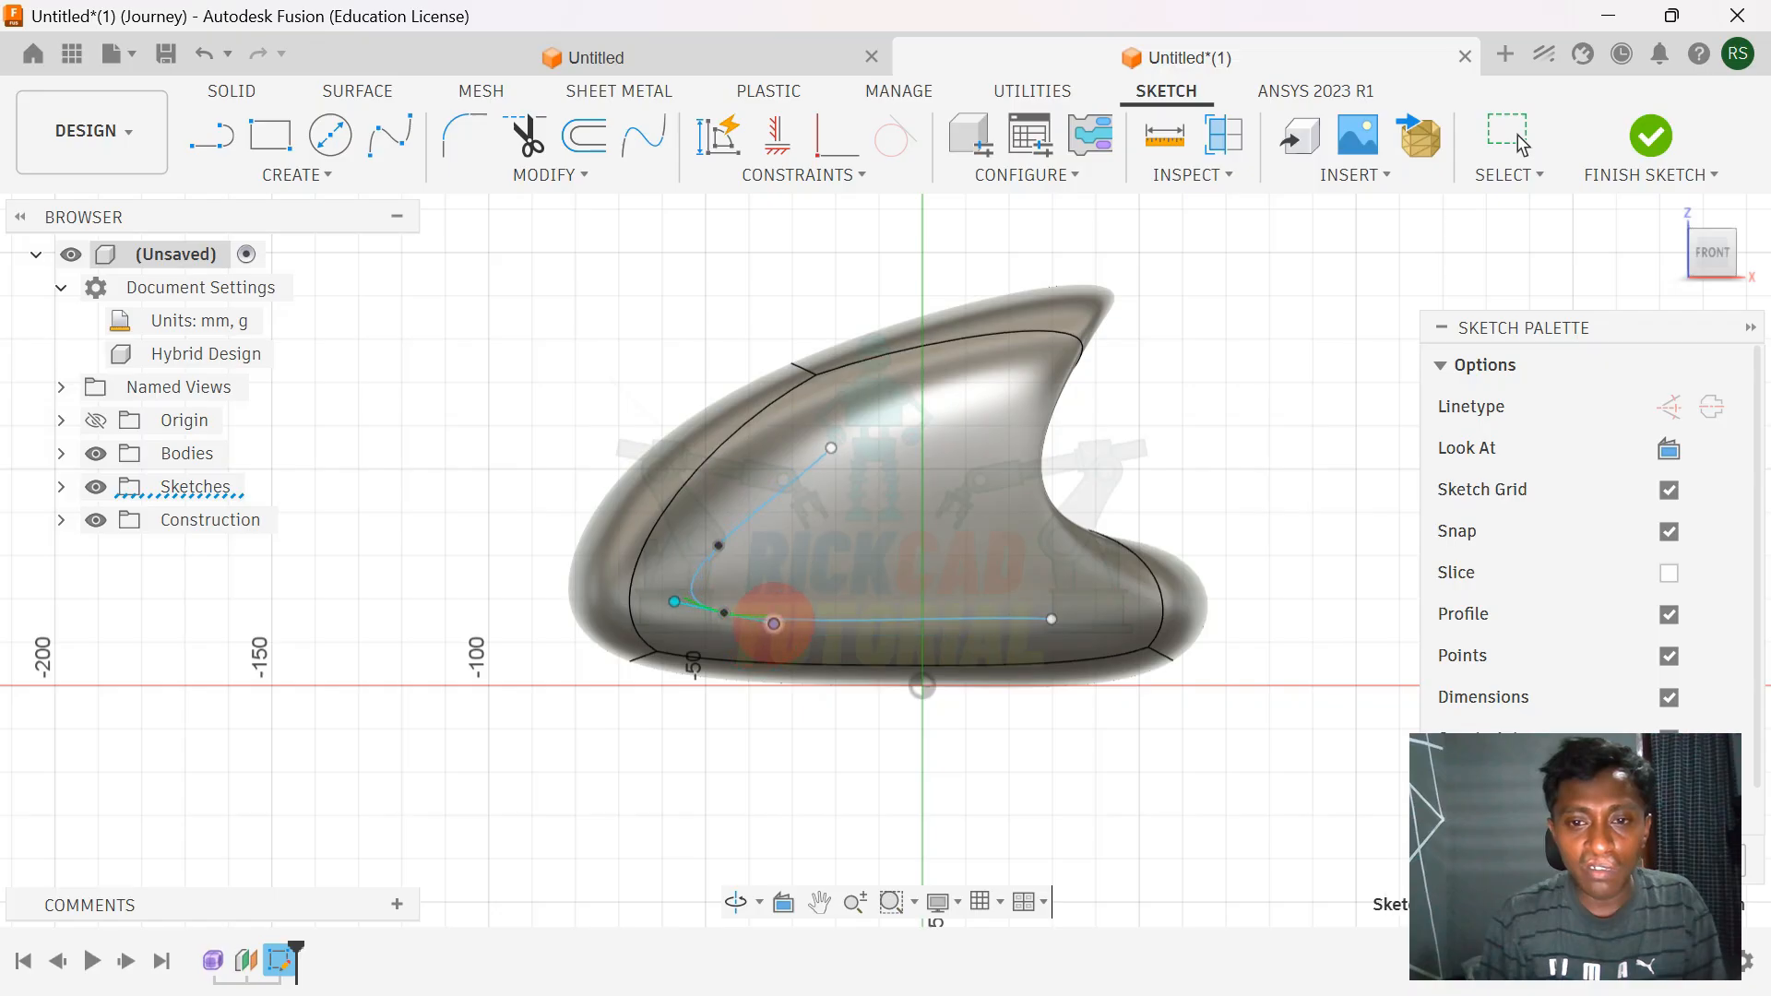
click(773, 624)
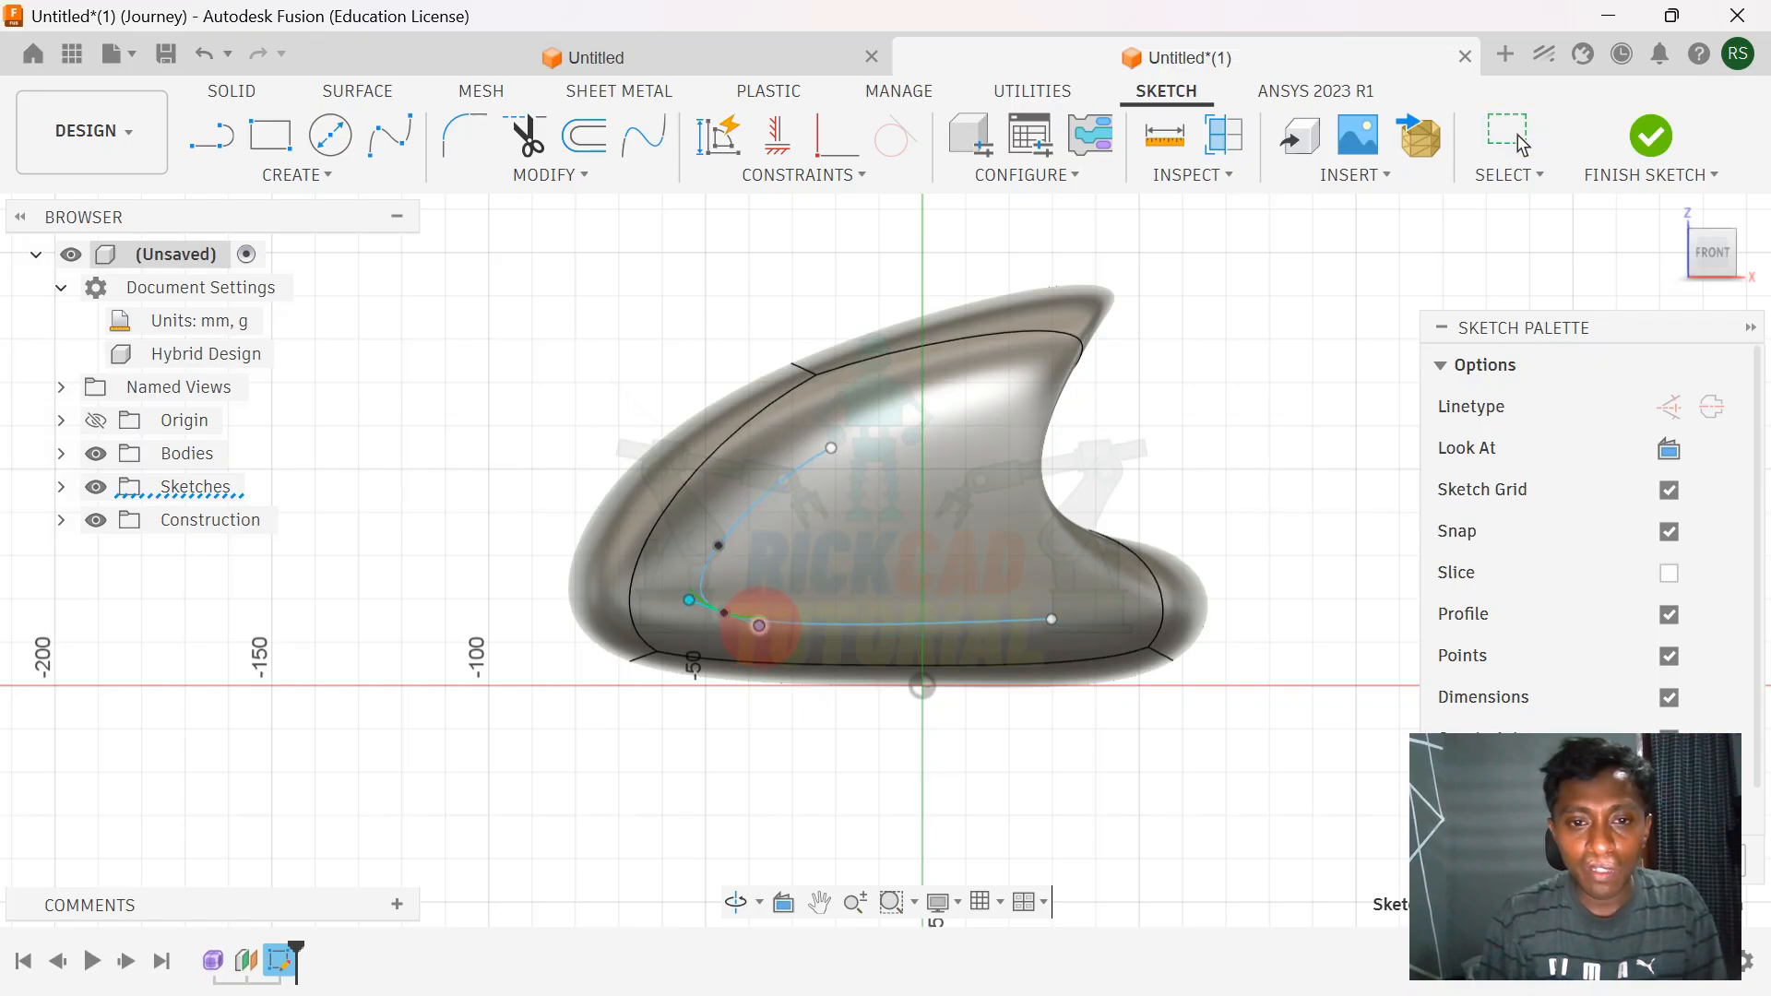
drag(719, 545, 748, 537)
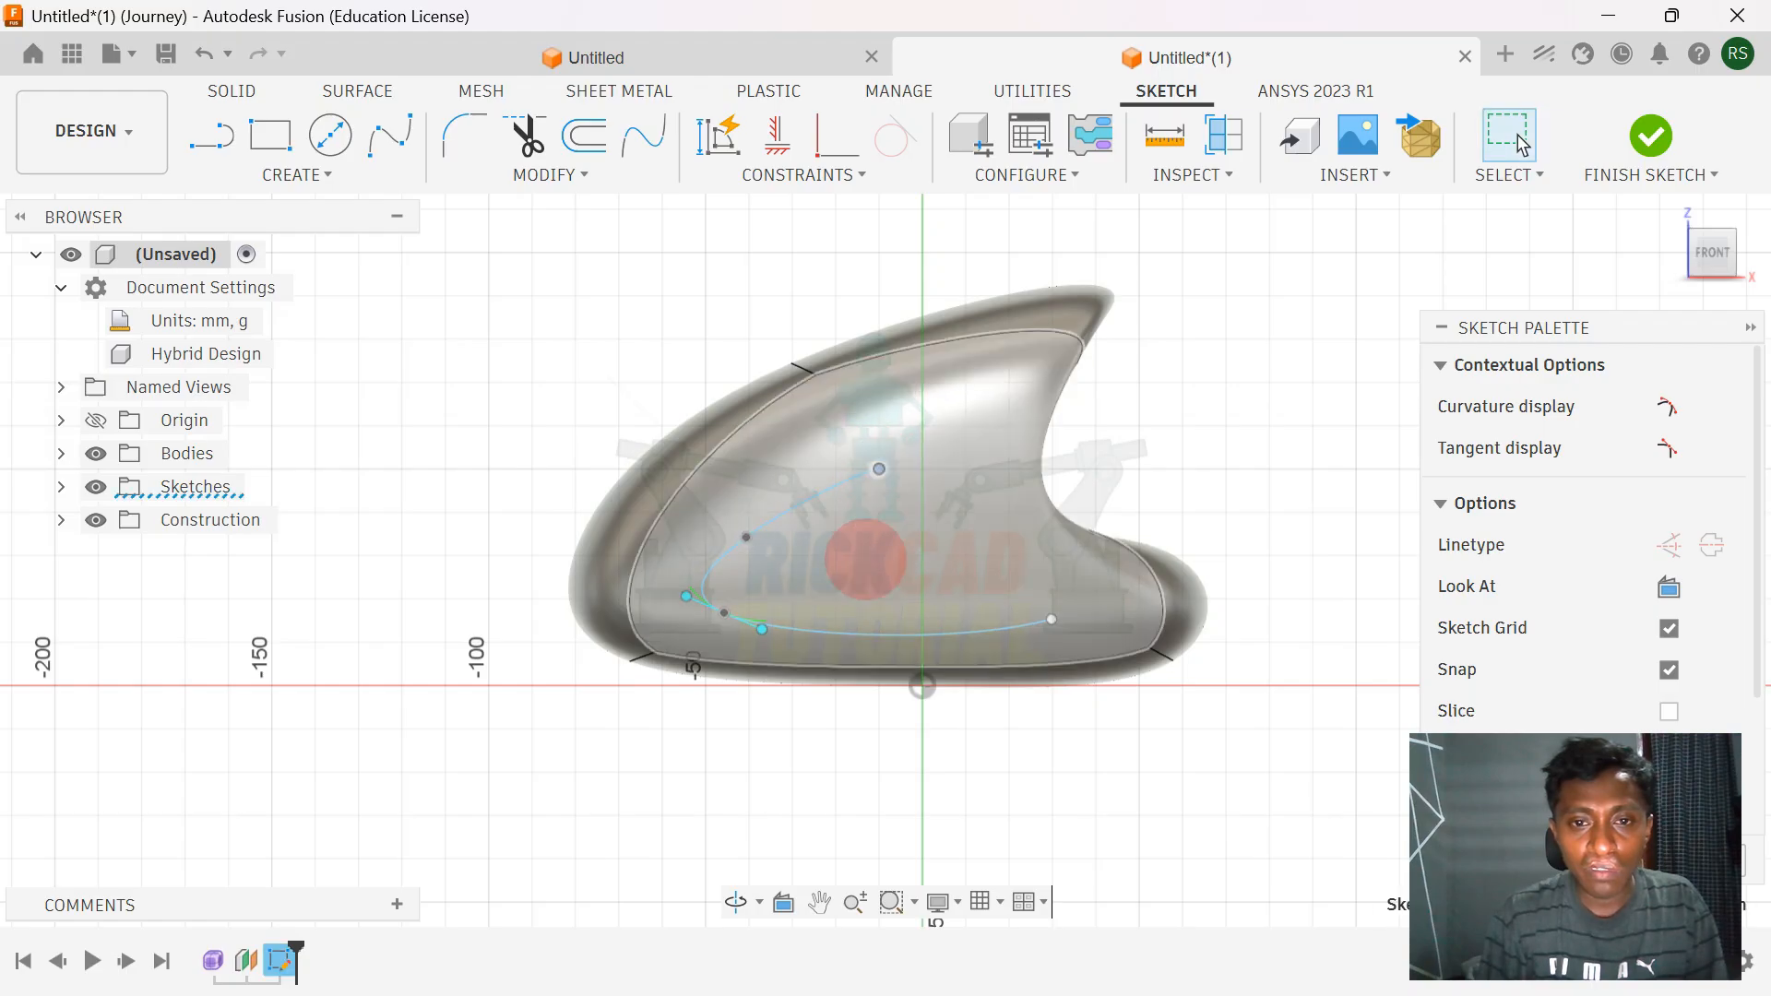
- Fine-tune the spline's upper section with its tangent handle to follow the light strip in the reference picture, and finish the sketch
key(alt+Tab)
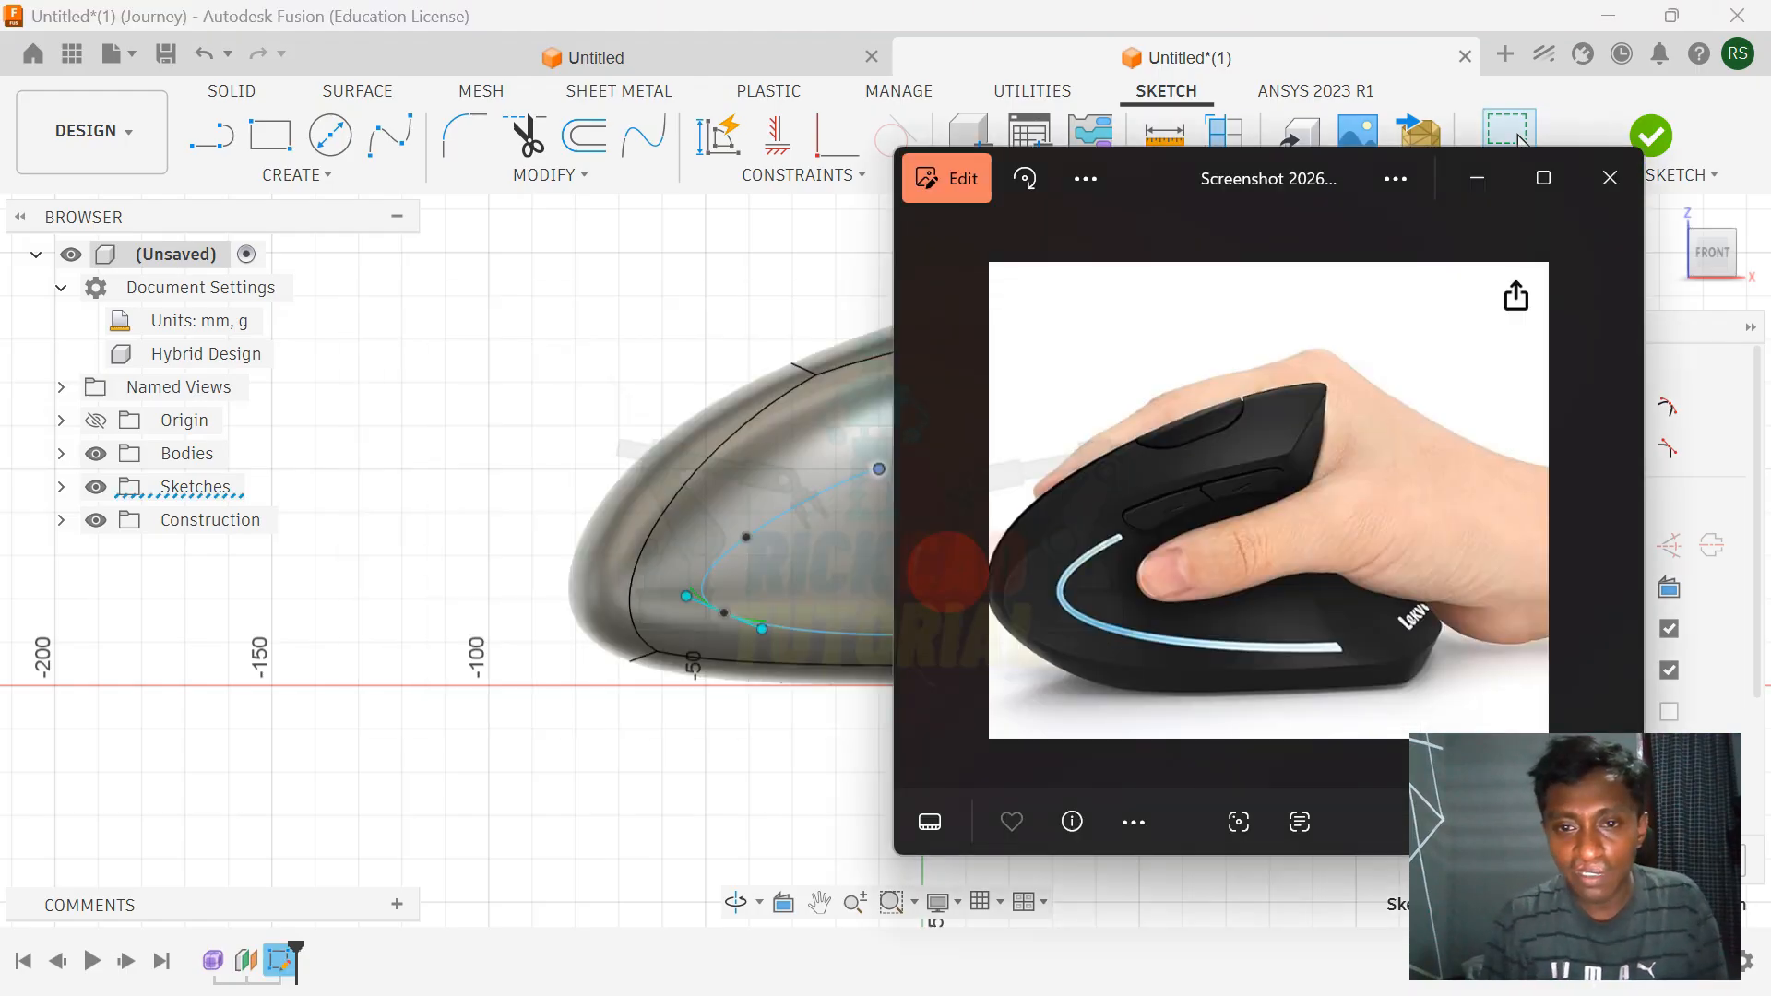
key(alt+Tab)
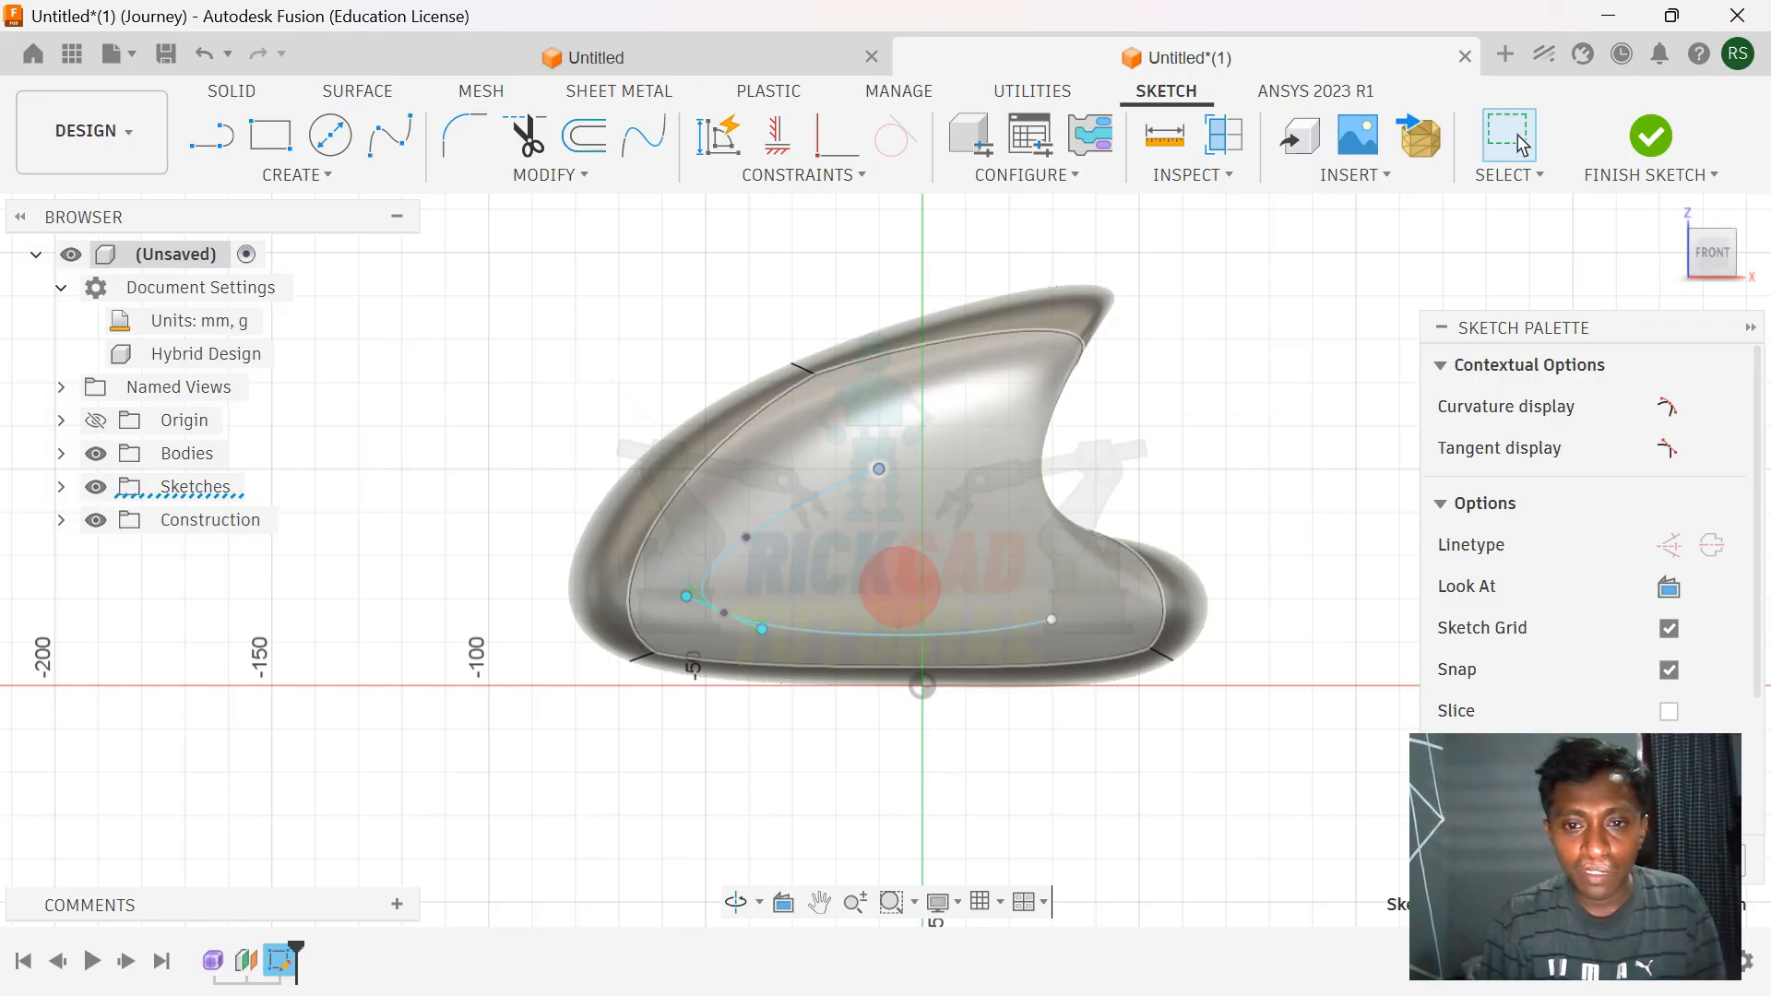
scroll(899, 586, up, 5)
click(585, 136)
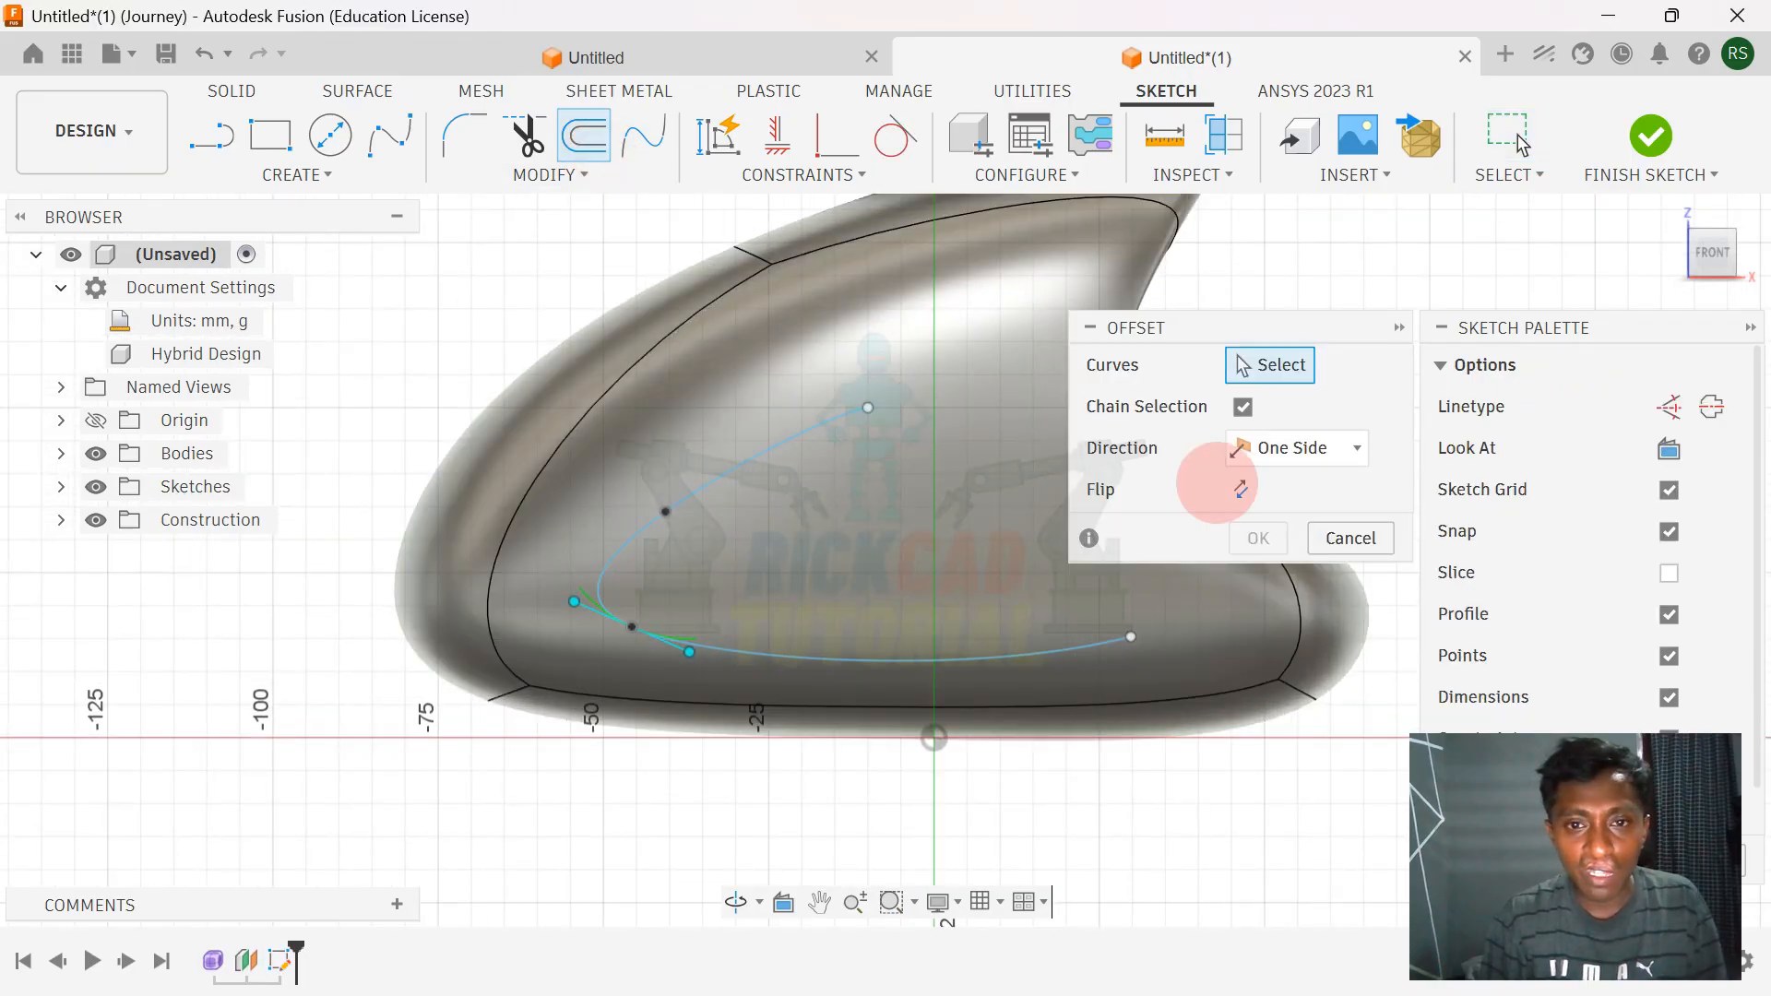
click(1352, 535)
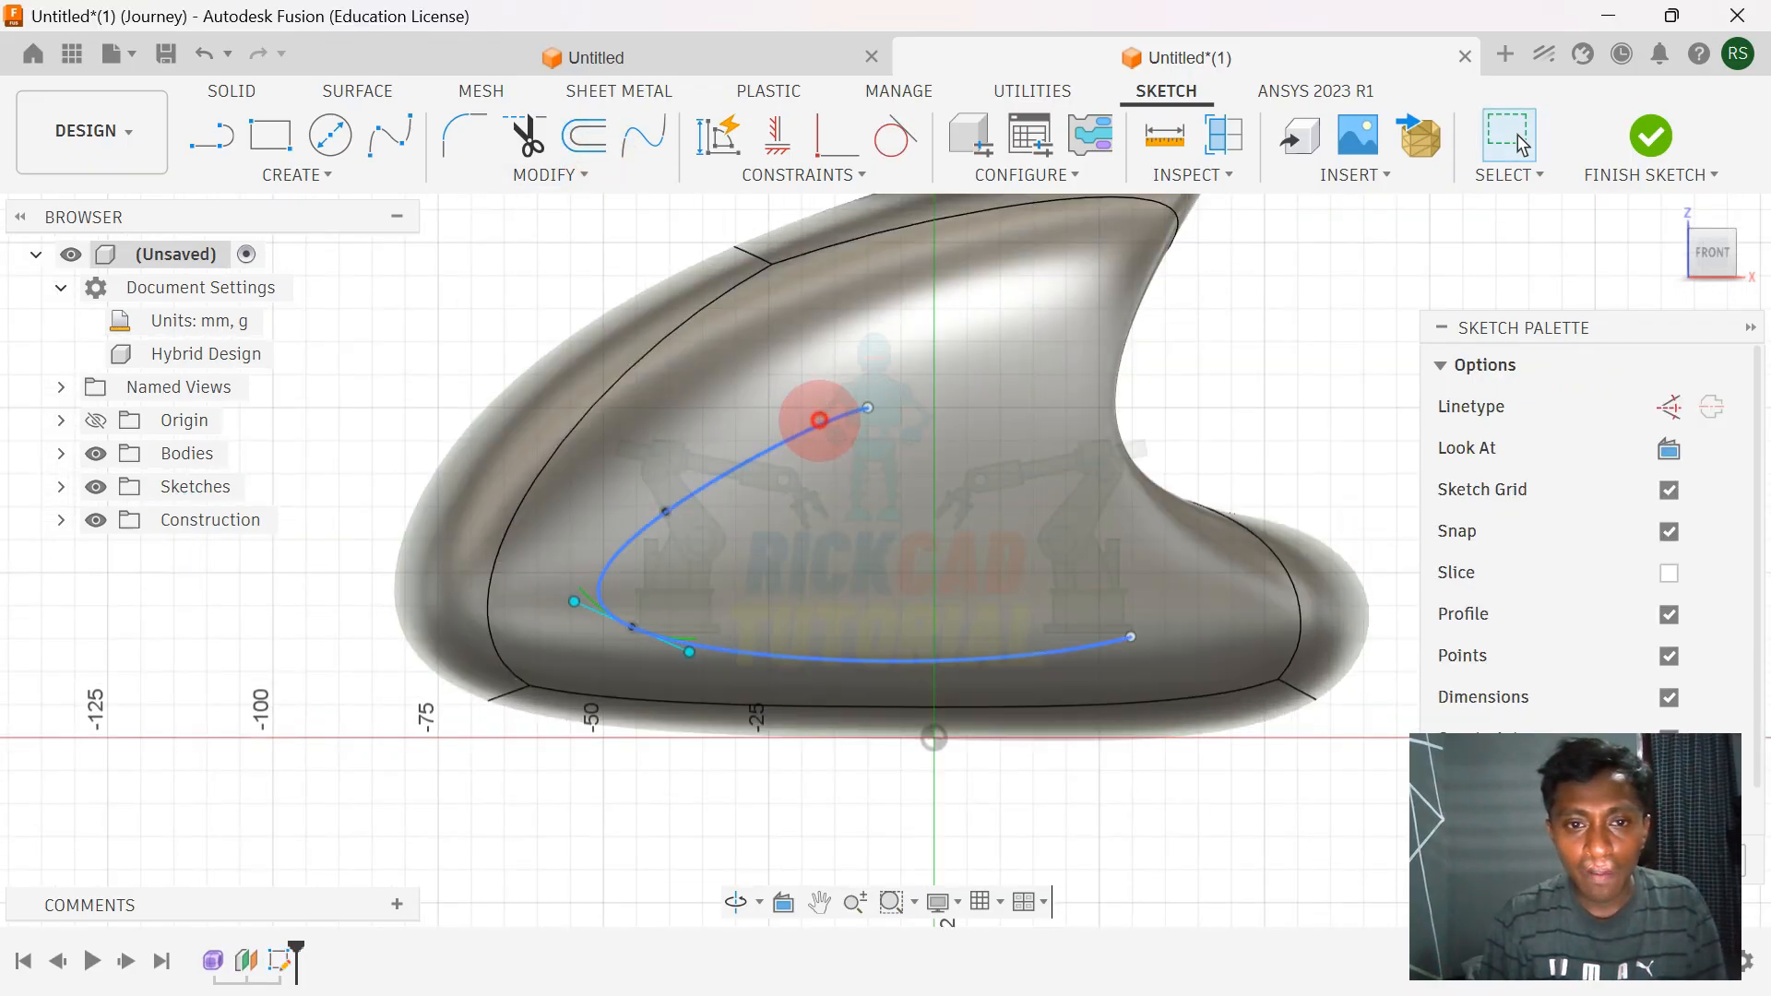
click(819, 421)
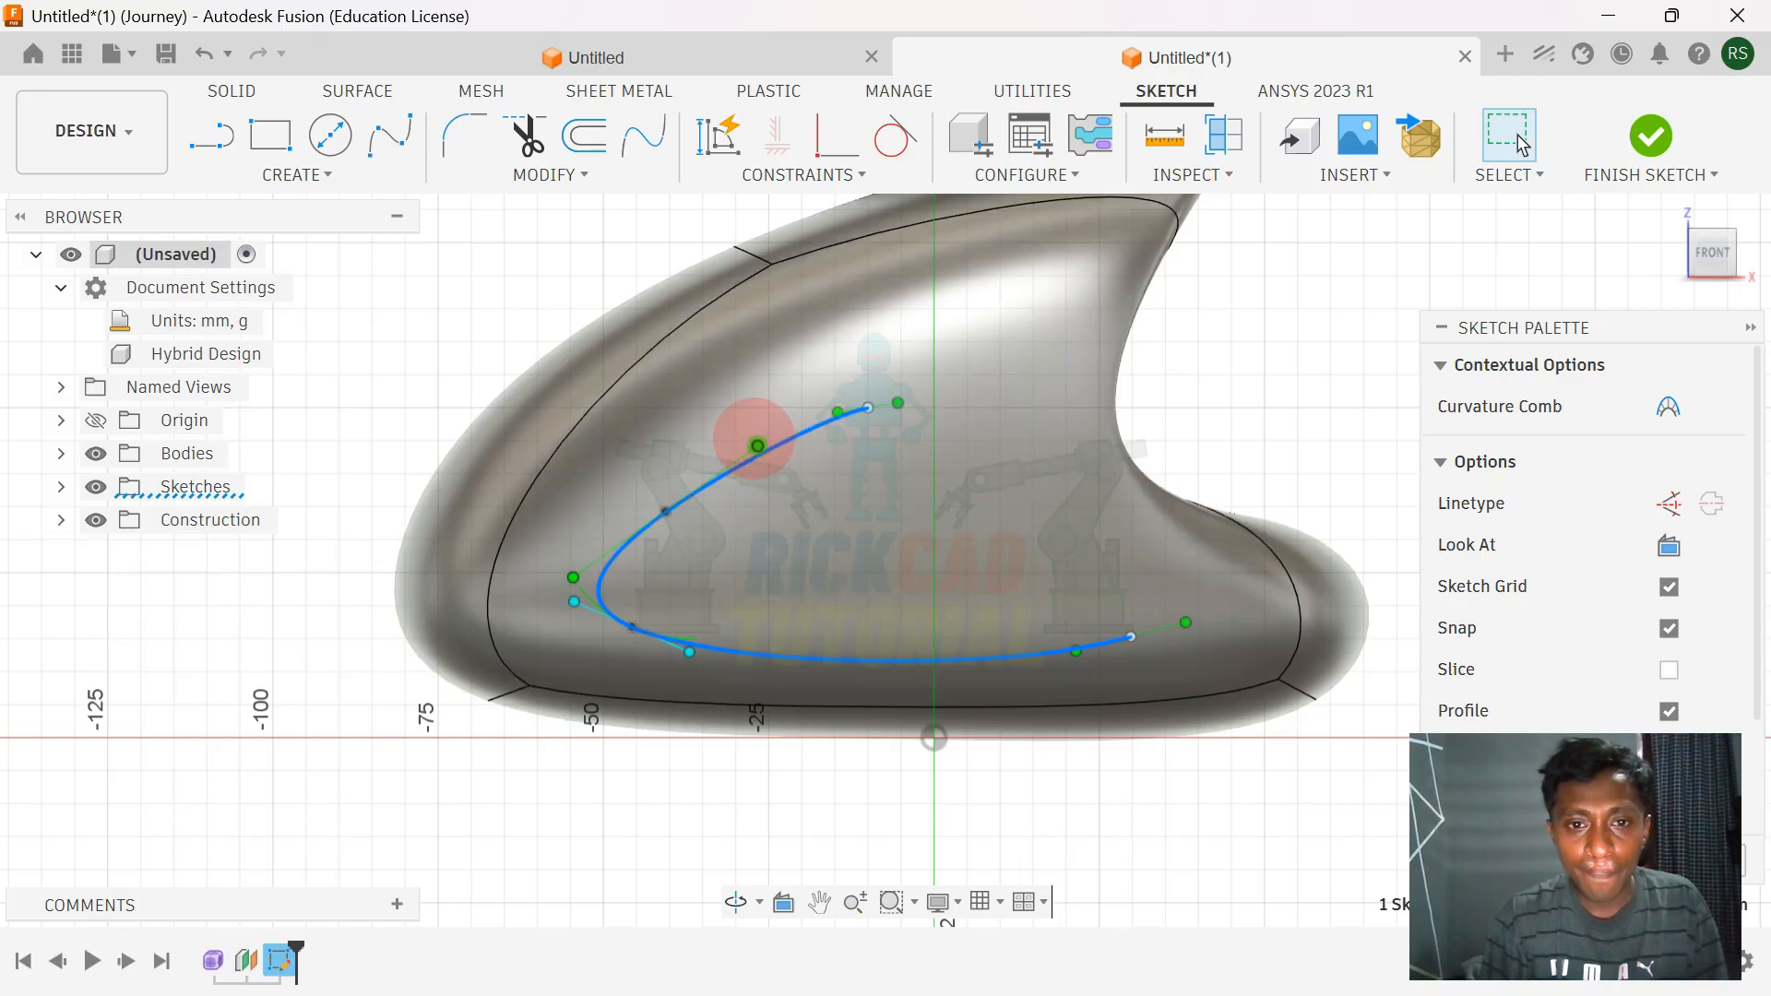
drag(757, 446, 764, 452)
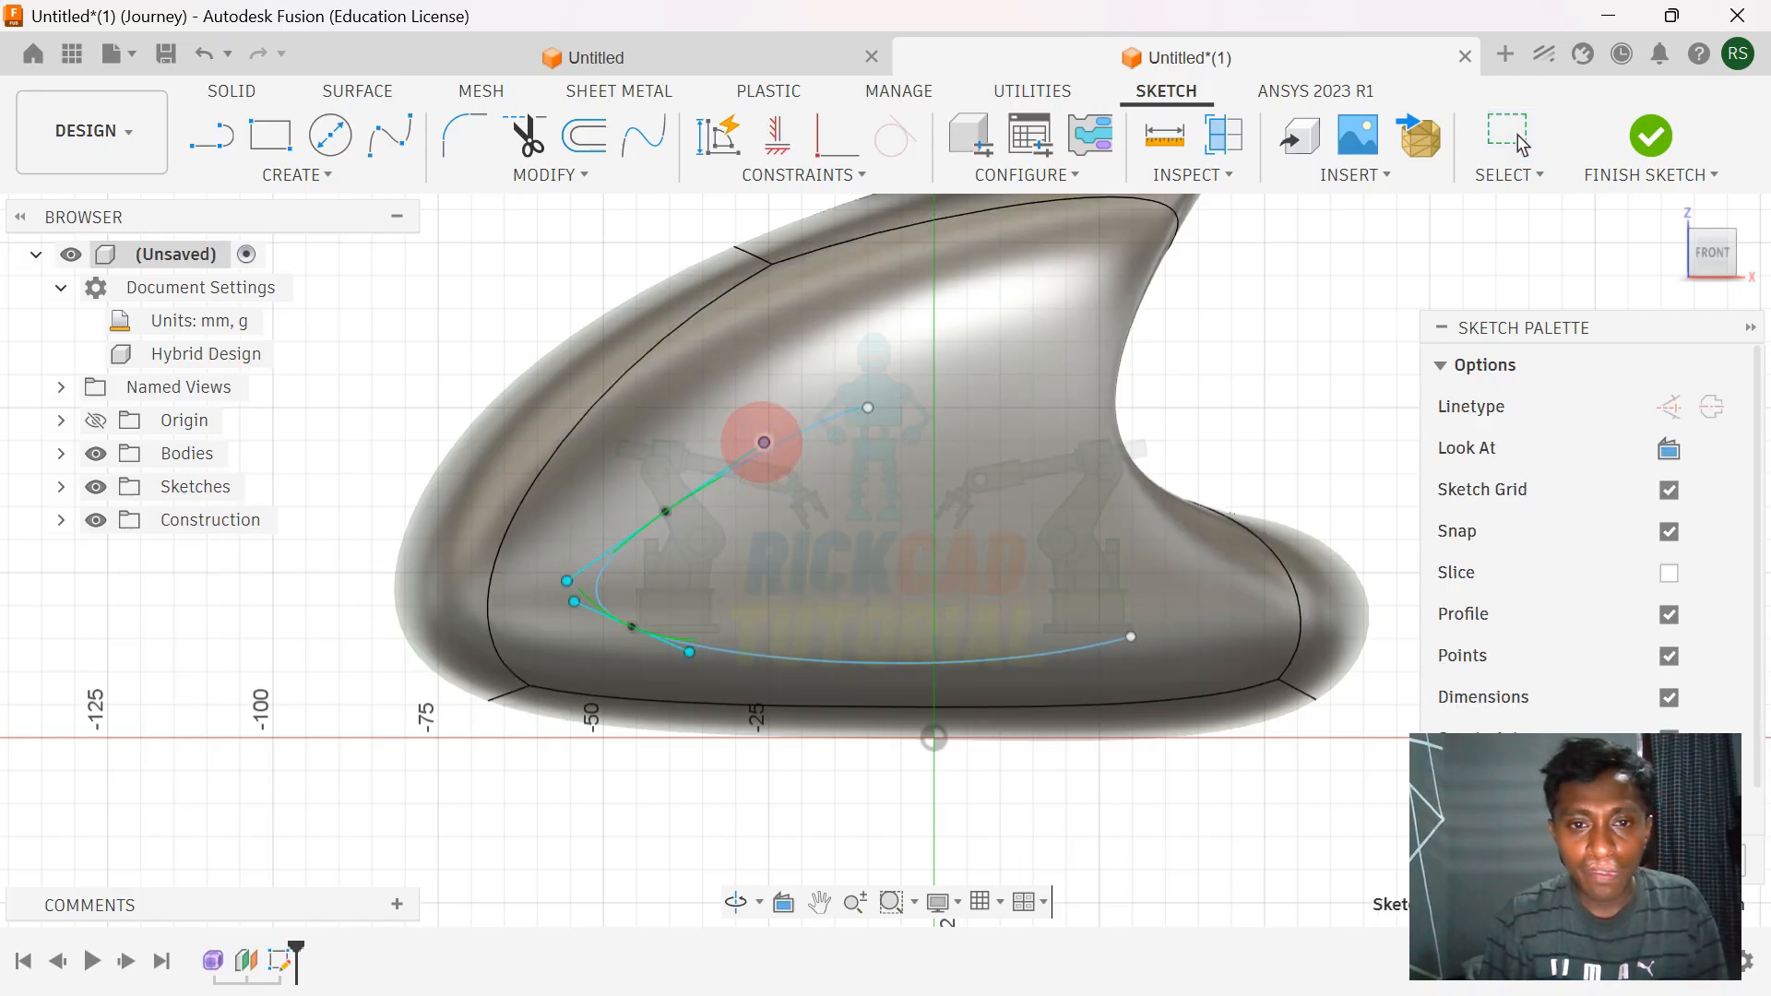
click(1262, 379)
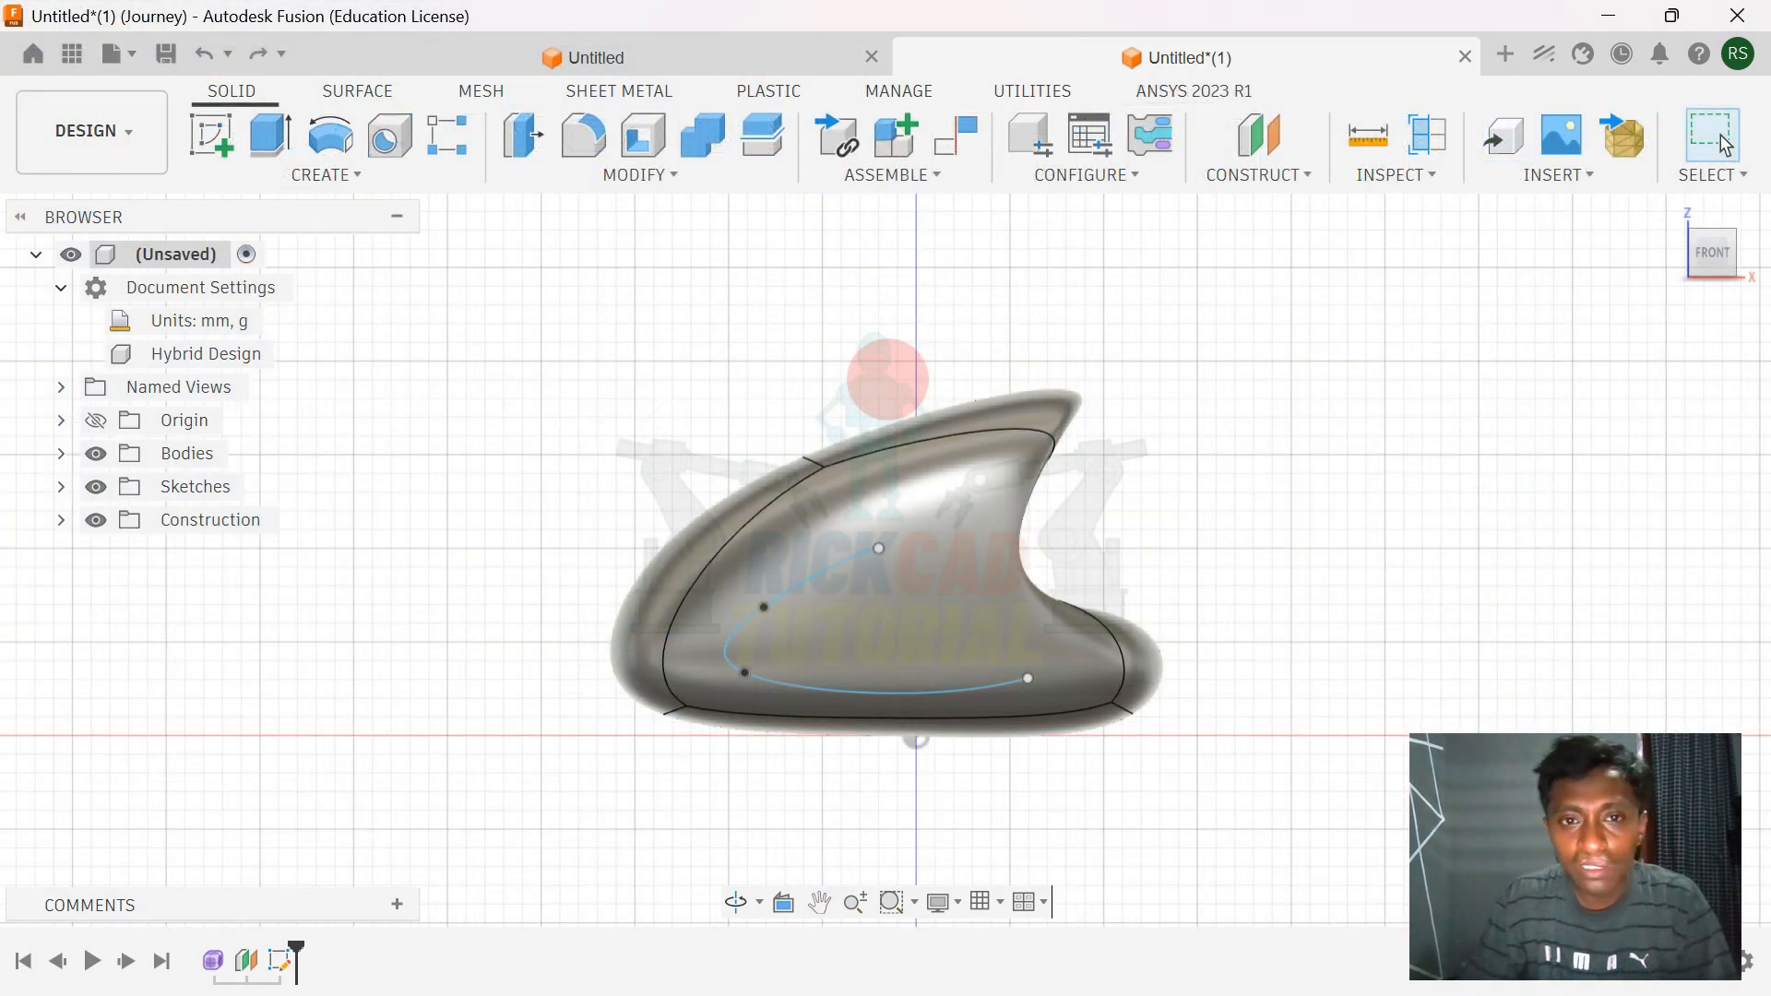
- Reopen the light-strip sketch and offset the spline 2.5 mm to its outer side
click(838, 601)
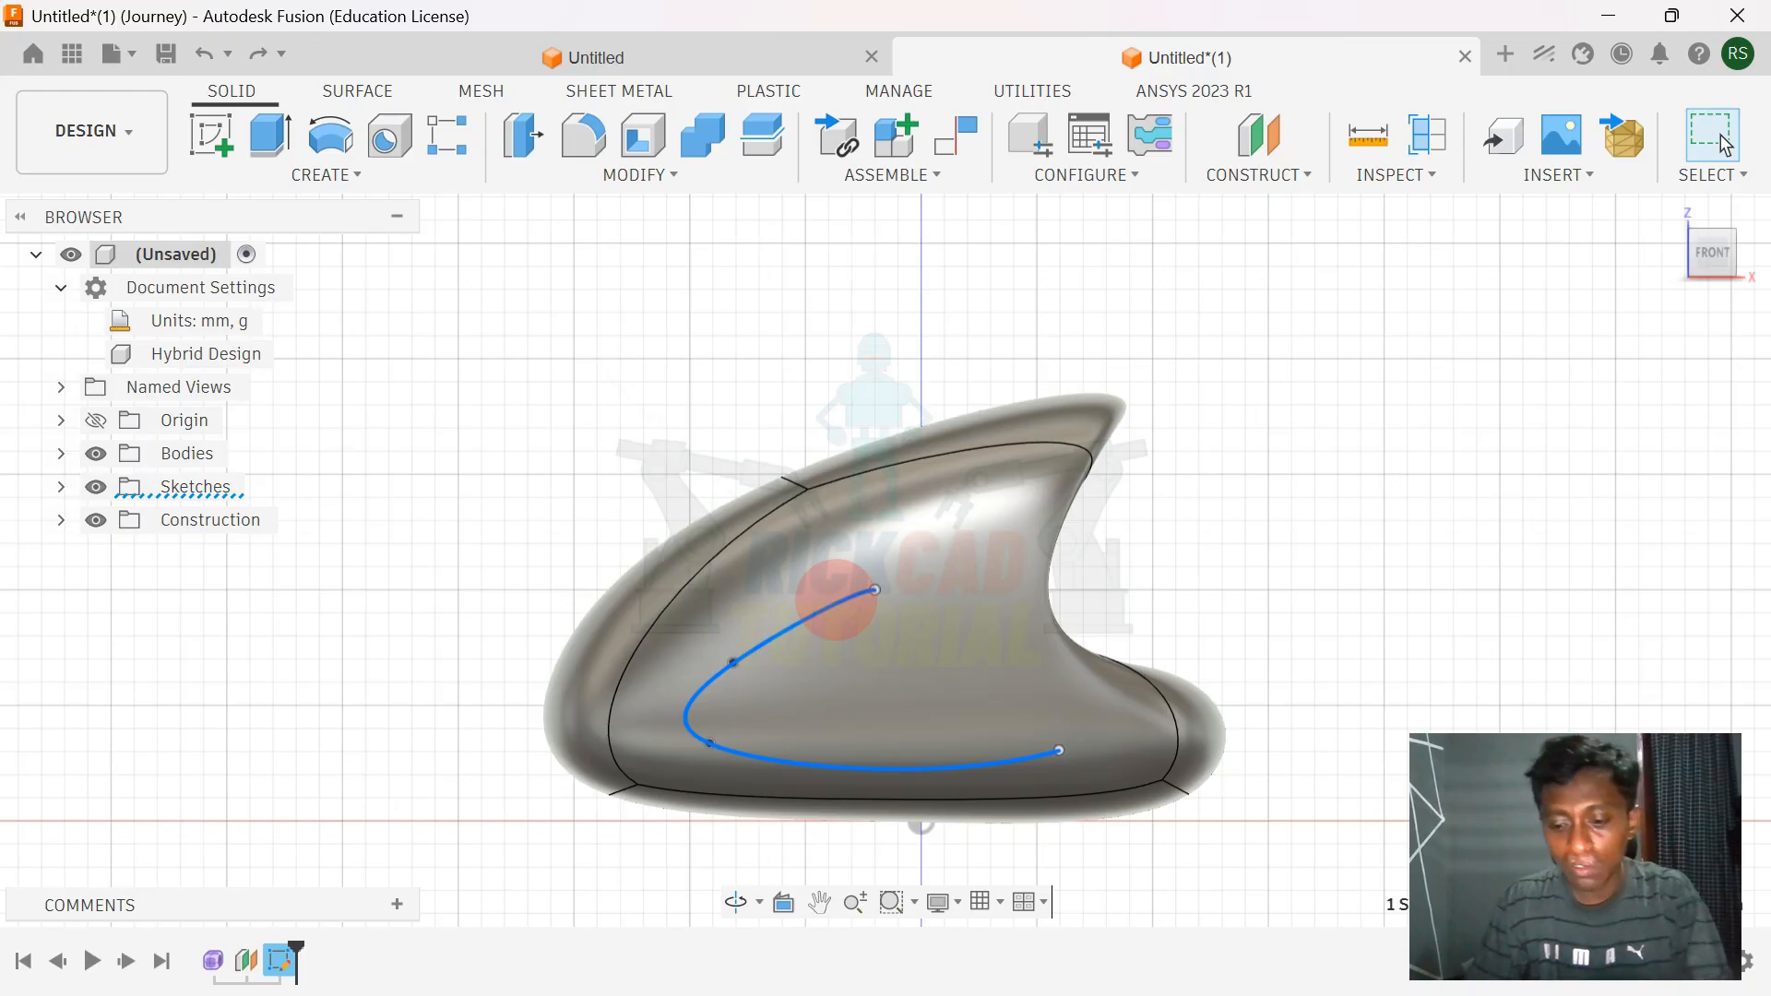
scroll(836, 601, up, 3)
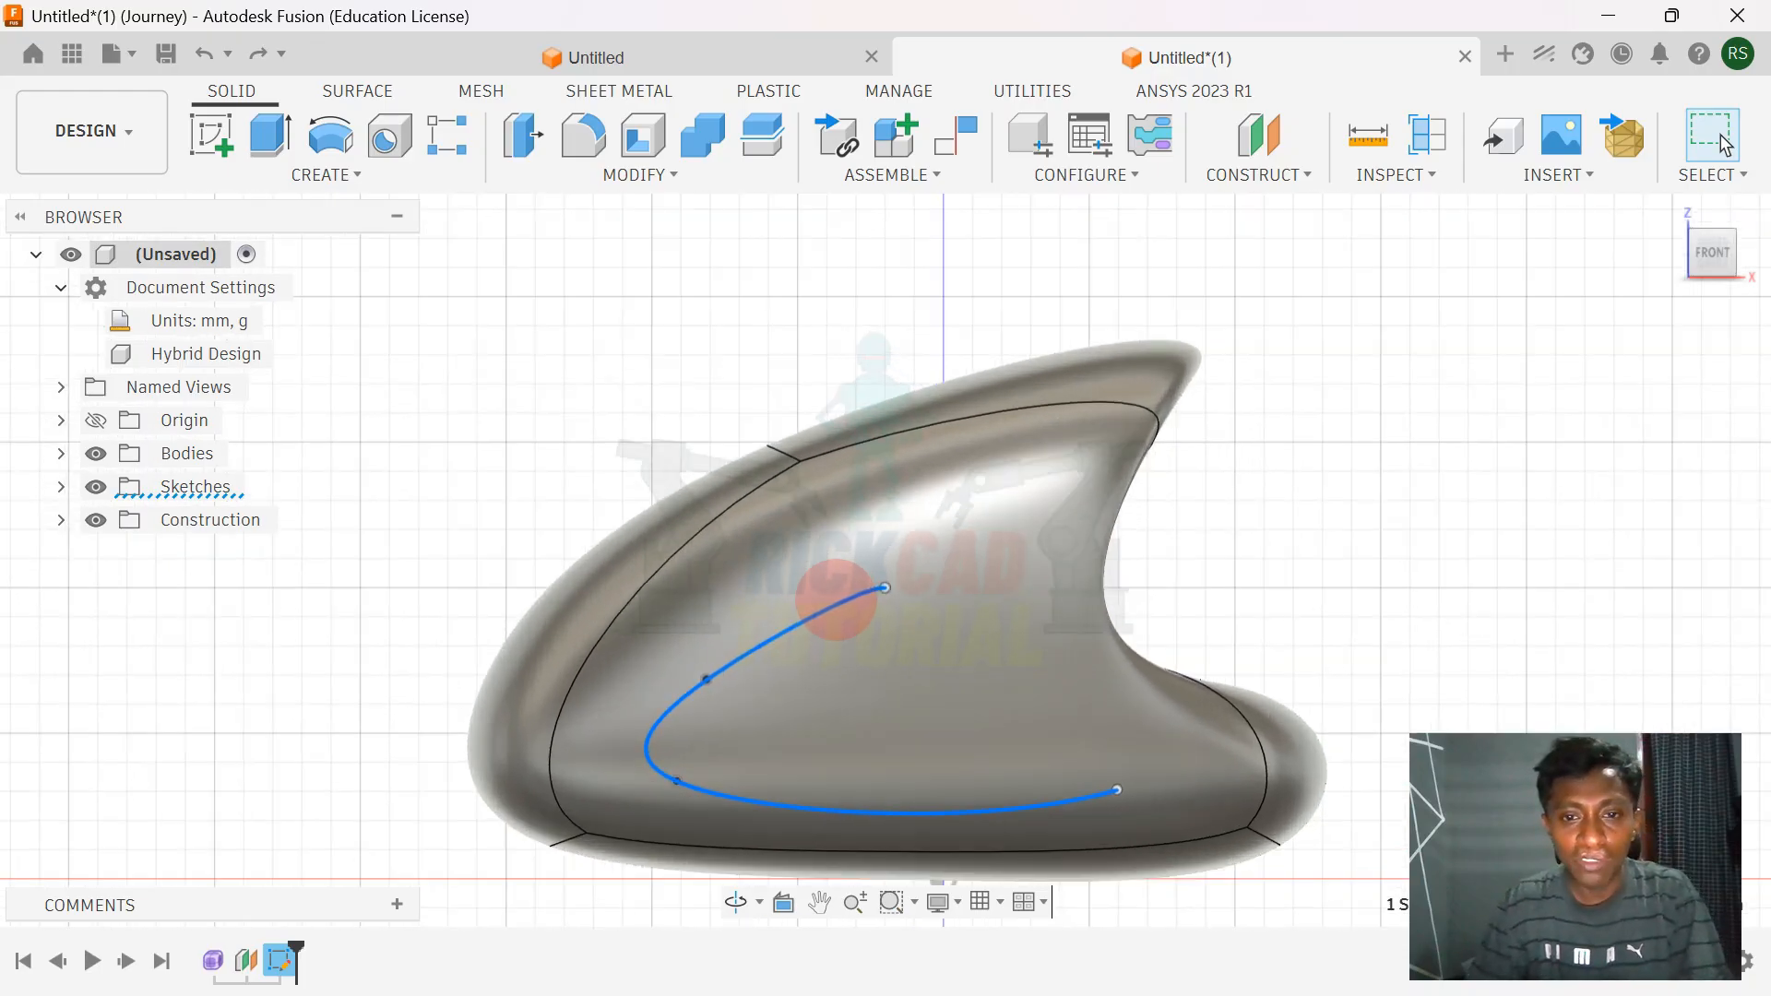
double_click(841, 601)
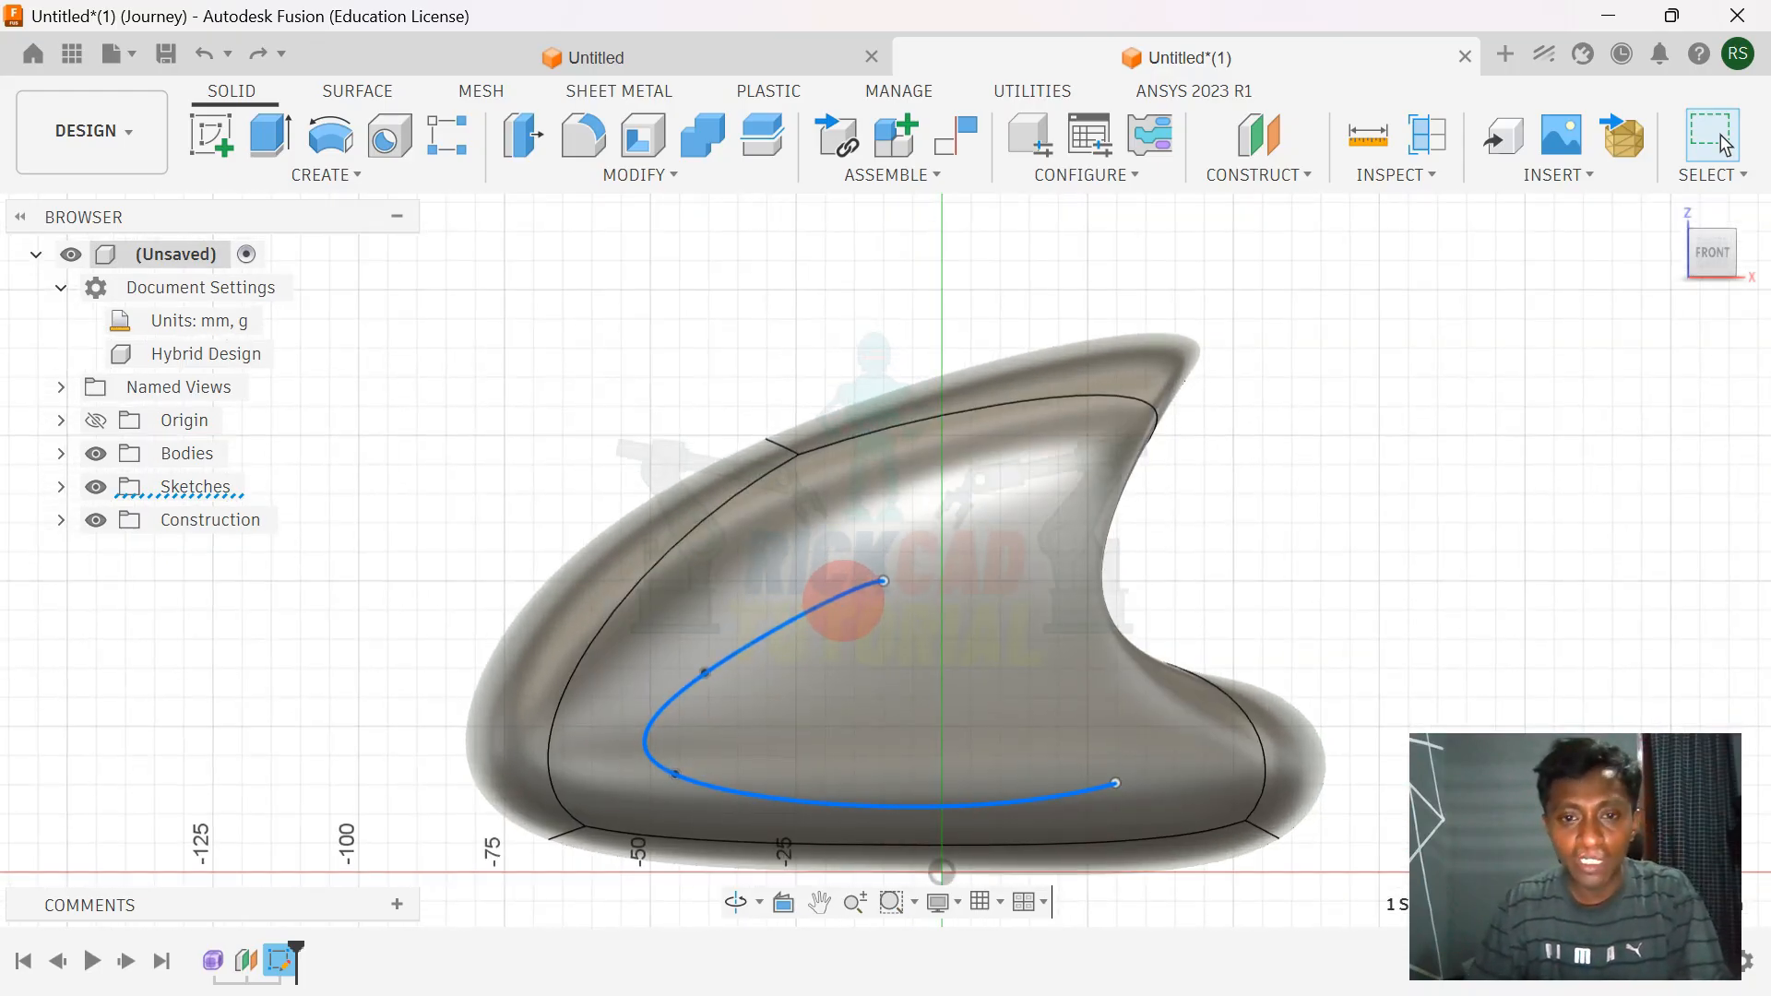
click(212, 135)
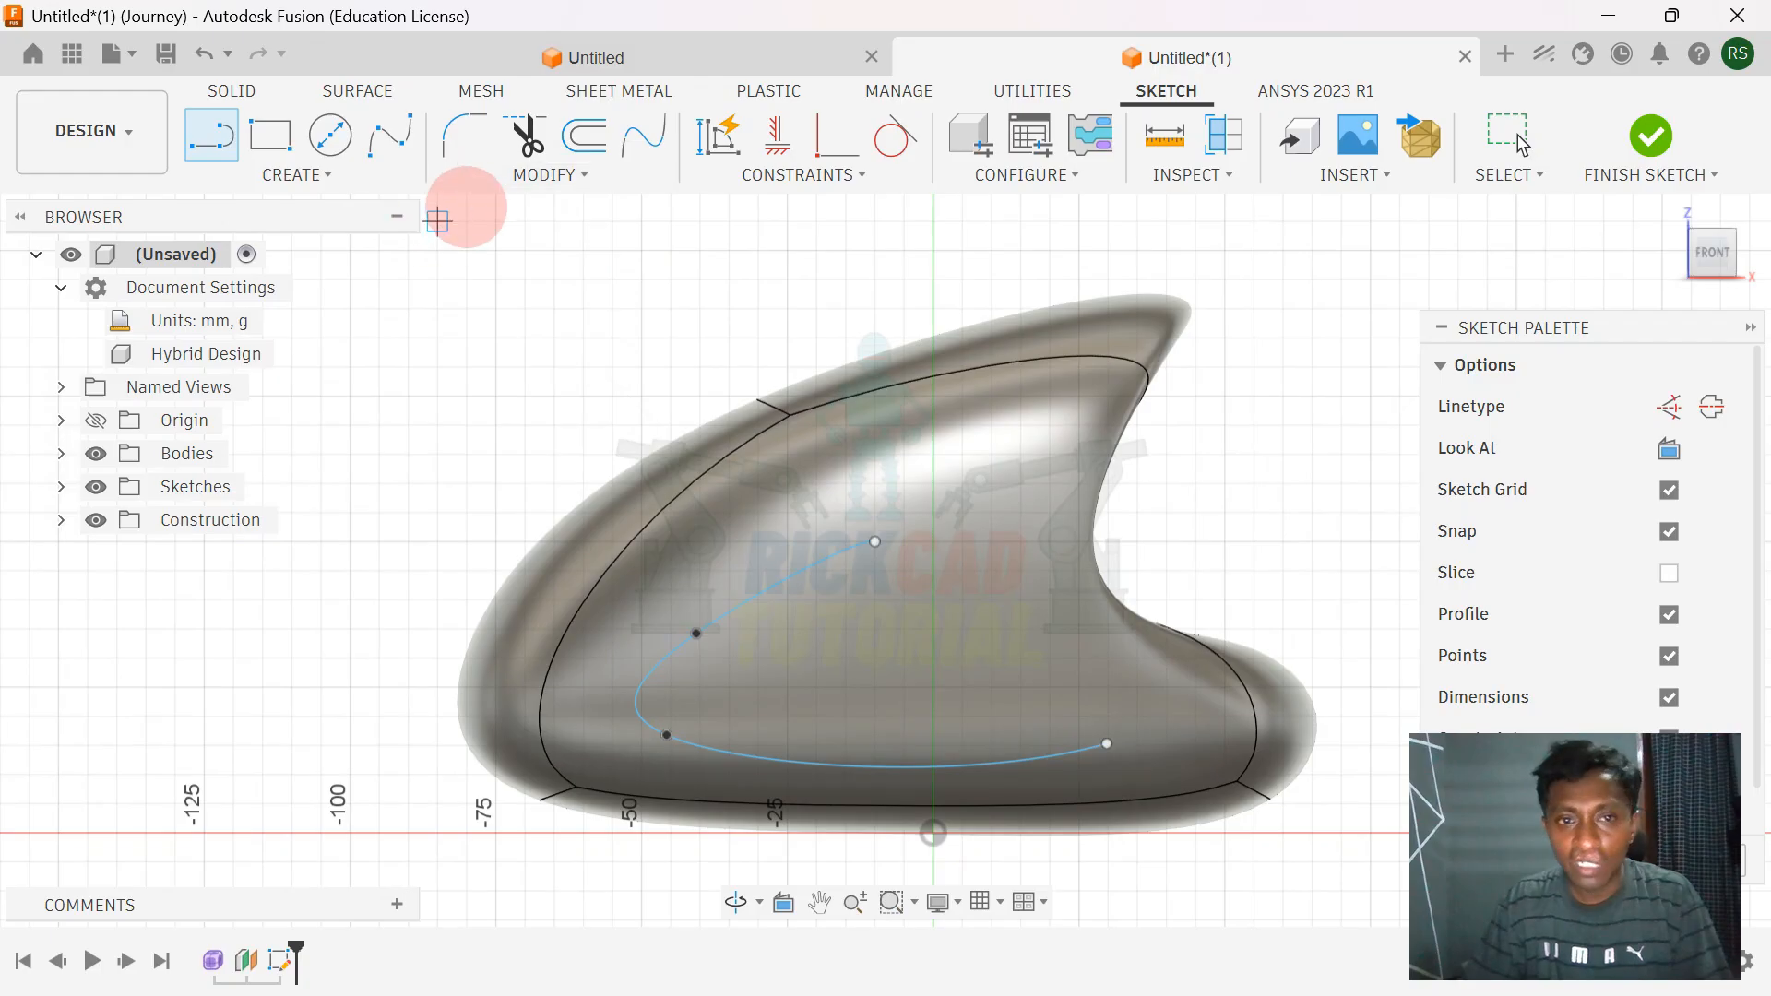
click(581, 137)
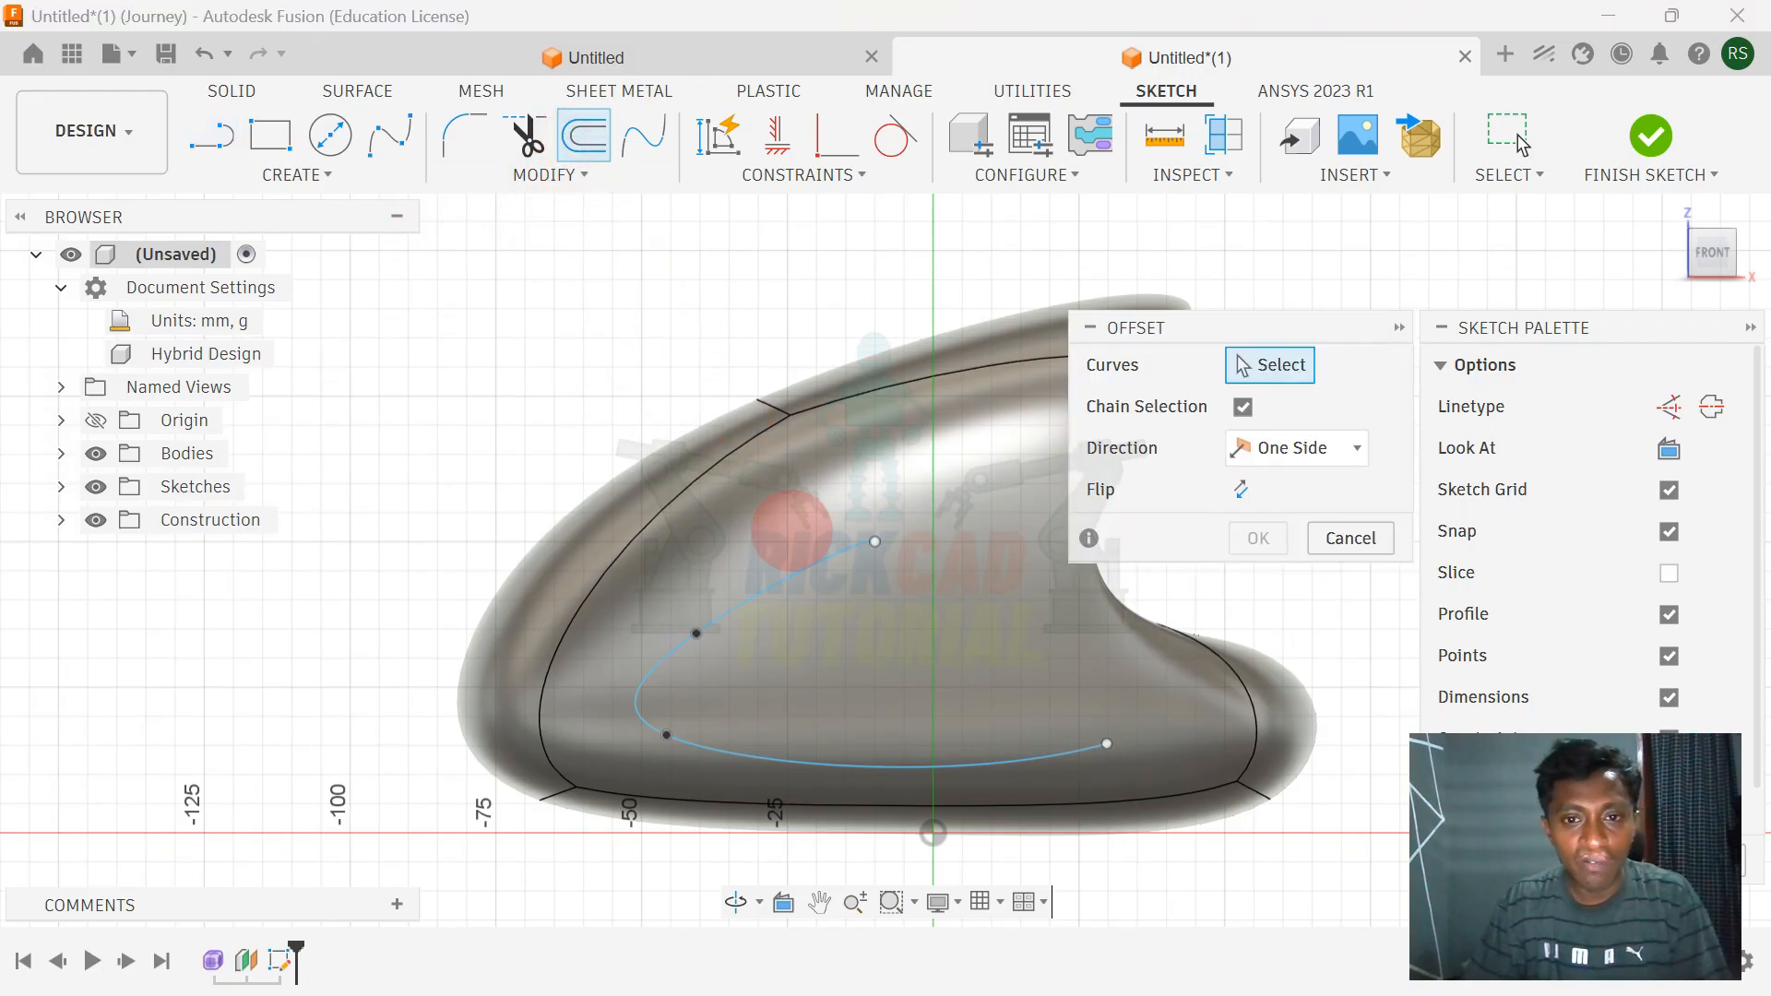
click(820, 567)
drag(827, 586, 793, 523)
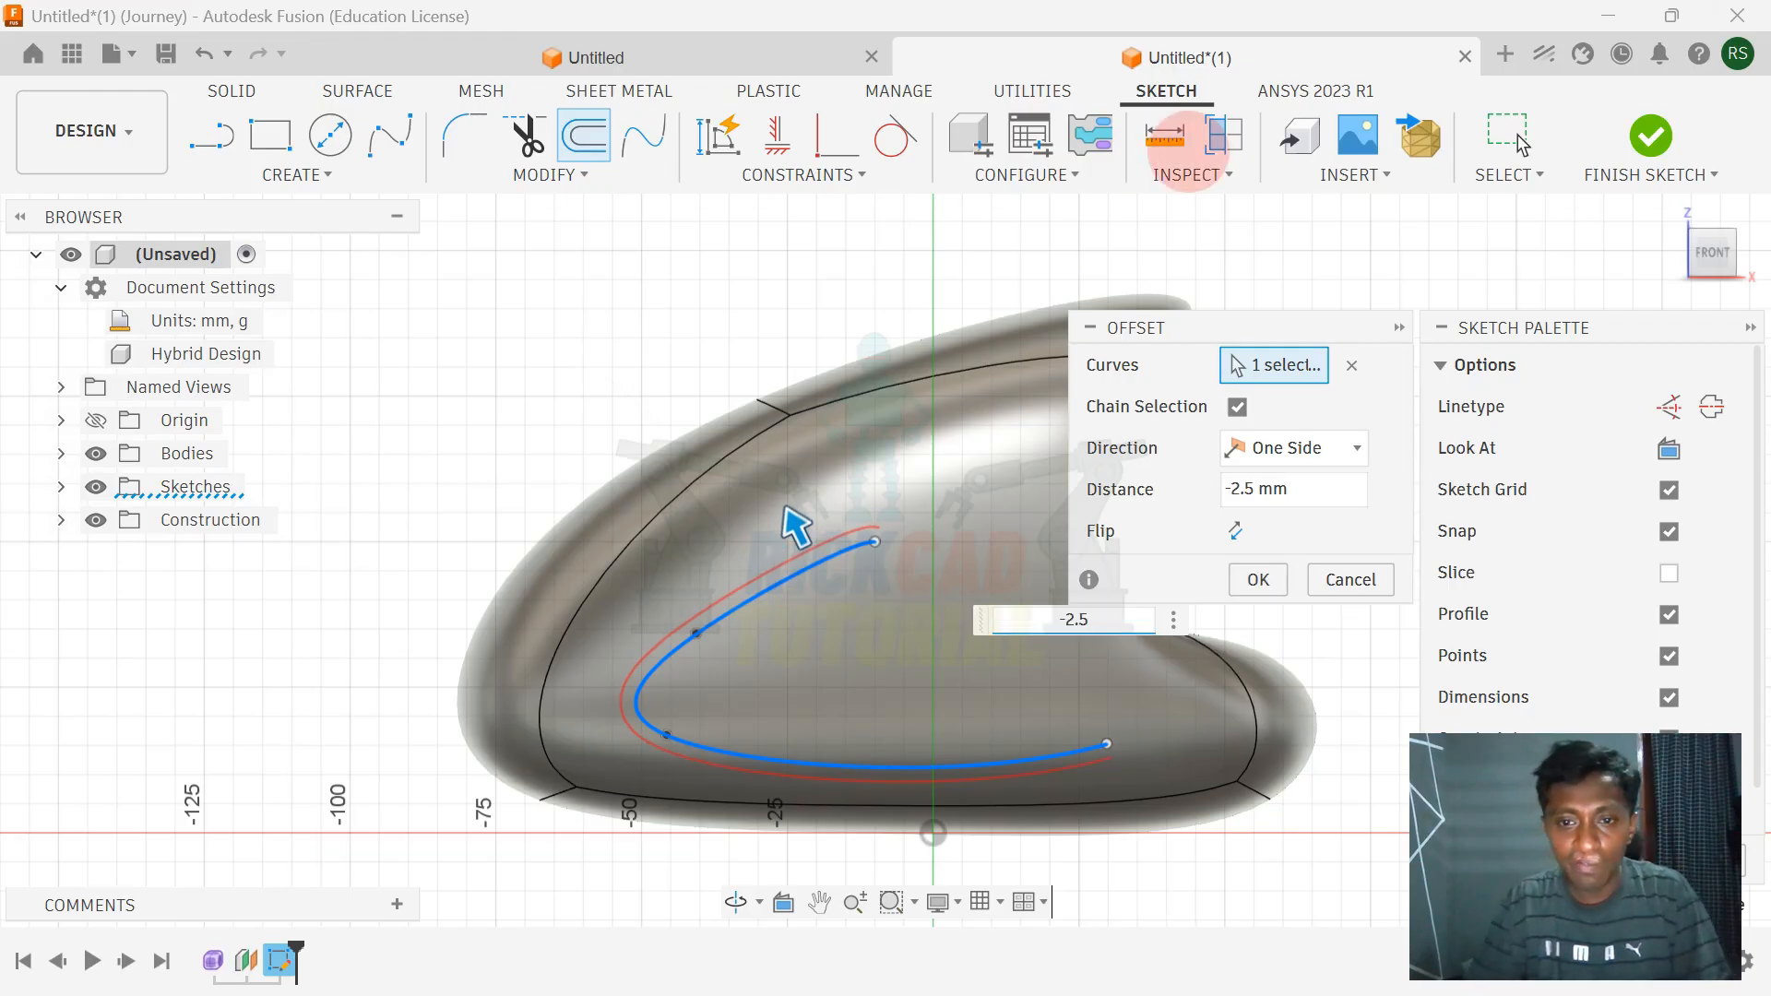
drag(1240, 325, 1284, 328)
key(Return)
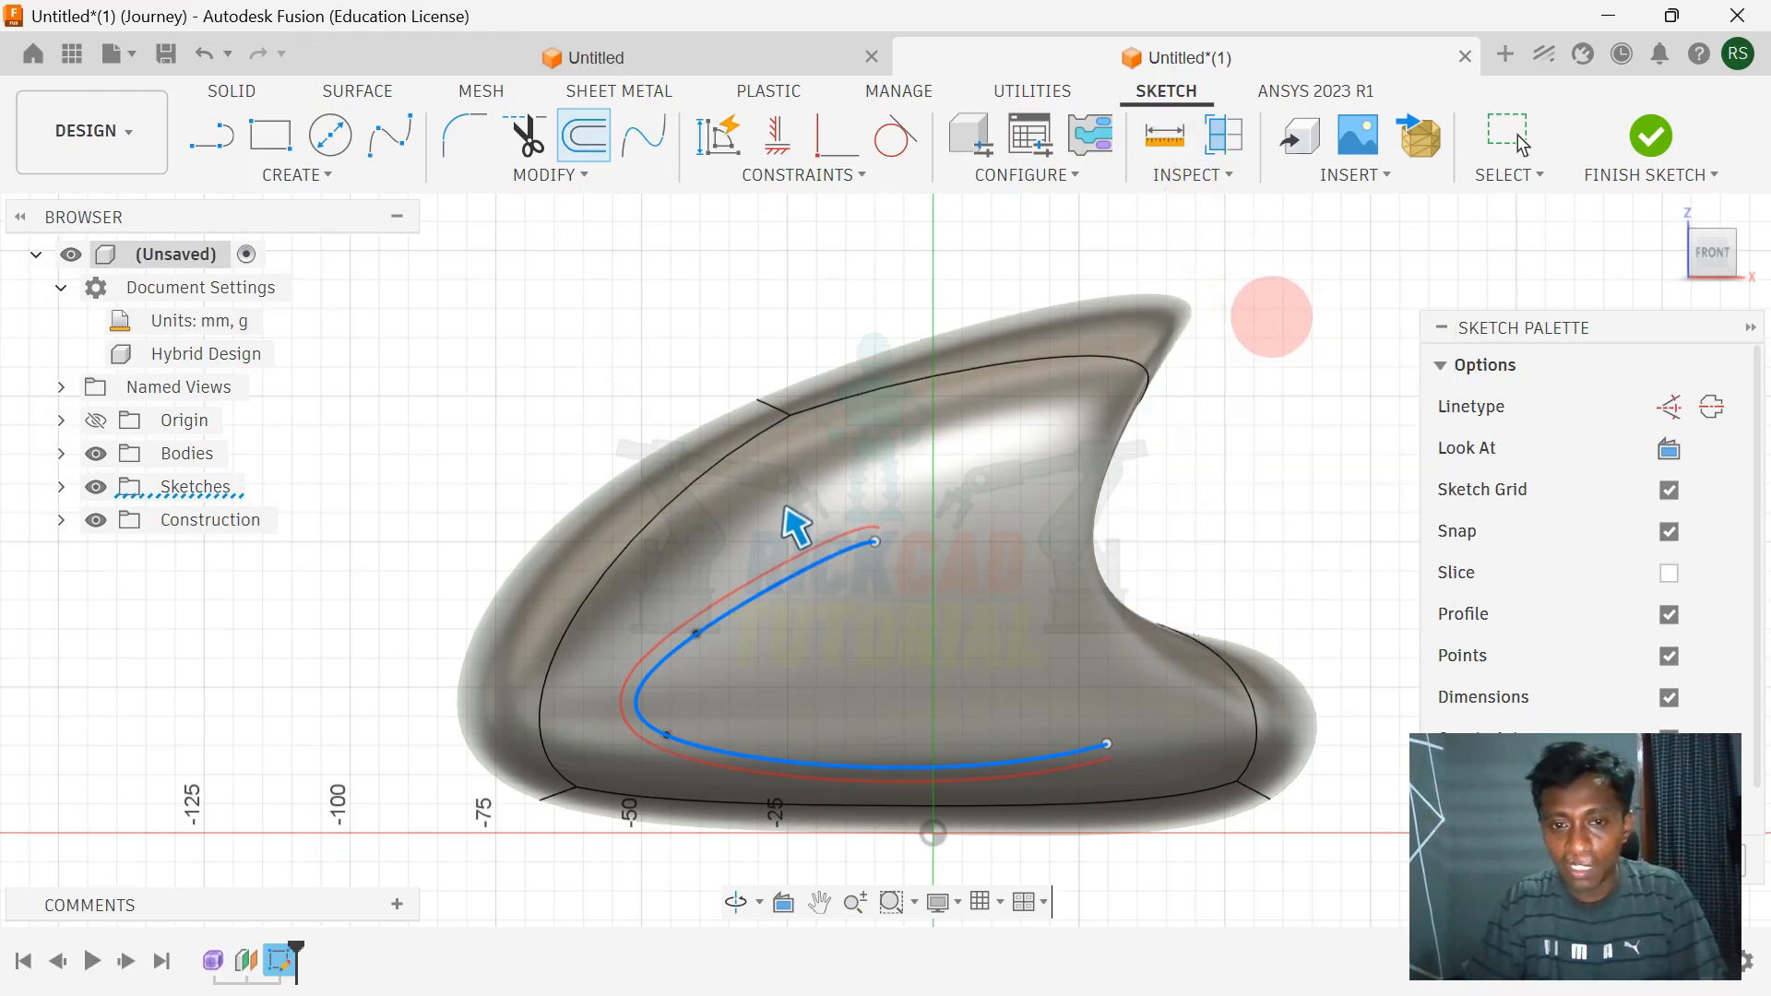
- Connect the upper endpoints of the spline and its offset copy with a straight line
scroll(833, 482, up, 5)
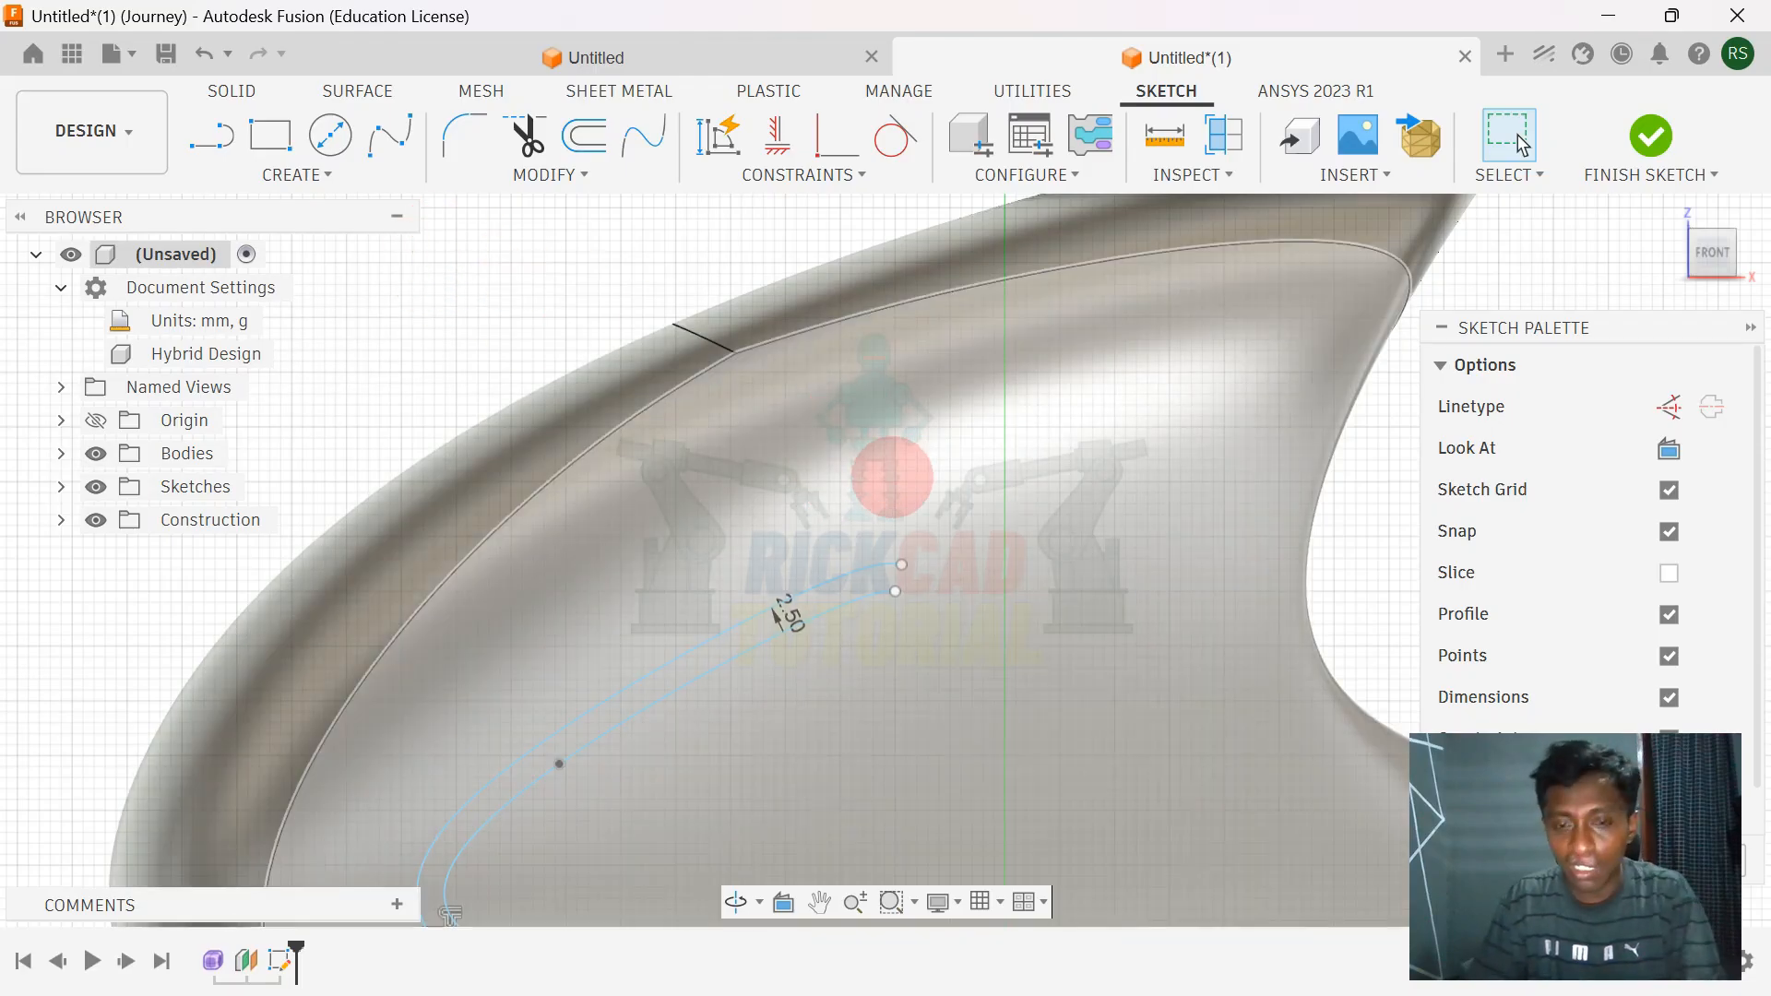
key(l)
scroll(910, 565, up, 4)
click(875, 564)
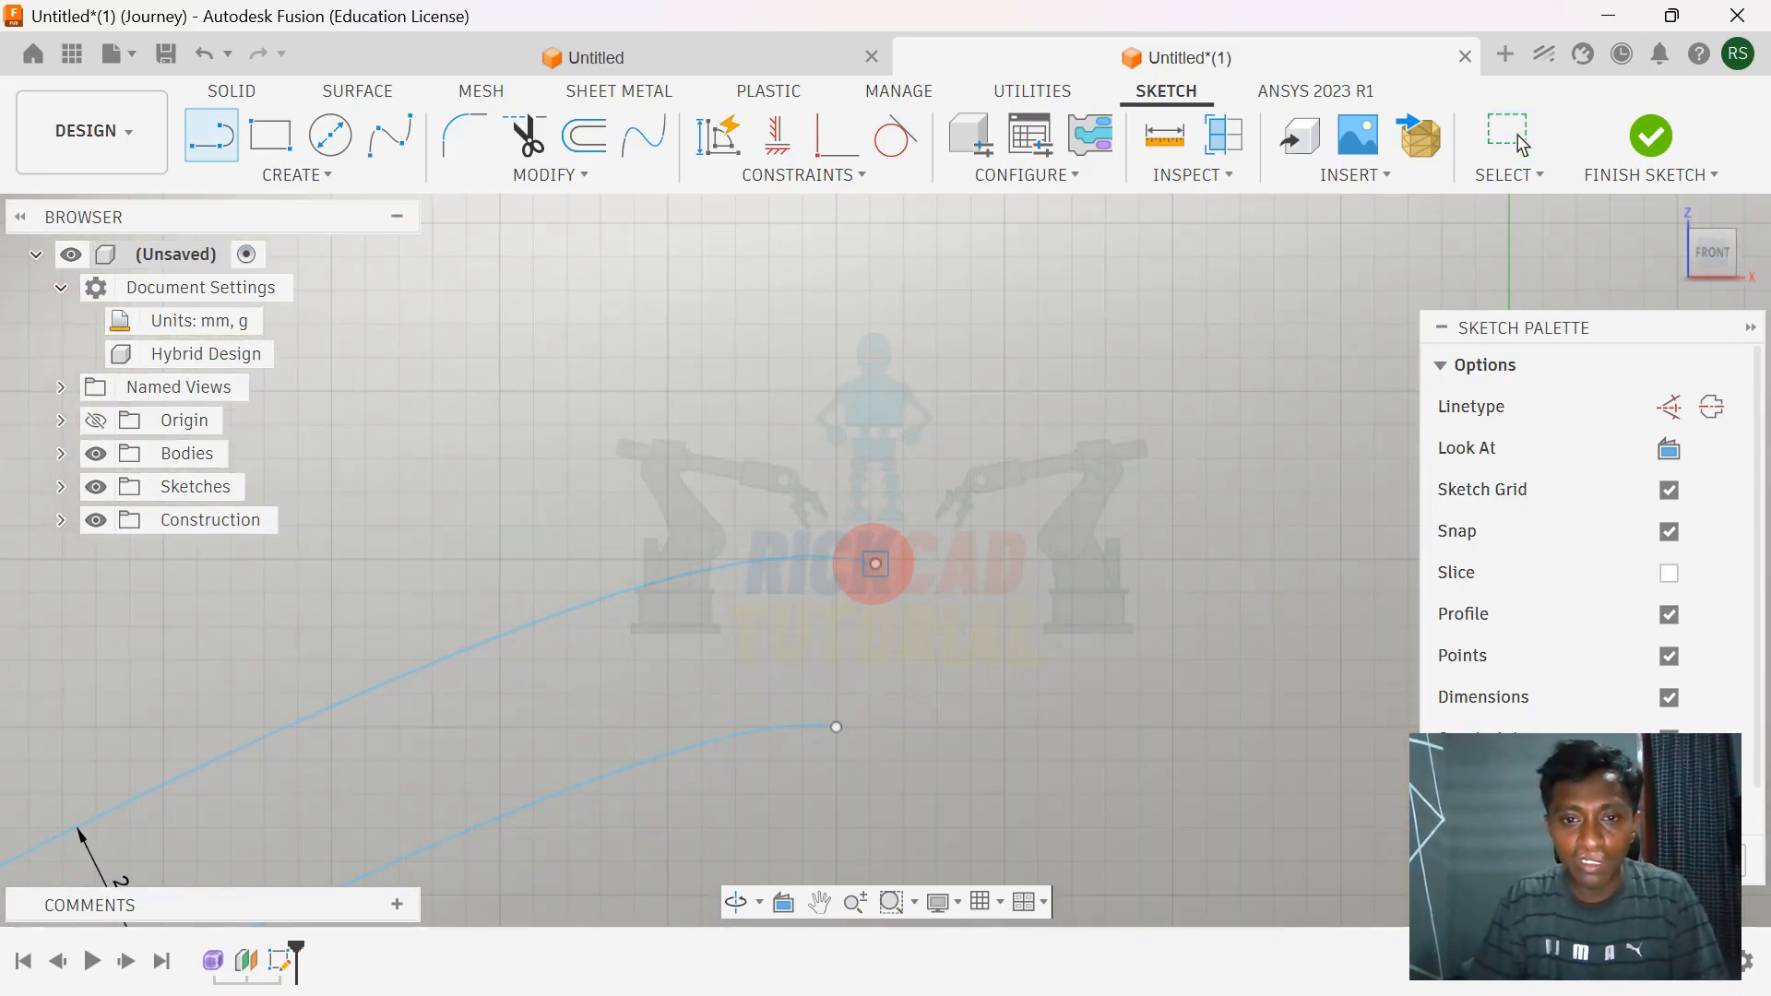
click(835, 727)
scroll(891, 683, down, 5)
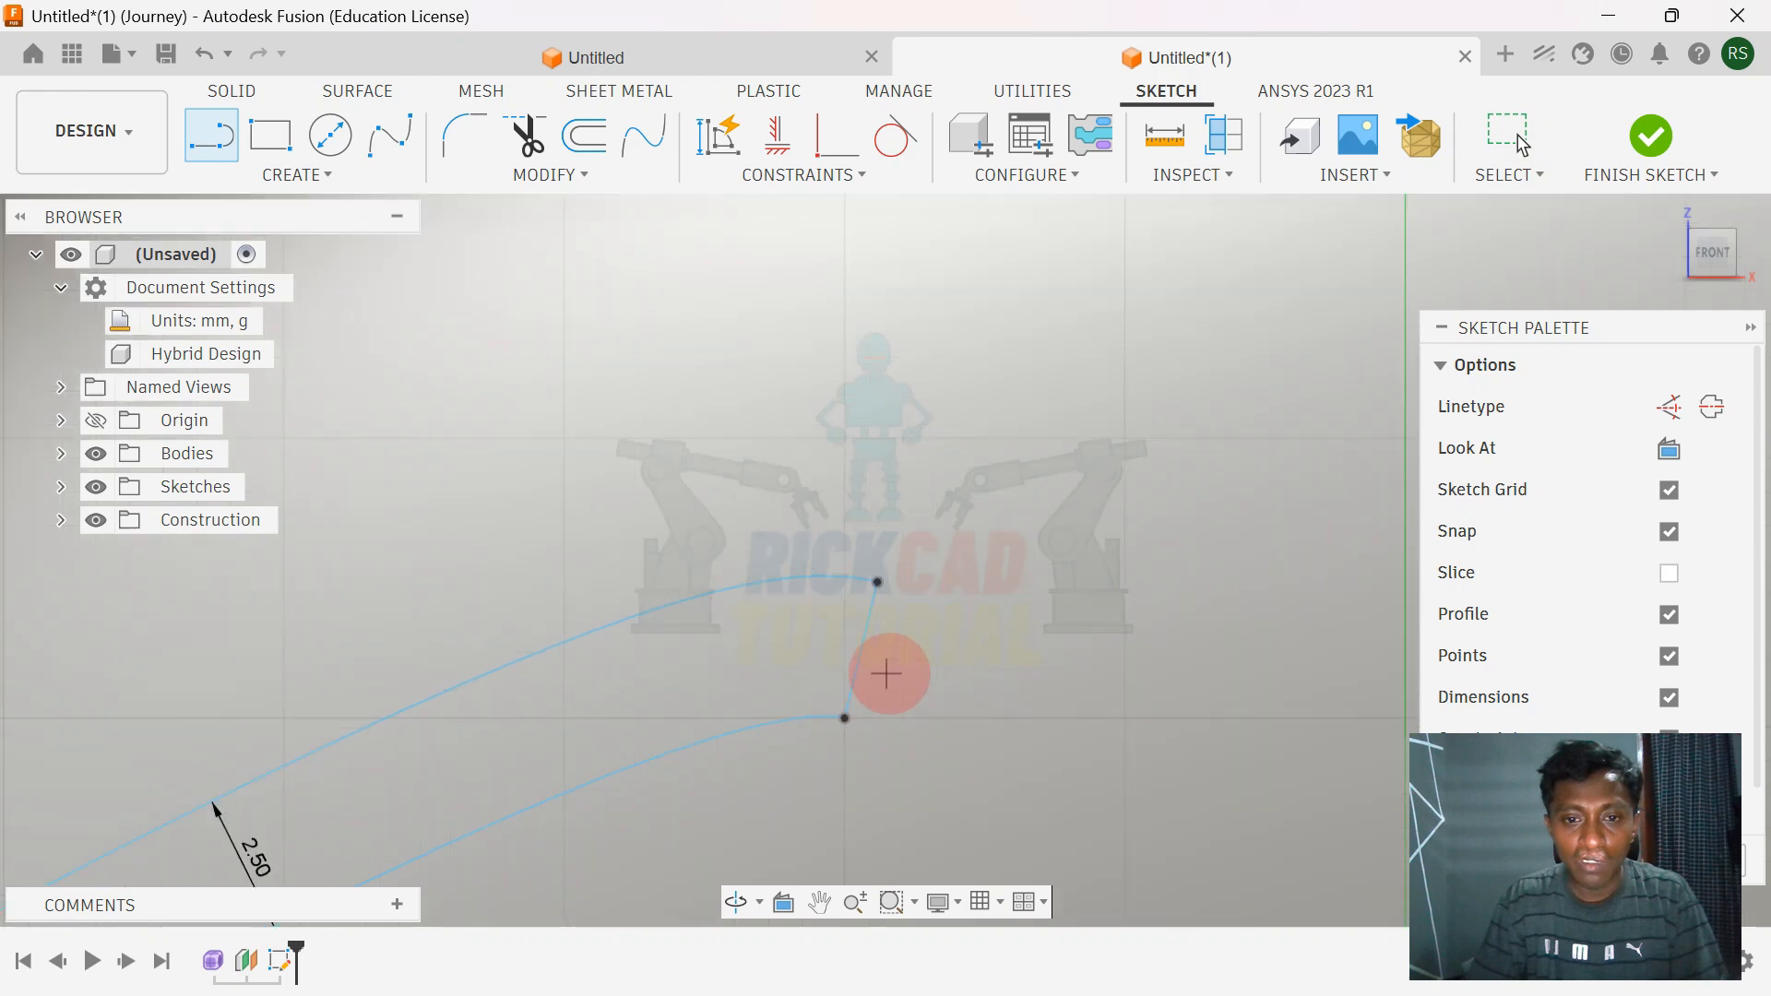
scroll(931, 749, down, 2)
- Close the strip profile with a straight line between the lower endpoints of the spline and its offset copy
middle_drag(958, 764, 777, 210)
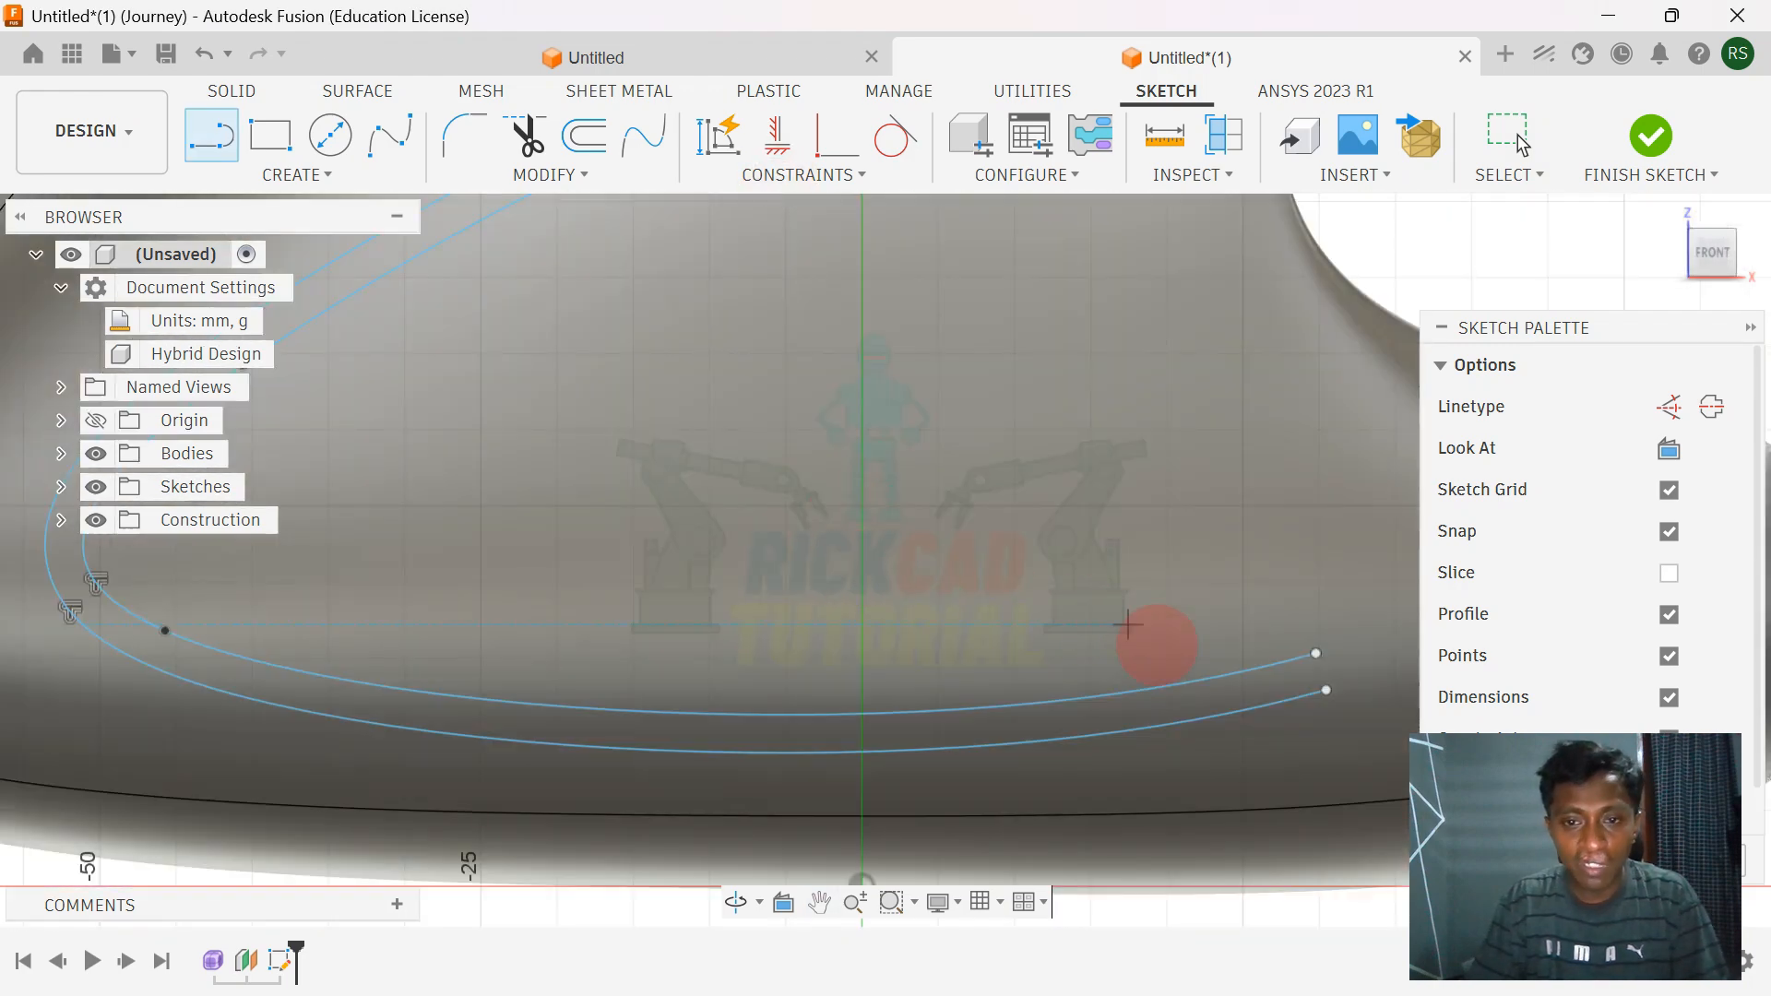
middle_drag(1204, 649, 1074, 612)
click(1185, 615)
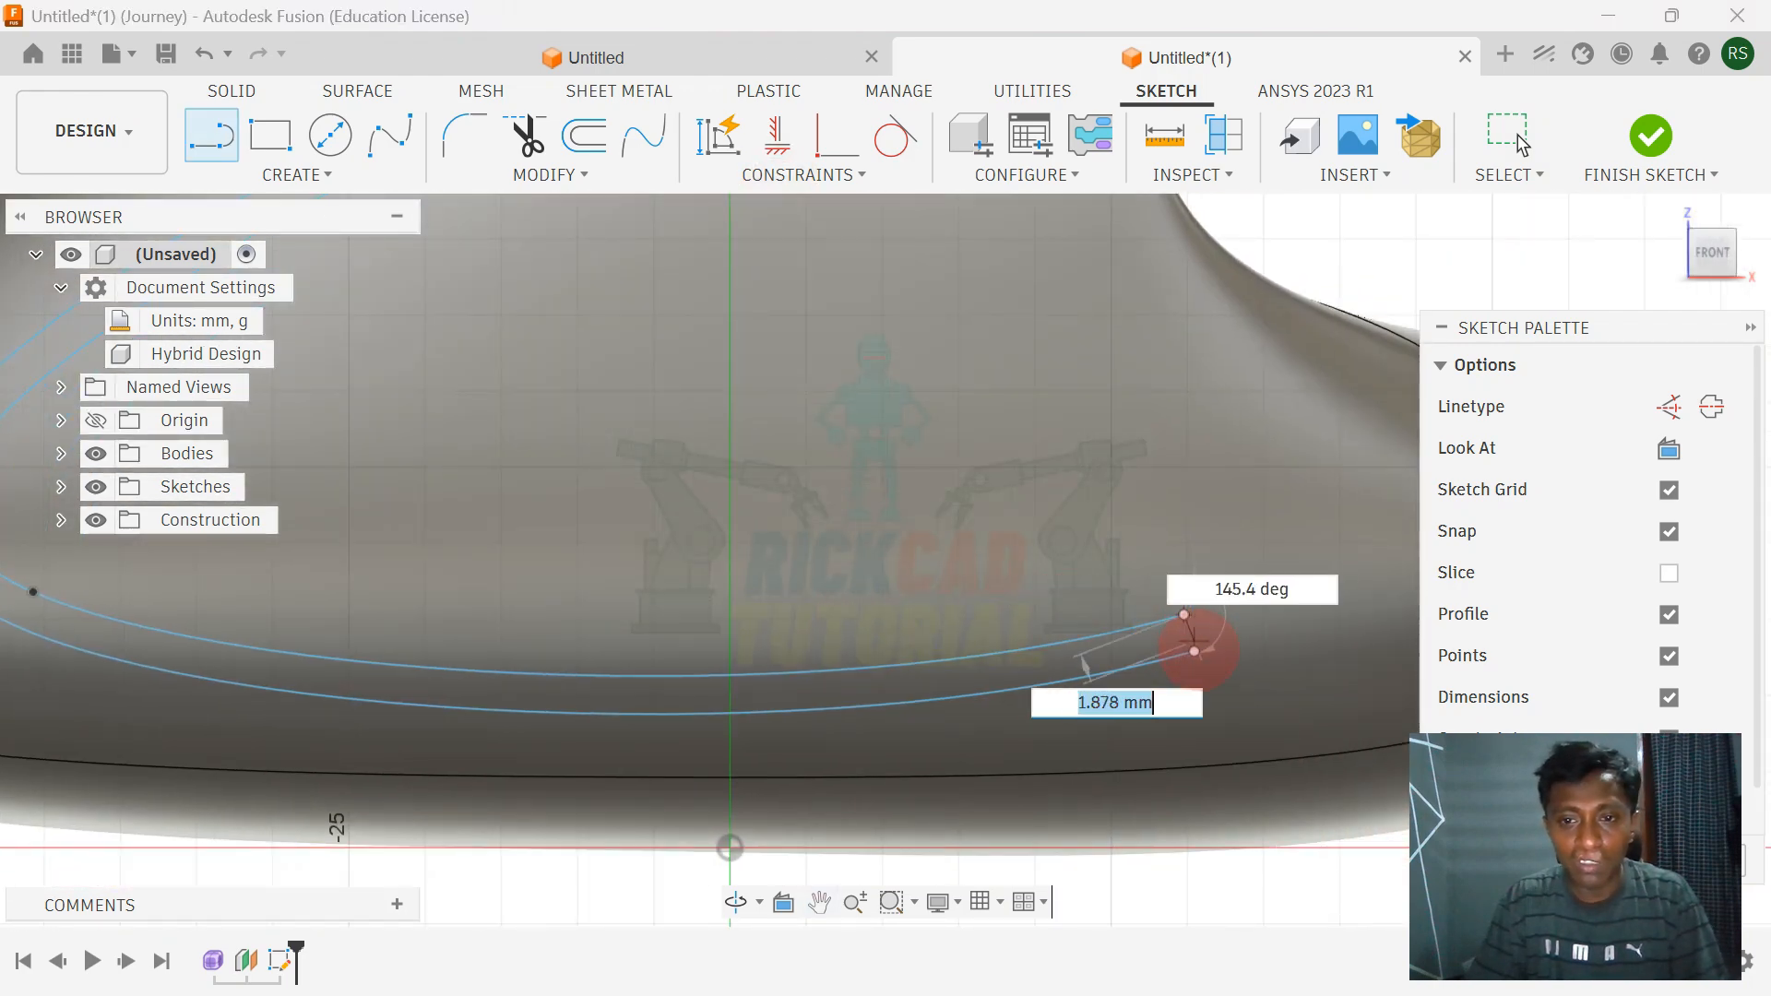
click(1194, 651)
scroll(972, 612, down, 3)
scroll(878, 531, down, 1)
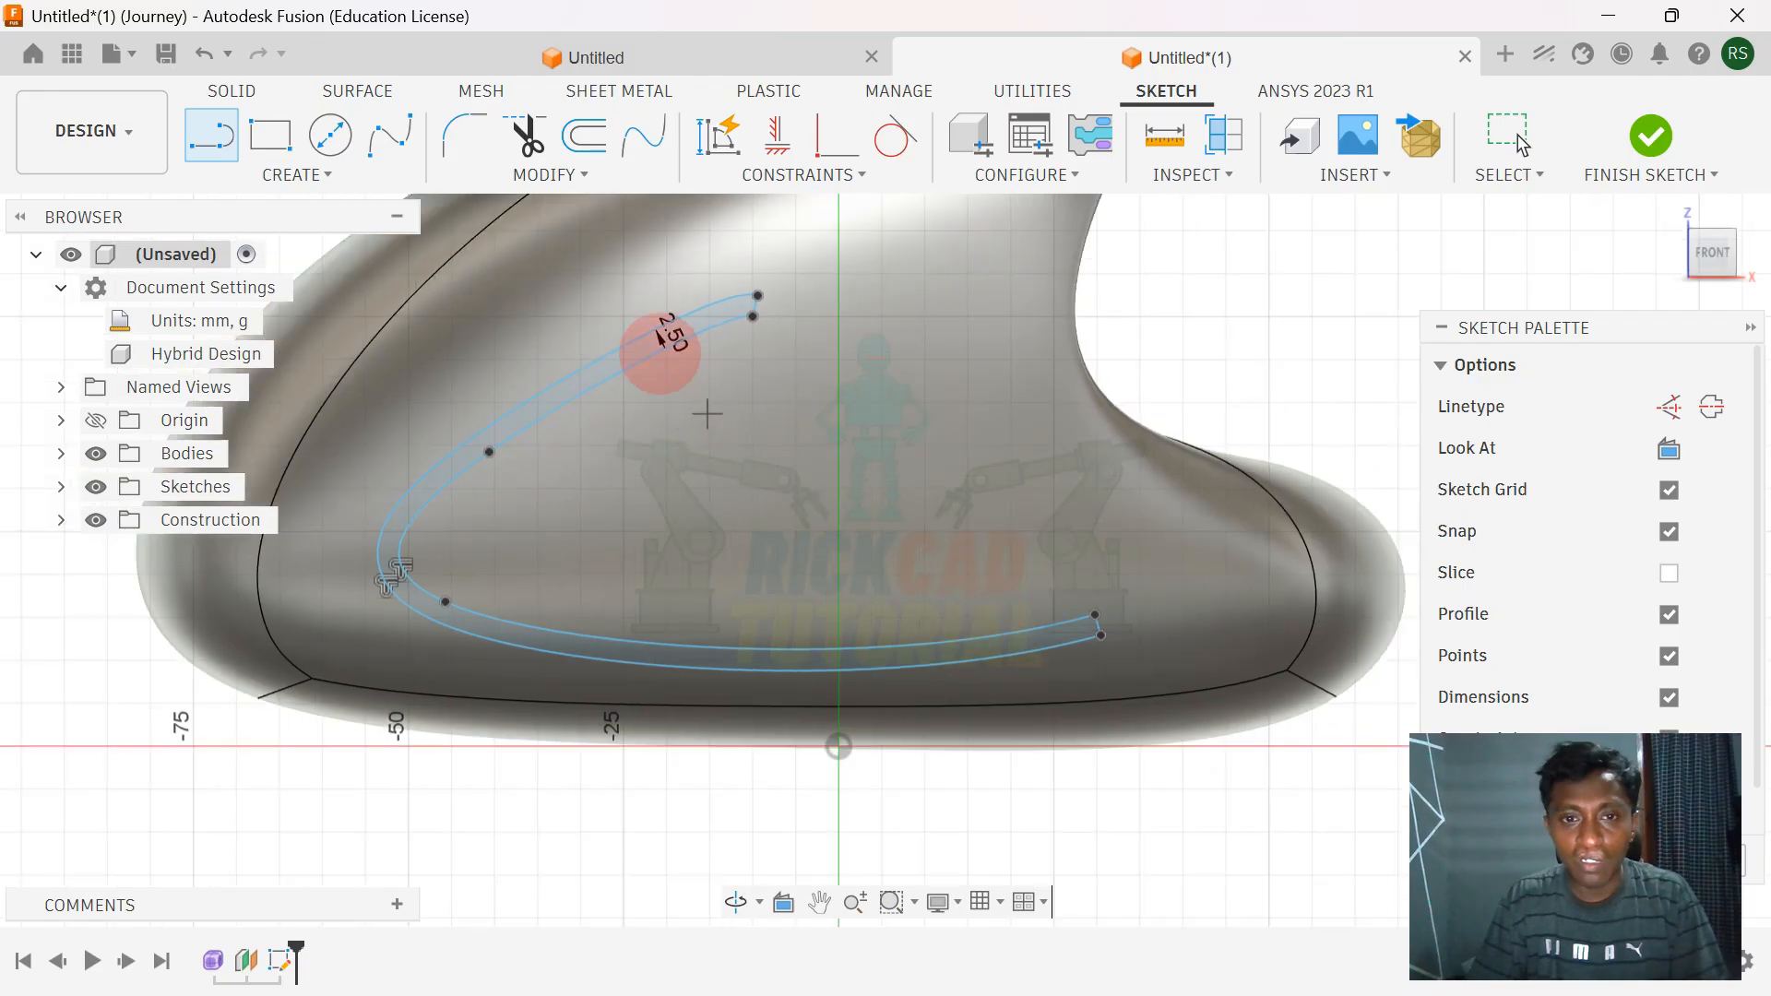
scroll(646, 349, up, 3)
- Finish the sketch and examine the light strip up close in the reference picture
click(1652, 137)
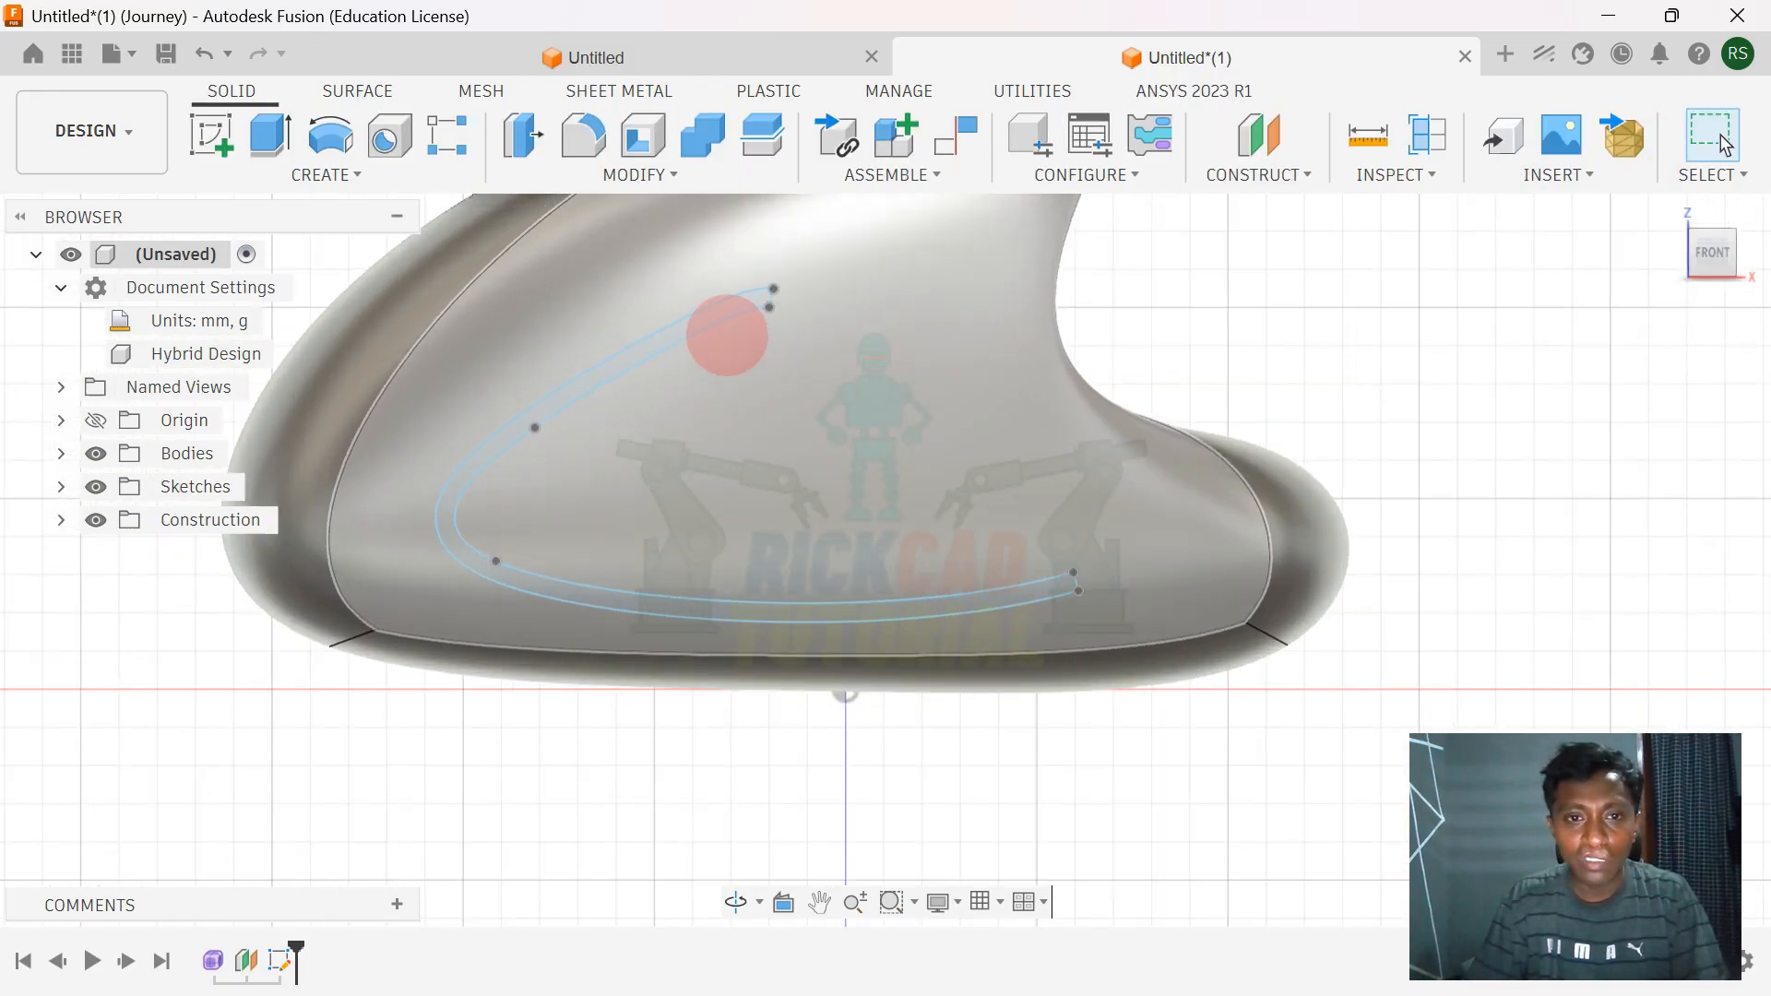
key(alt+Tab)
key(Tab)
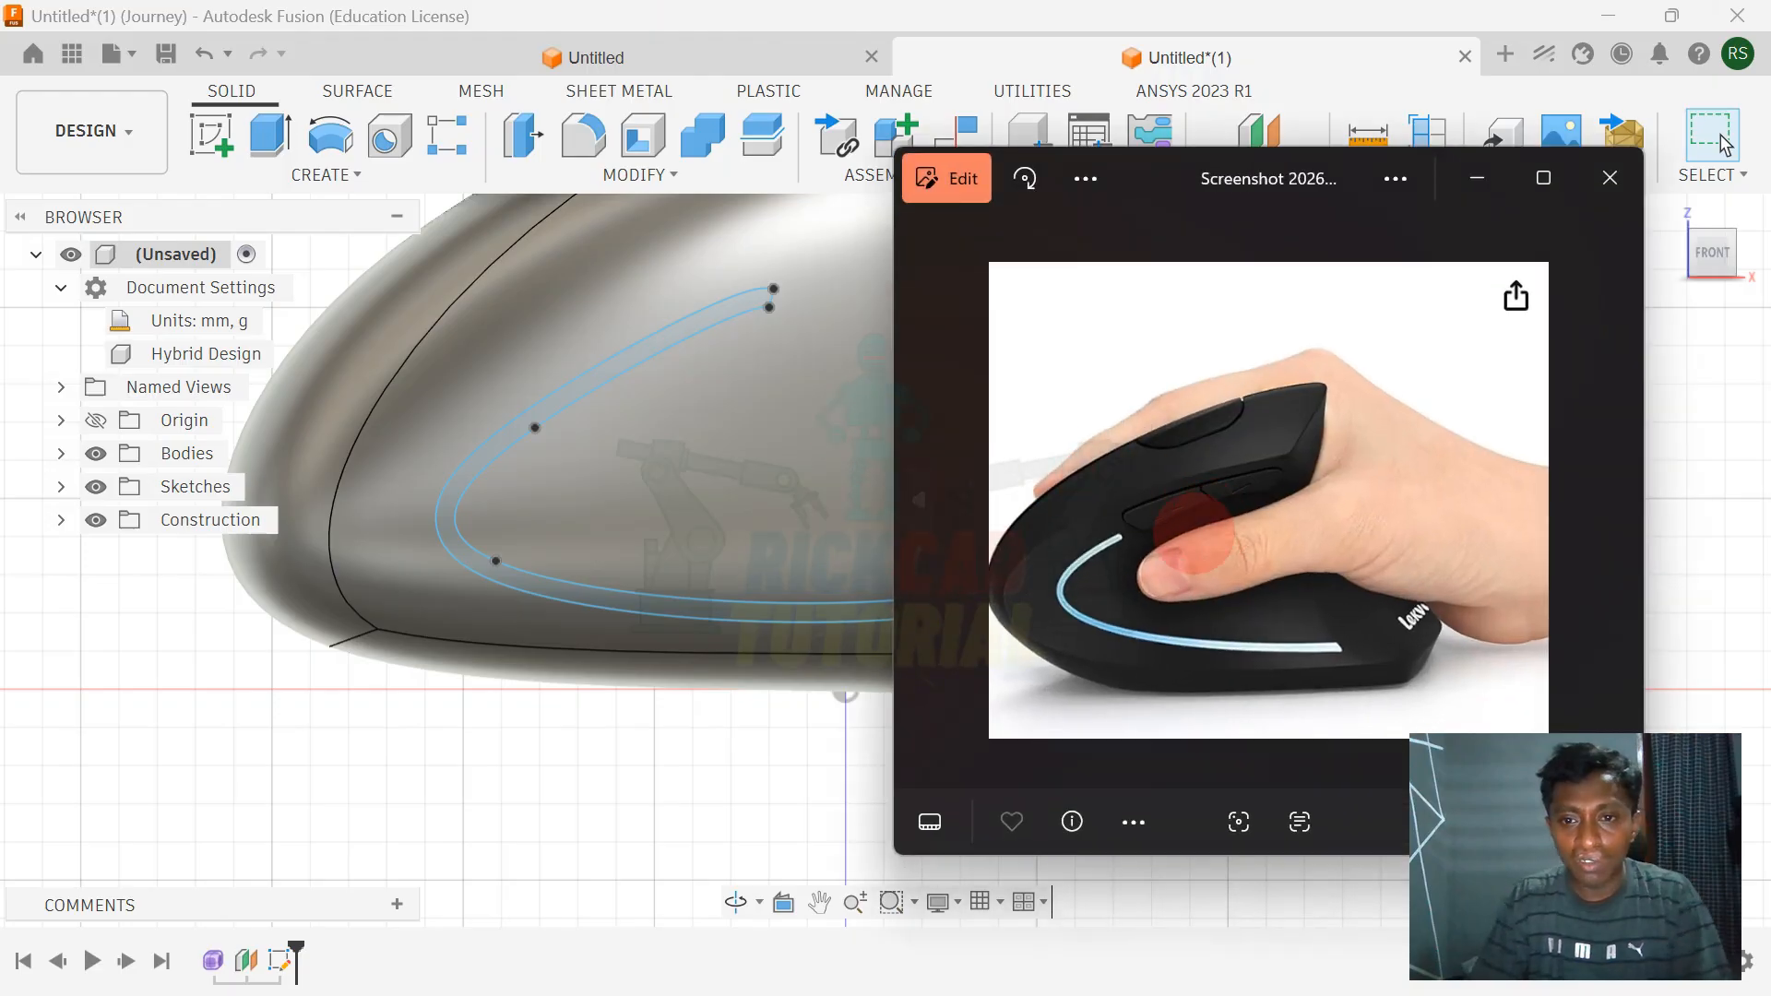
scroll(1093, 553, up, 5)
scroll(1068, 546, down, 6)
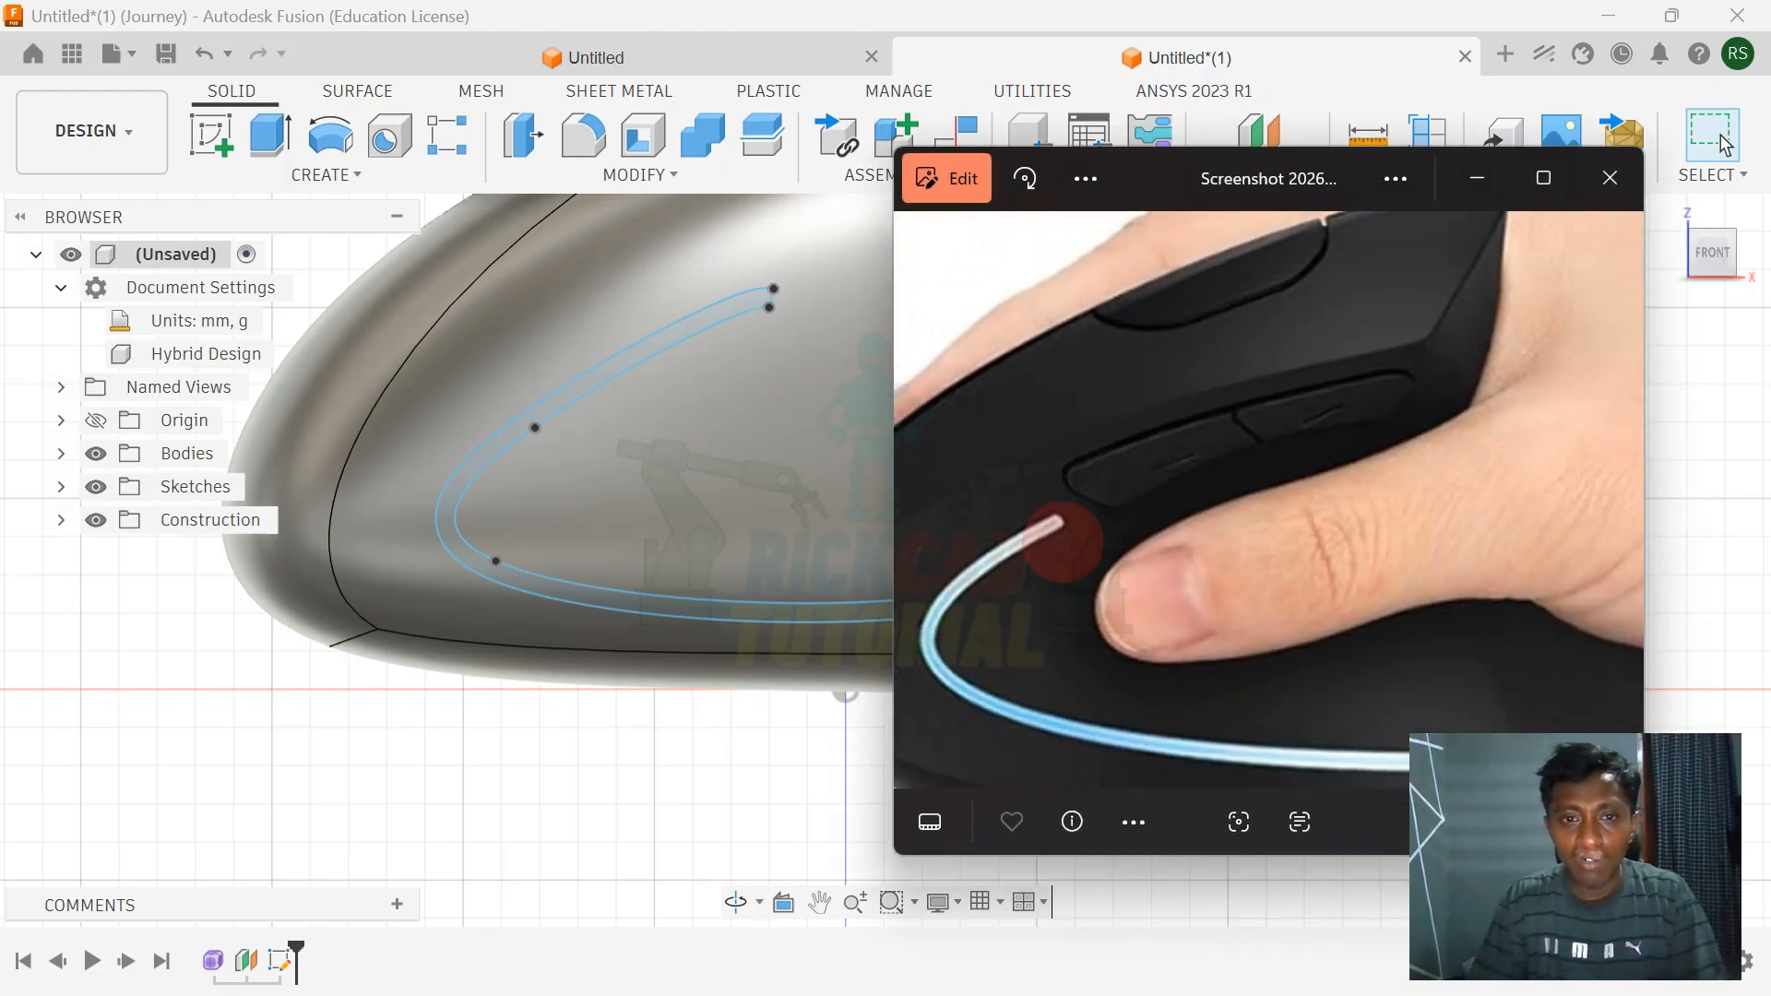
click(748, 751)
- Extrude the strip profile 5 mm into the mouse's side as a cut to form the light-strip groove
shift+middle_drag(742, 322, 663, 308)
click(715, 311)
key(e)
scroll(710, 314, up, 4)
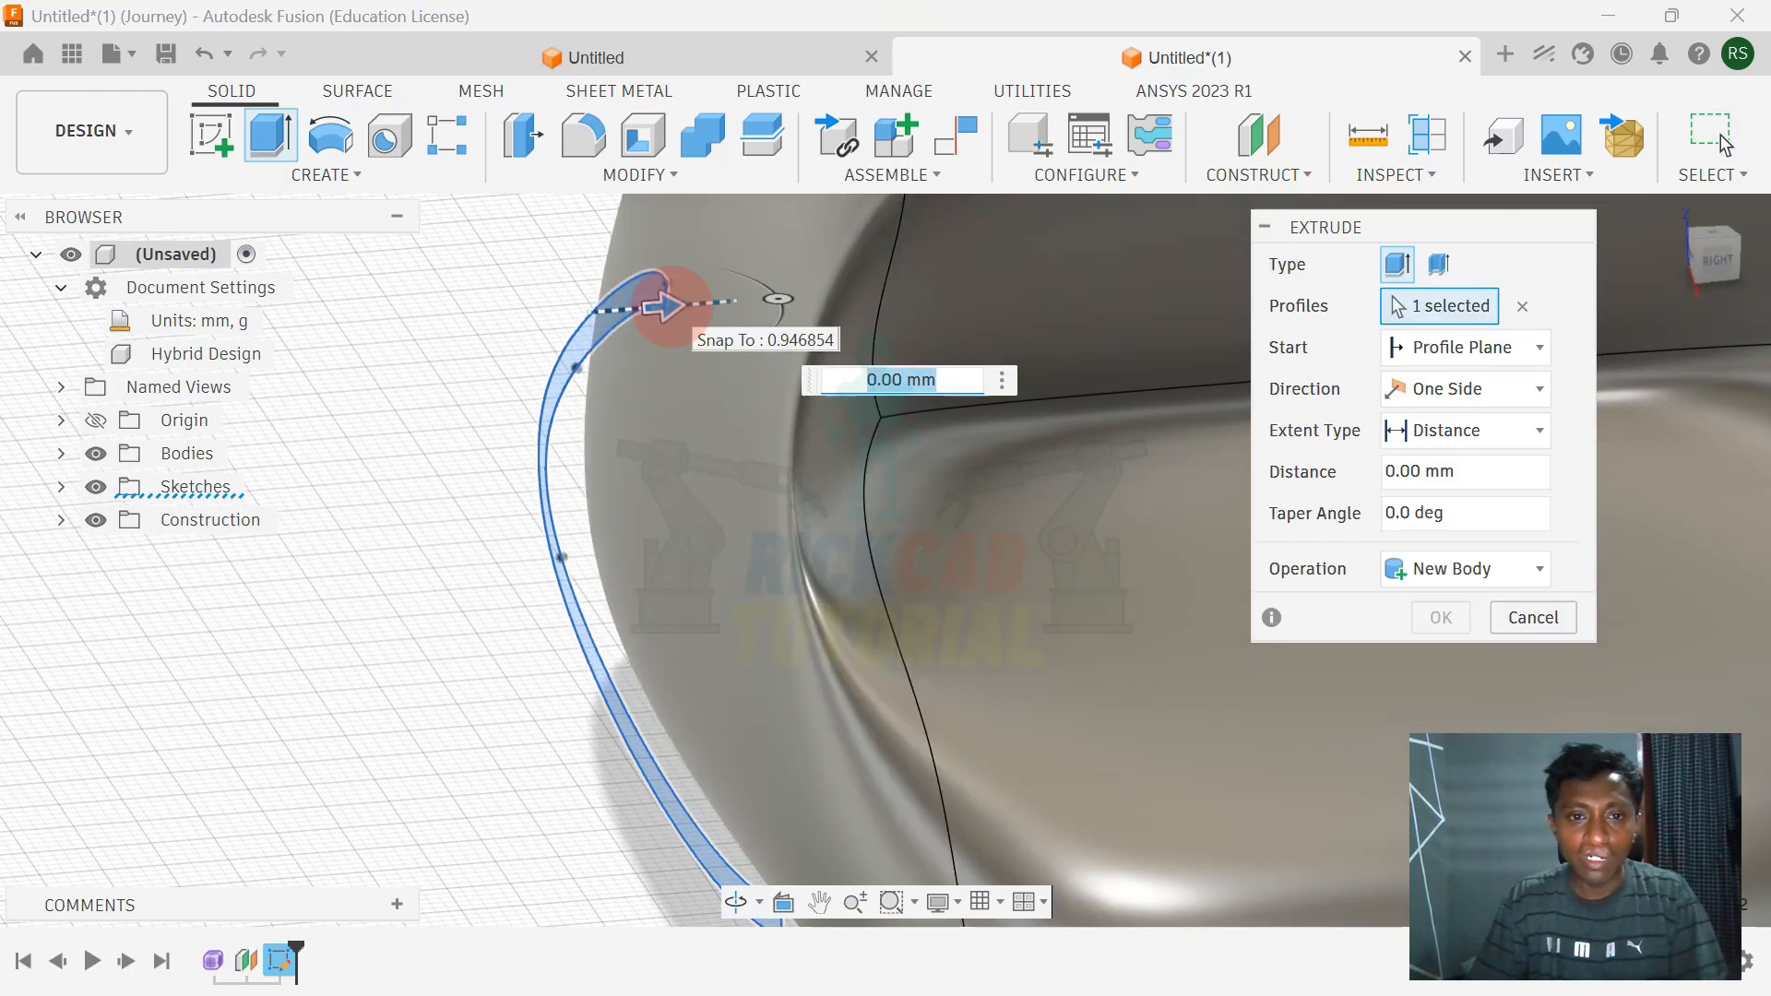
drag(684, 305, 722, 264)
shift+middle_drag(675, 356, 922, 489)
drag(581, 412, 501, 417)
shift+middle_drag(771, 481, 587, 402)
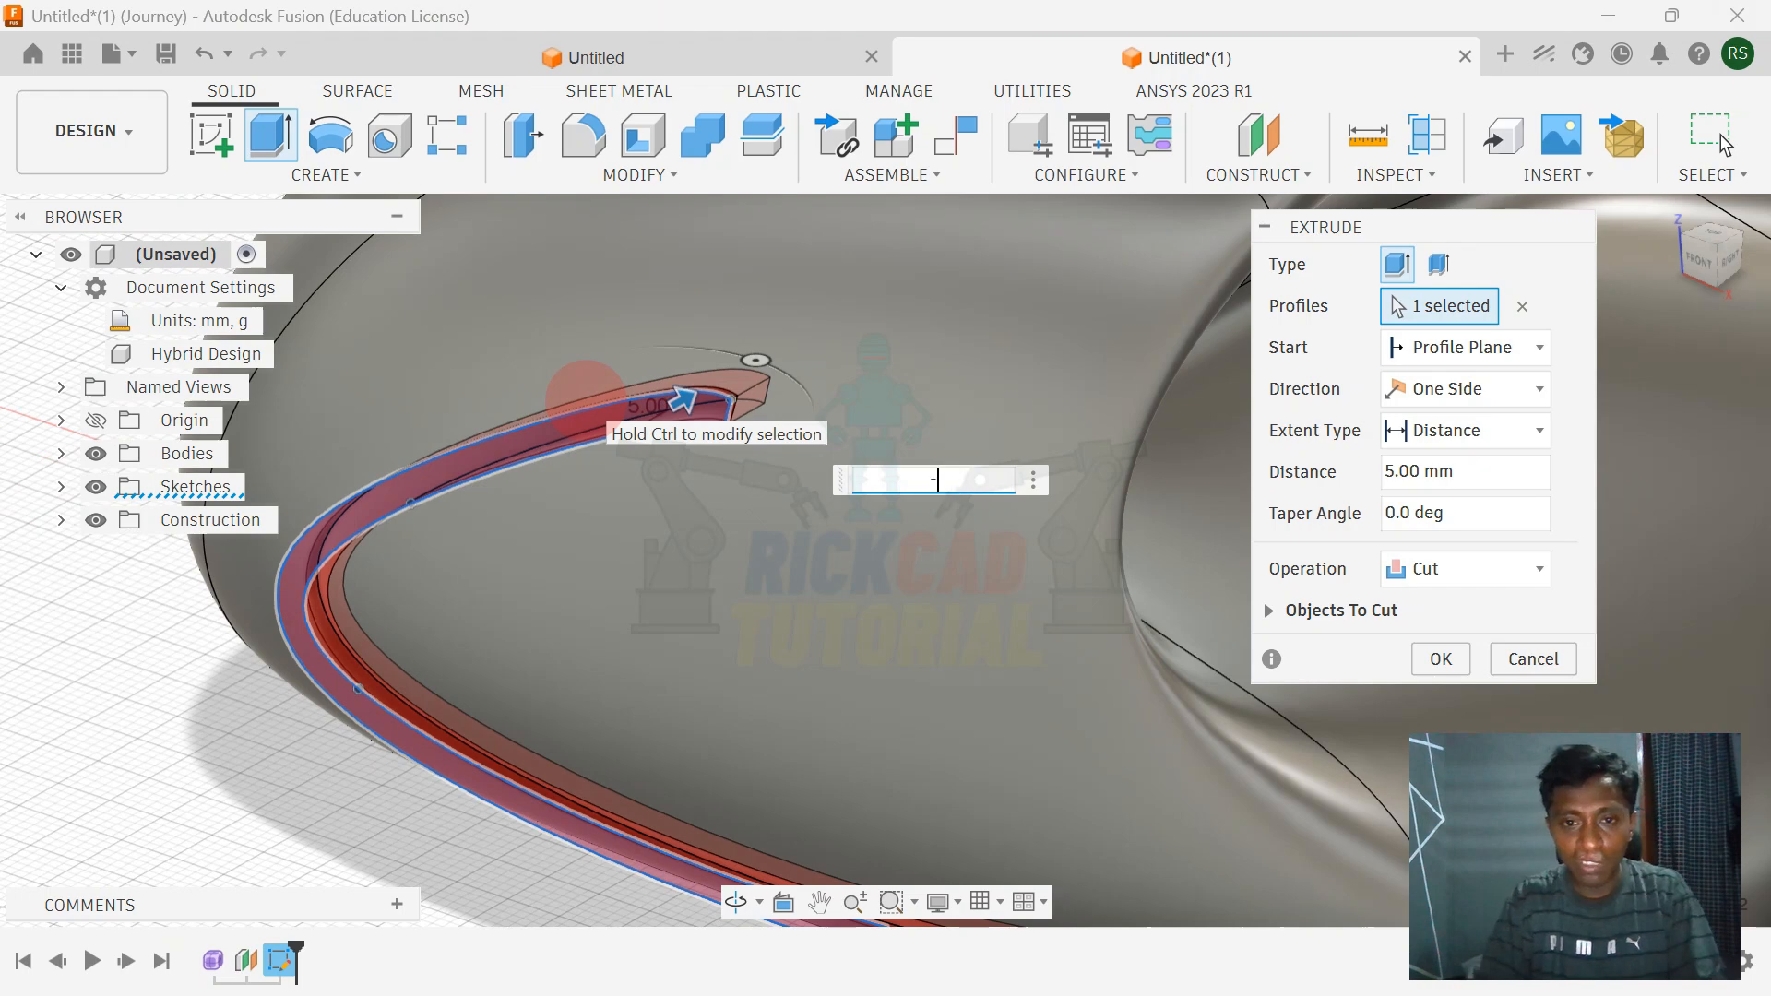
key(Return)
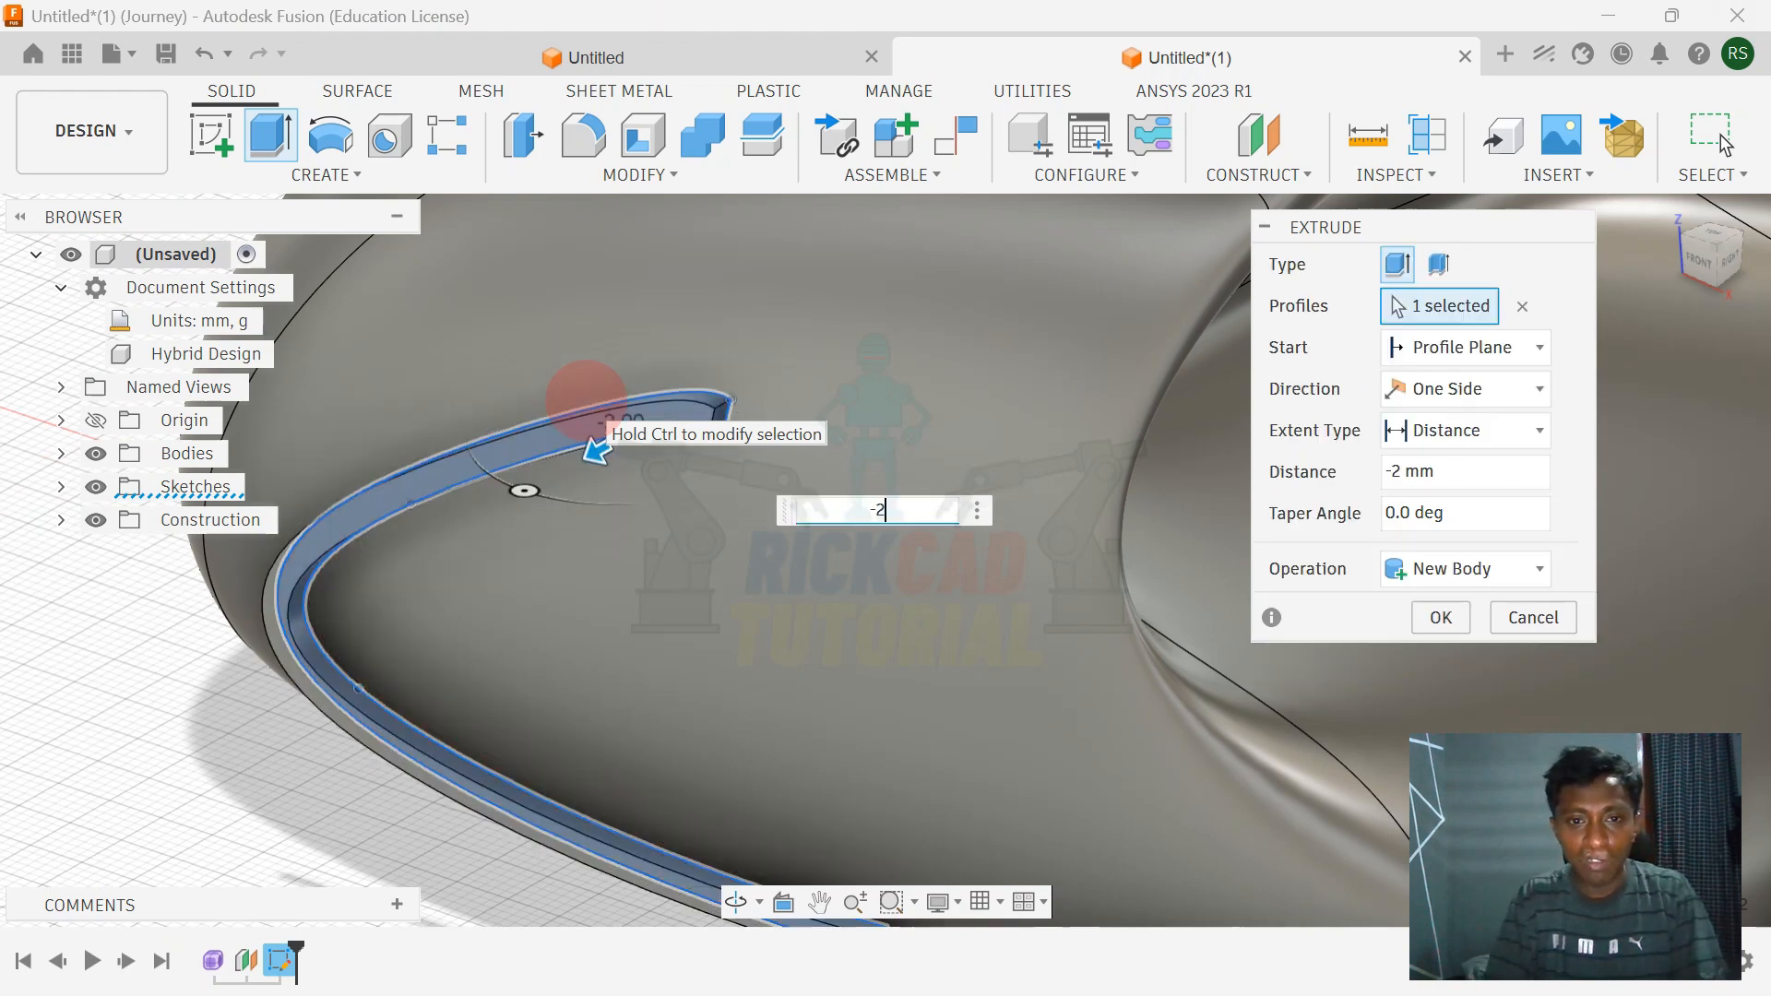
shift+middle_drag(585, 398, 466, 433)
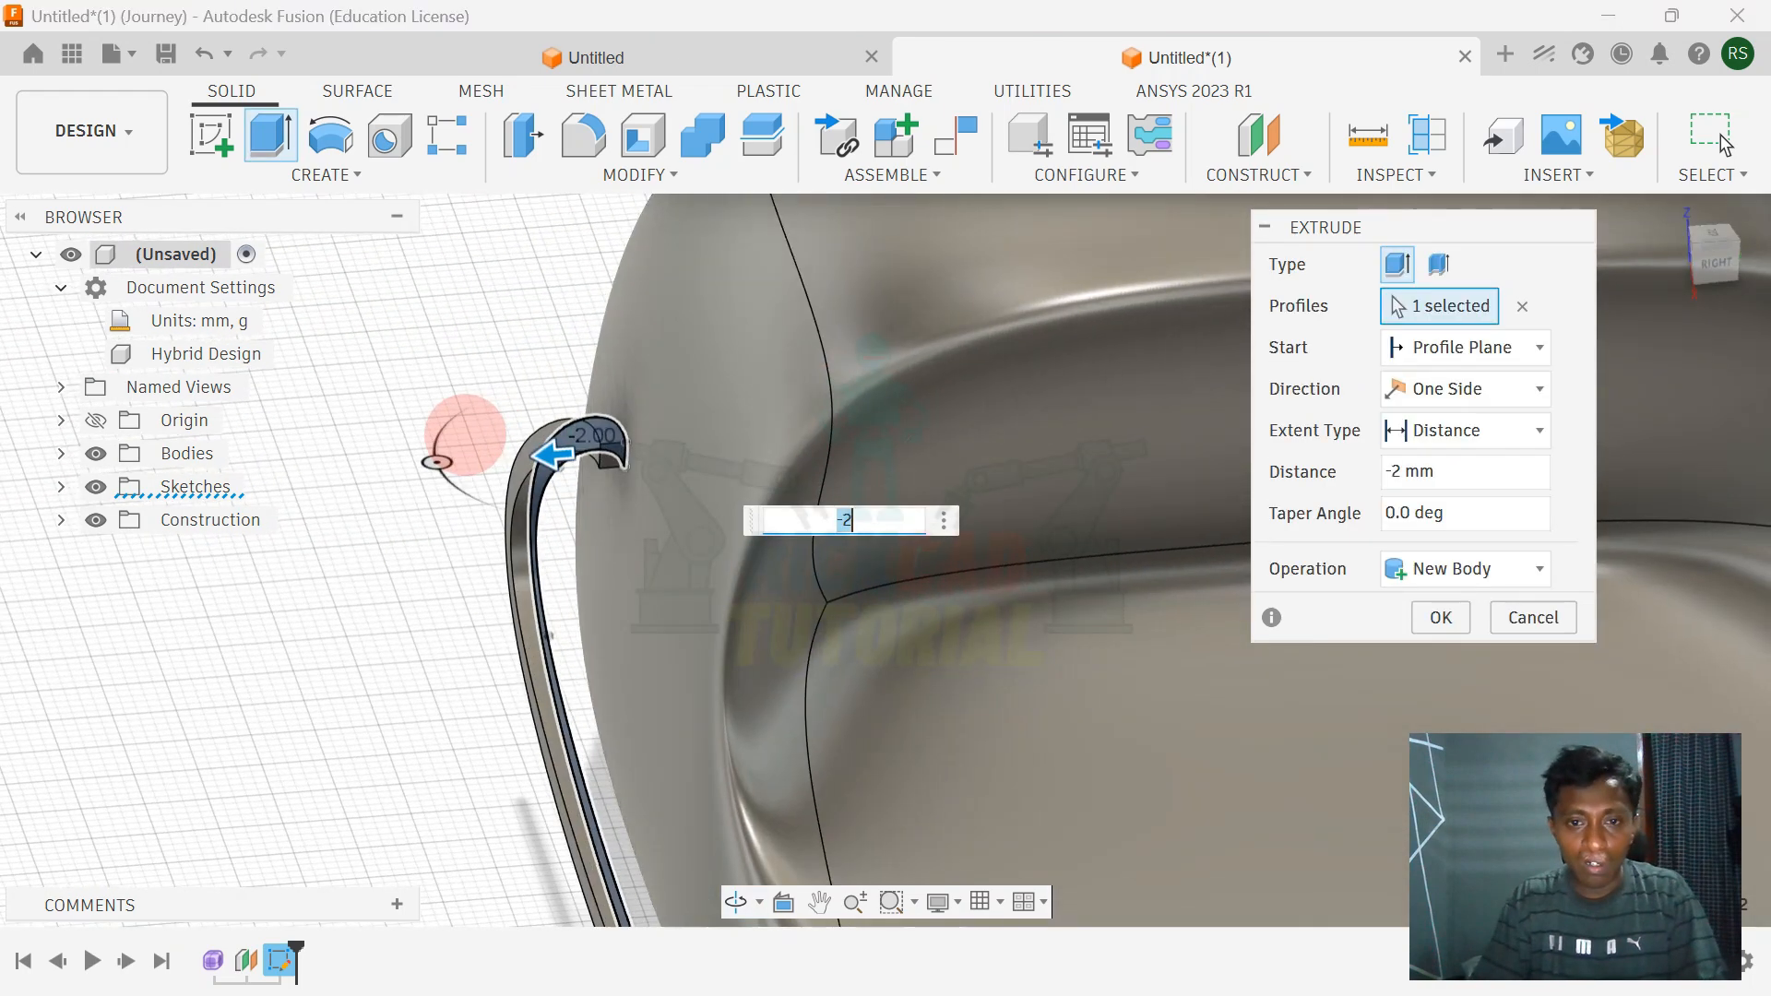
key(Return)
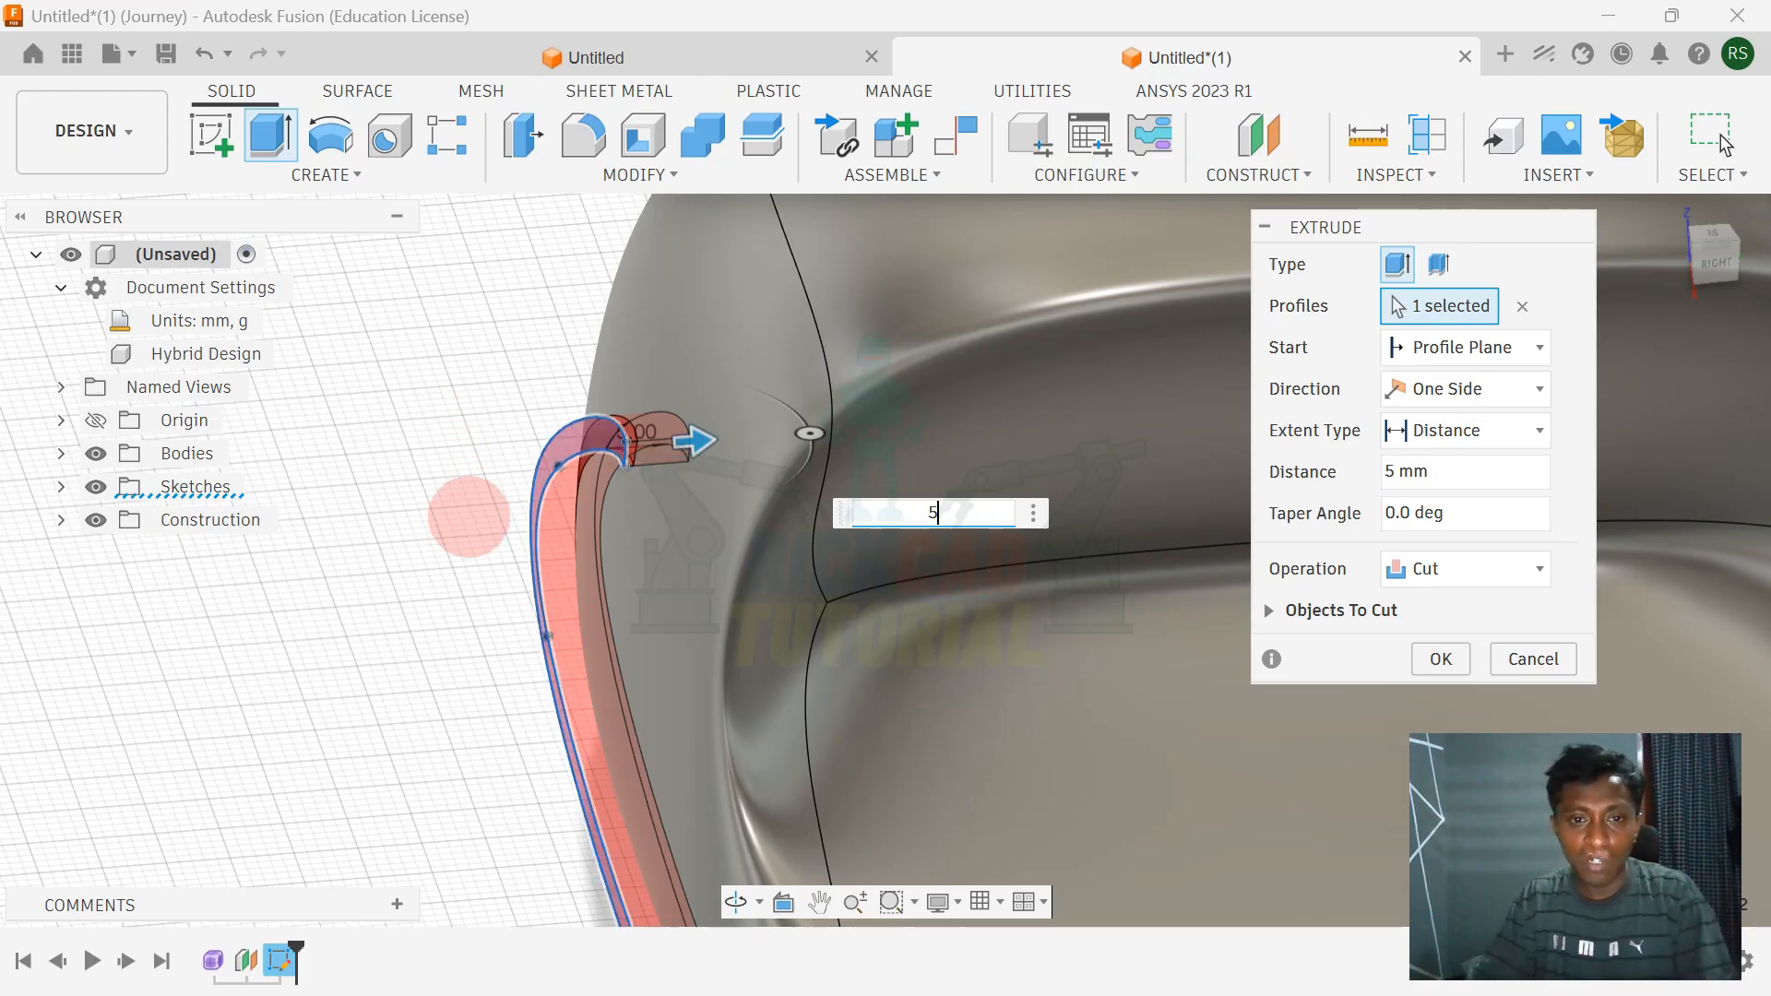
shift+middle_drag(466, 514, 594, 550)
scroll(594, 550, down, 5)
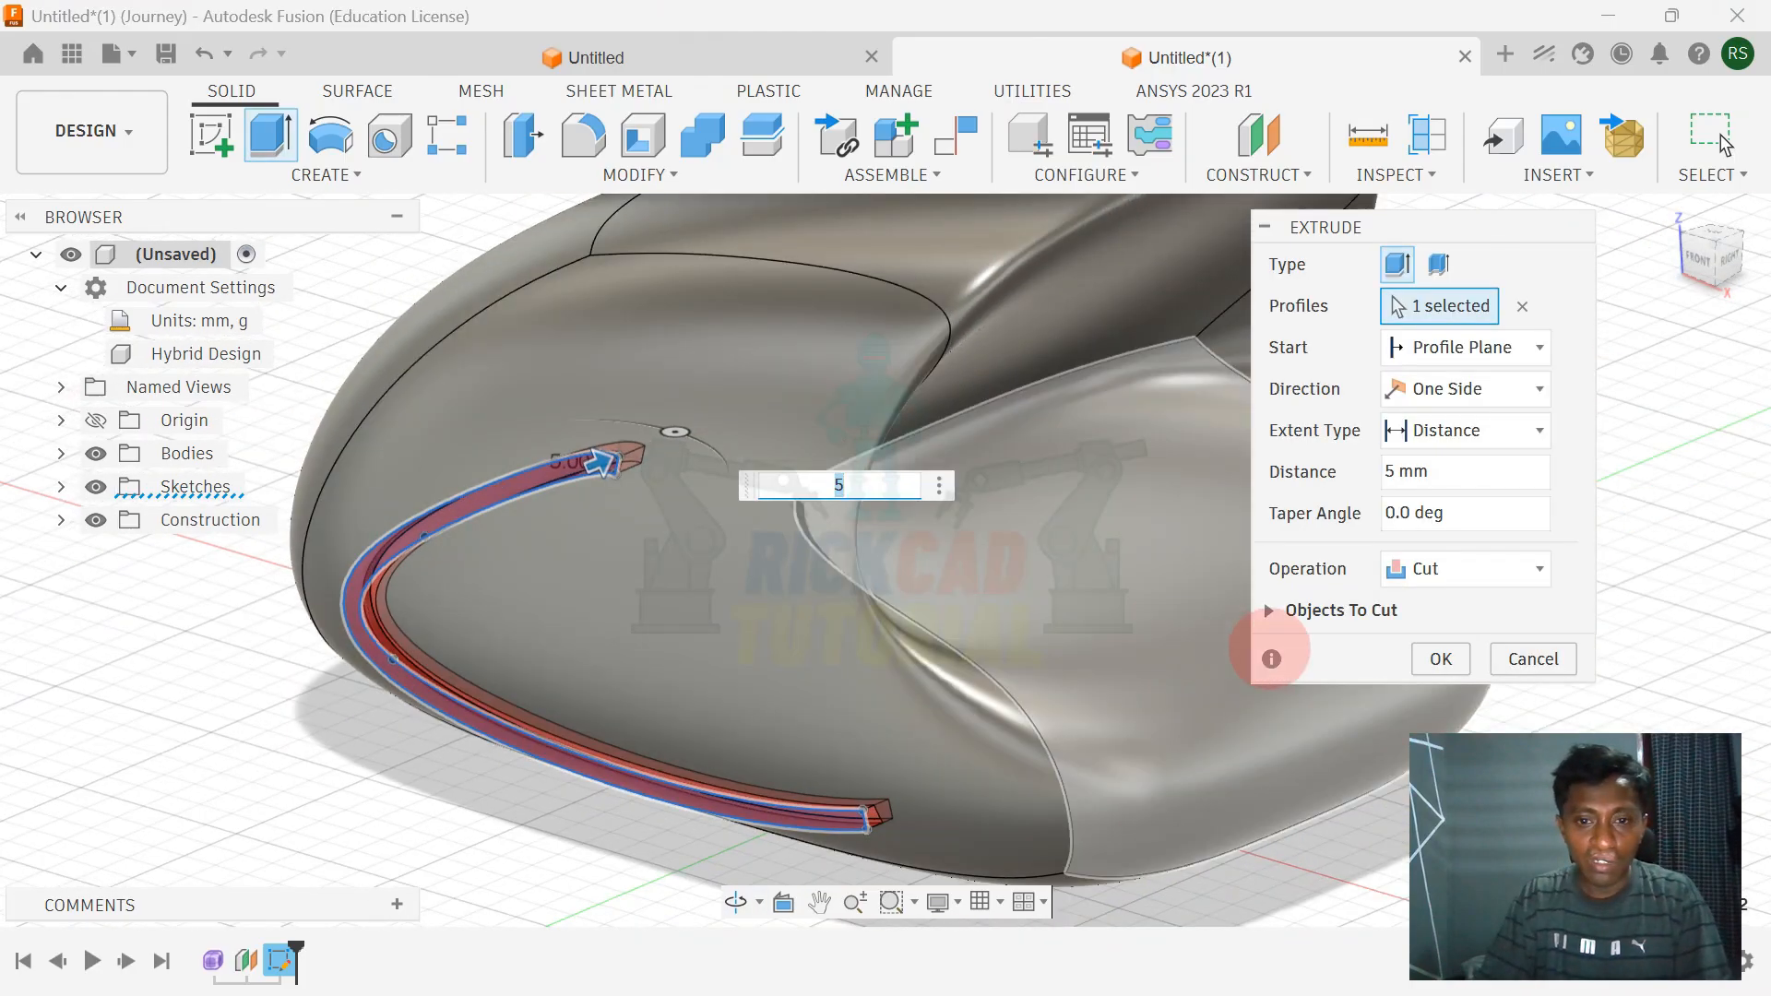
click(1441, 659)
- Extrude the light-strip groove's floor face outward 4.5 mm as a join to partly fill the groove
scroll(549, 542, up, 4)
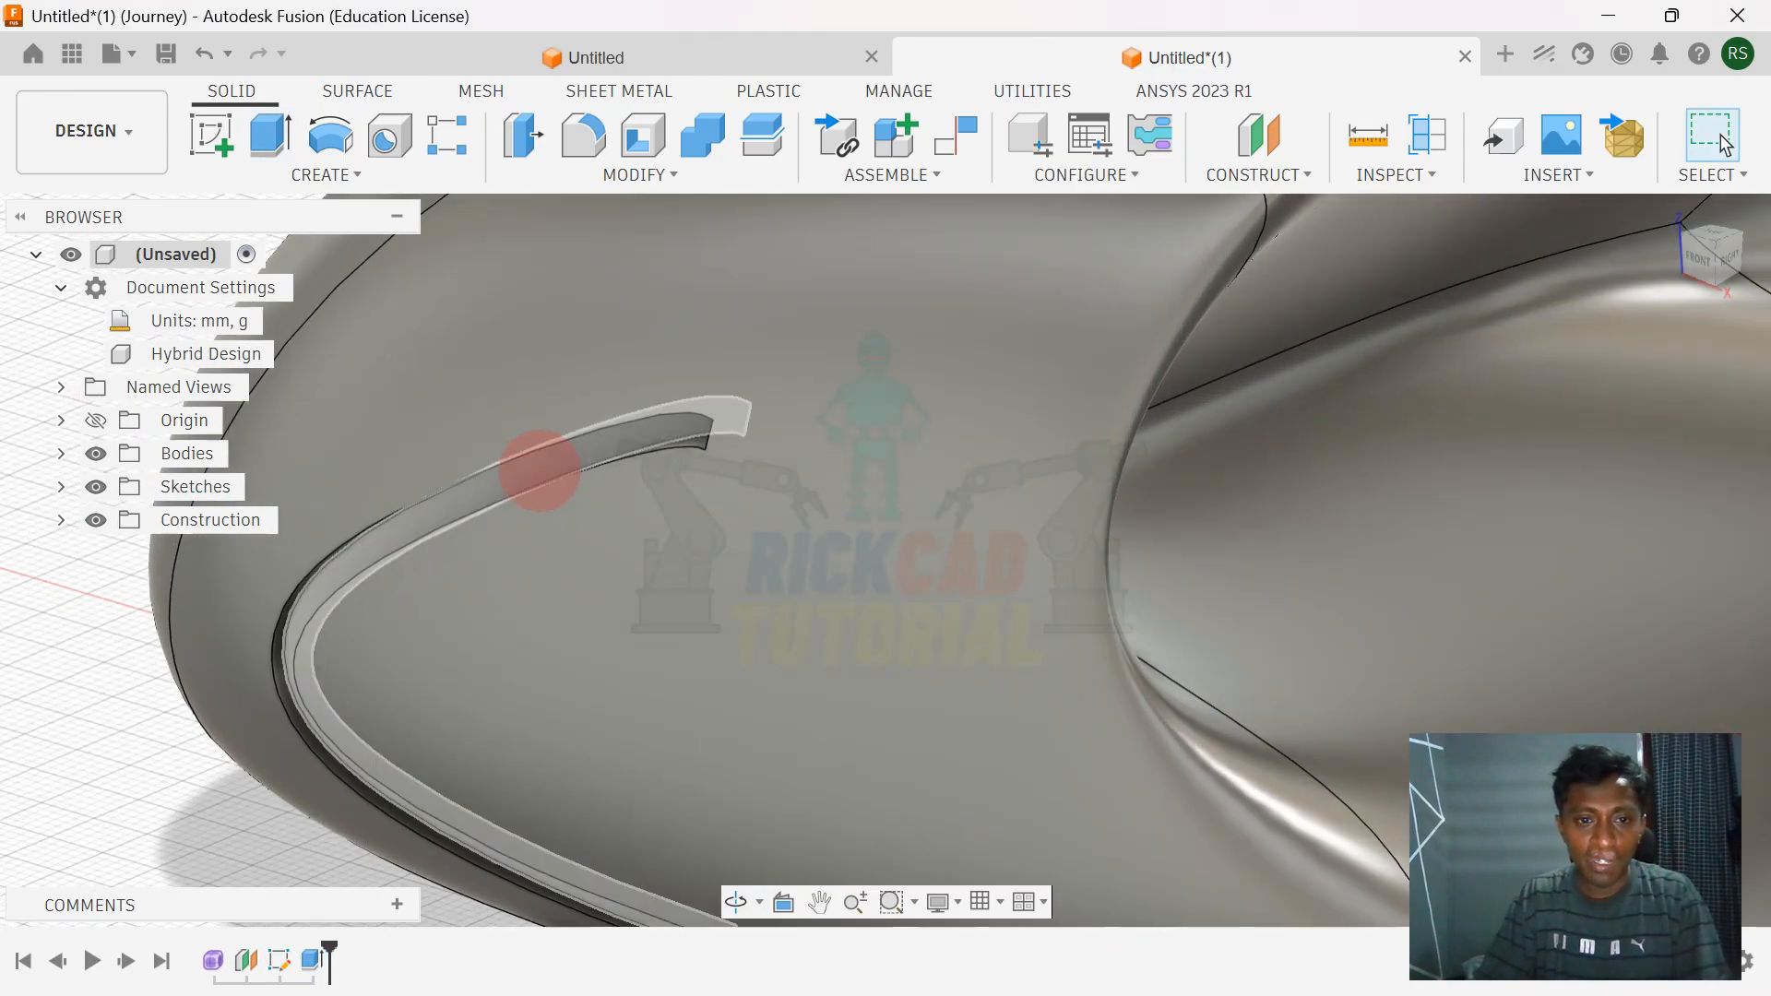
click(540, 471)
key(e)
mouse_move(544, 473)
shift+middle_down()
mouse_move(669, 424)
mouse_move(736, 432)
mouse_move(565, 471)
shift+middle_up()
drag(566, 470, 610, 476)
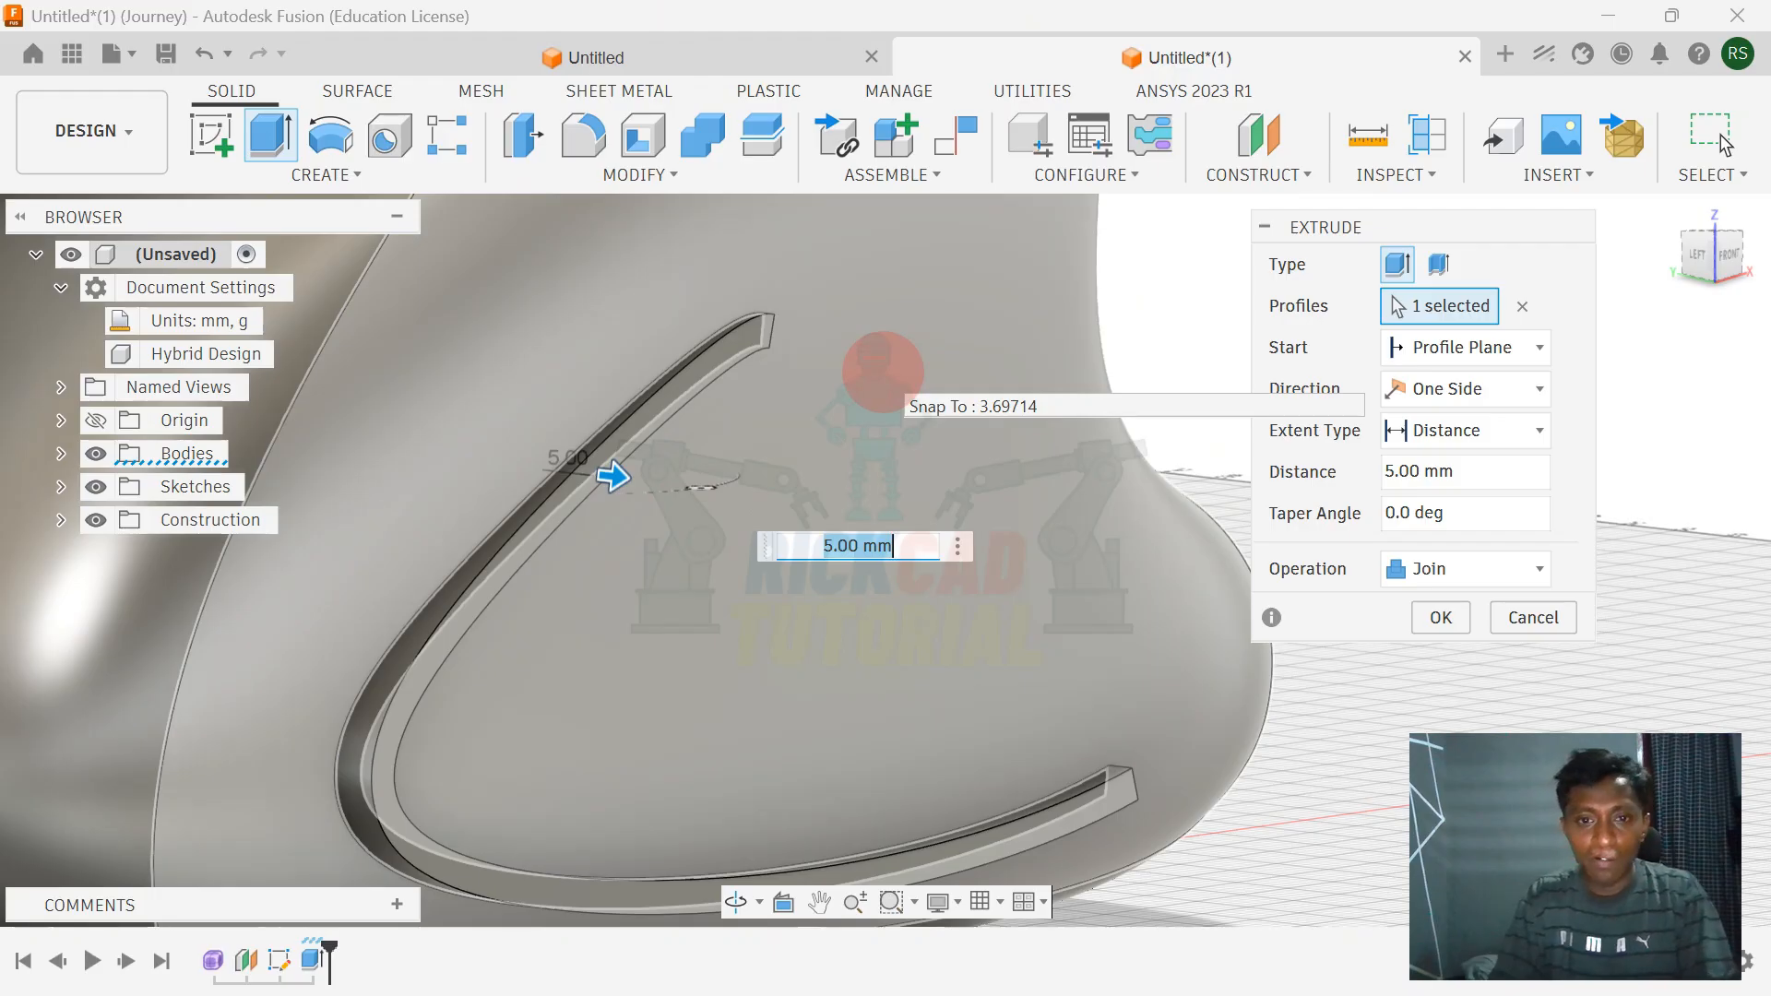
scroll(599, 579, down, 3)
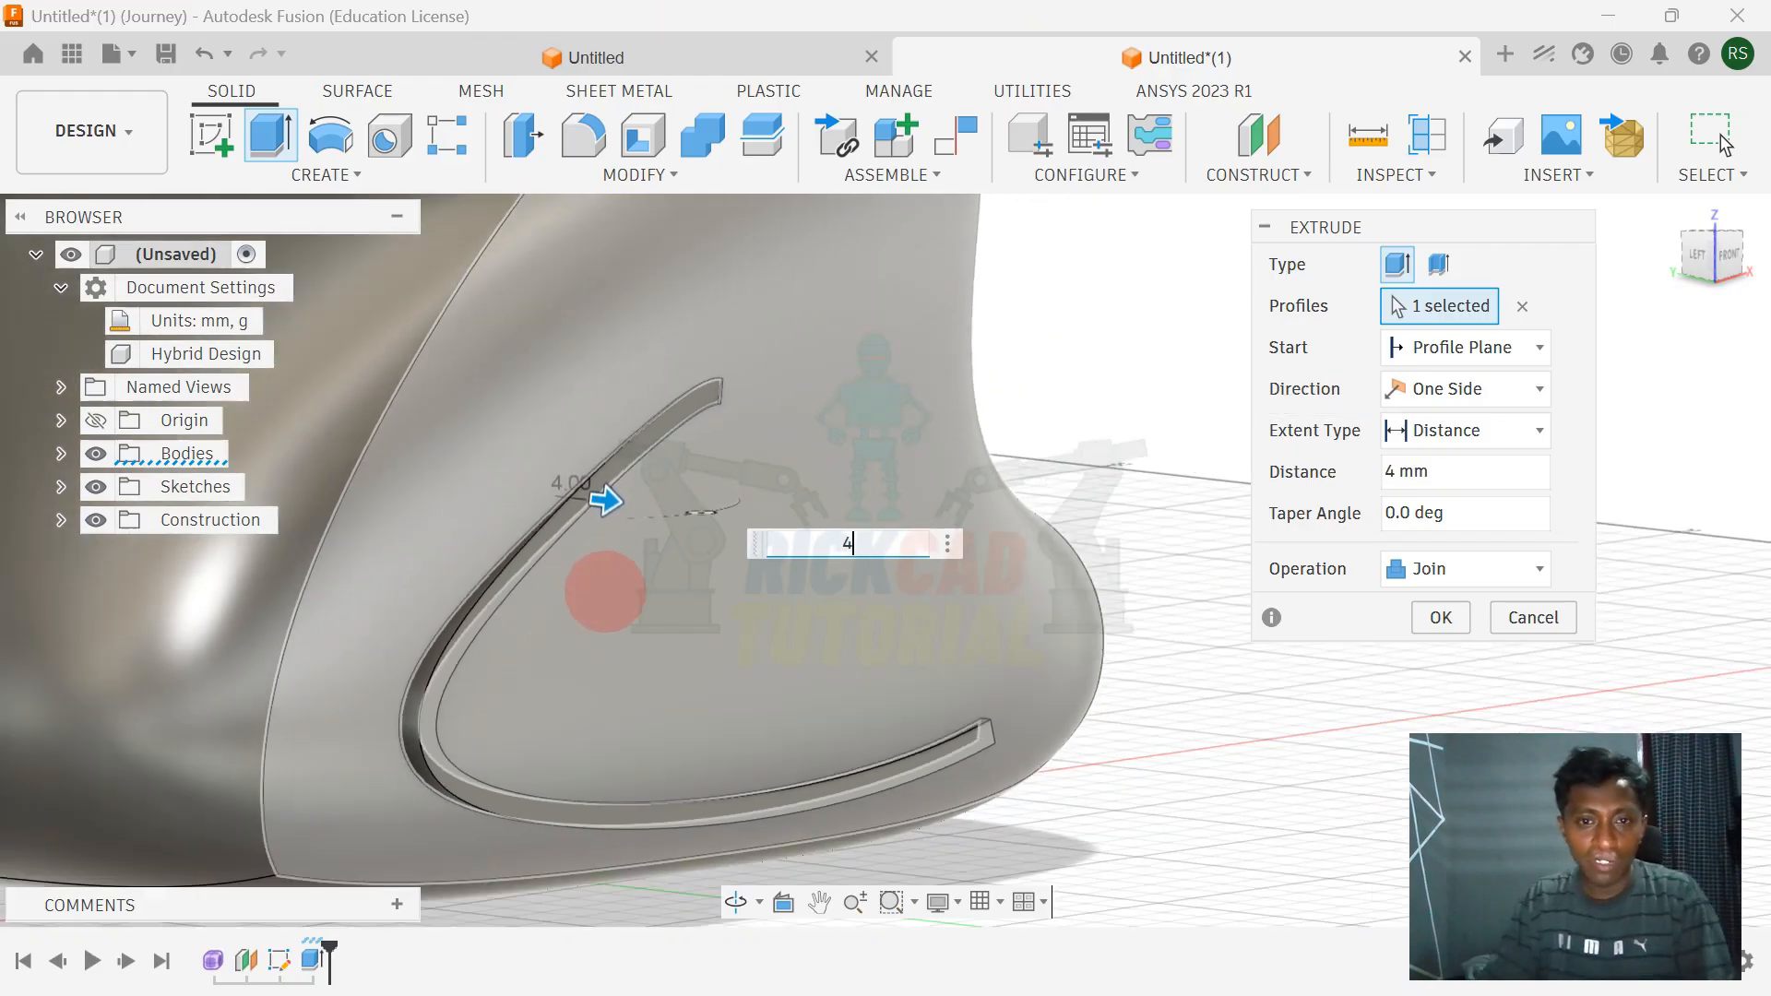
shift+middle_drag(632, 601, 754, 627)
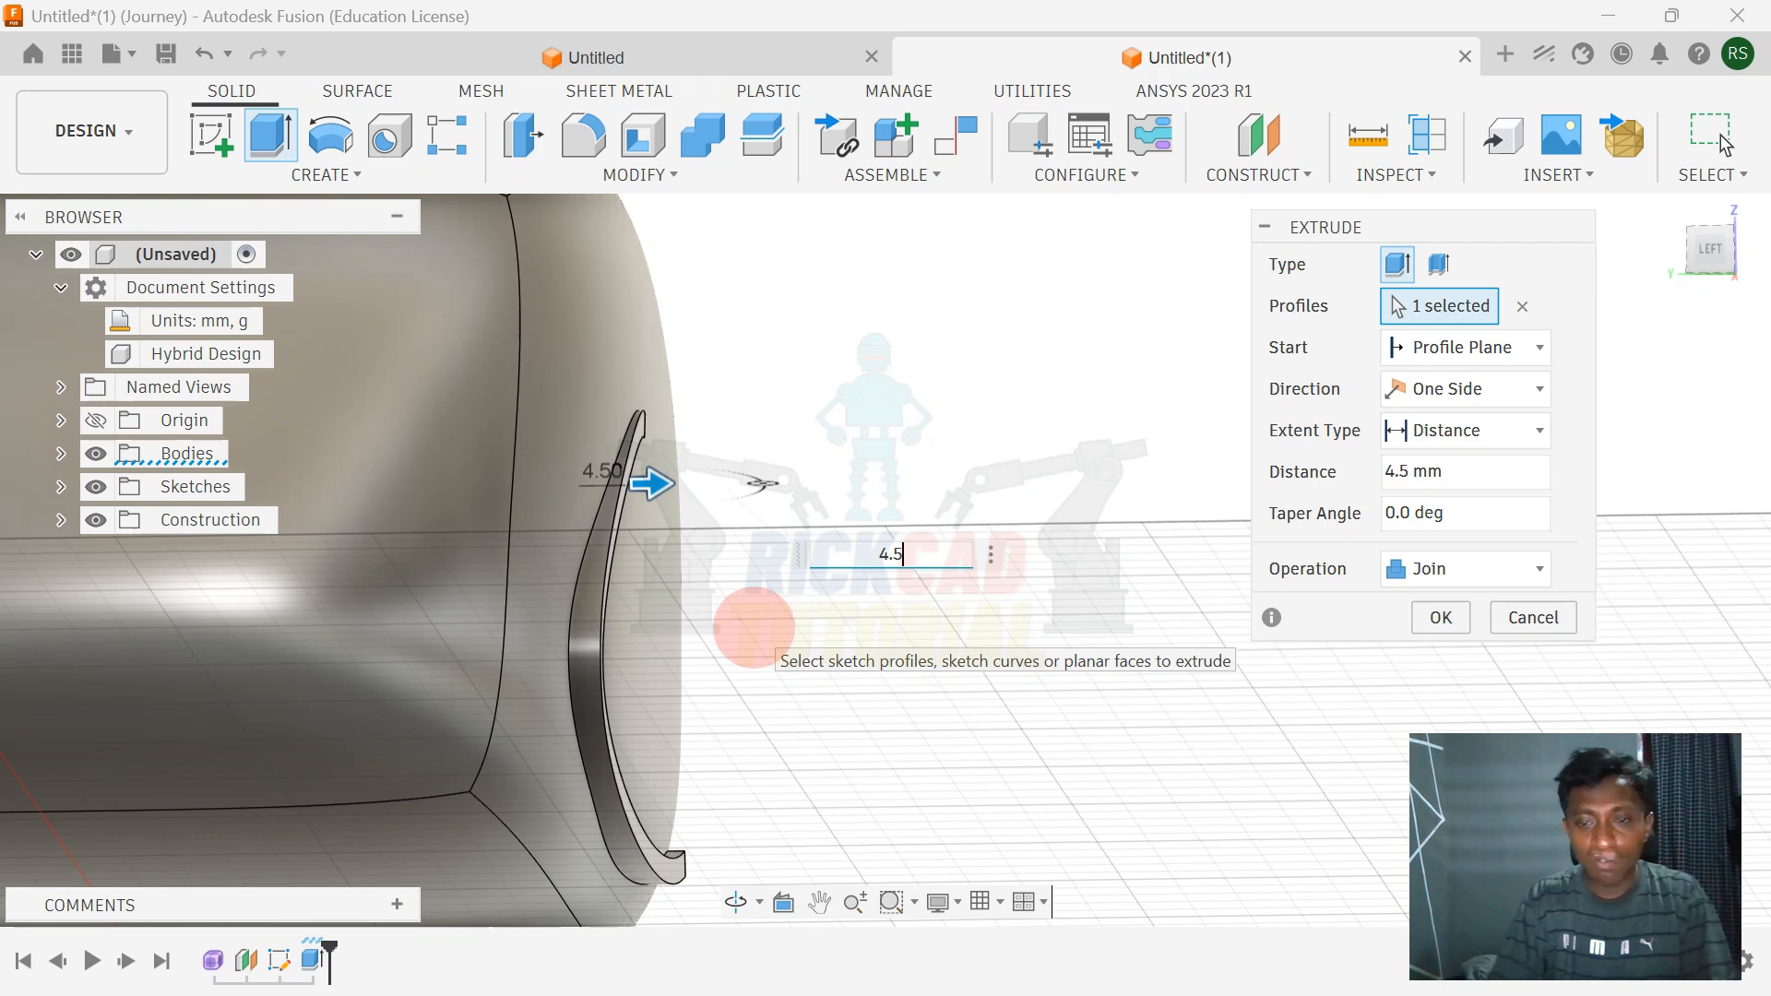
click(1671, 210)
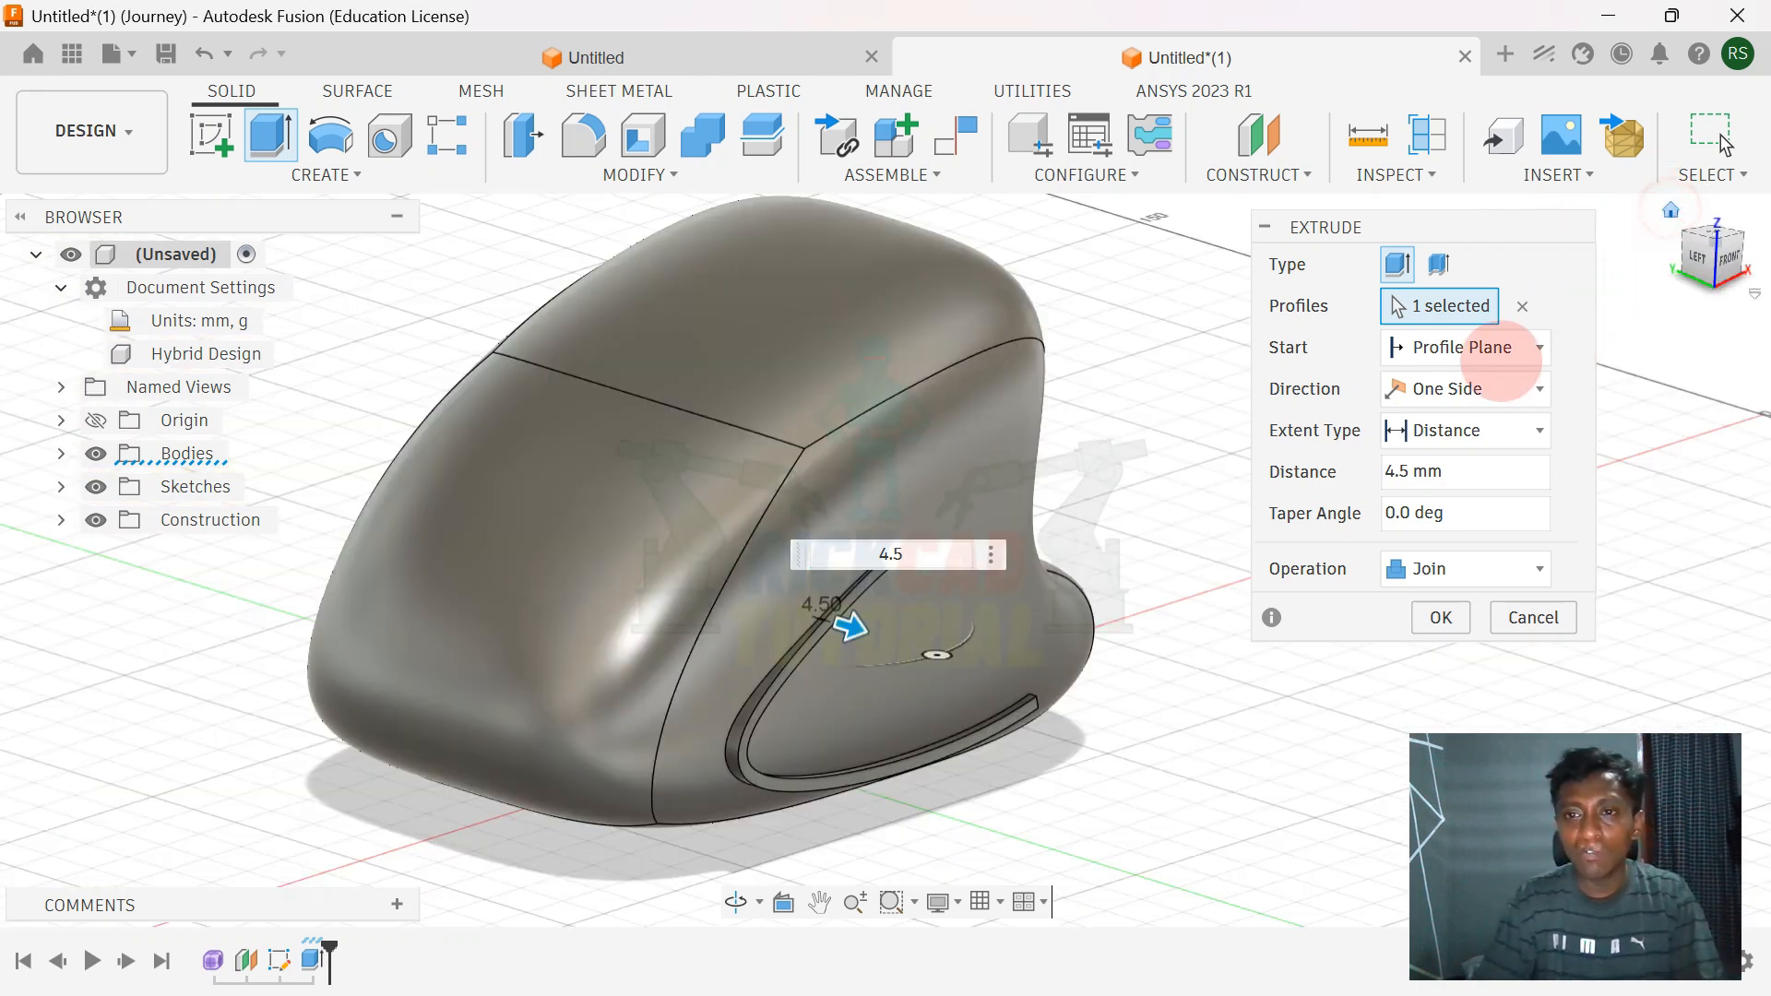
scroll(678, 641, up, 5)
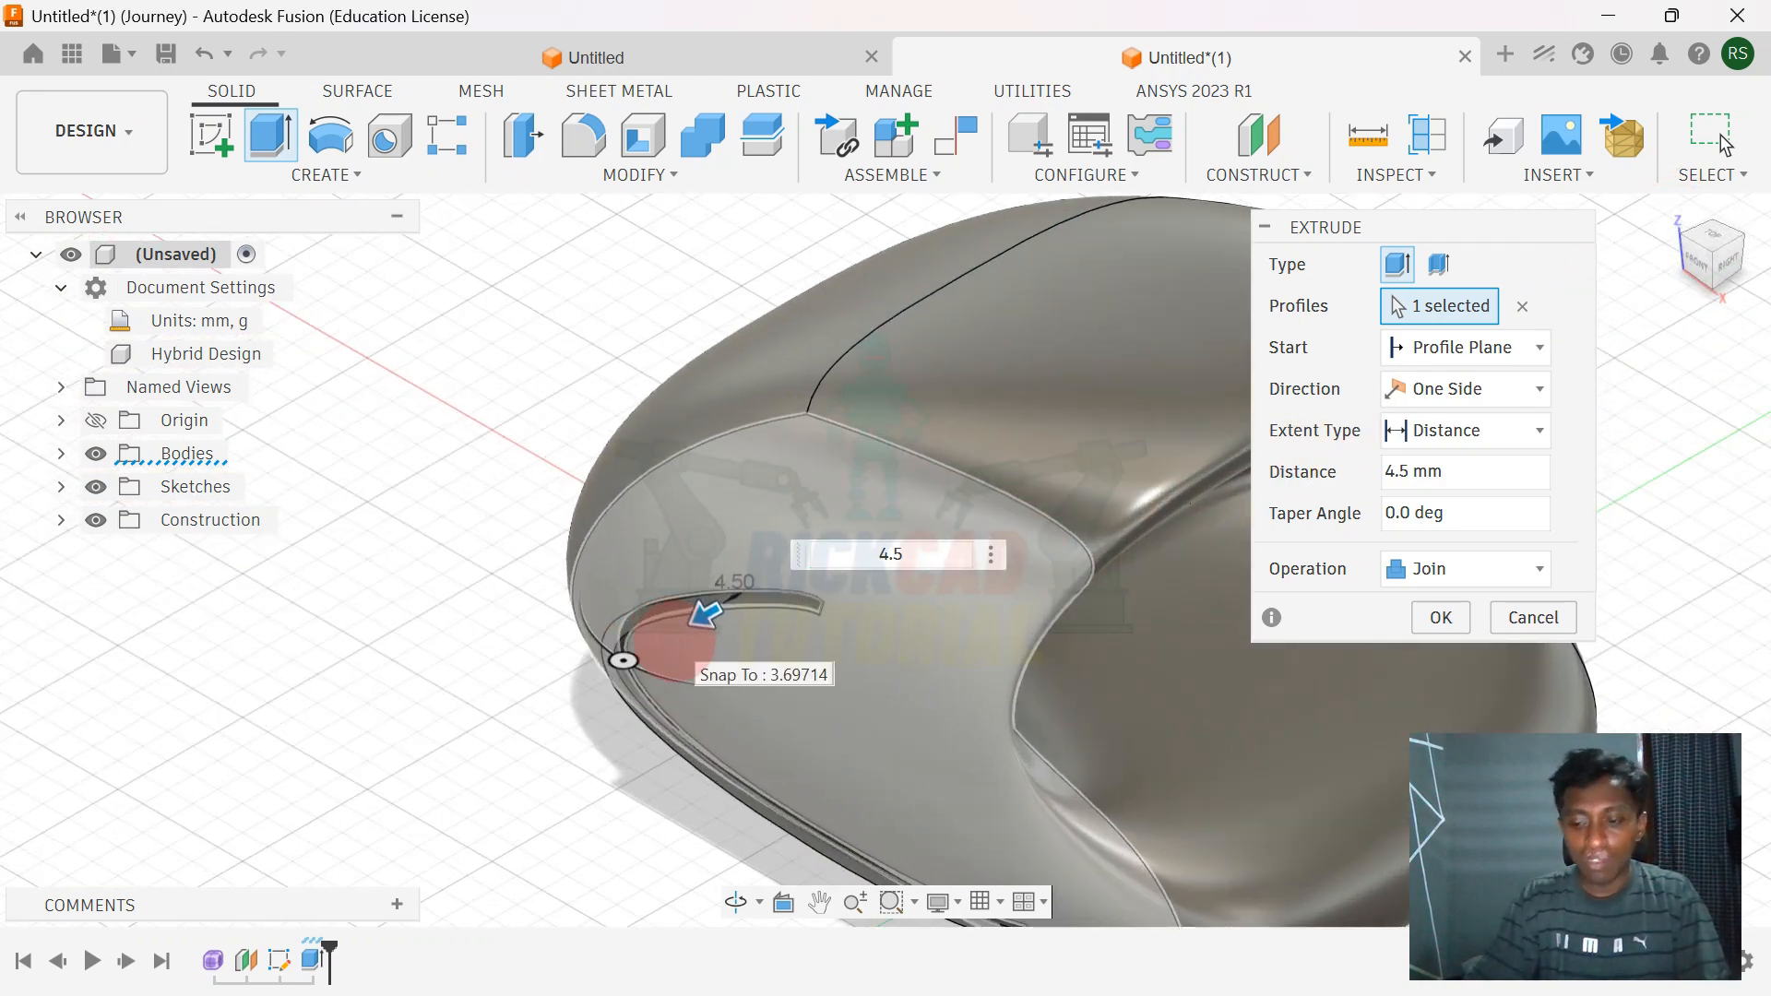
key(Return)
- Start a constant-radius fillet on the raised light strip's long outer edge with a 1 mm radius
scroll(879, 610, up, 3)
scroll(874, 606, down, 4)
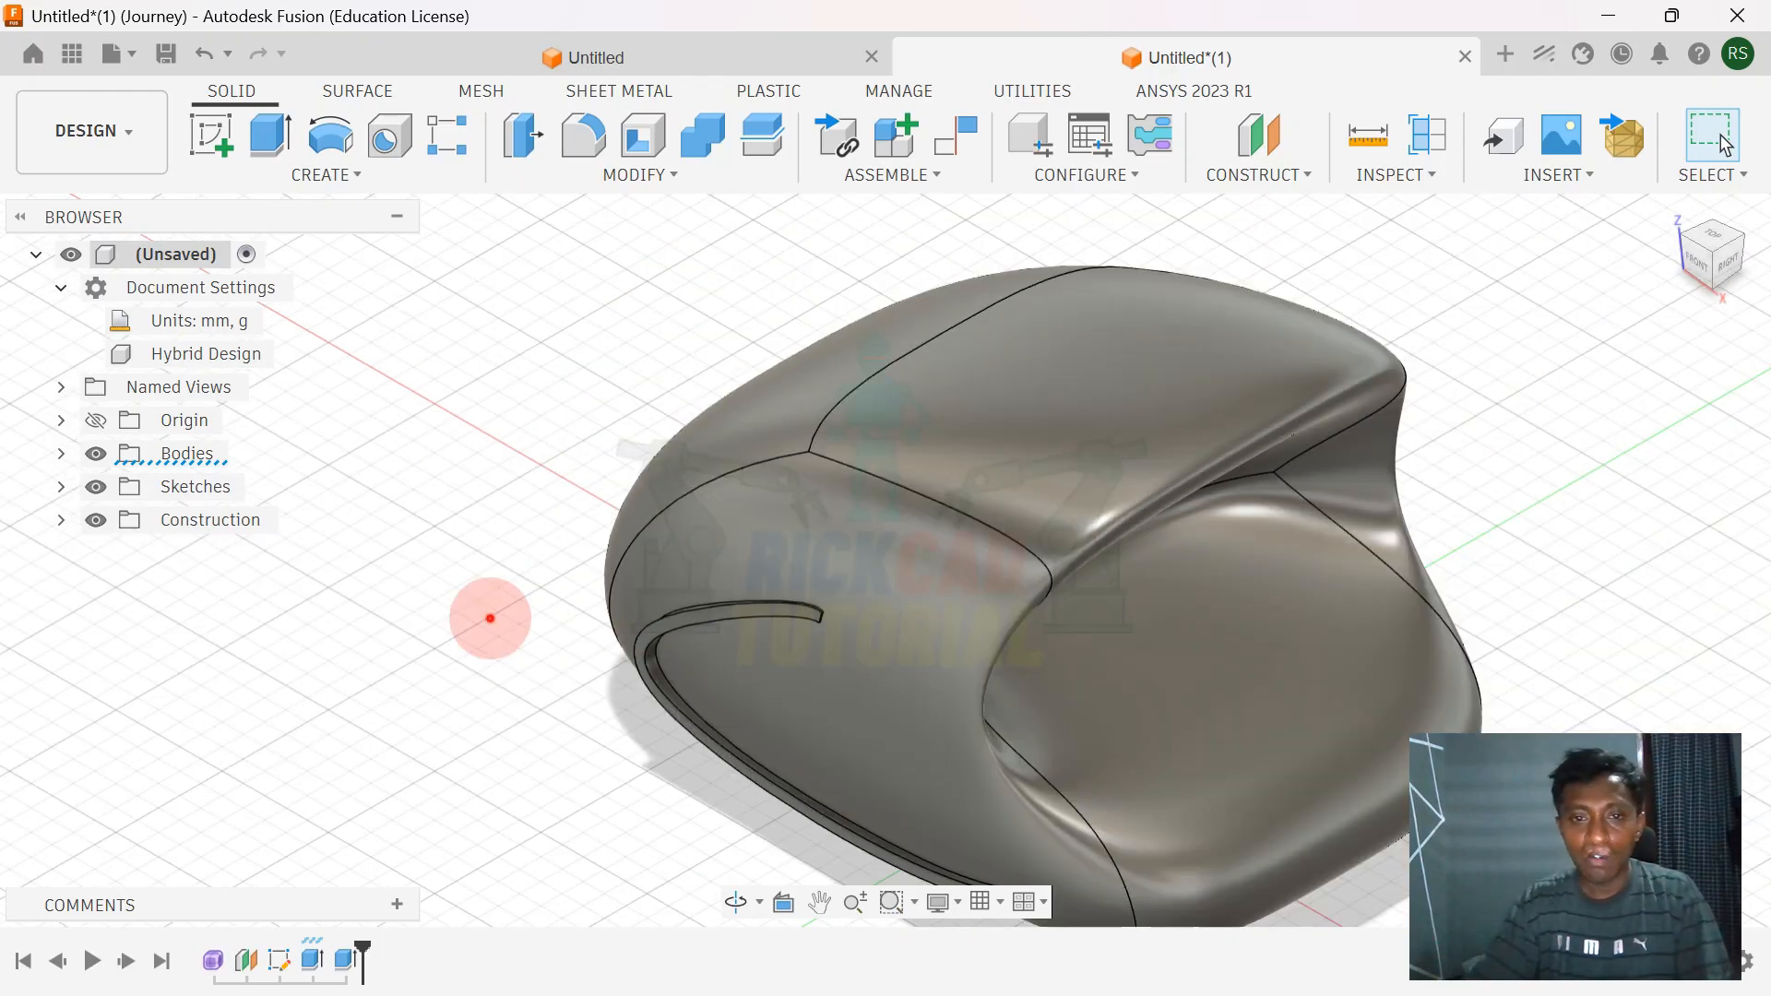
scroll(555, 624, down, 1)
scroll(812, 627, up, 5)
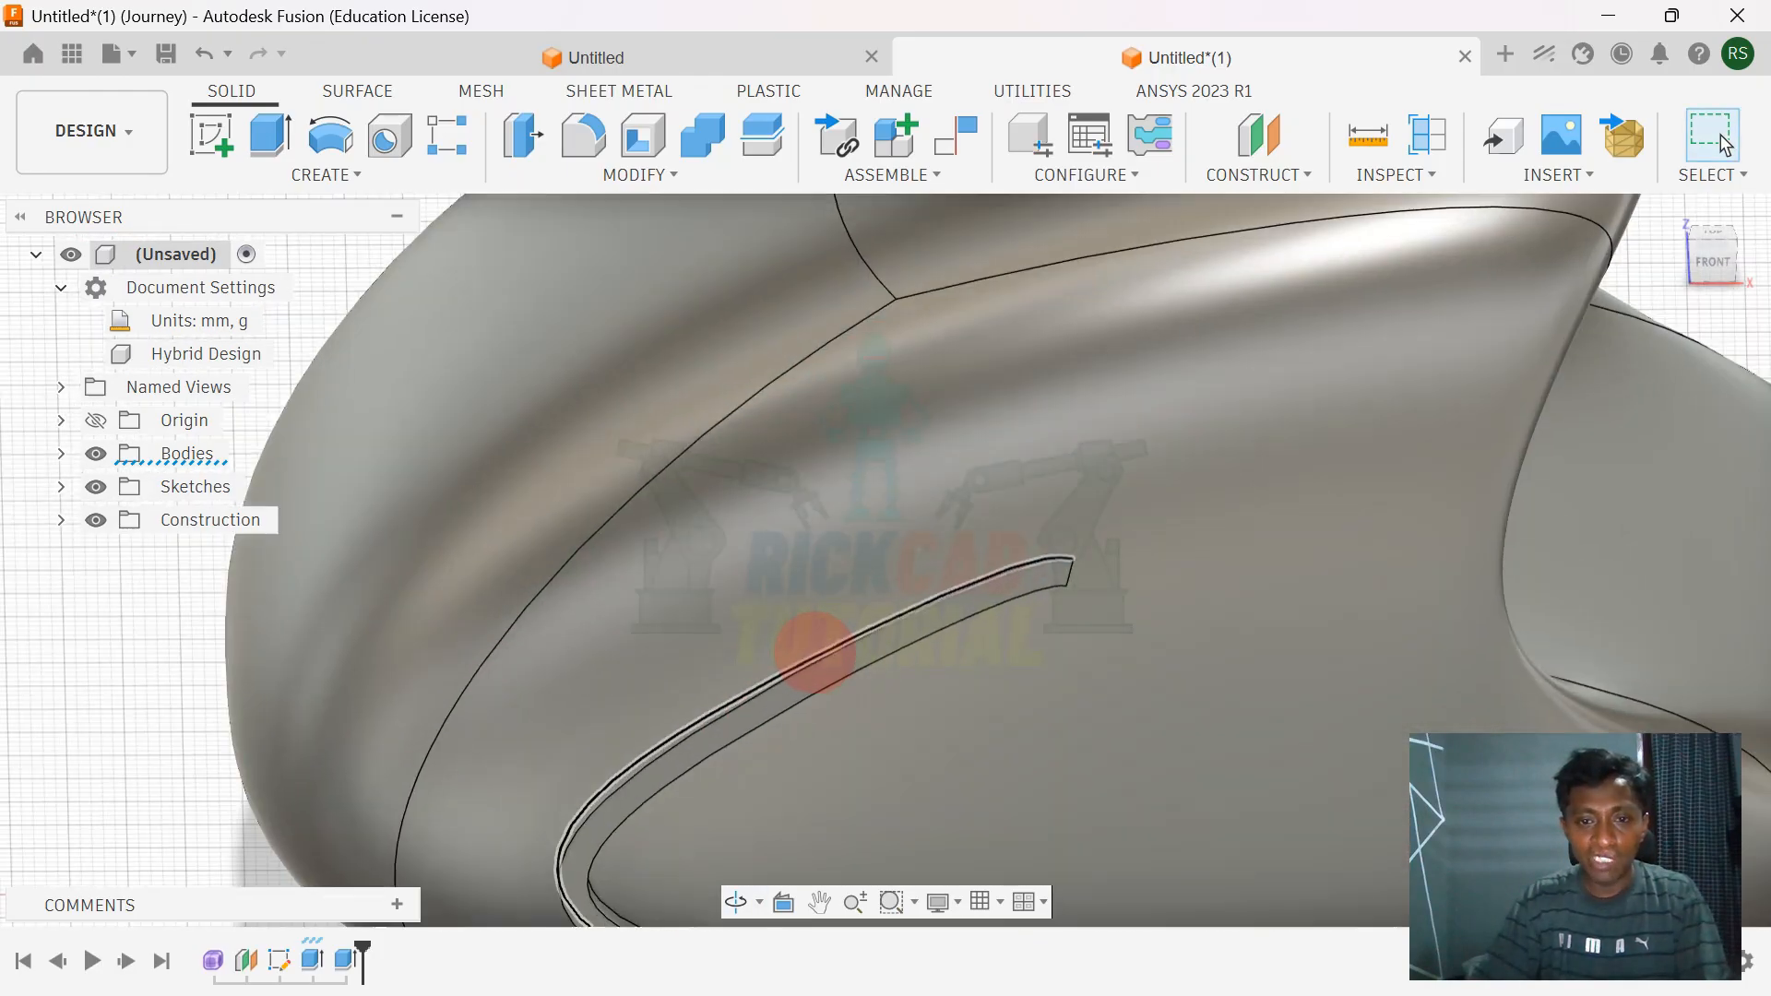
key(f)
scroll(908, 595, down, 1)
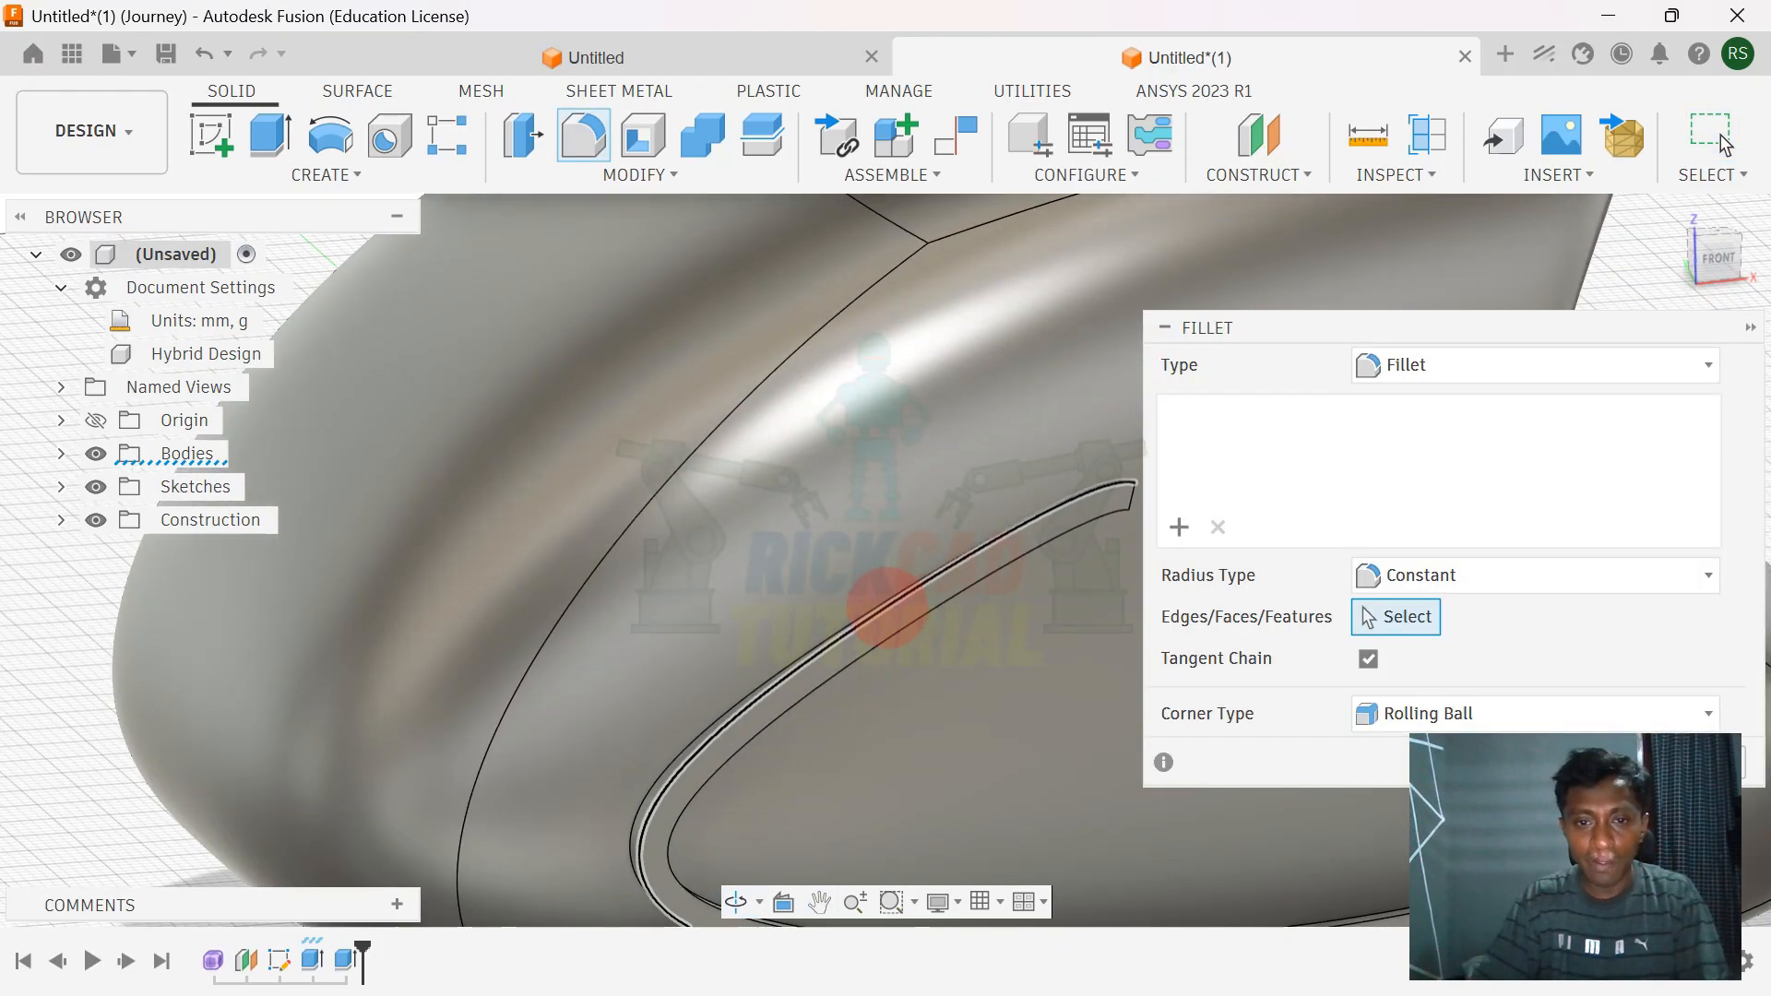
click(887, 607)
middle_drag(881, 605, 945, 528)
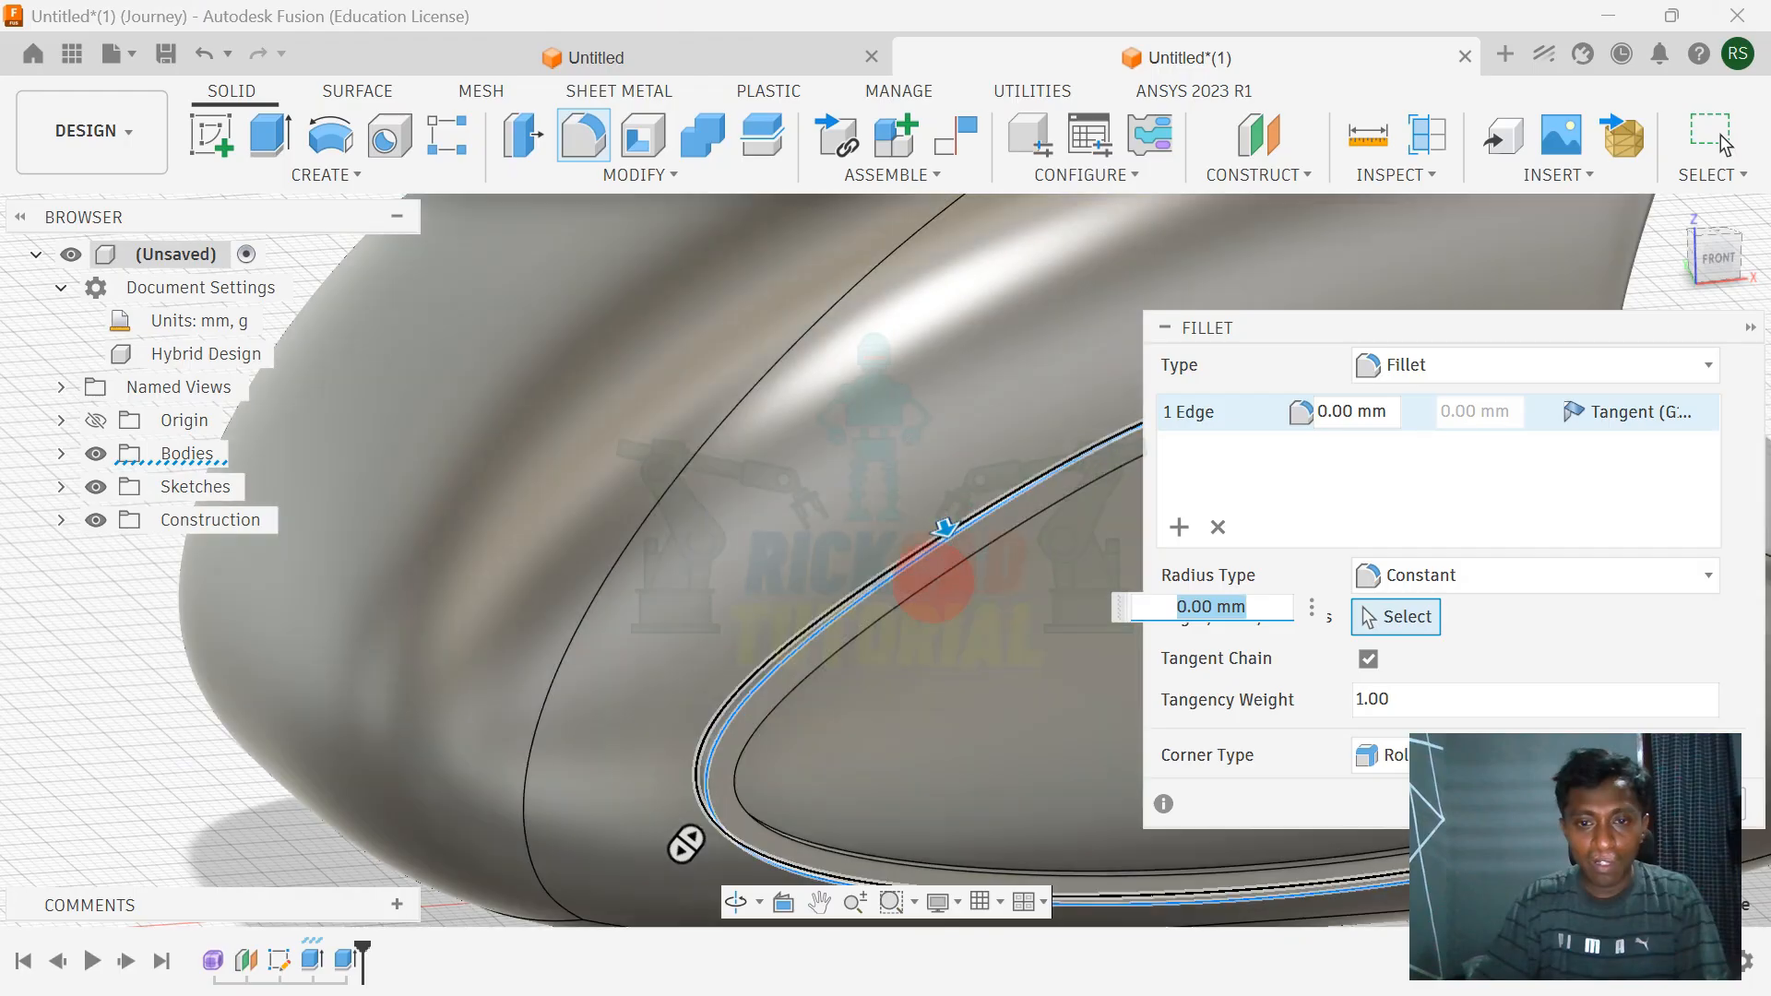
text(1)
scroll(628, 690, down, 2)
shift+middle_drag(628, 689, 799, 707)
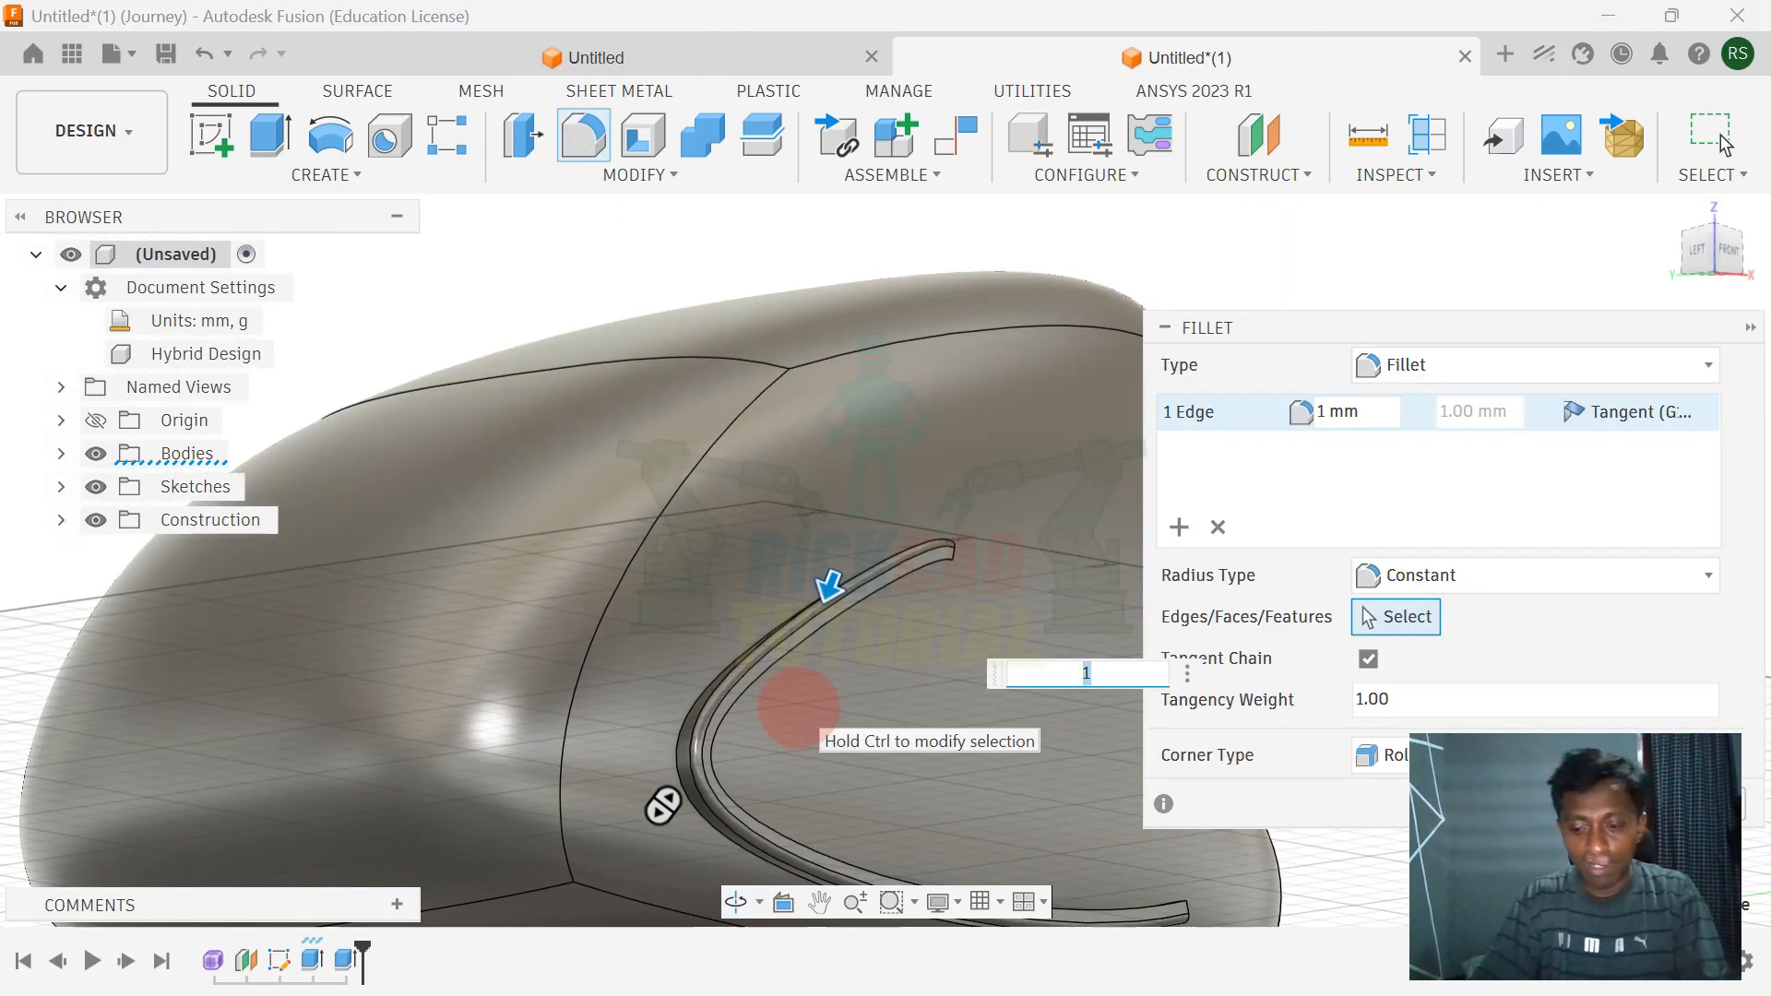
- Try fillet radii of 2 mm and 3 mm on the light strip's edge and apply 2 mm
text(2)
key(Return)
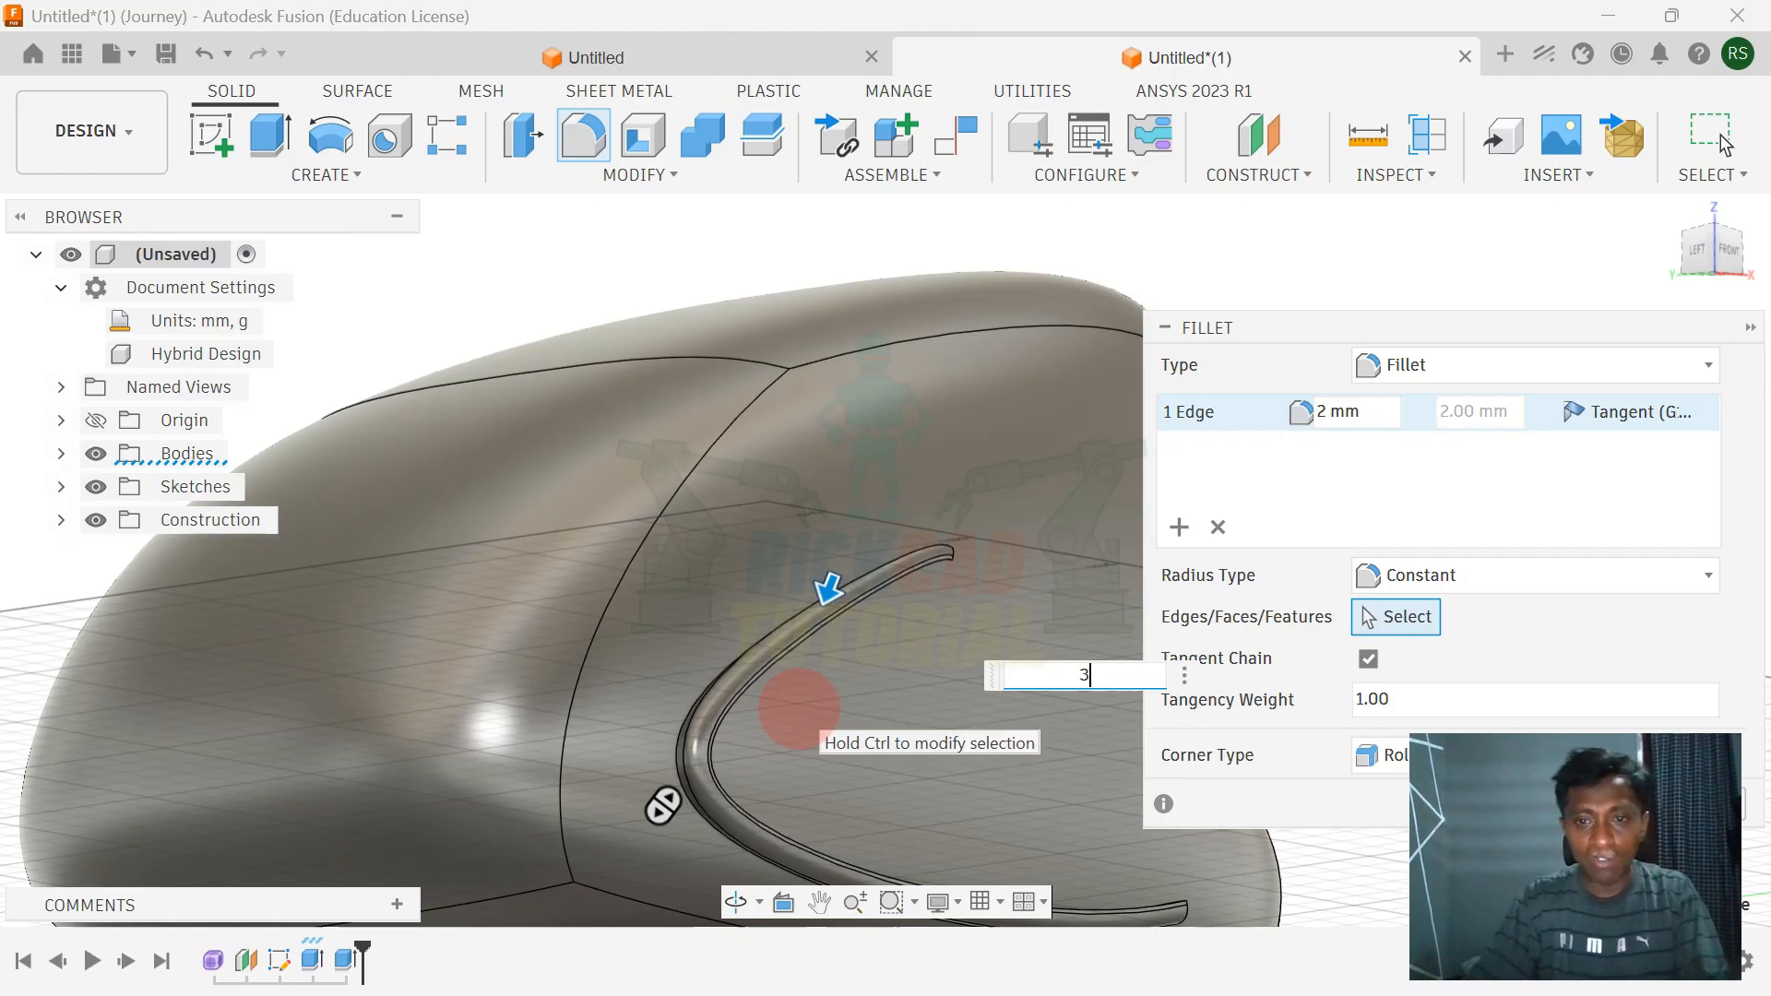
key(Return)
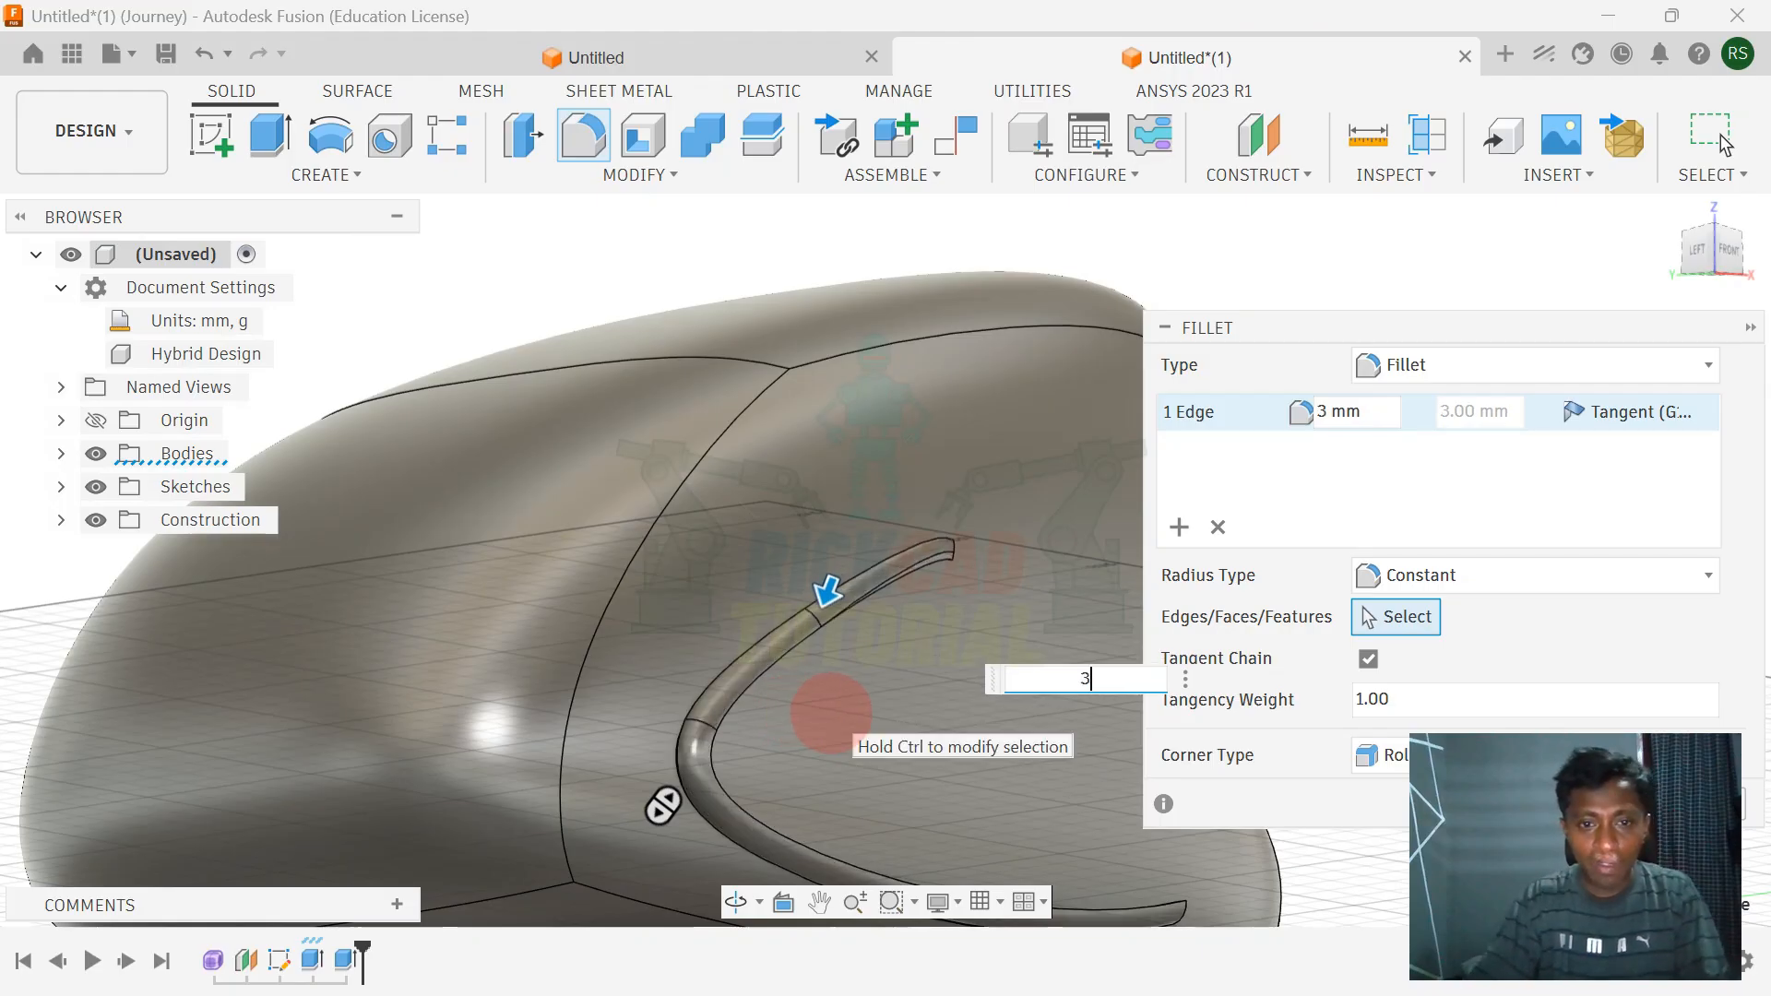
scroll(812, 701, down, 5)
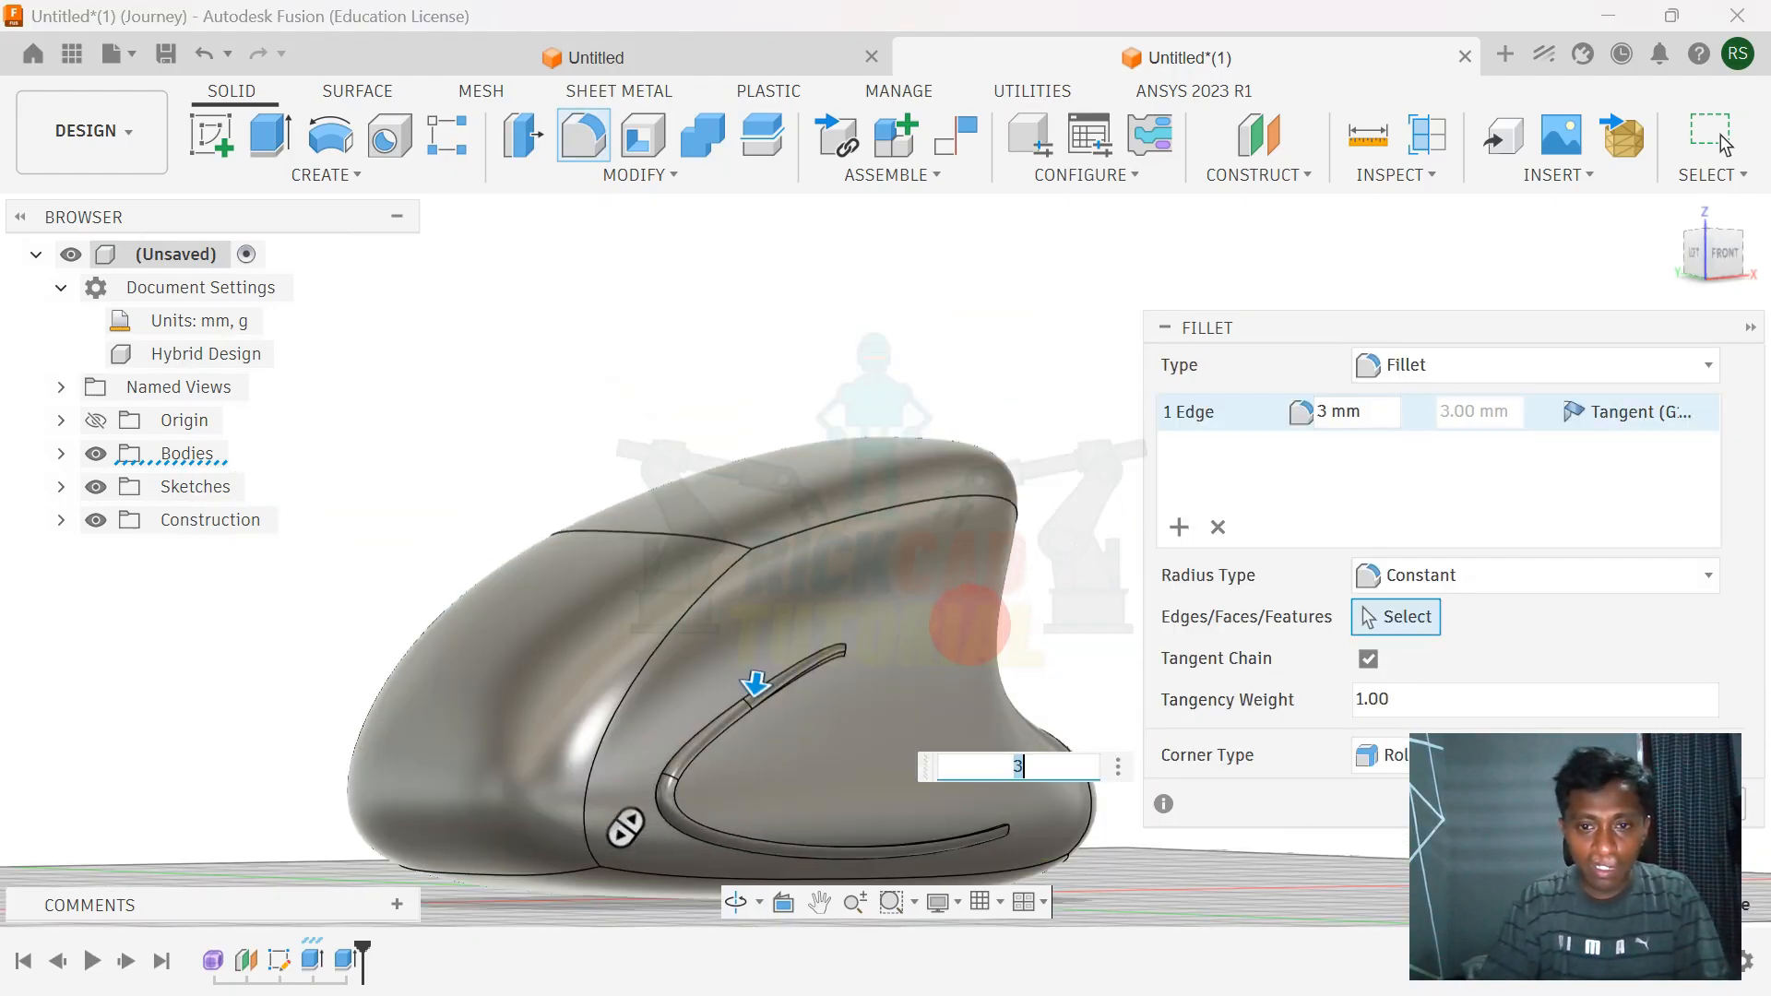
text(2)
key(Return)
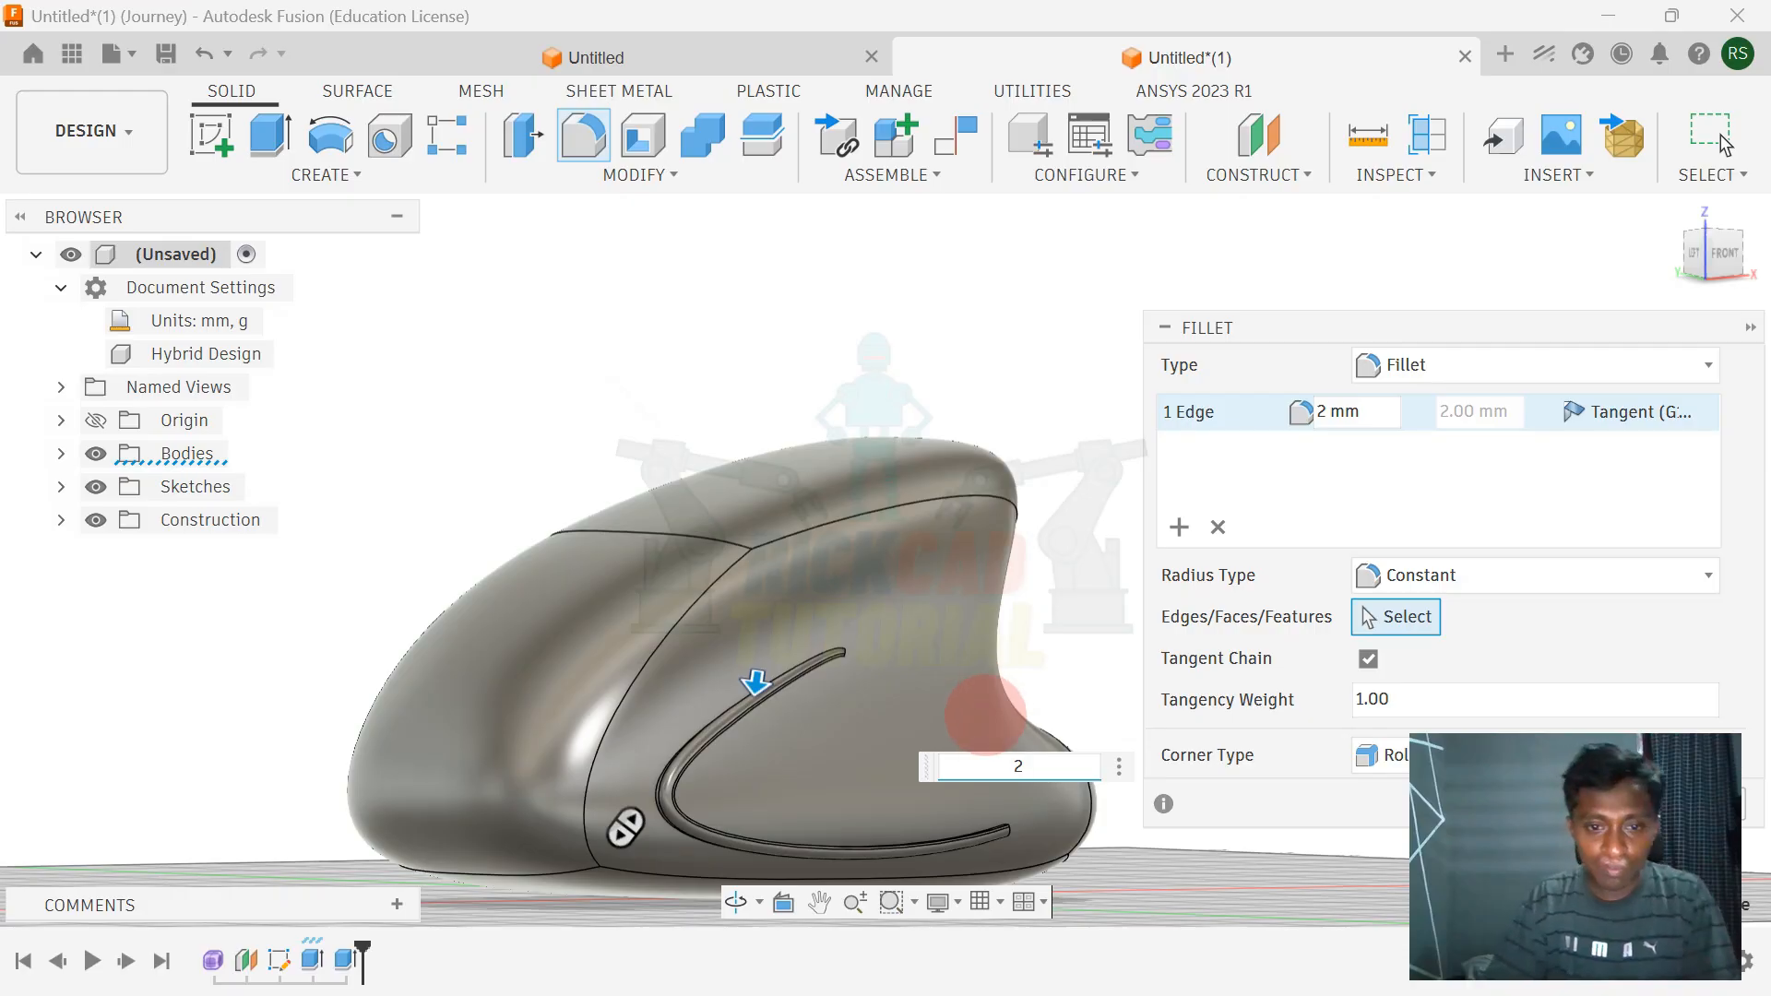
key(Return)
scroll(1052, 656, down, 2)
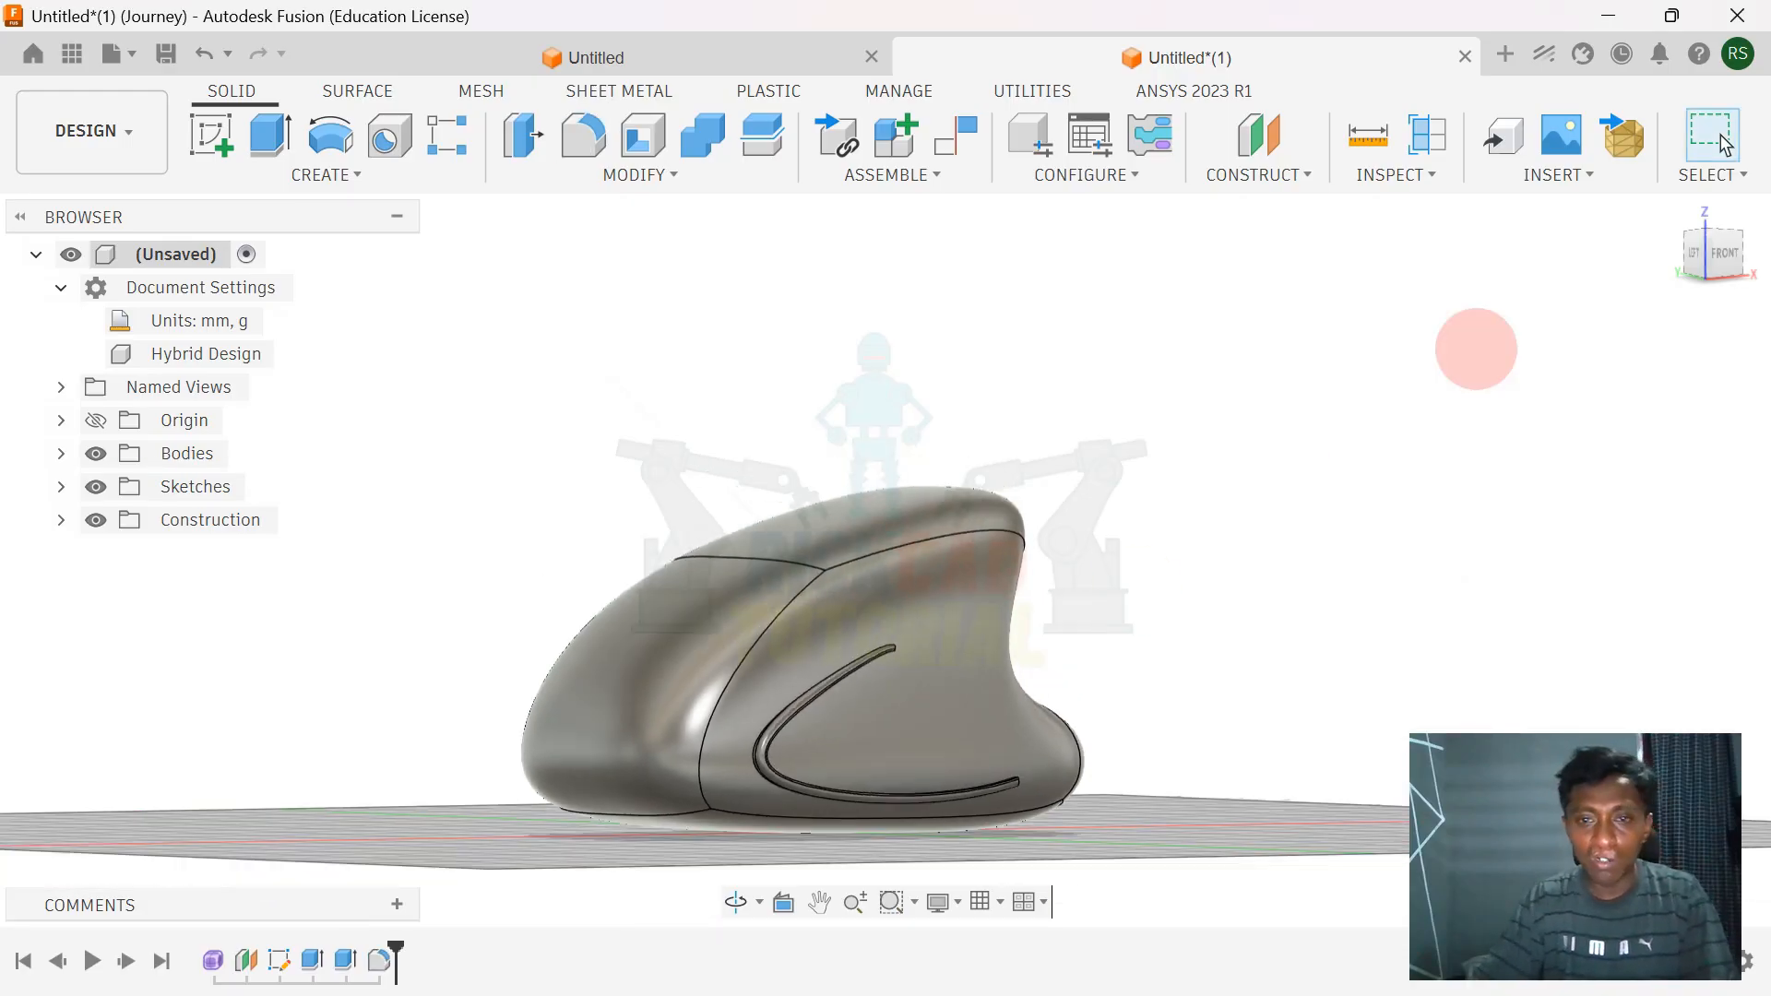
- Compare the mouse's front view with the reference picture, examining the shape and position of the side buttons above the light strip
click(1671, 211)
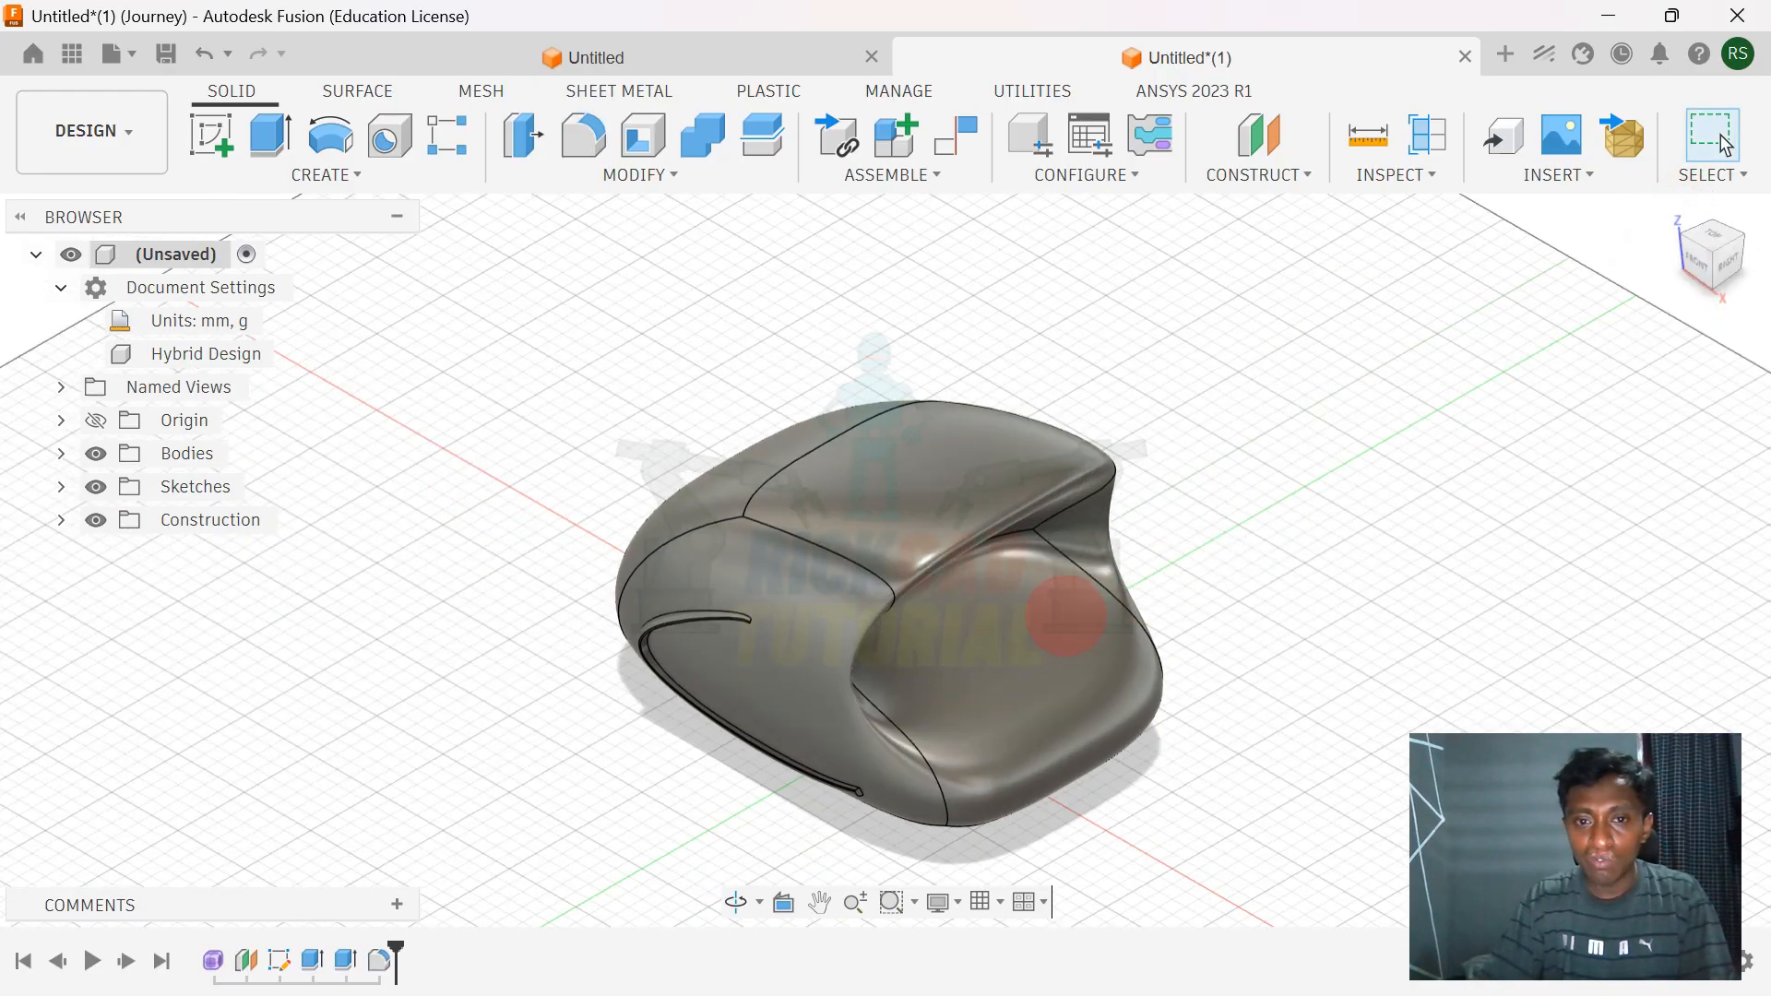
click(1697, 264)
scroll(830, 585, up, 3)
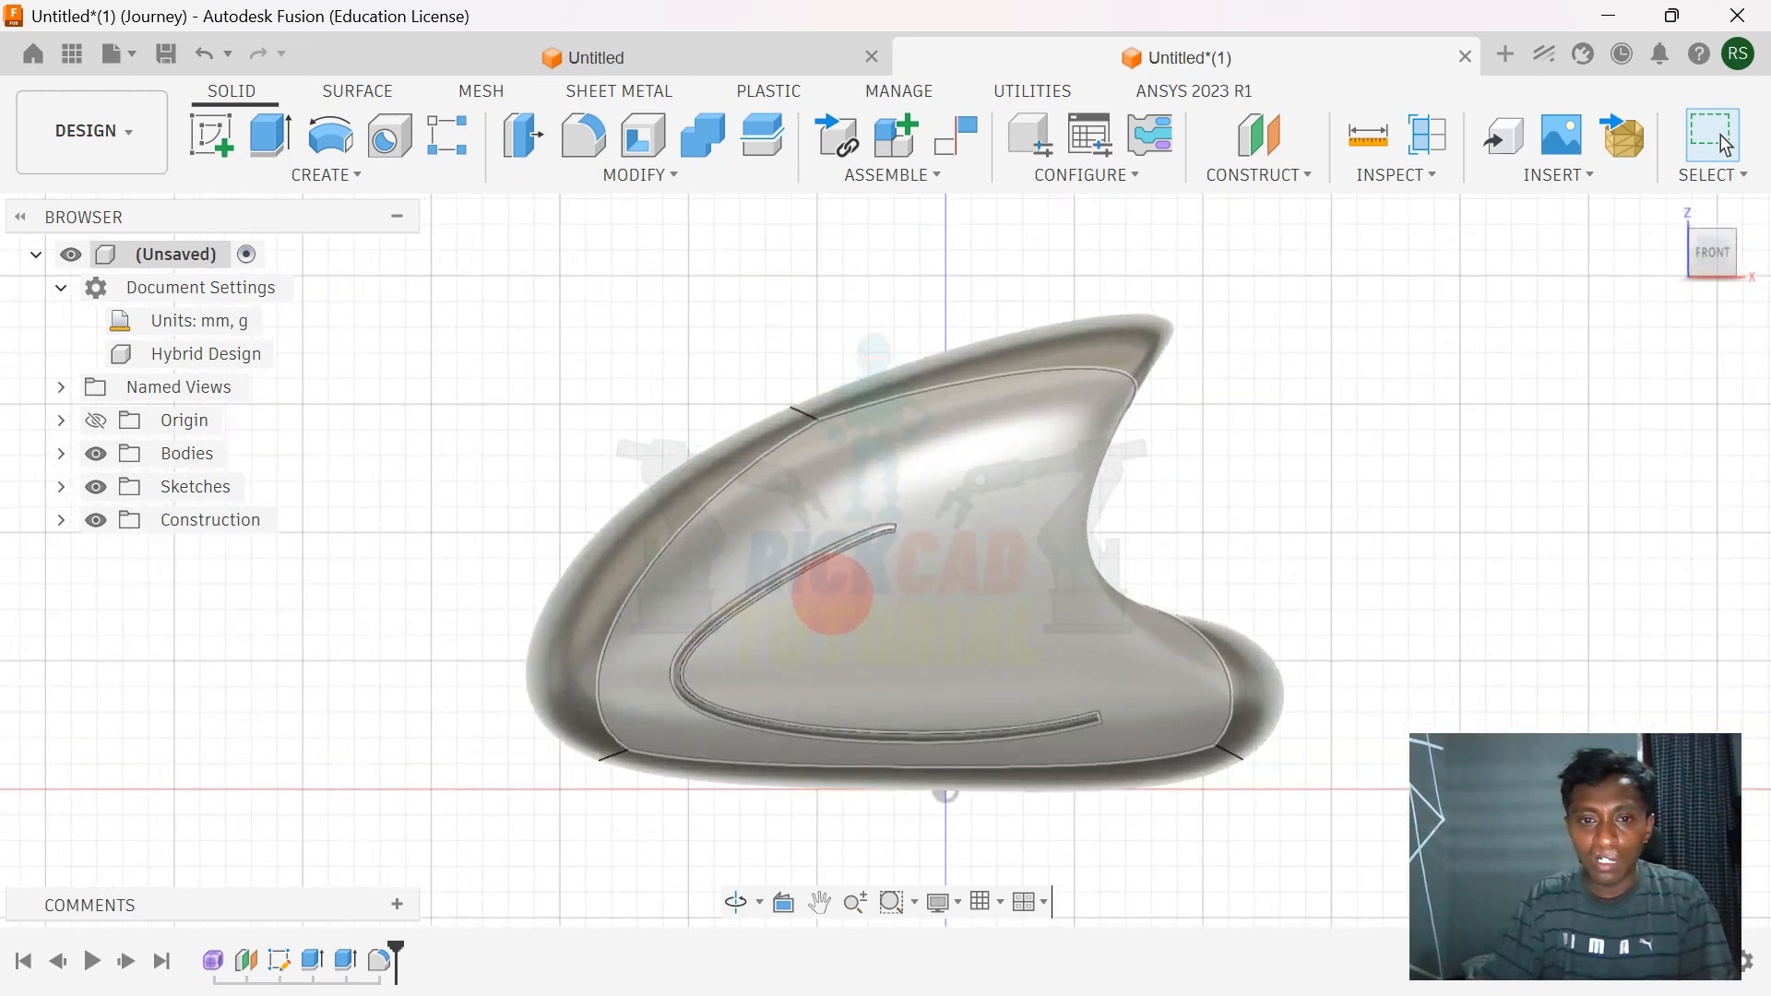
scroll(1450, 449, down, 2)
key(alt+Tab)
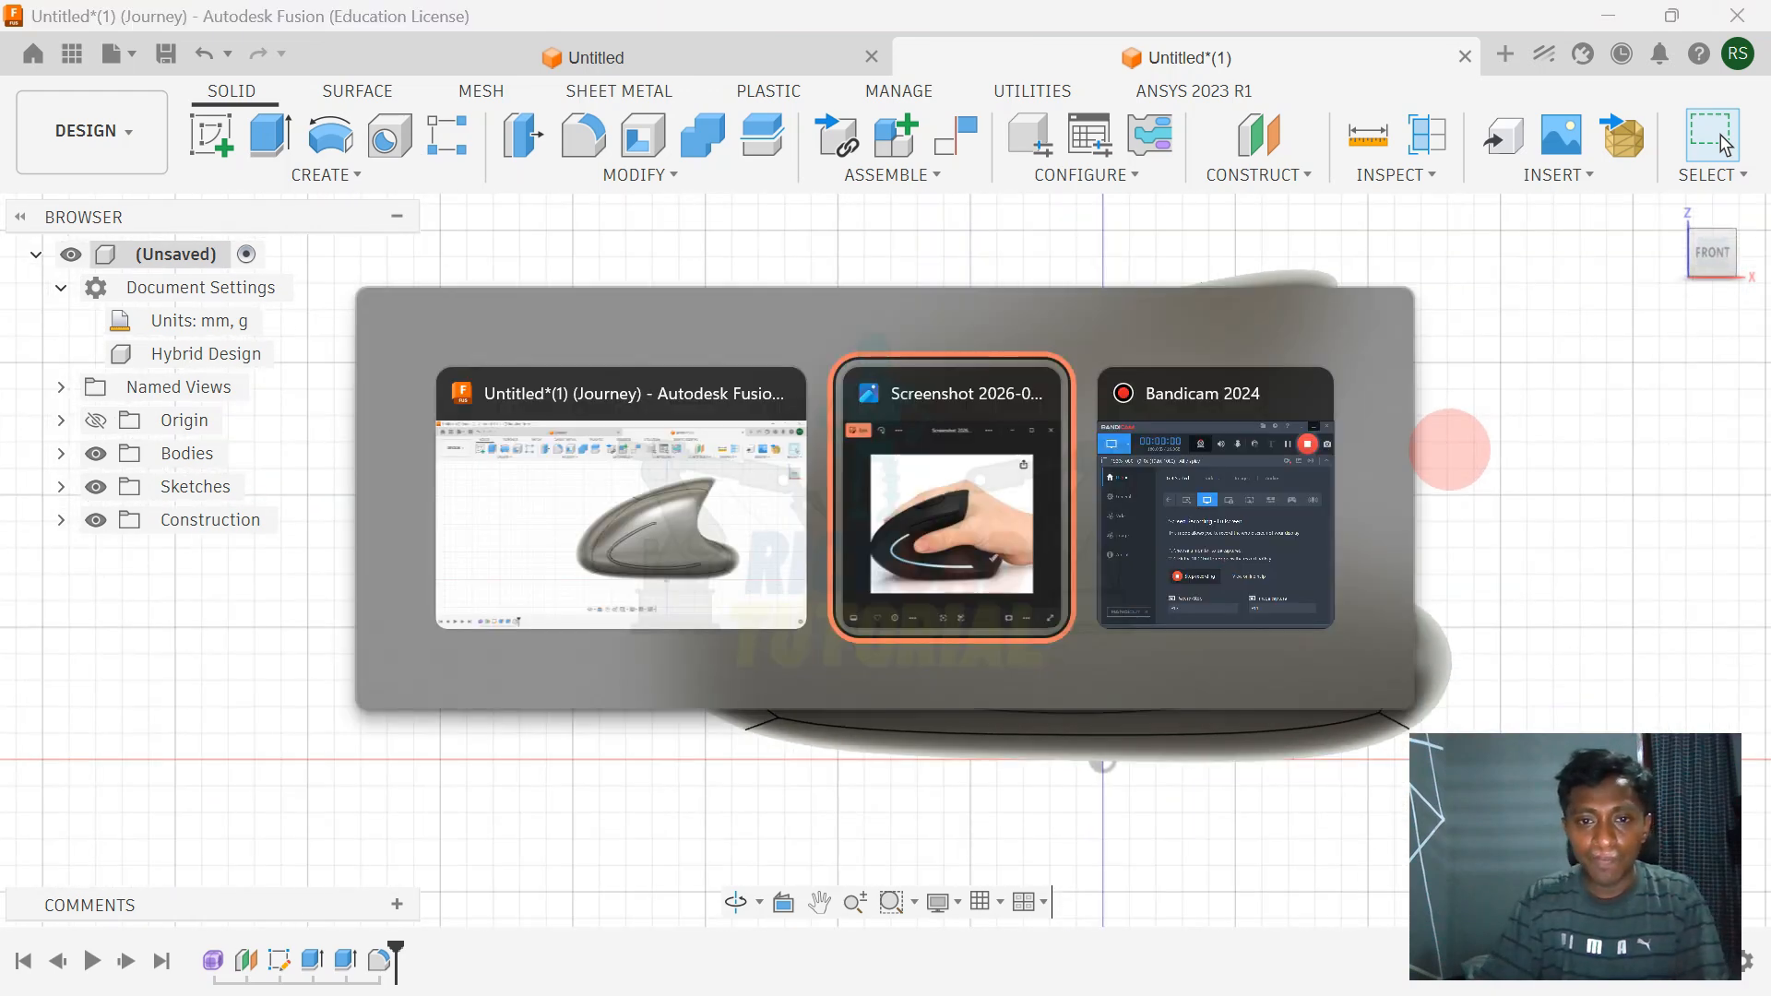
key(alt+Tab)
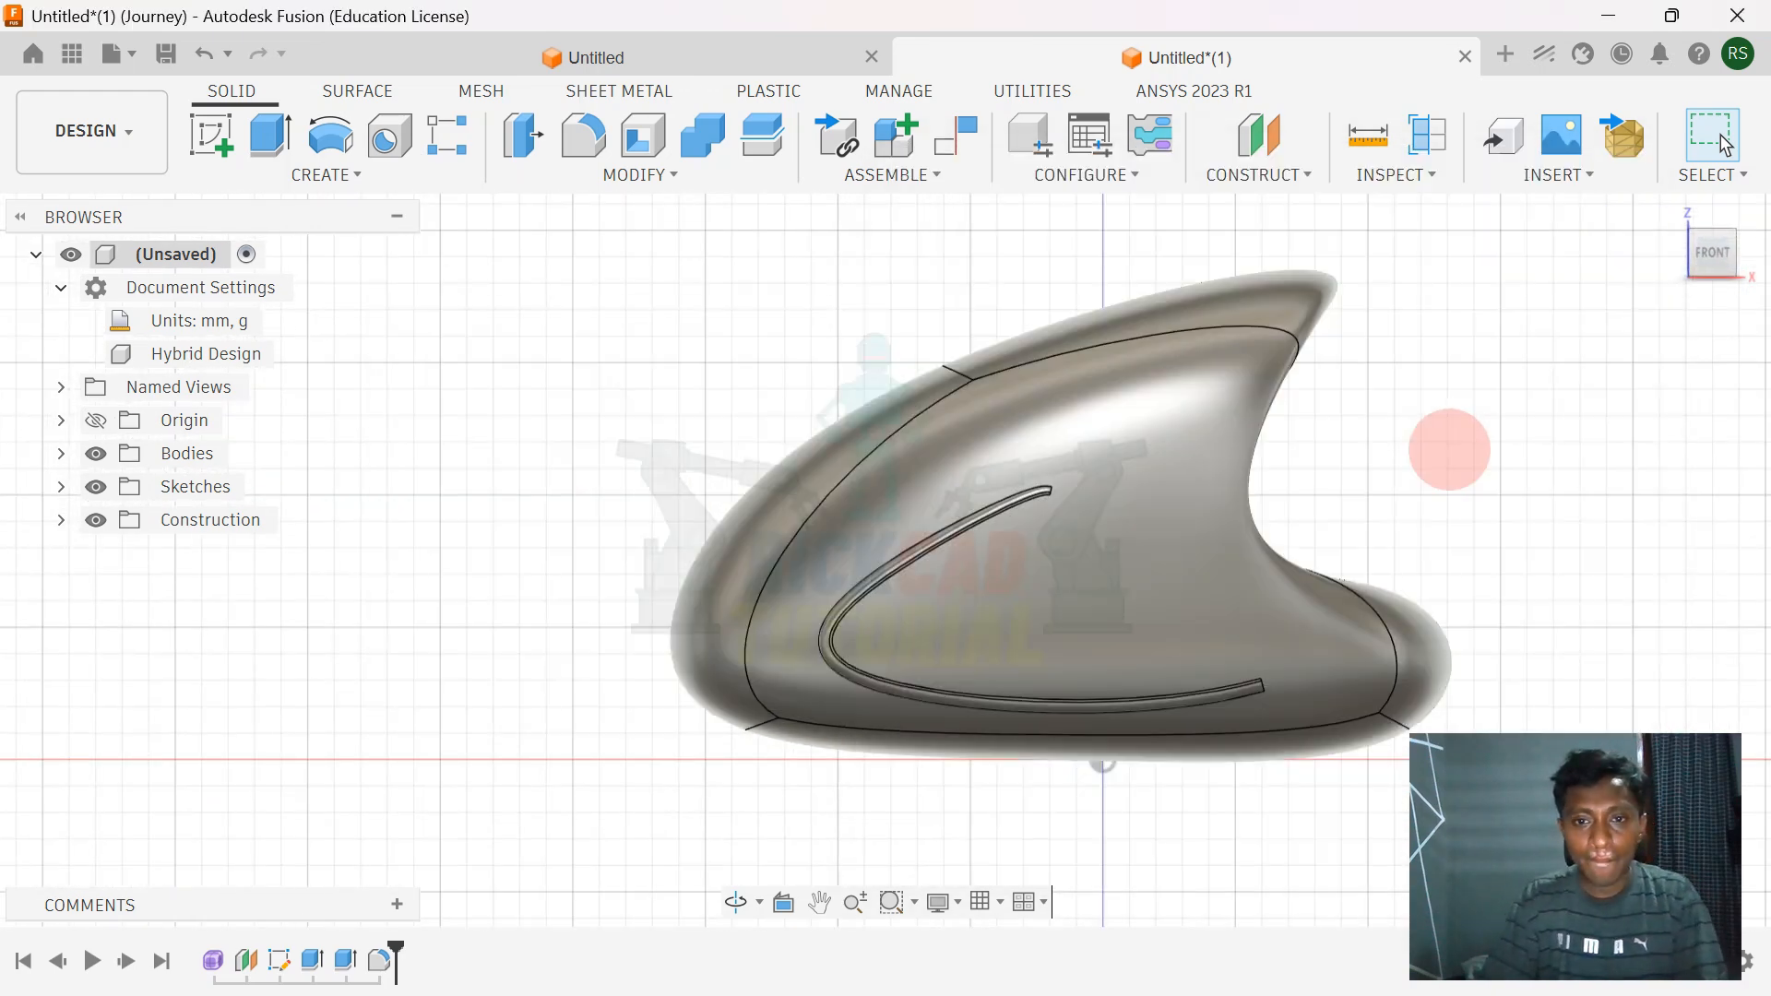
click(1708, 257)
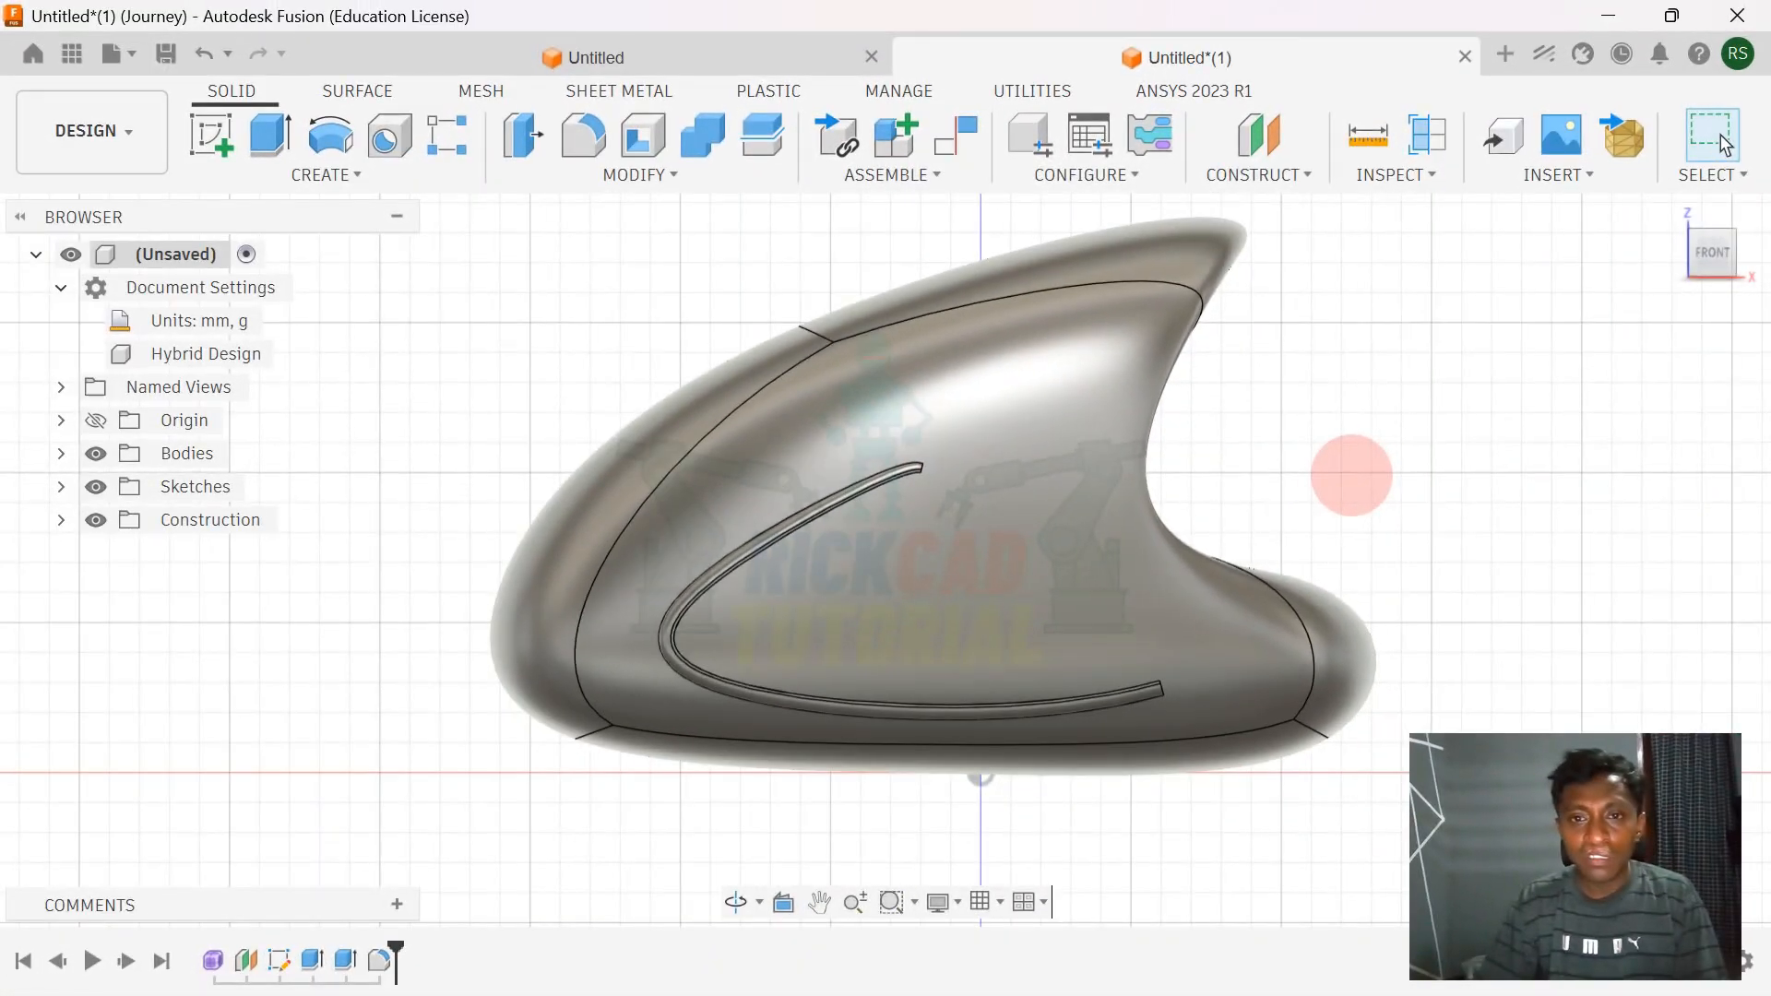
key(alt+Tab)
key(alt+Tab)
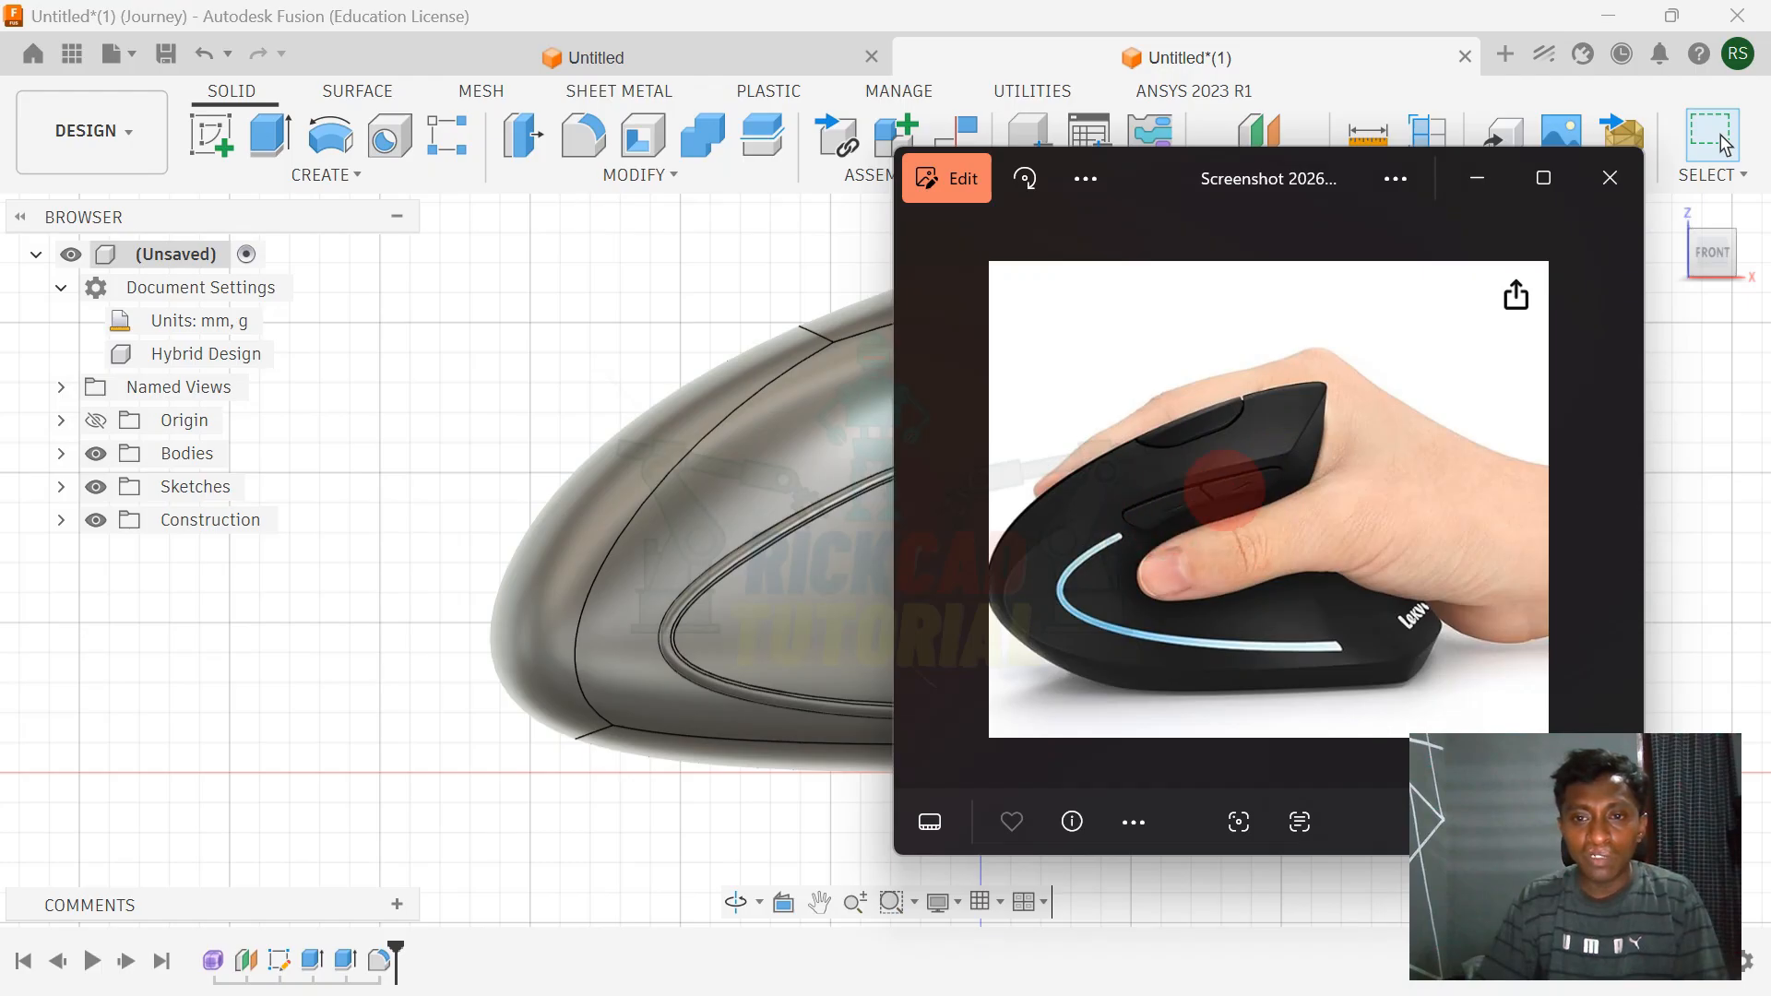
click(628, 293)
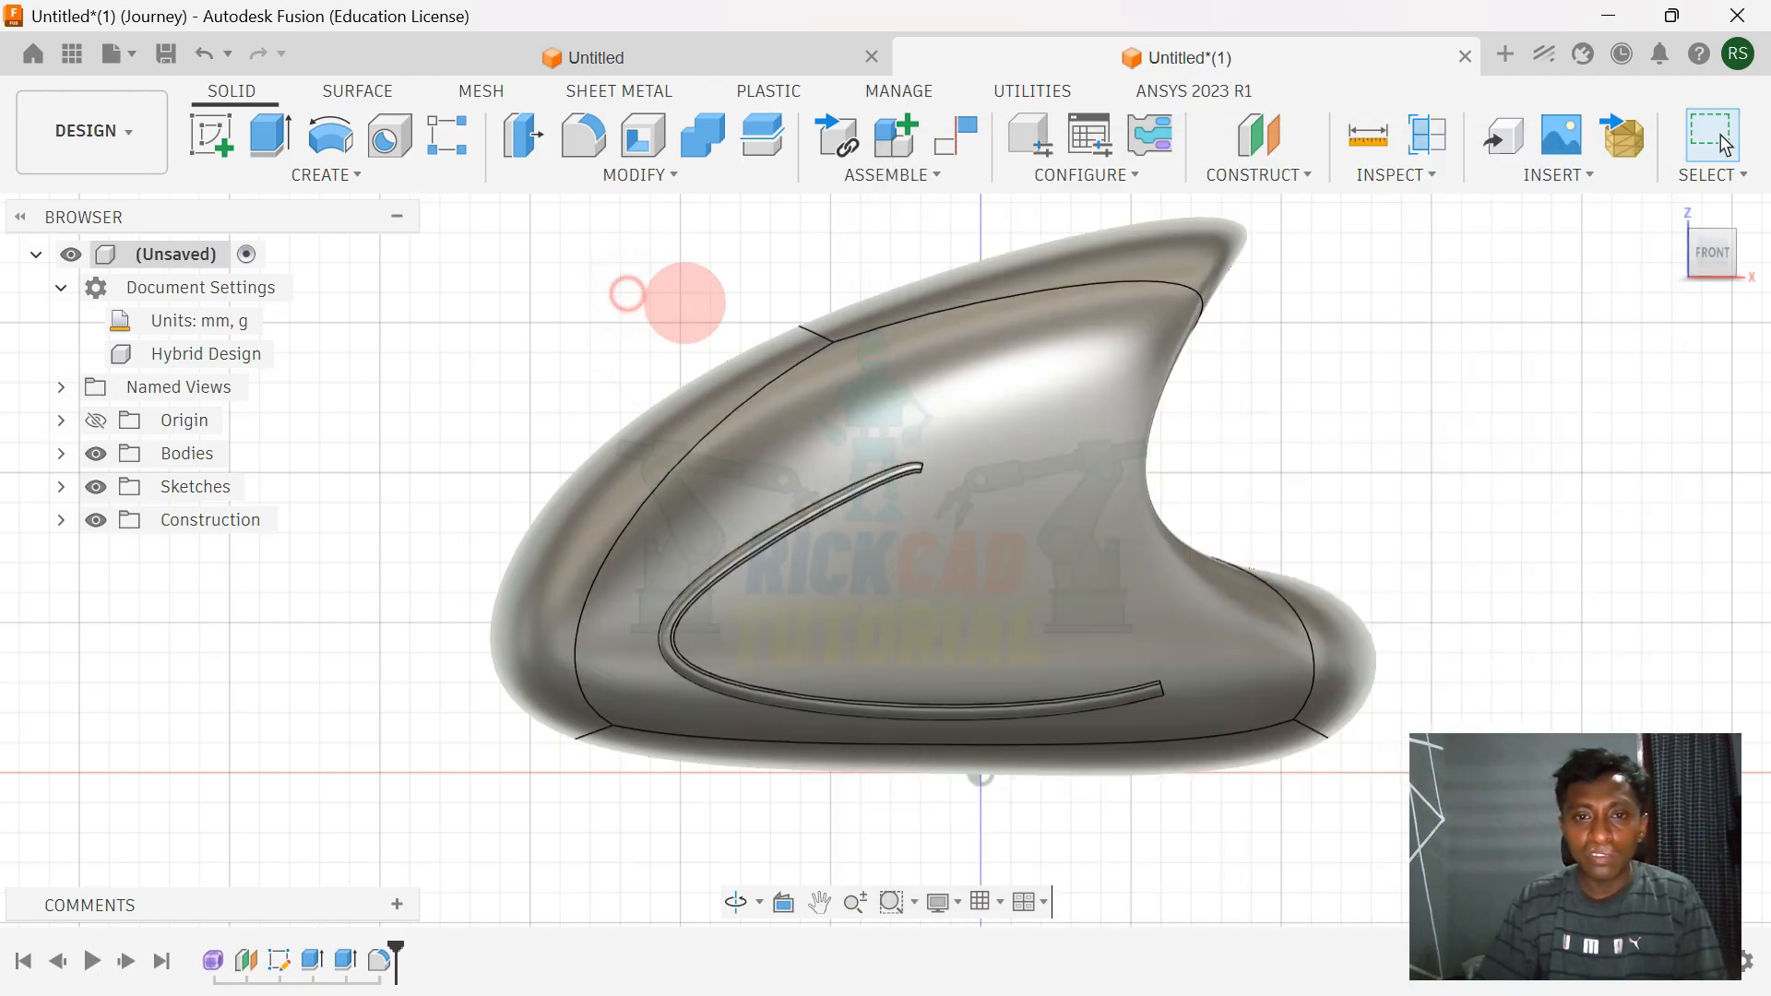
scroll(841, 338, up, 3)
scroll(1328, 428, down, 1)
scroll(1327, 428, down, 2)
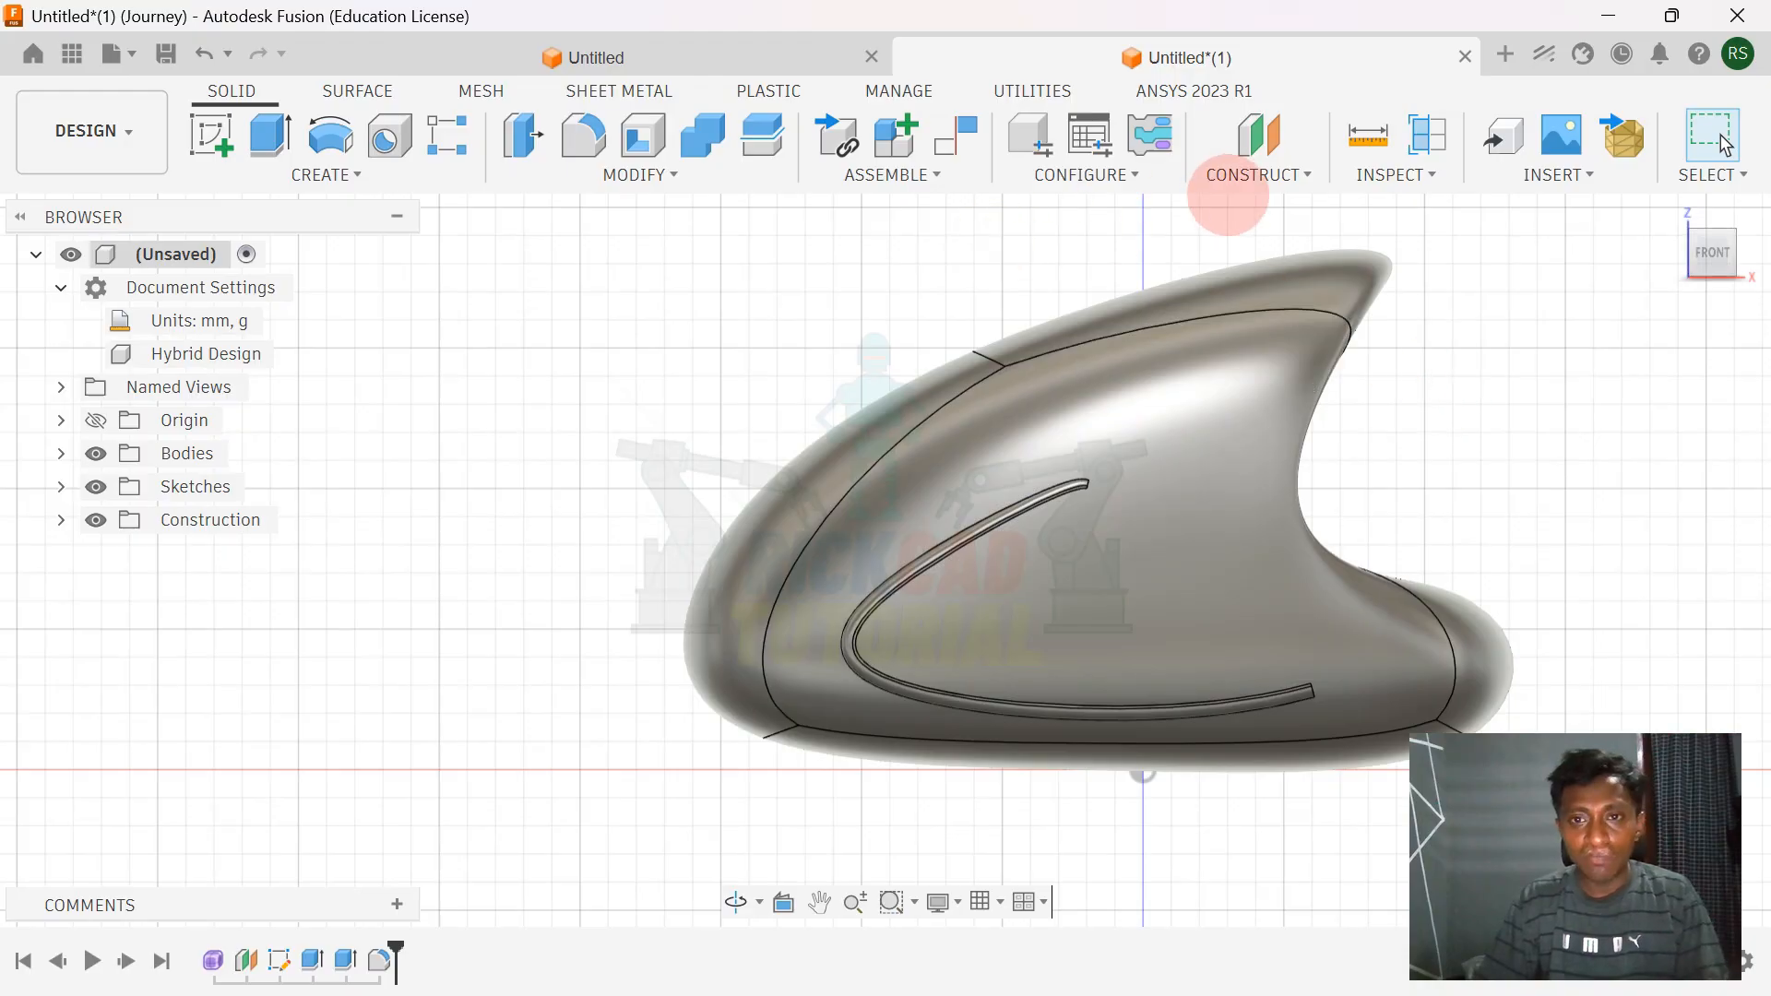
click(1256, 174)
click(1269, 233)
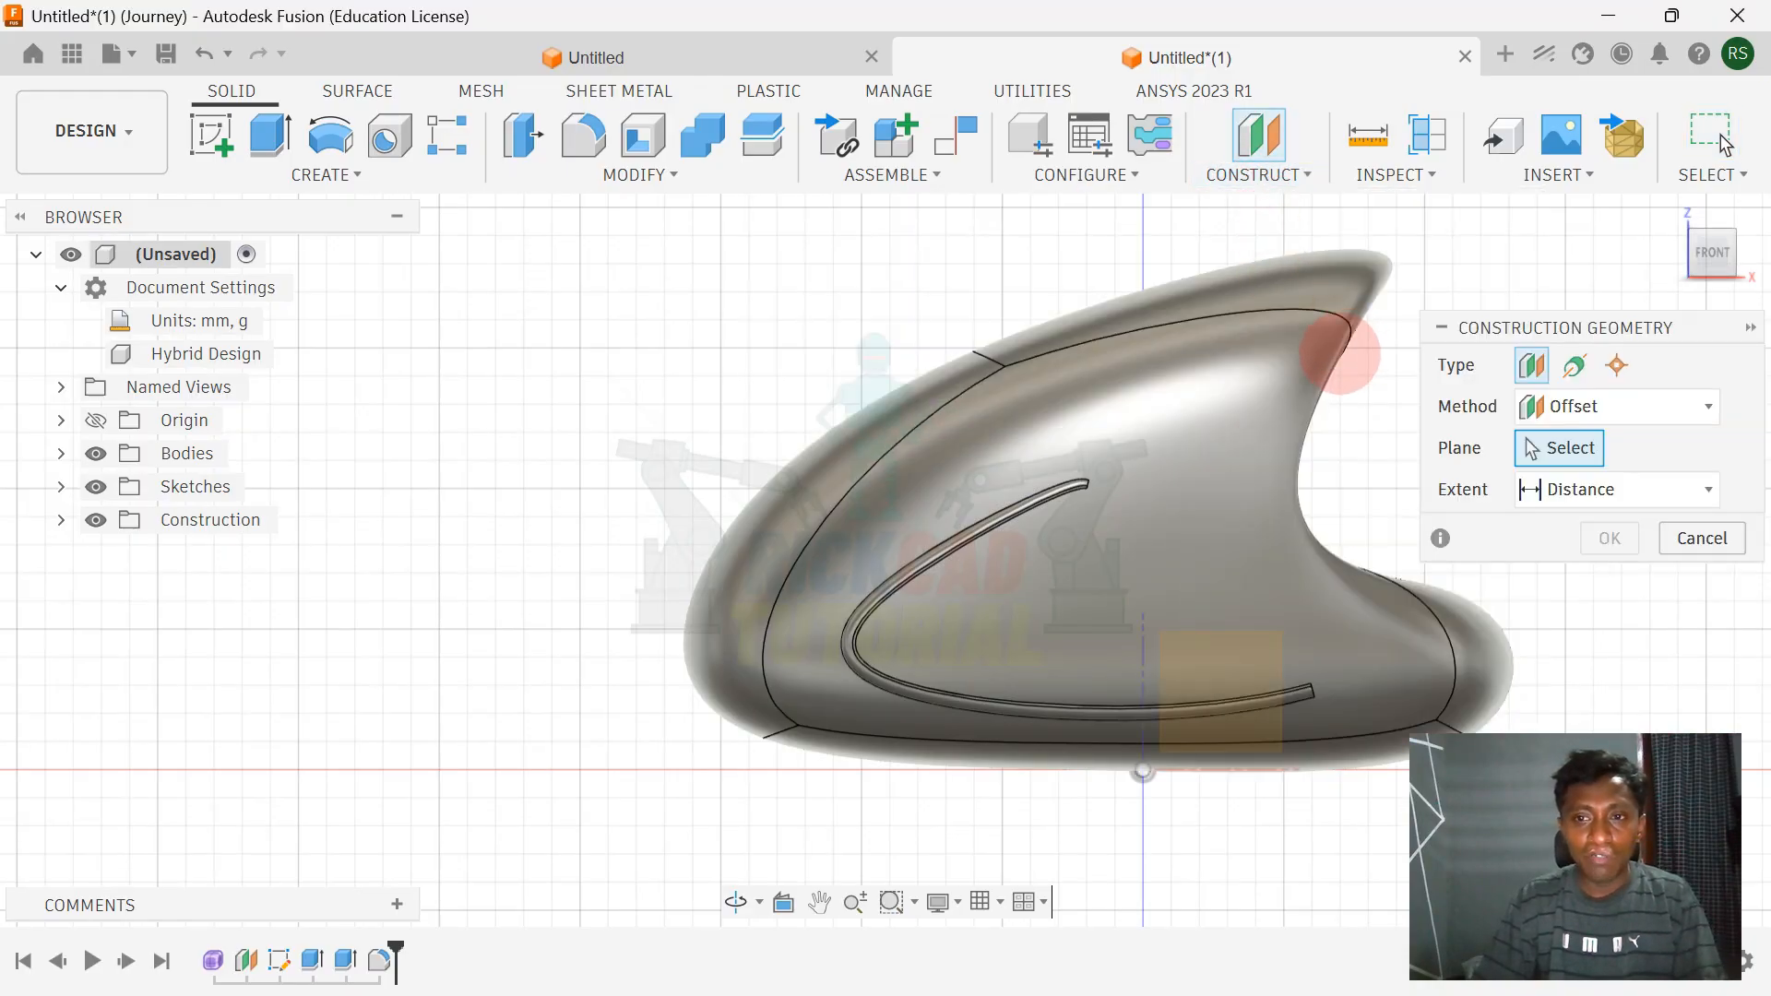
shift+middle_drag(1340, 354, 1208, 412)
click(1702, 538)
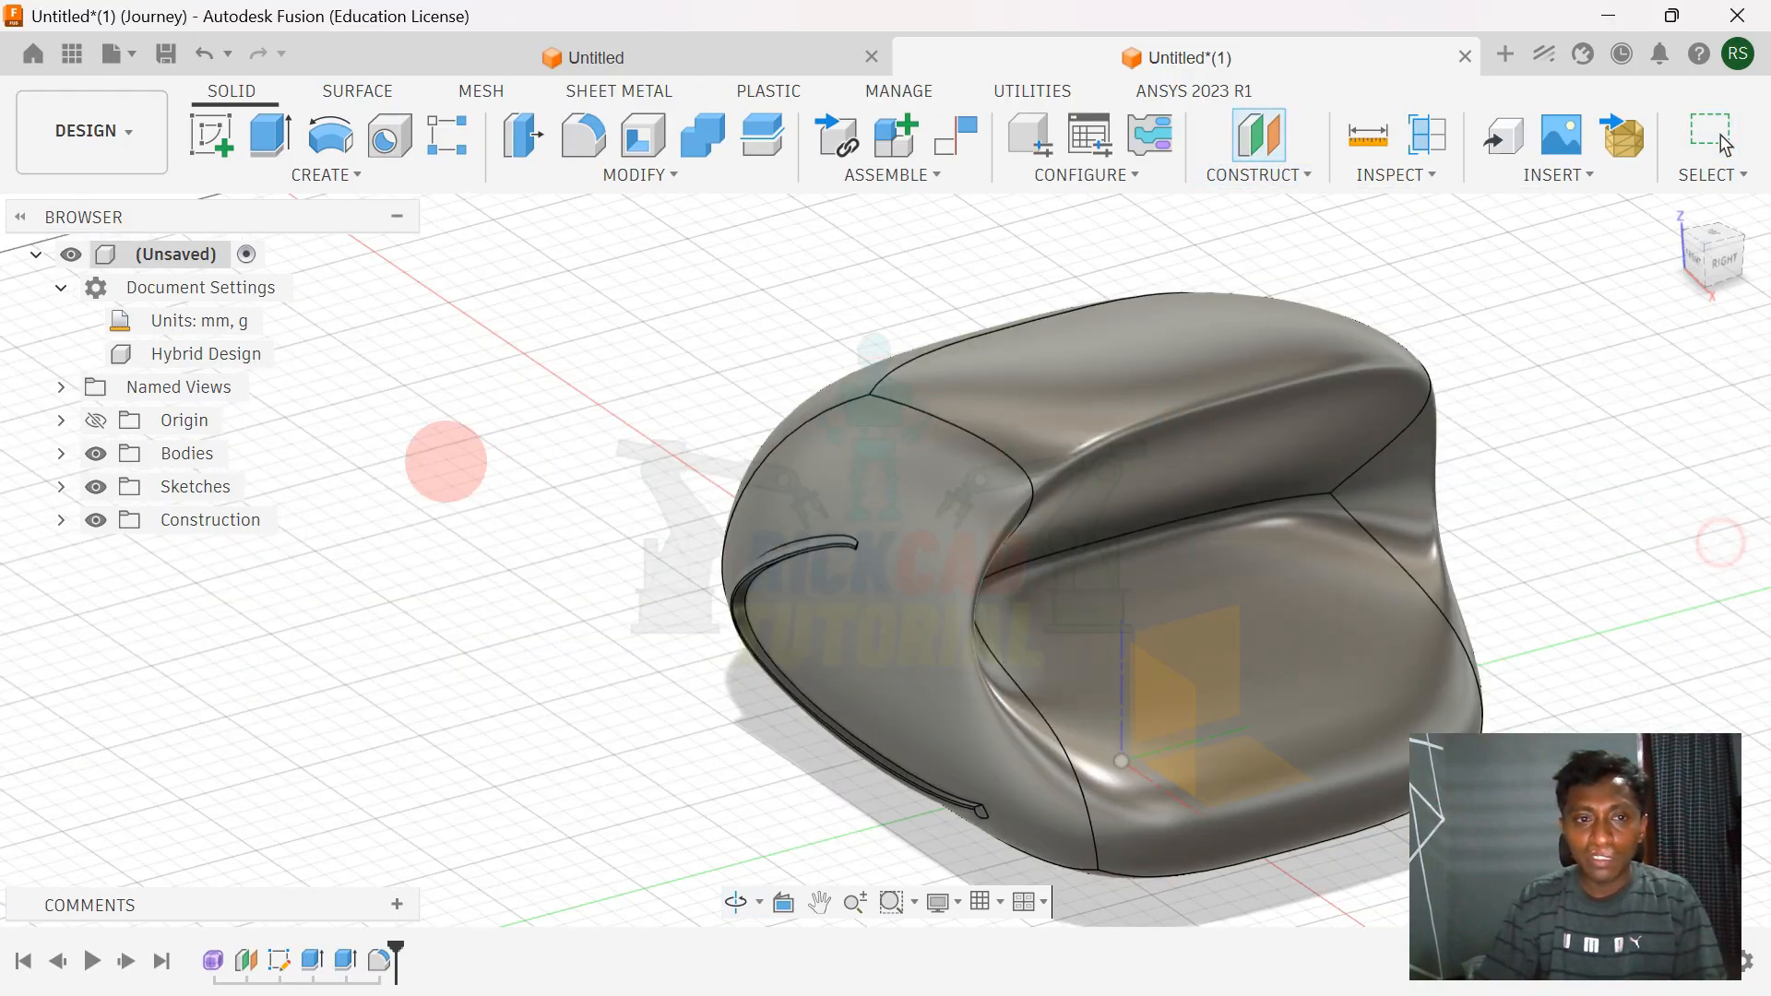
- Show the existing construction plane Plane1 and start a new sketch on it in the front view
click(60, 519)
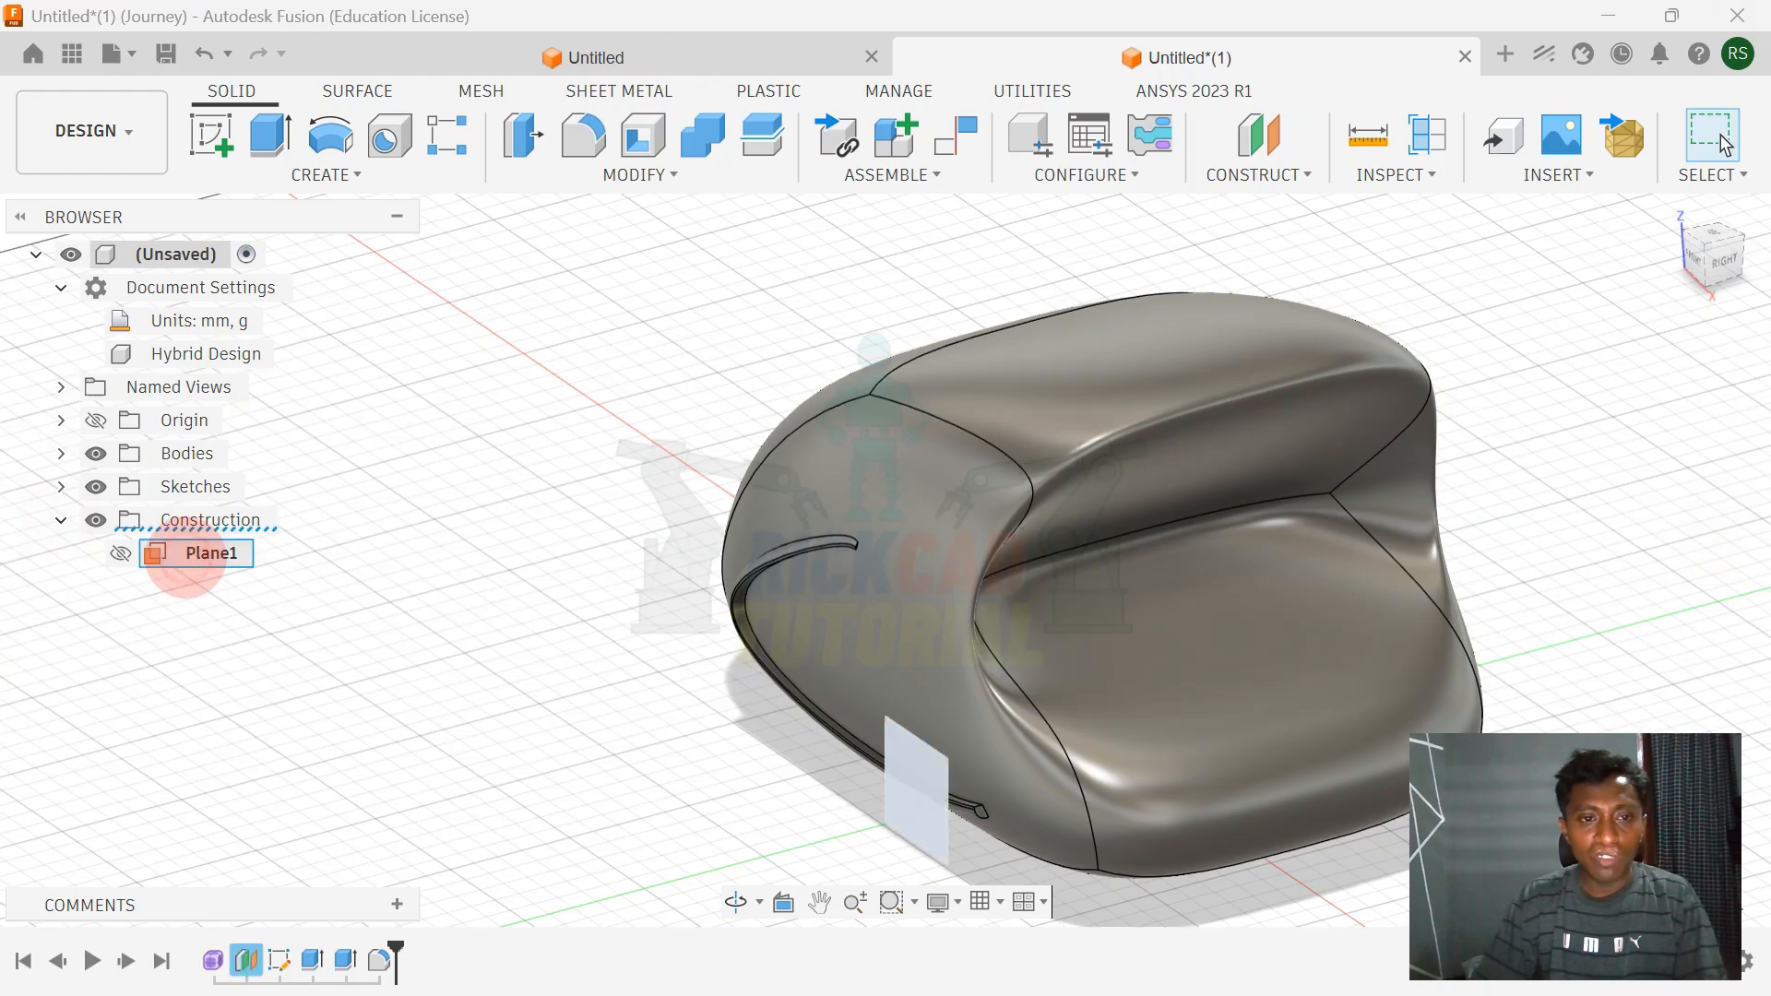
right_click(180, 554)
click(190, 554)
click(121, 554)
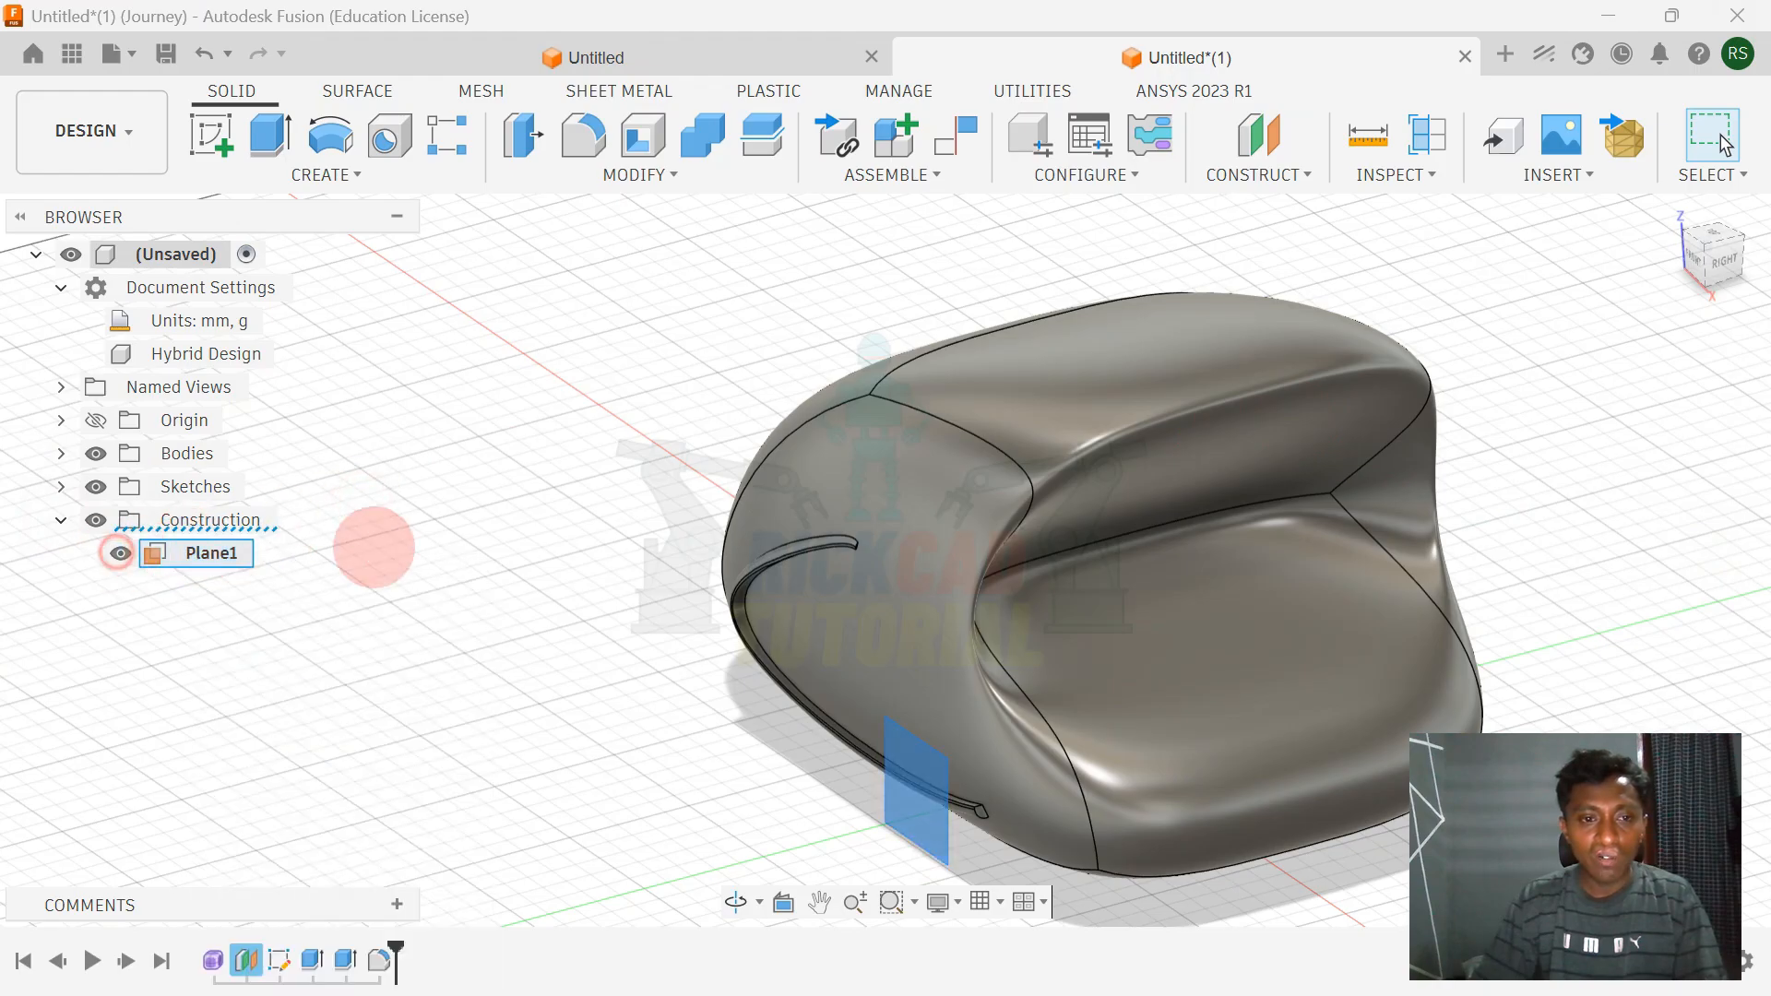
click(1690, 249)
click(1694, 251)
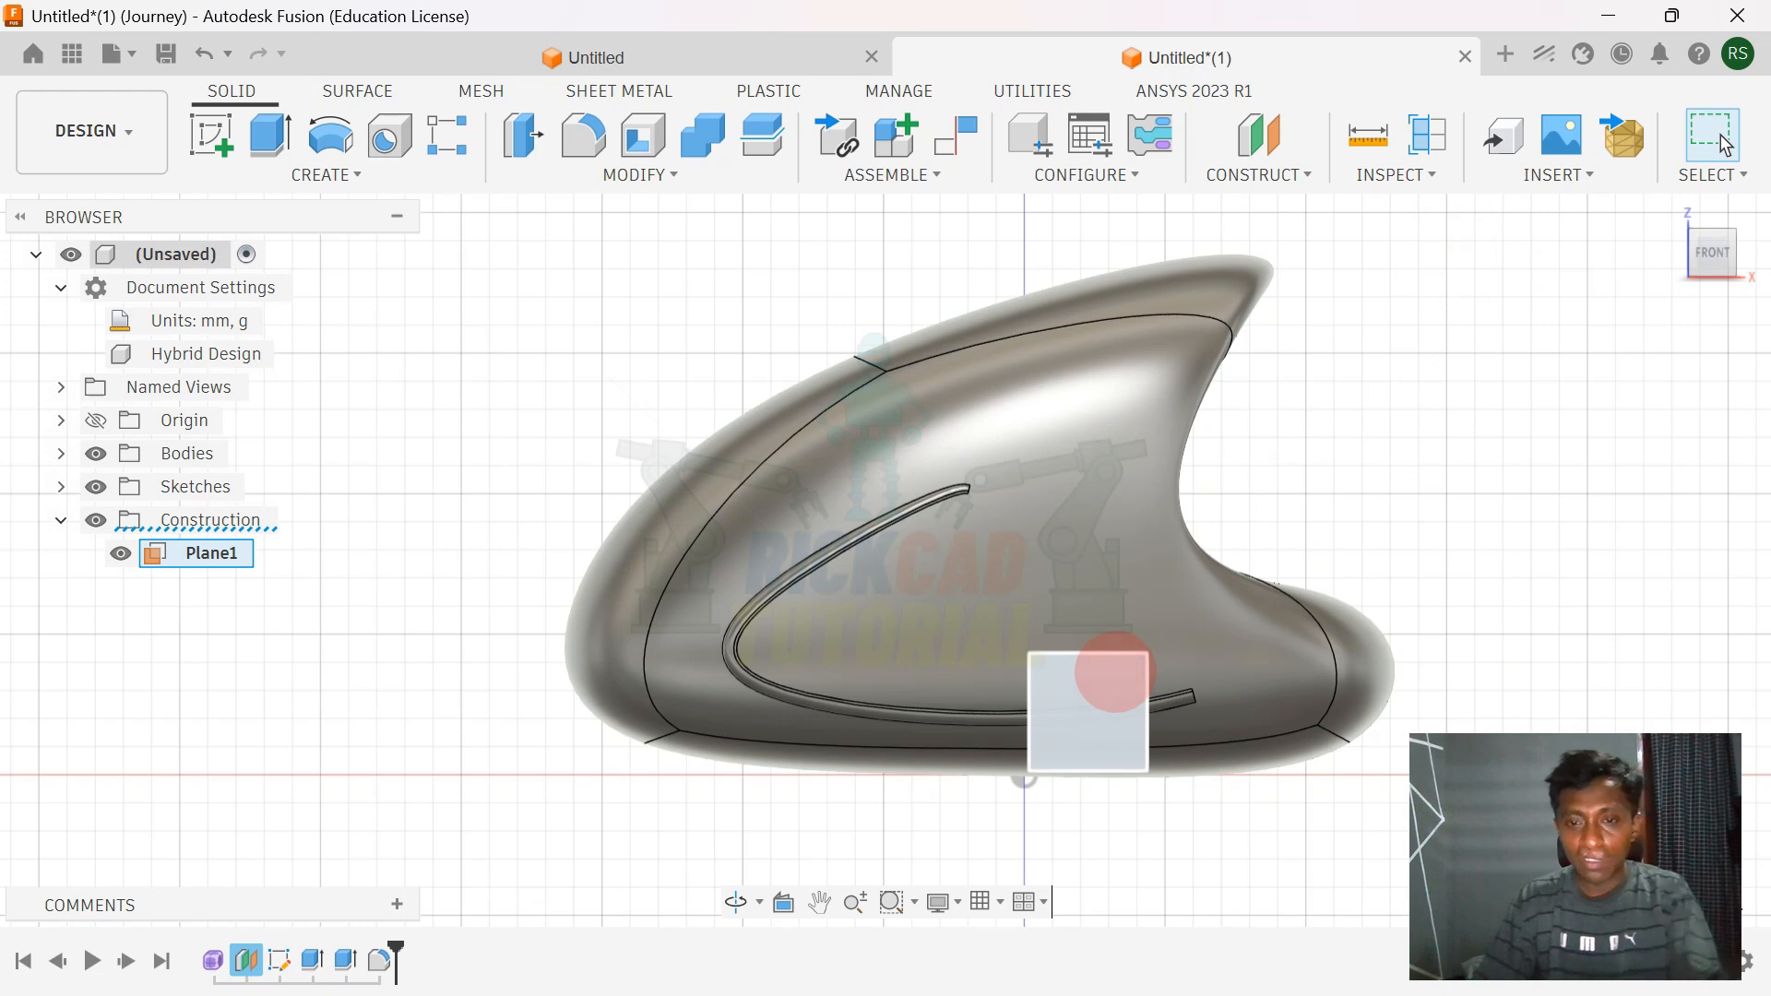
middle_drag(1044, 286, 1026, 554)
key(l)
scroll(676, 327, down, 2)
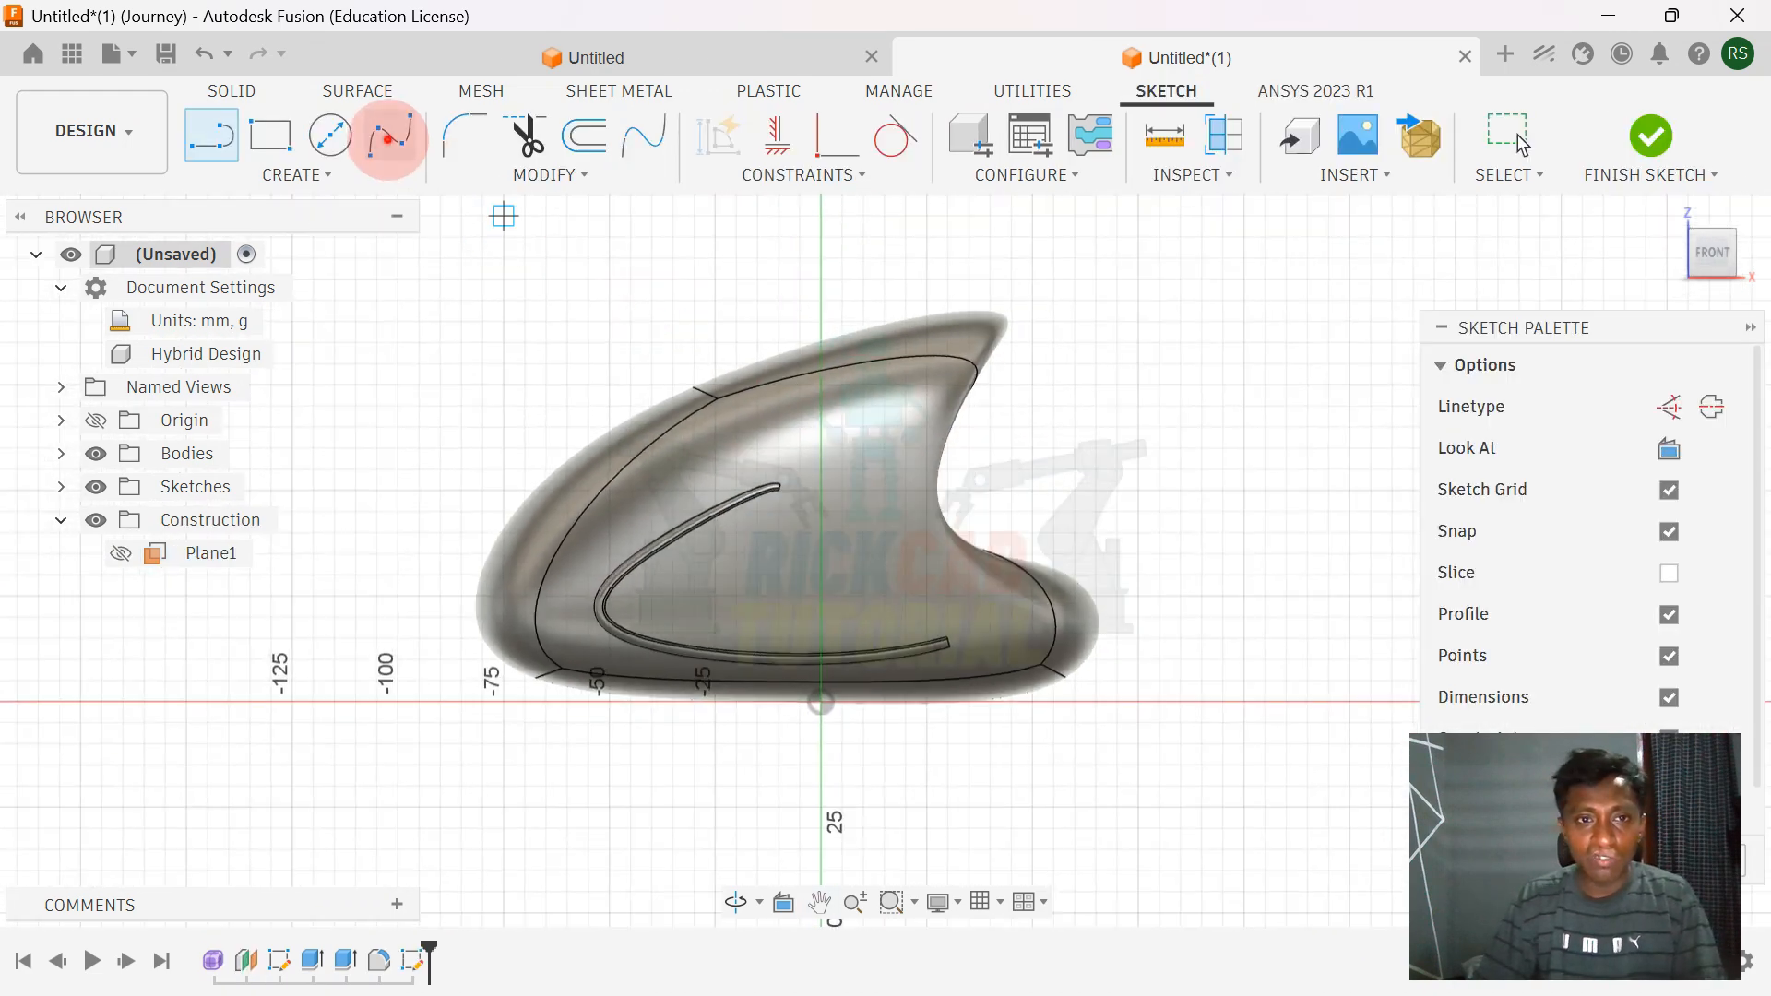
- Sketch a closed, elongated fit-point spline for the side-button outline above the light strip, following the reference picture
click(390, 136)
scroll(878, 419, up, 5)
key(alt+Tab)
click(881, 419)
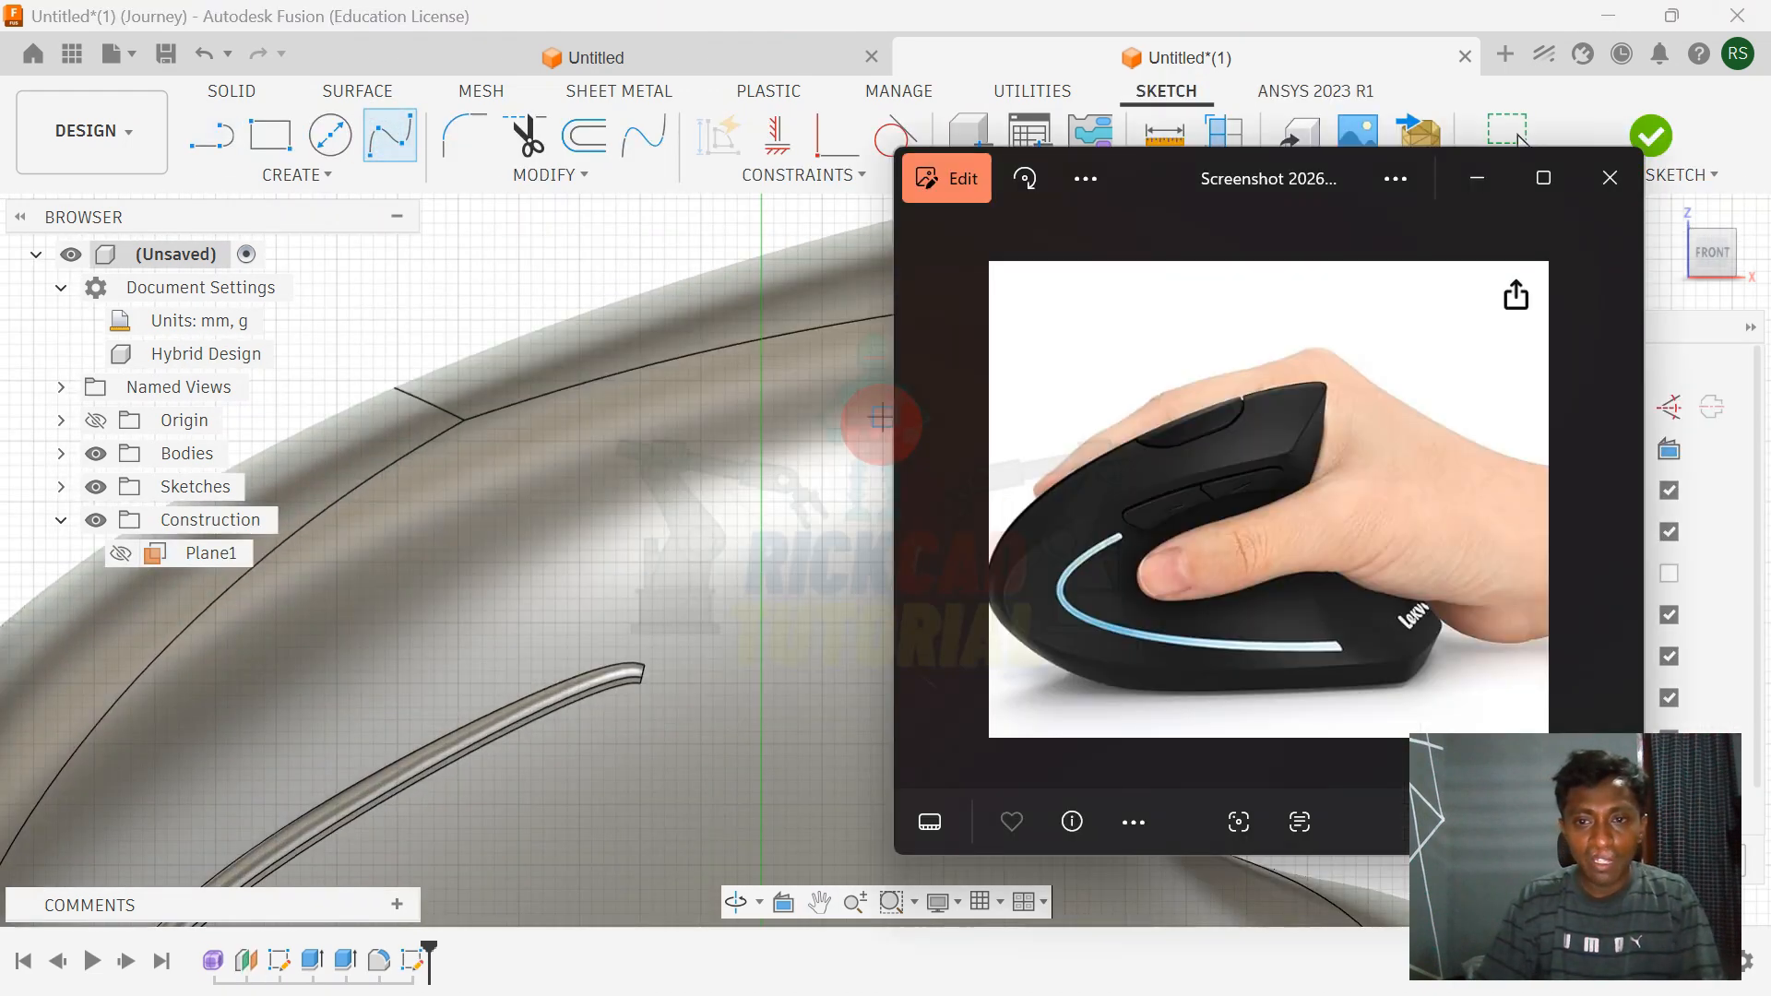
key(alt+Tab)
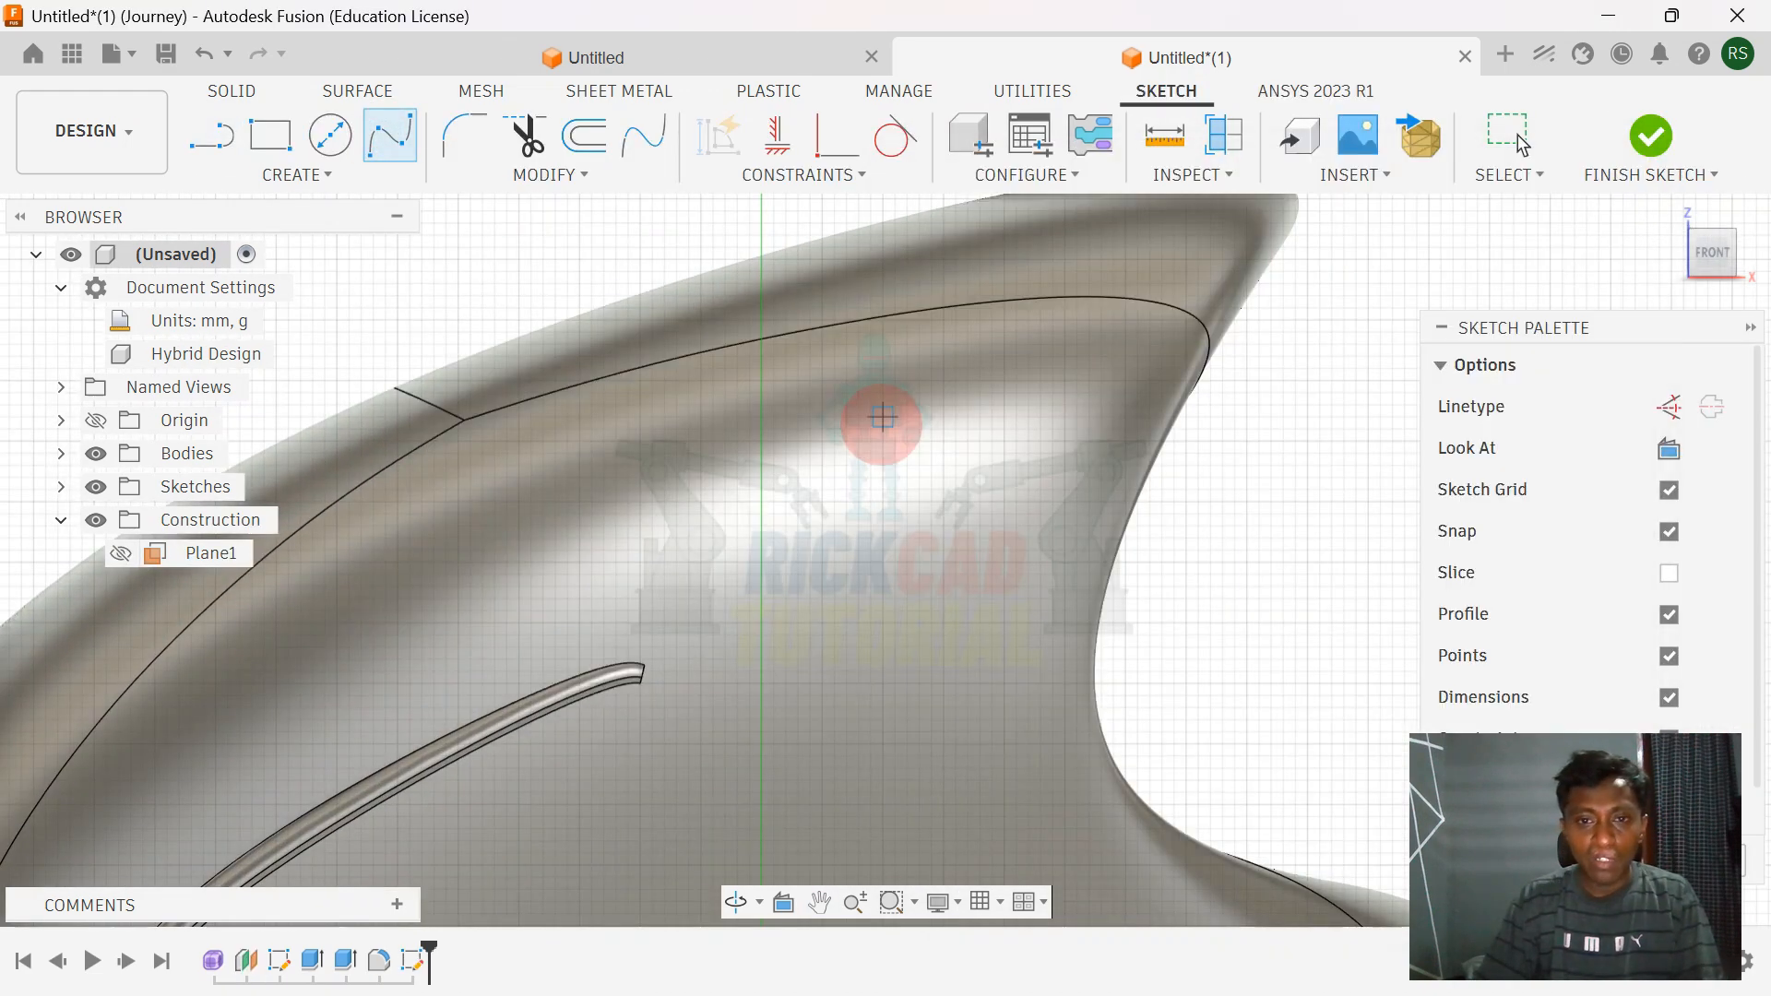
click(835, 417)
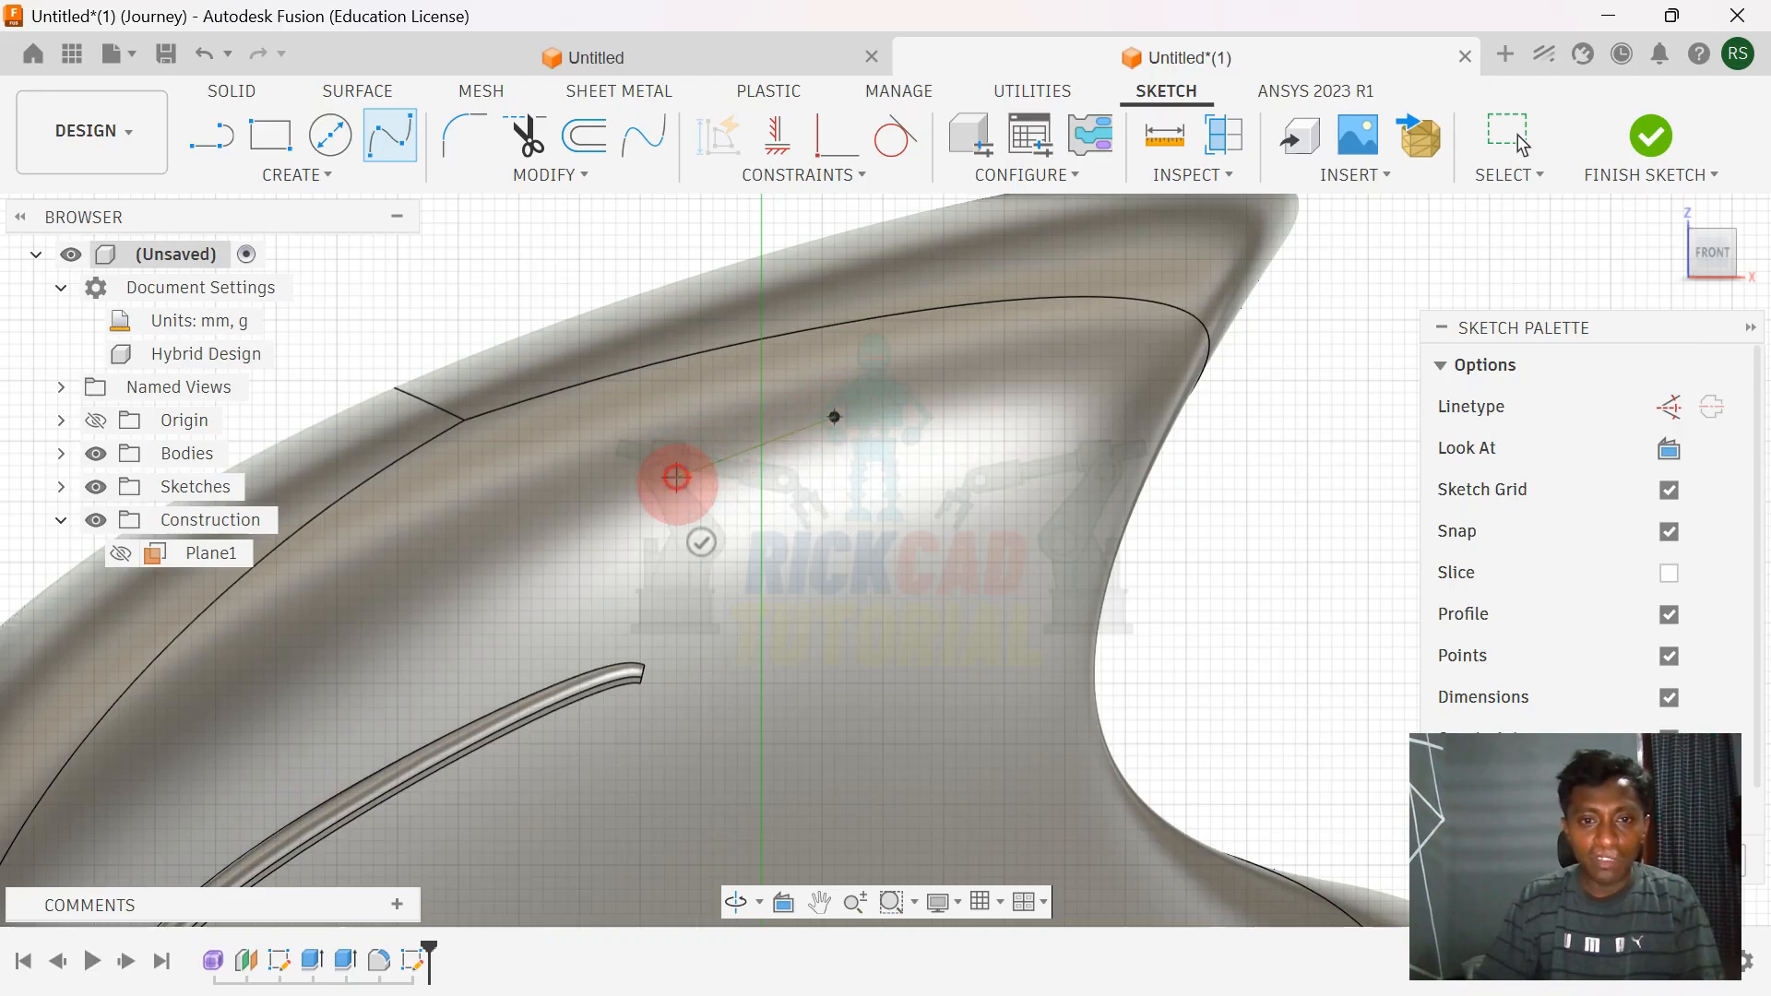
click(701, 502)
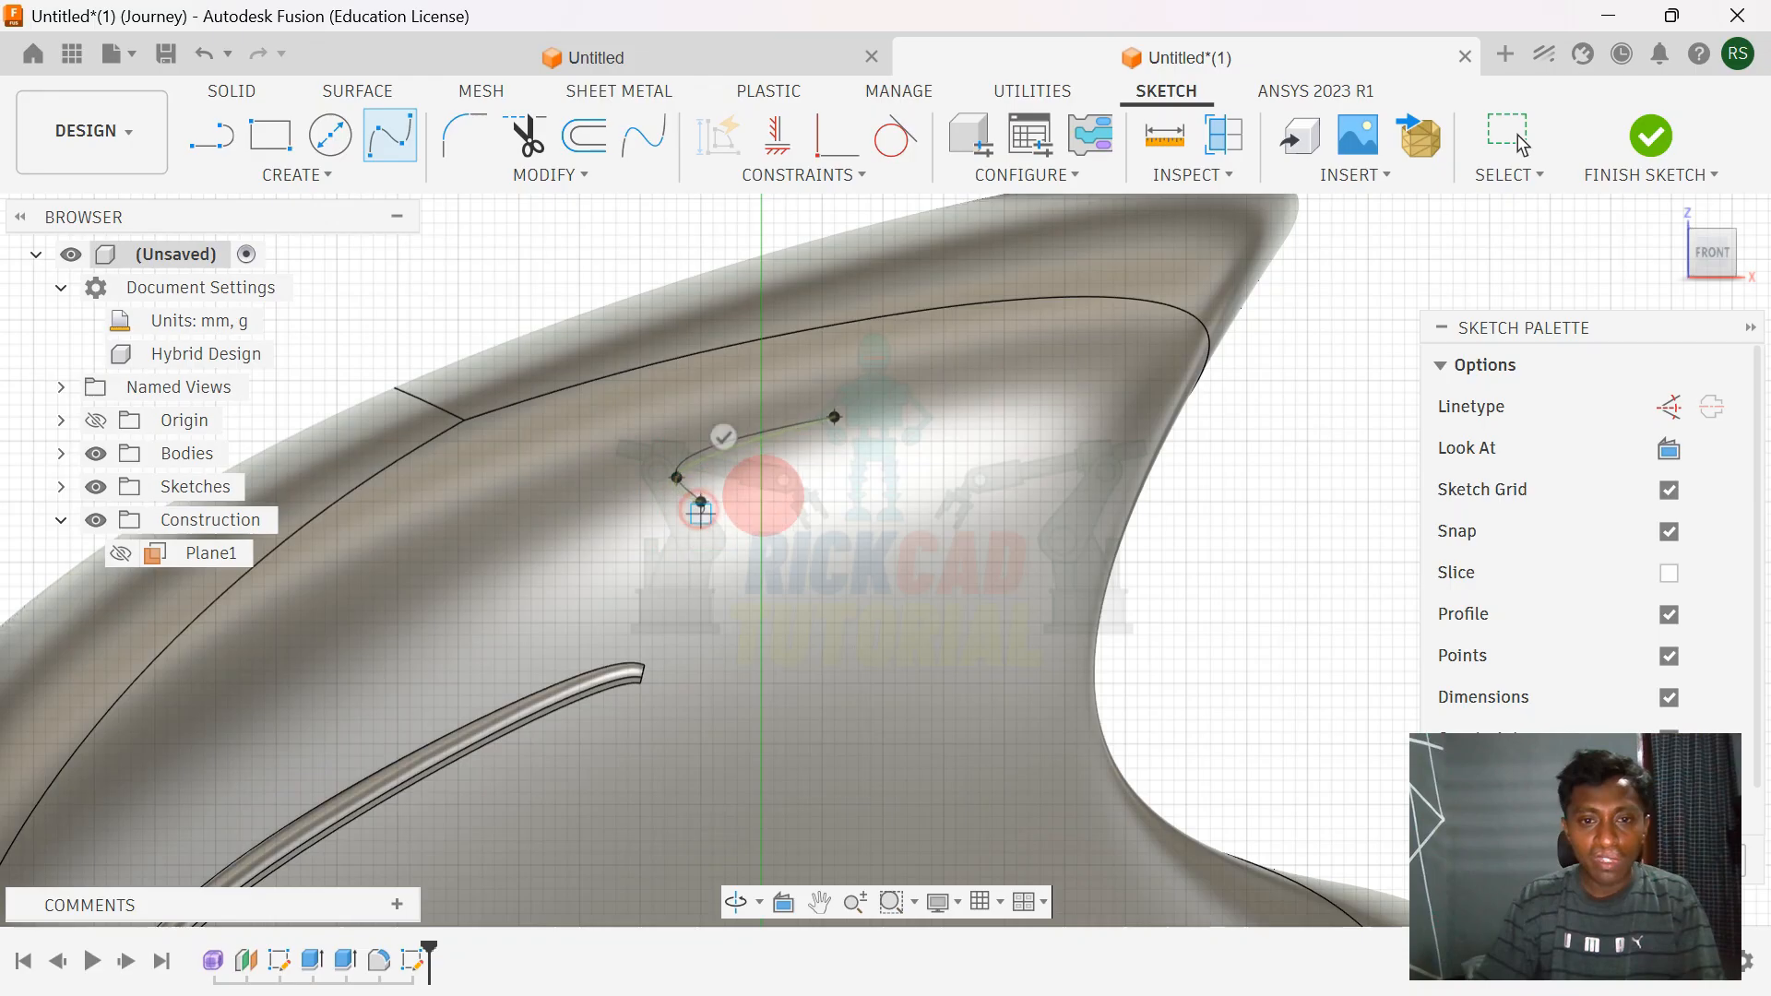
click(836, 466)
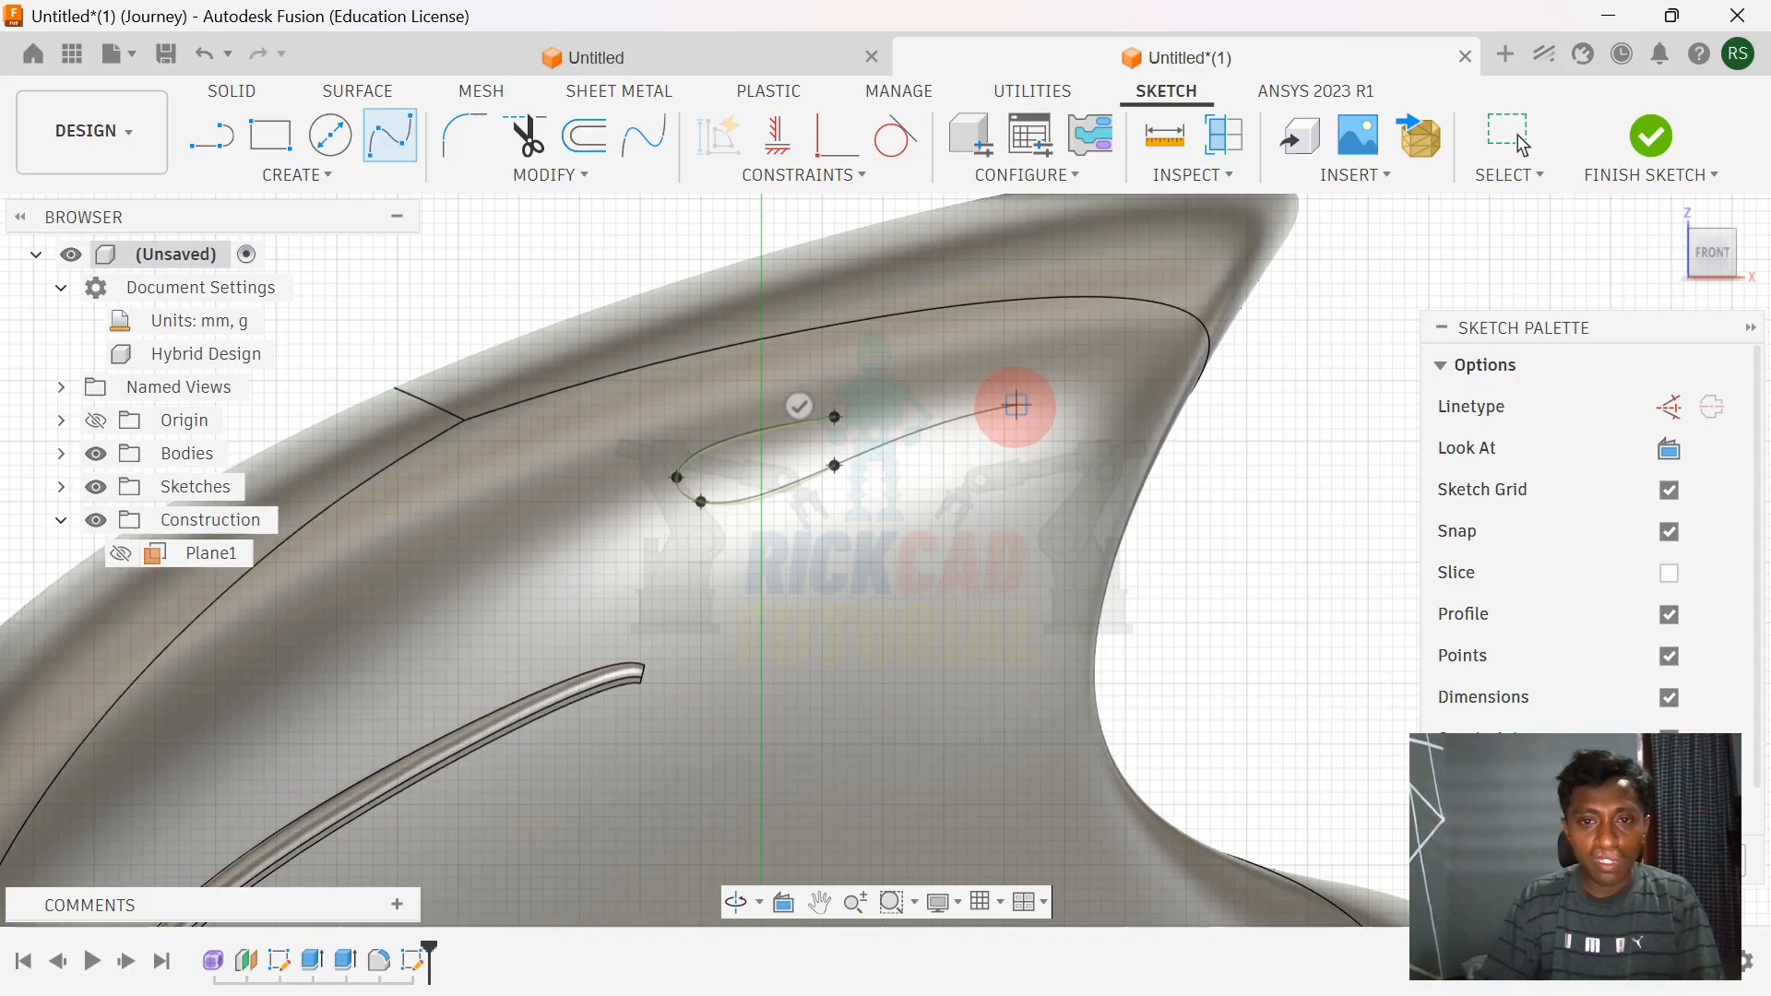
click(1017, 404)
click(1005, 368)
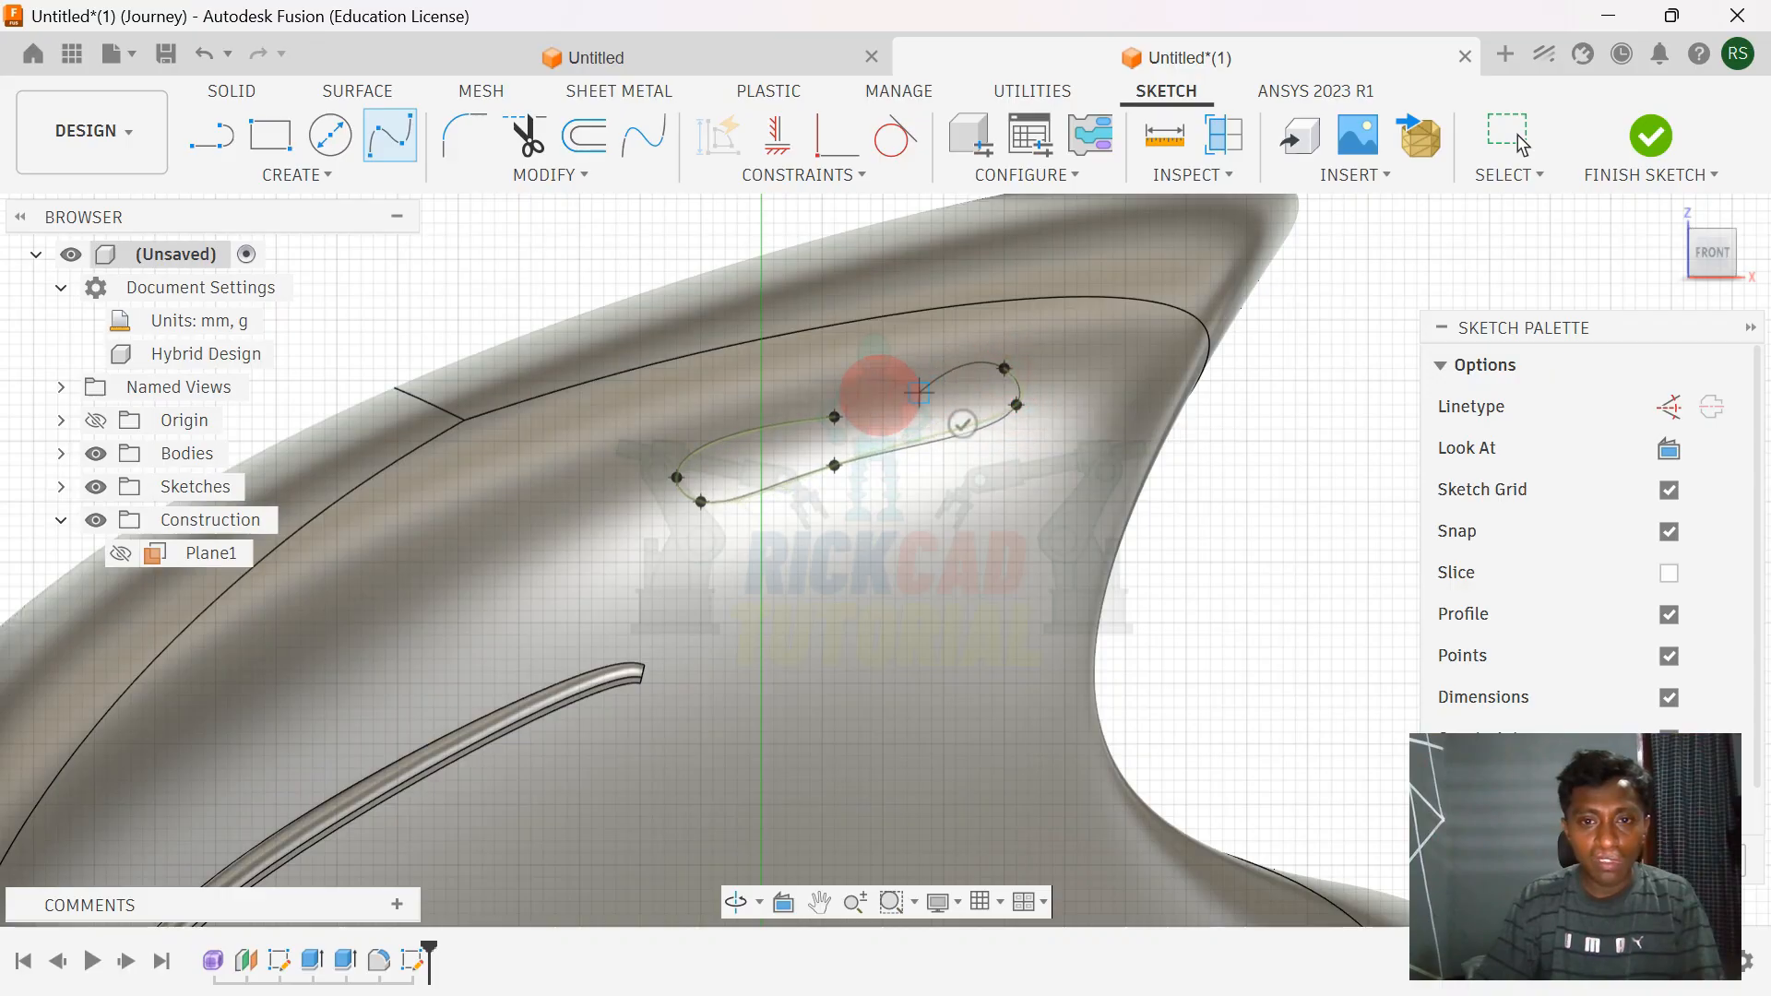
click(835, 417)
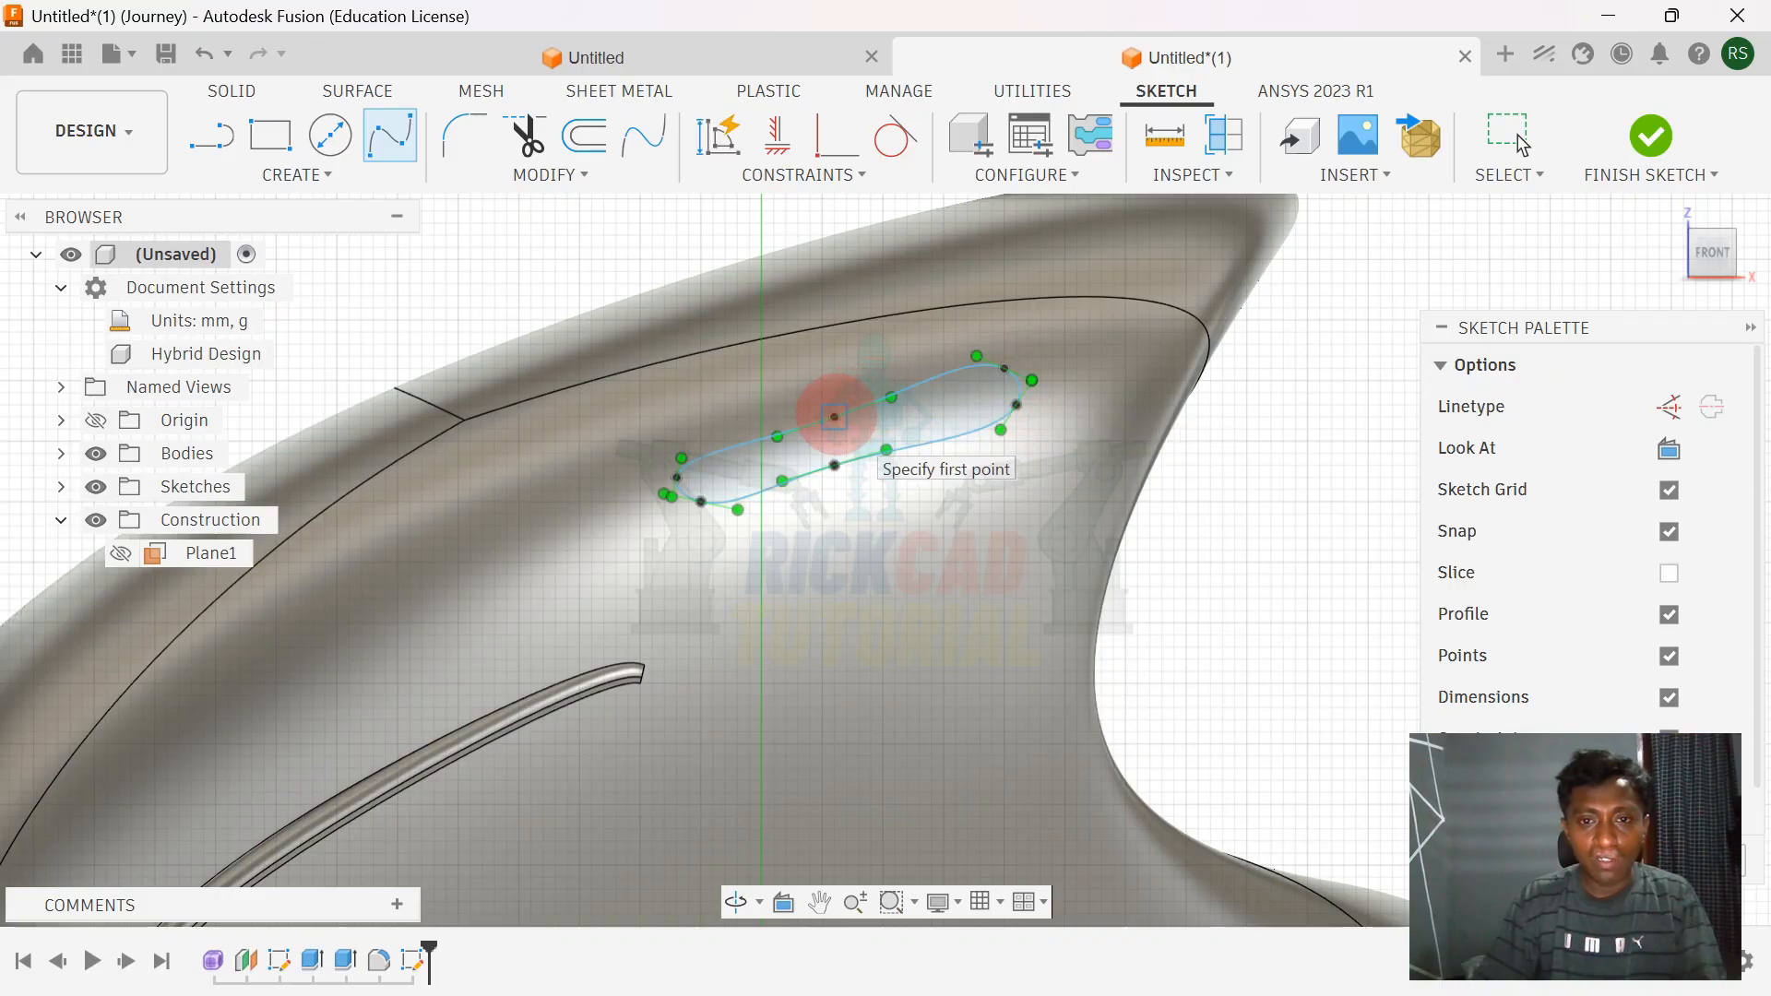
right_click(835, 417)
click(927, 410)
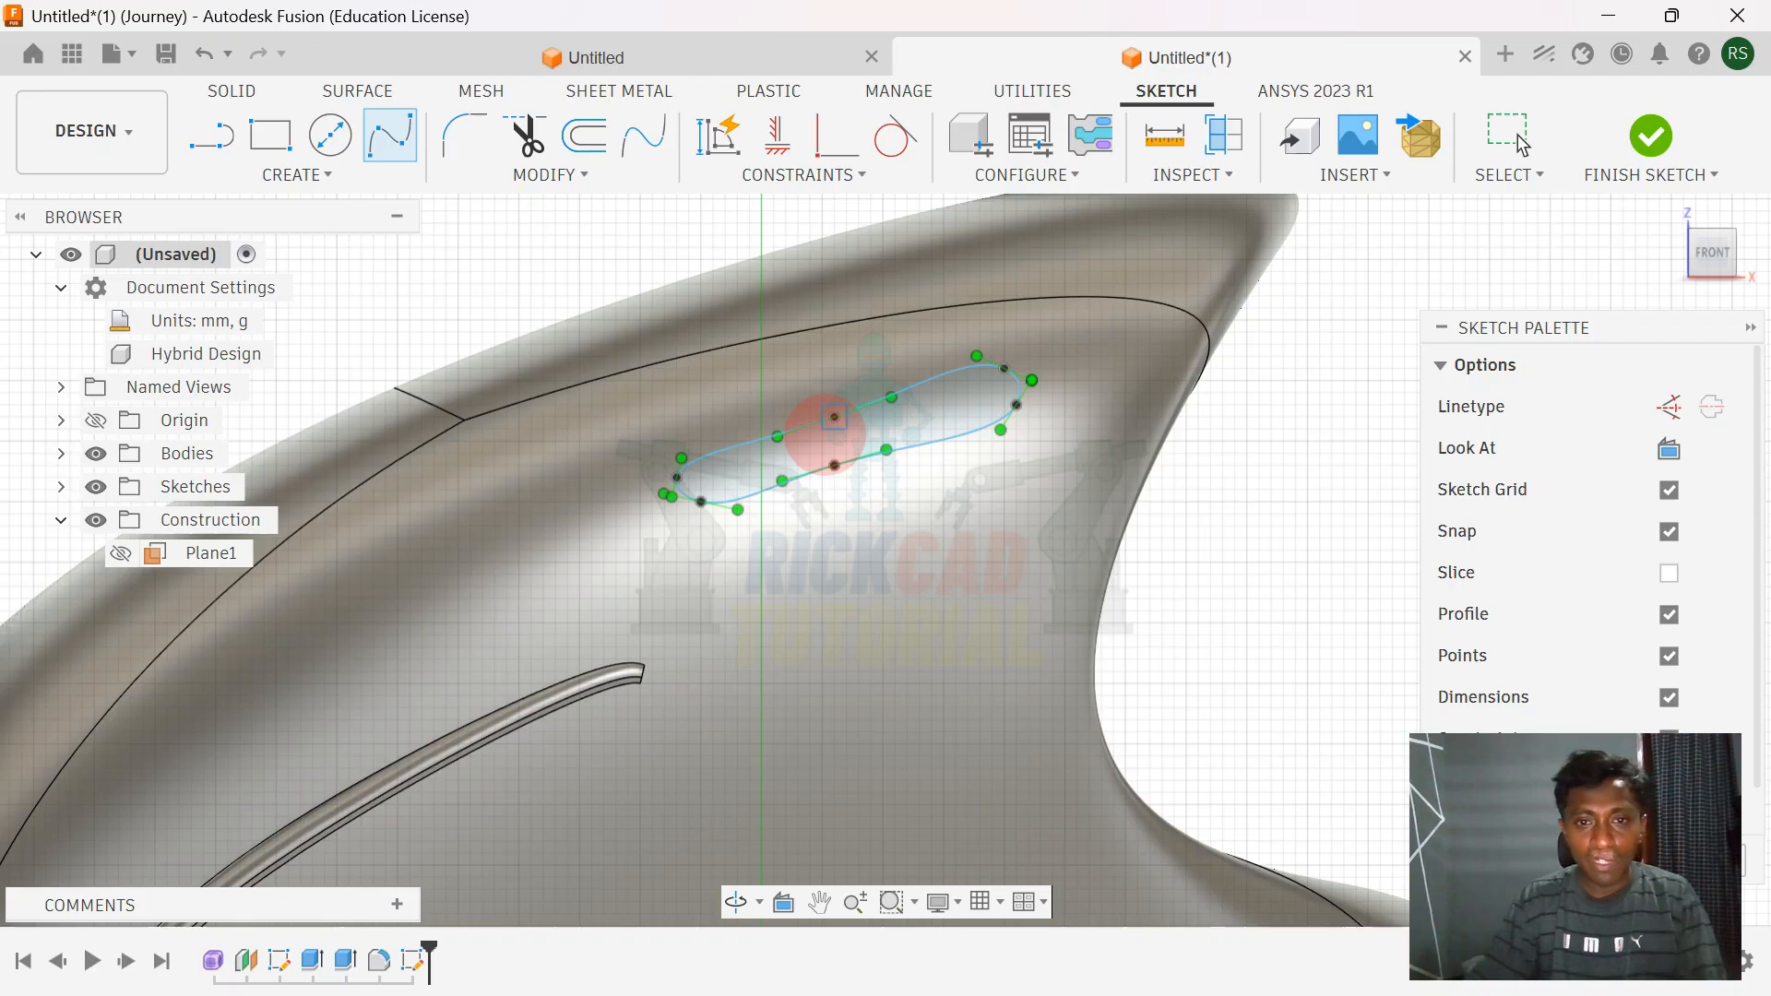
click(1523, 146)
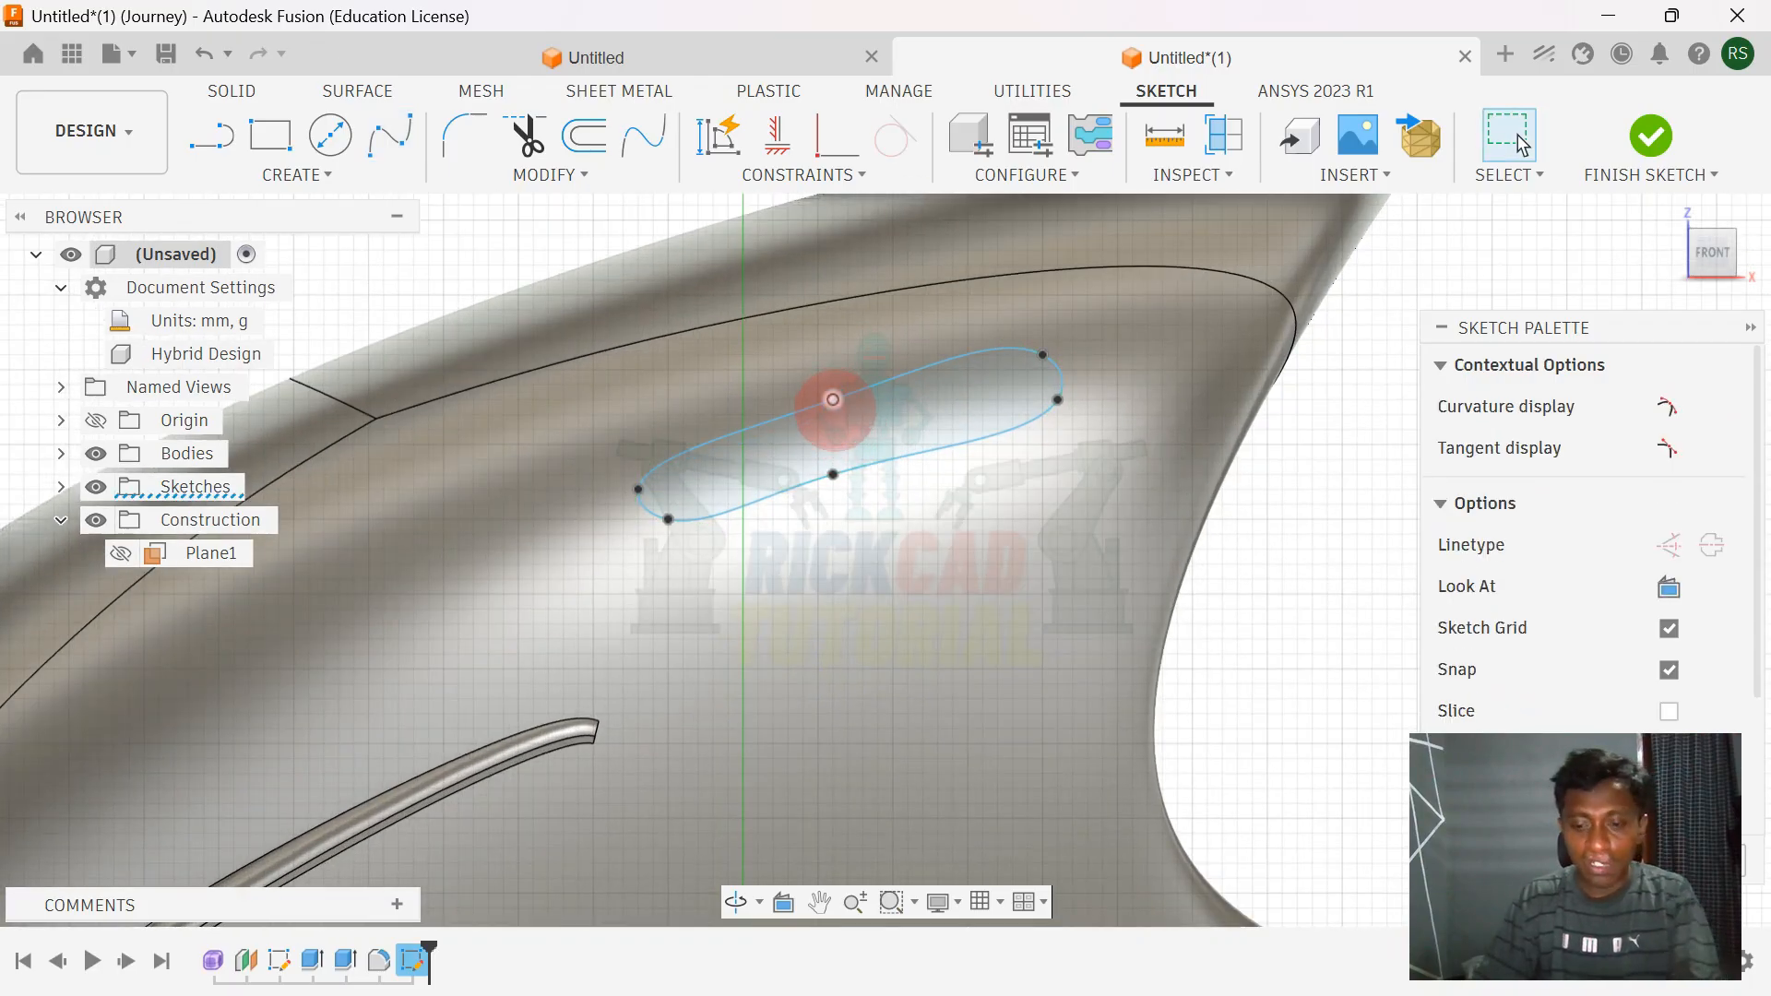
- Draw a slanted line about 5 mm long across the middle of the button outline, splitting it in two, and finish the sketch
key(l)
click(833, 400)
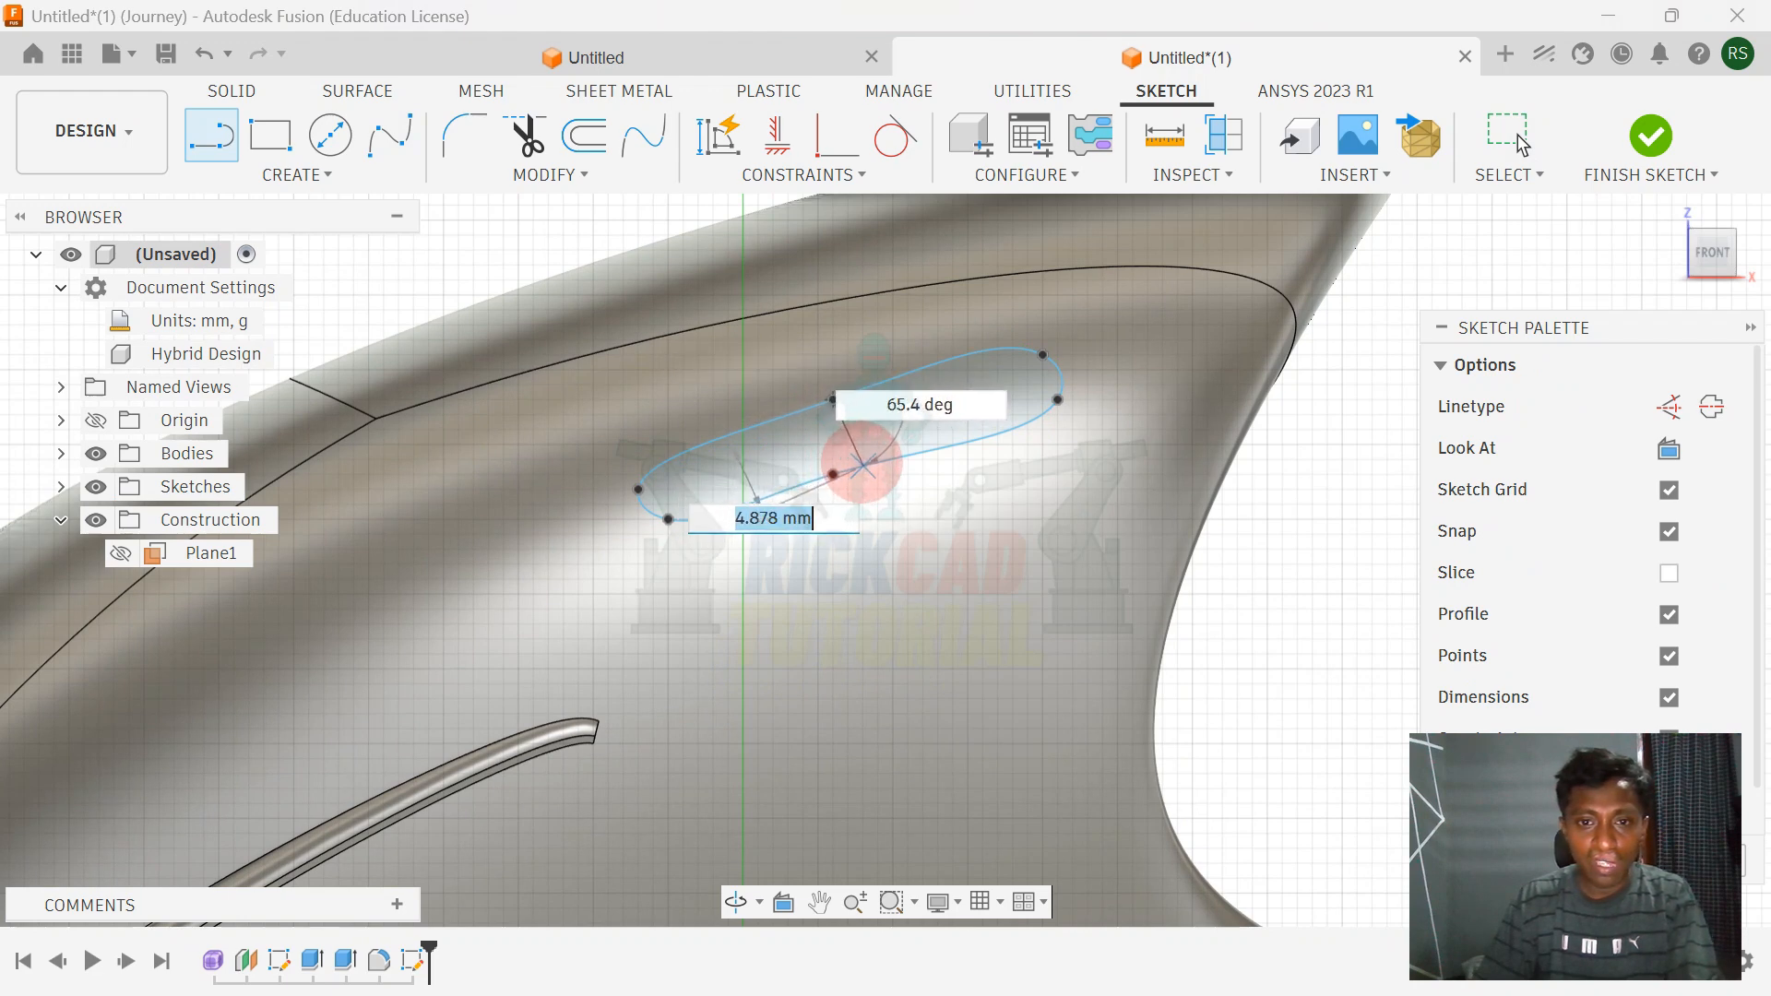
scroll(862, 466, up, 5)
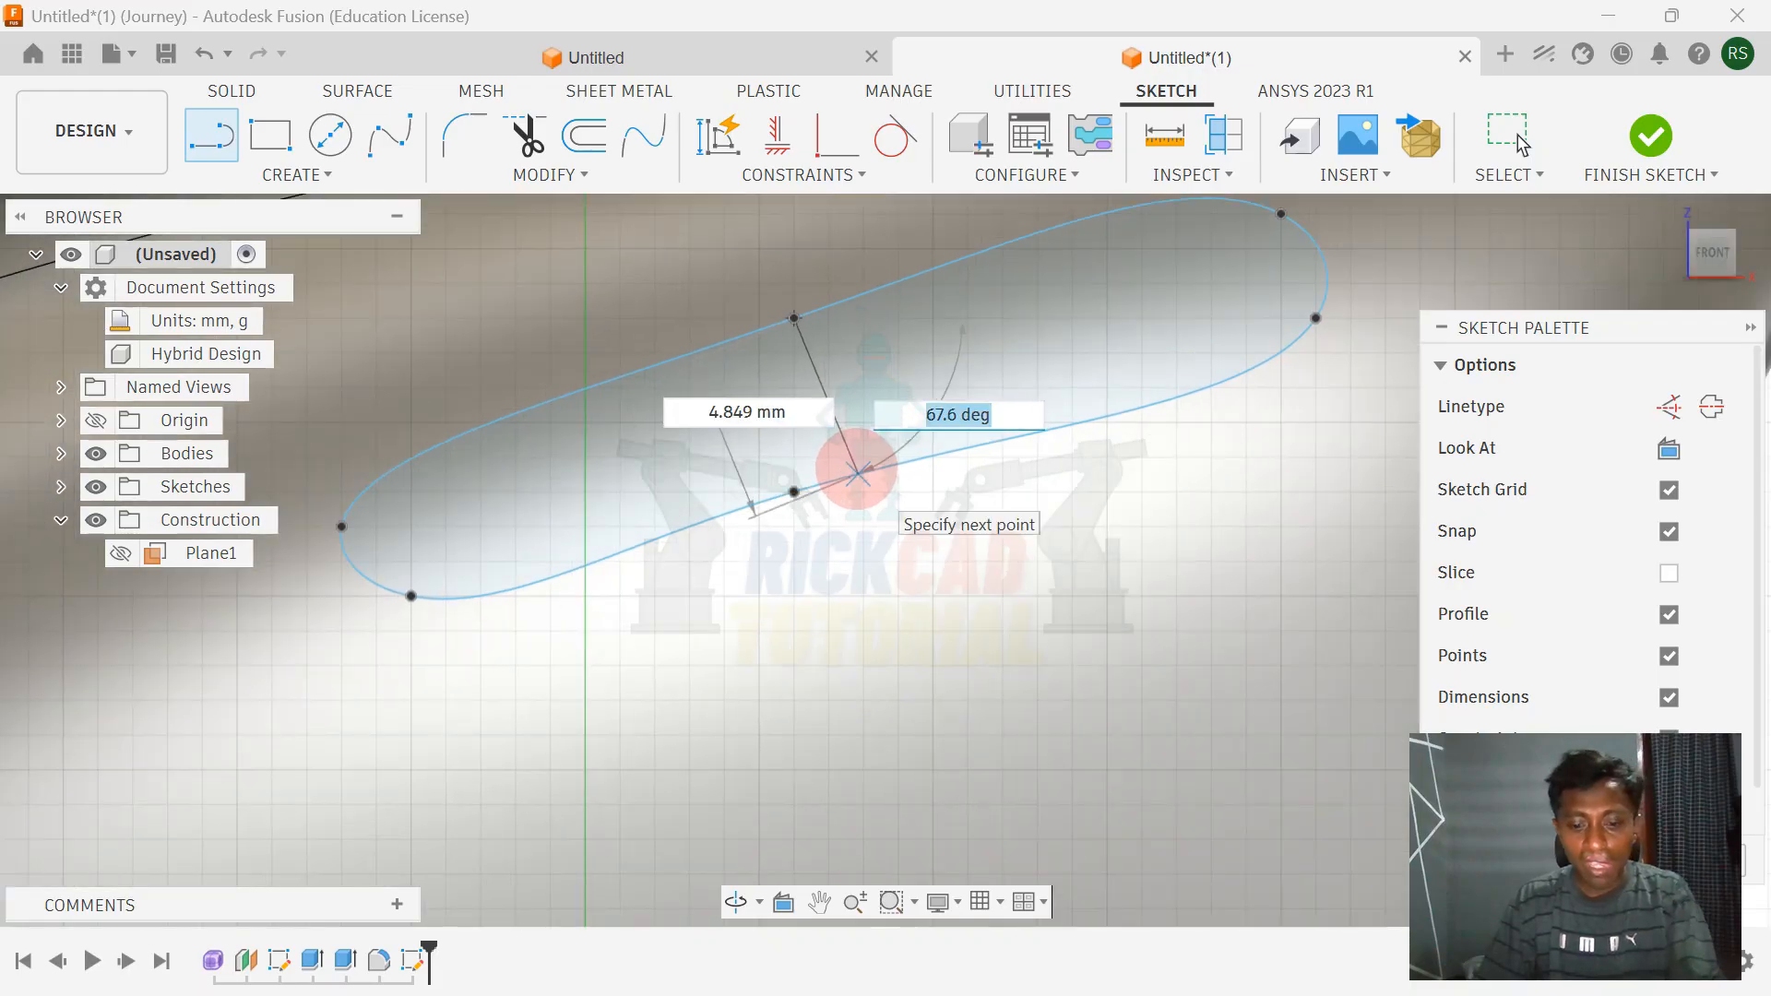
key(Tab)
click(865, 471)
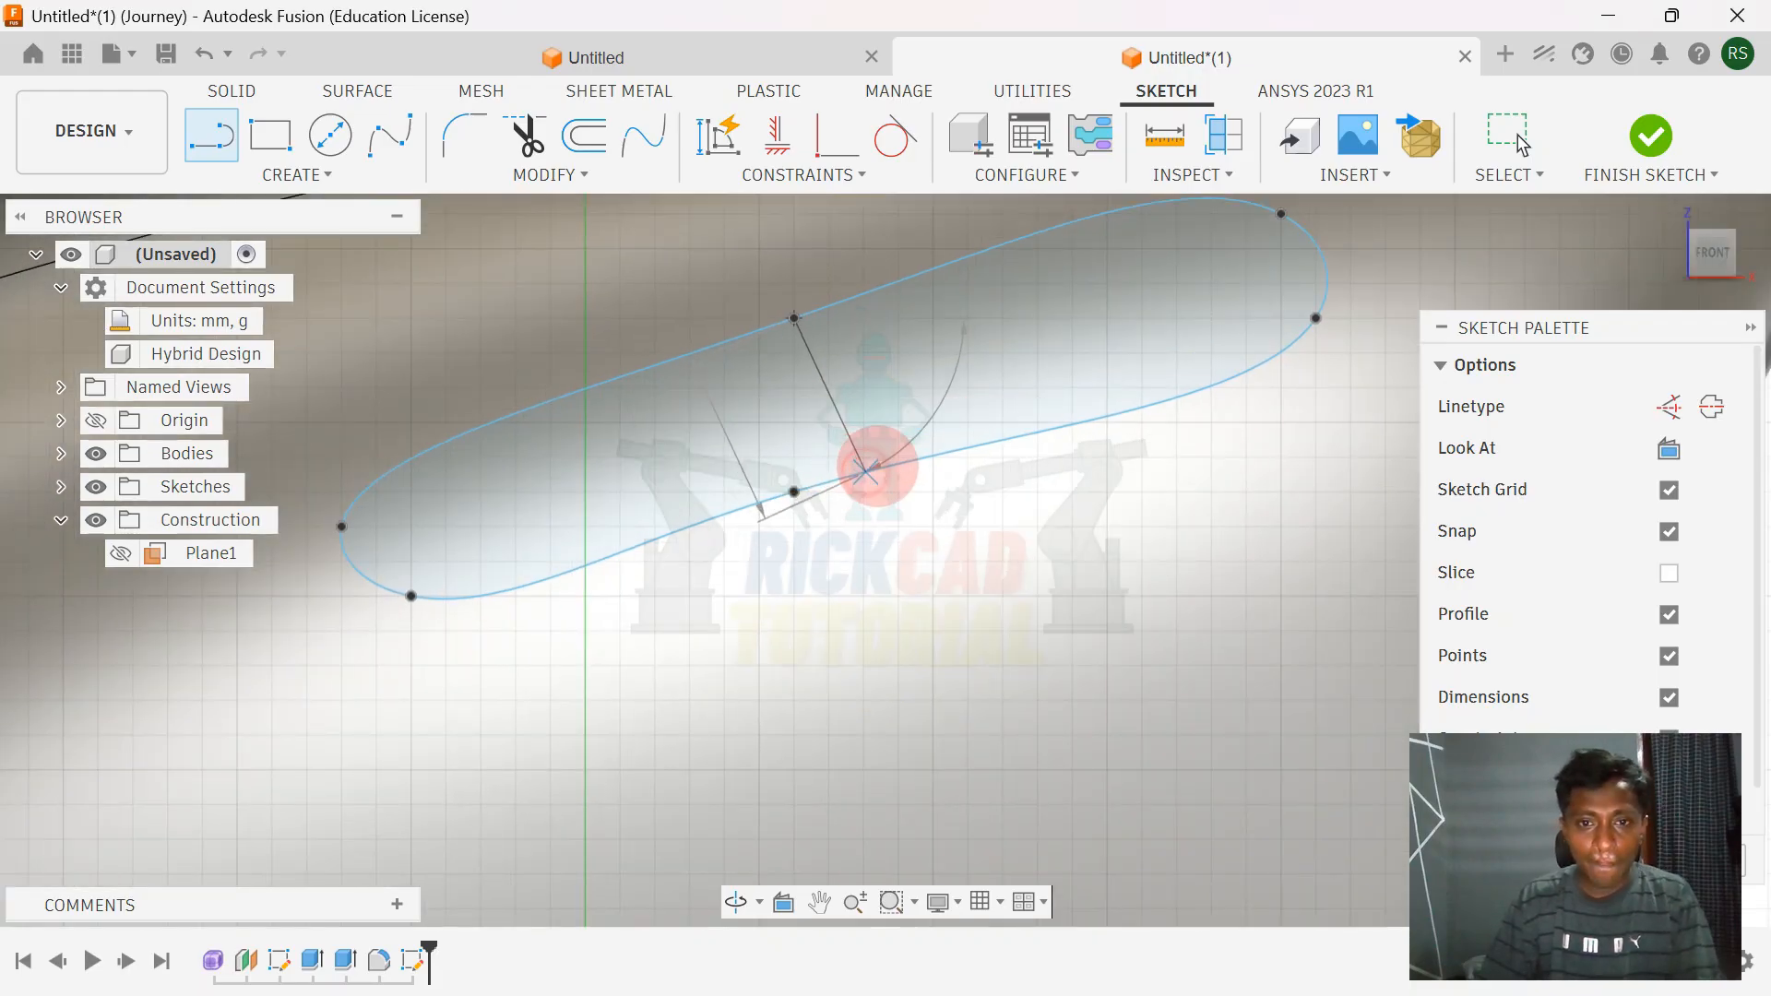
click(1651, 122)
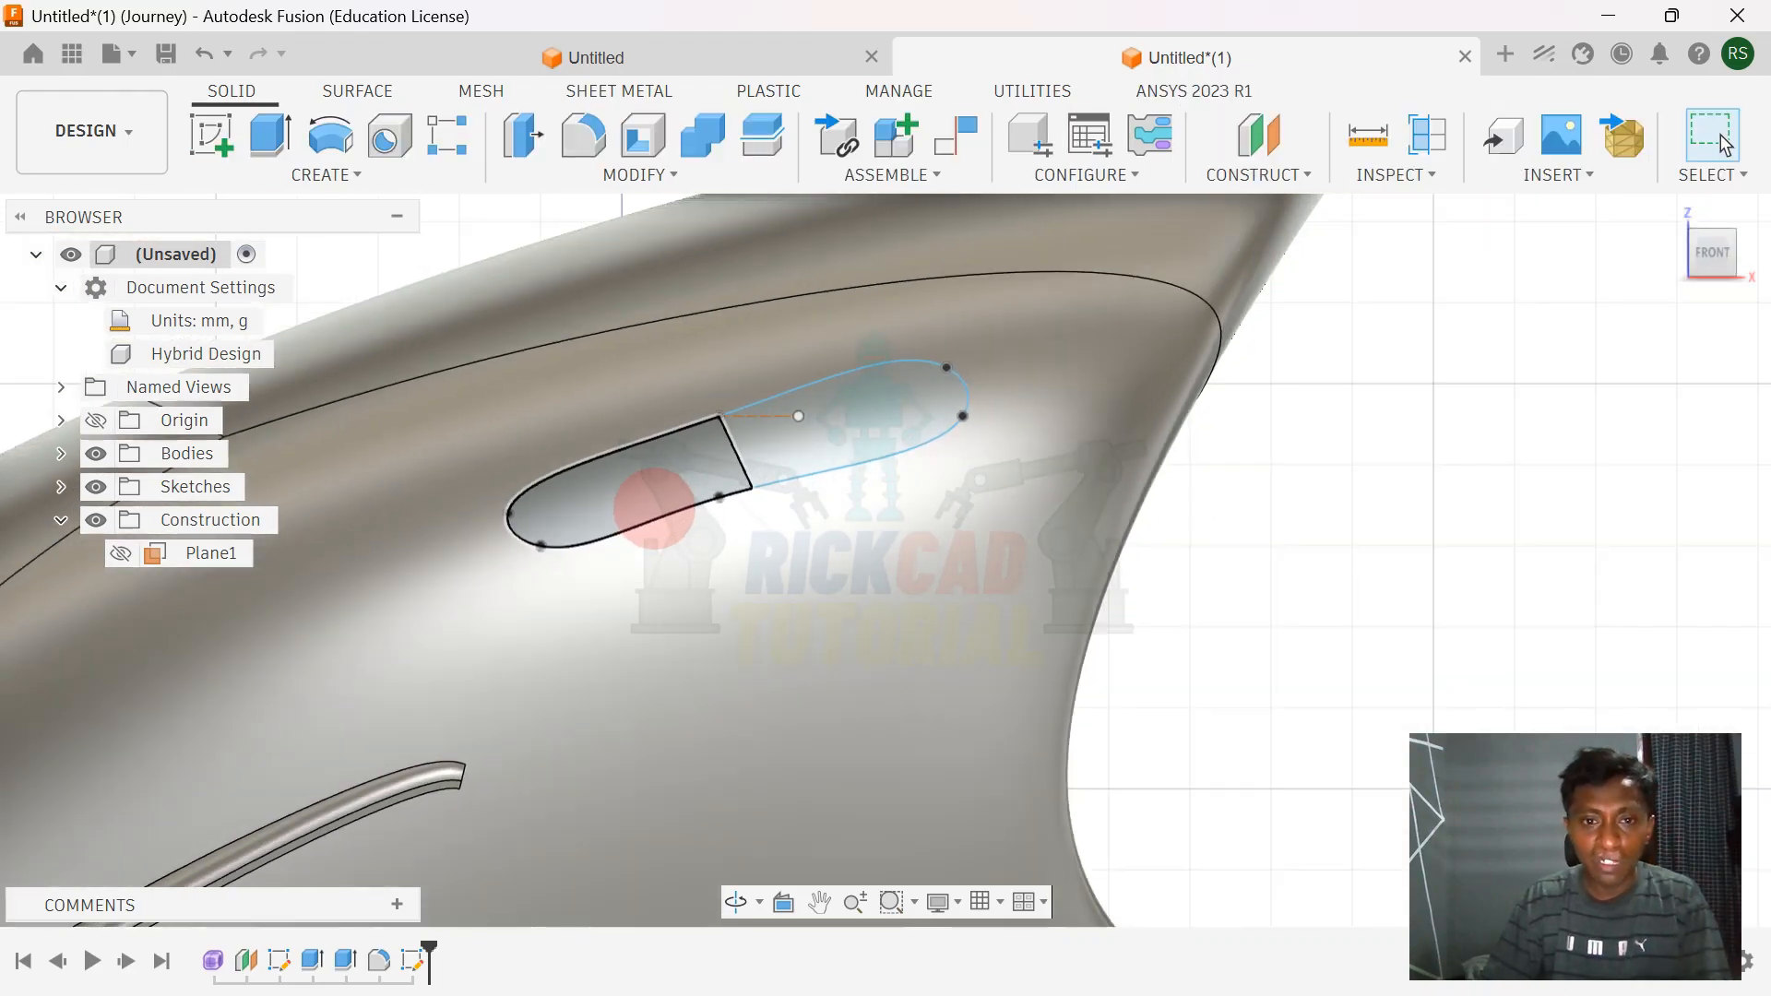
- Extrude both button profiles together as a 5 mm cut into the mouse body
click(841, 436)
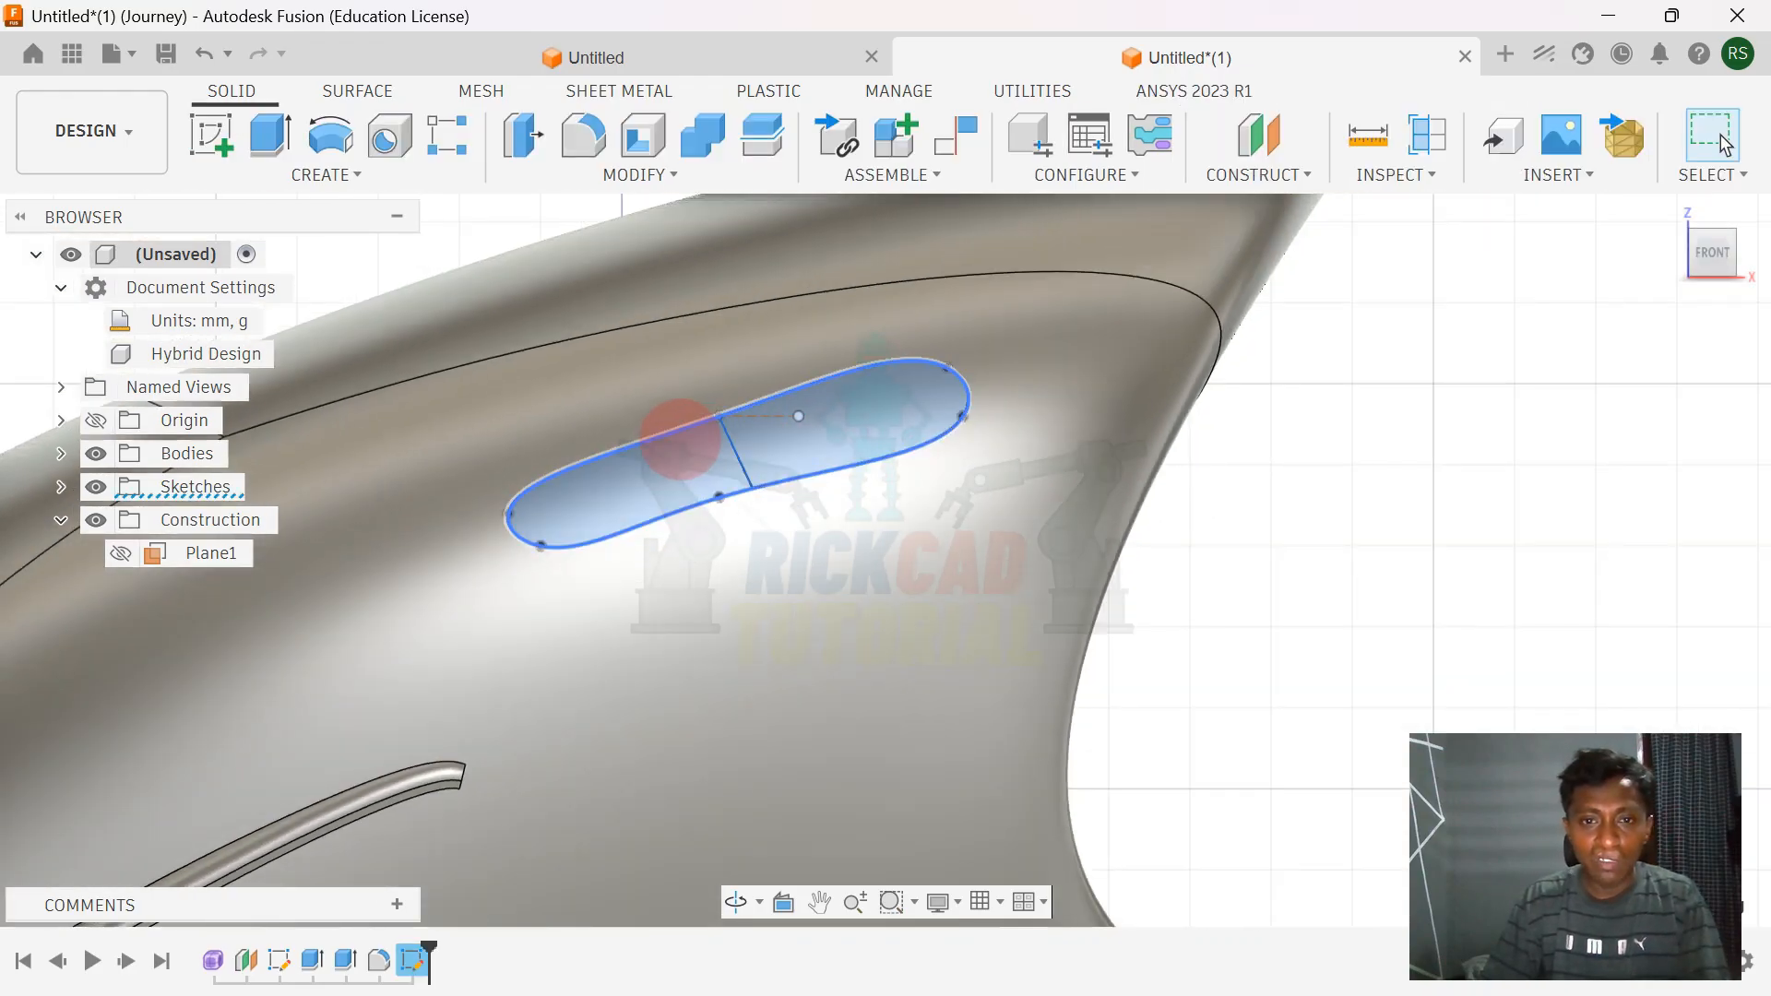
key(e)
mouse_move(644, 400)
shift+middle_down()
mouse_move(494, 495)
mouse_move(701, 551)
shift+middle_up()
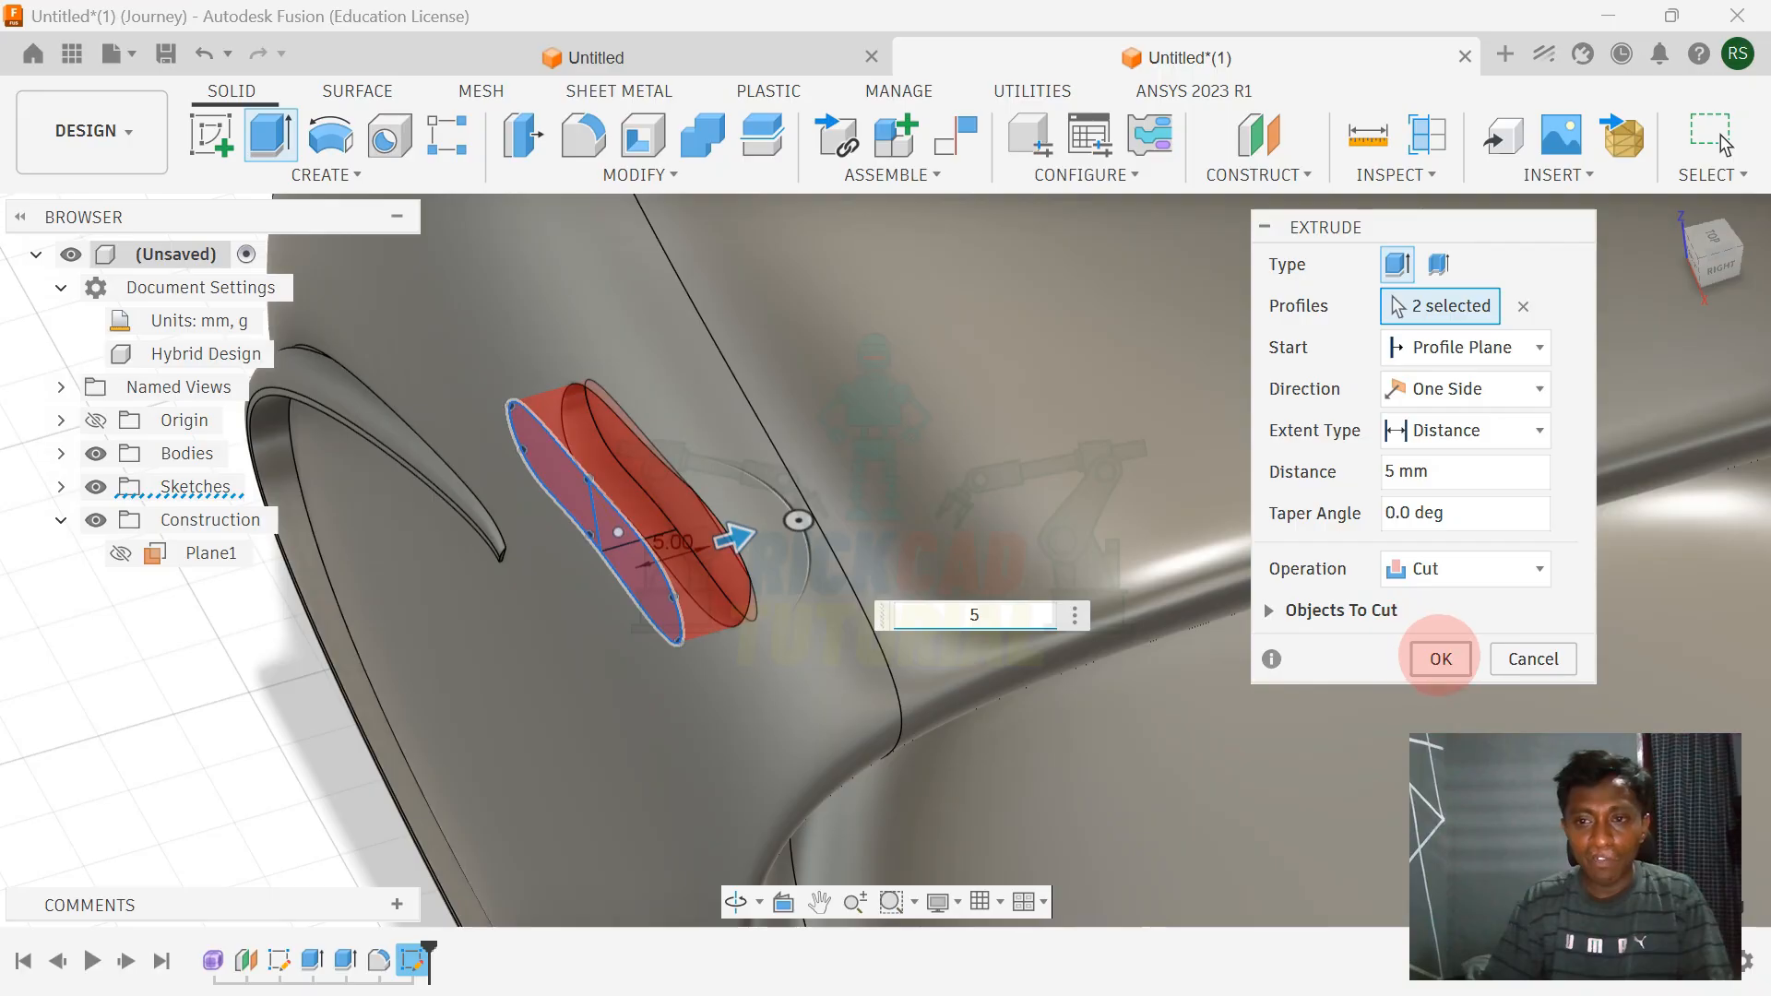
click(1441, 658)
- Extrude the floor face of the button pocket outward by 3 mm as a join, after trying 5.2 mm and 1 mm
shift+middle_drag(812, 572, 733, 481)
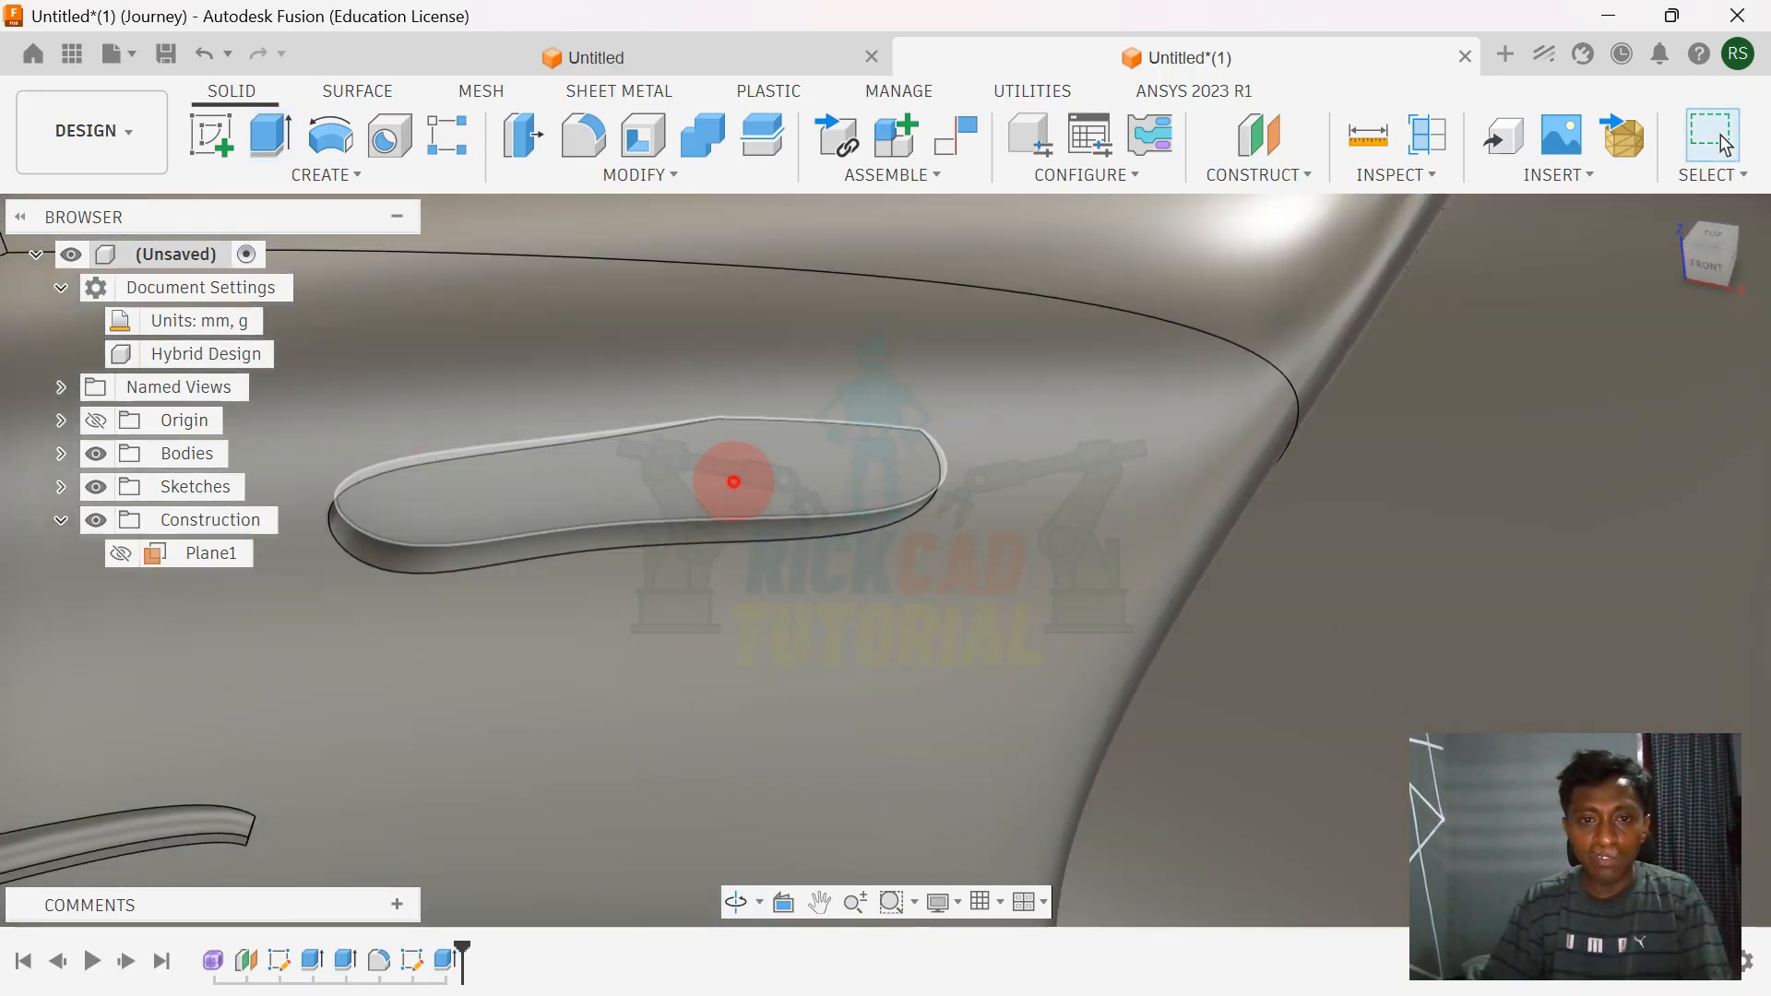
click(733, 481)
key(e)
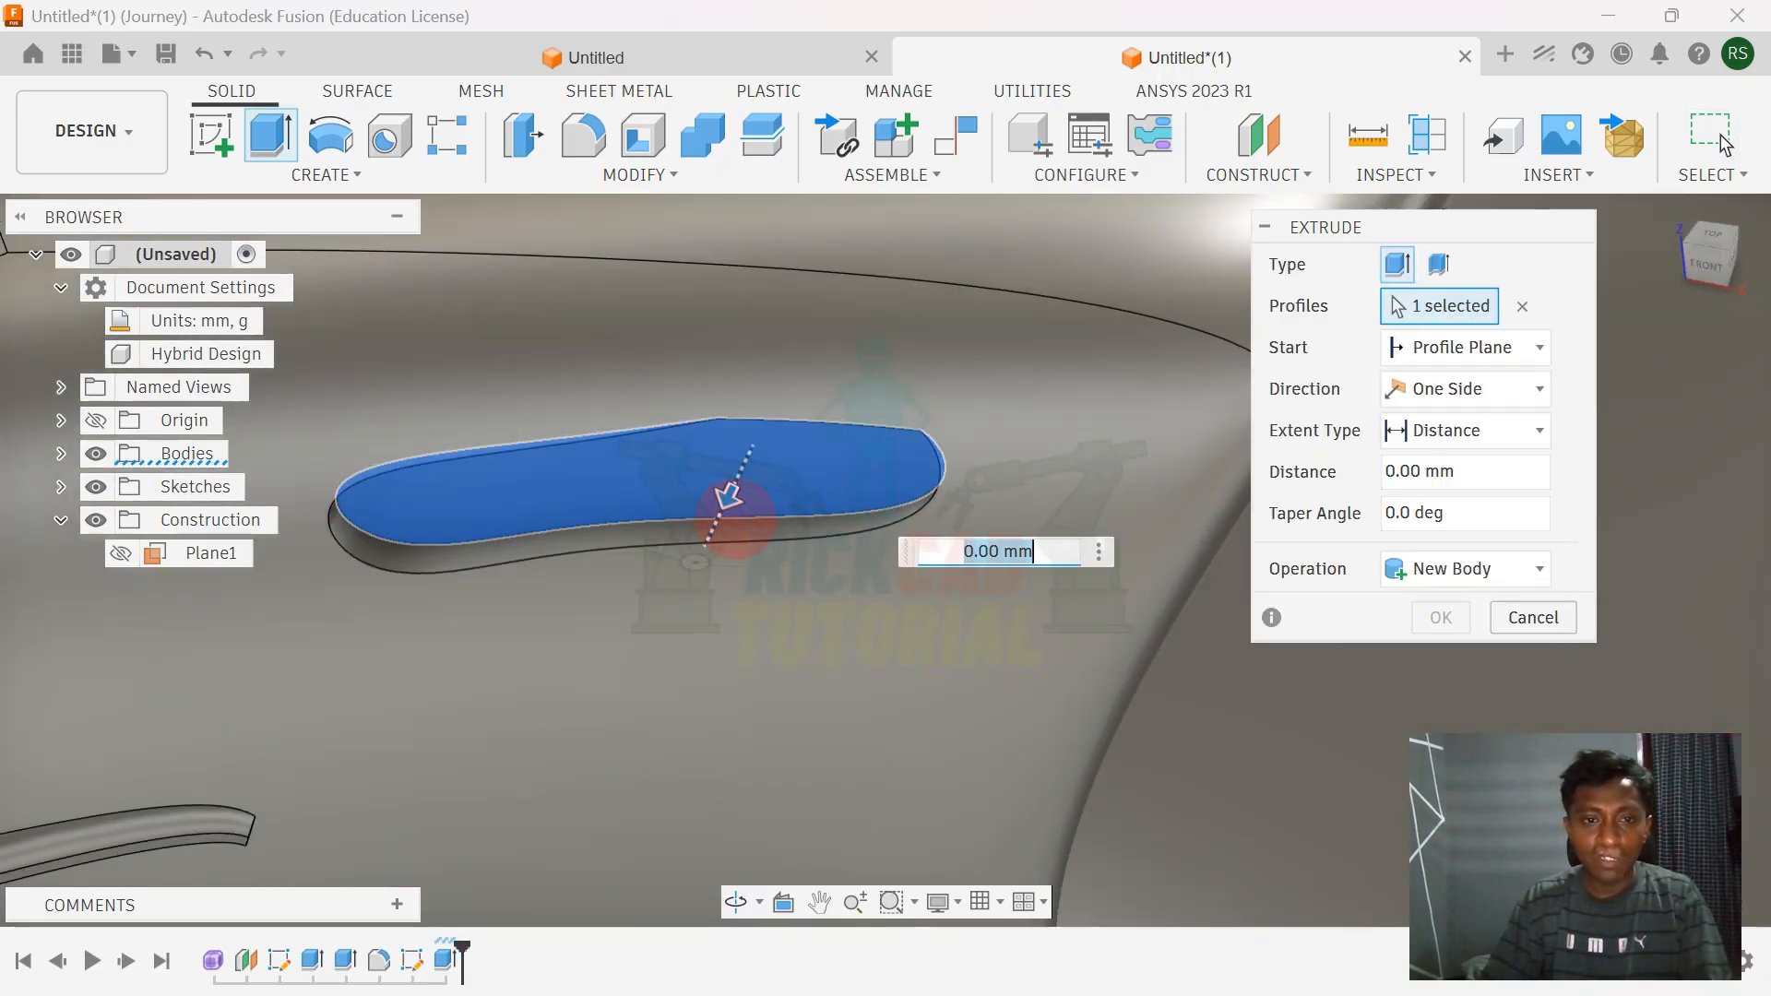
text(5.2)
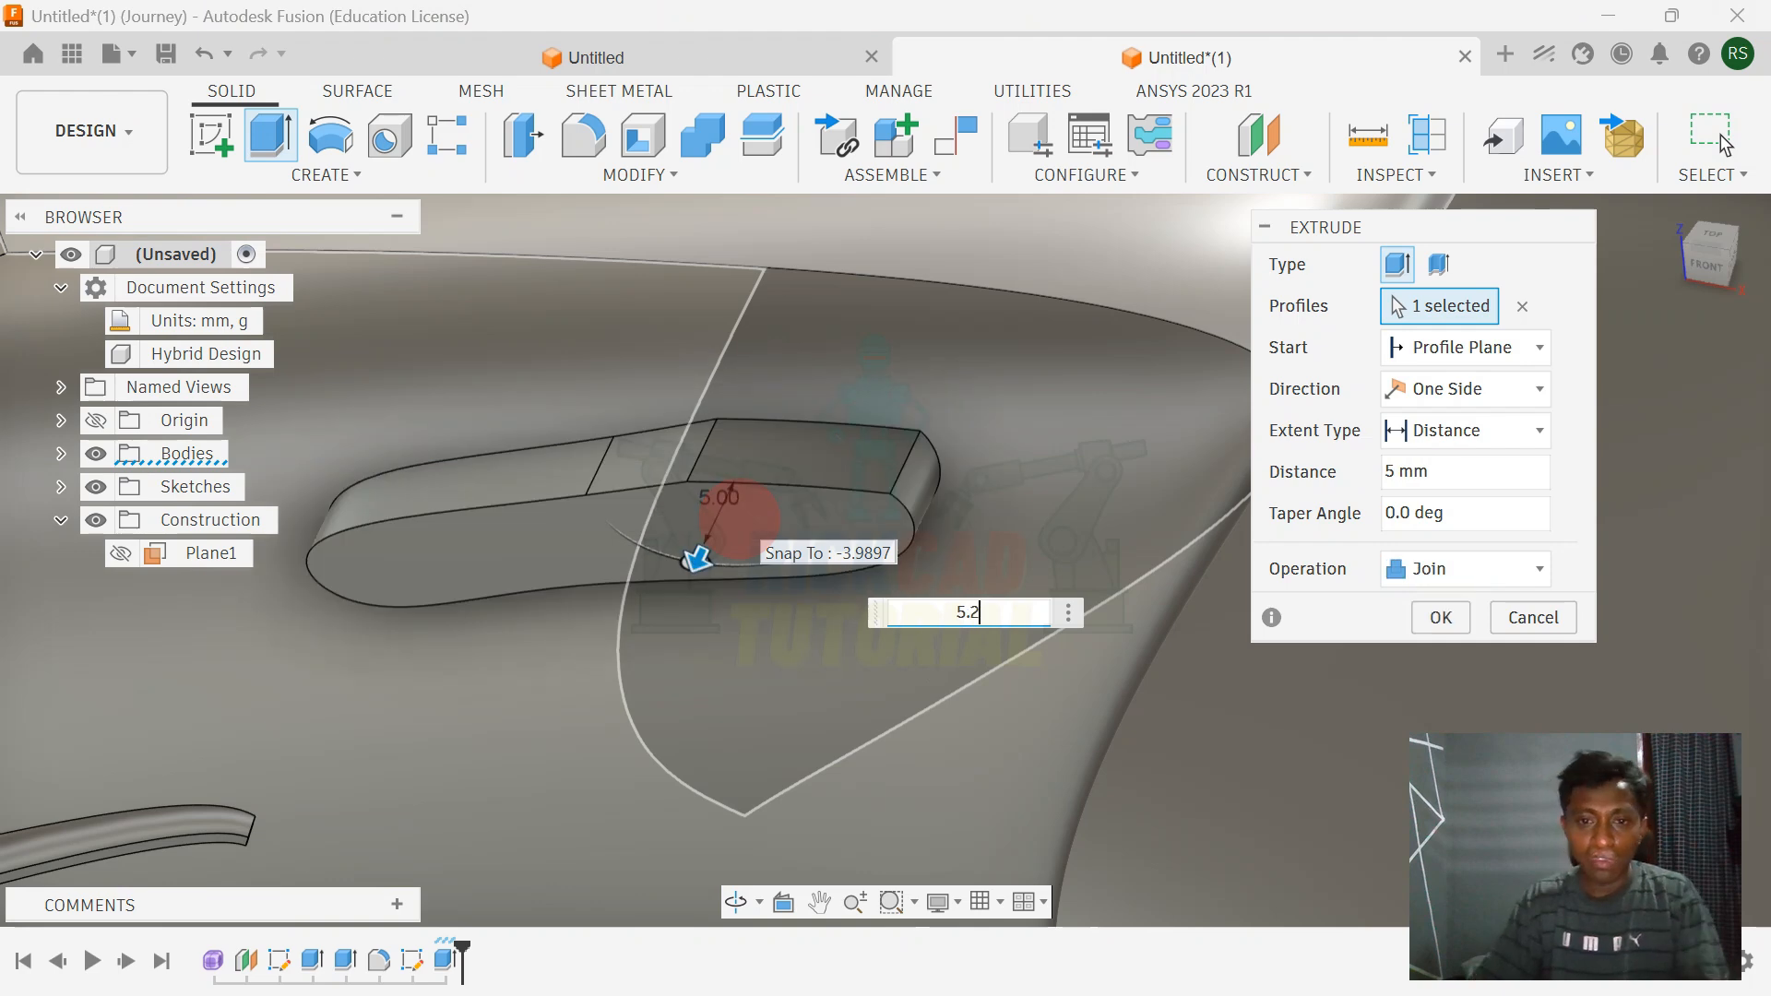
shift+middle_drag(692, 561, 638, 549)
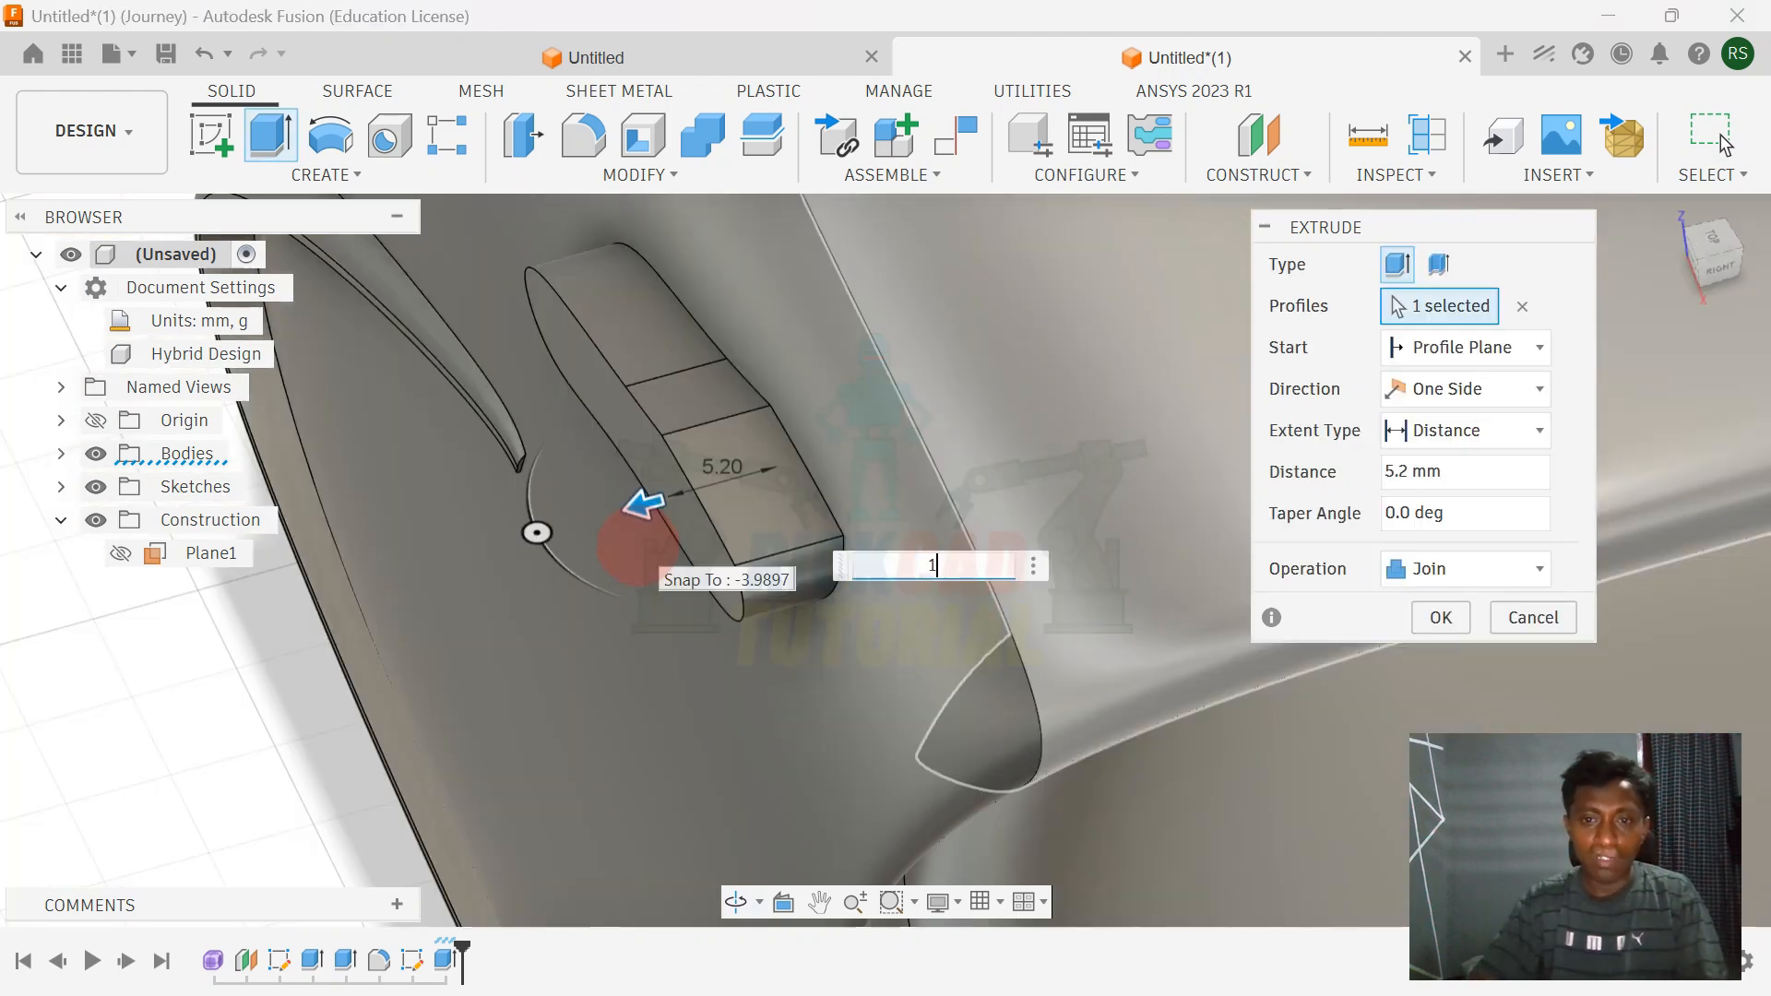
text(1)
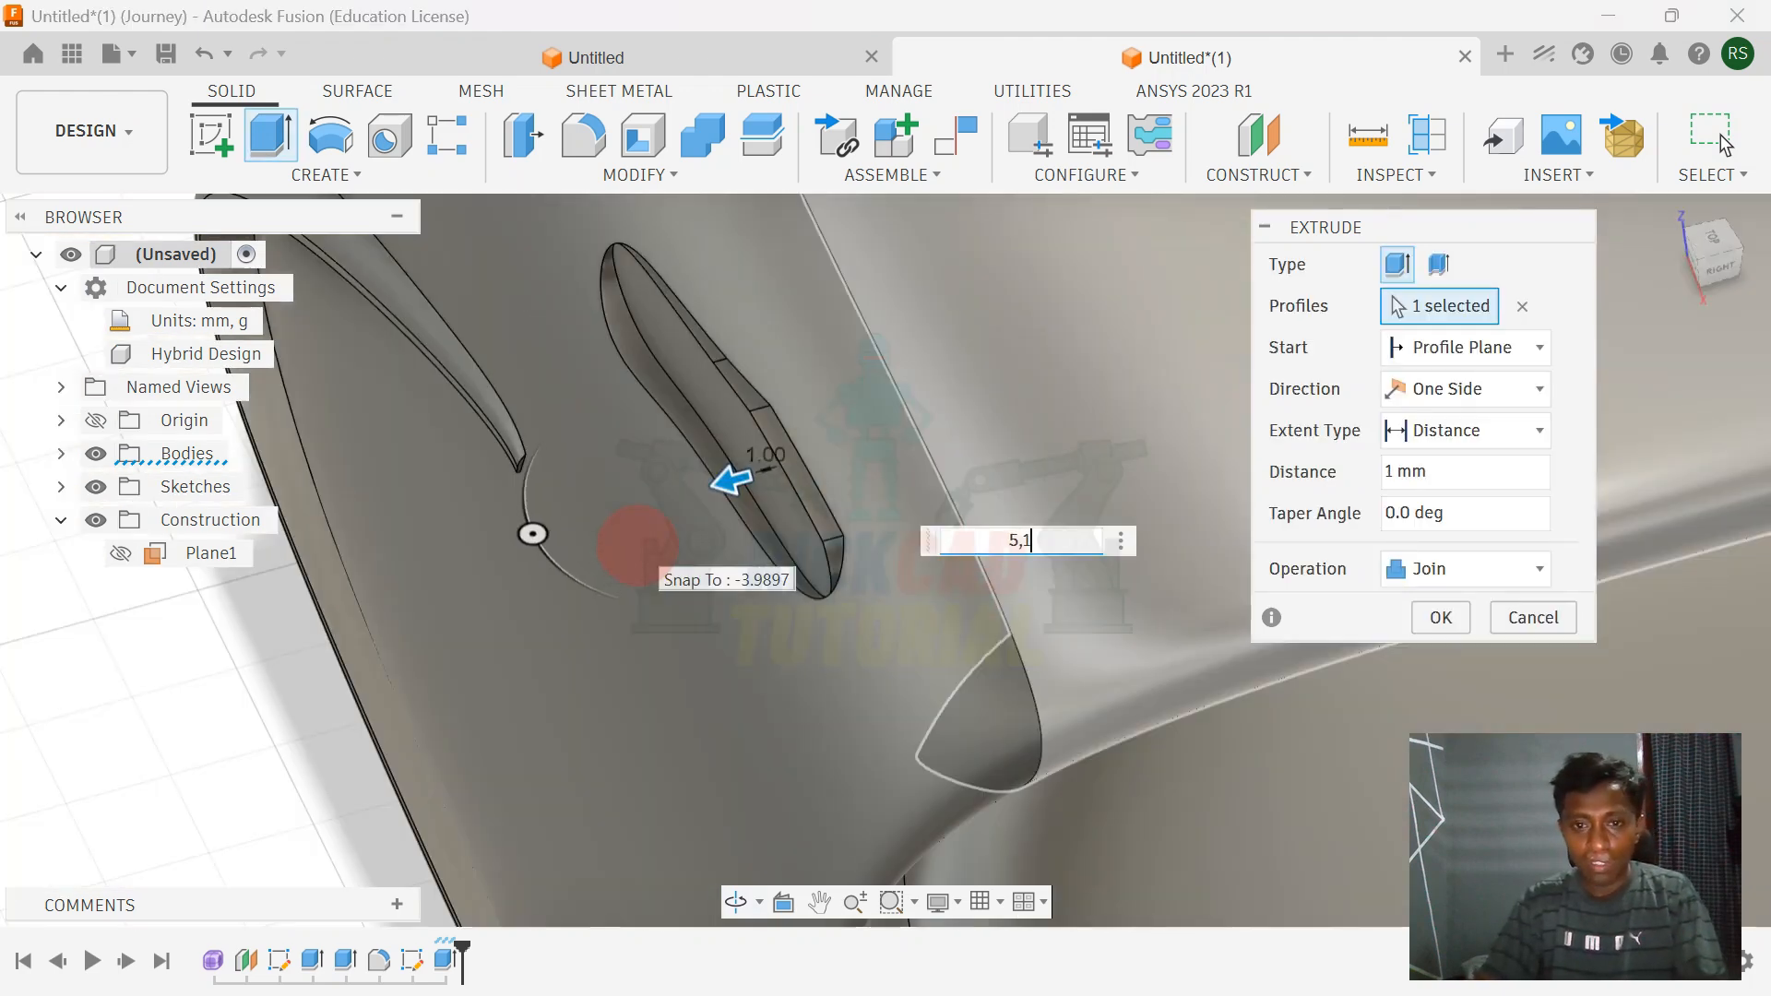
key(BackSpace)
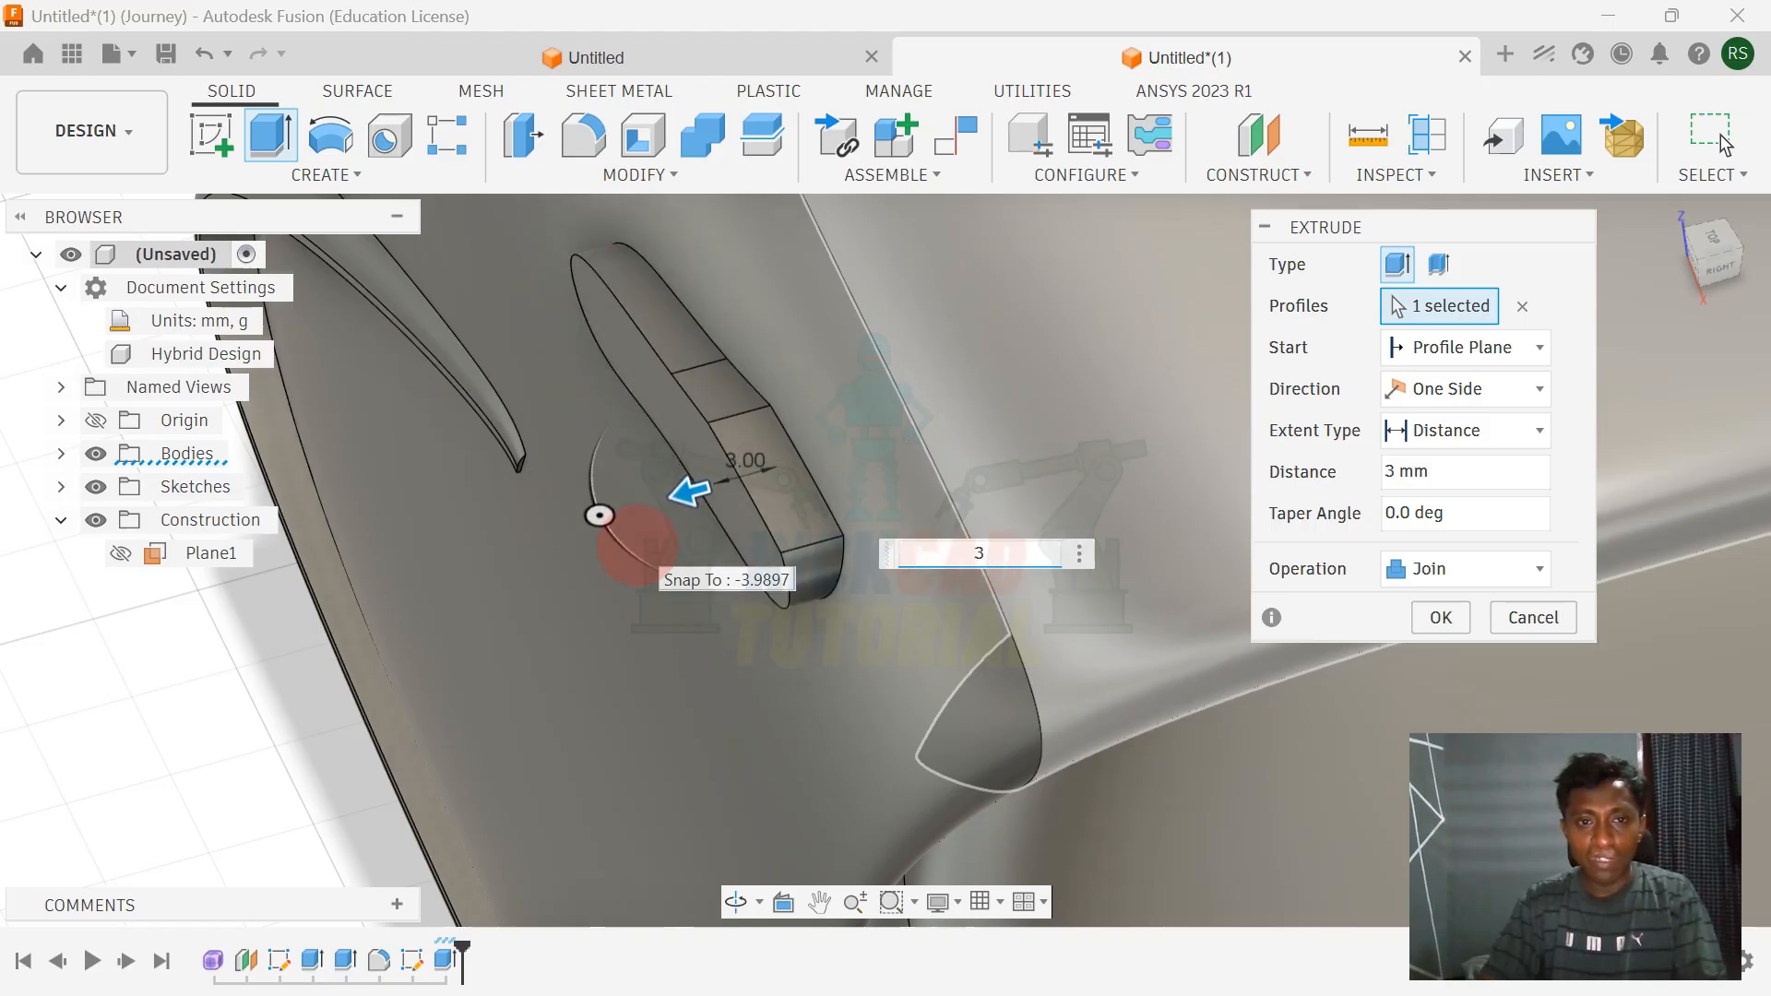
key(Return)
- Start a constant-radius fillet on the three outer edges of the extruded button face and try radii of 3 mm and 2 mm
shift+middle_drag(709, 657, 957, 555)
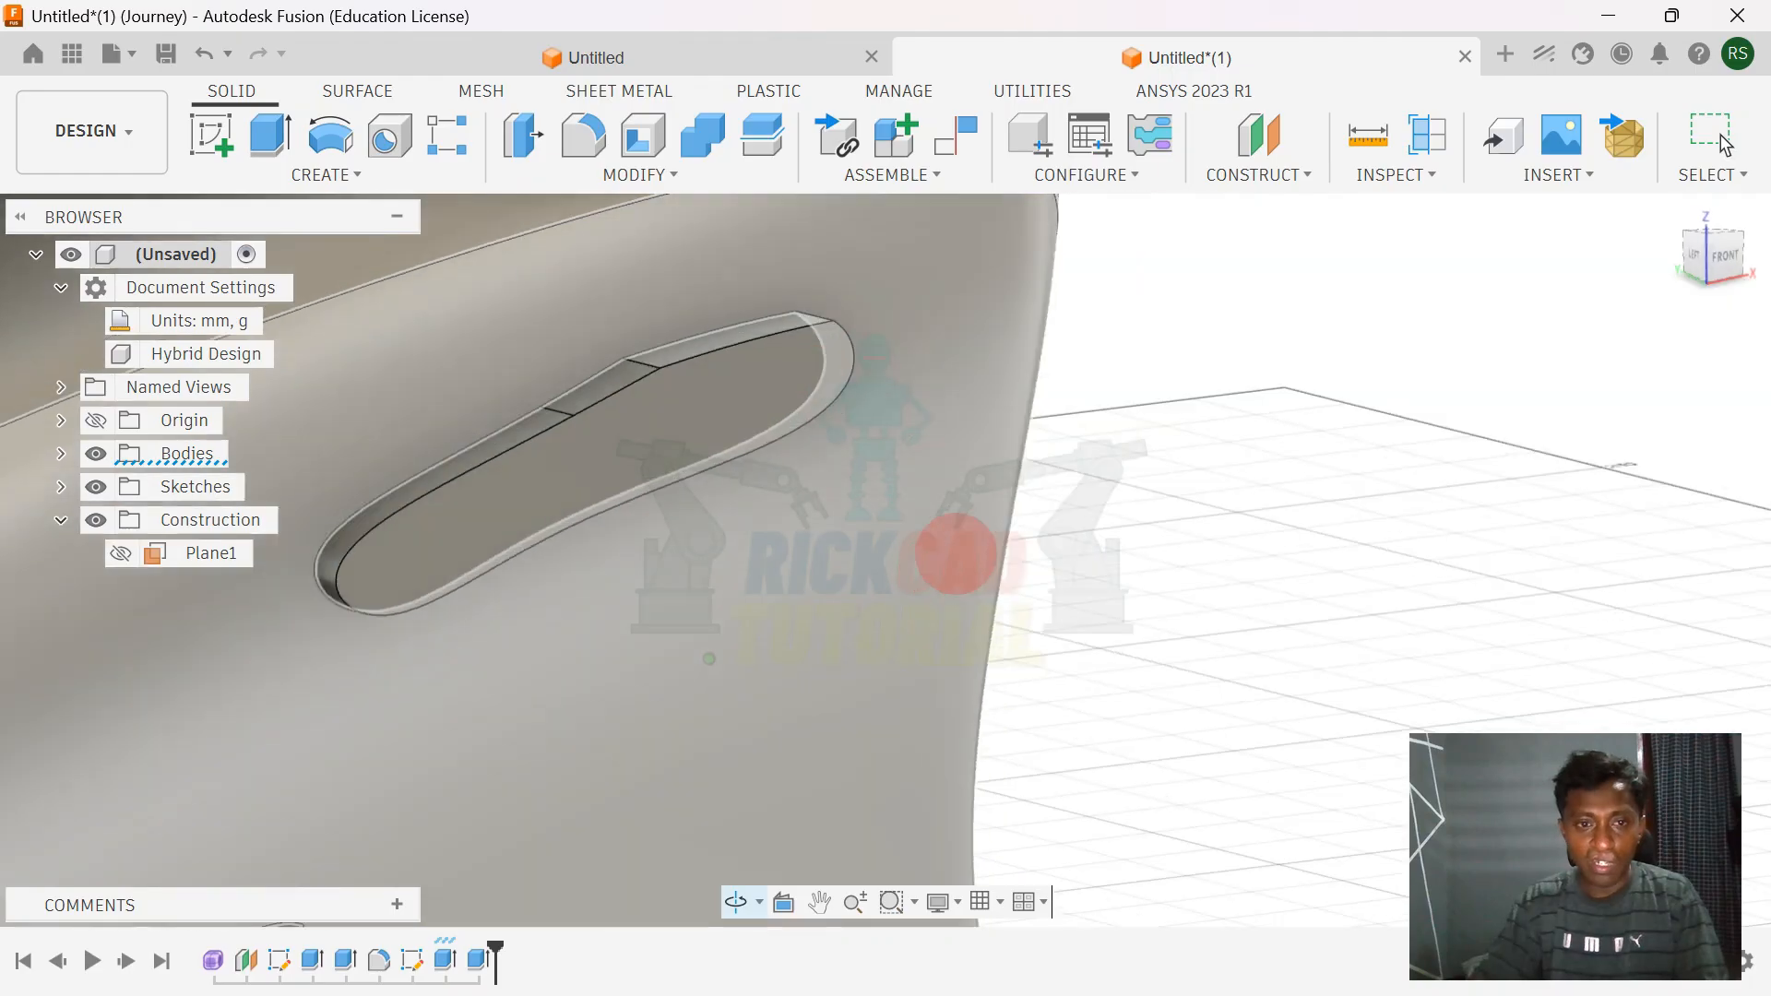
key(f)
click(611, 399)
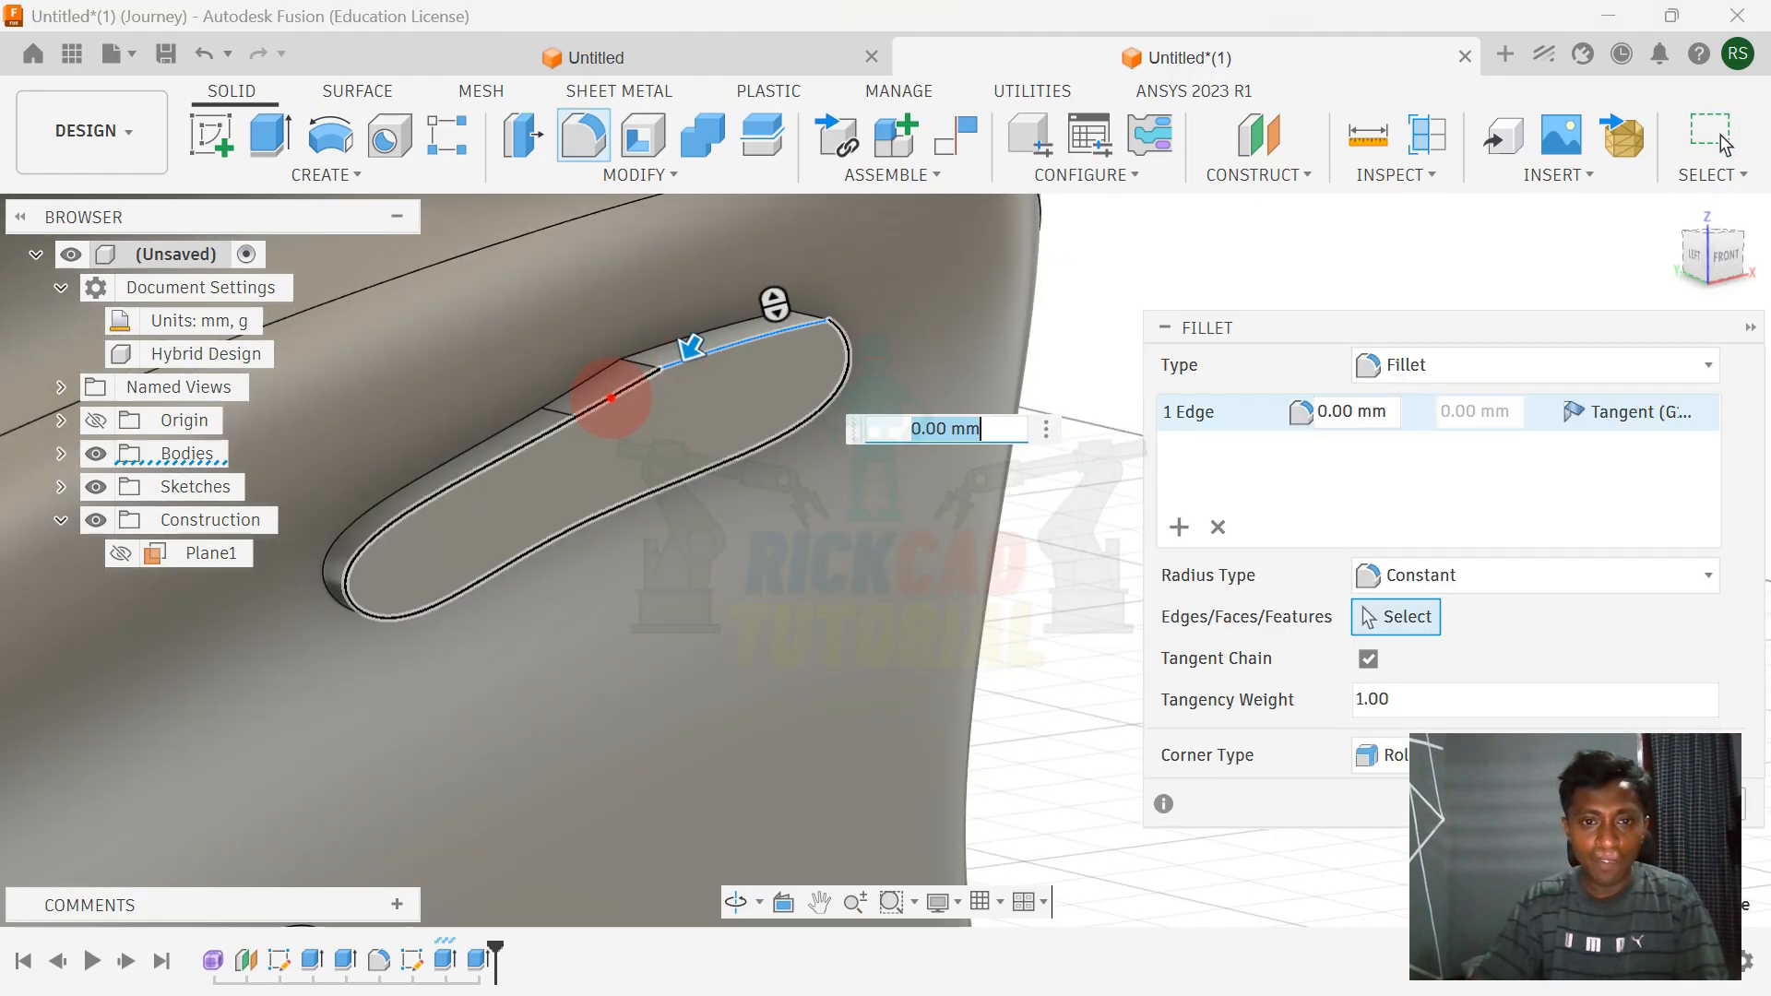
click(611, 398)
drag(609, 390, 604, 404)
text(23)
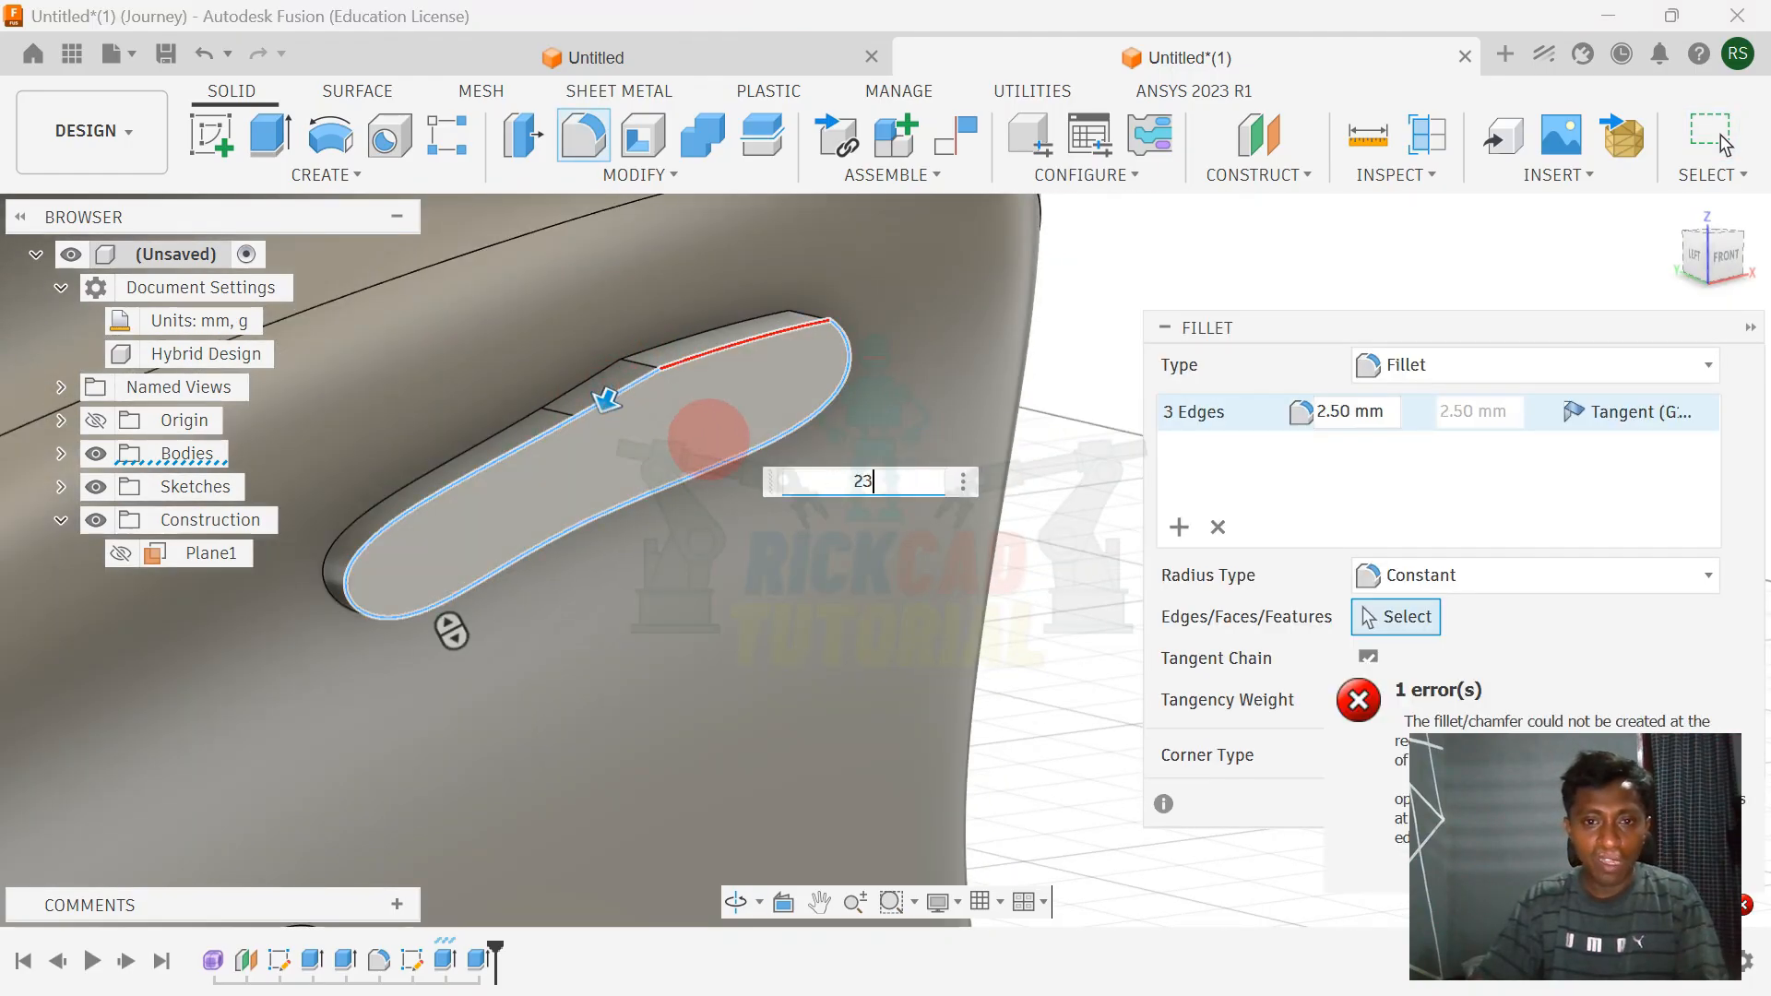
key(Return)
key(Return)
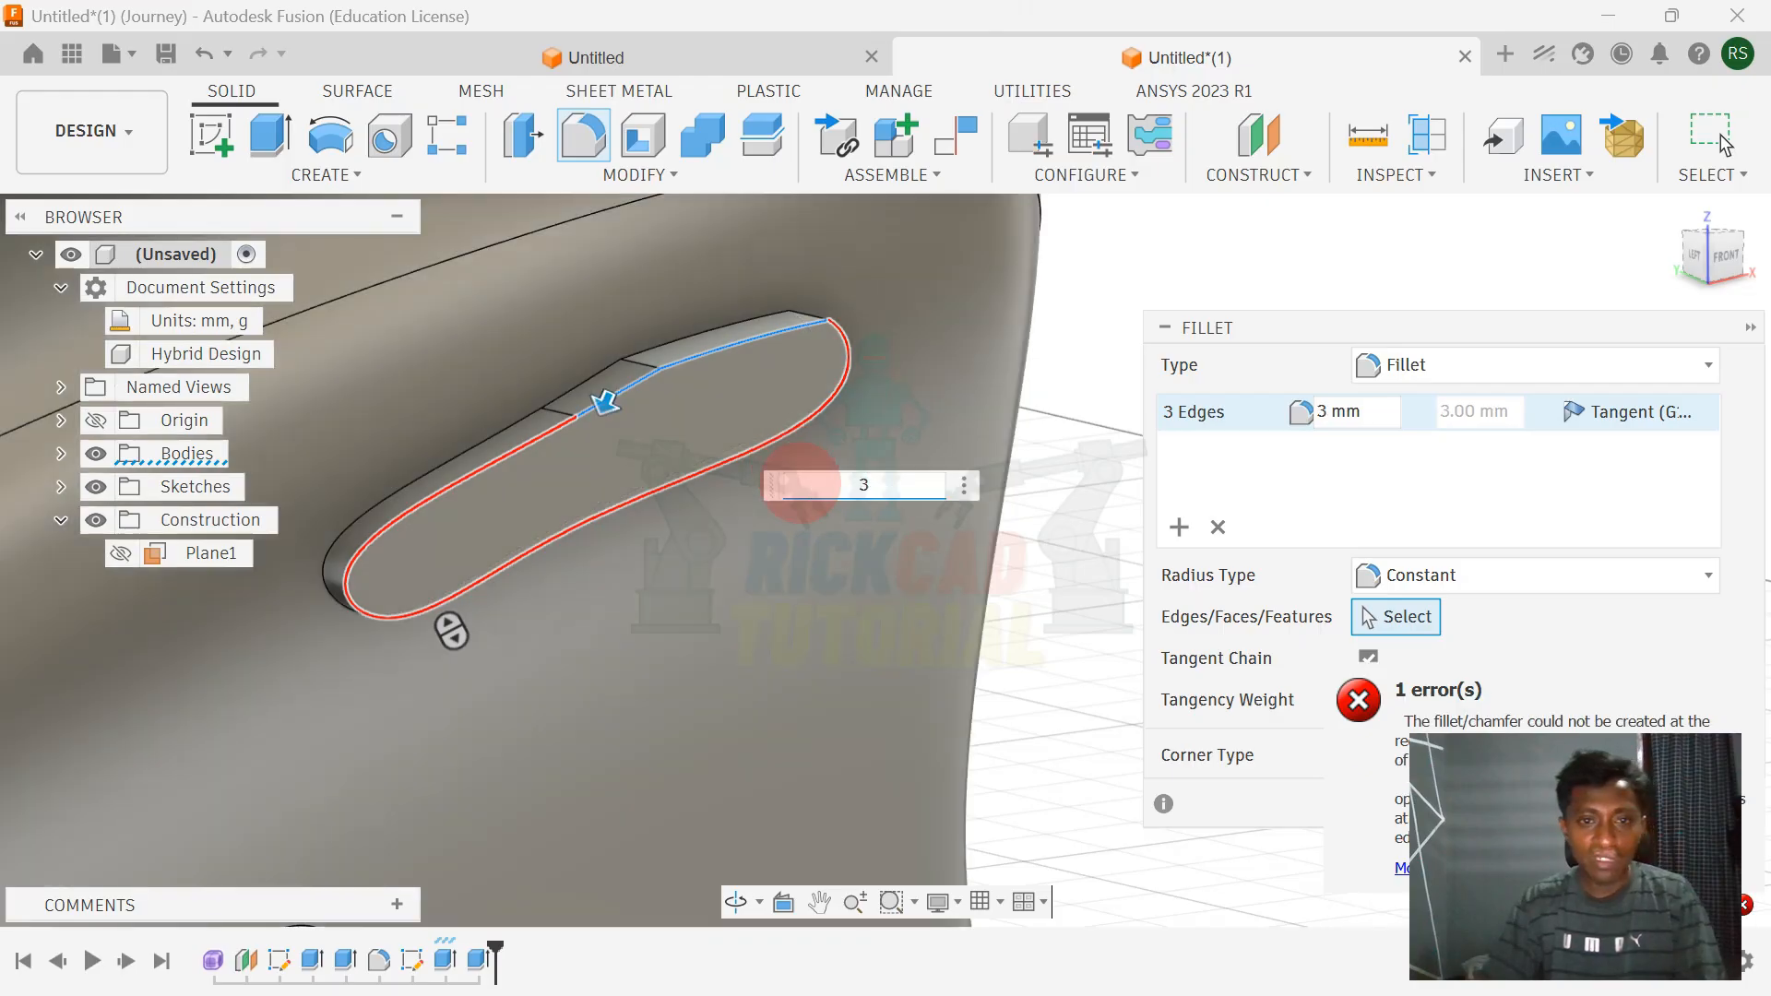
key(Return)
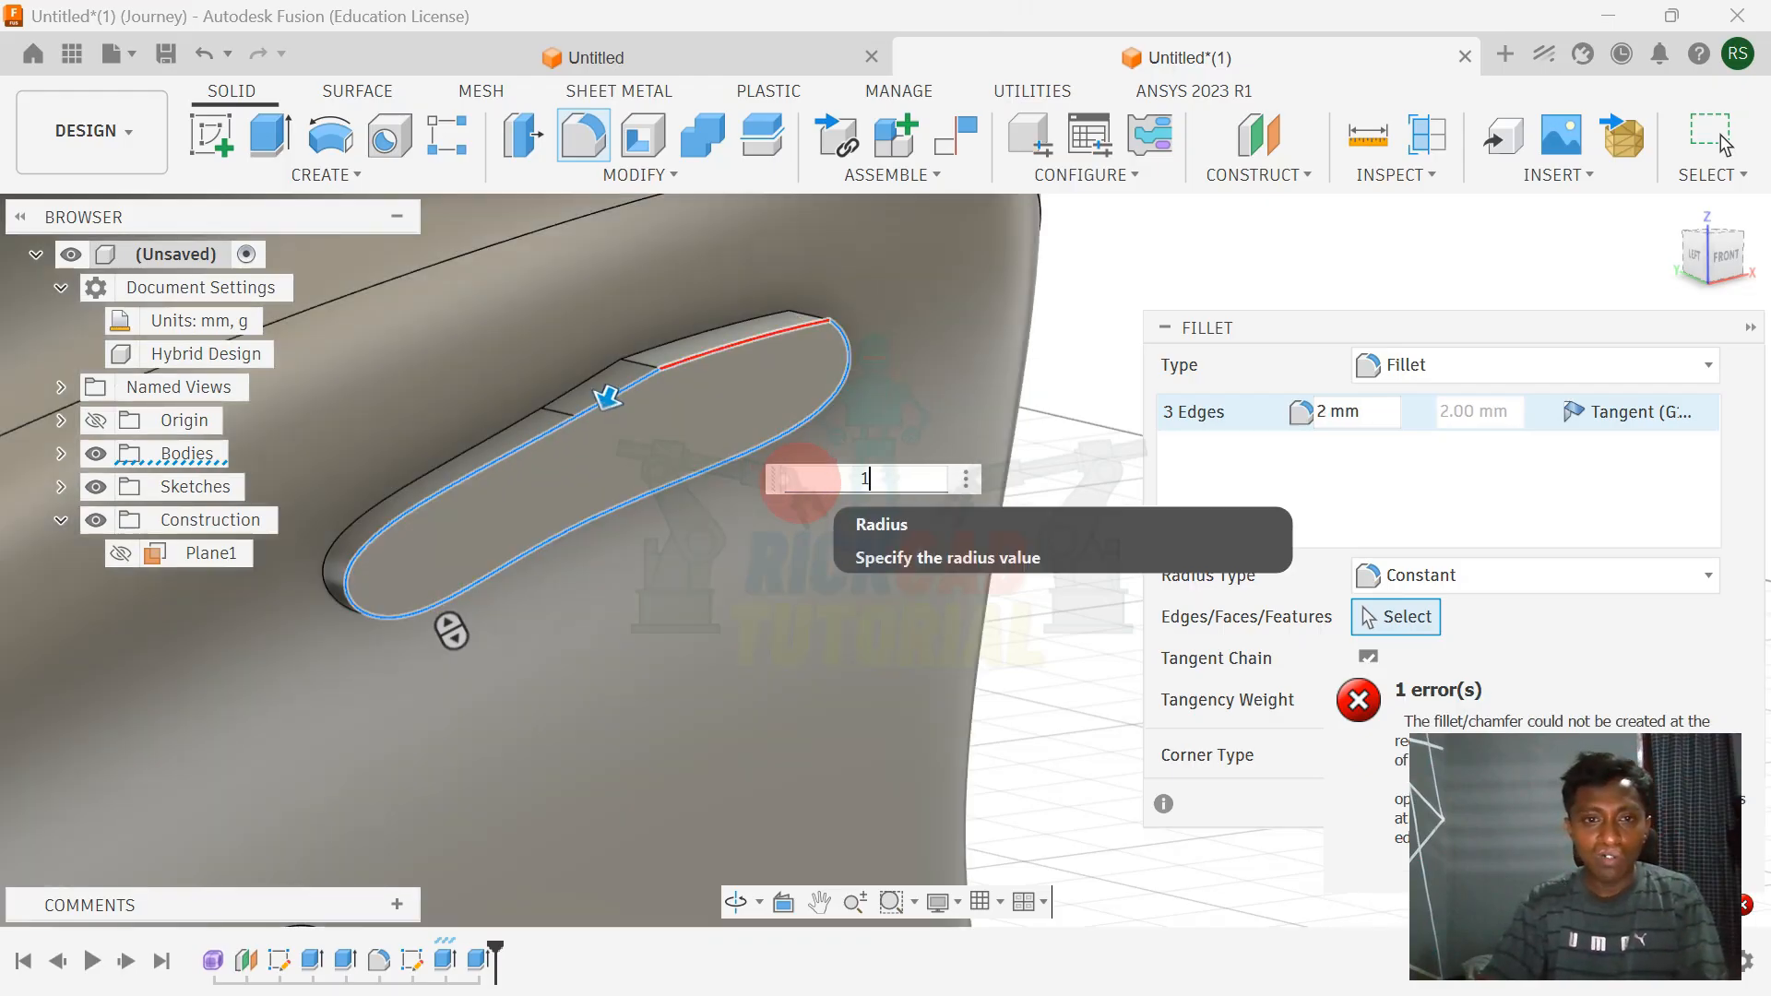
- Try a 1.5 mm radius on the button face's edges, and apply the fillet at 1 mm
text(1)
key(Return)
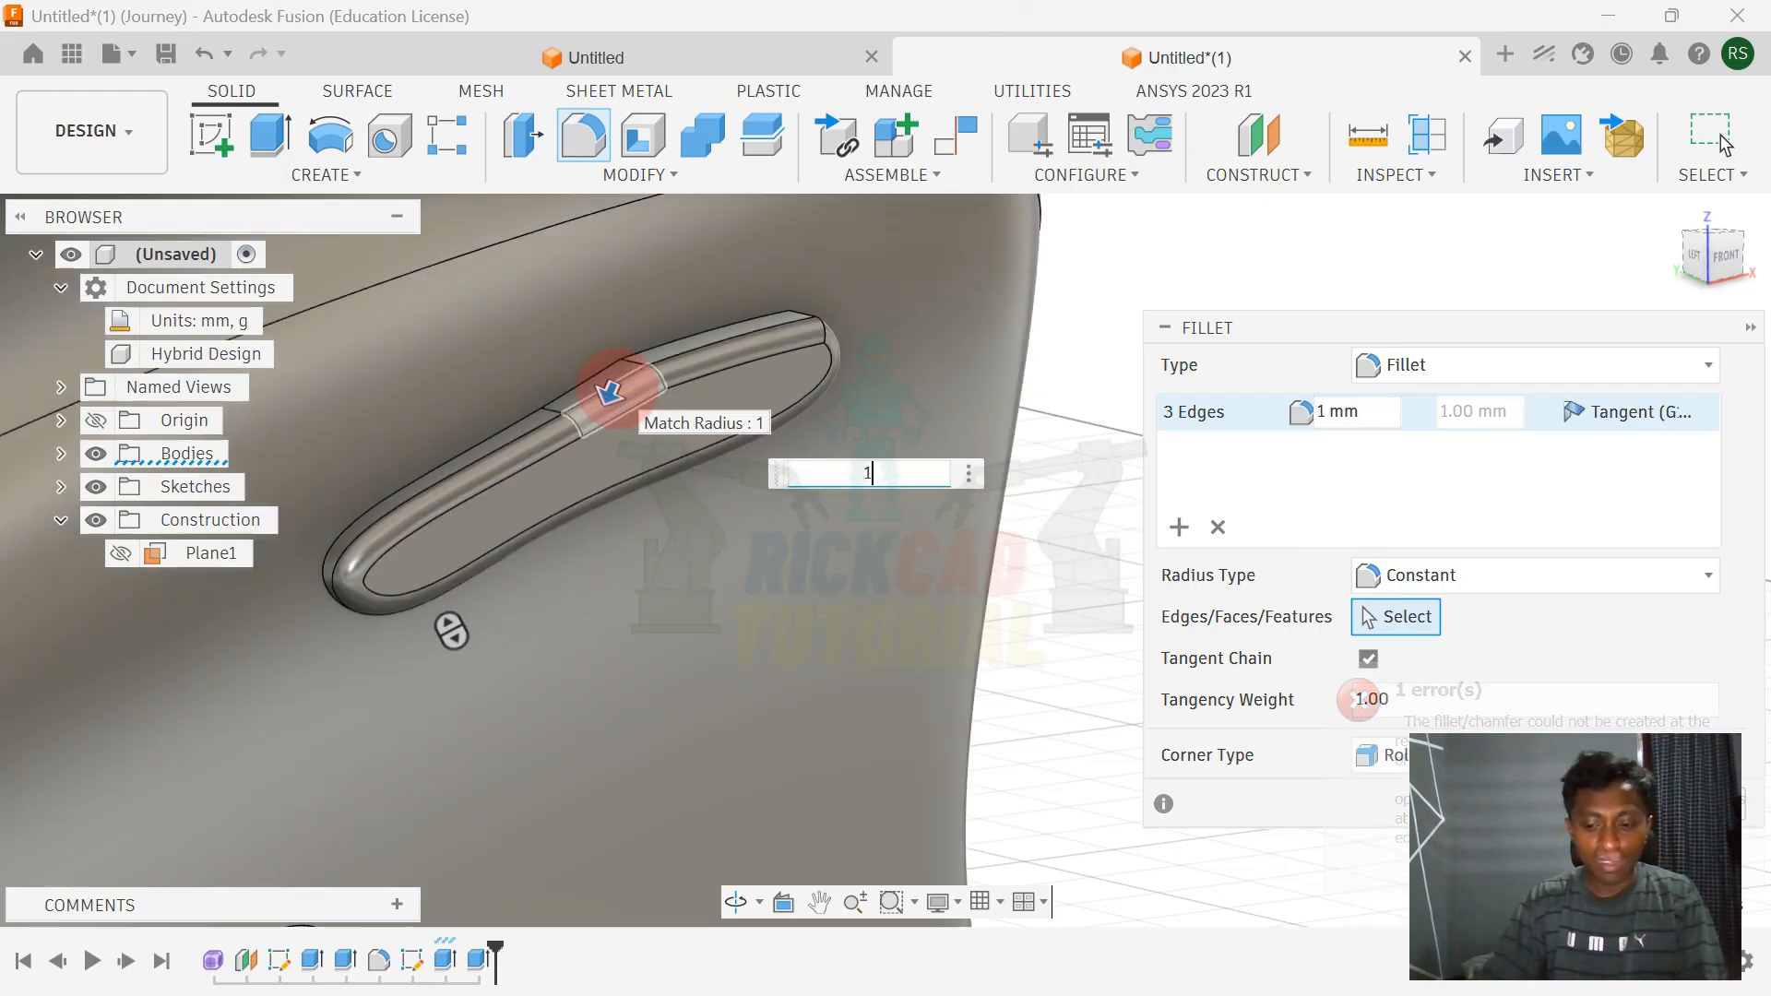
text(.5)
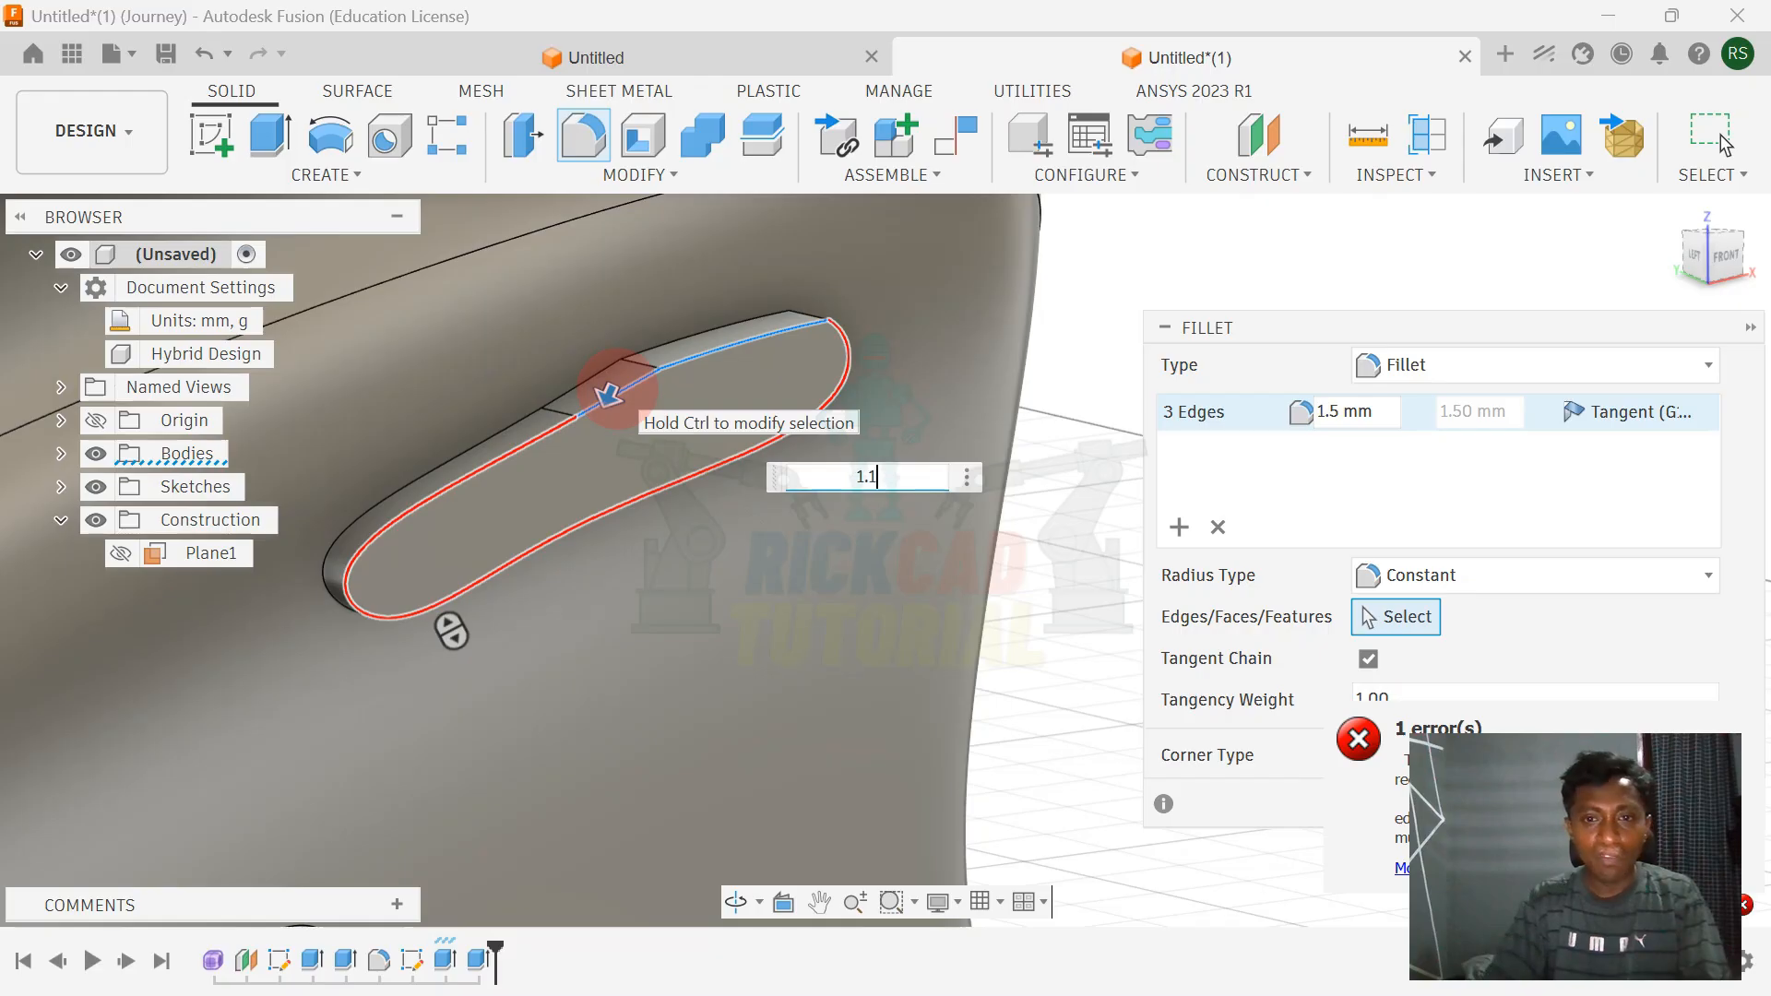
key(Return)
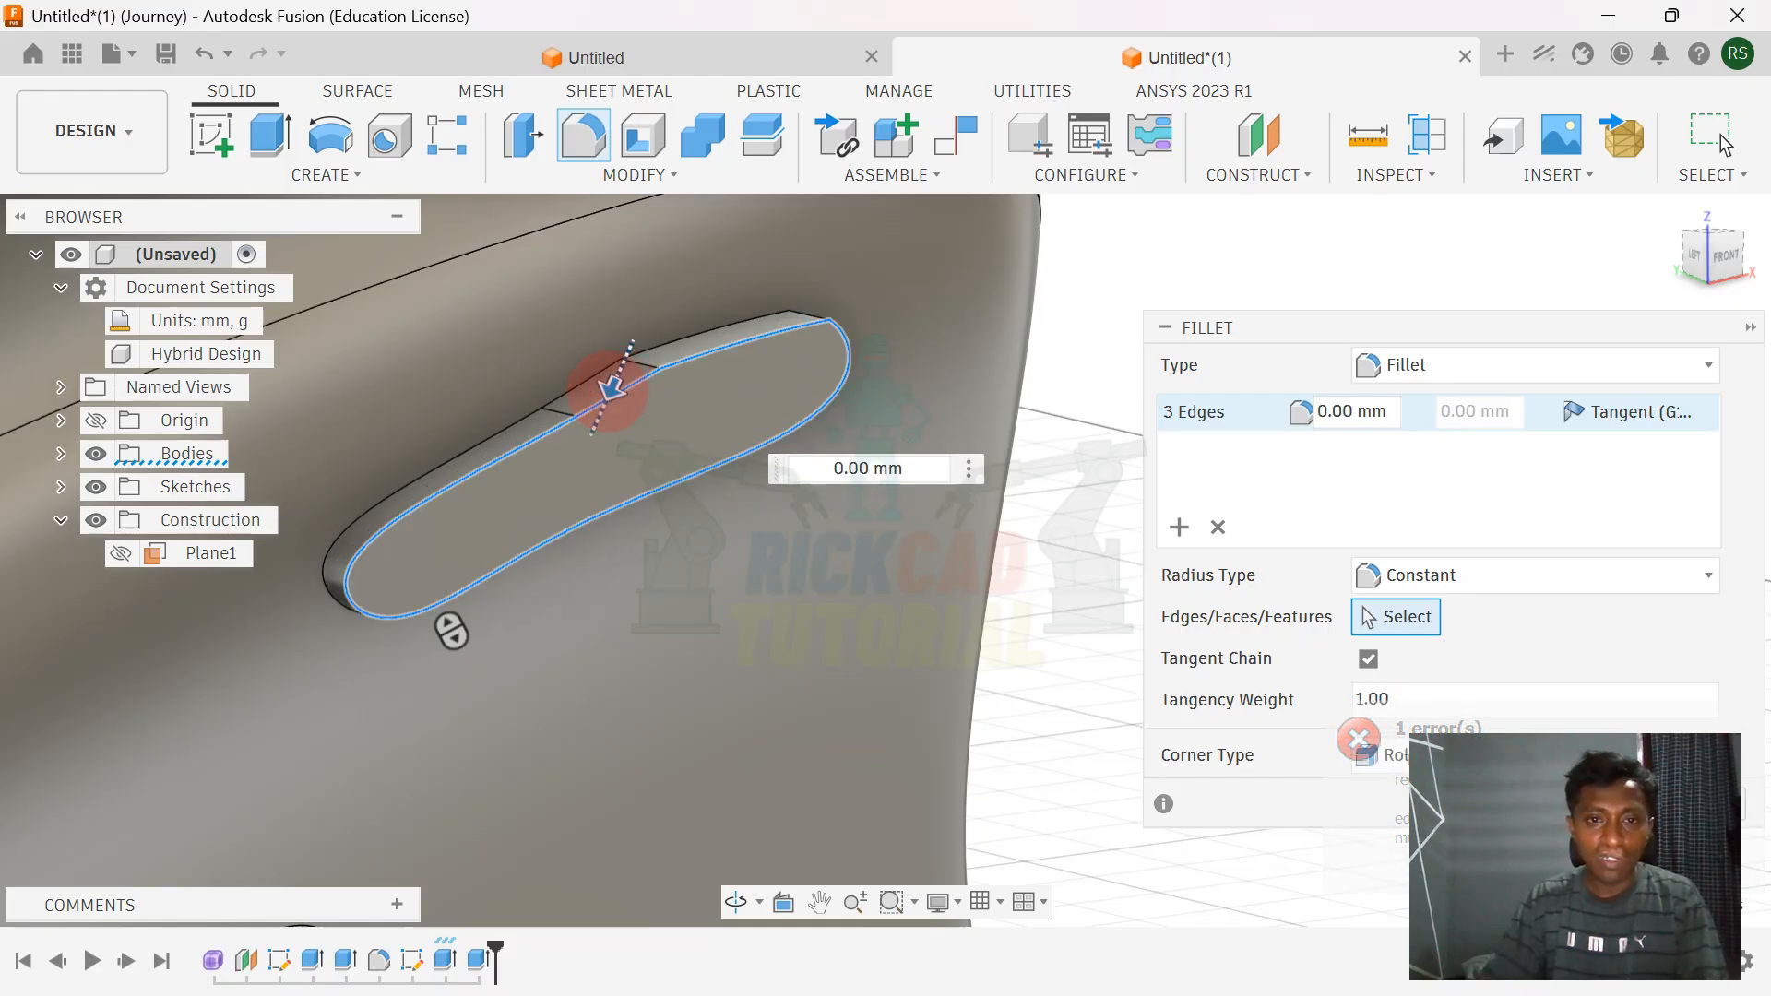
drag(607, 391, 605, 400)
text(1)
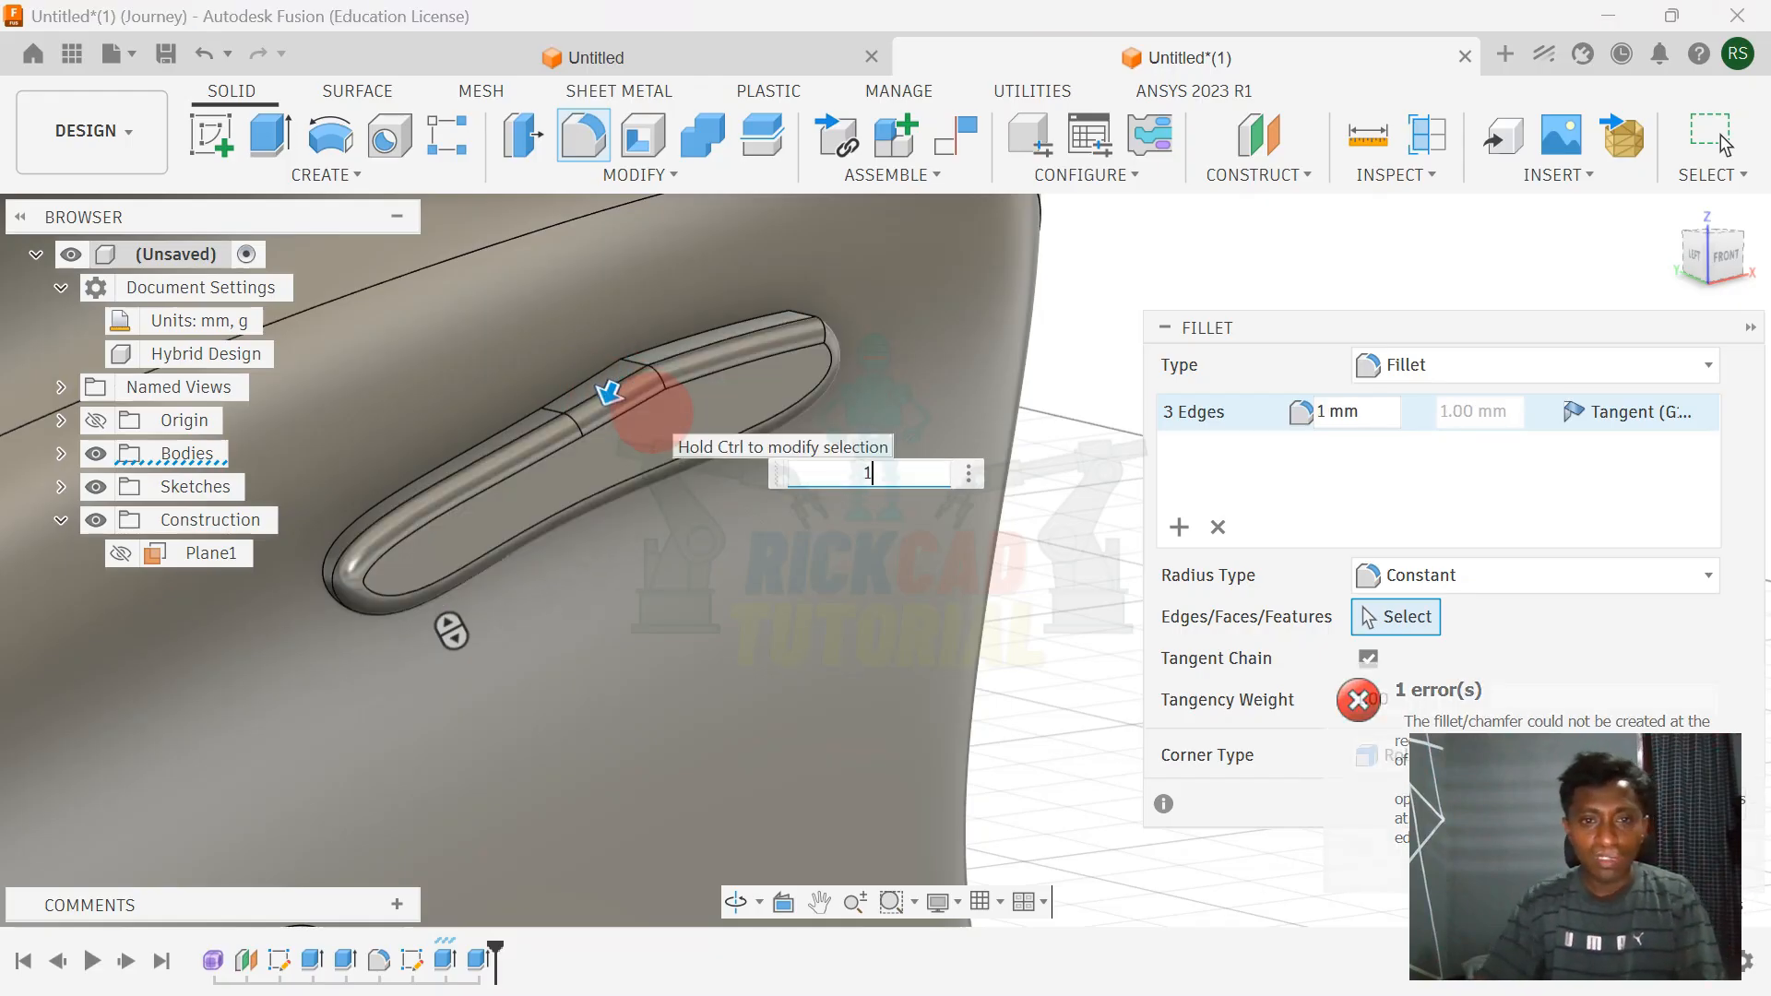
drag(1531, 326, 1497, 187)
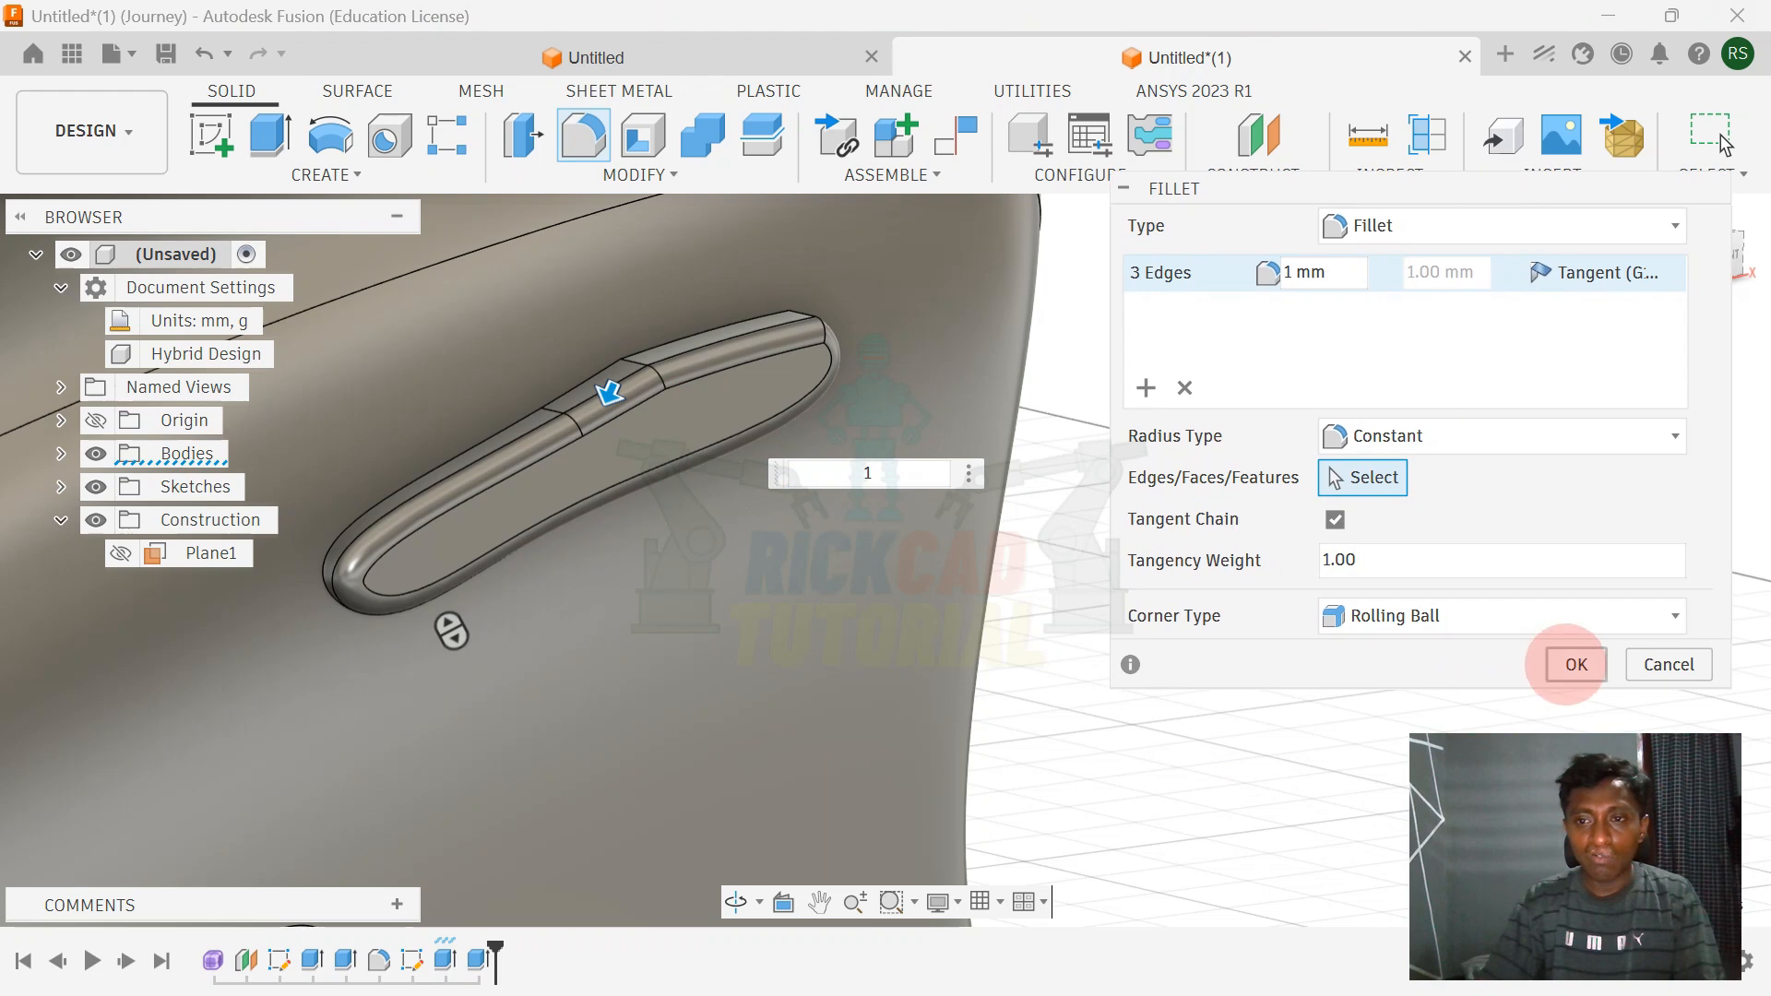
click(1567, 664)
- Start a new sketch on the flat front face of the filleted side button
scroll(1165, 543, down, 4)
shift+middle_drag(1174, 550, 715, 535)
click(1666, 206)
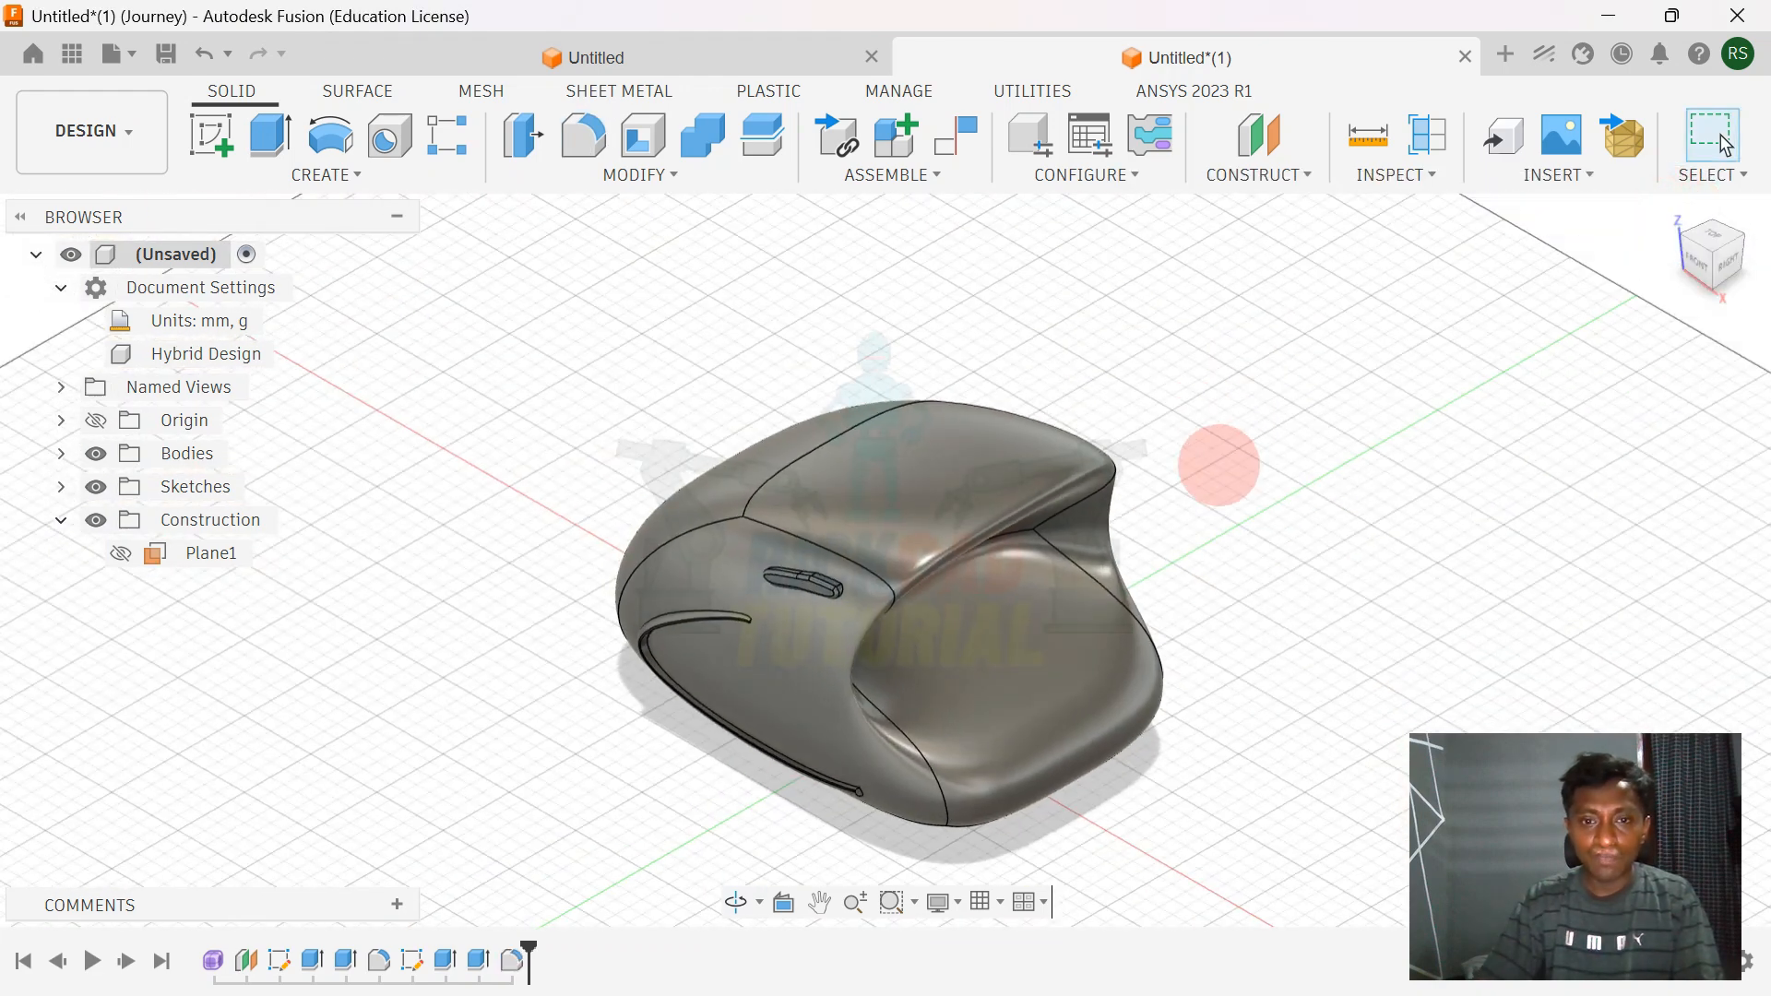
shift+middle_drag(1218, 464, 941, 538)
scroll(932, 549, up, 6)
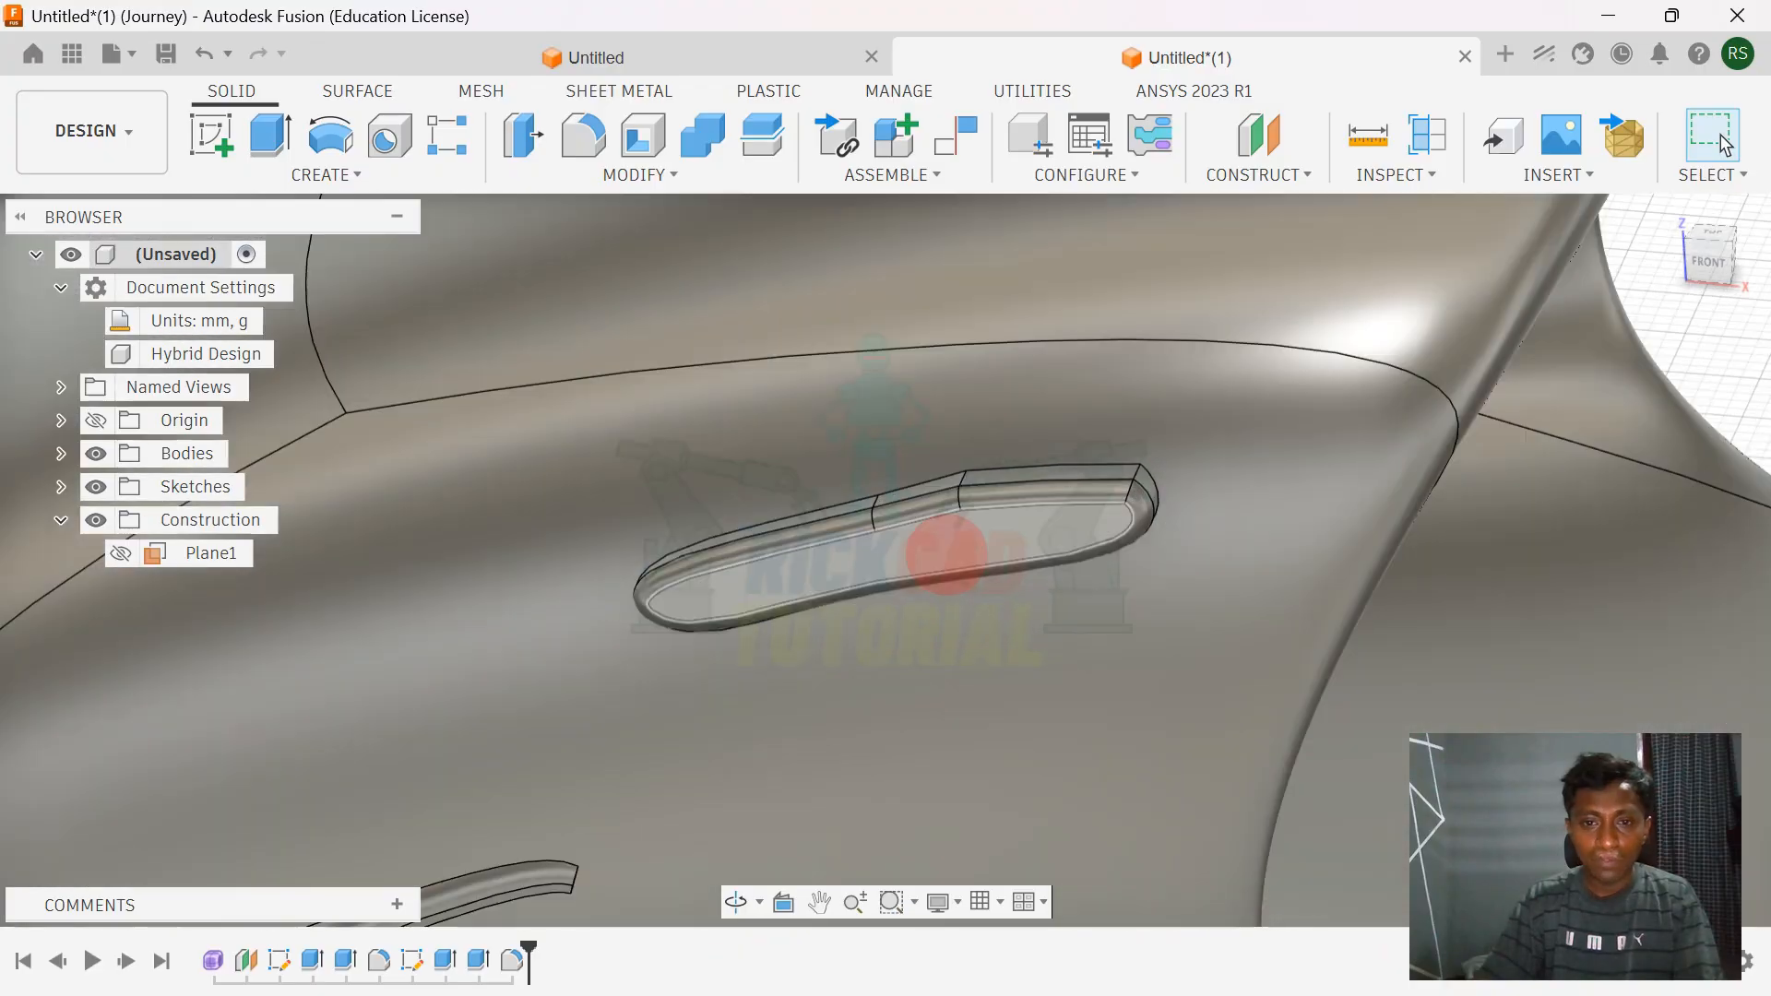
click(947, 553)
key(shift+s)
- Draw a dividing line at 65° from the middle corner of the button face's upper edge to its lower edge, and finish the sketch
middle_drag(996, 280, 937, 645)
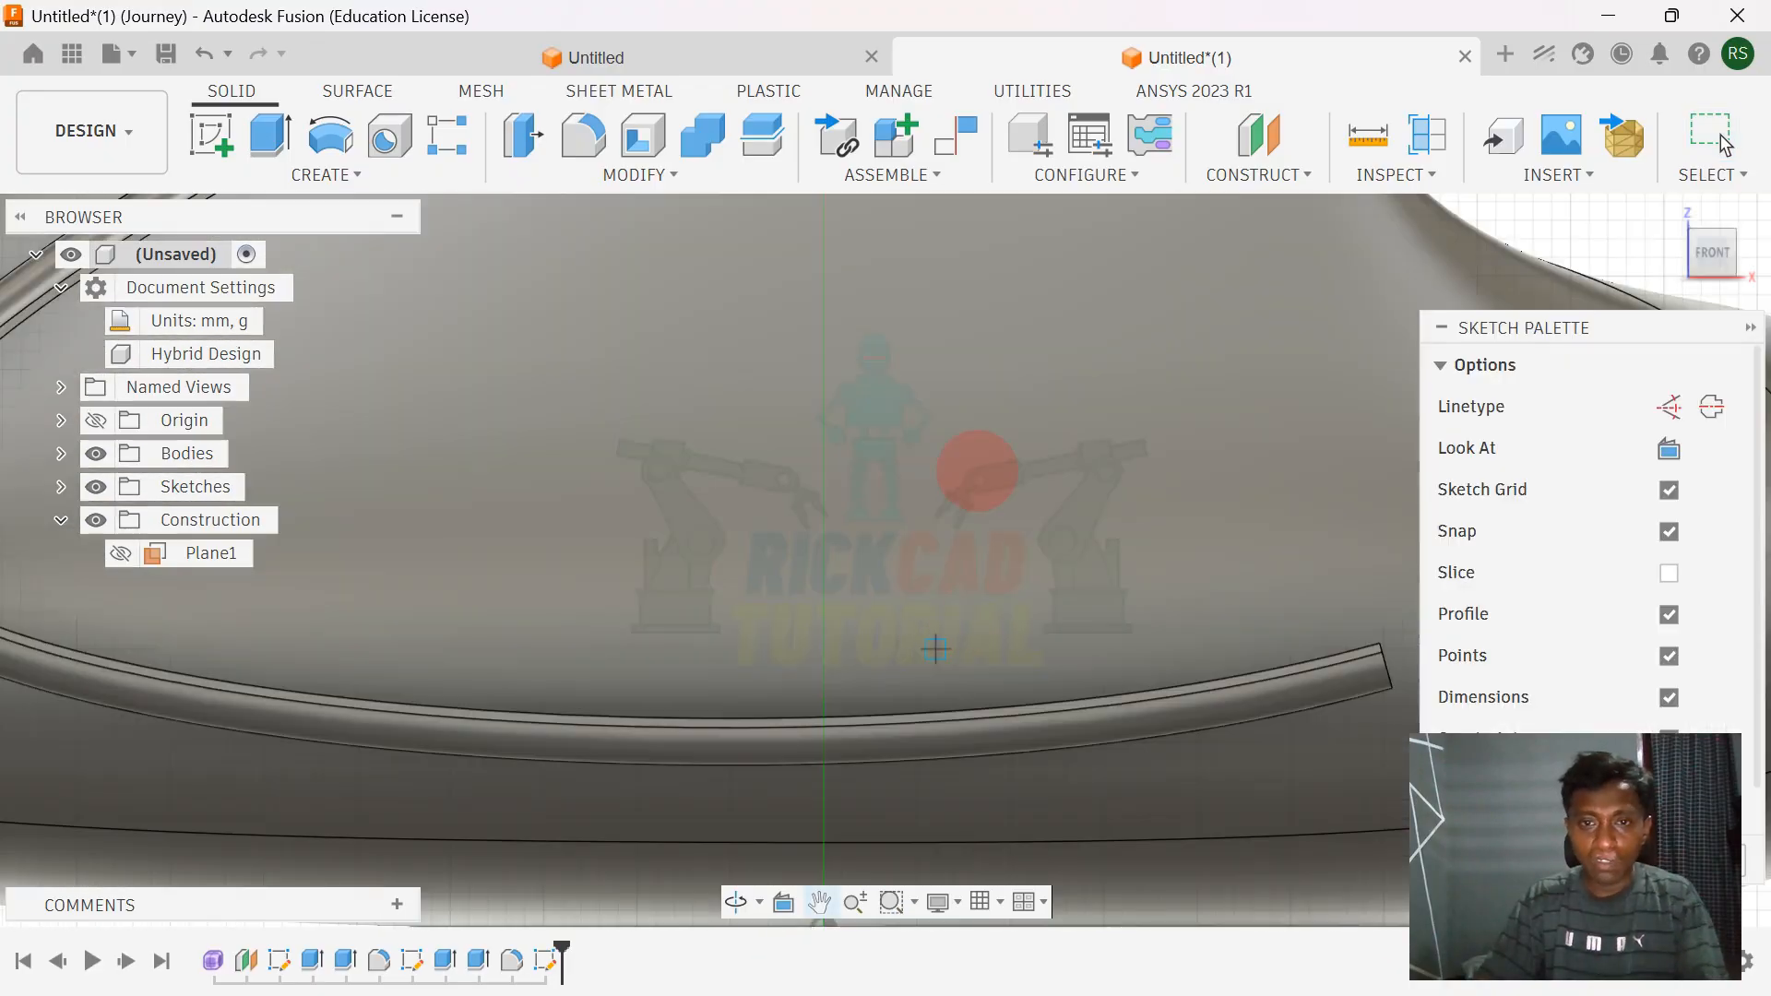
middle_drag(977, 416, 922, 656)
middle_drag(901, 423, 1079, 721)
scroll(1048, 312, up, 4)
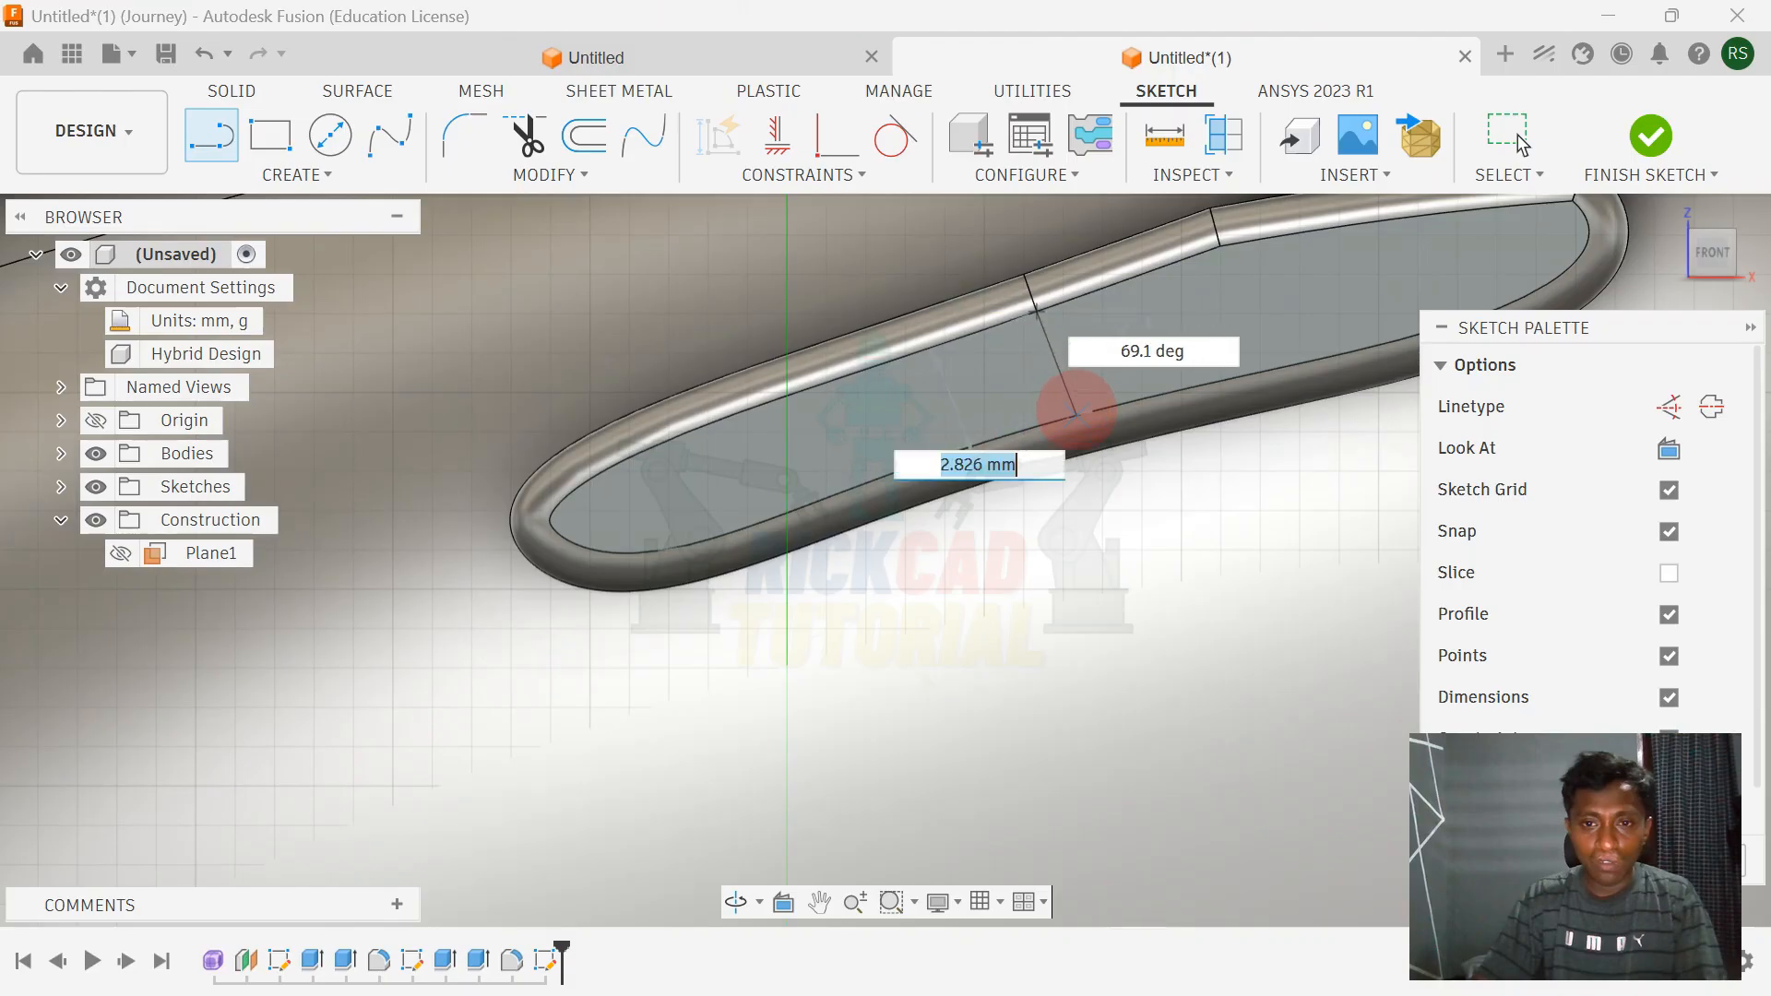
scroll(1077, 415, up, 3)
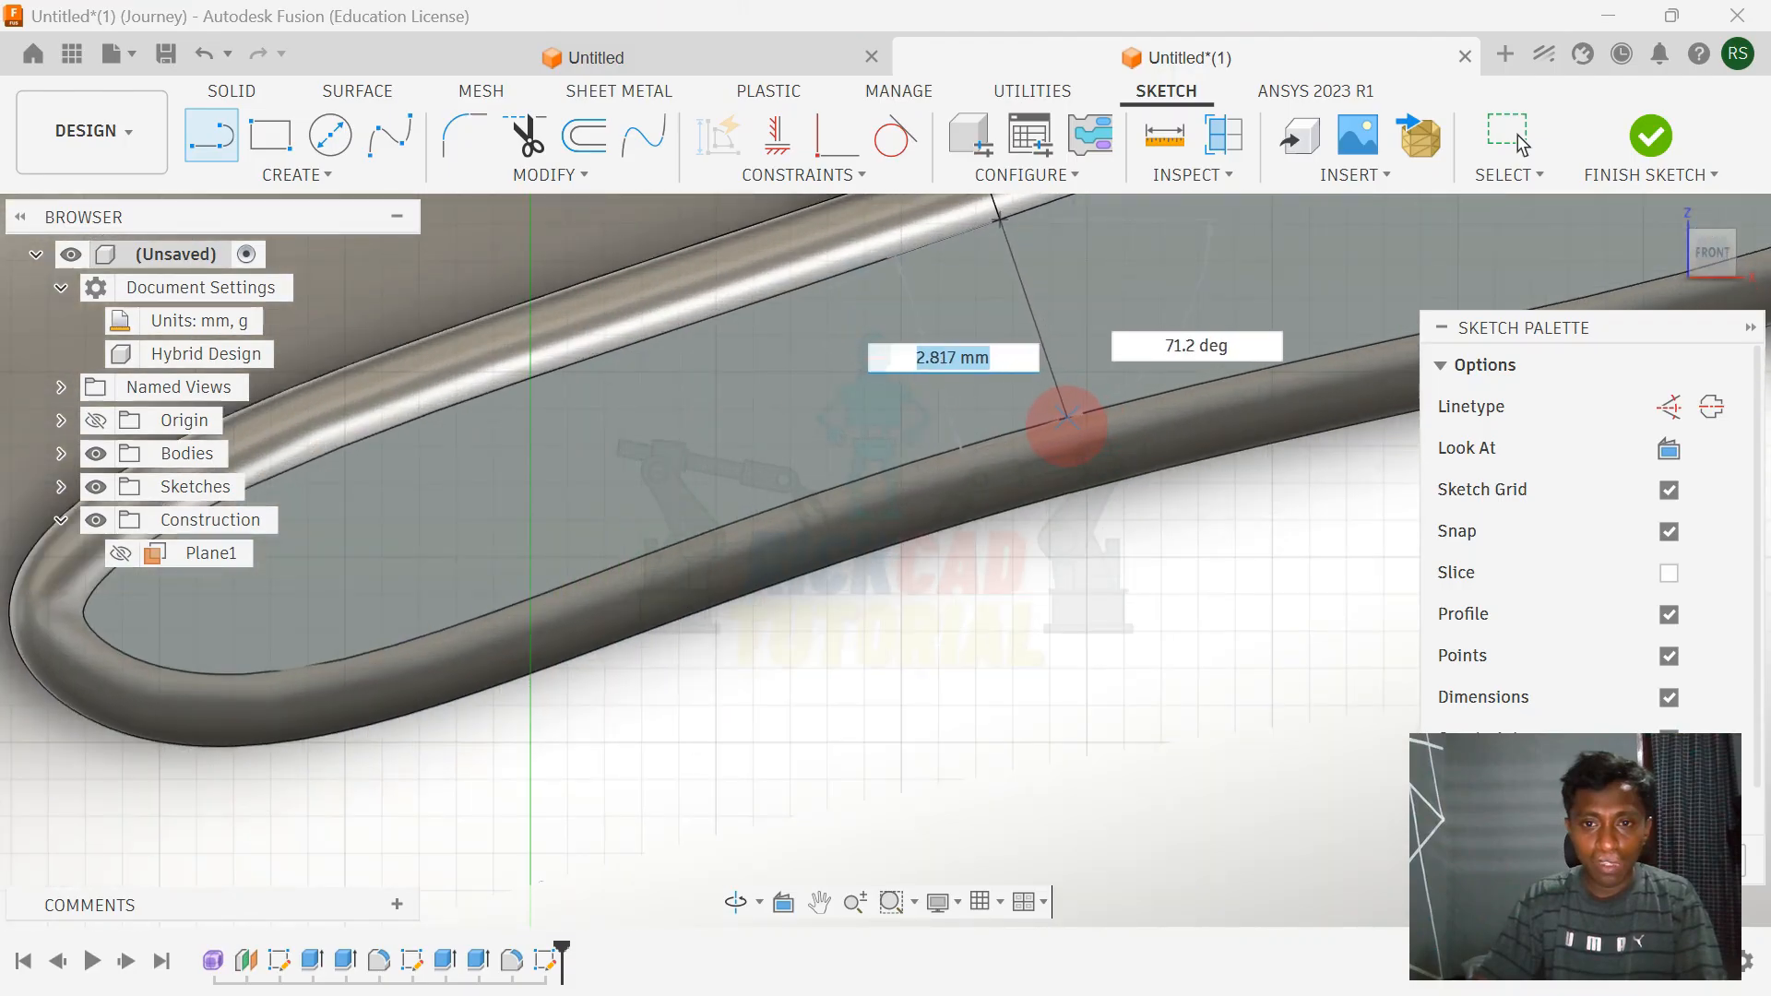
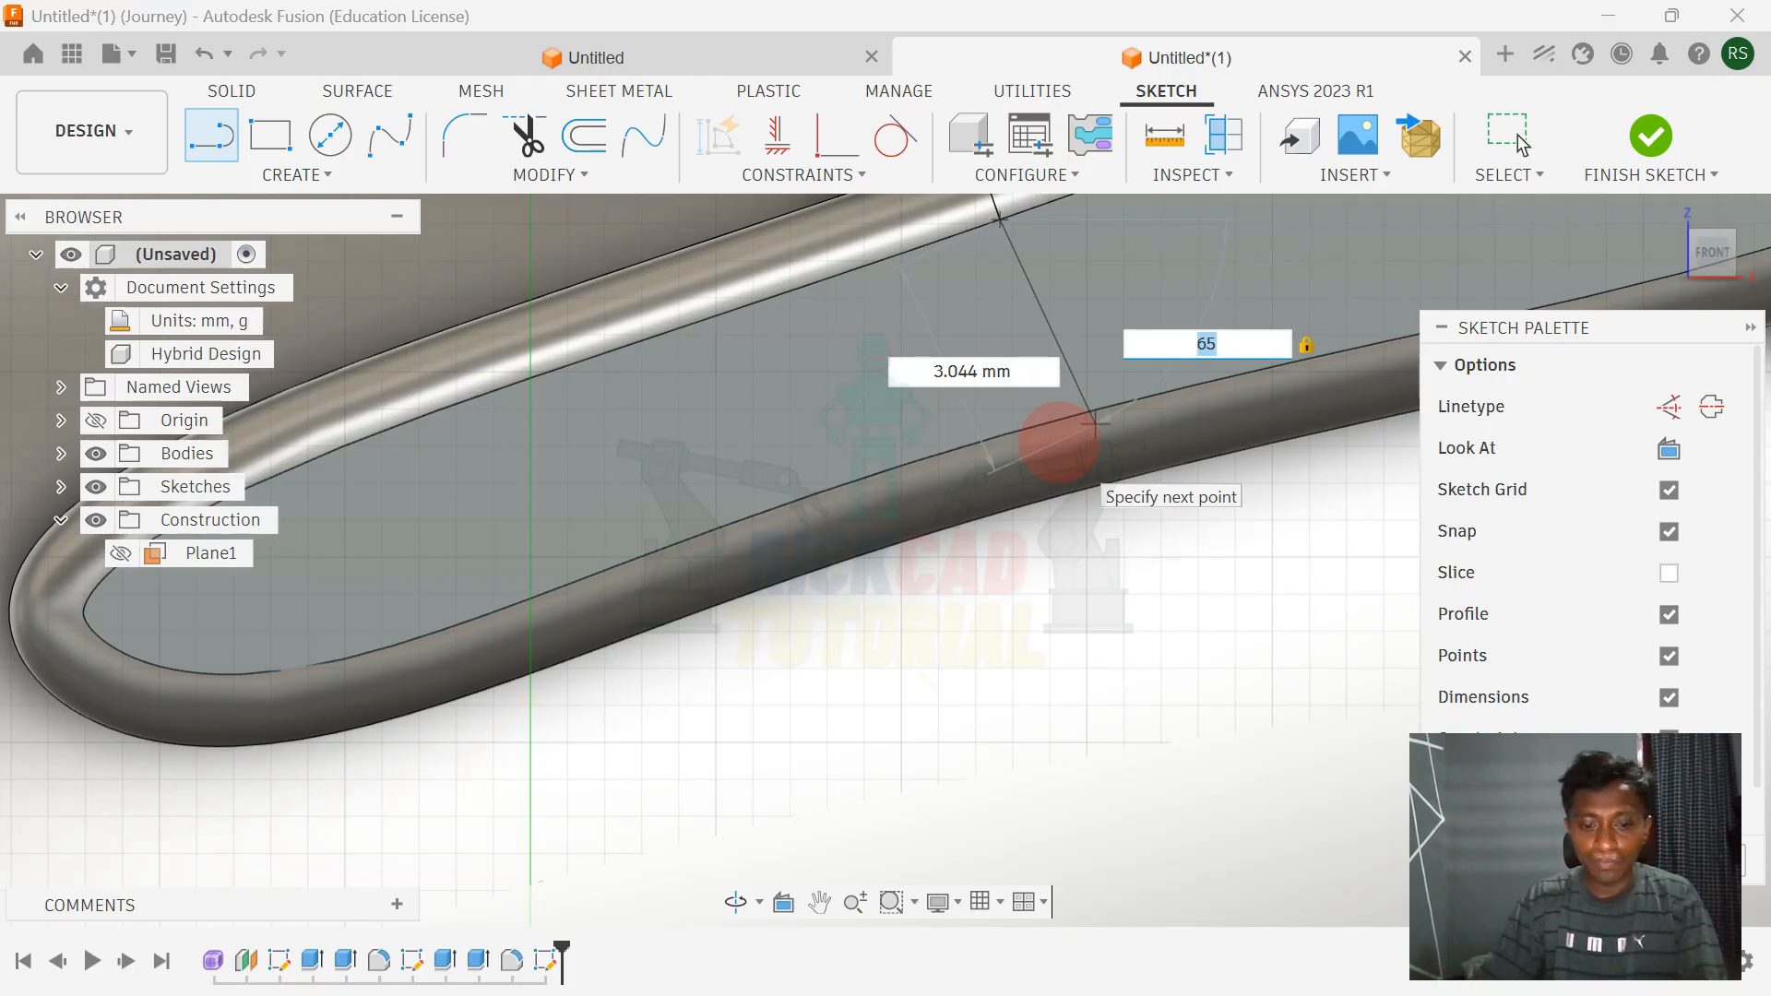
key(Return)
scroll(1079, 394, down, 3)
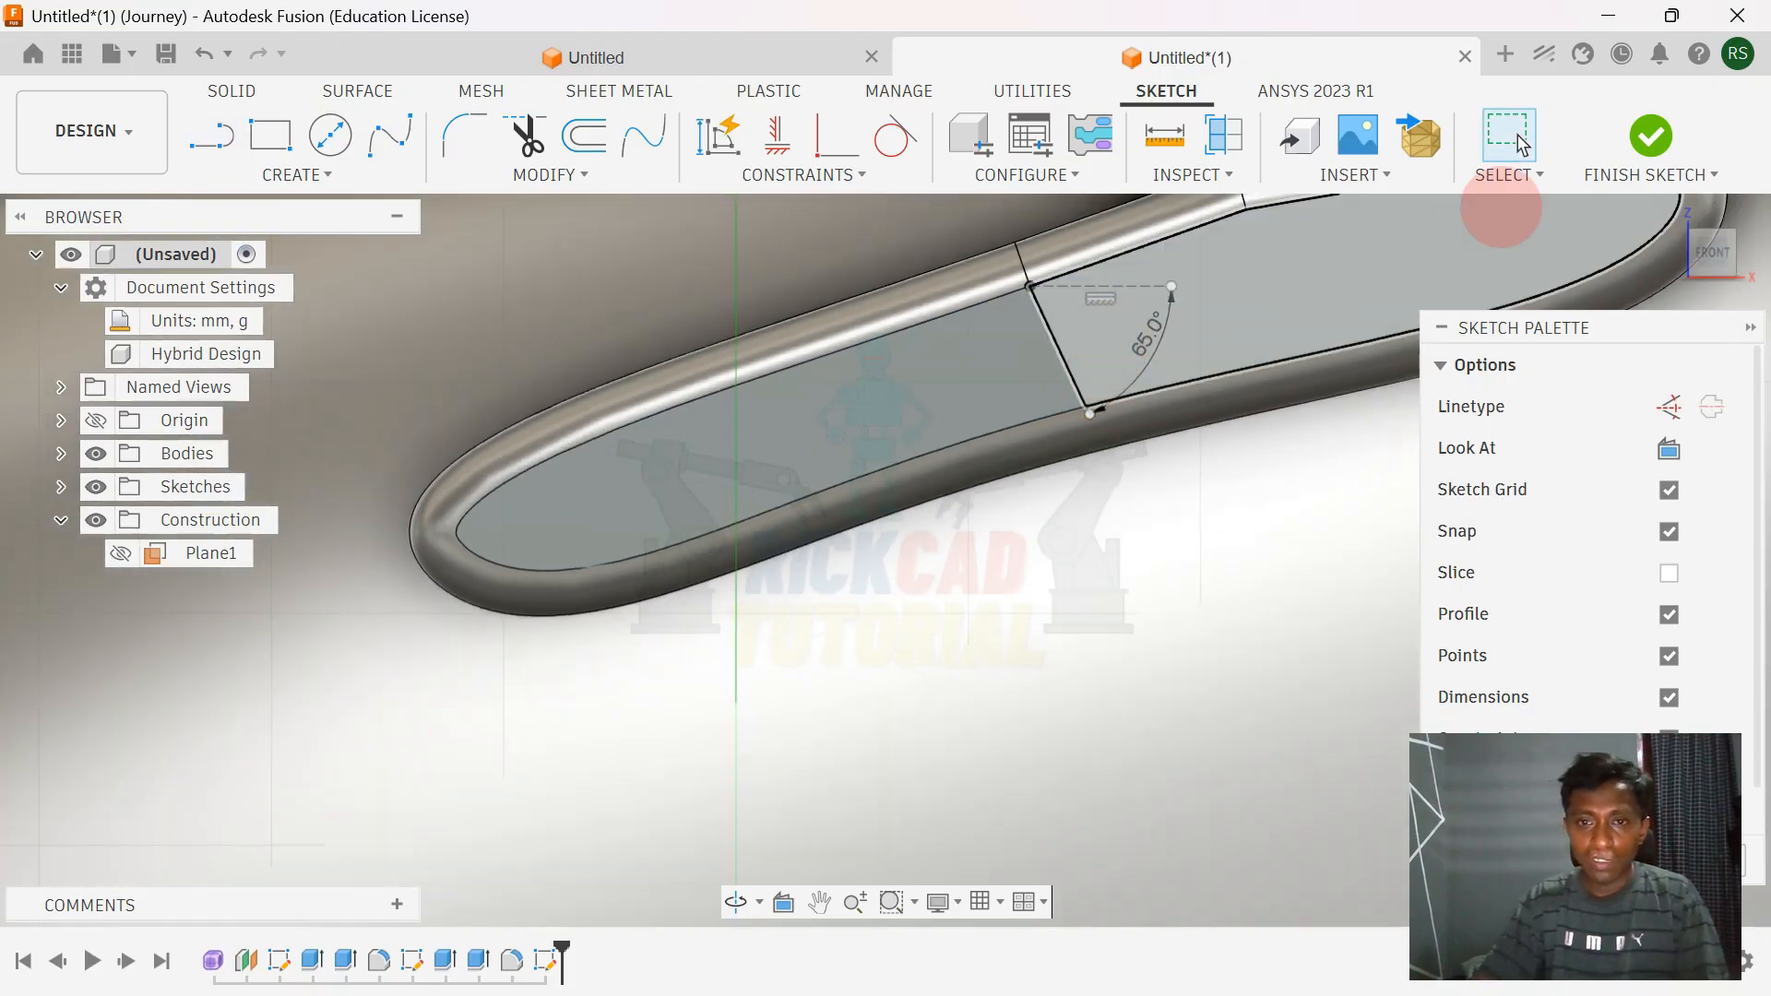
click(1652, 135)
mouse_move(1170, 324)
shift+middle_down()
mouse_move(1012, 393)
mouse_move(1657, 253)
shift+middle_up()
click(1671, 210)
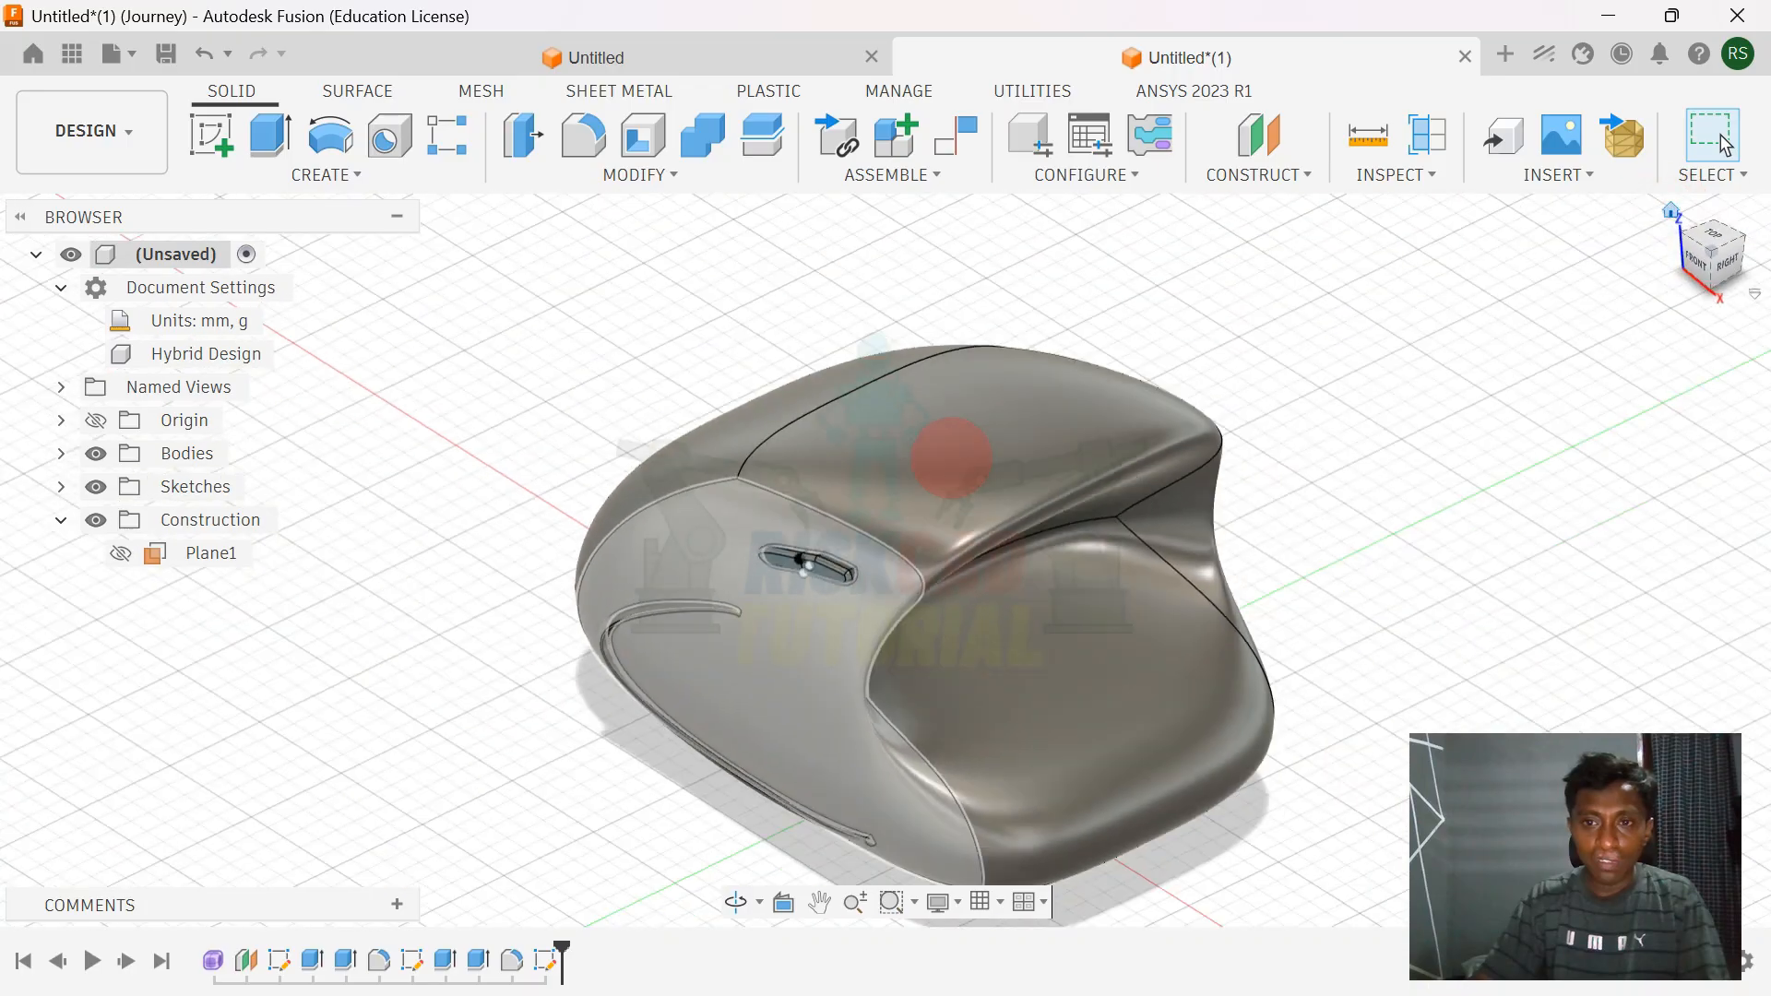
- Extrude the upper section of the divided button face outward by 0.1 mm as a join
scroll(811, 605, up, 6)
scroll(885, 637, up, 8)
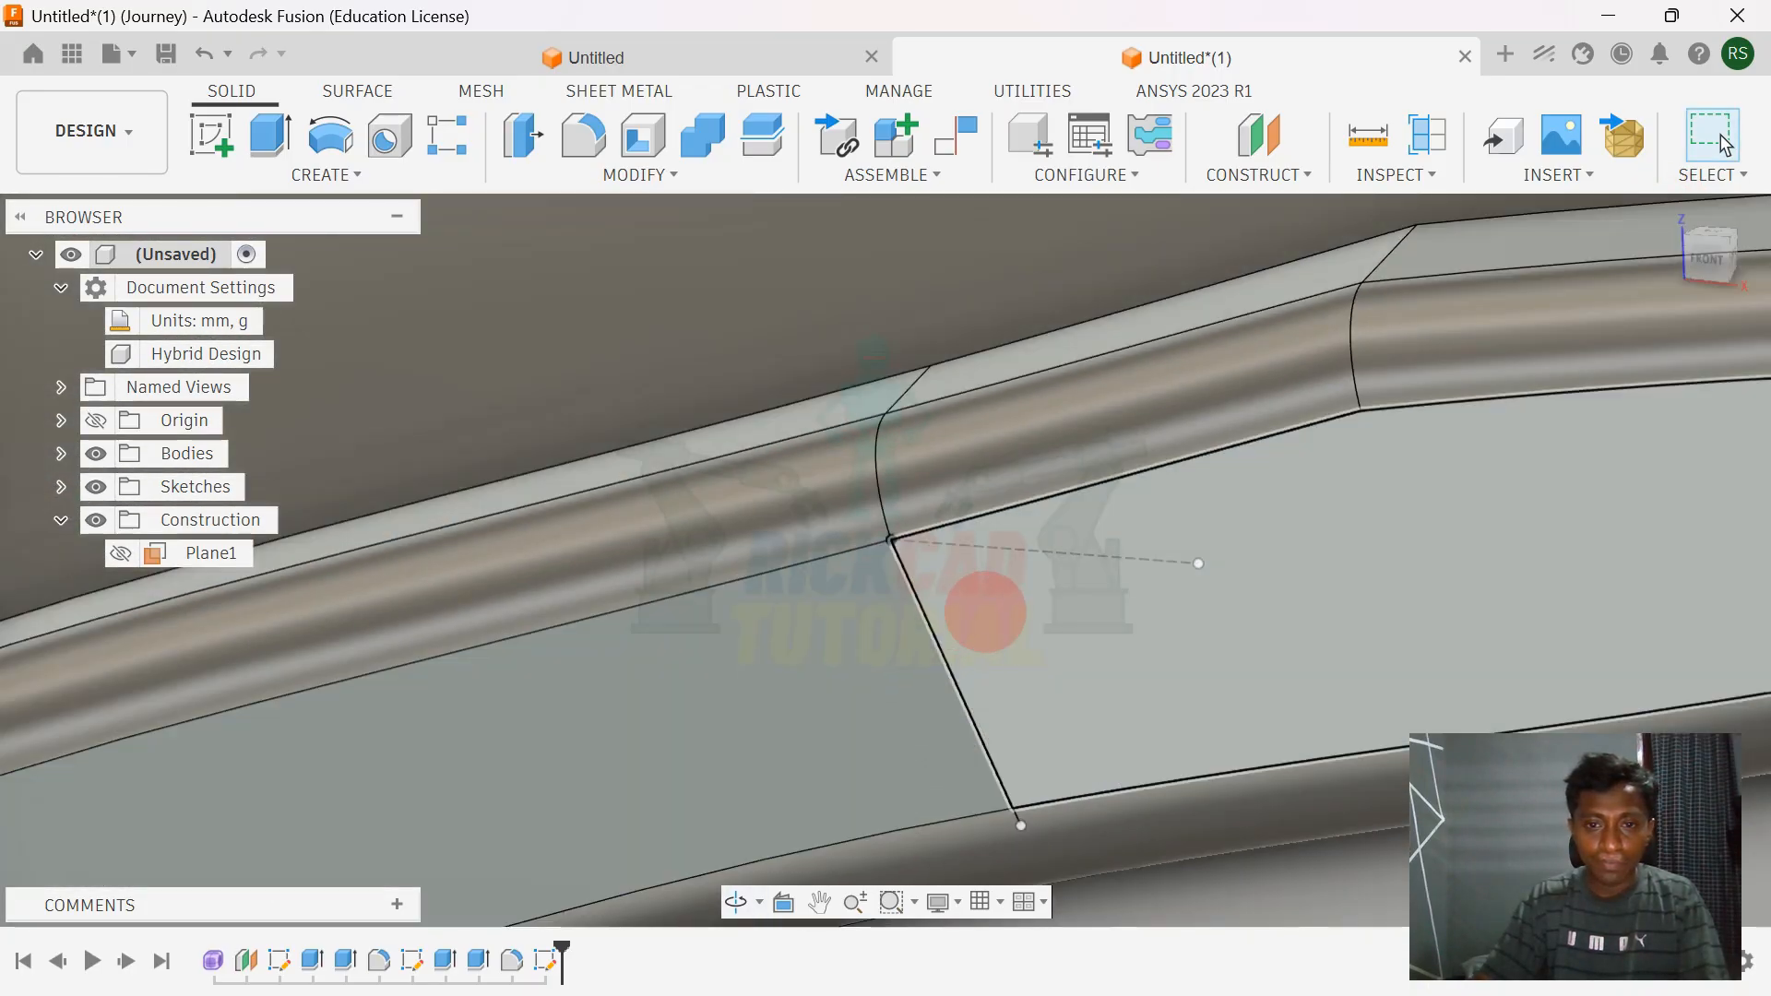
click(986, 612)
text(e)
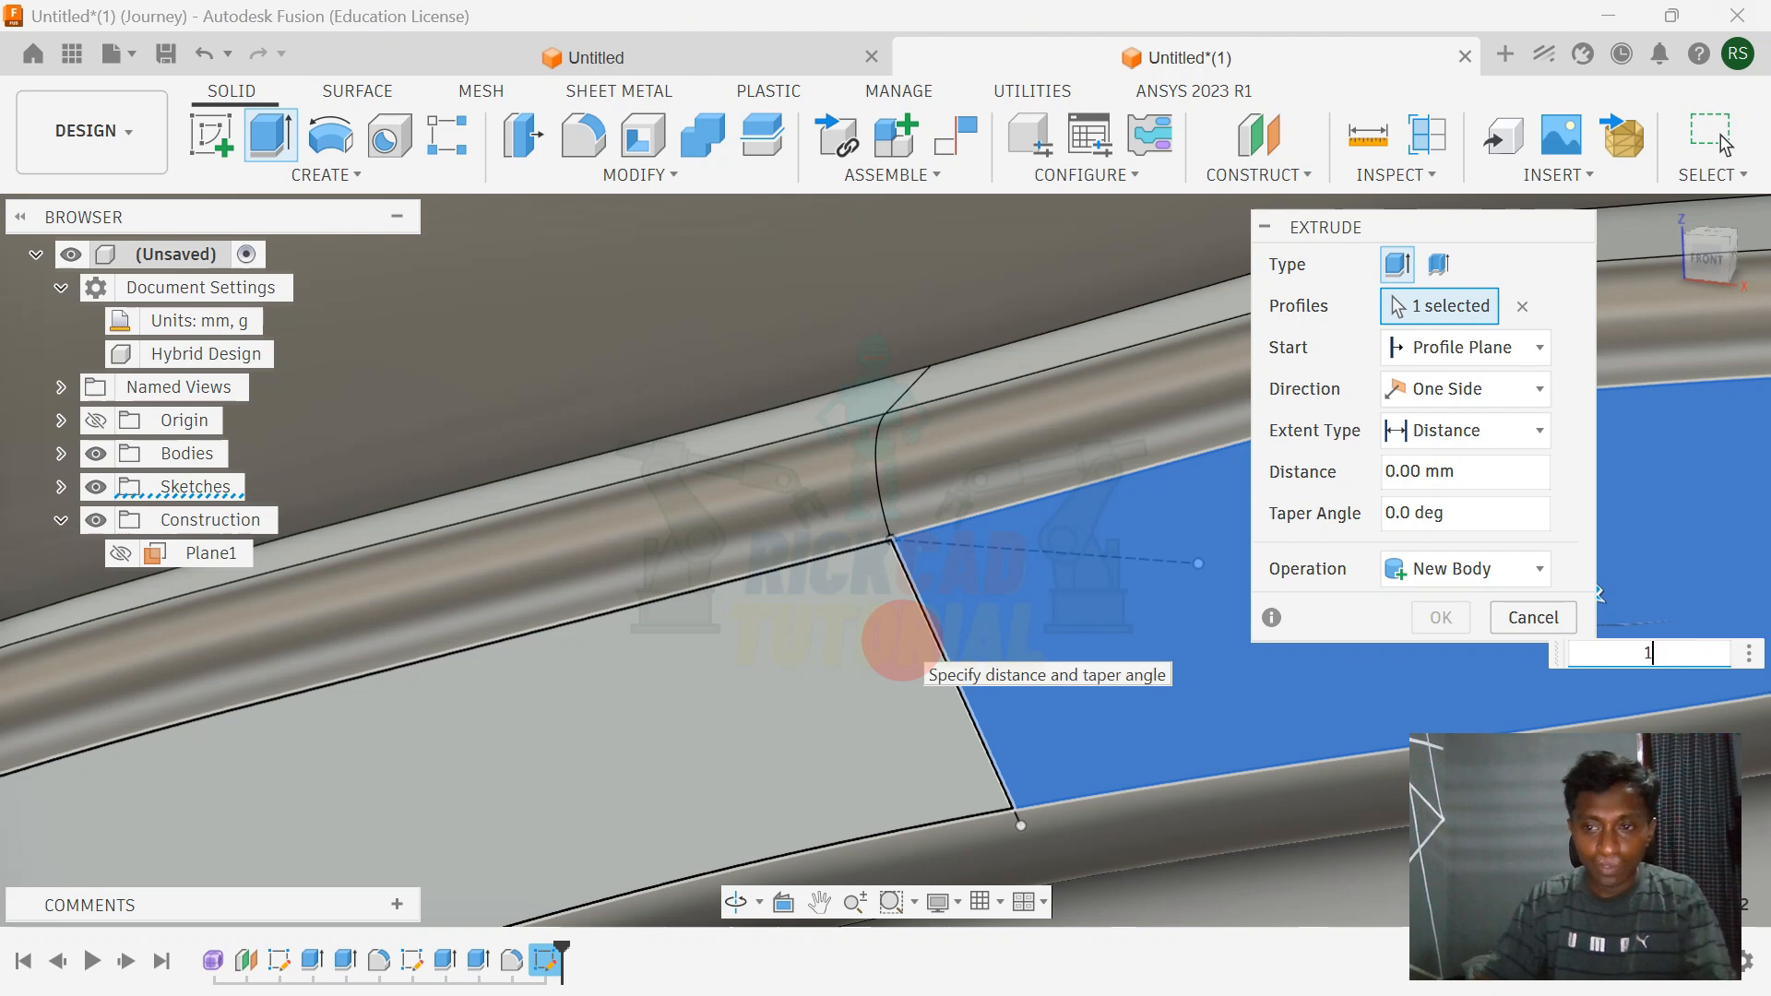
text(1)
scroll(894, 646, down, 3)
shift+middle_drag(894, 661, 1019, 654)
text(0)
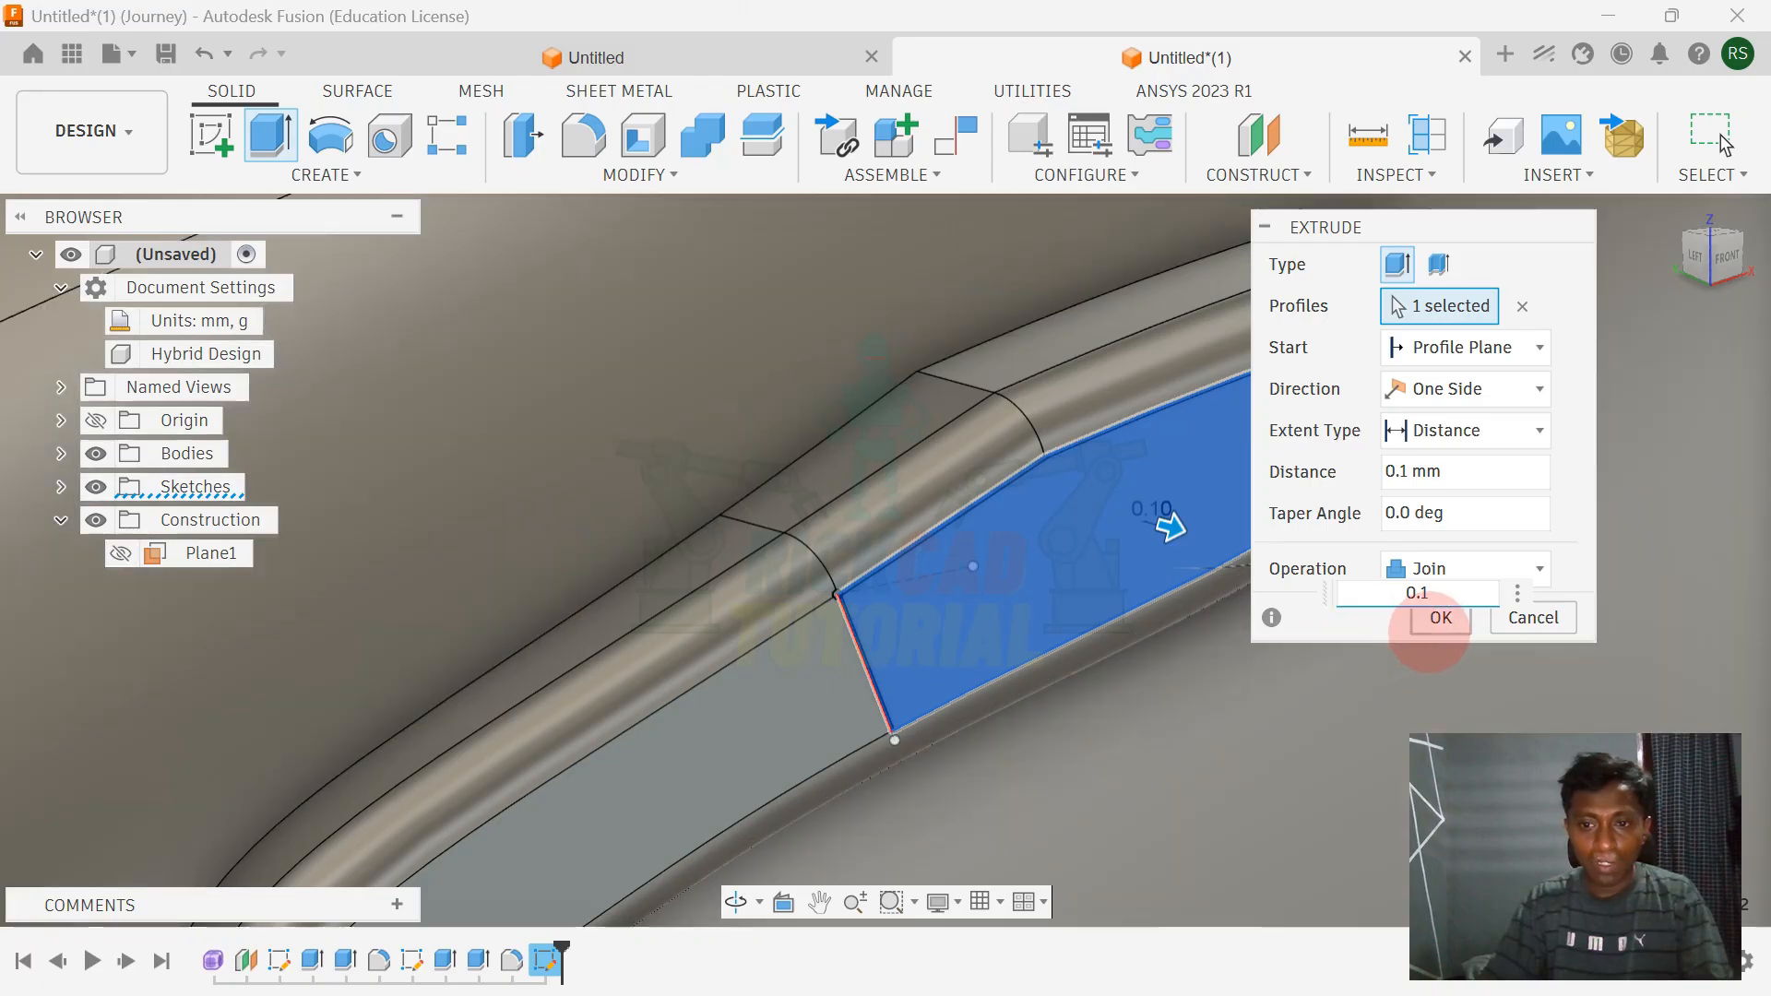
click(1435, 621)
shift+middle_drag(831, 705, 790, 729)
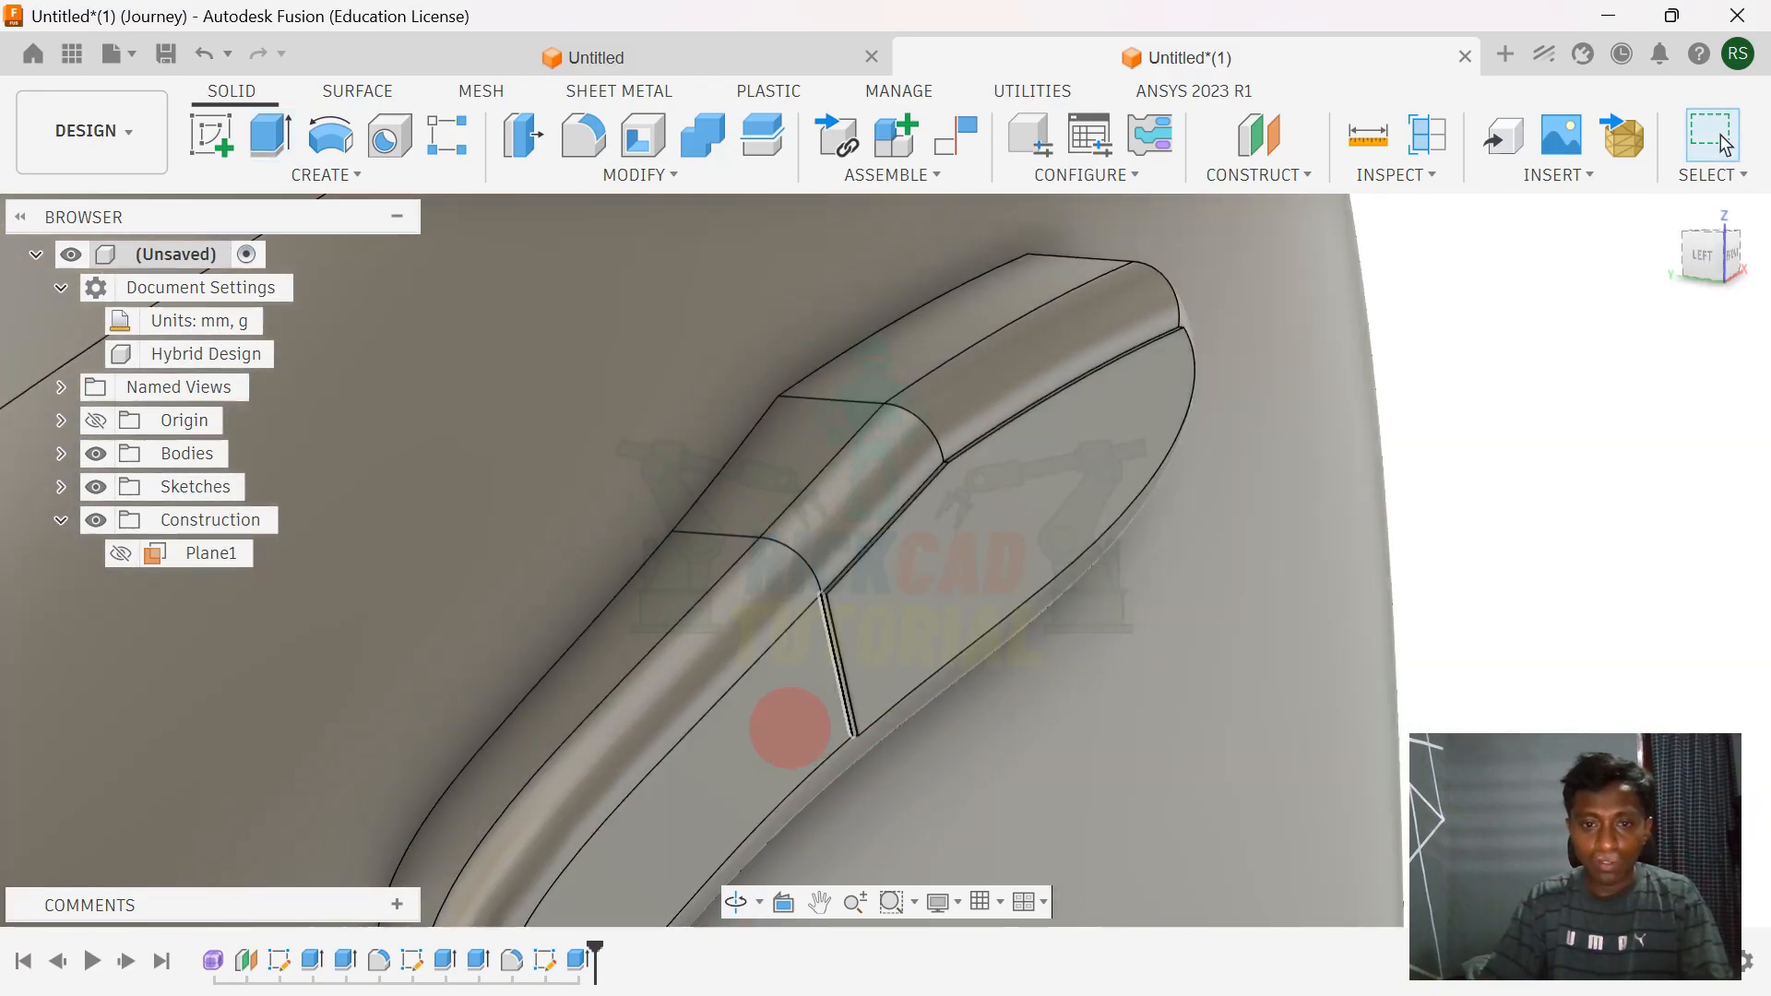
- Extrude the lower section of the divided button face outward by 0.12 mm as a join
click(790, 729)
text(e)
text(0.)
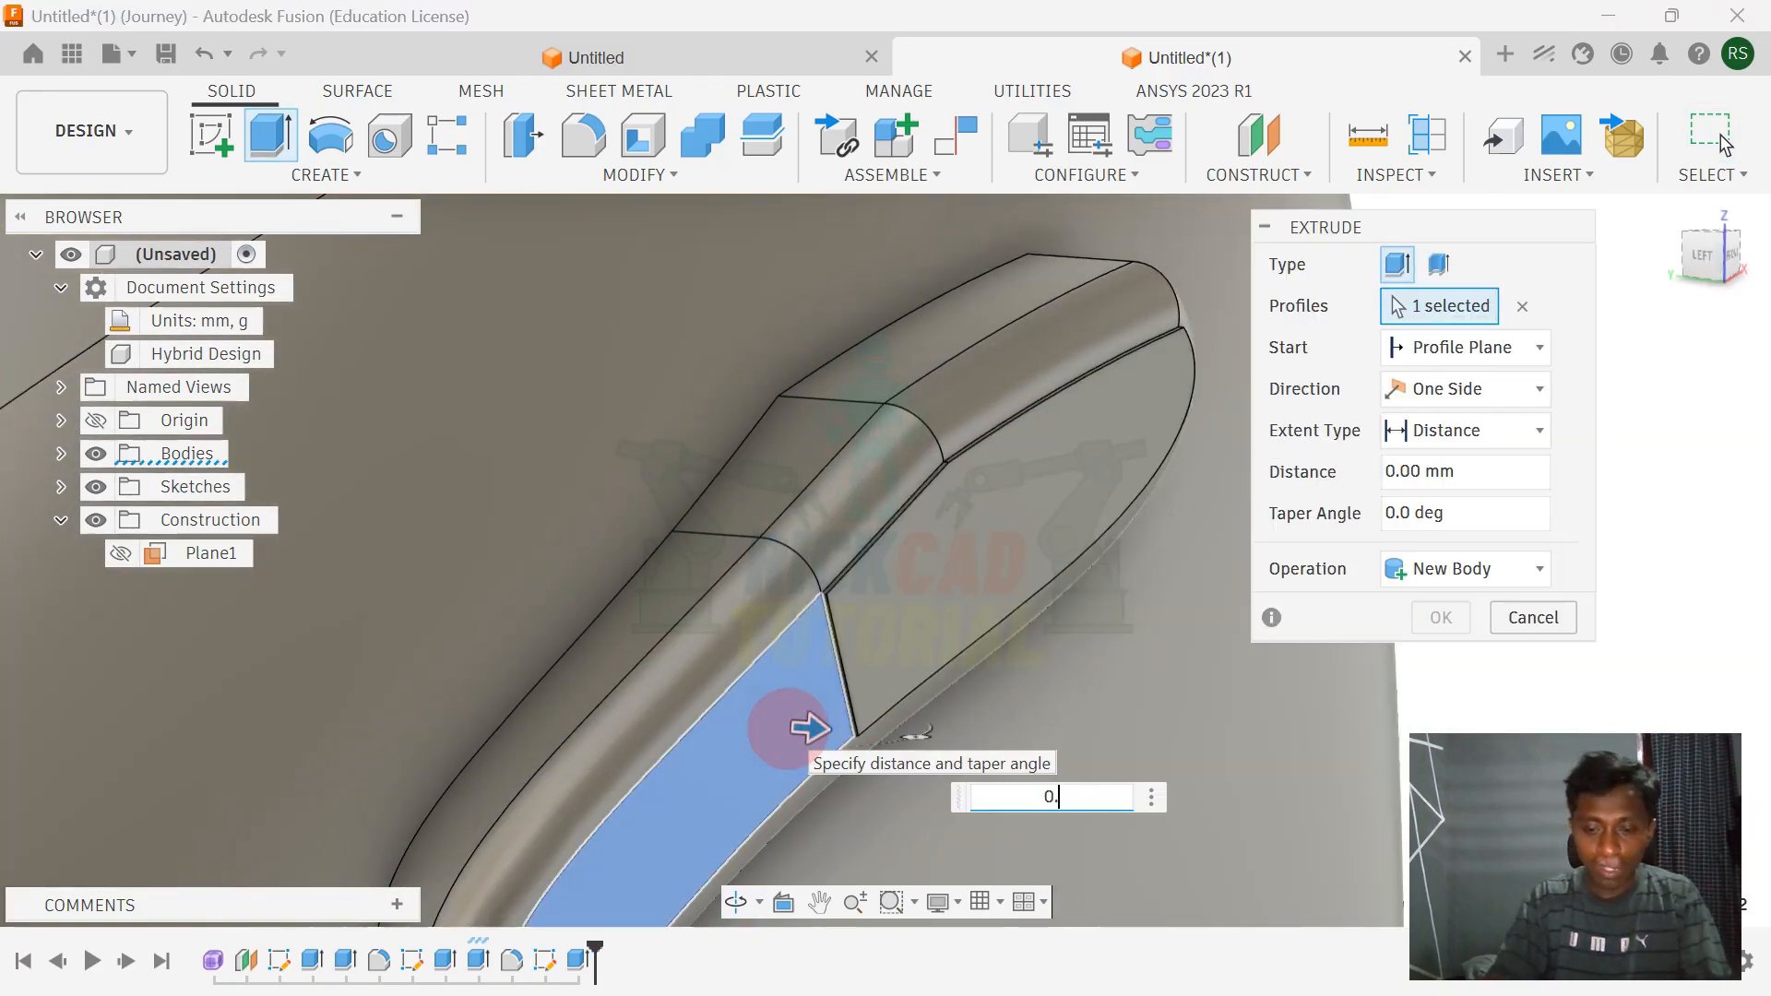
text(13)
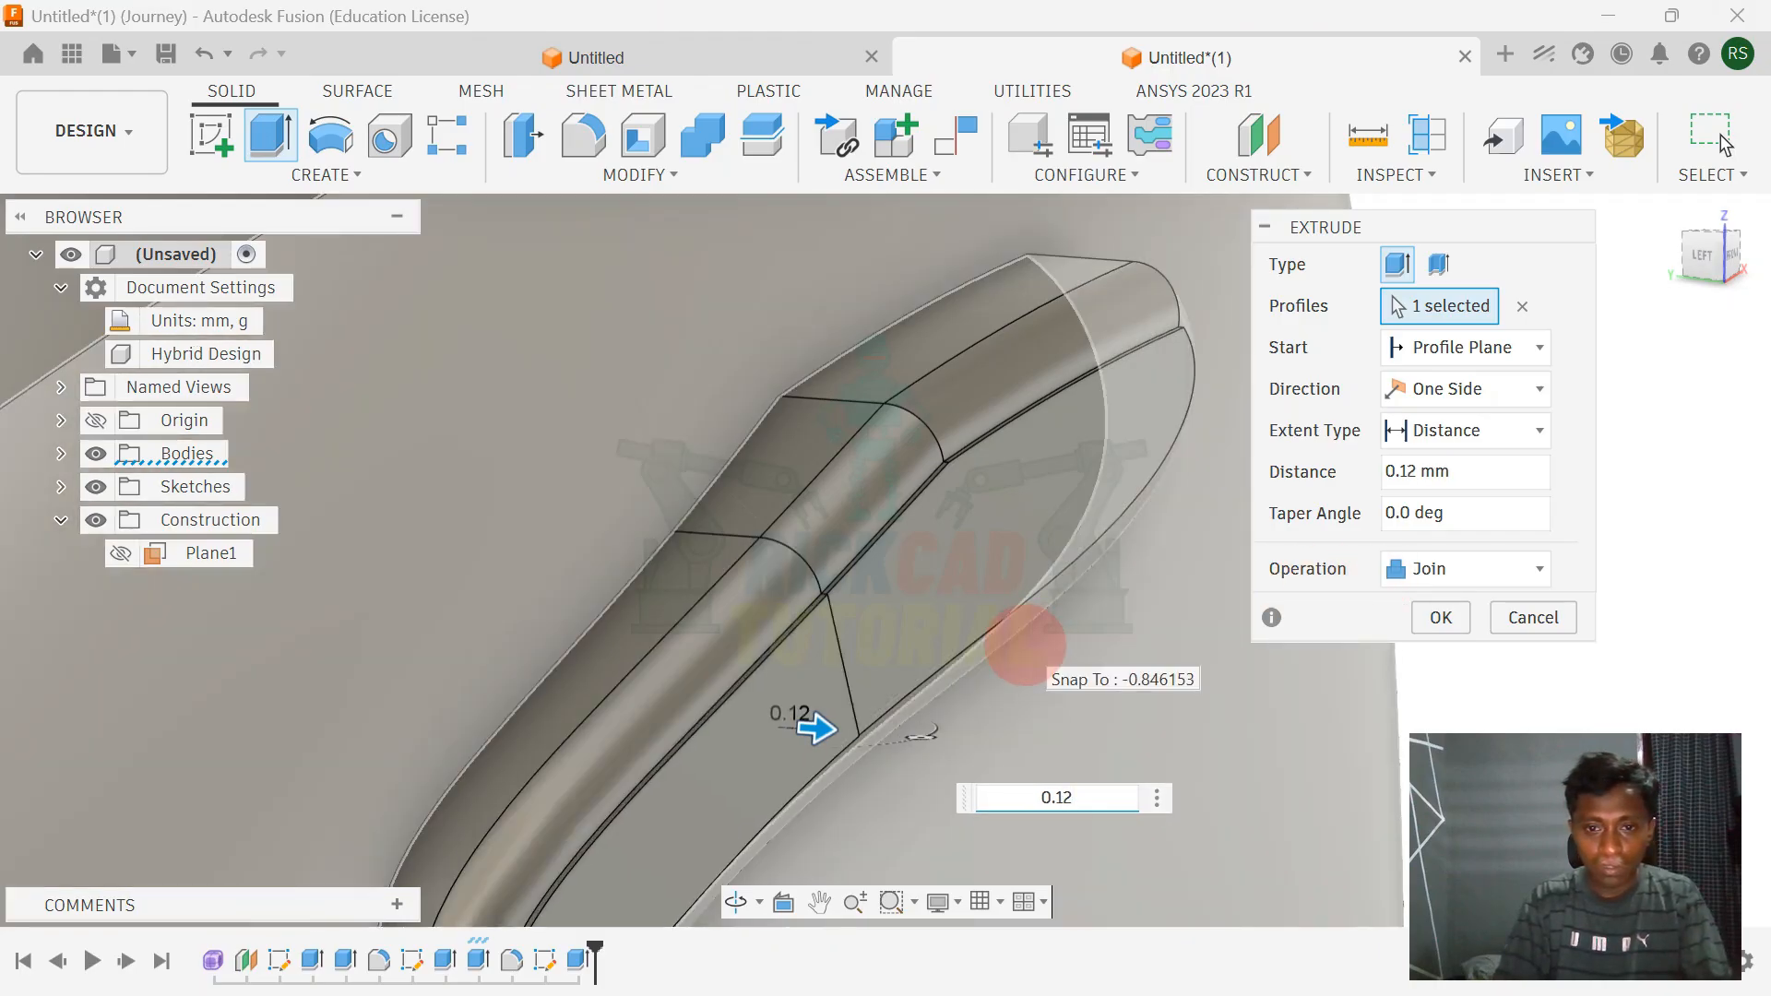
key(Return)
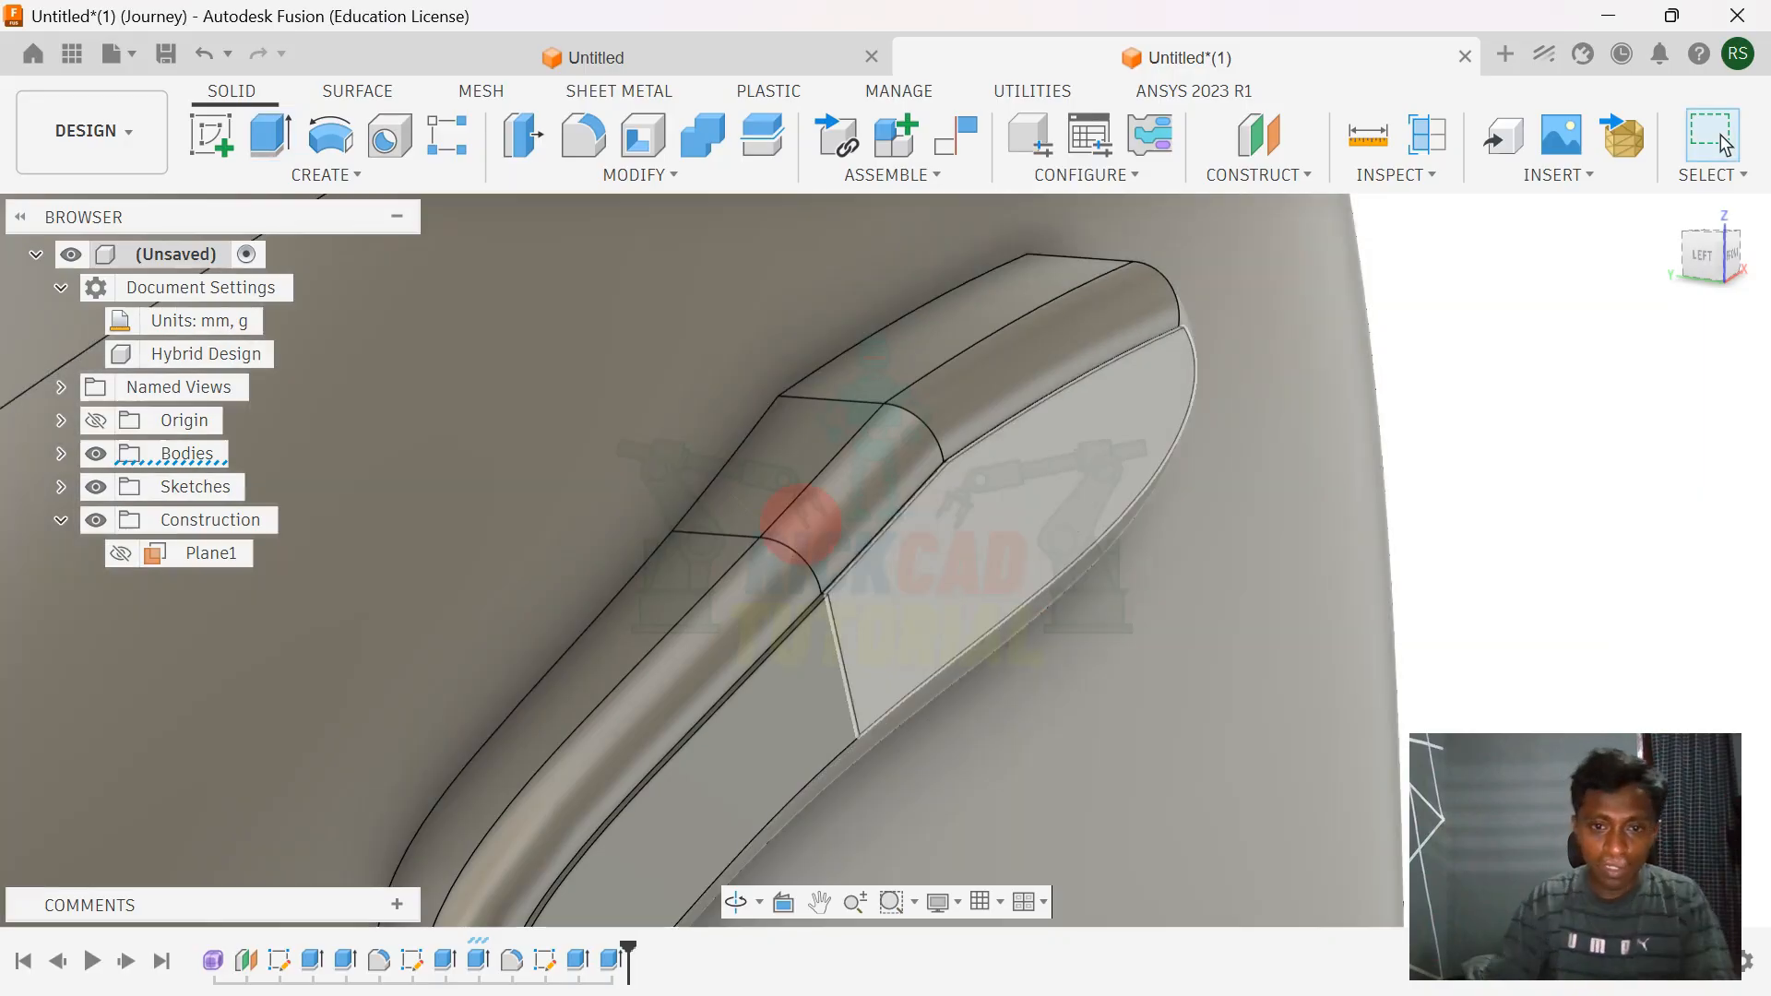
- Compare the whole mouse model, seen from the front and from above, with the reference picture
scroll(801, 522, up, 3)
scroll(964, 583, down, 4)
click(1671, 210)
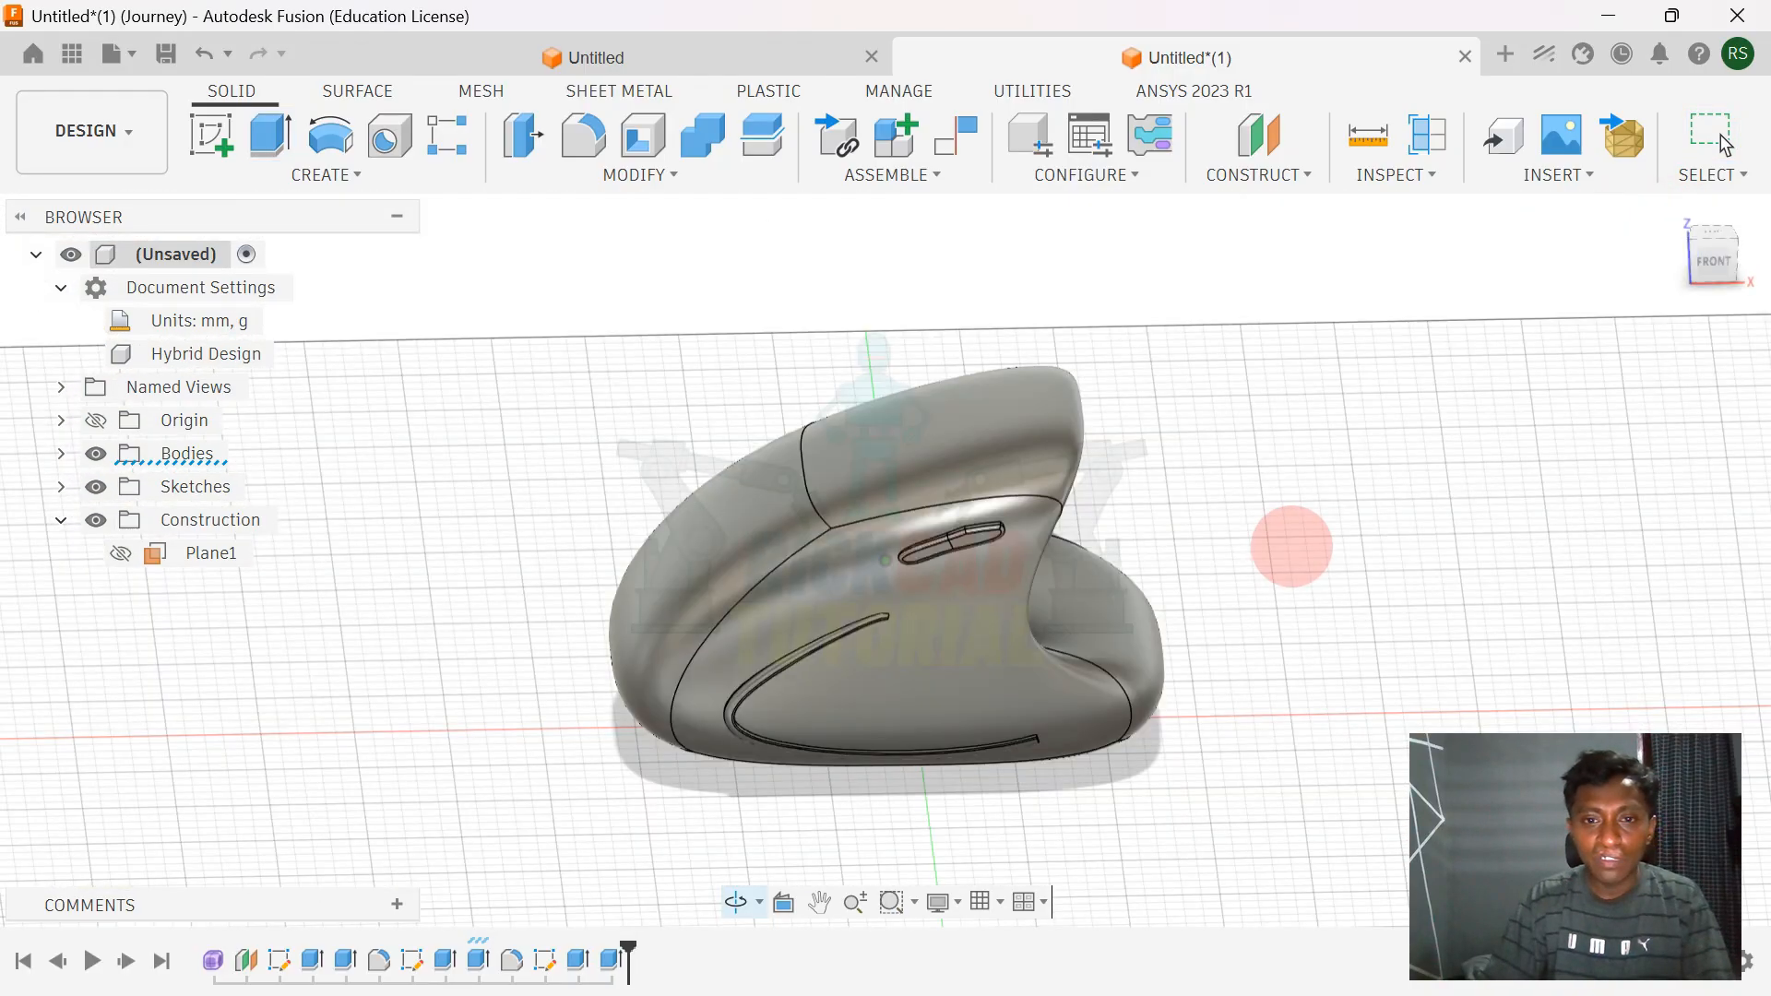
key(alt+Tab)
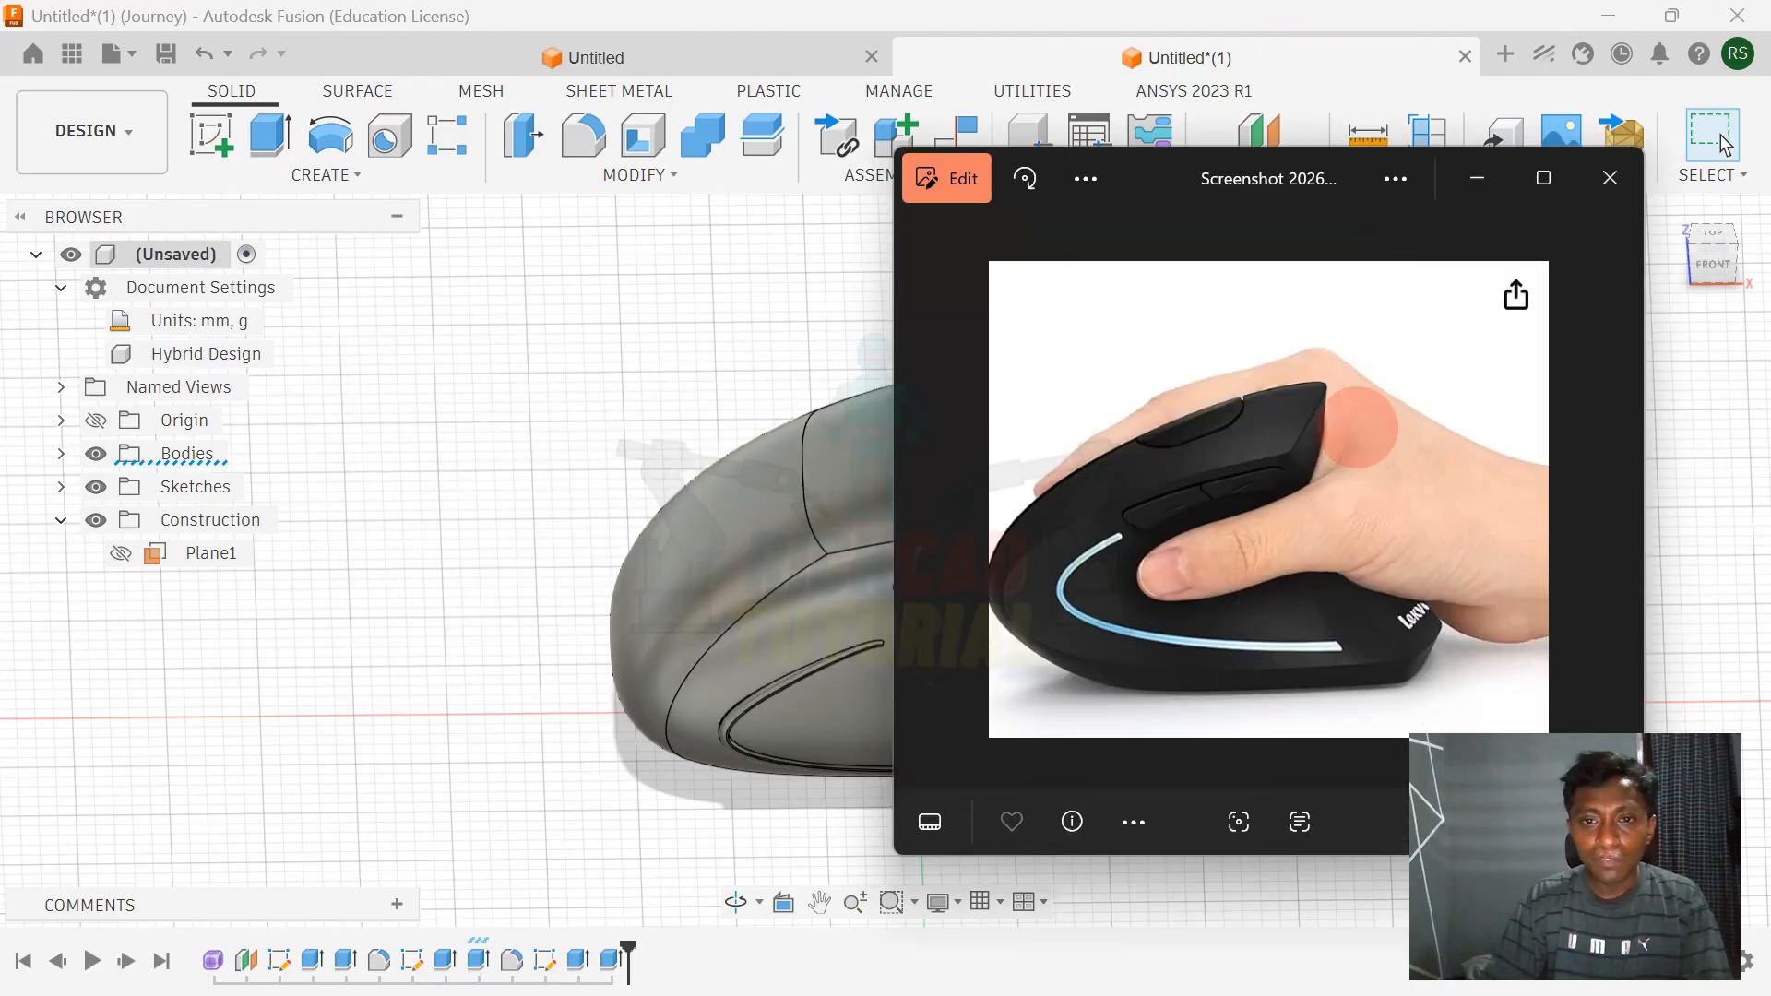
key(alt+Tab)
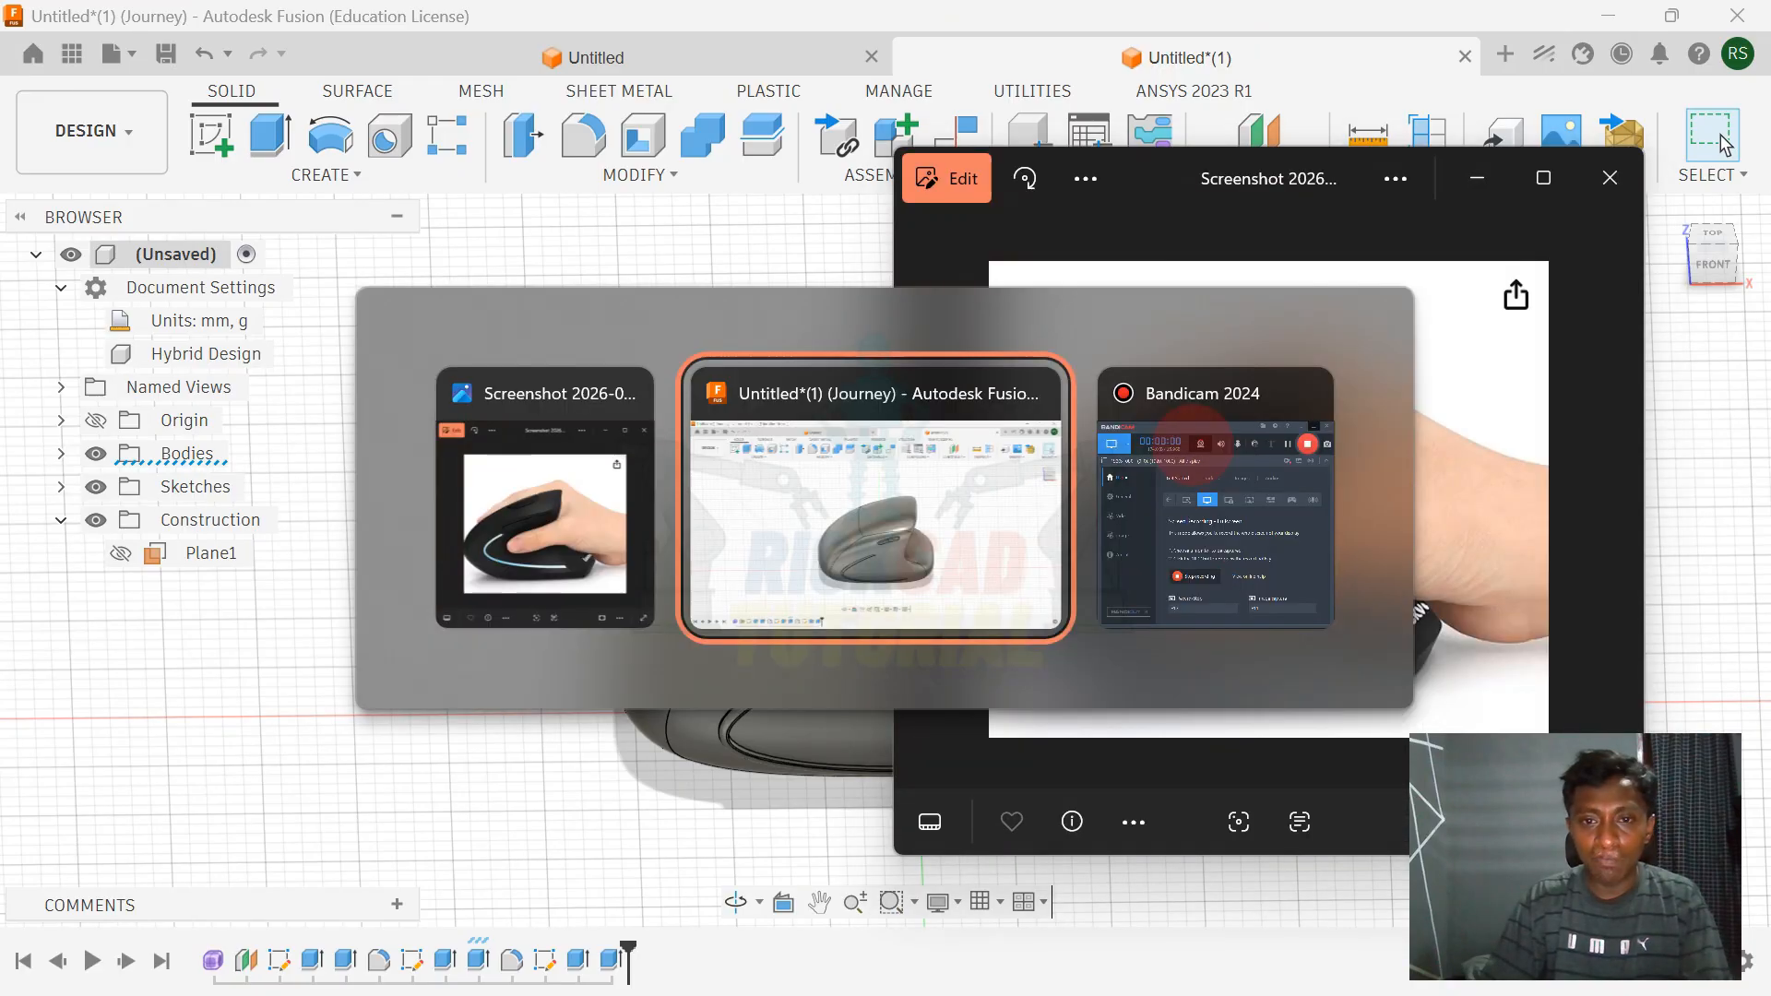
shift+middle_drag(1122, 412, 1463, 363)
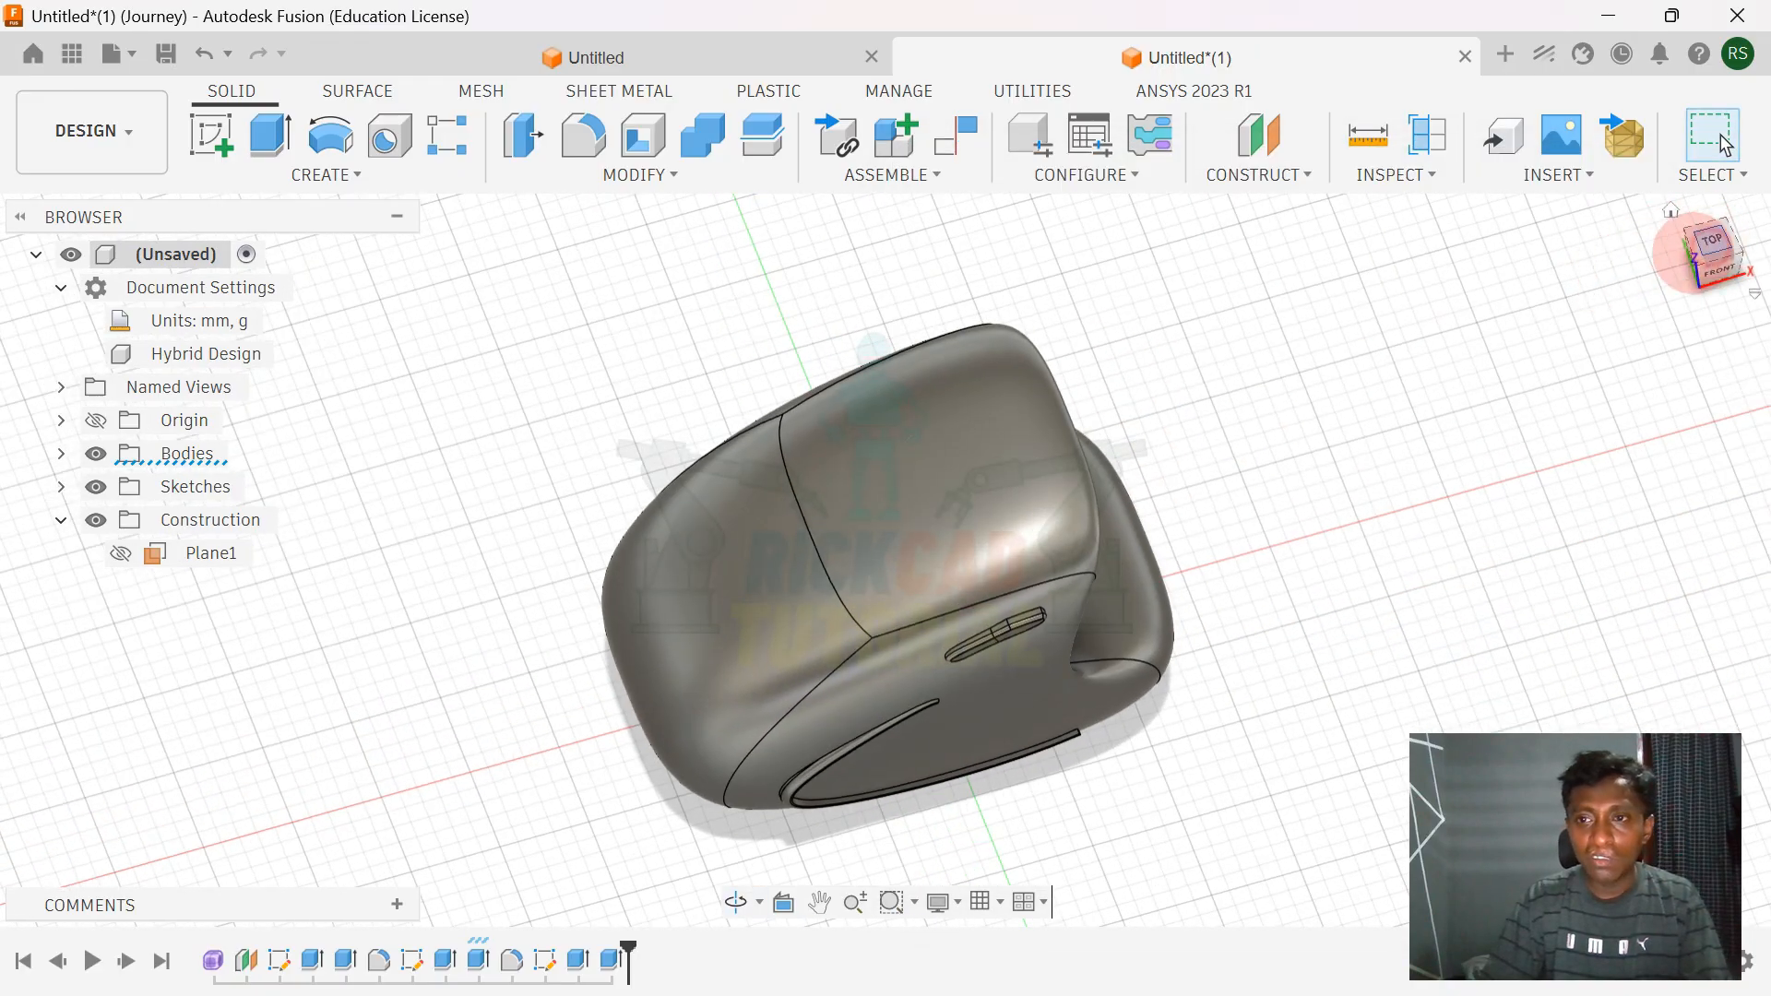
click(1689, 251)
key(alt+Tab)
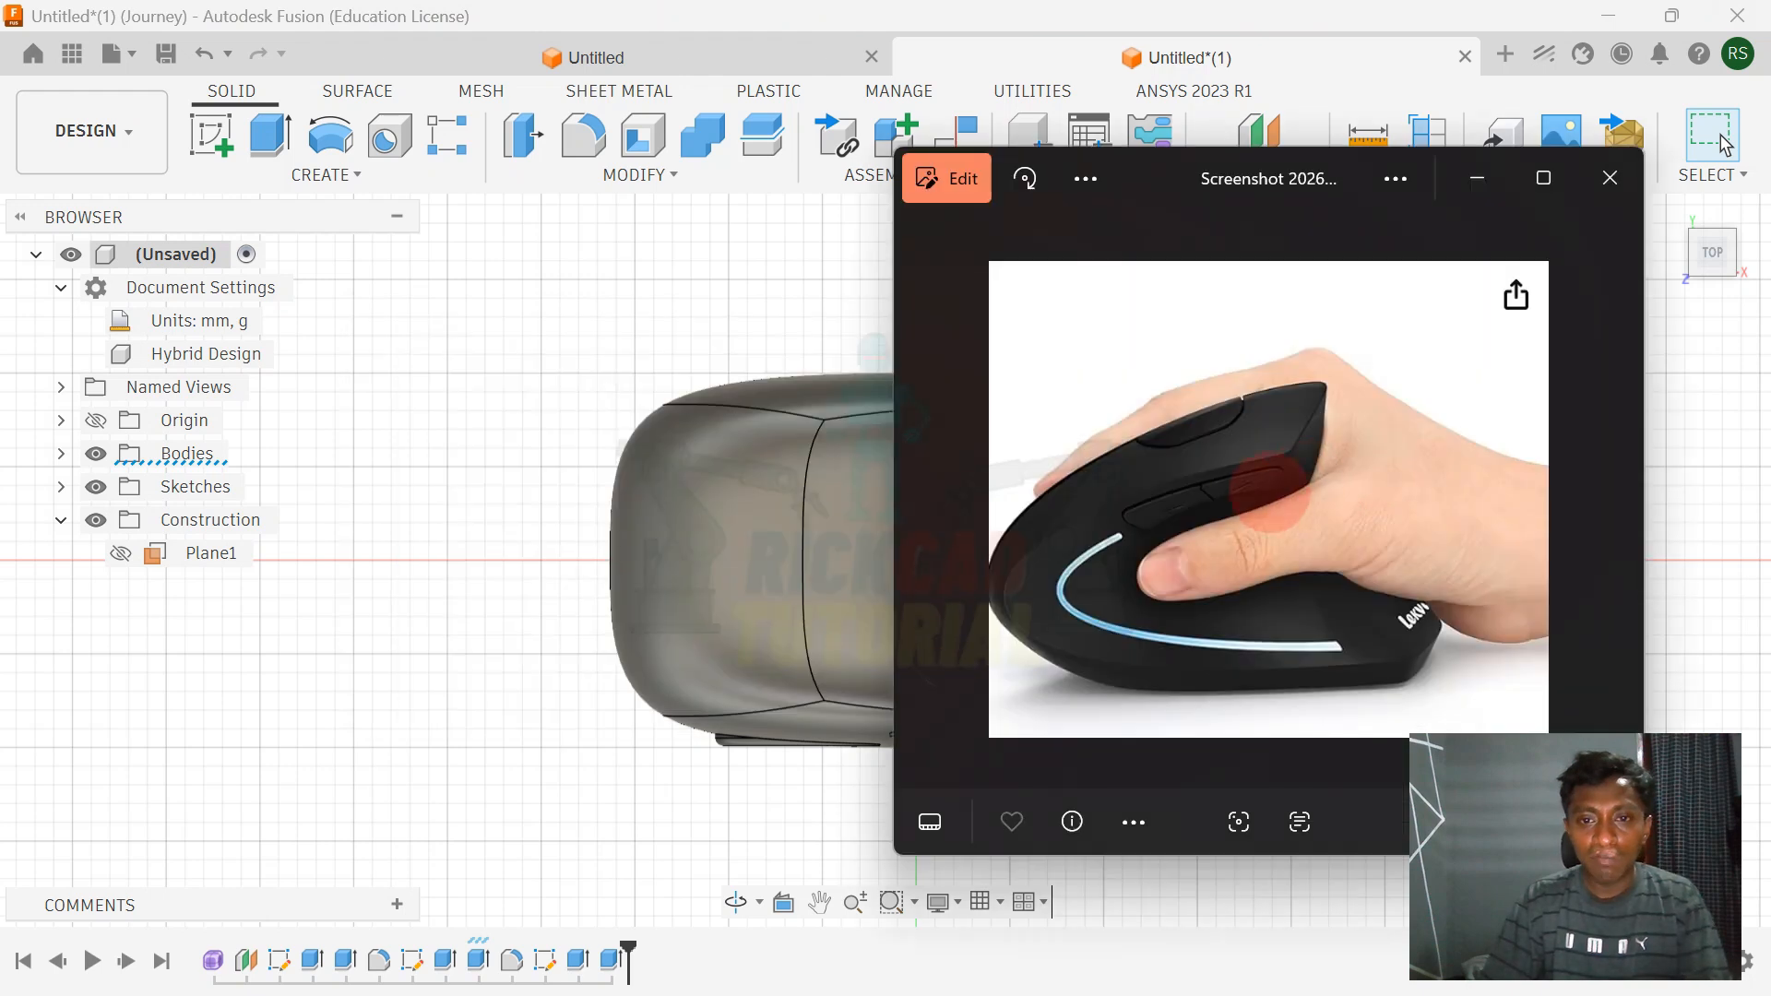
key(alt+Tab)
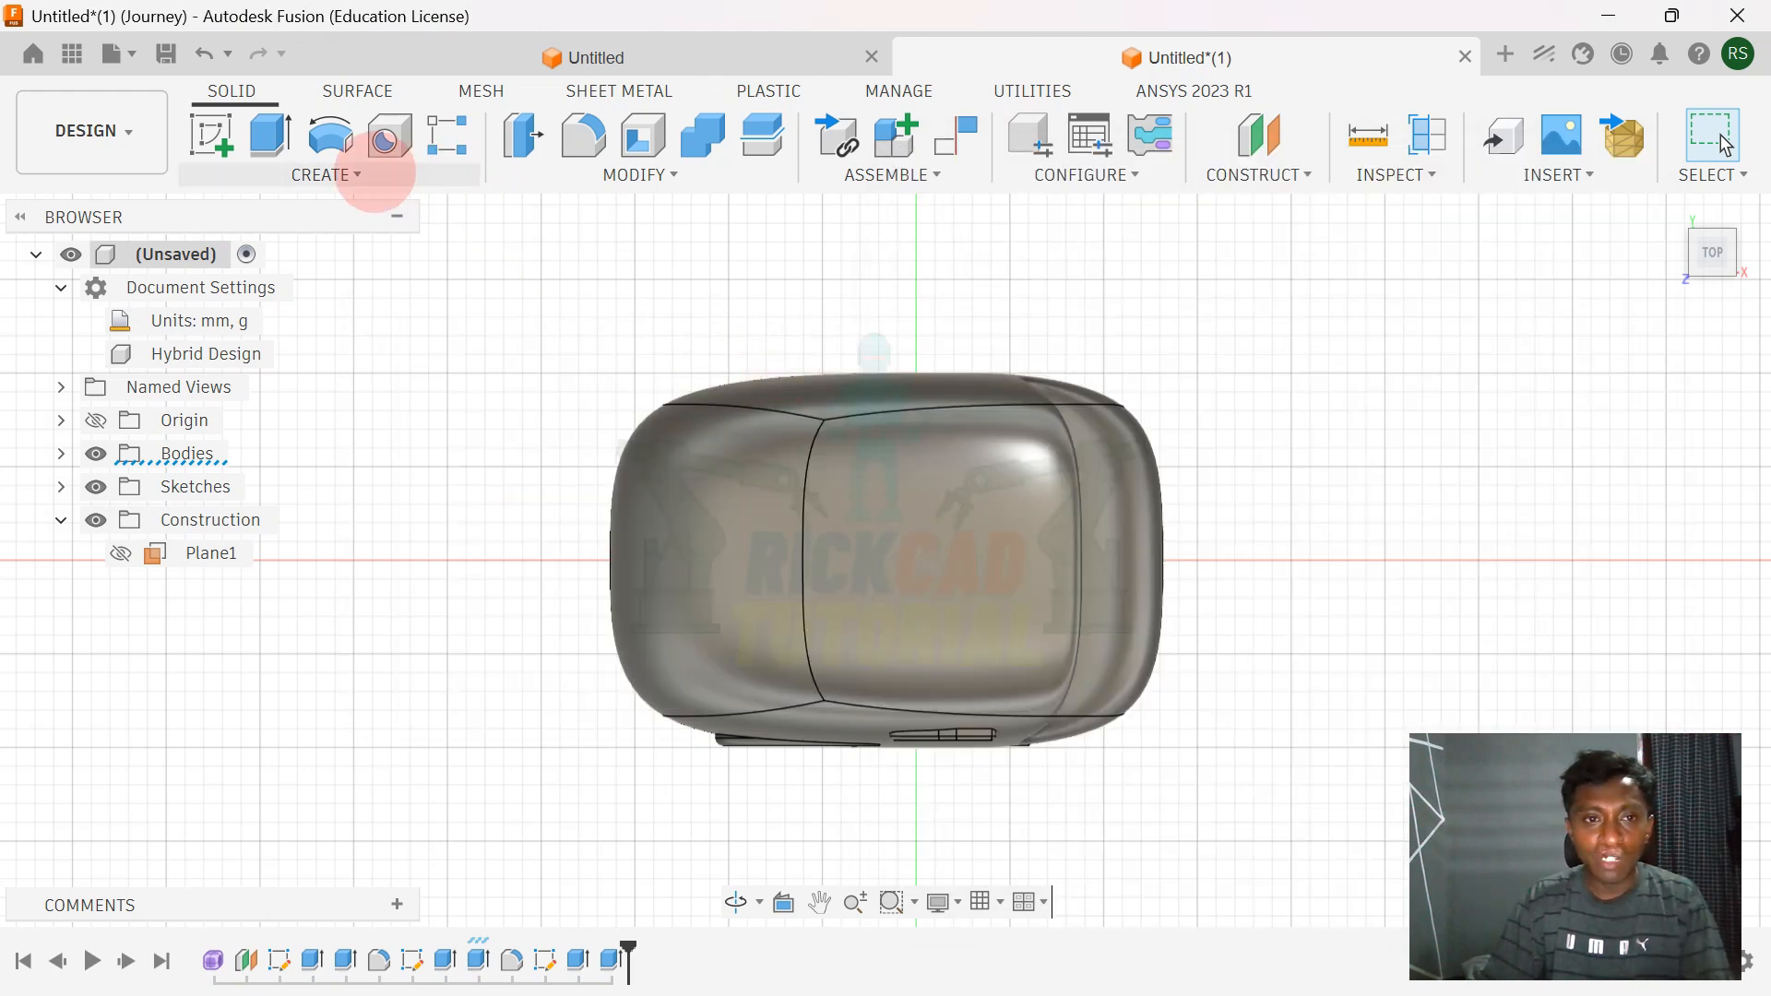
- Create a construction plane offset 95 mm upward from the horizontal origin plane, just above the mouse body
click(1266, 190)
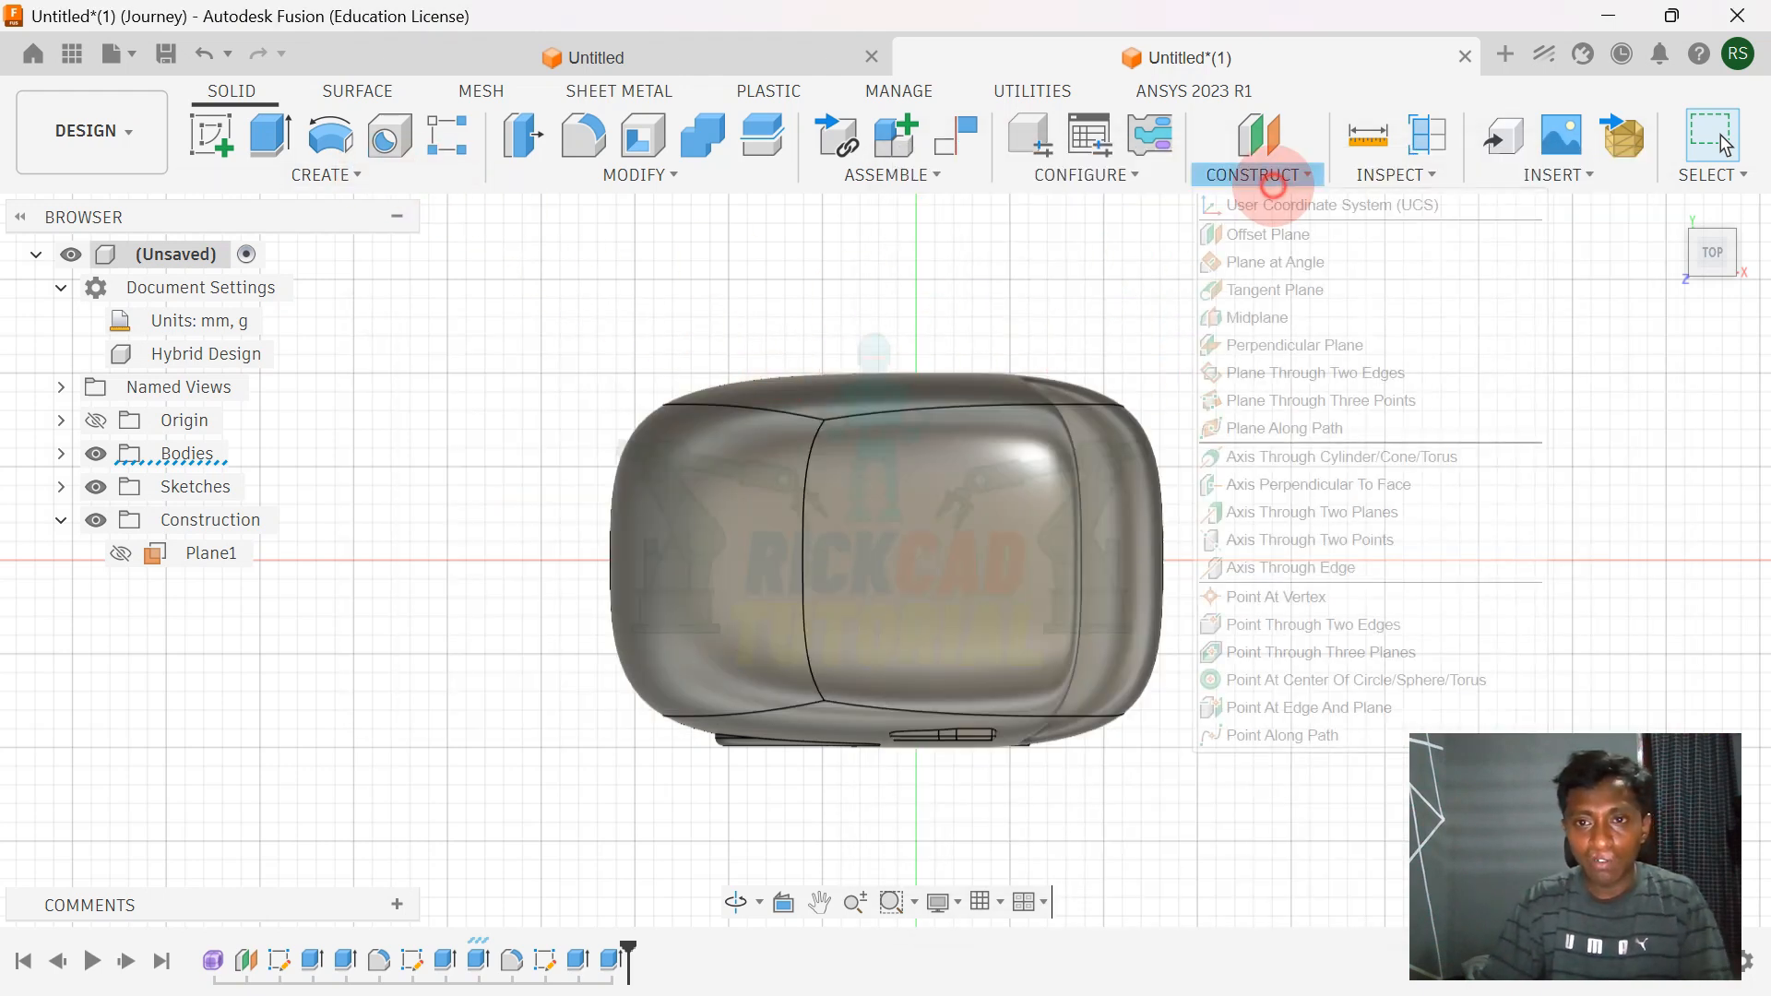
click(1273, 233)
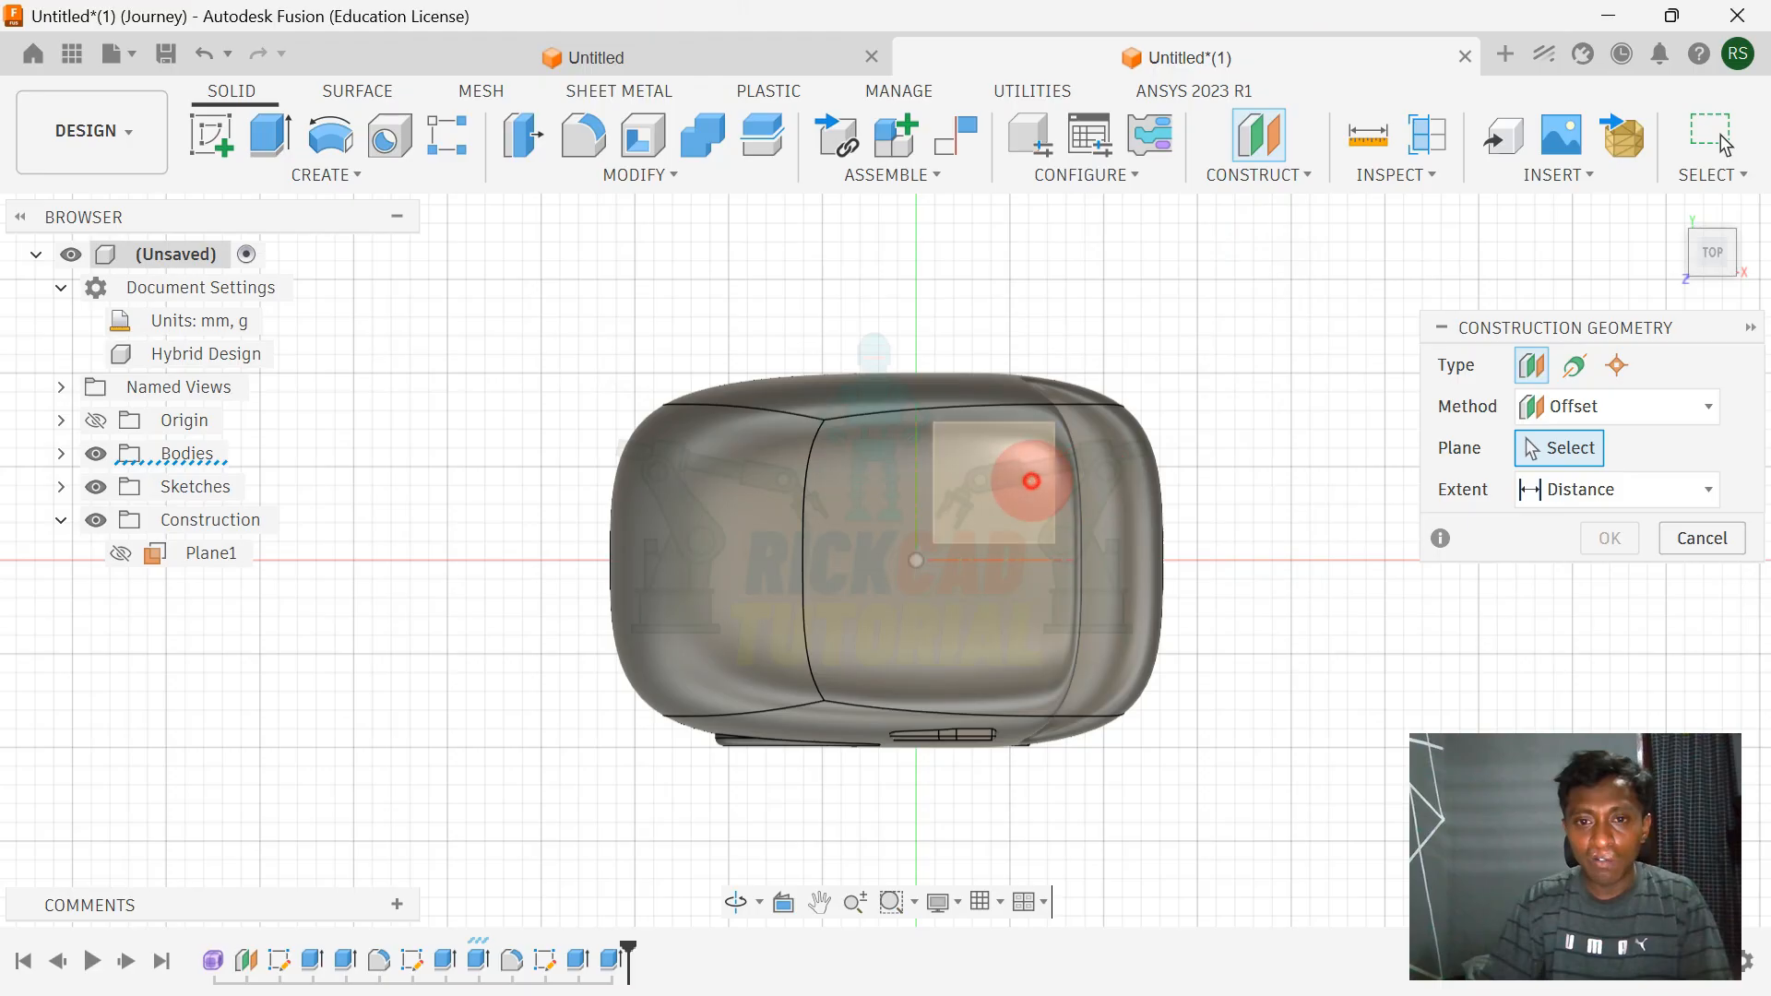
click(1028, 479)
shift+middle_drag(1146, 463, 1610, 307)
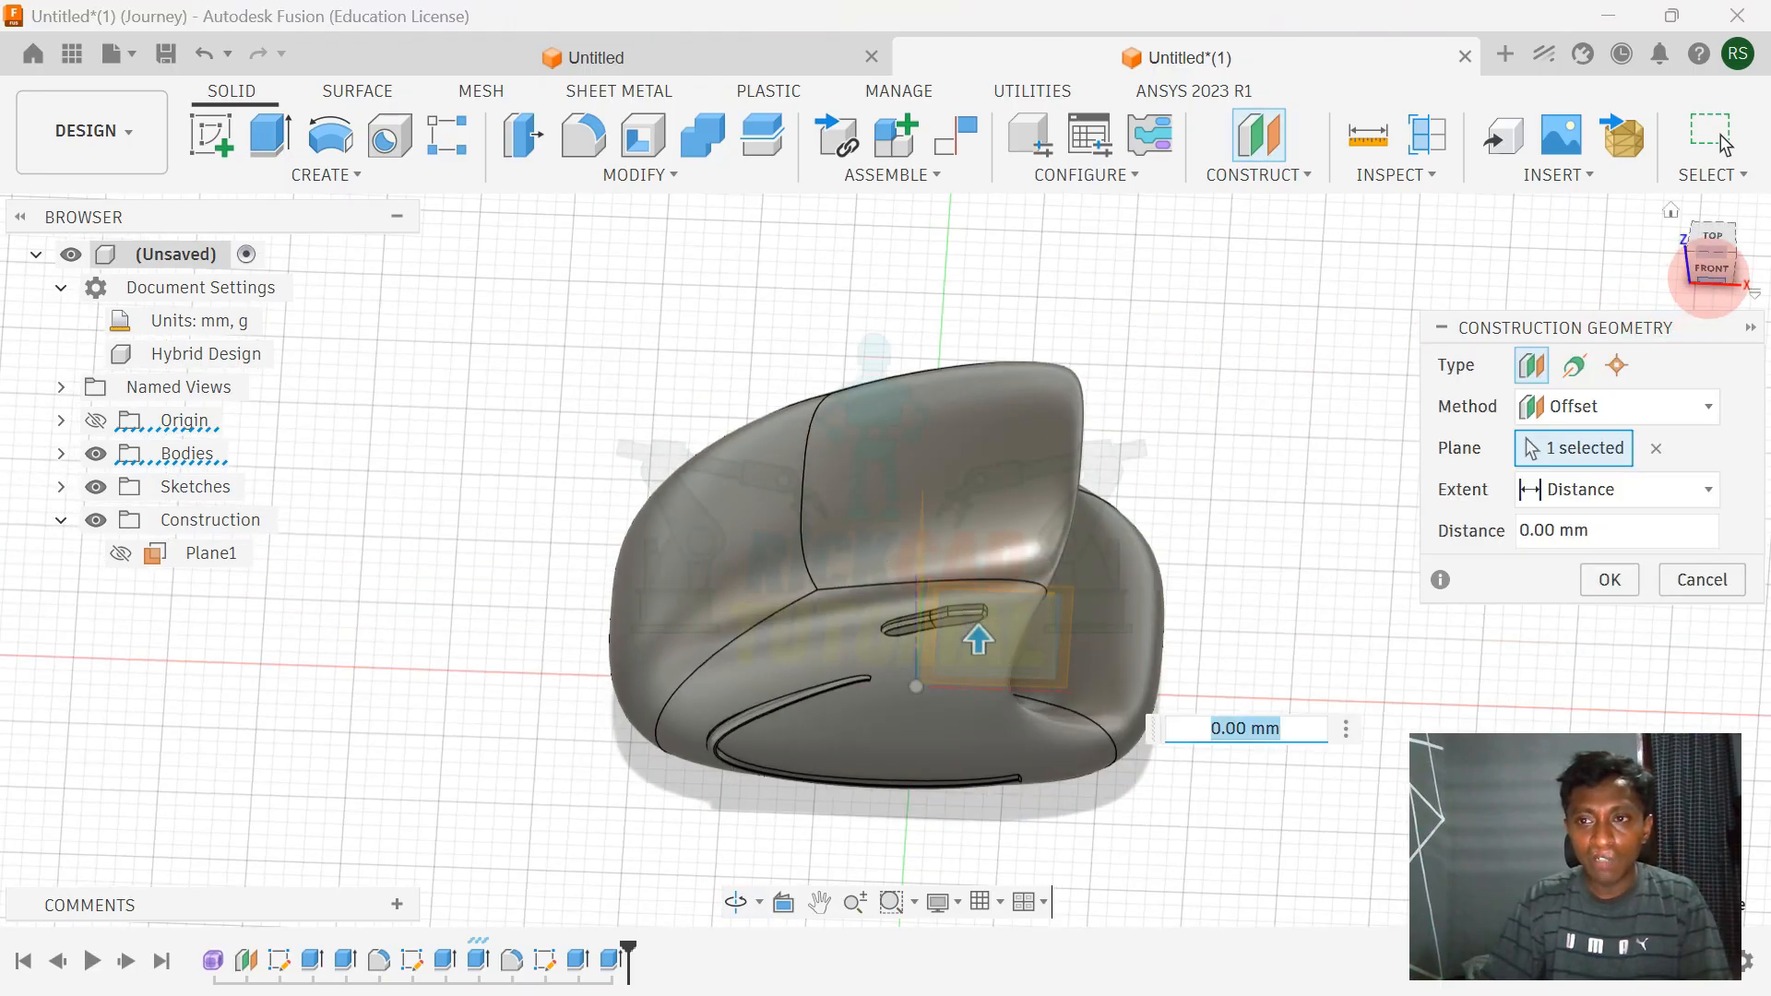
click(1710, 277)
drag(973, 701, 995, 429)
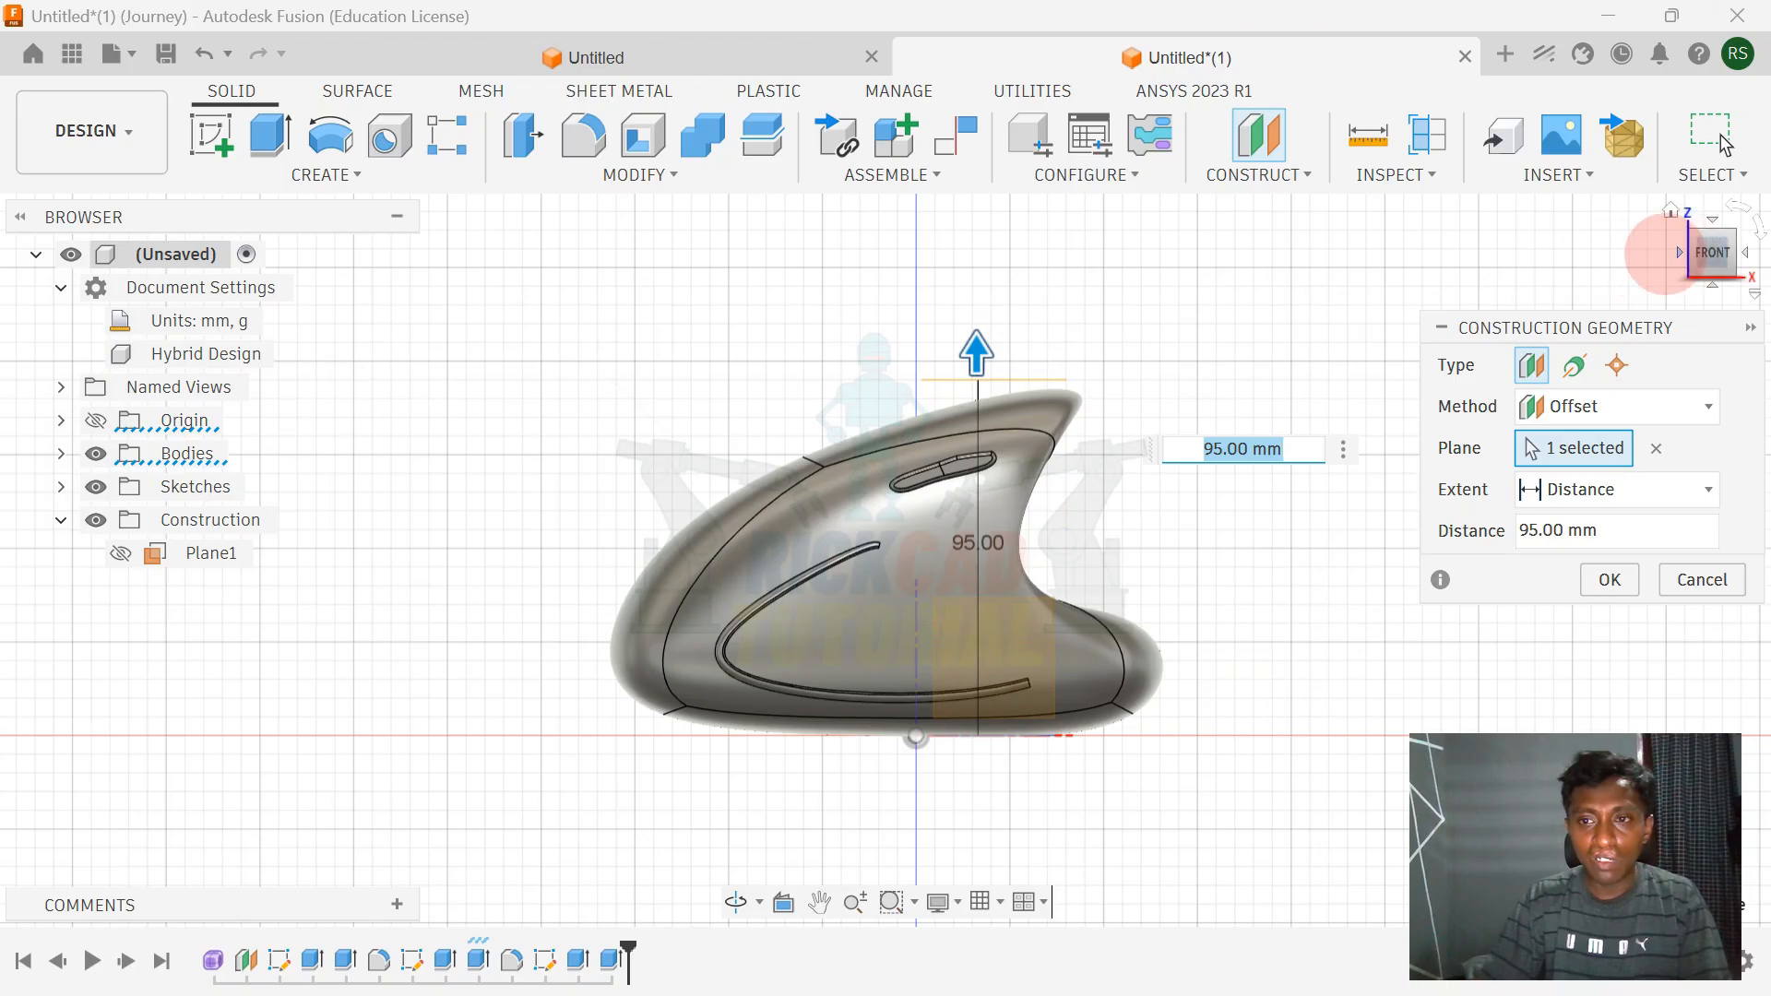
shift+middle_drag(1036, 351, 1546, 617)
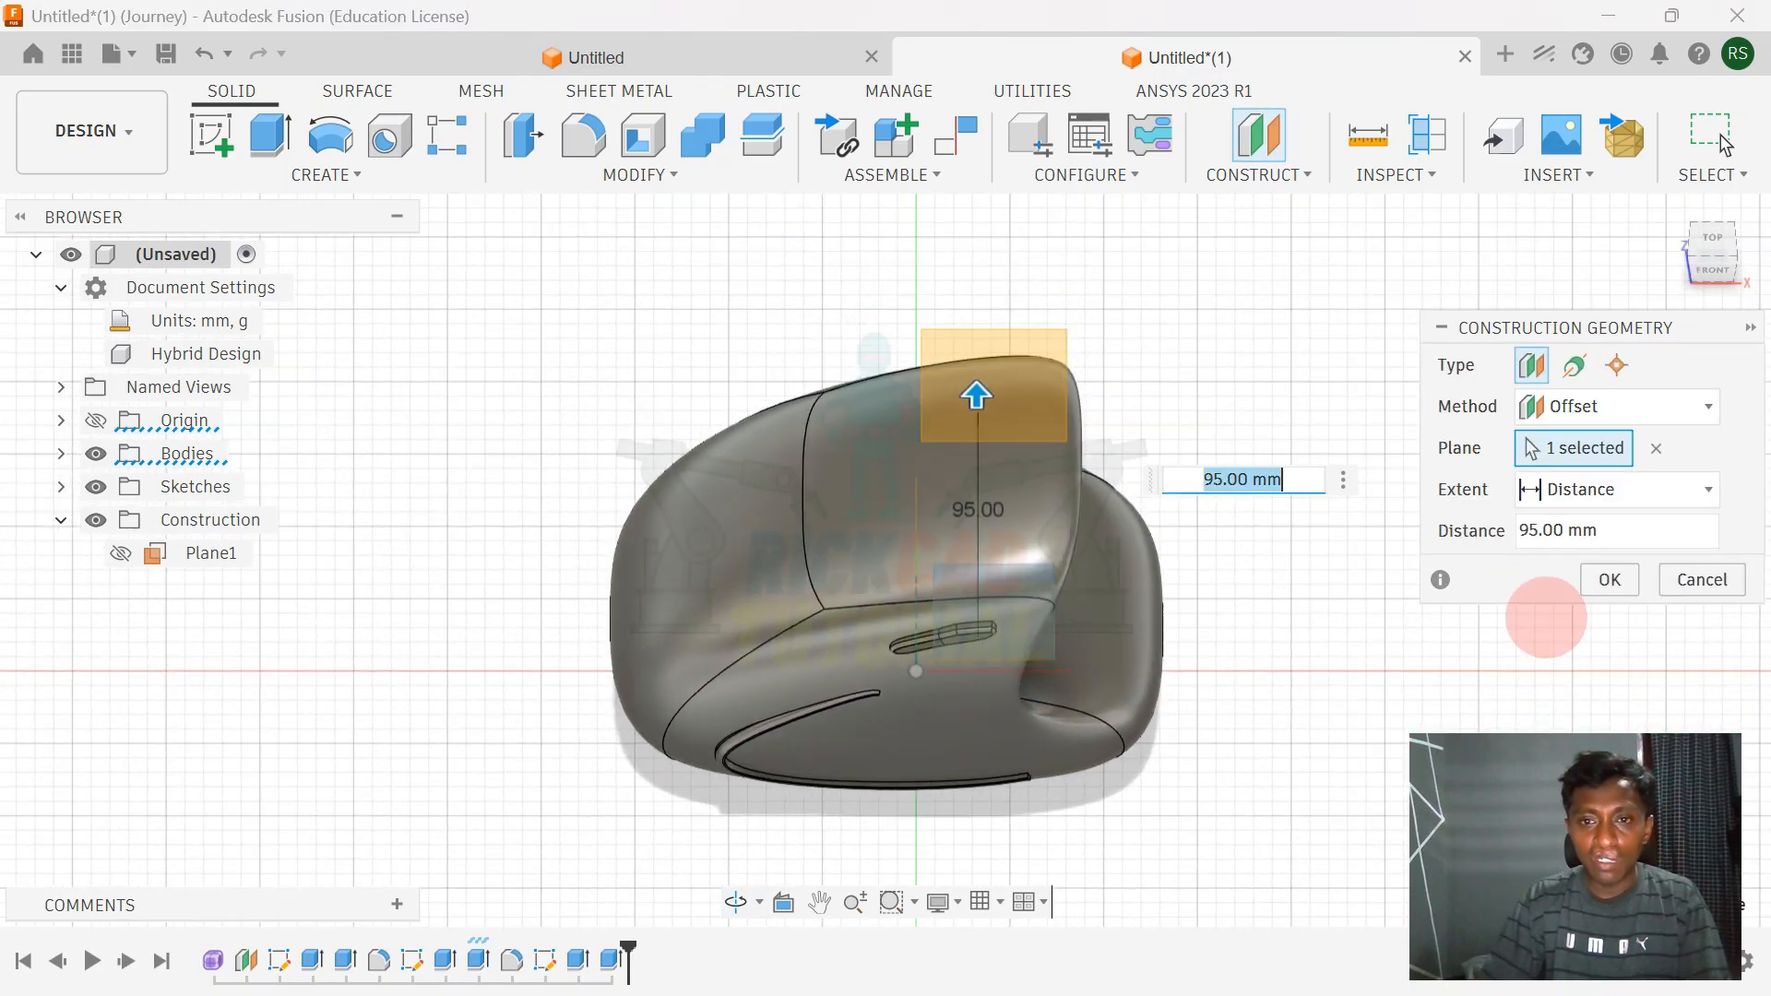
click(1609, 579)
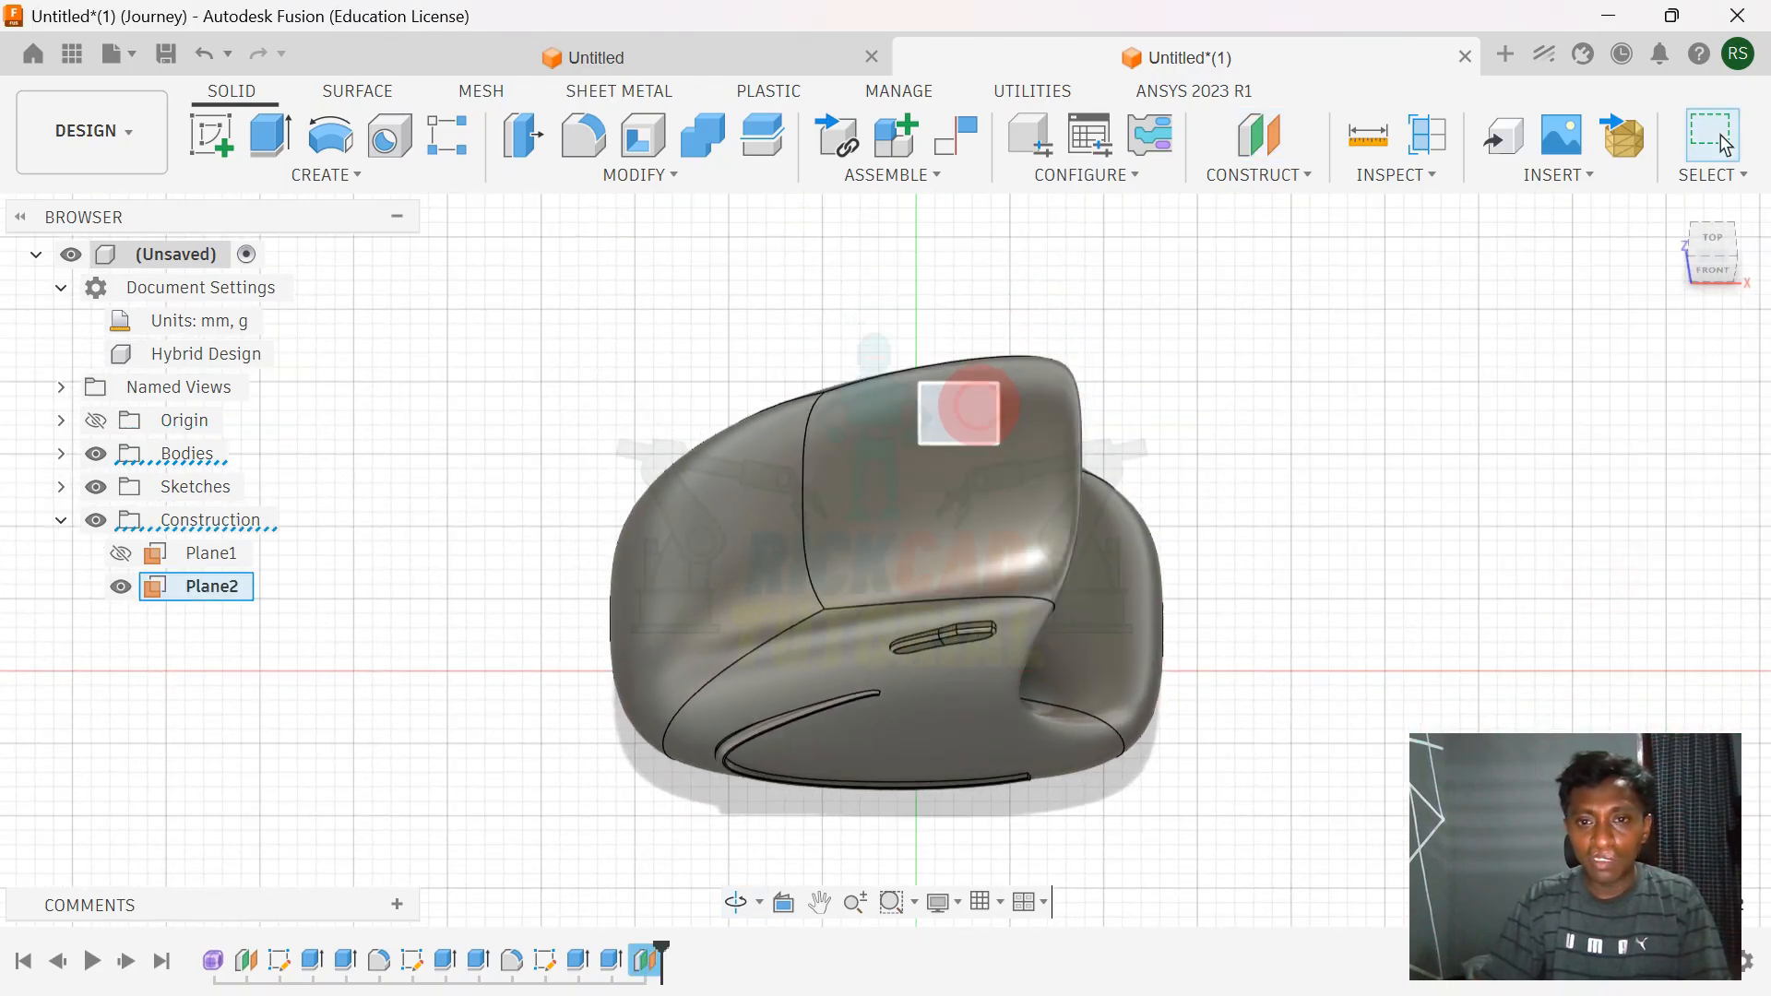
- Start a new sketch on the 95 mm offset plane and check the button shape in the reference picture
key(l)
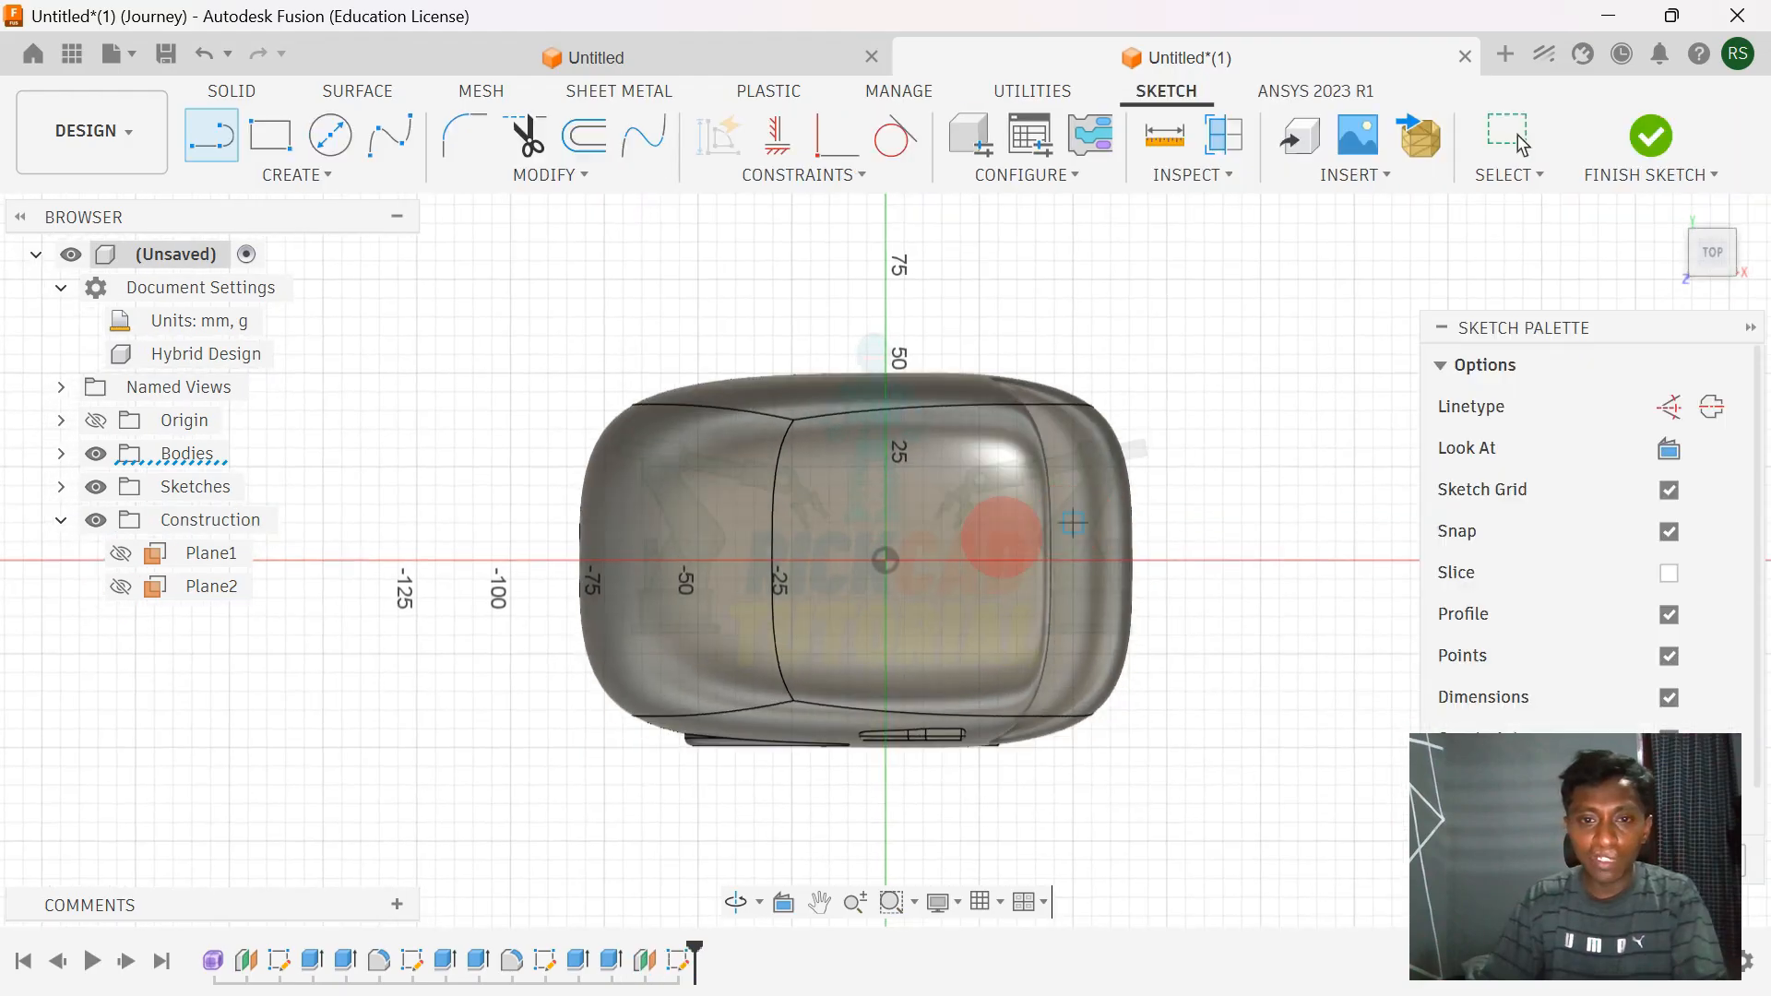
key(alt+Tab)
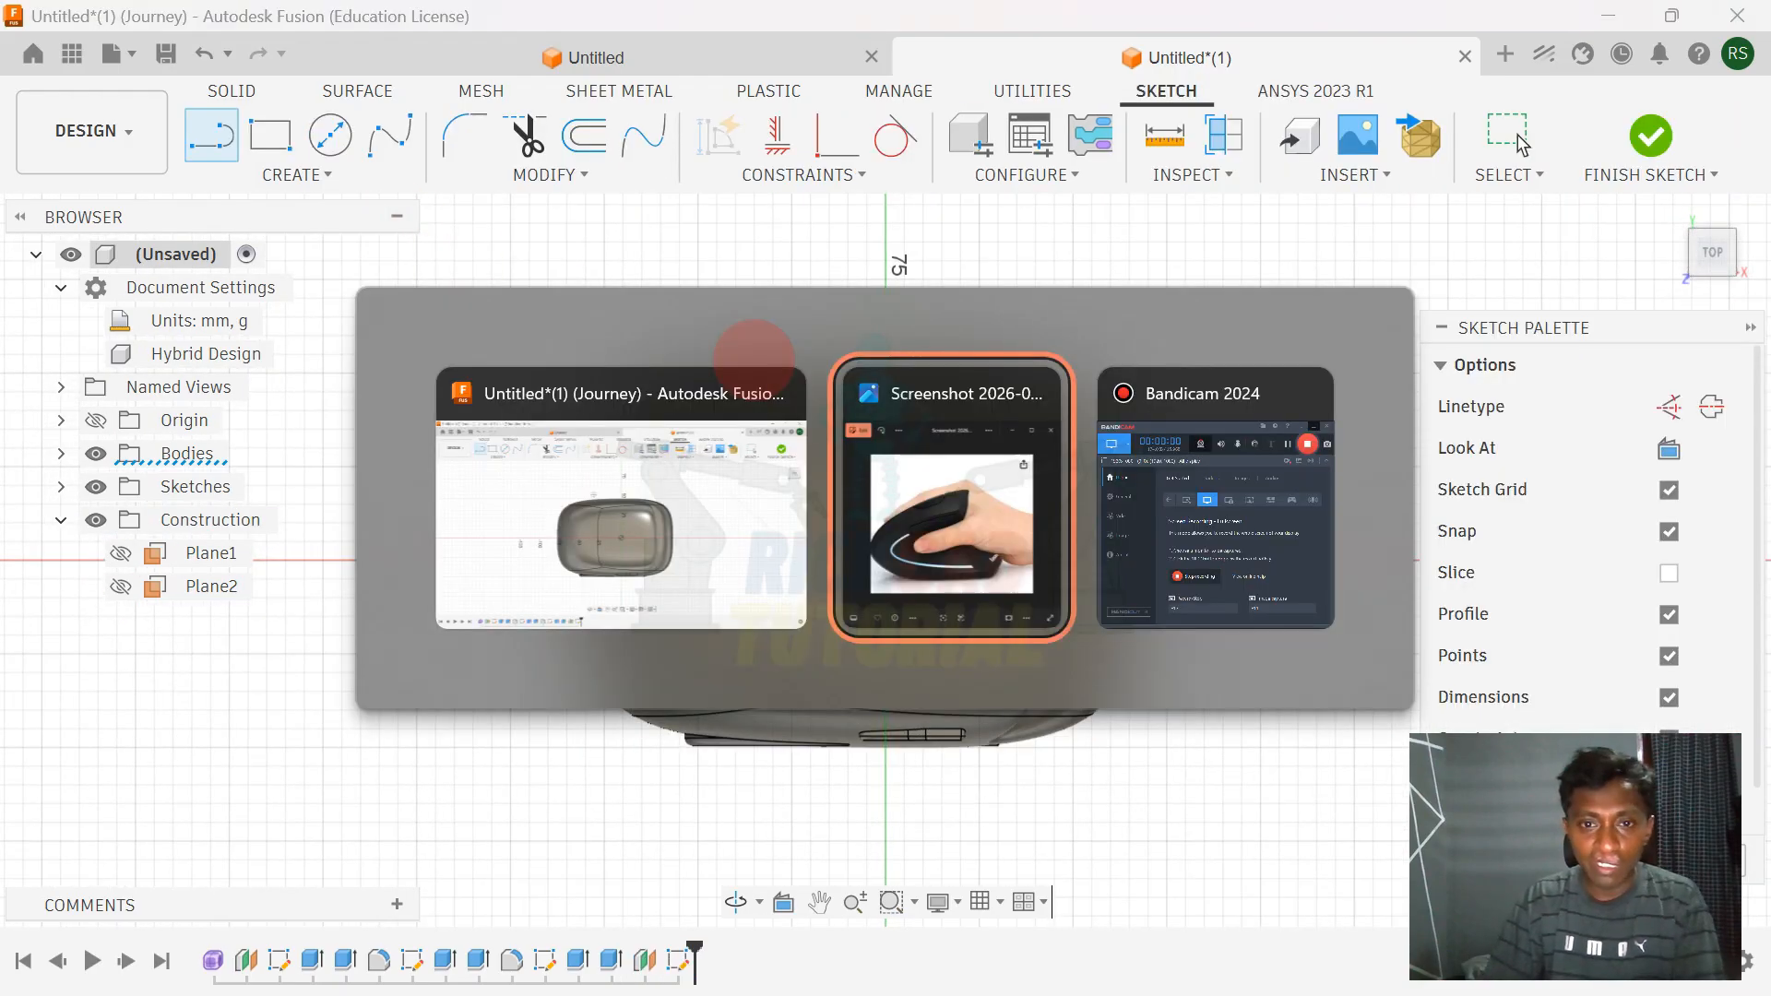
key(alt+Tab)
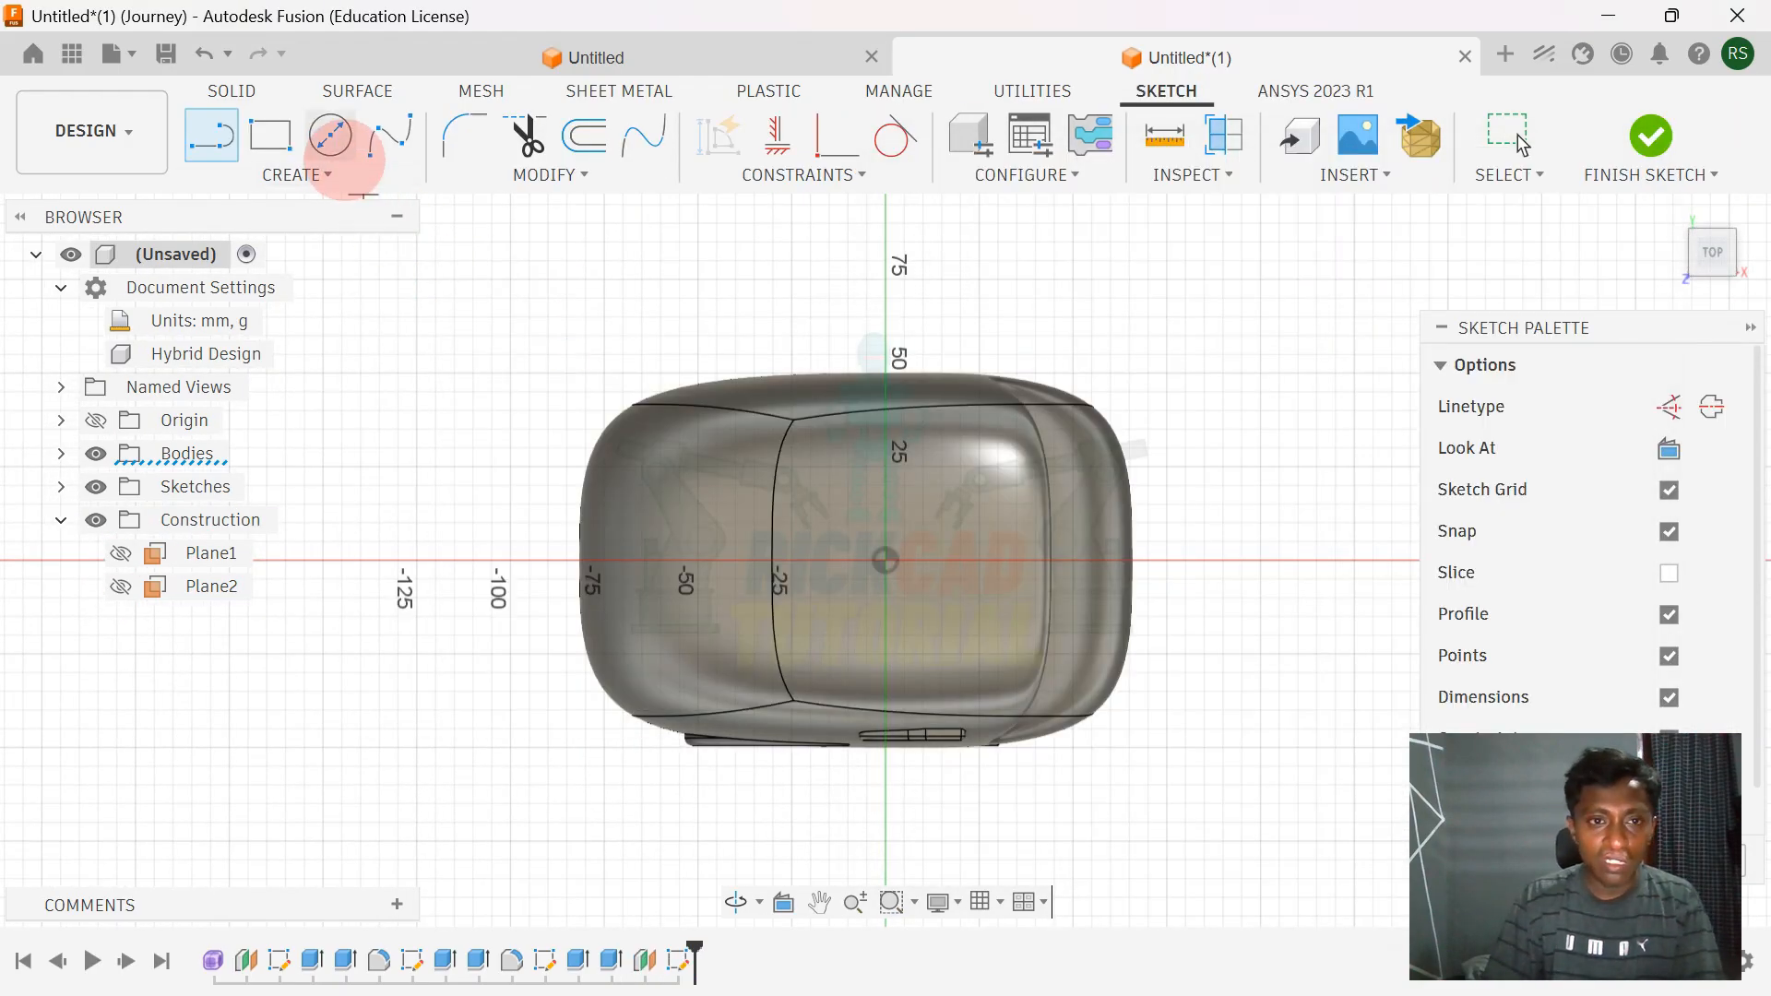
- Draw a center-diameter circle about 40 mm across, centred on the sketch origin, and compare it with the reference picture
click(336, 178)
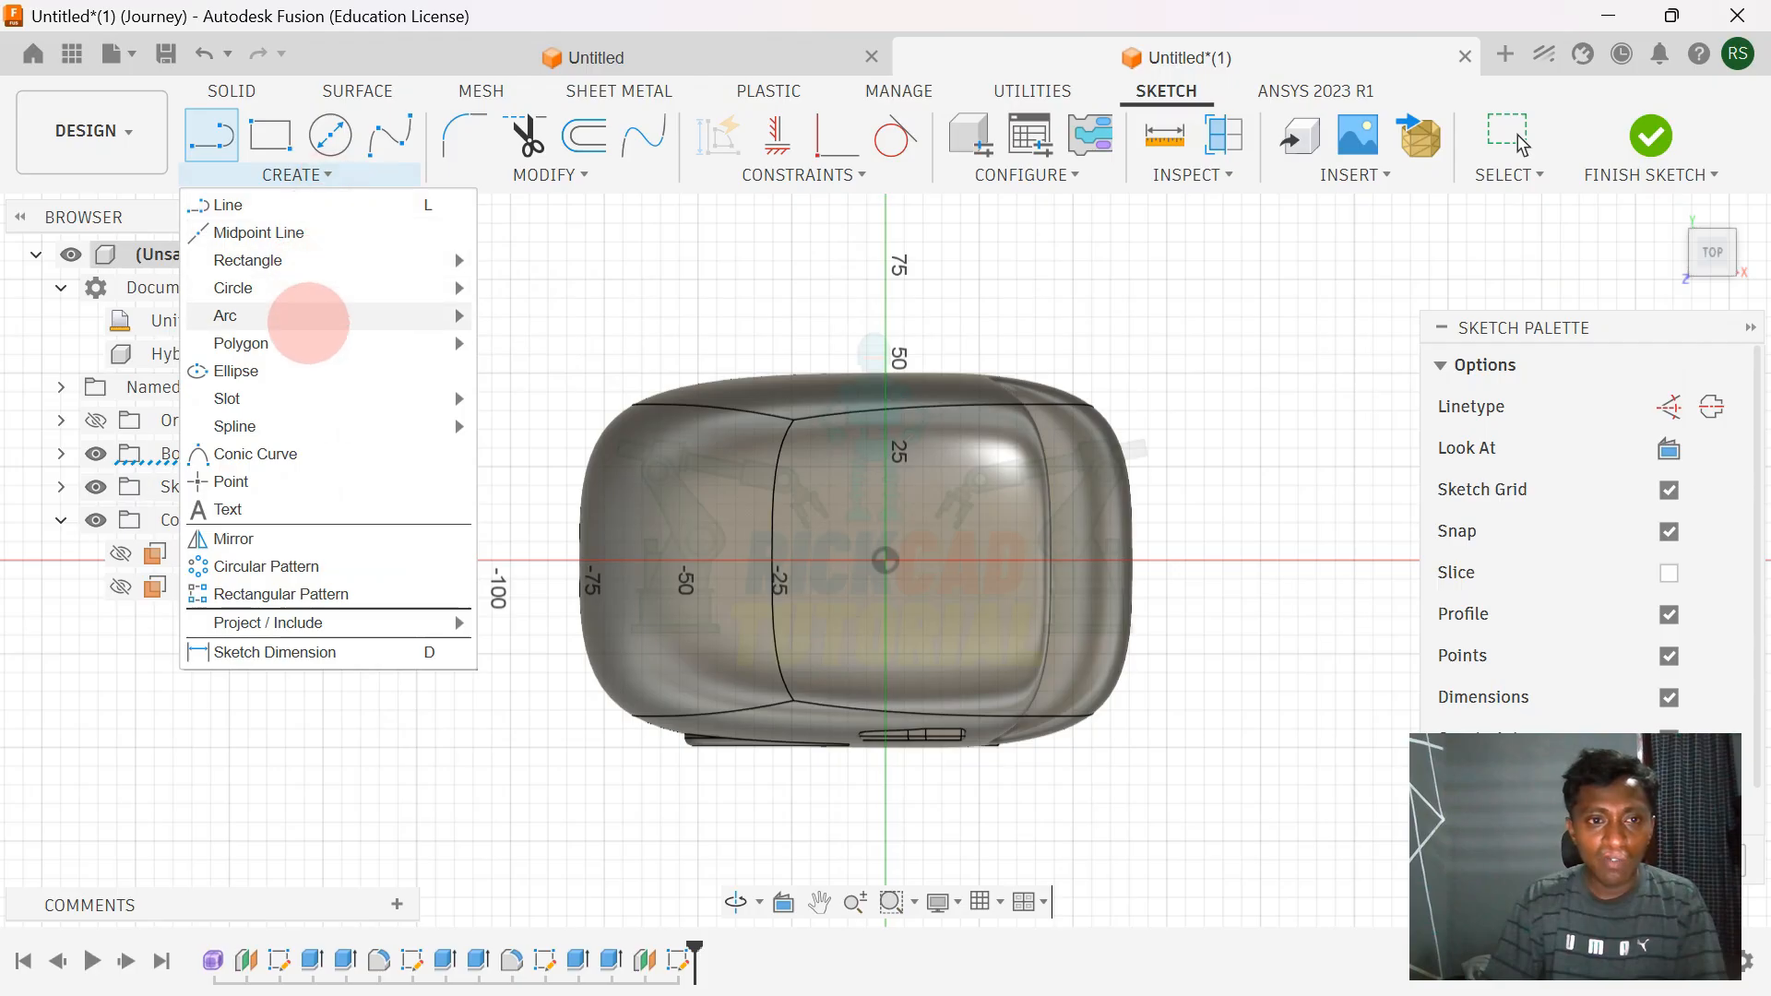
mouse_move(318, 288)
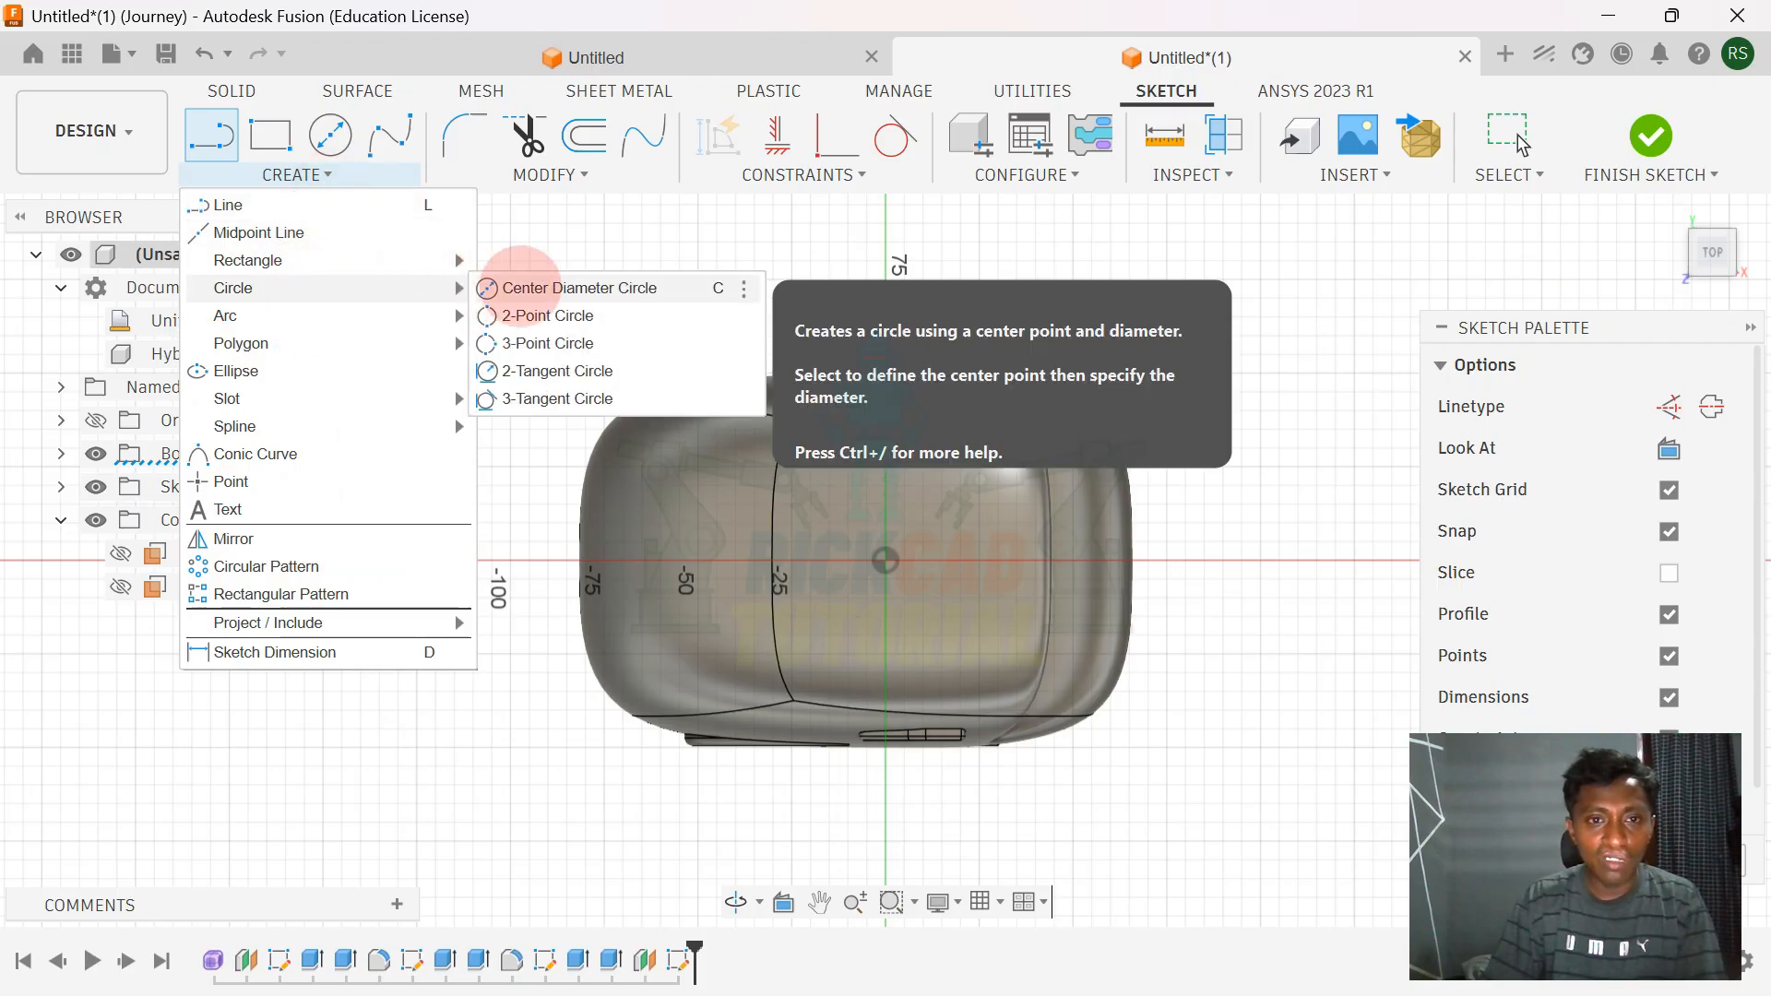
click(553, 288)
key(alt+Tab)
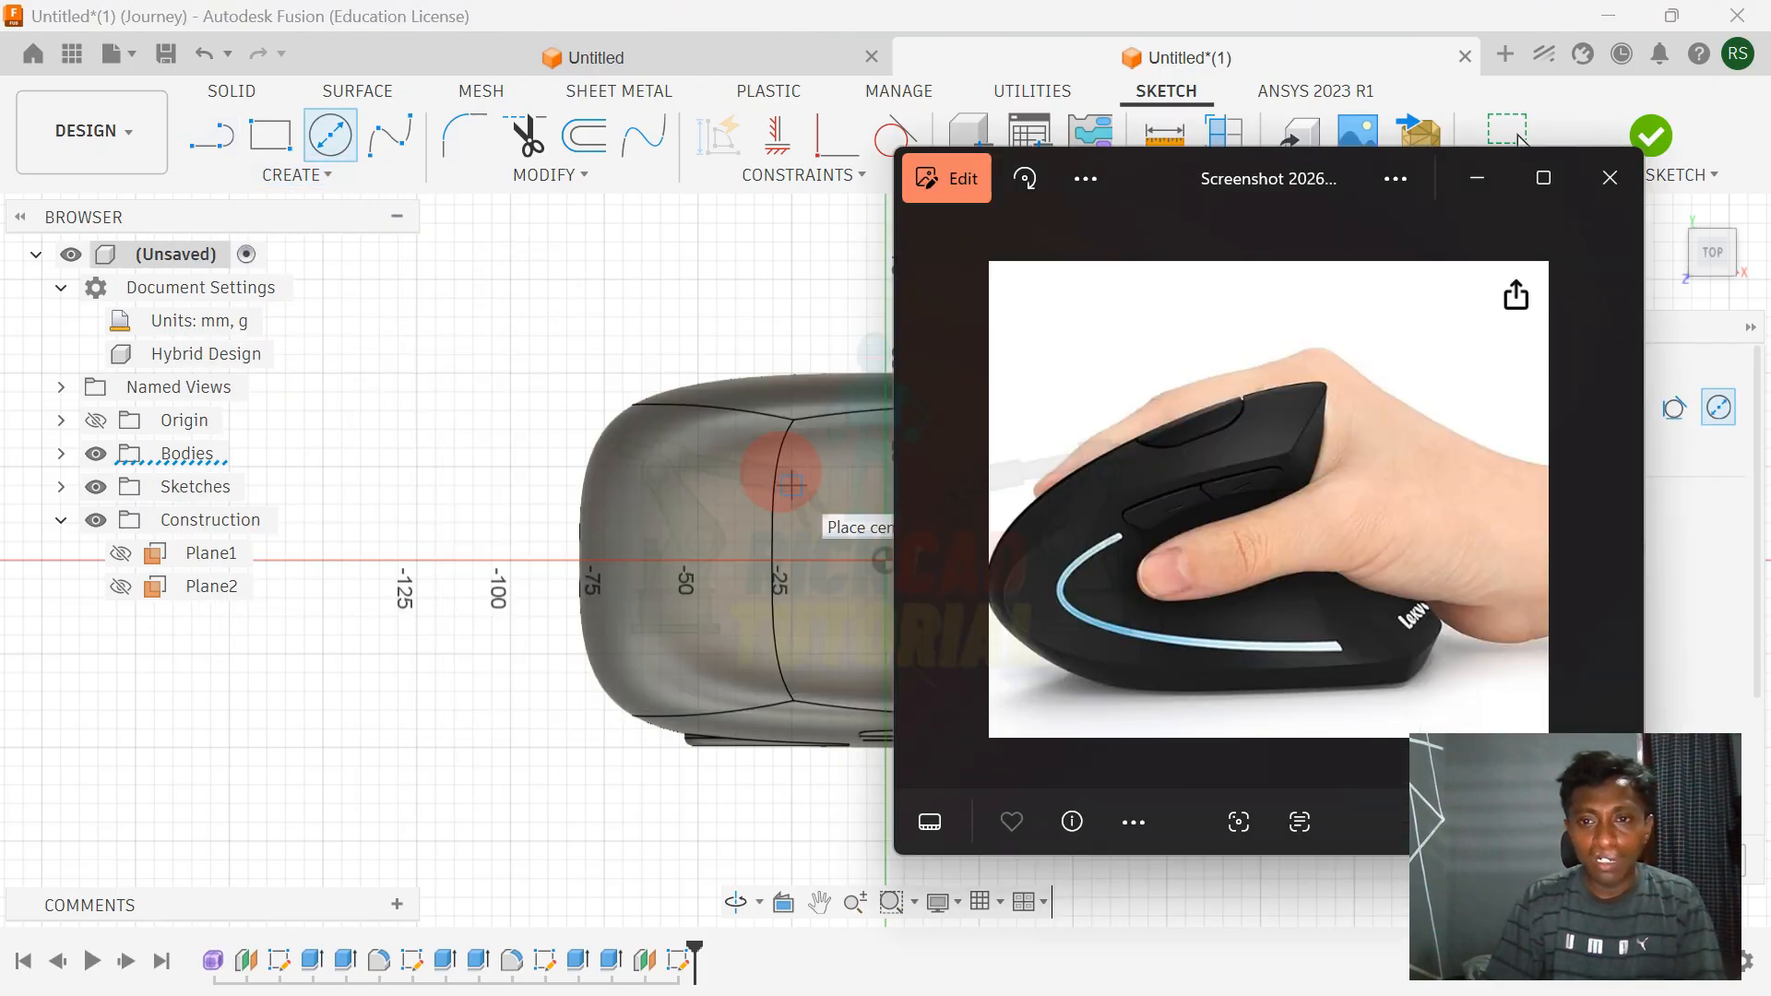
key(alt+Tab)
click(886, 558)
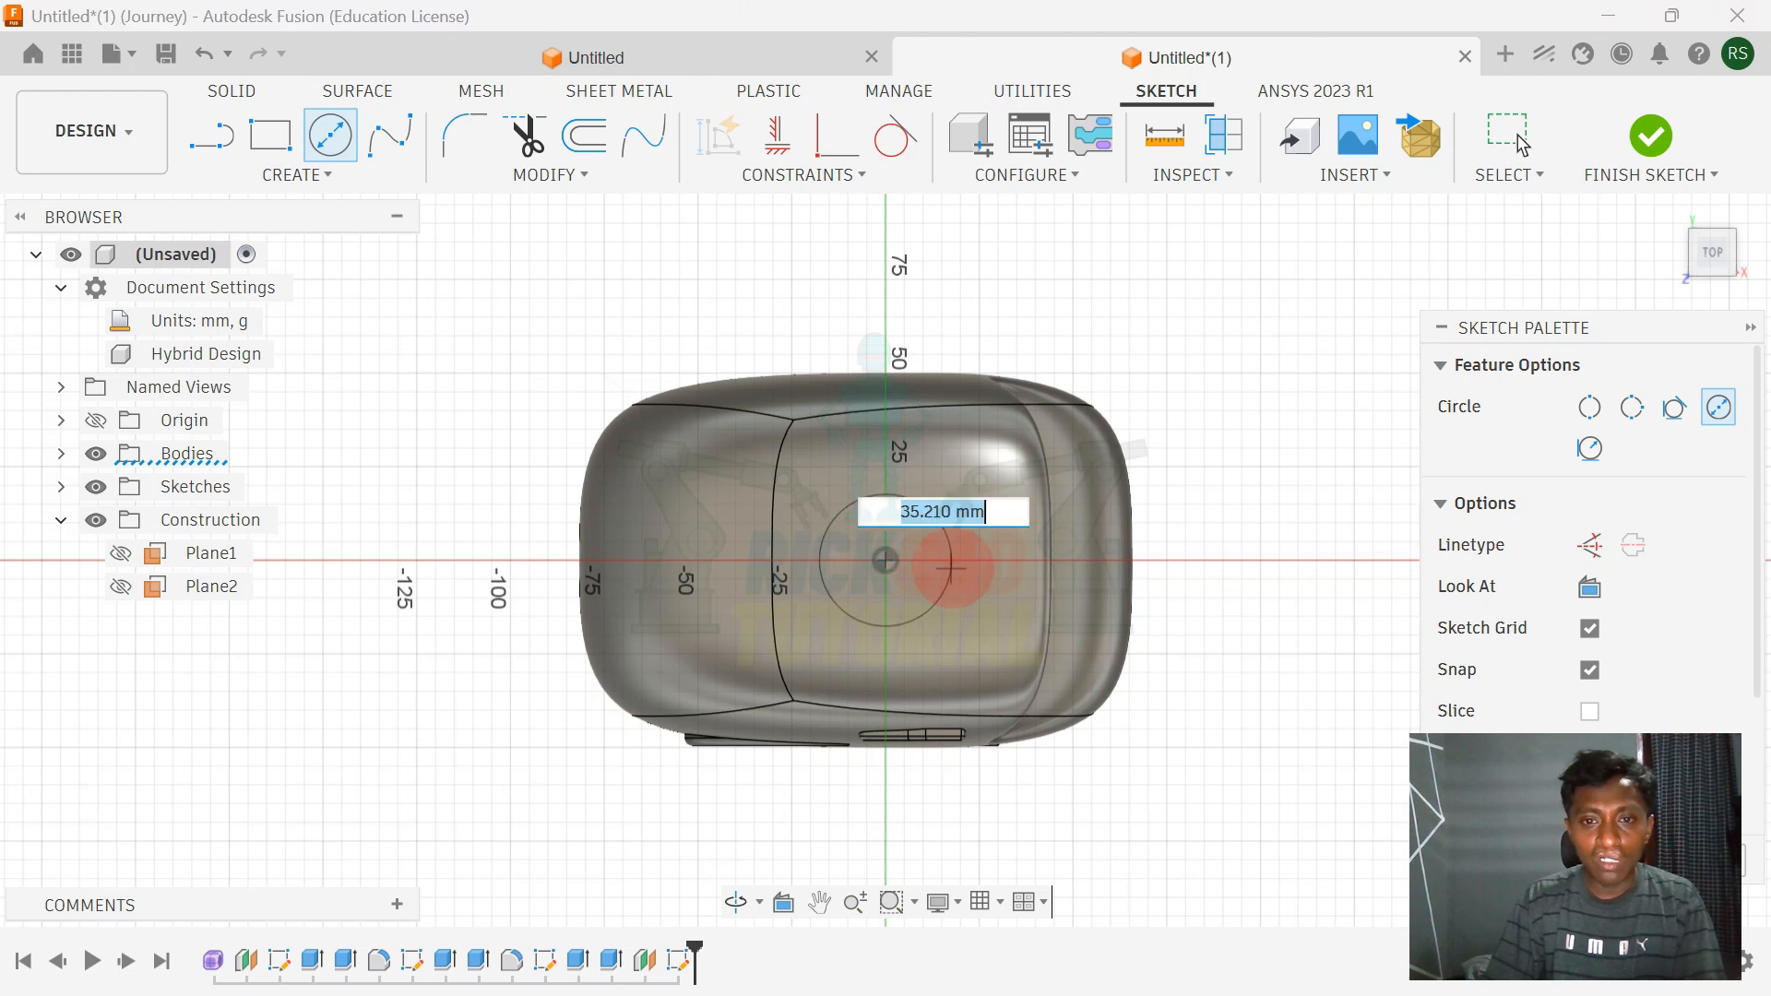
key(alt+Tab)
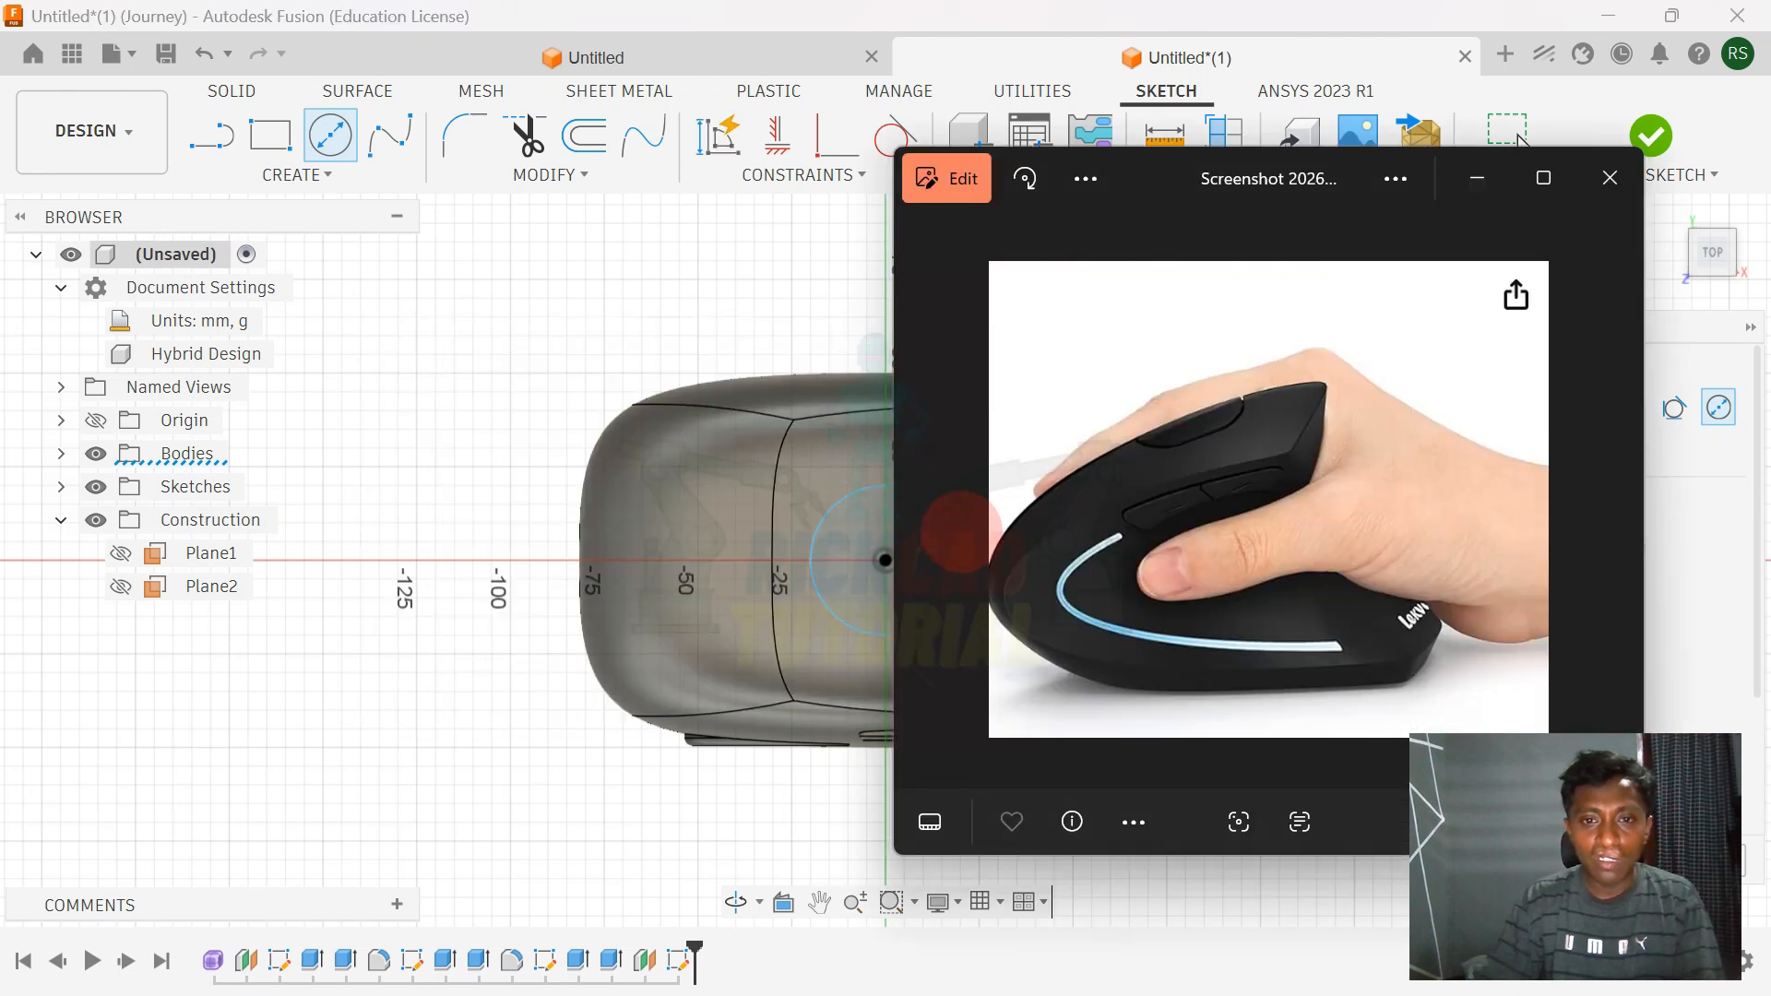
key(alt+Tab)
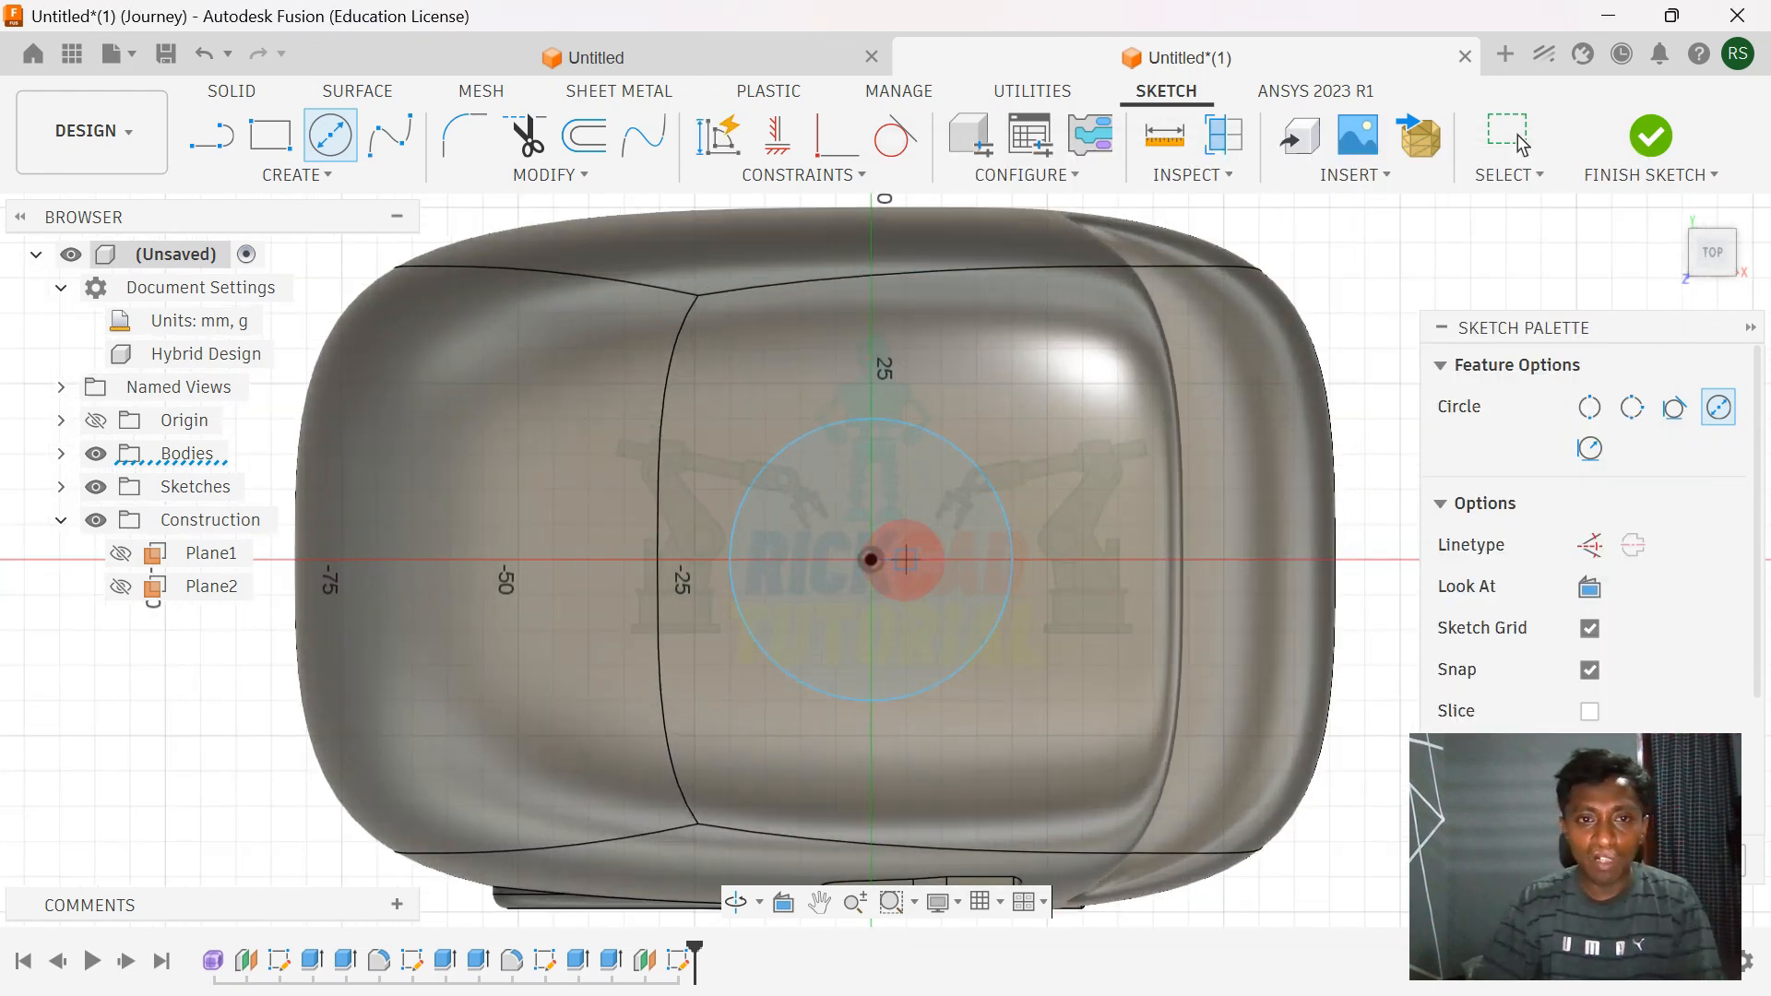
key(alt+Tab)
key(alt+Tab)
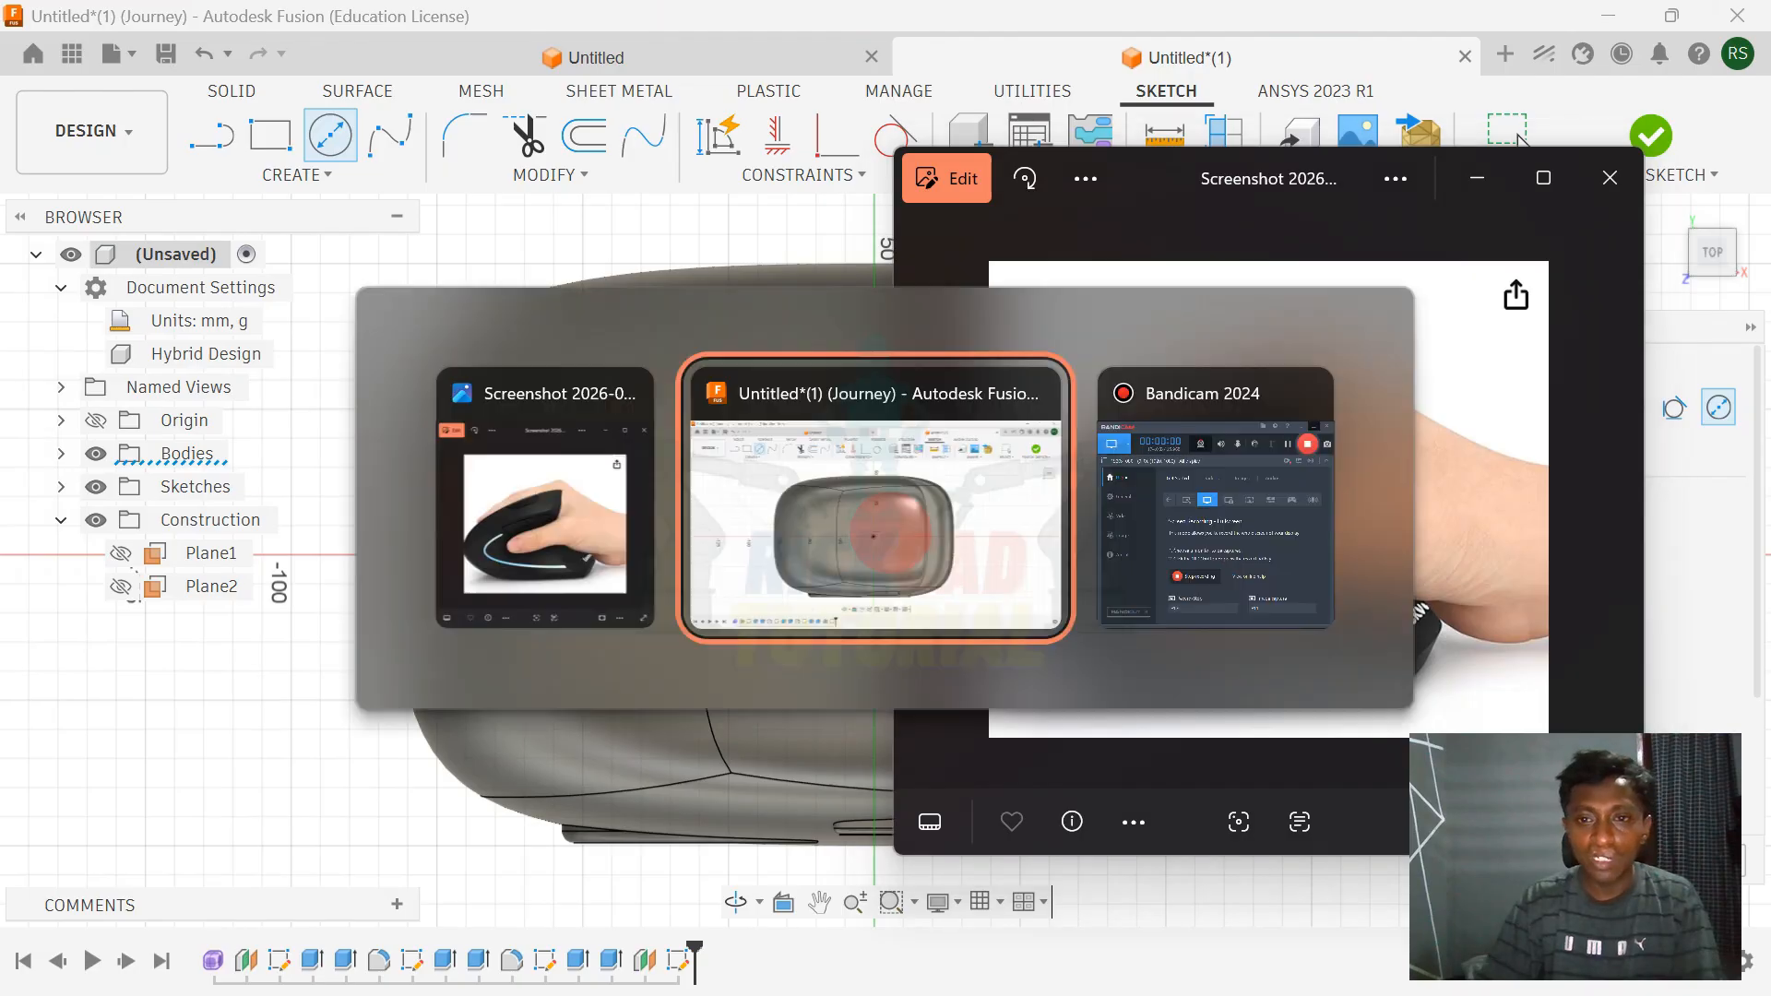
- Finish the sketch and extrude the ring between the two circles -15 mm as a cut into the top of the mouse
key(alt+Tab)
key(alt+Tab)
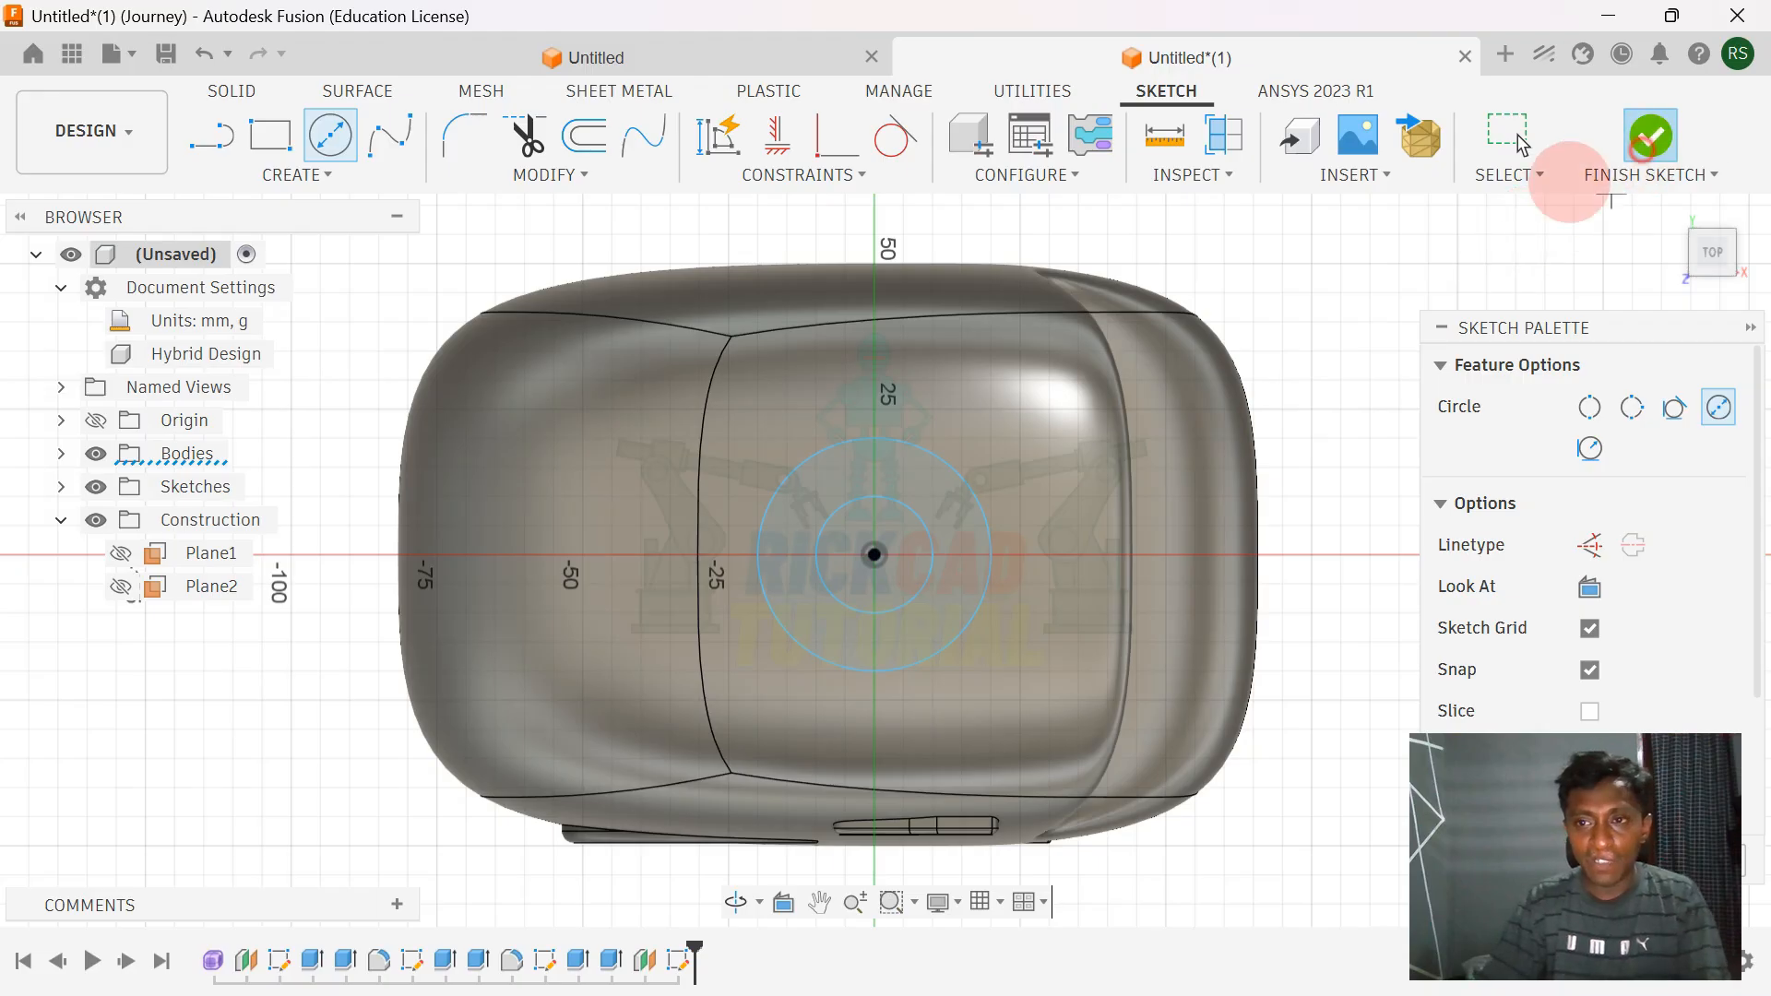
mouse_move(1116, 378)
shift+middle_down()
mouse_move(1221, 246)
mouse_move(1341, 225)
mouse_move(1219, 303)
shift+middle_up()
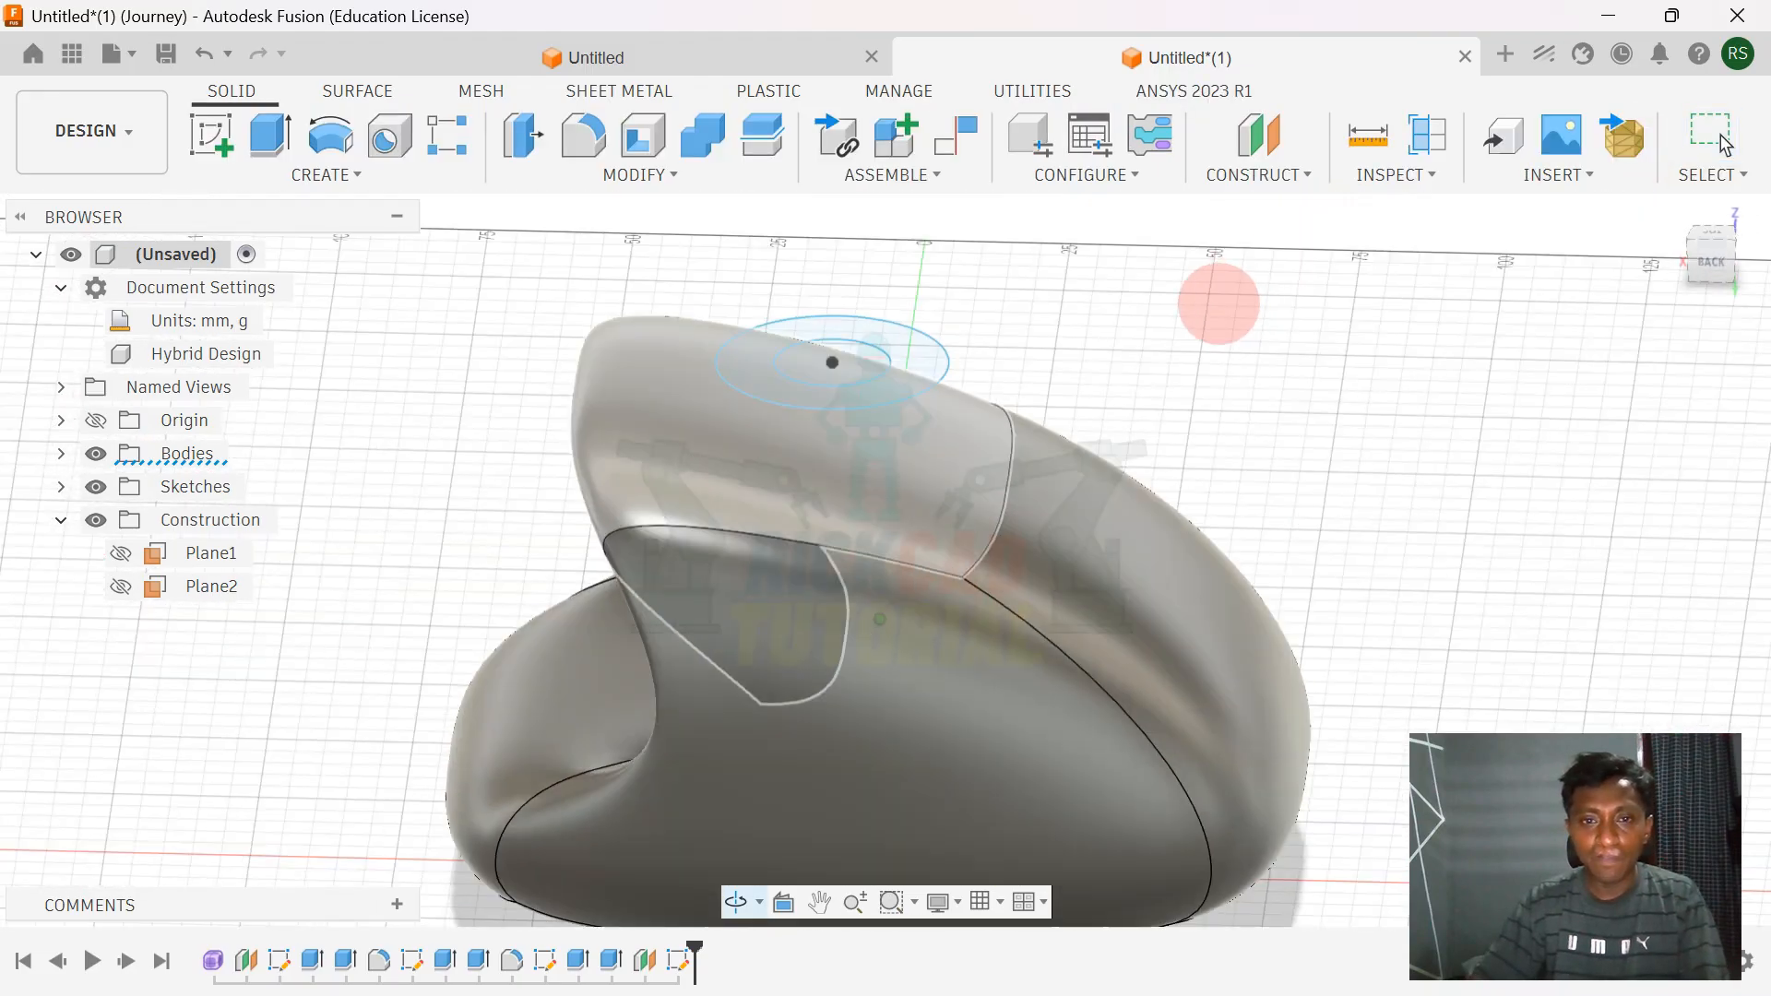
key(e)
click(932, 379)
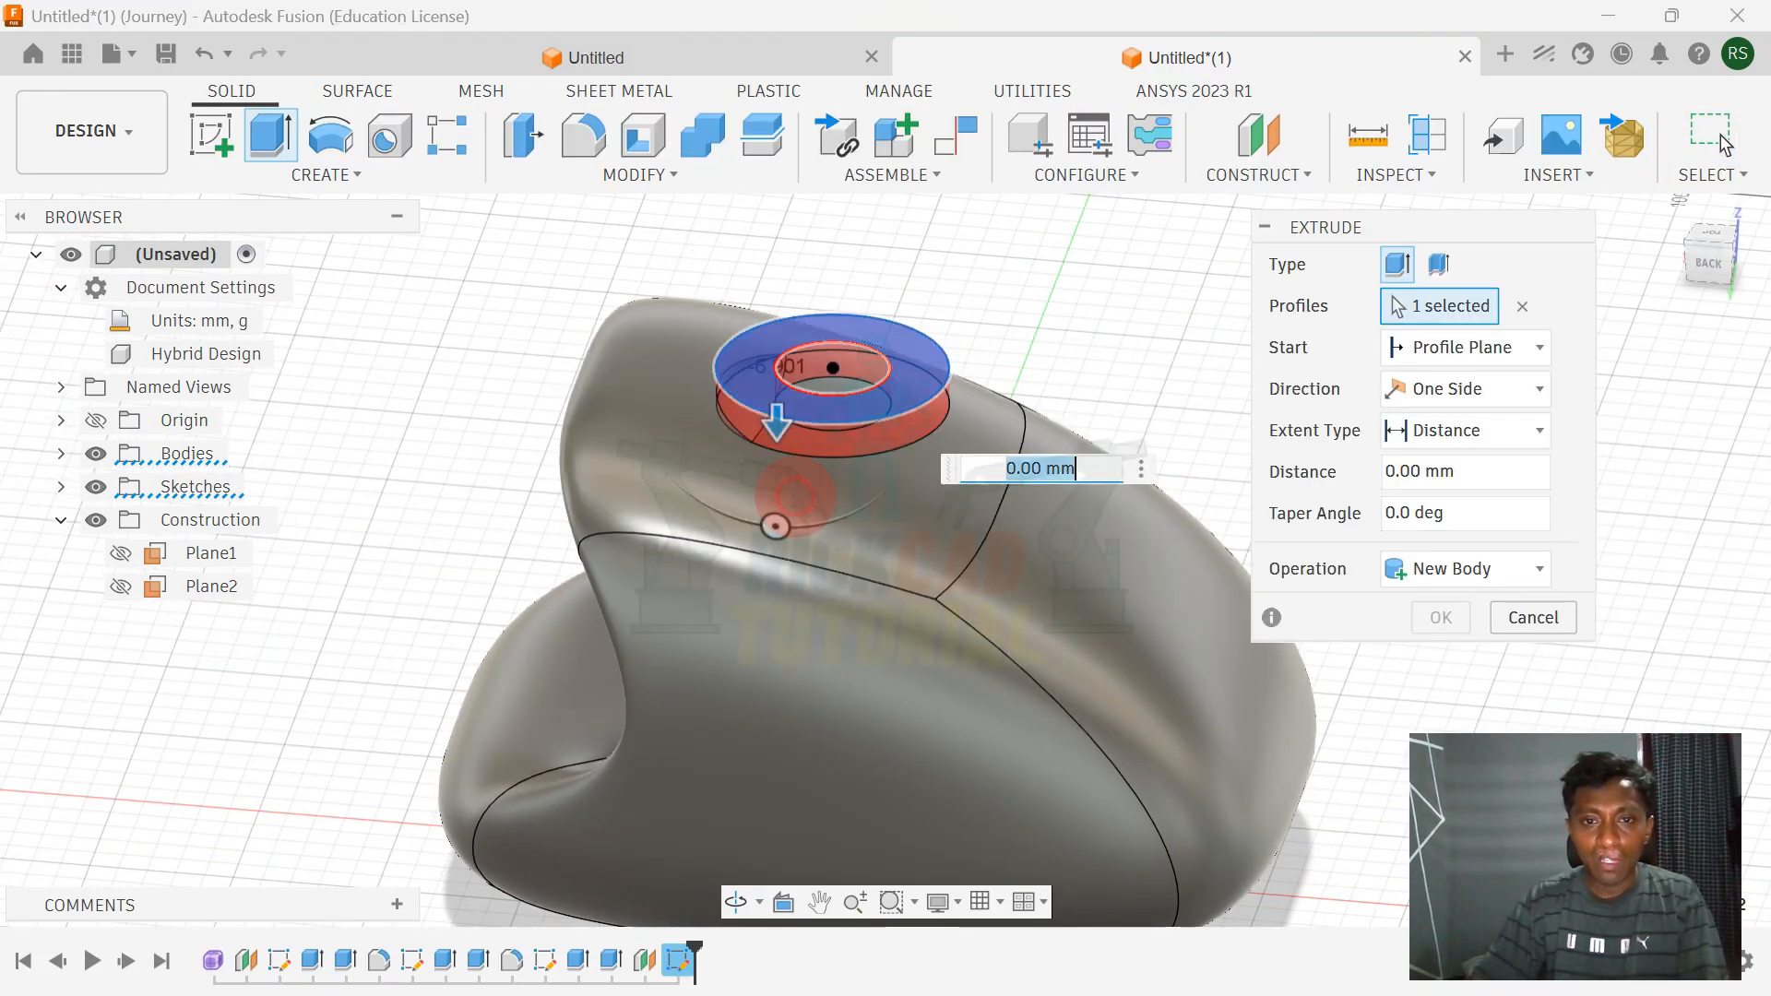
text(-15)
key(Return)
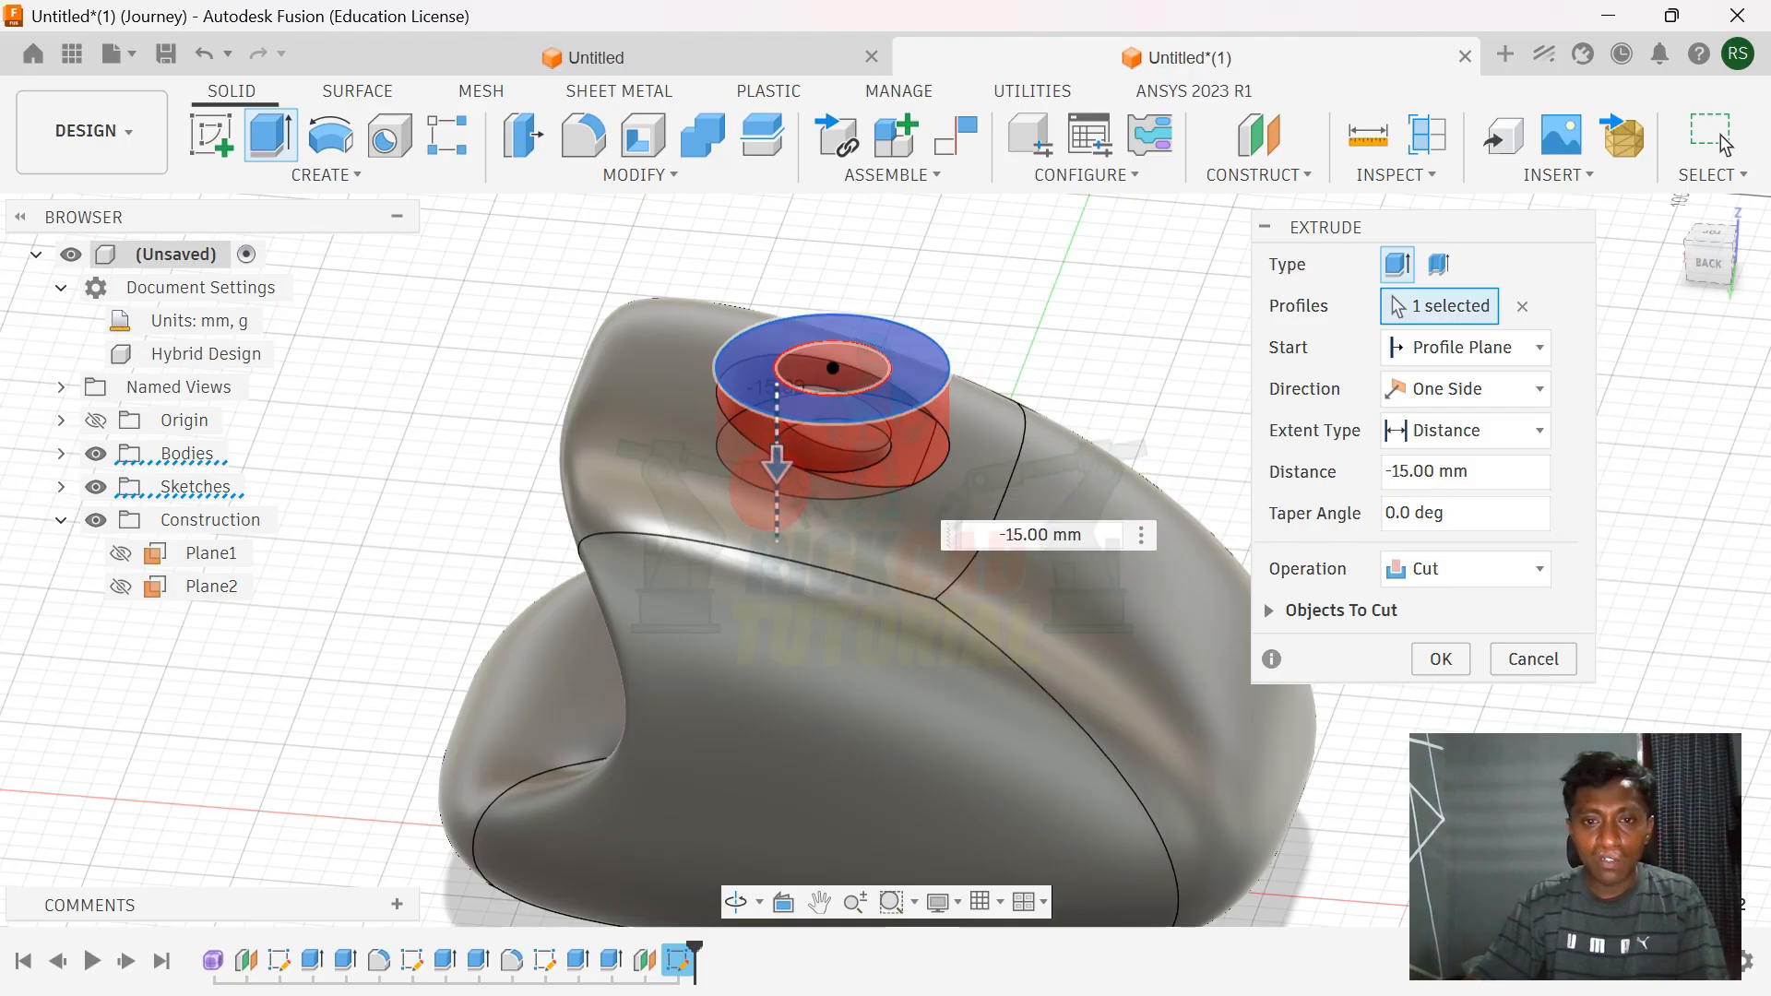
click(1441, 659)
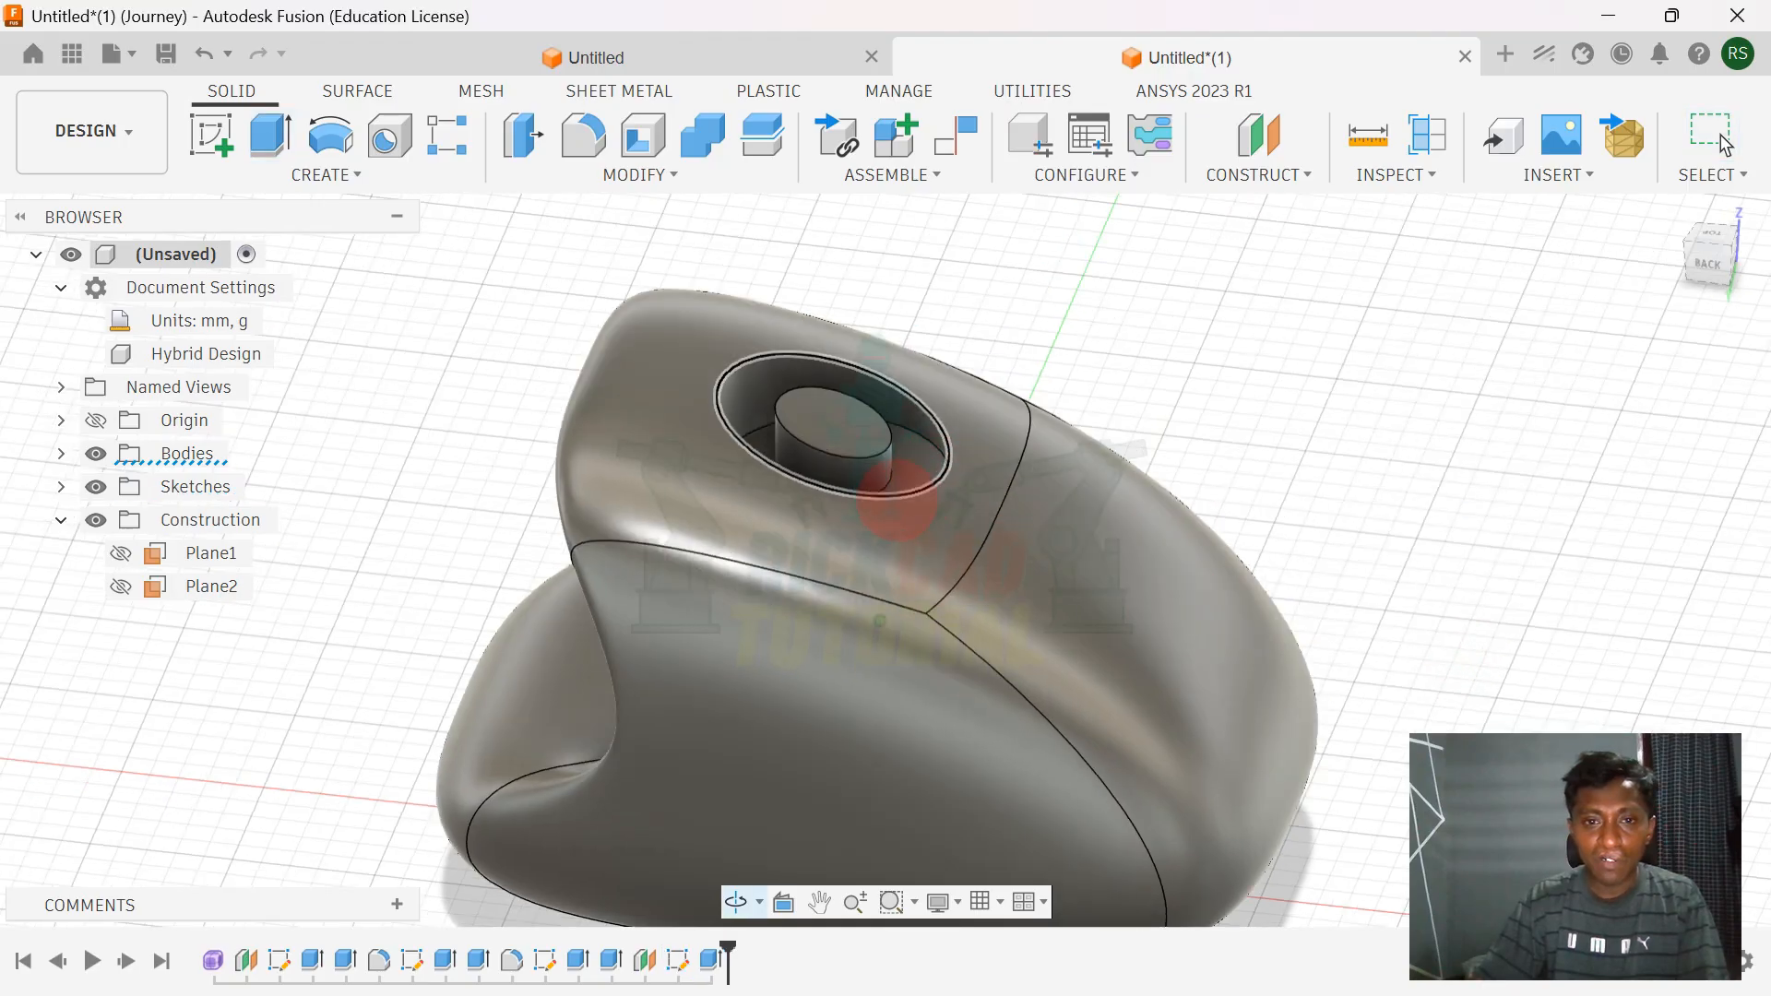
shift+middle_drag(898, 501, 341, 495)
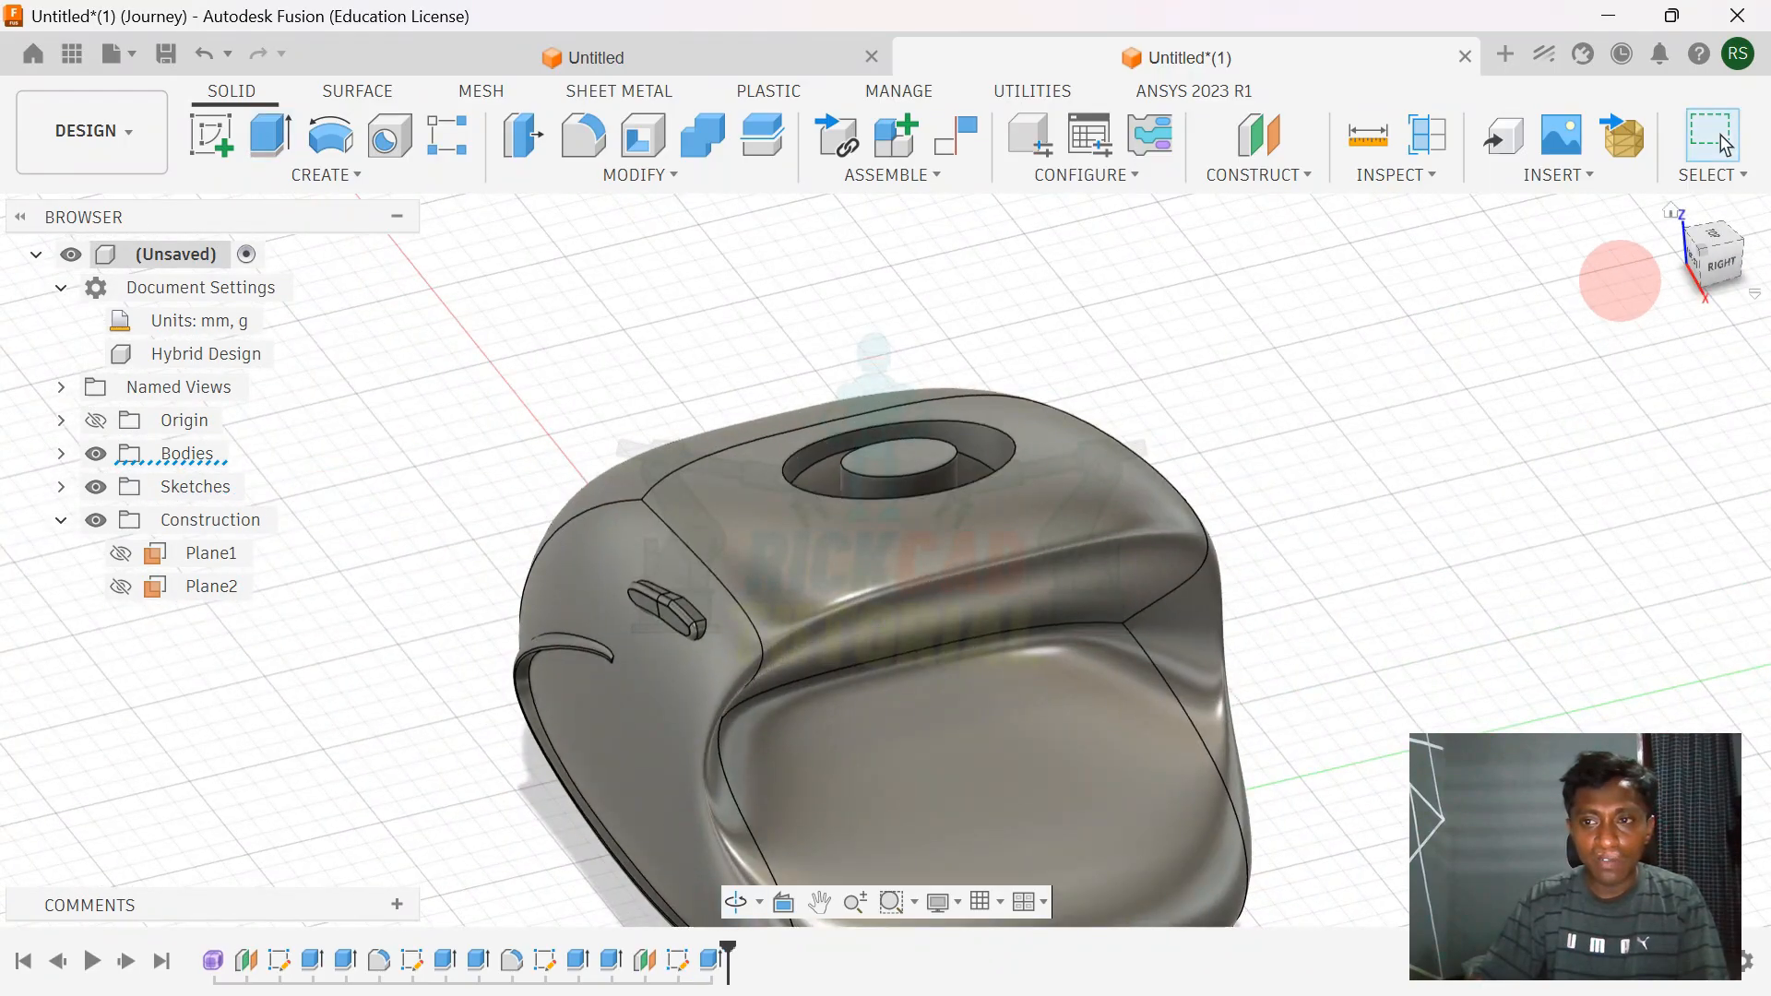
shift+middle_drag(1042, 419, 1076, 518)
scroll(1076, 518, up, 3)
click(962, 557)
key(e)
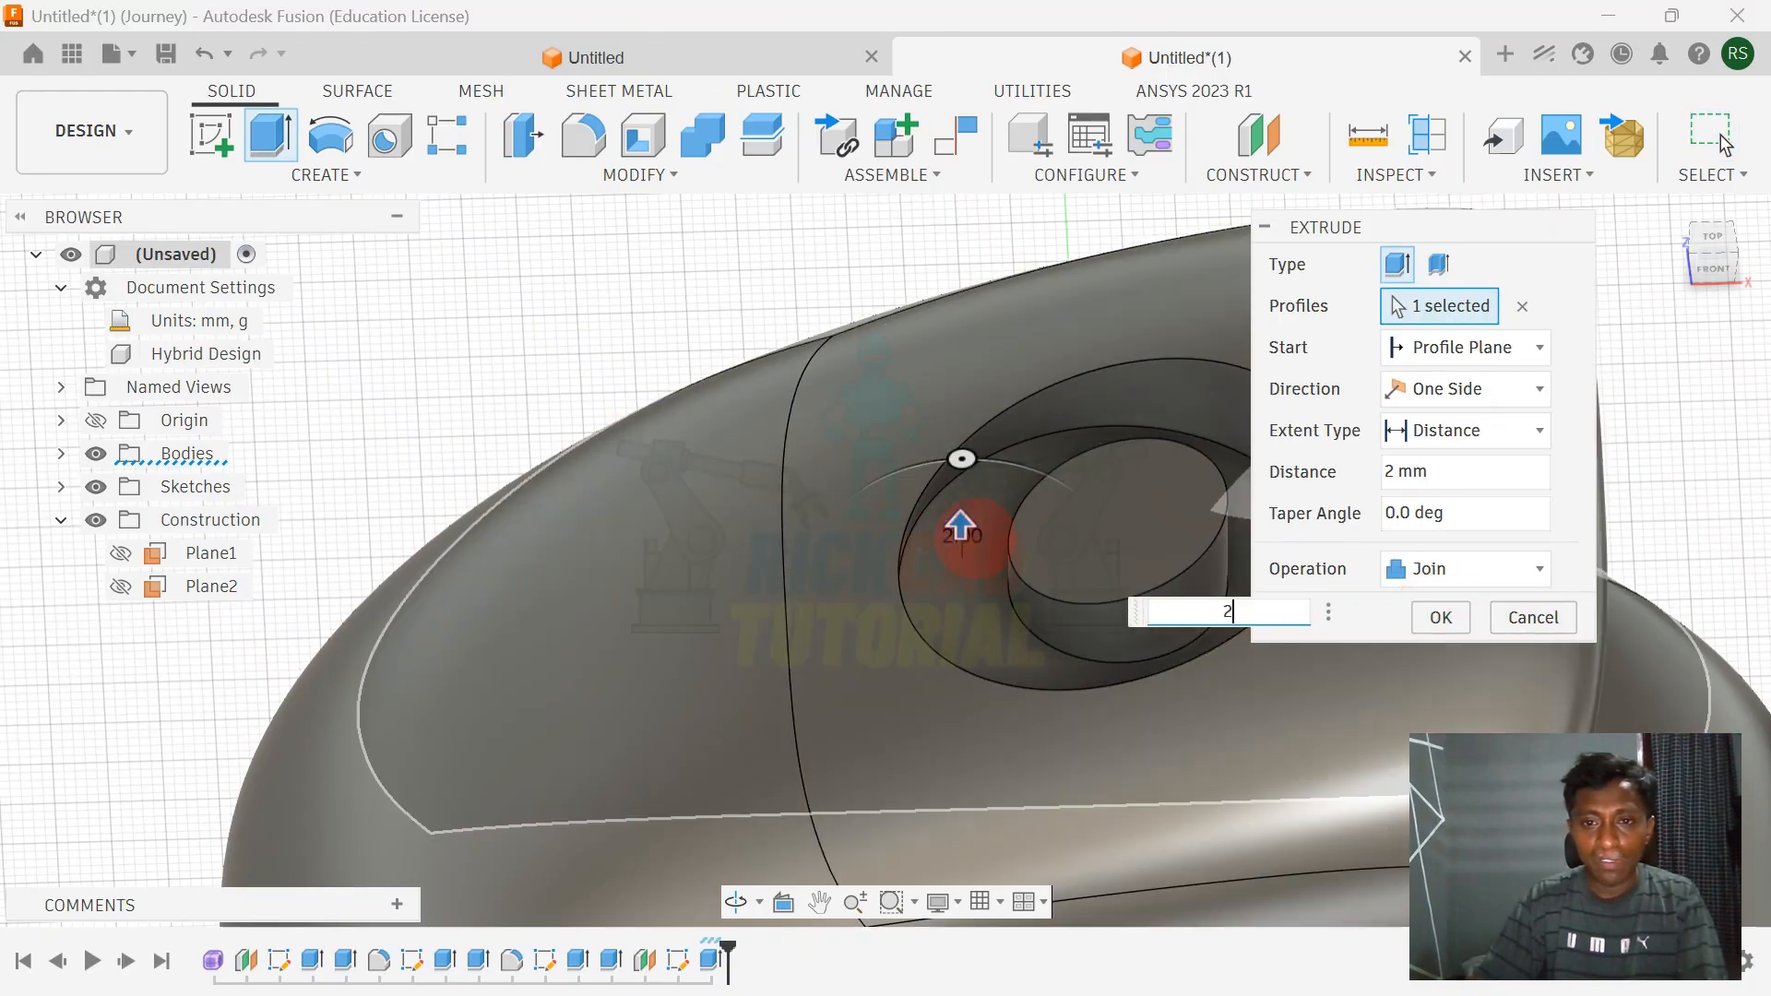
mouse_move(964, 526)
mouse_down()
mouse_move(961, 466)
mouse_move(961, 503)
mouse_up()
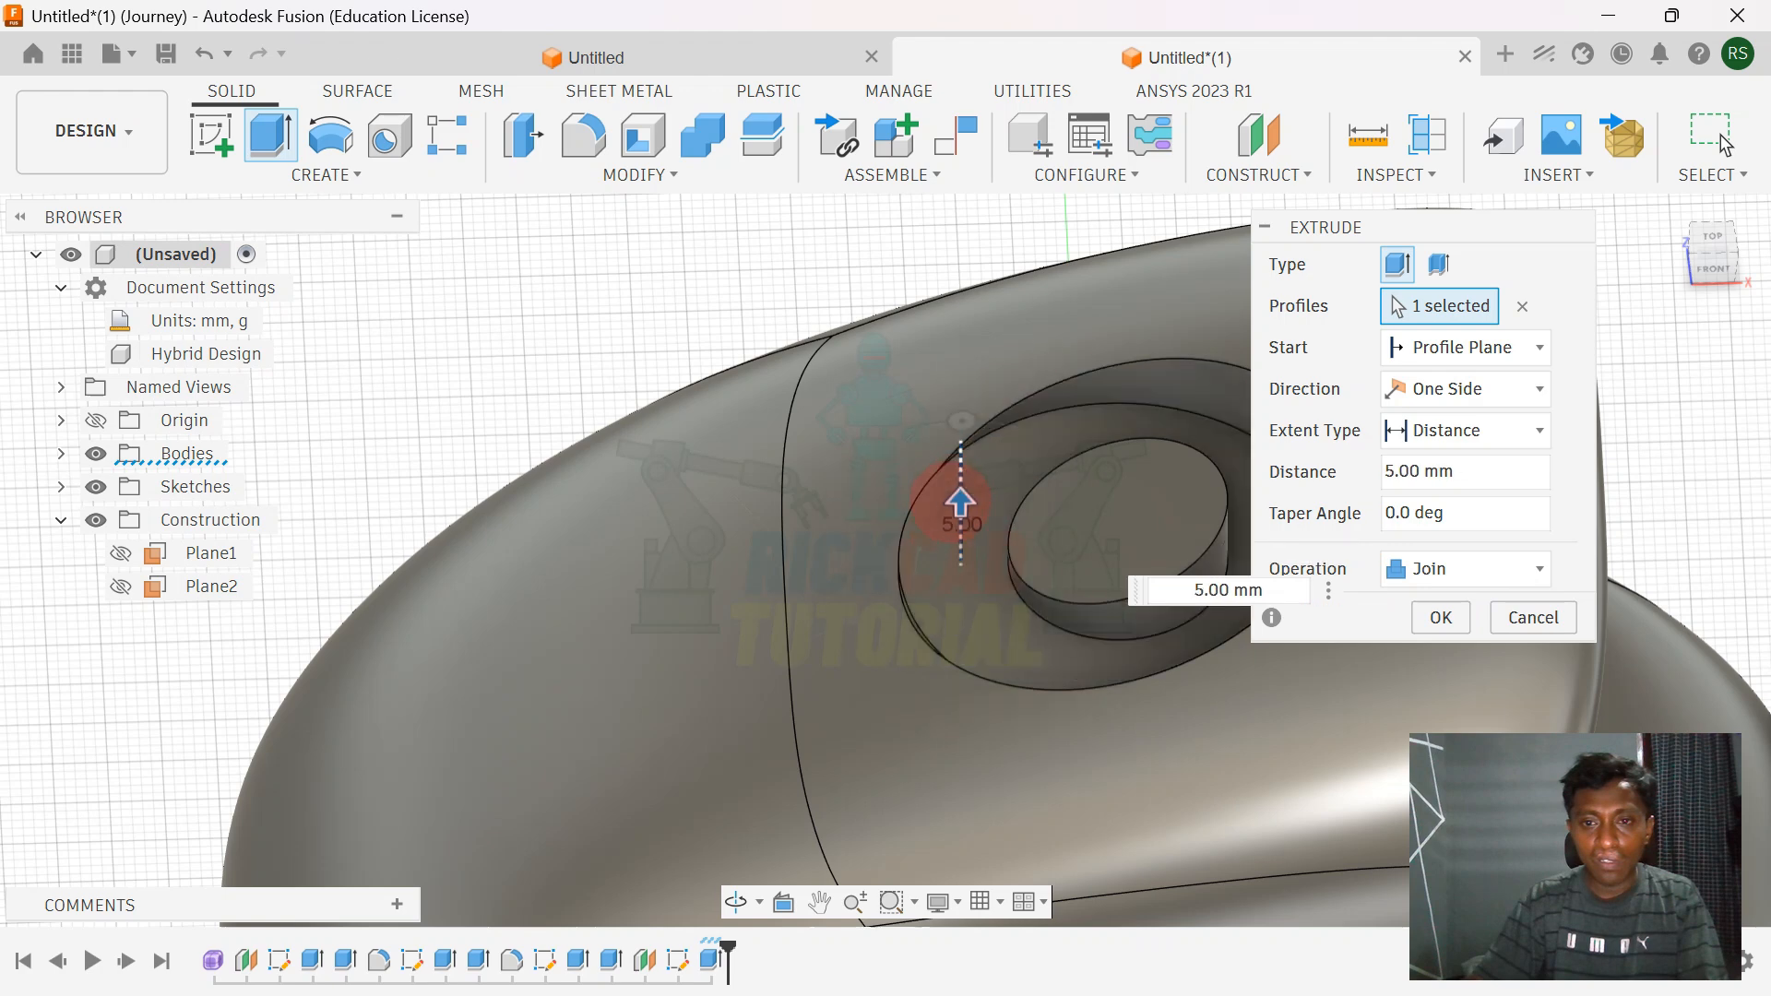
click(1554, 630)
- Try to fillet the outer floor edge of the ring-shaped recess with a 5 mm radius
key(f)
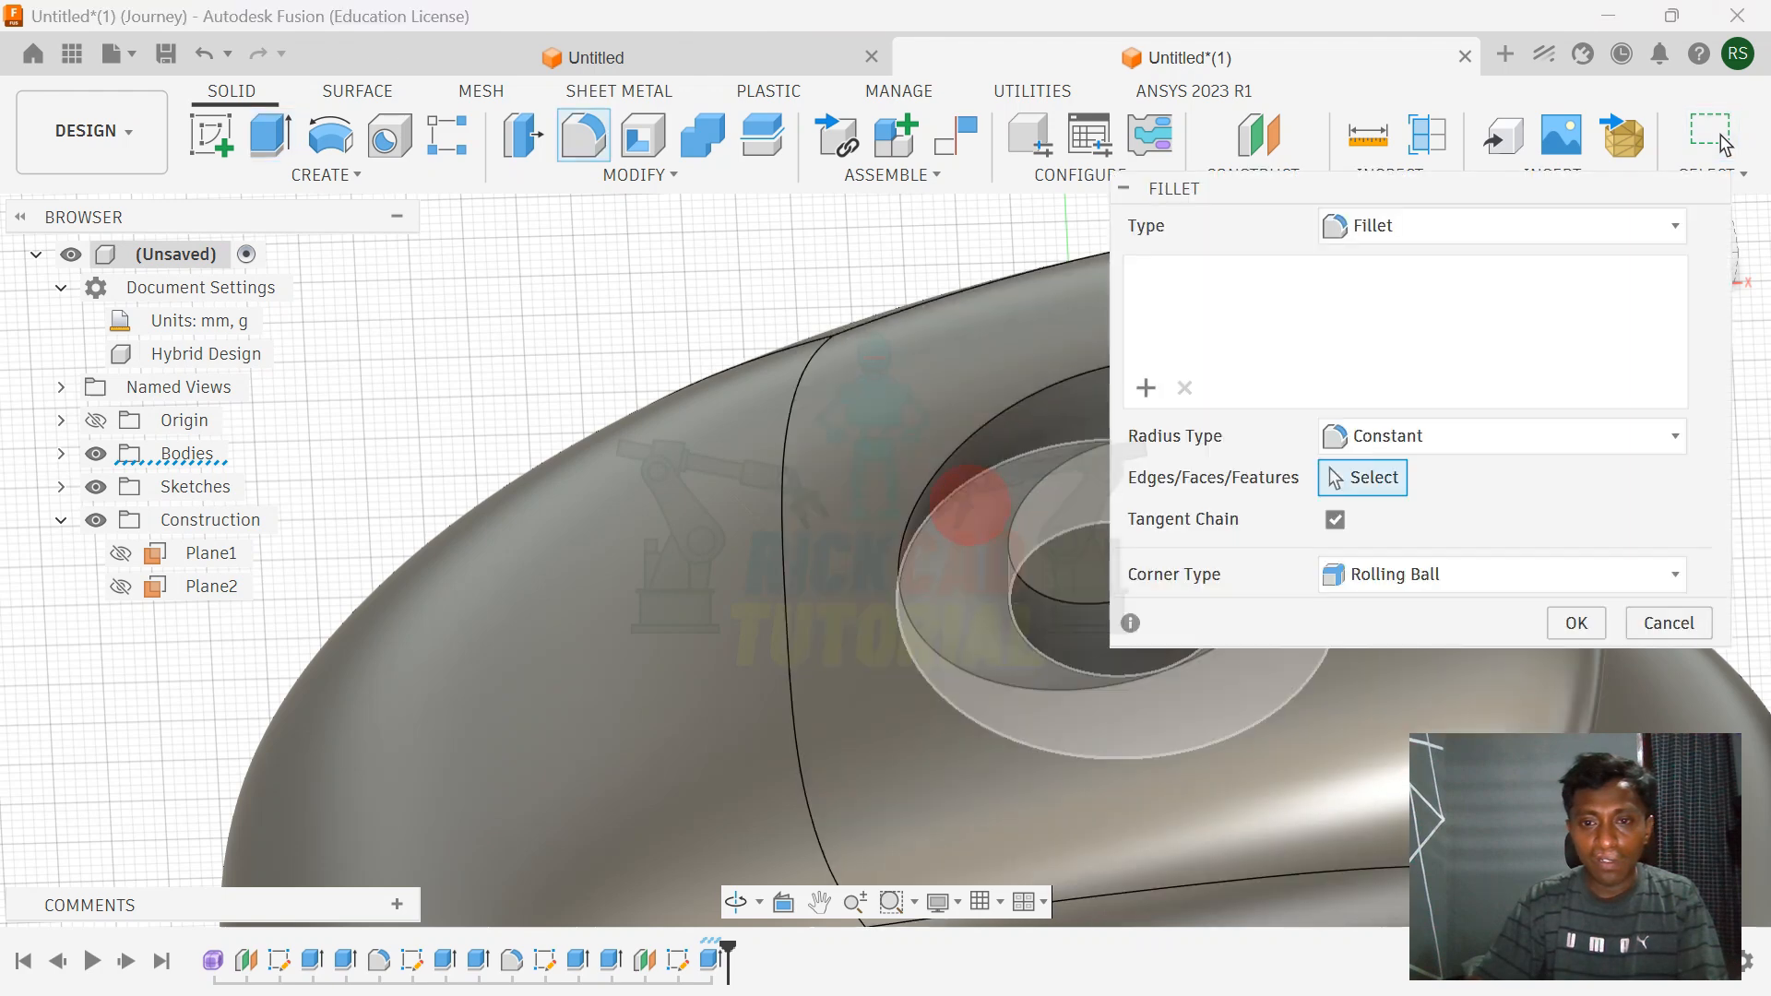
click(960, 489)
text(5)
key(Return)
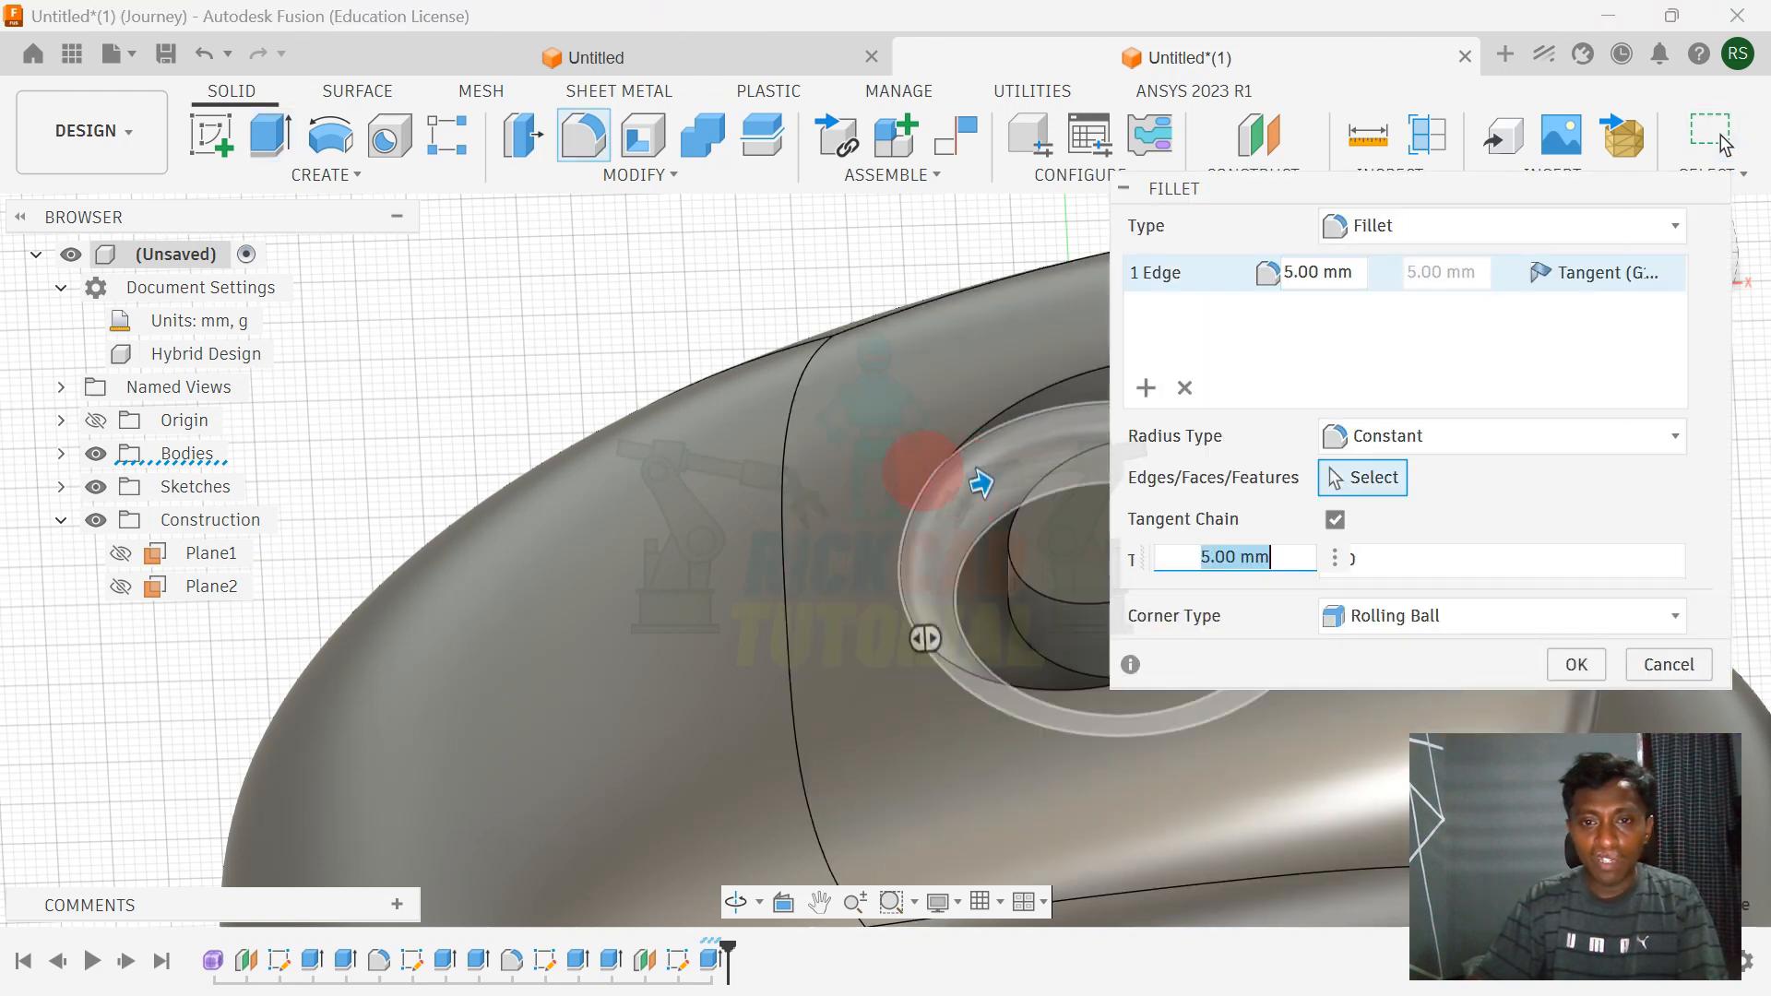
shift+middle_drag(985, 479, 752, 460)
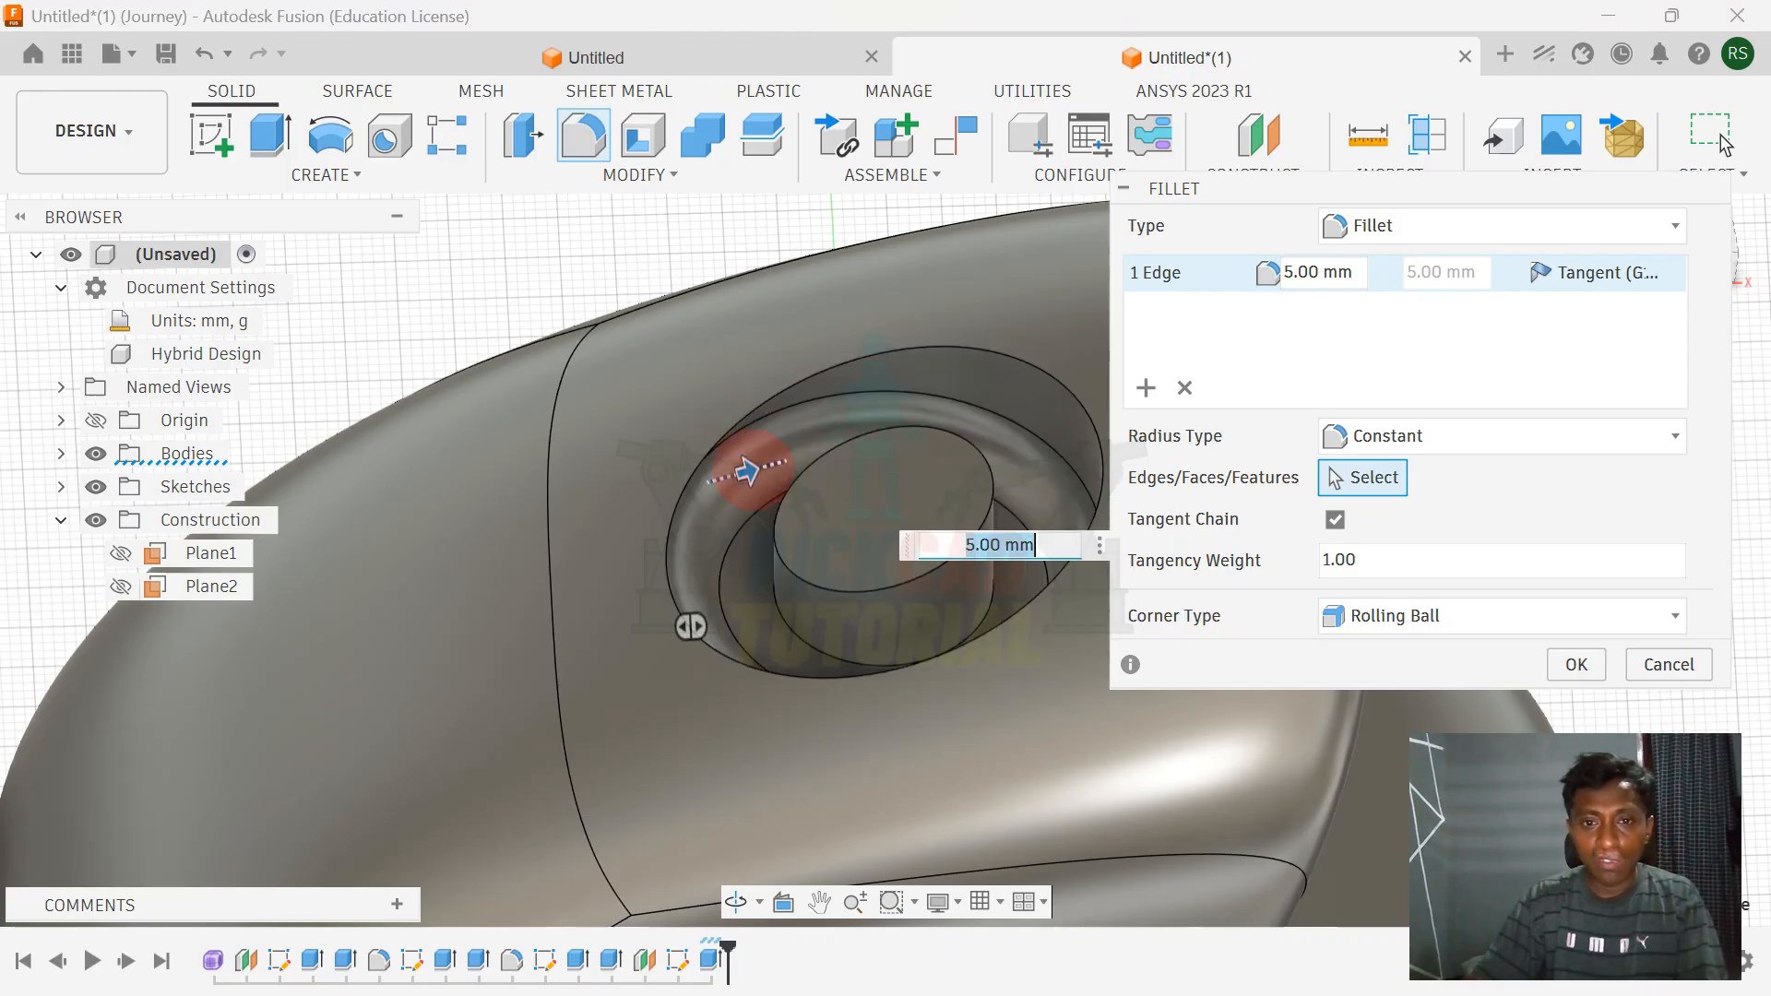
drag(752, 466, 777, 461)
click(1669, 664)
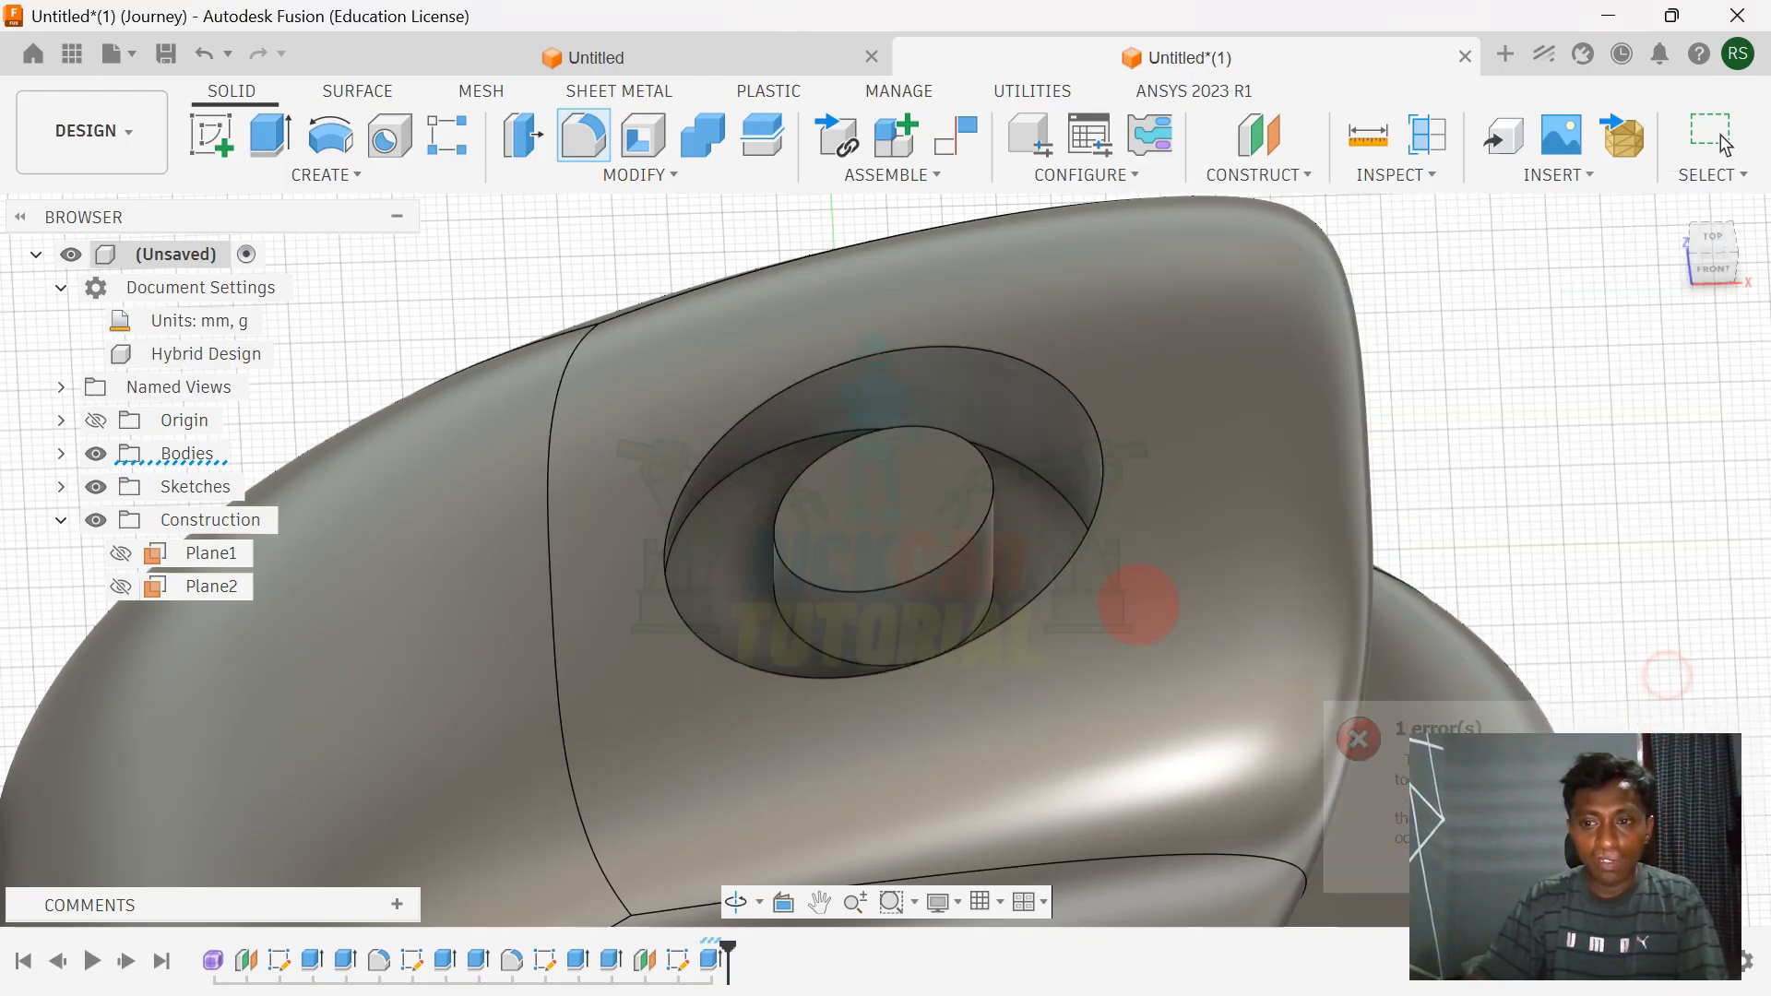
- Fillet the top edge of the central post in the recess with a 7.5 mm radius to form a domed button
key(f)
click(961, 556)
drag(961, 556, 948, 558)
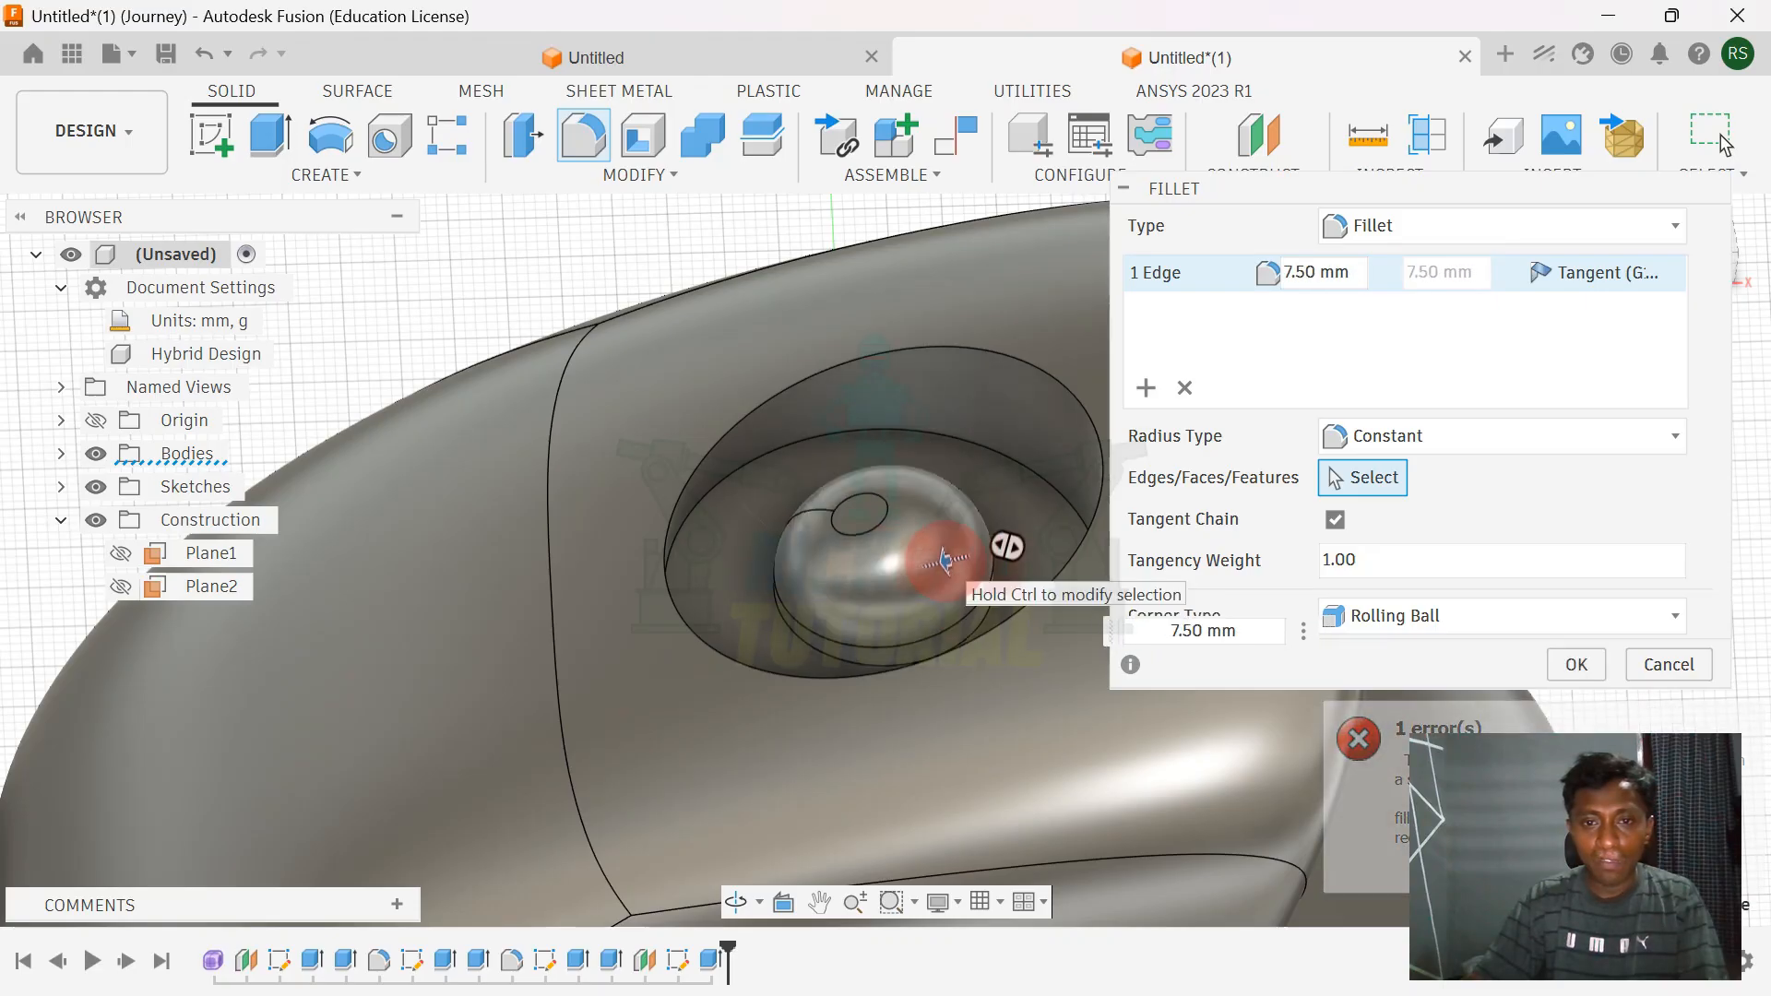
click(1576, 664)
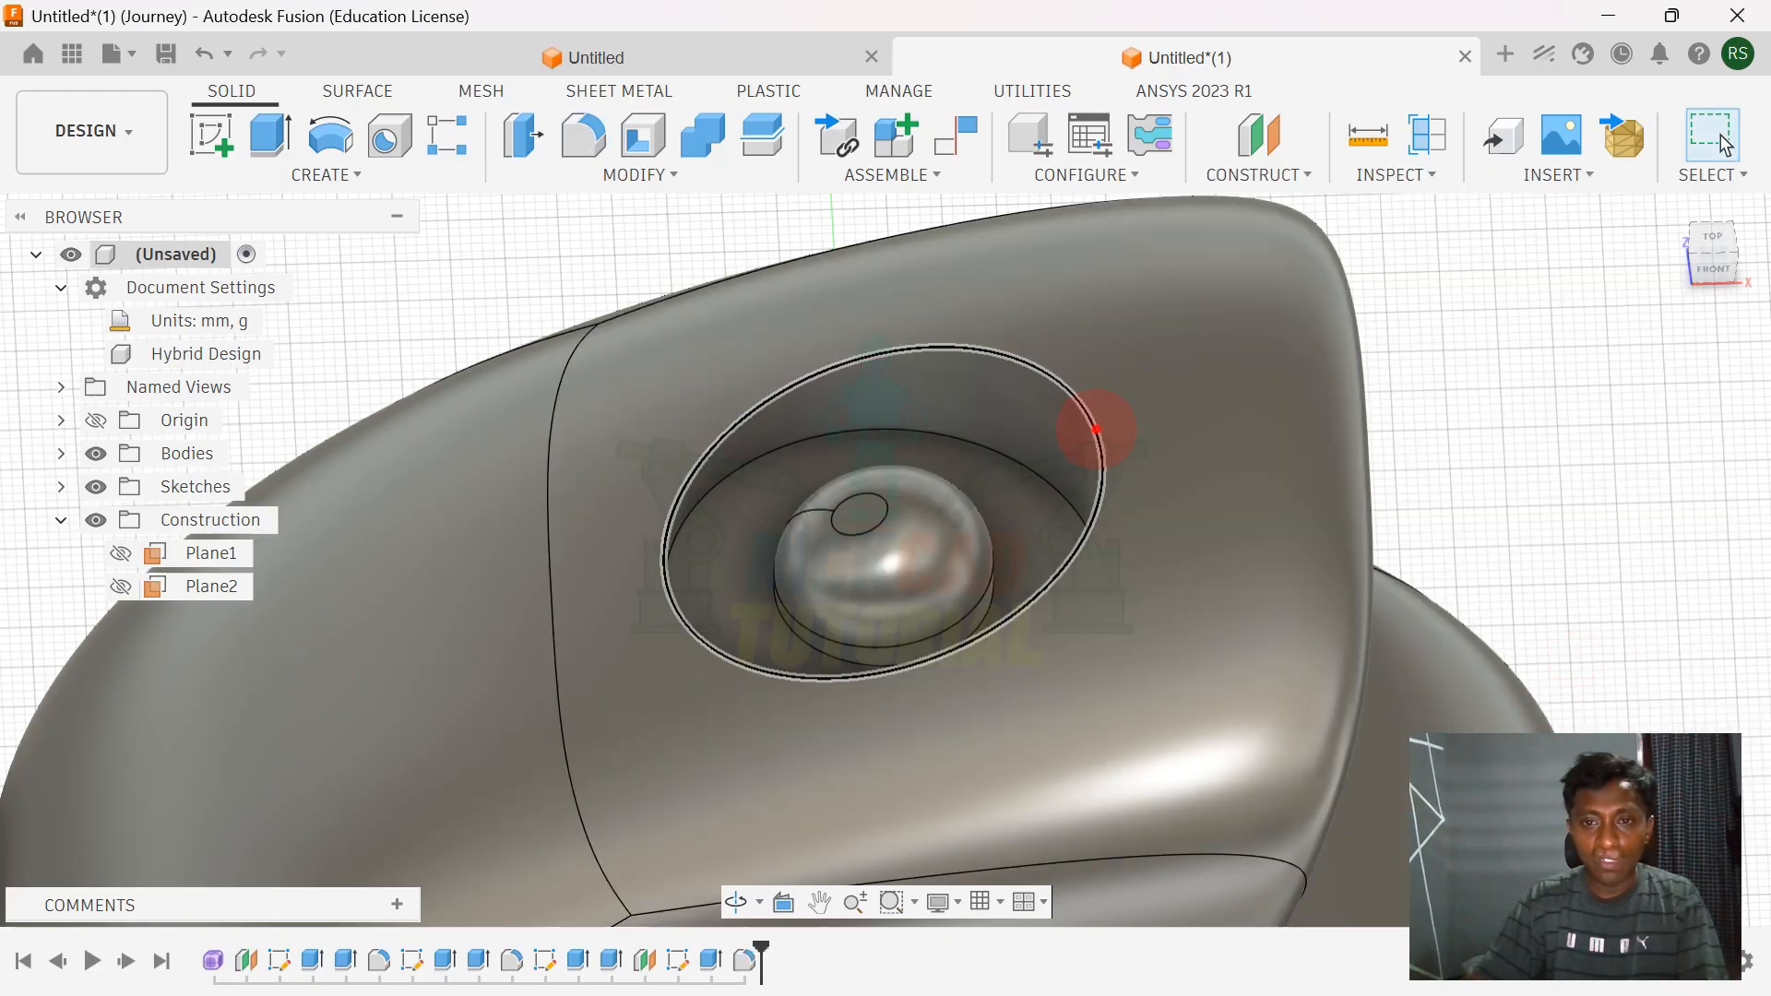
- Round the outer rim edge of the circular recess on top of the mouse with a small fillet
key(f)
click(1096, 430)
mouse_move(1080, 426)
mouse_down()
mouse_move(1104, 433)
mouse_move(1087, 427)
mouse_up()
scroll(1024, 507, down, 5)
shift+middle_drag(1002, 512, 775, 495)
click(1565, 660)
- Fillet the outer floor edge of the circular recess around the domed button with a 15 mm radius
scroll(805, 467, up, 5)
key(f)
click(1198, 423)
scroll(776, 496, down, 1)
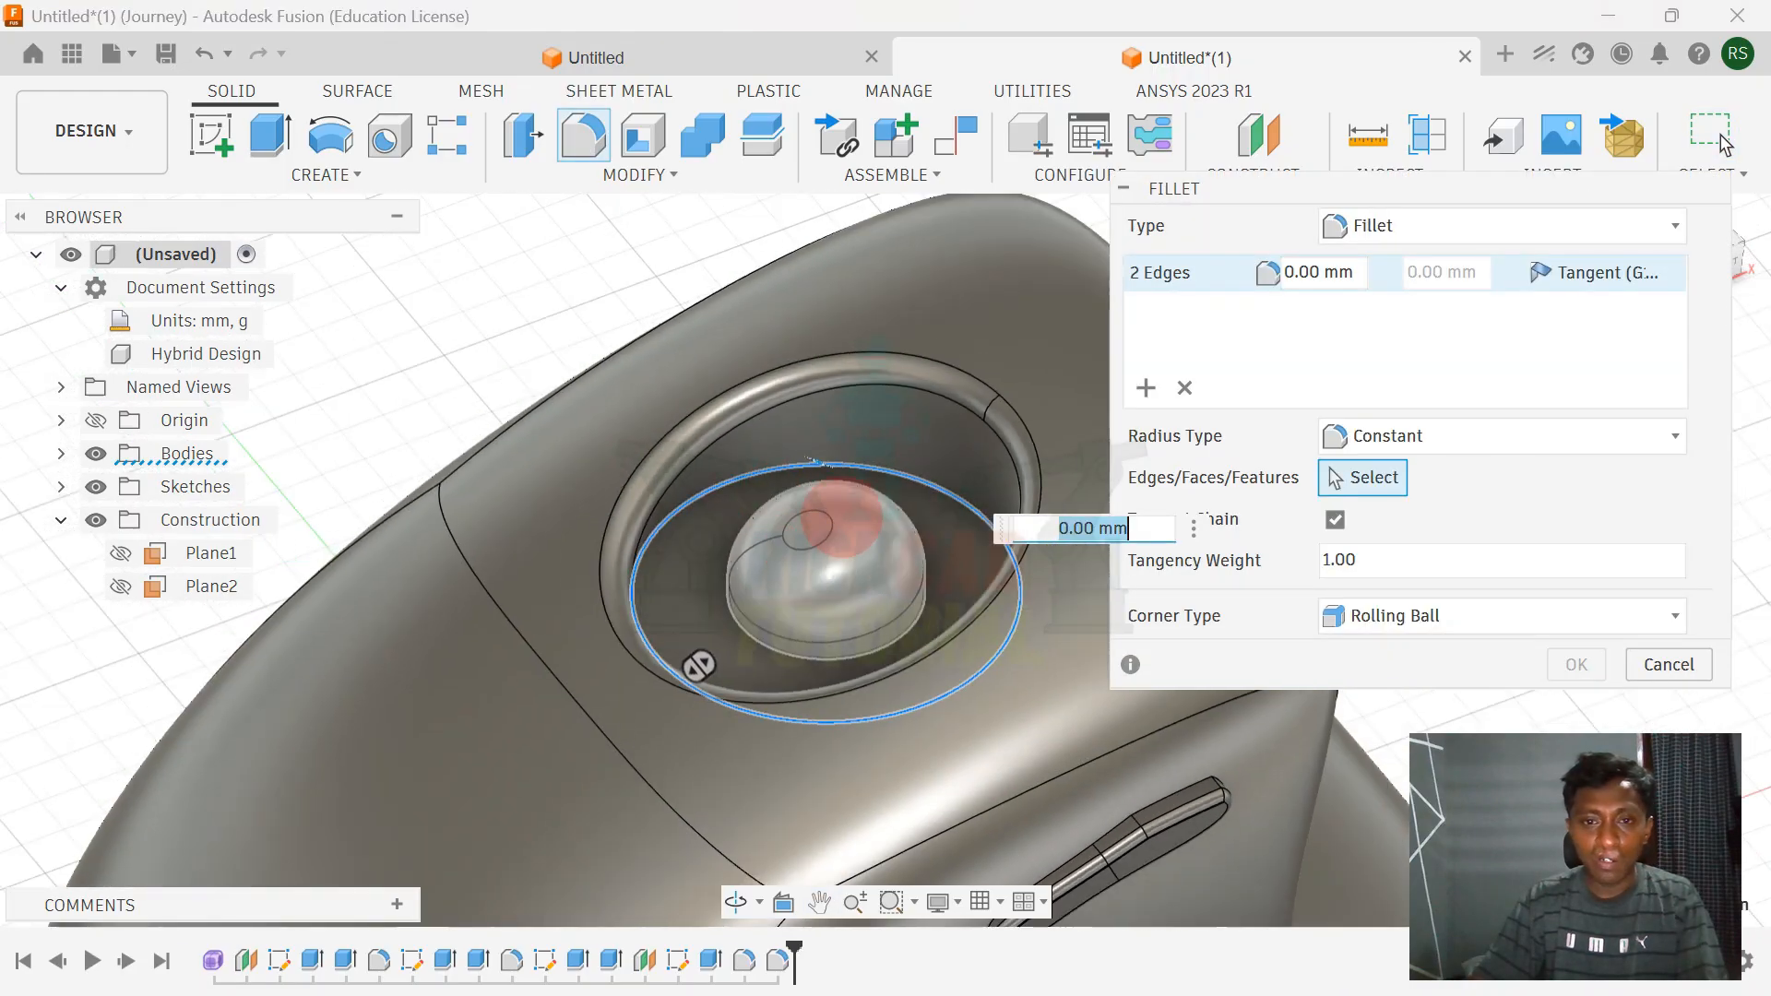
scroll(803, 475, up, 5)
shift+drag(803, 474, 720, 507)
shift+middle_drag(719, 506, 823, 471)
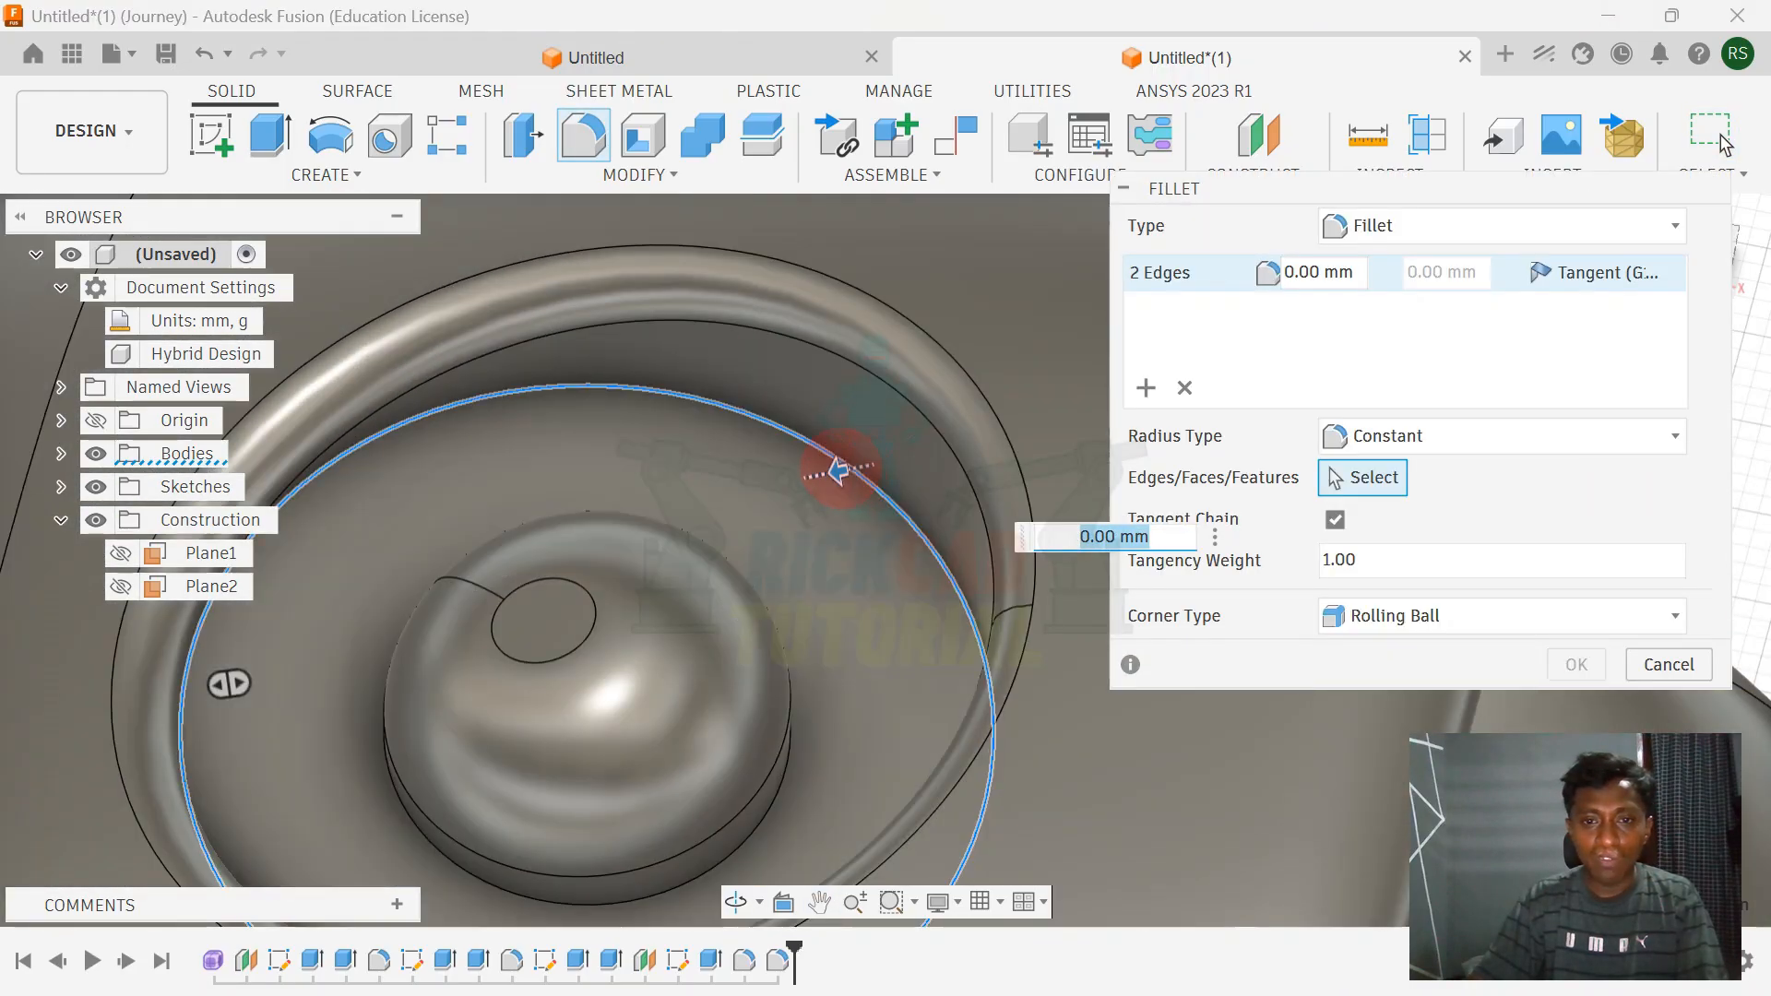
drag(838, 470, 807, 465)
mouse_move(808, 471)
shift+middle_down()
mouse_move(877, 447)
mouse_move(821, 459)
shift+middle_up()
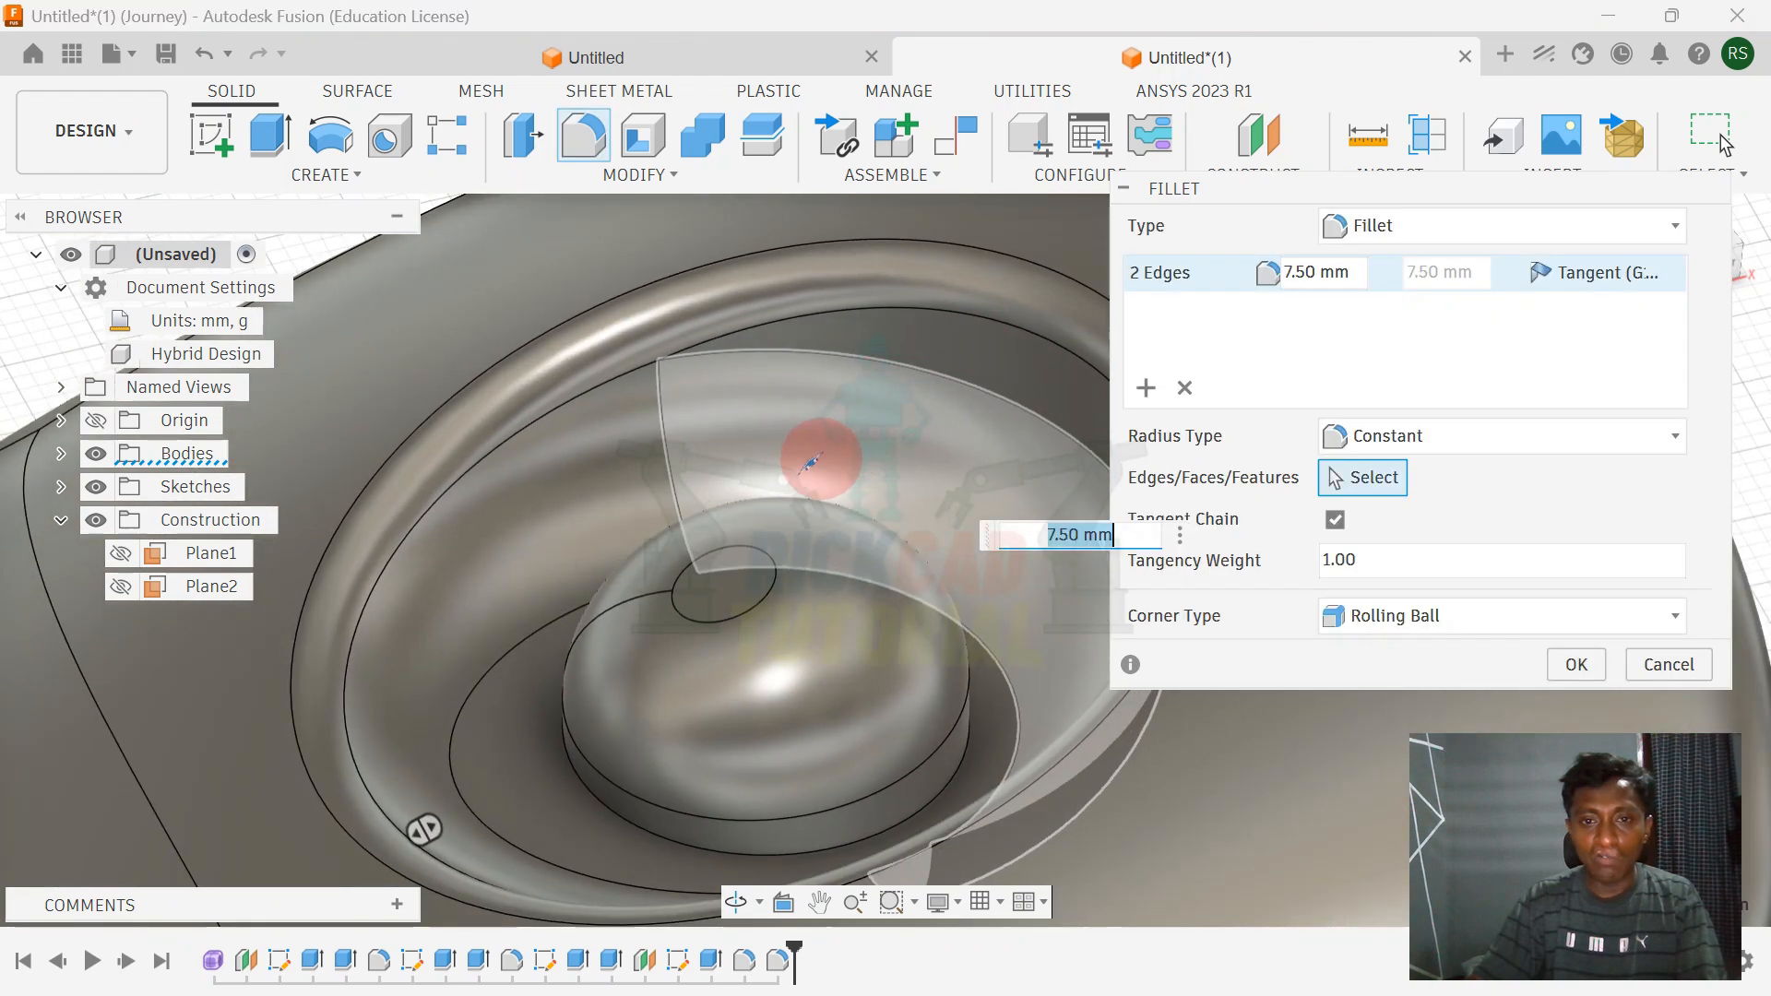
mouse_move(811, 462)
mouse_down()
mouse_move(799, 448)
mouse_move(812, 463)
mouse_up()
scroll(813, 484, down, 2)
scroll(812, 486, down, 3)
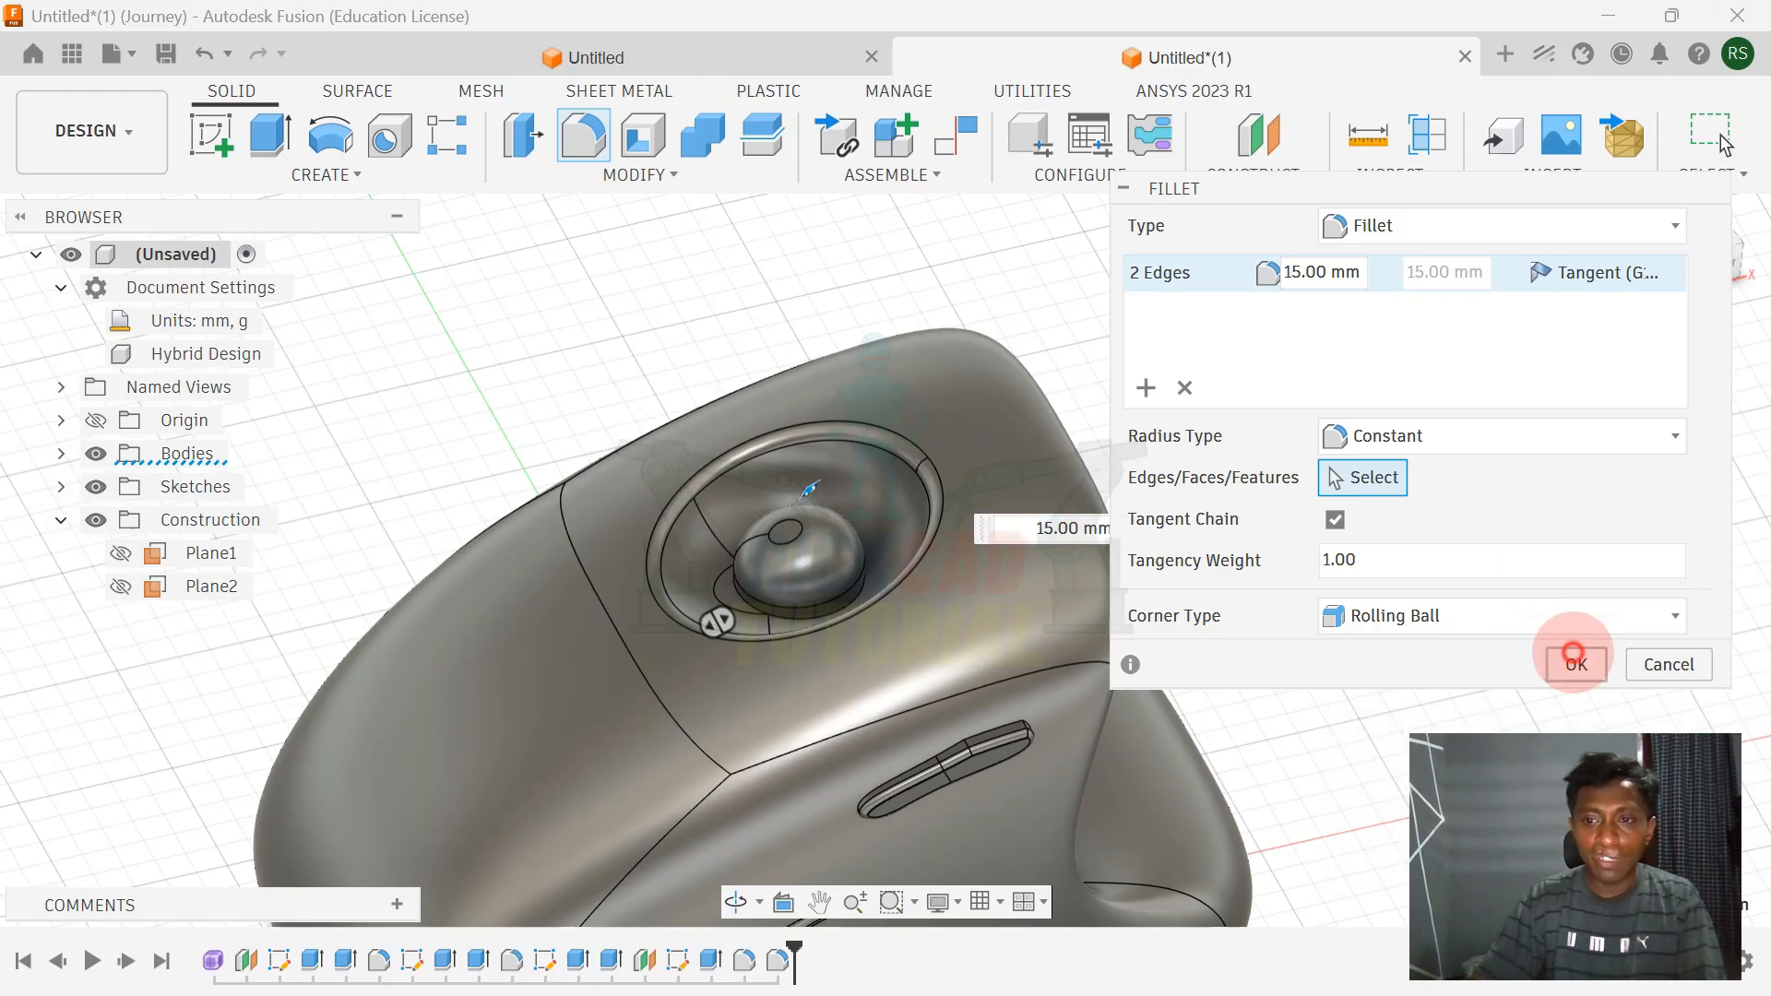
click(1574, 653)
- Examine the mouse model from the home, rear and front views and compare it with the reference picture
click(1681, 223)
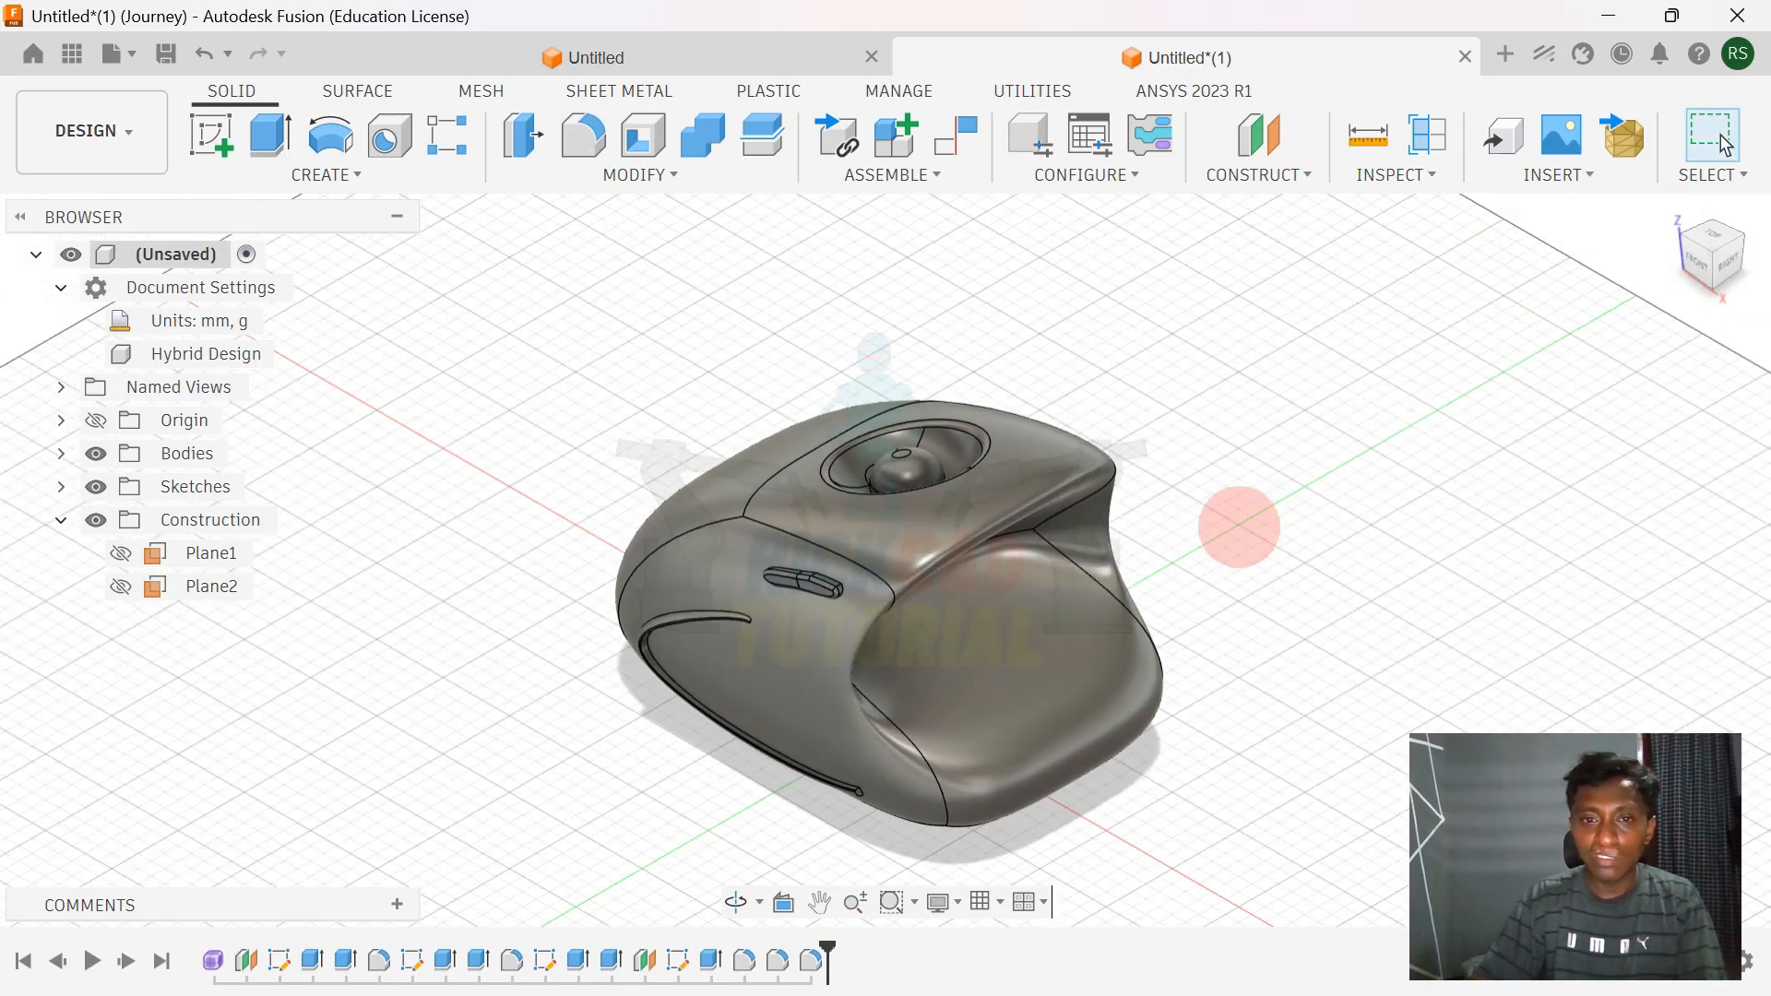
shift+middle_drag(1239, 527, 1685, 236)
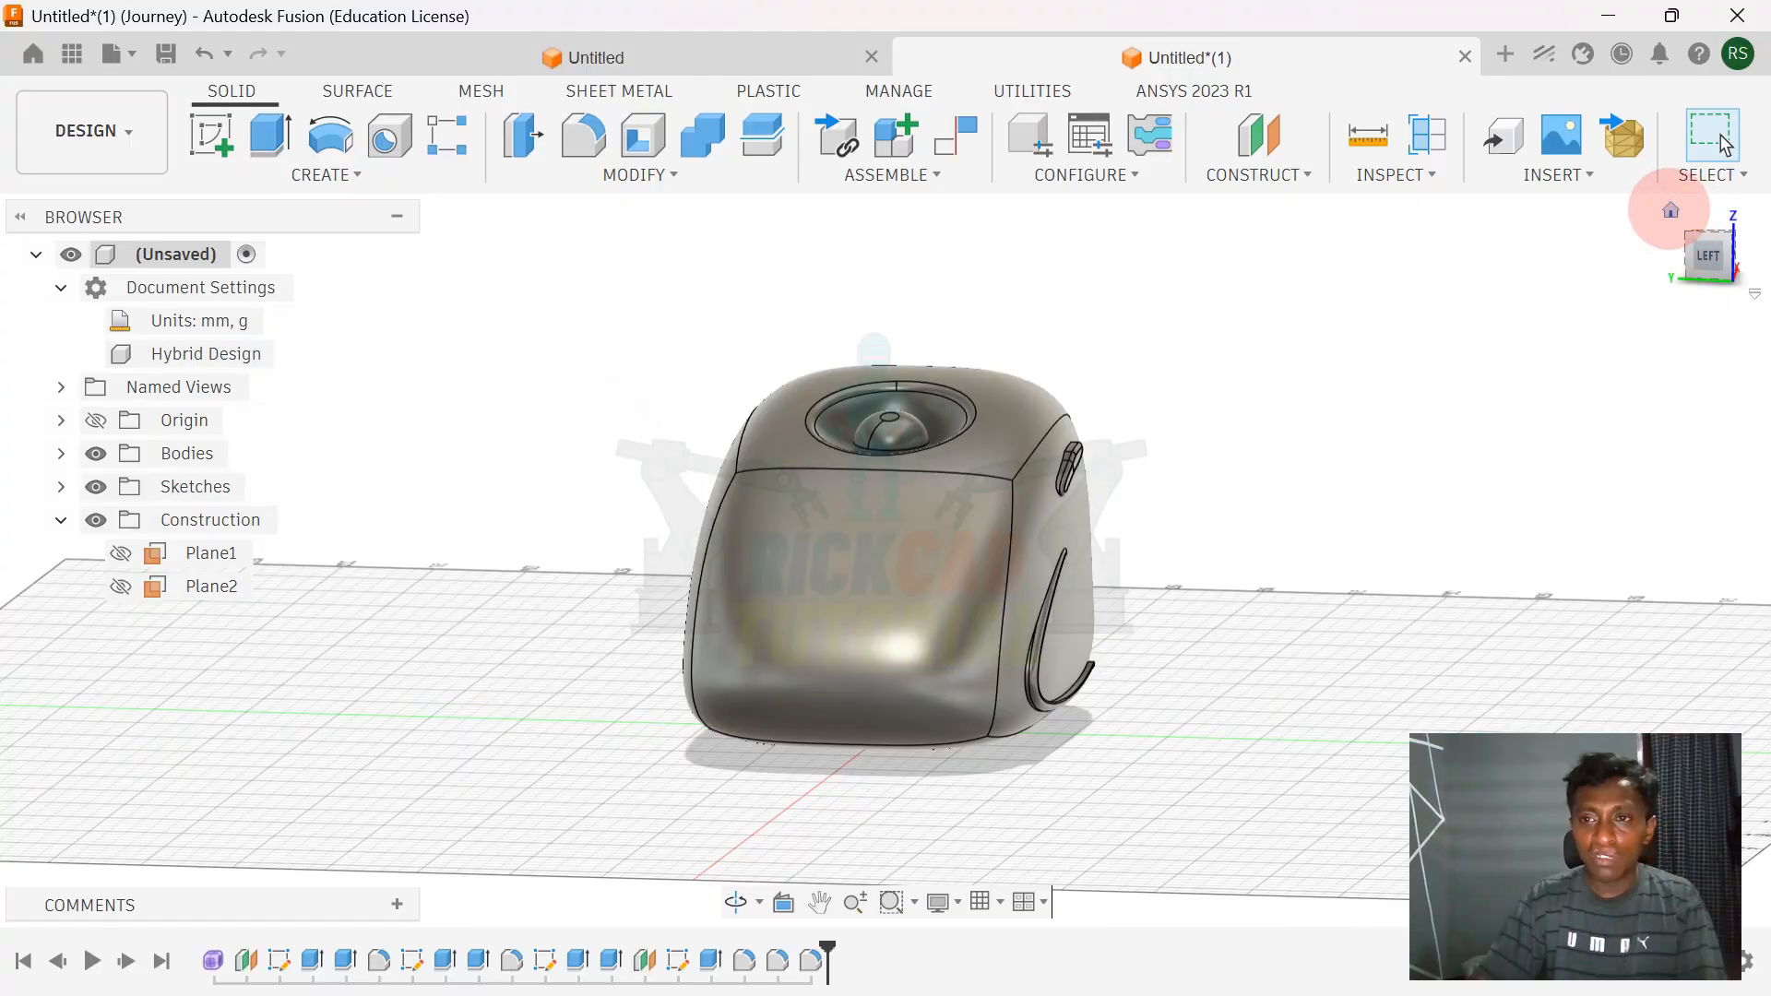
click(1670, 210)
shift+middle_drag(1313, 561, 1380, 530)
key(alt+Tab)
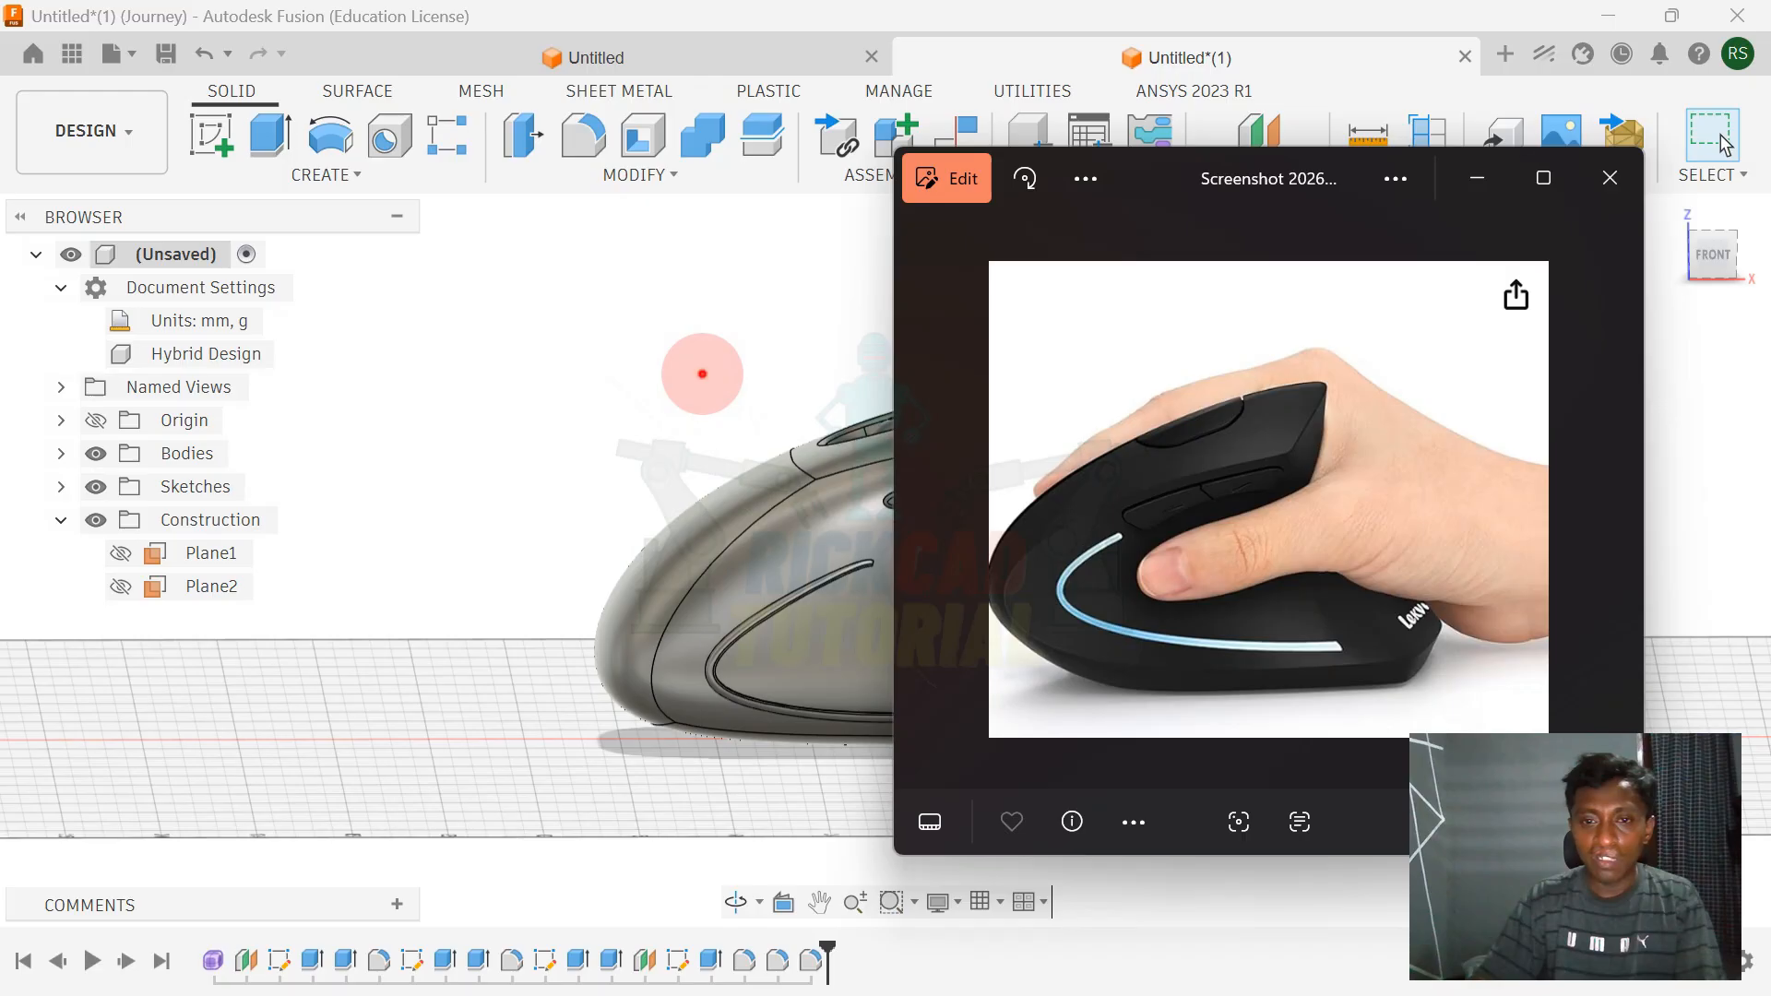
click(702, 374)
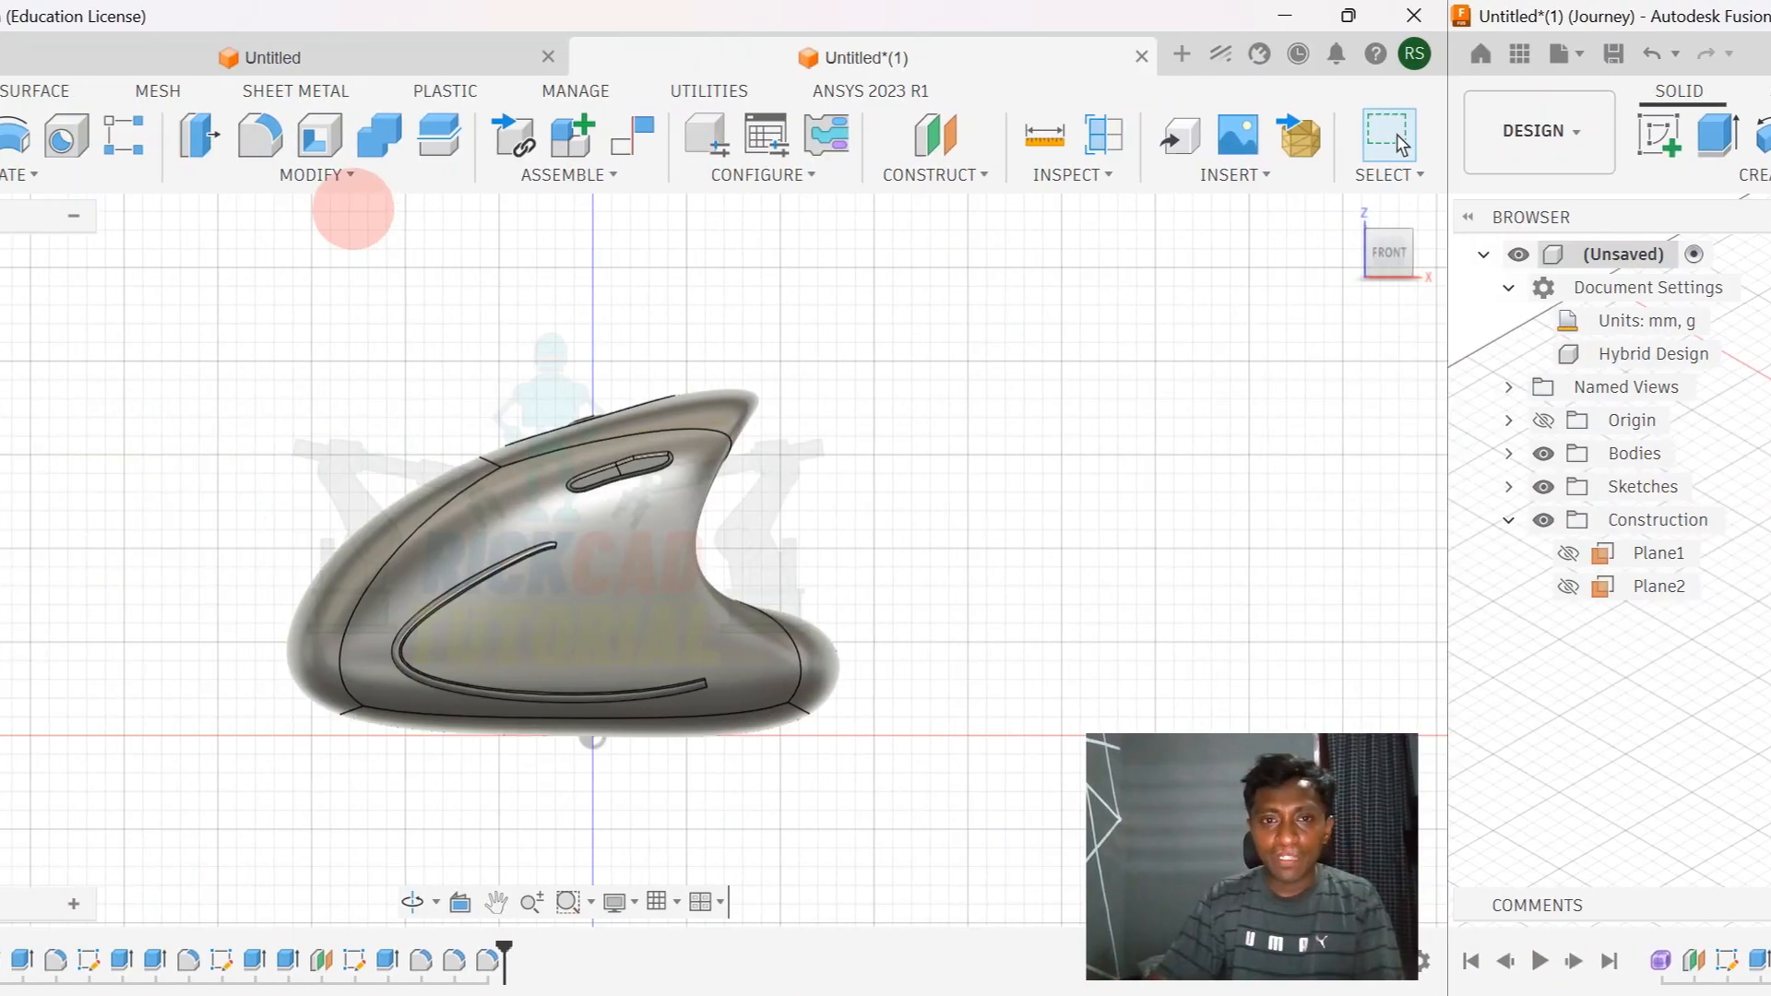
- Apply the Paint - Enamel Glossy (Black) appearance to the whole mouse body and compare it with the reference picture
click(323, 175)
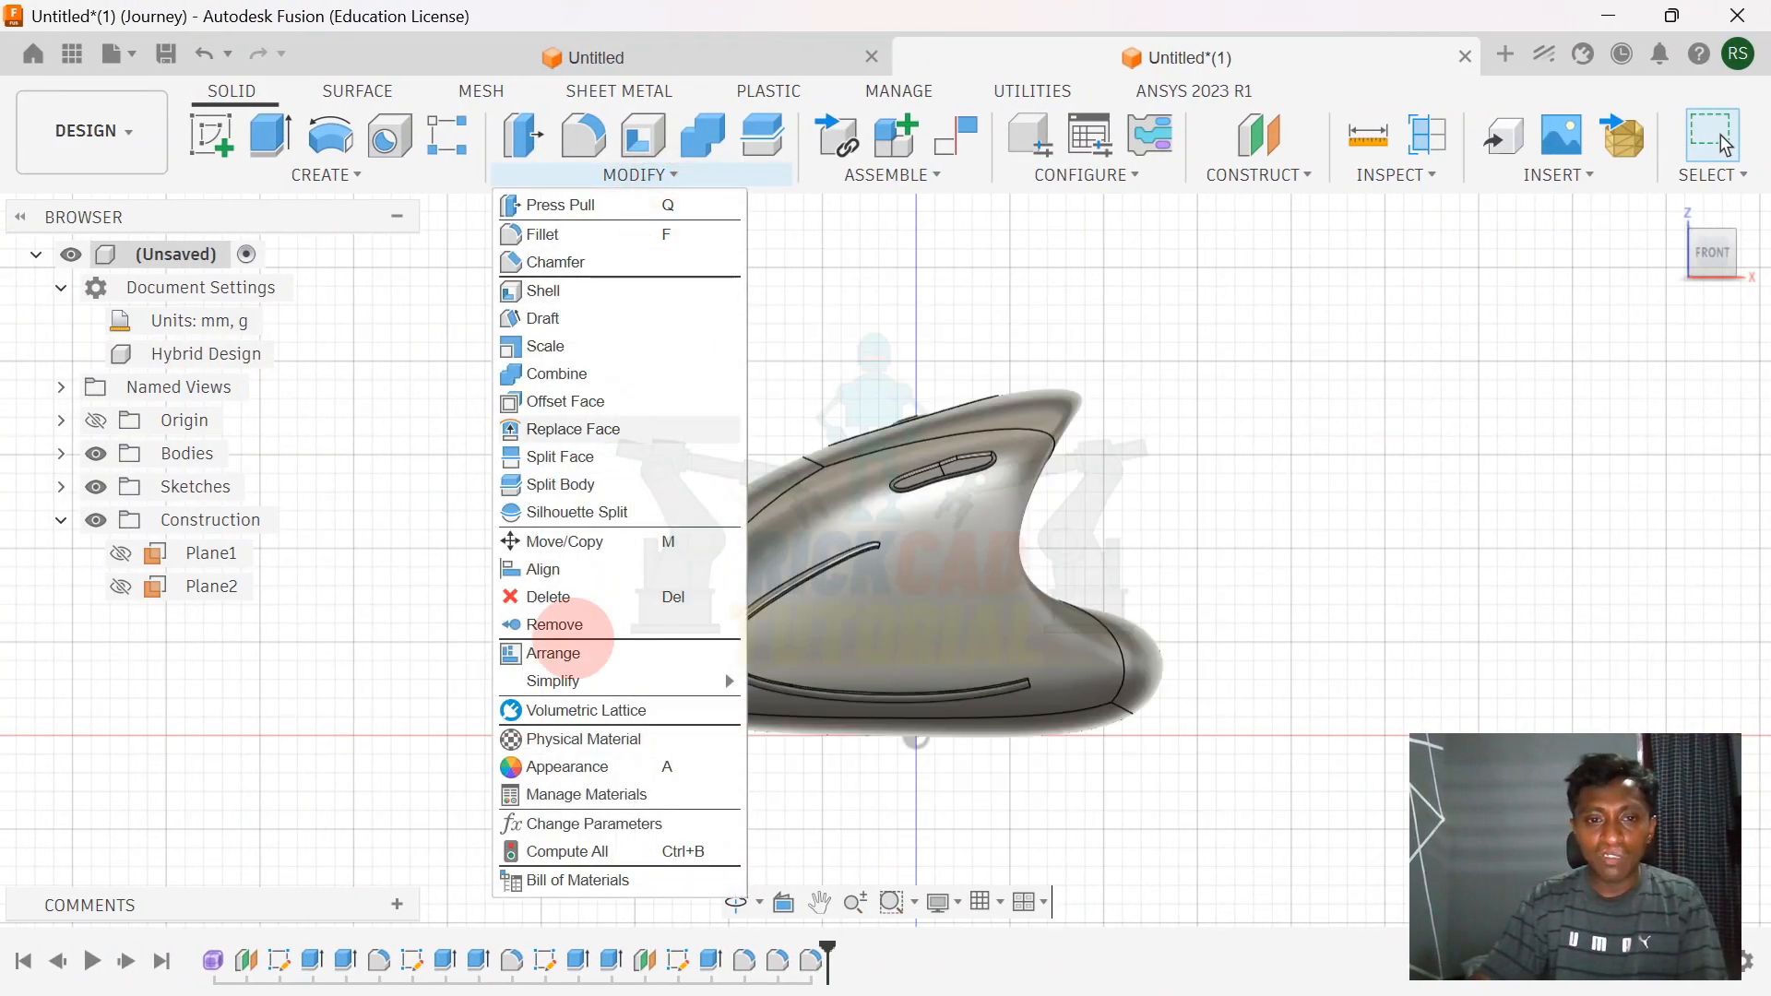
click(561, 762)
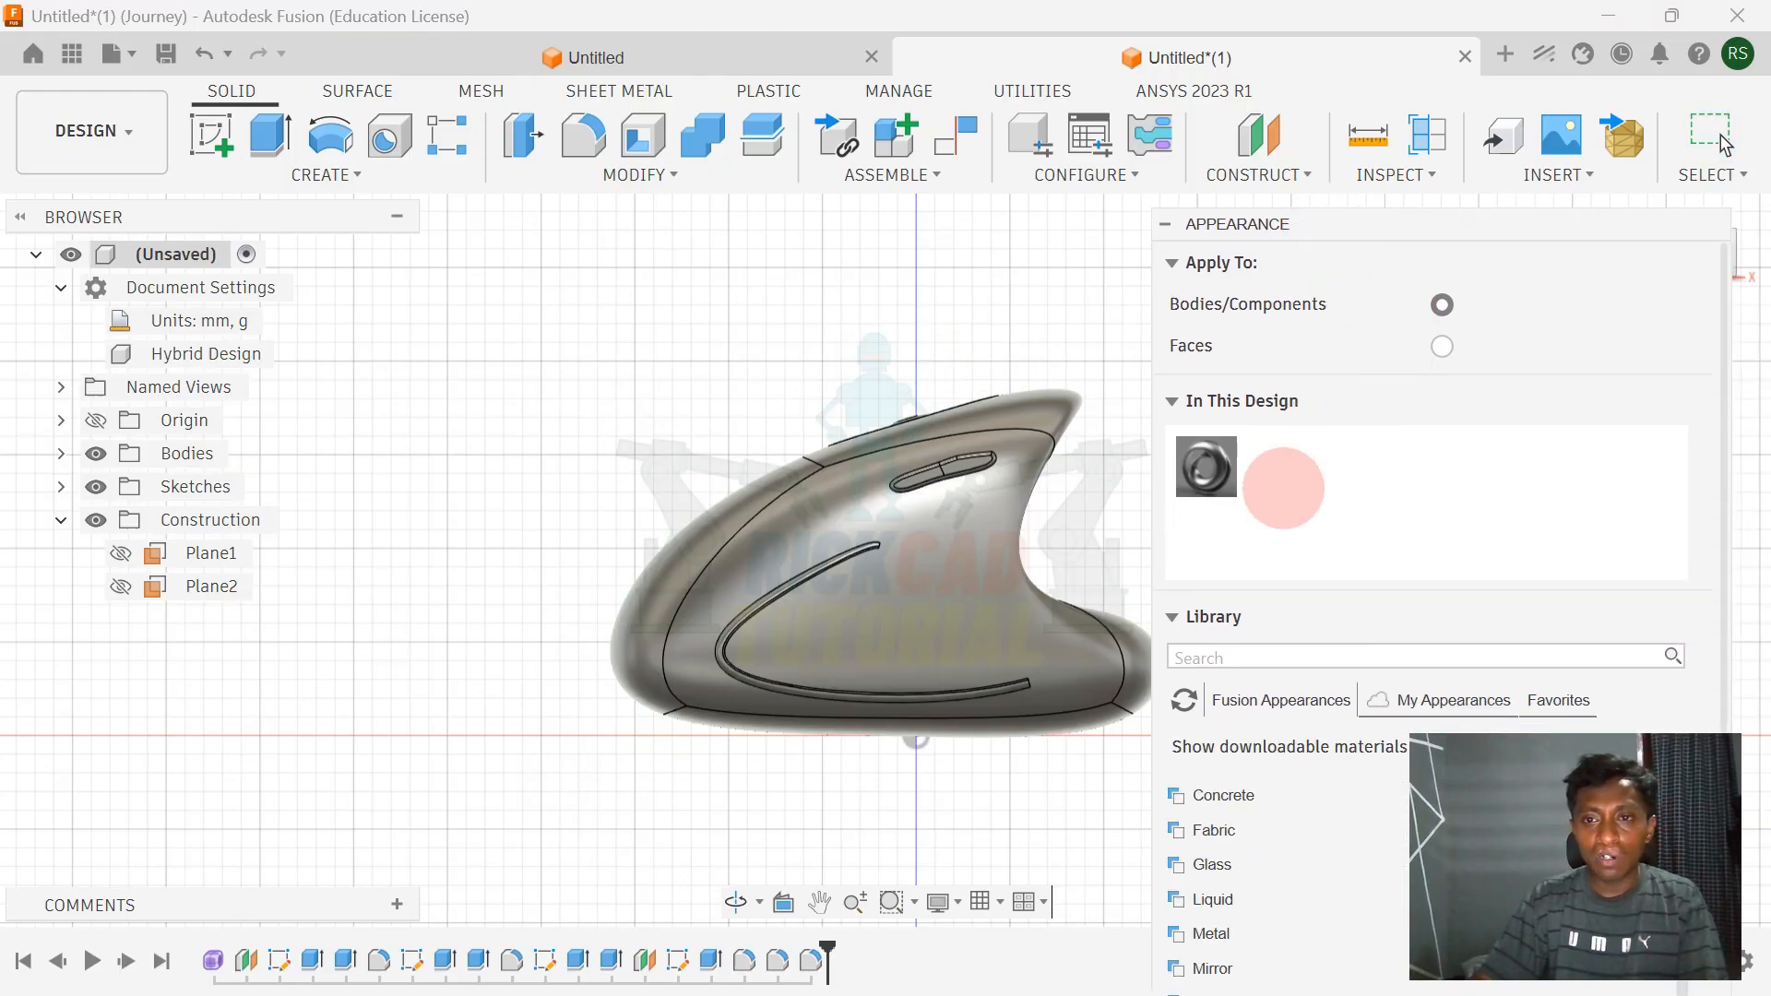
scroll(1273, 535, down, 3)
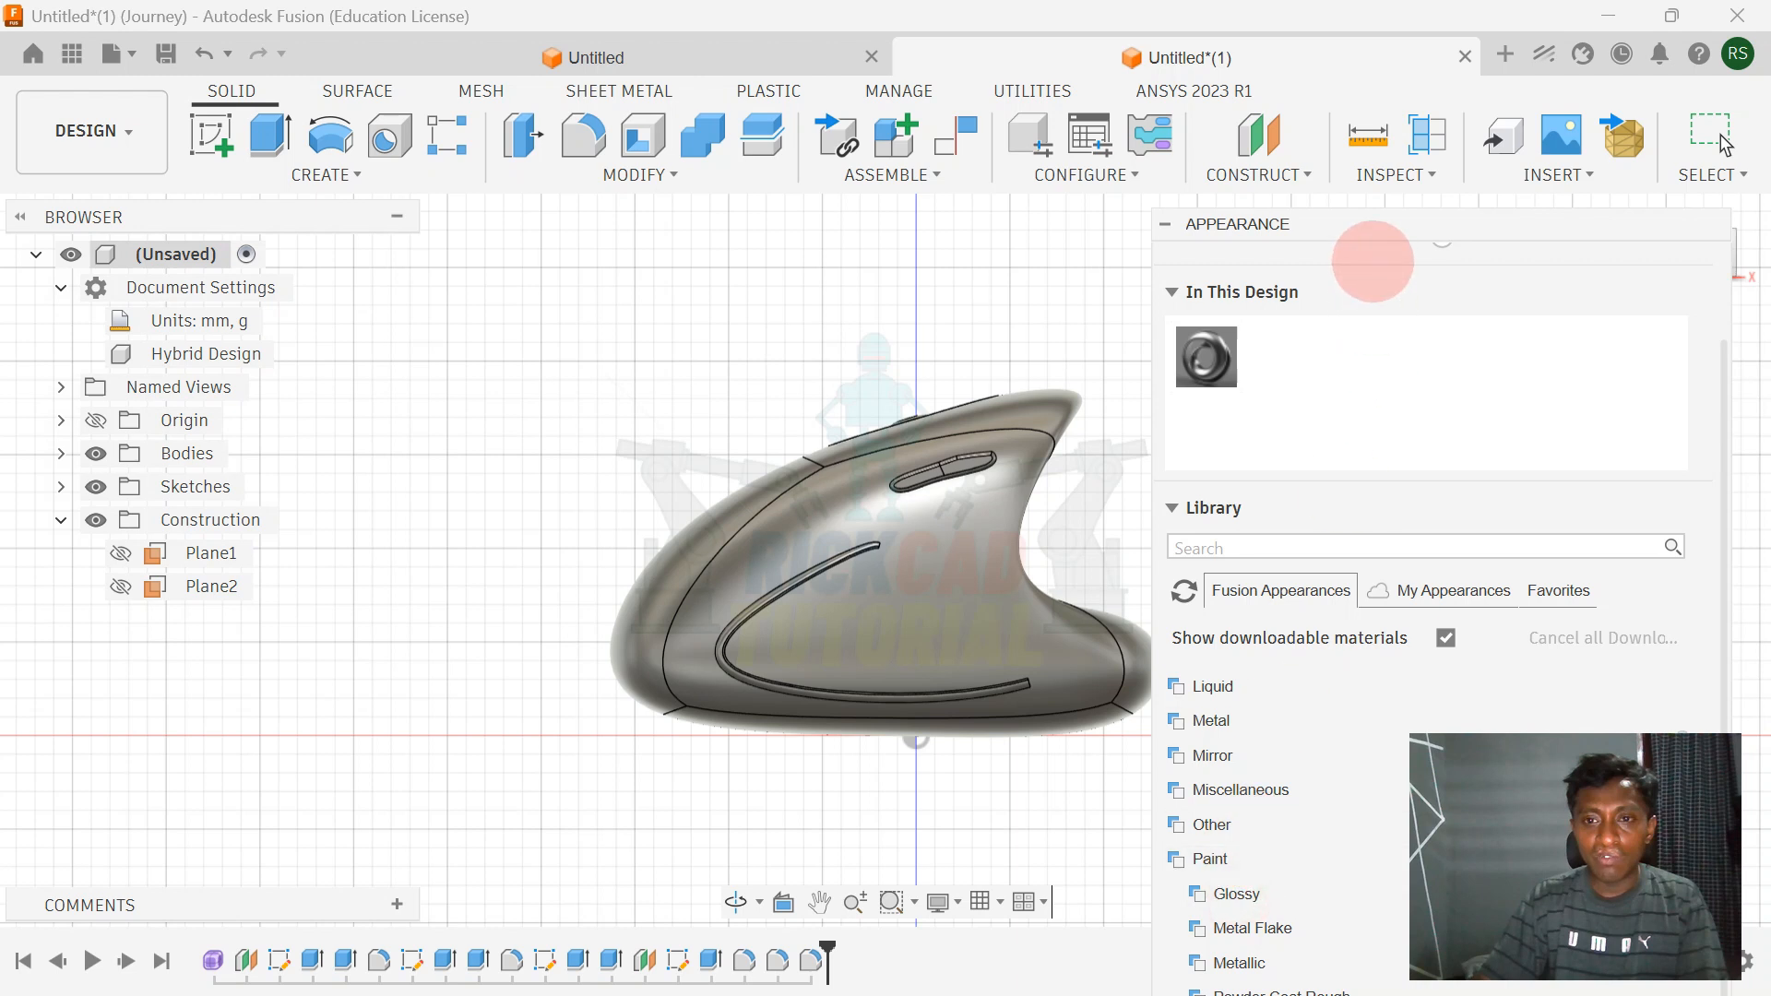
drag(1353, 225, 1324, 2)
click(1290, 679)
scroll(1285, 693, down, 2)
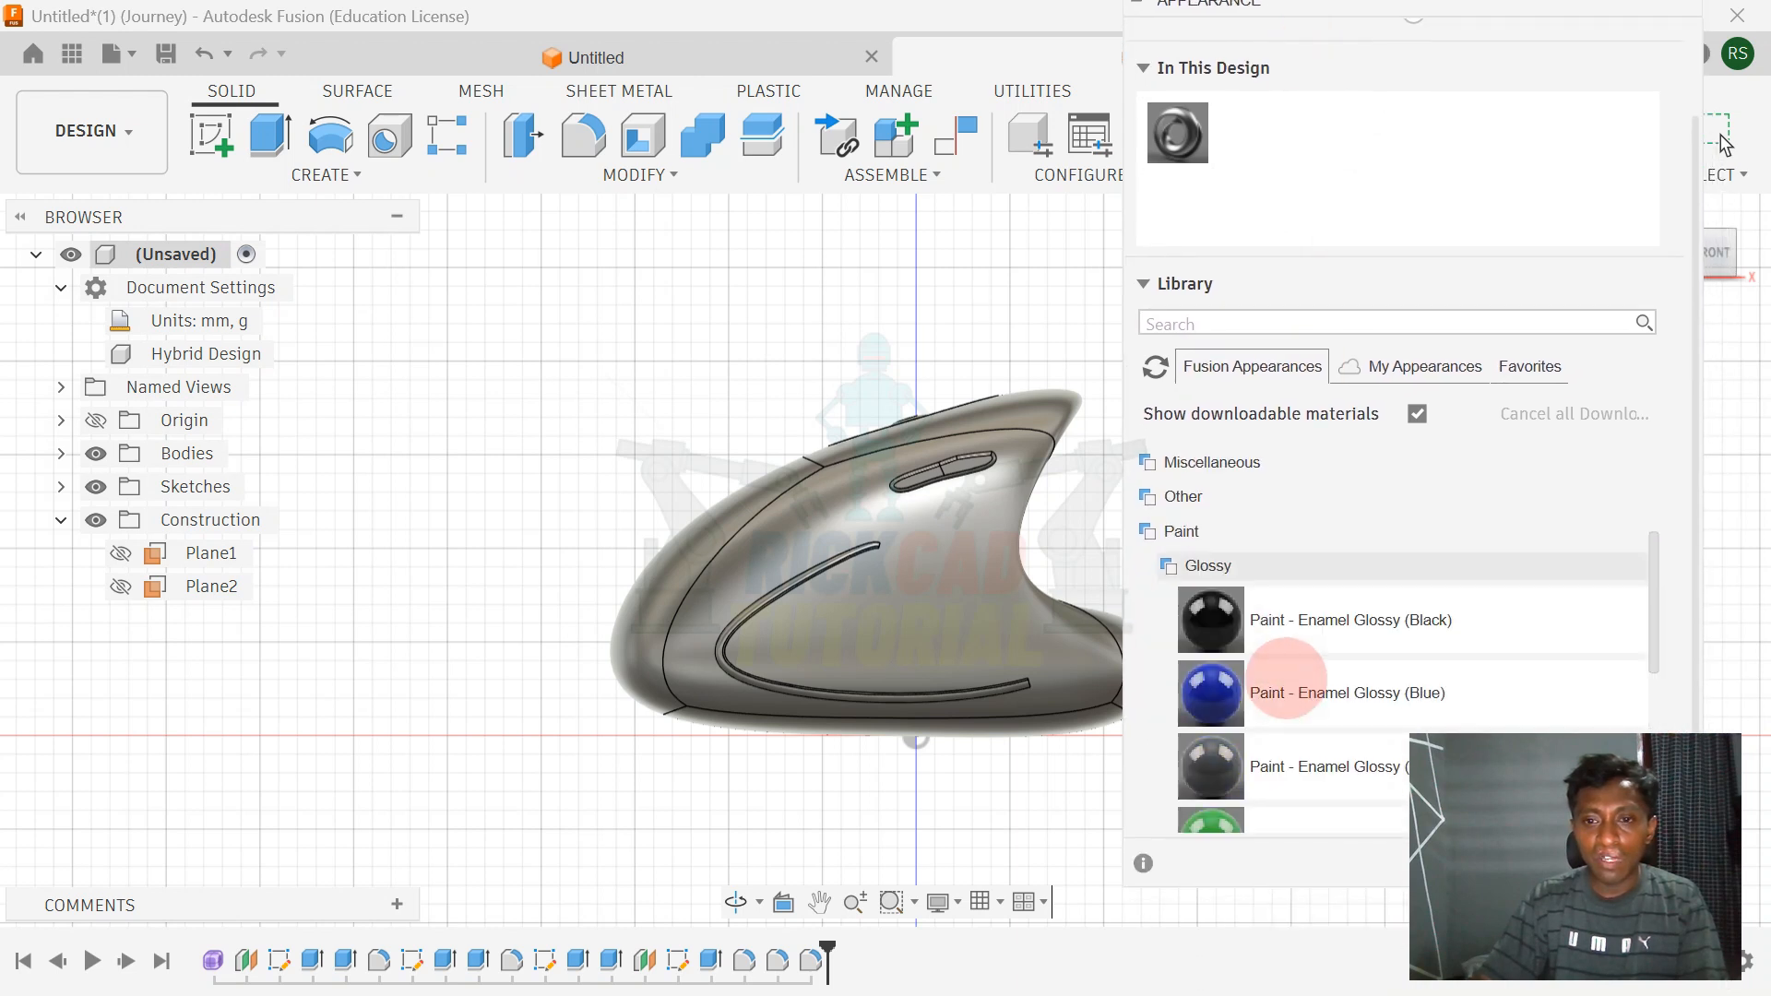
drag(1241, 620, 730, 409)
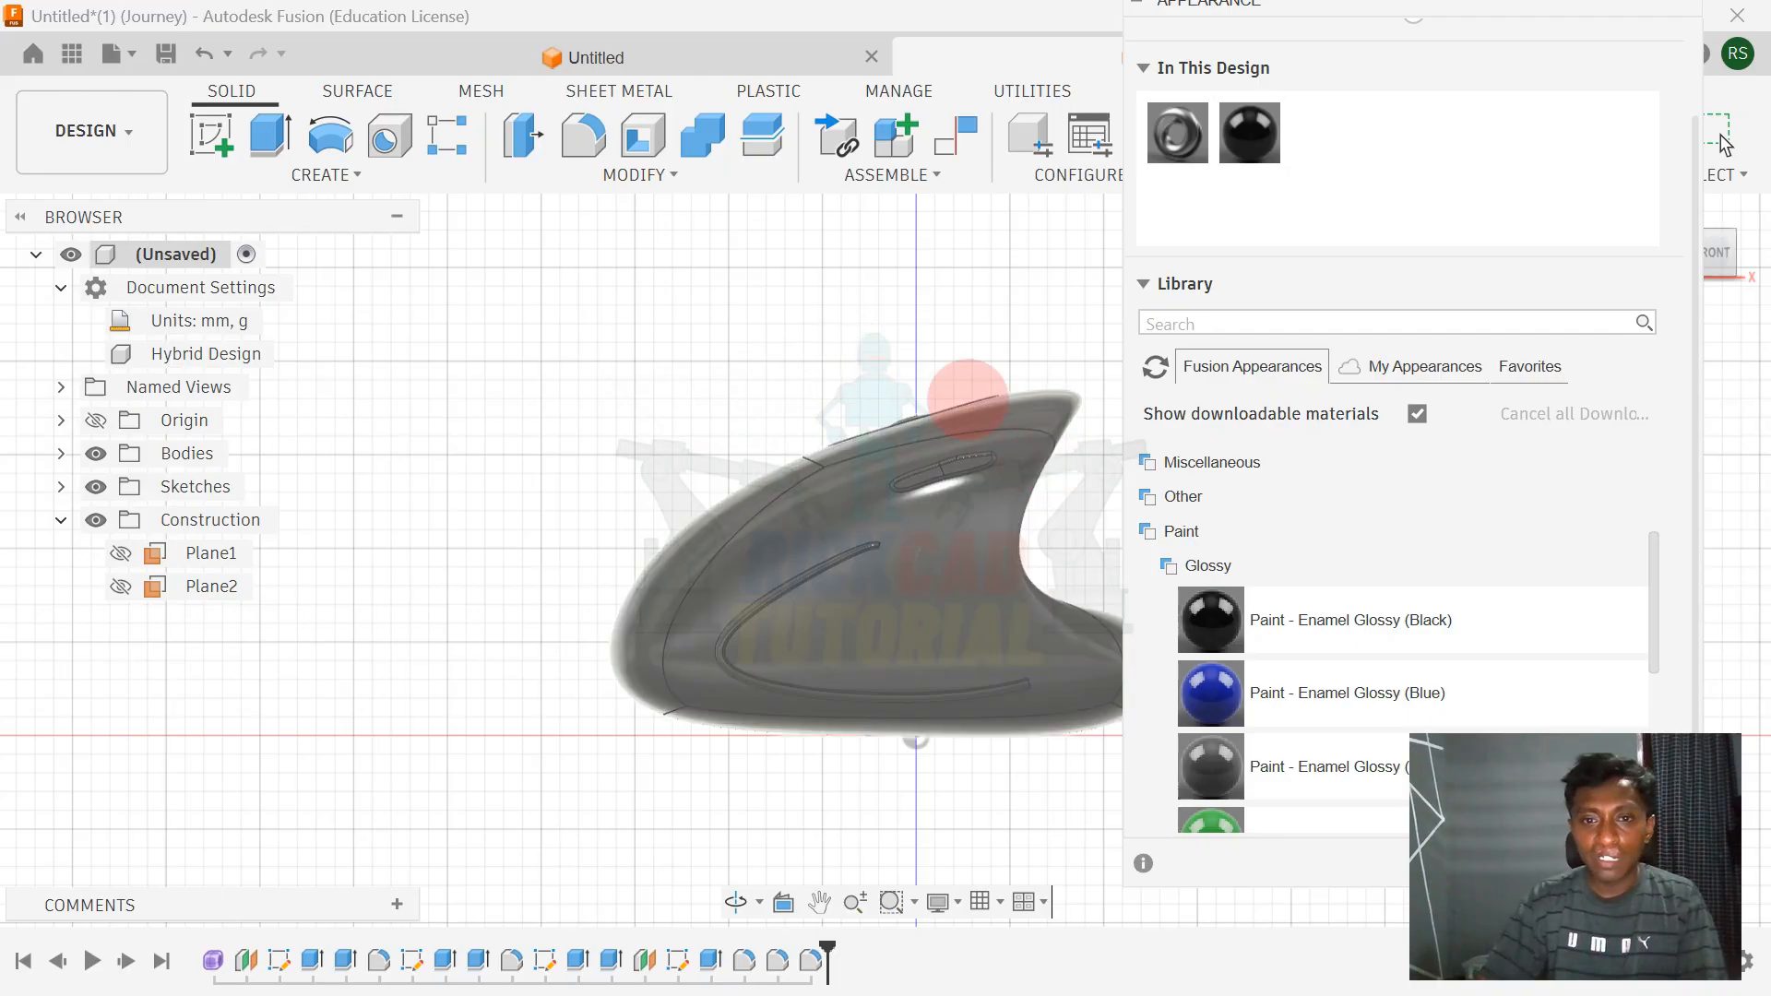
key(alt+Tab)
key(alt+Tab)
key(alt+Tab)
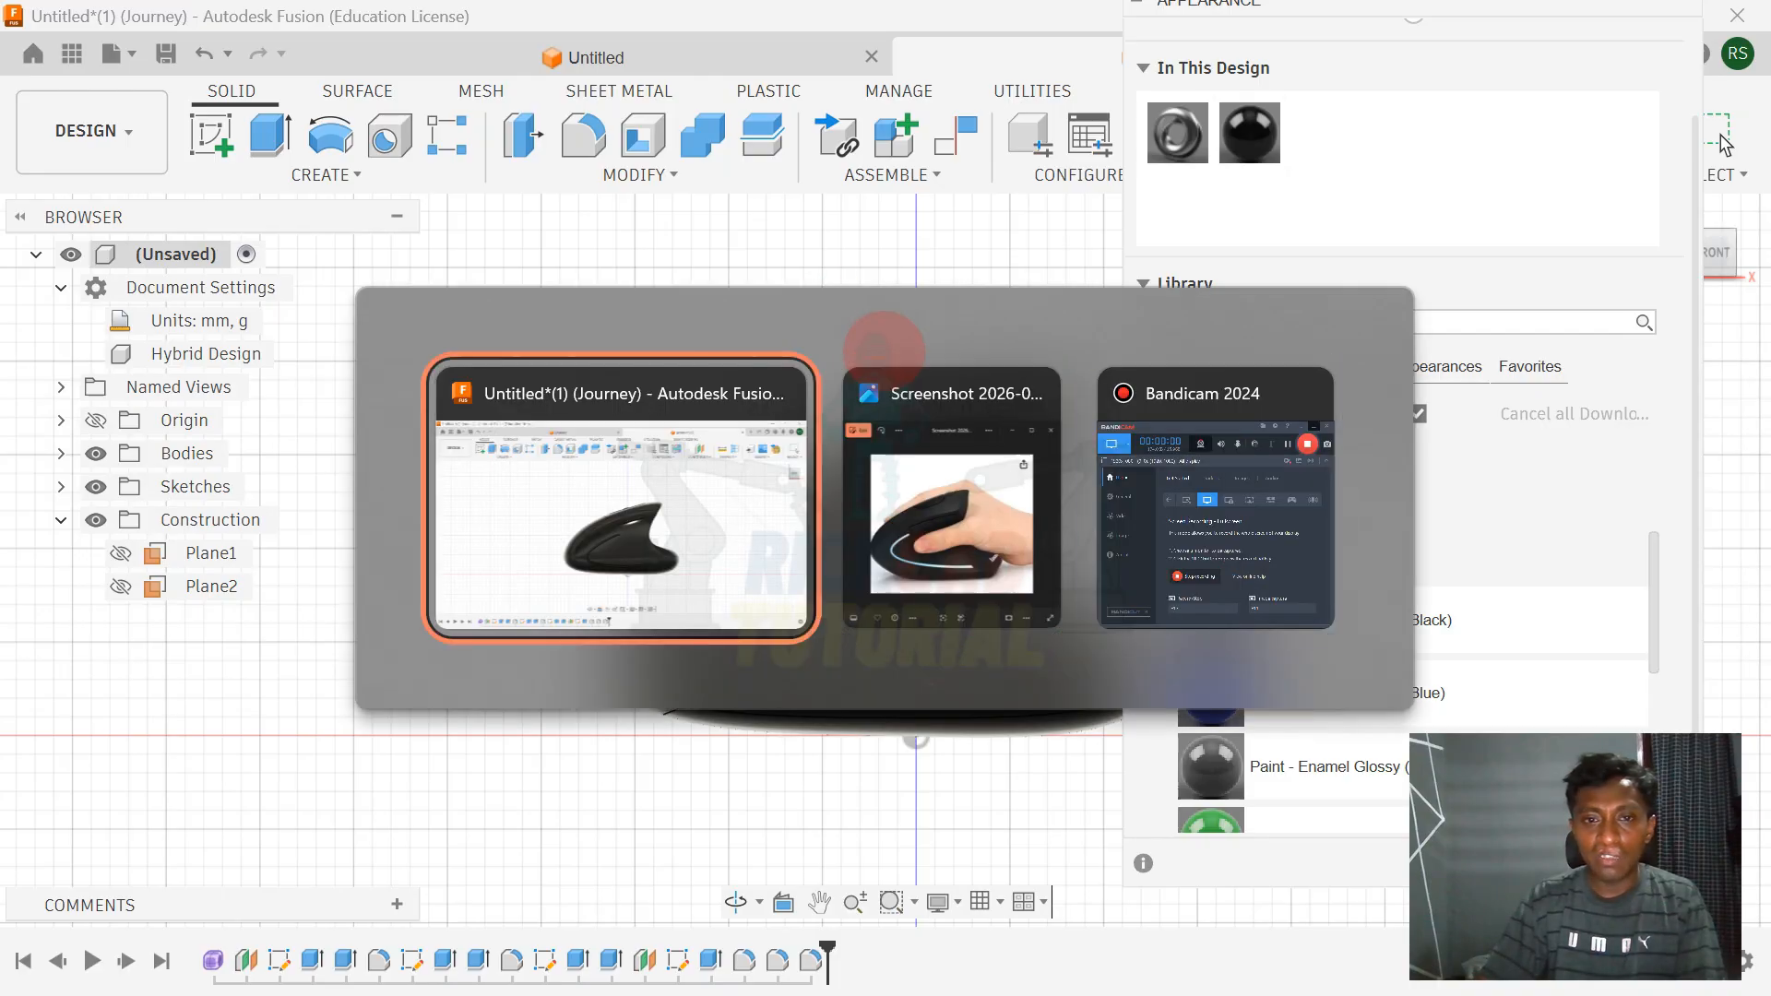
key(alt+Tab)
key(alt+Tab)
key(alt+Tab)
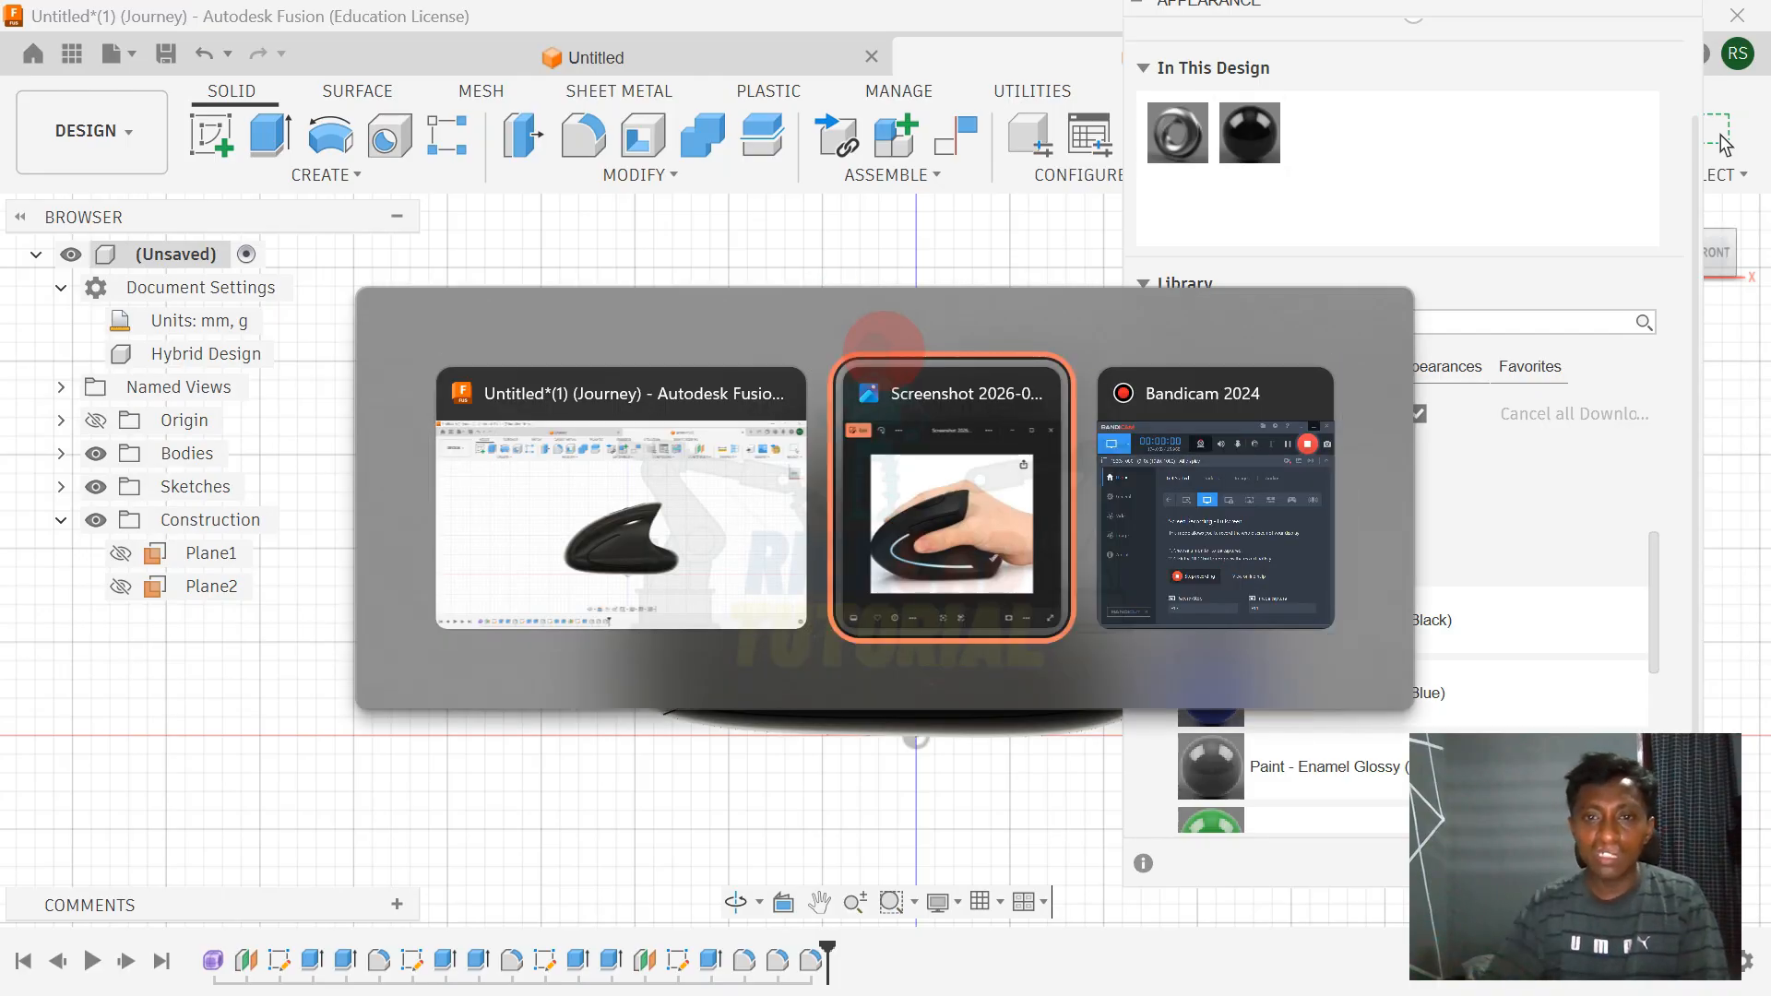
- Switch appearance assignment to faces and apply Paint - Enamel Glossy (White) to the curved light strip on the mouse's side
scroll(1283, 635, down, 5)
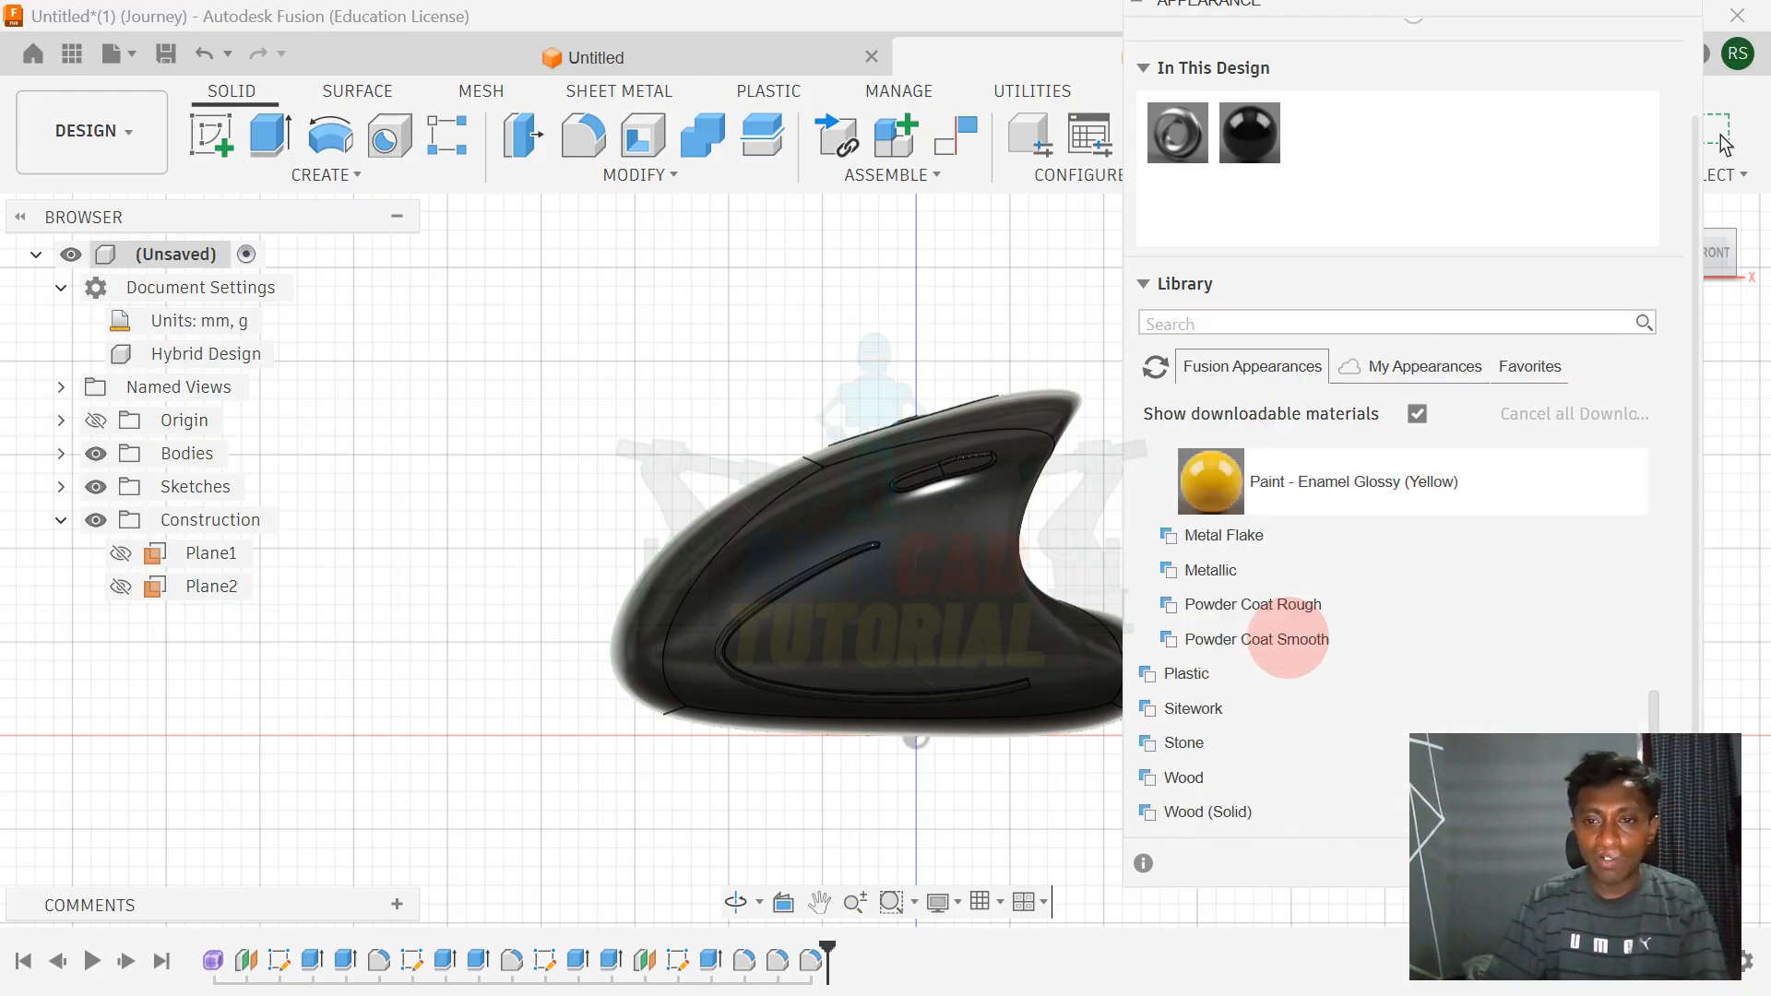
scroll(1264, 258, up, 2)
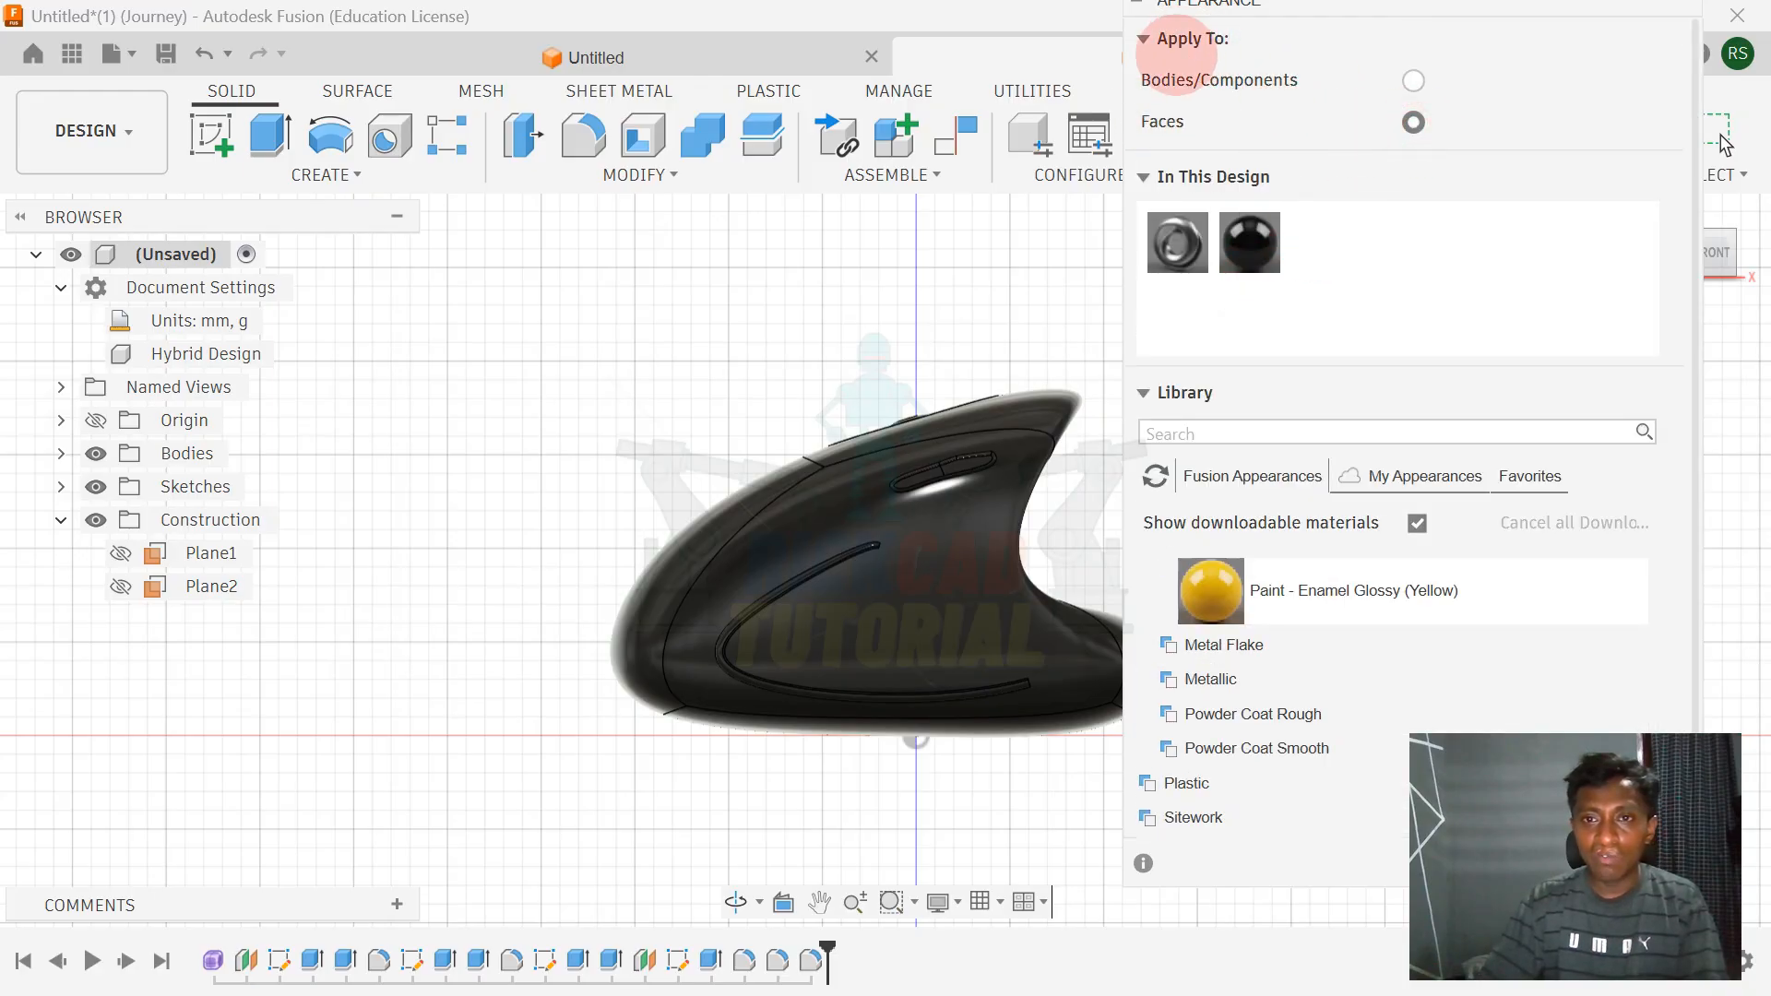
scroll(1273, 628, down, 2)
scroll(1305, 554, up, 4)
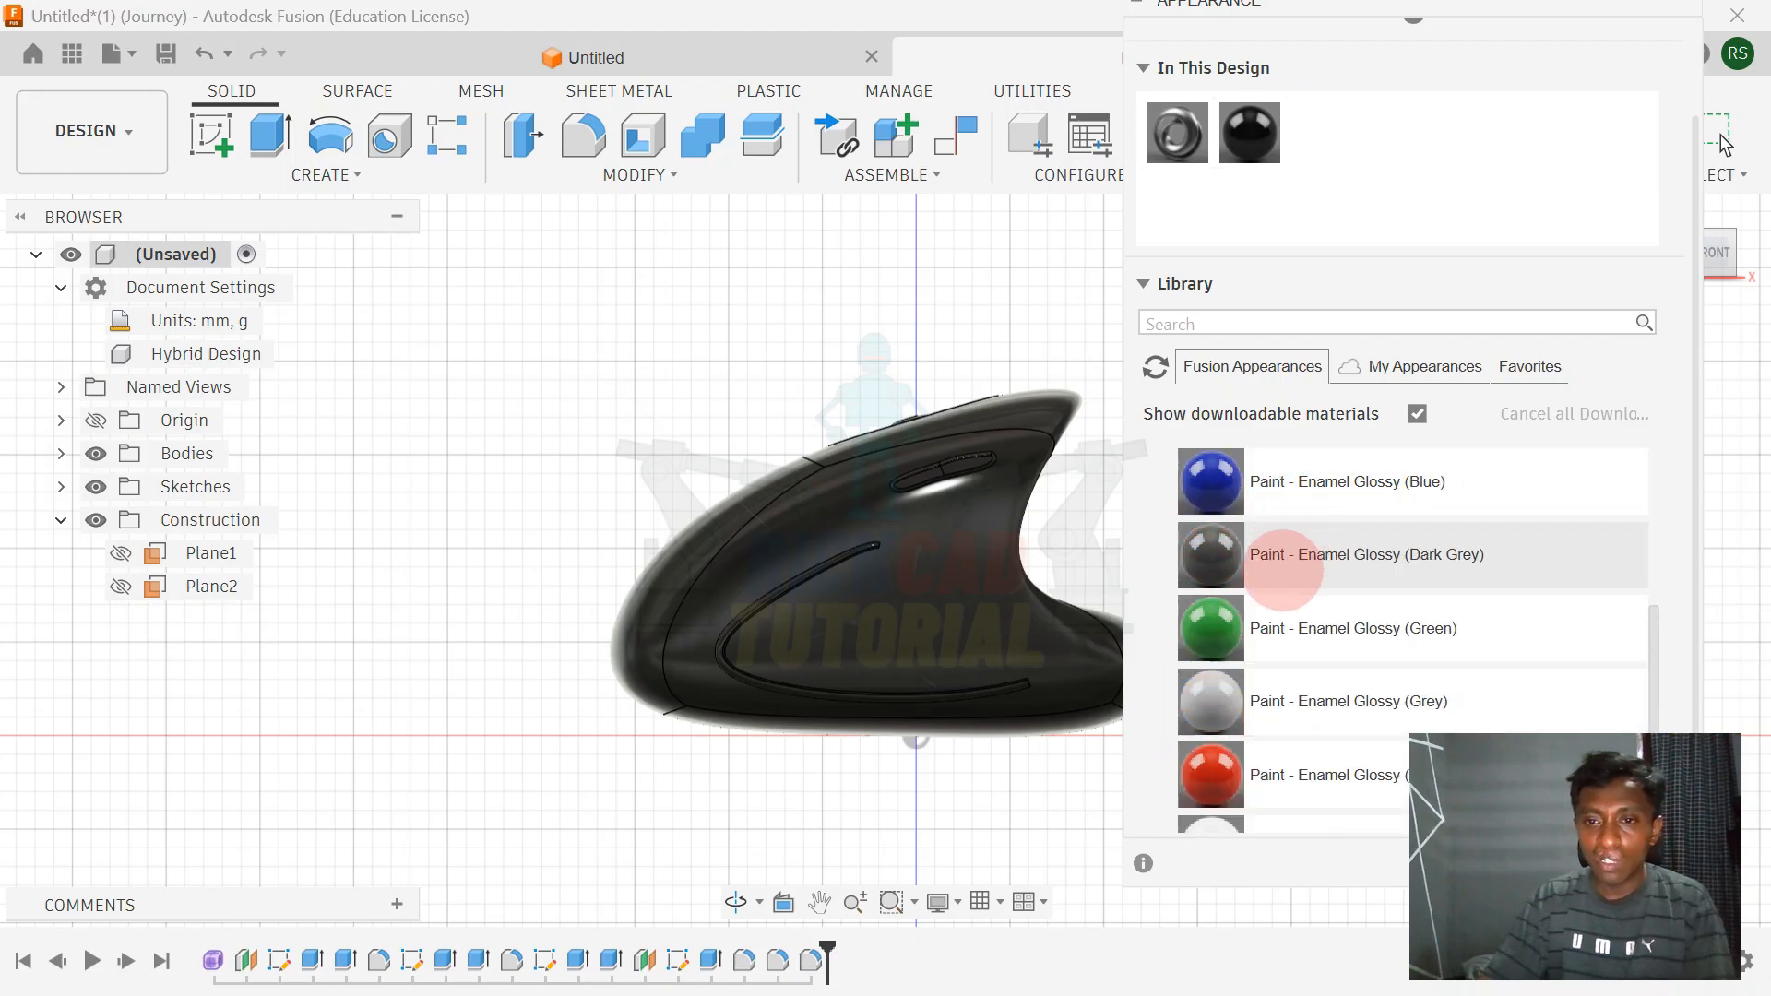
scroll(1024, 415, up, 5)
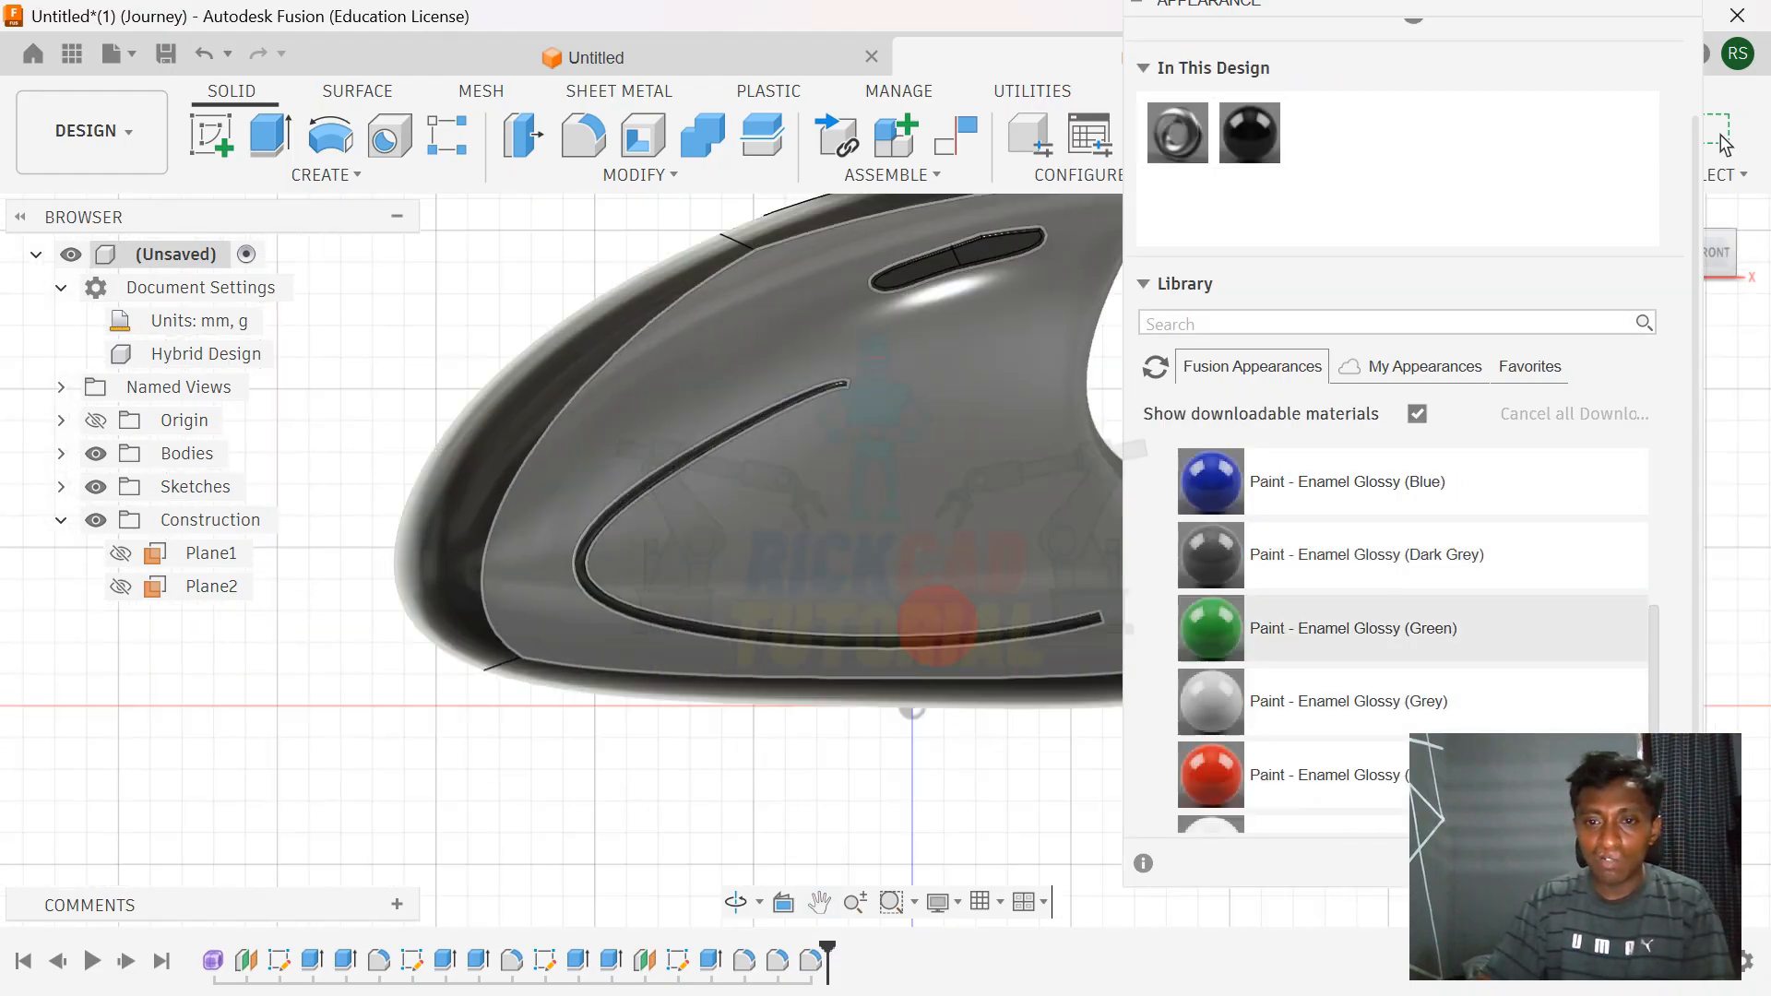
scroll(926, 671, up, 2)
scroll(1190, 757, down, 3)
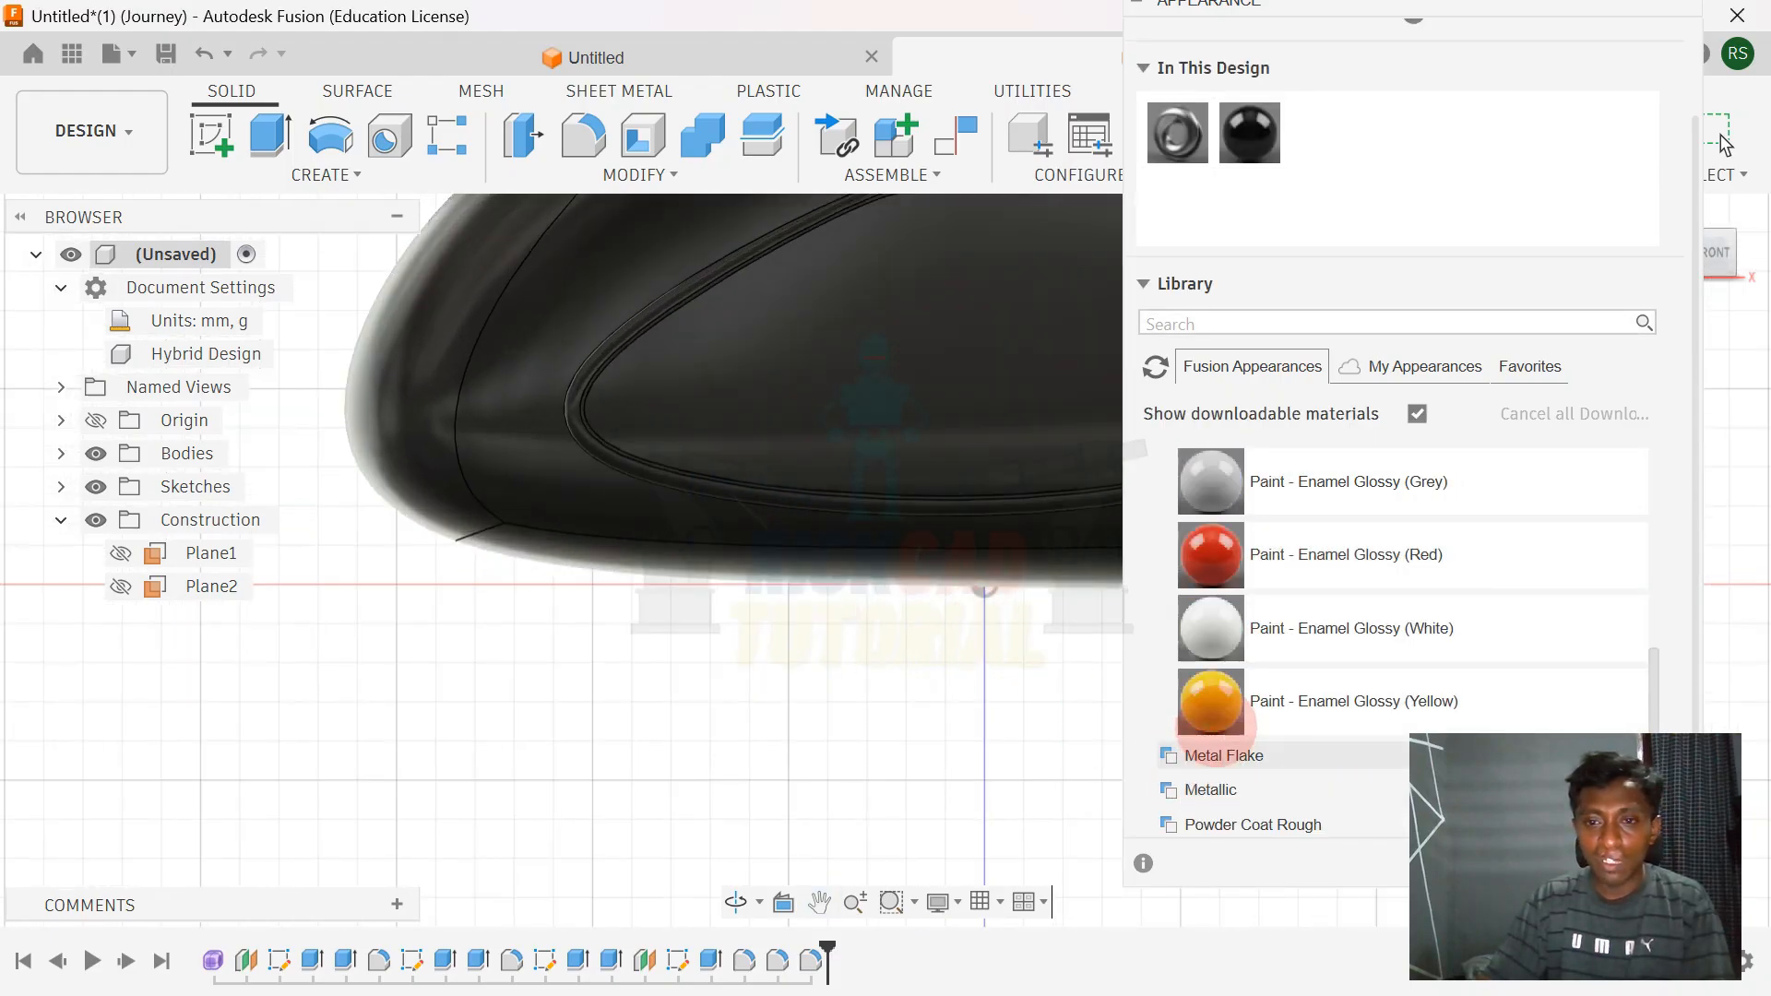
drag(629, 464, 668, 489)
scroll(893, 644, down, 5)
middle_drag(621, 376, 484, 415)
scroll(668, 480, up, 1)
scroll(668, 480, up, 6)
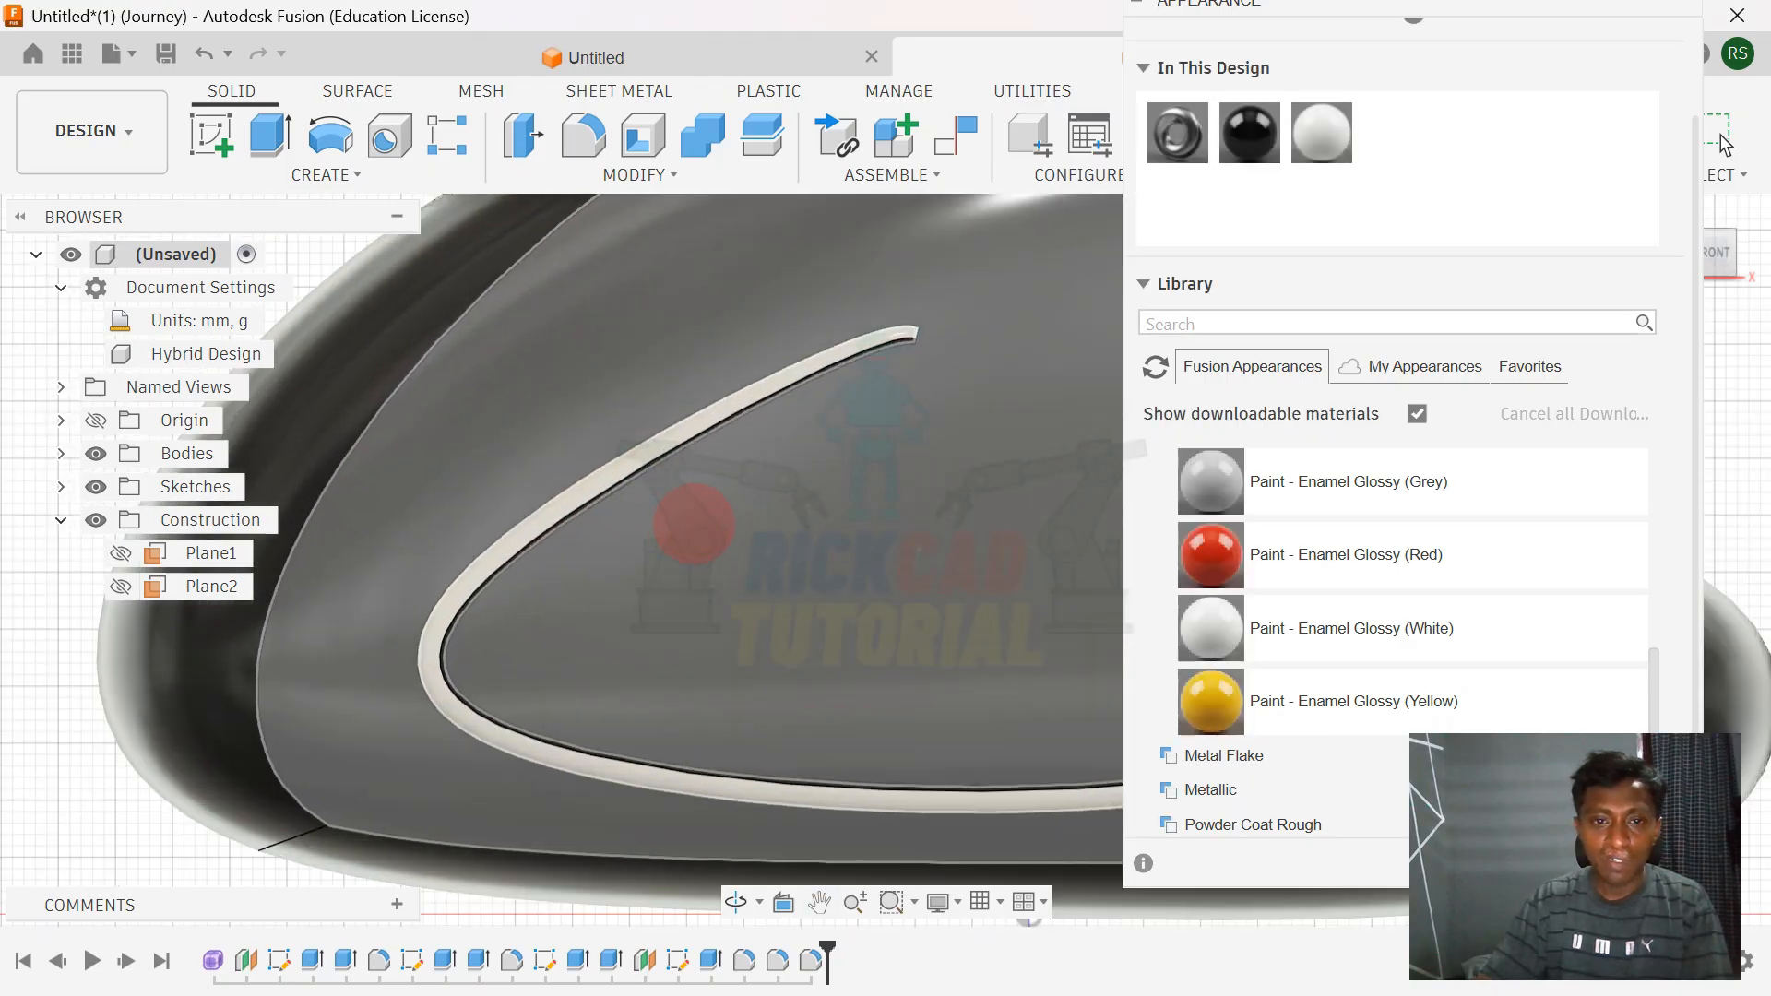
- Apply Paint - Enamel Glossy (White) to the faces of the two side buttons in the slot above the light strip
scroll(696, 371, up, 1)
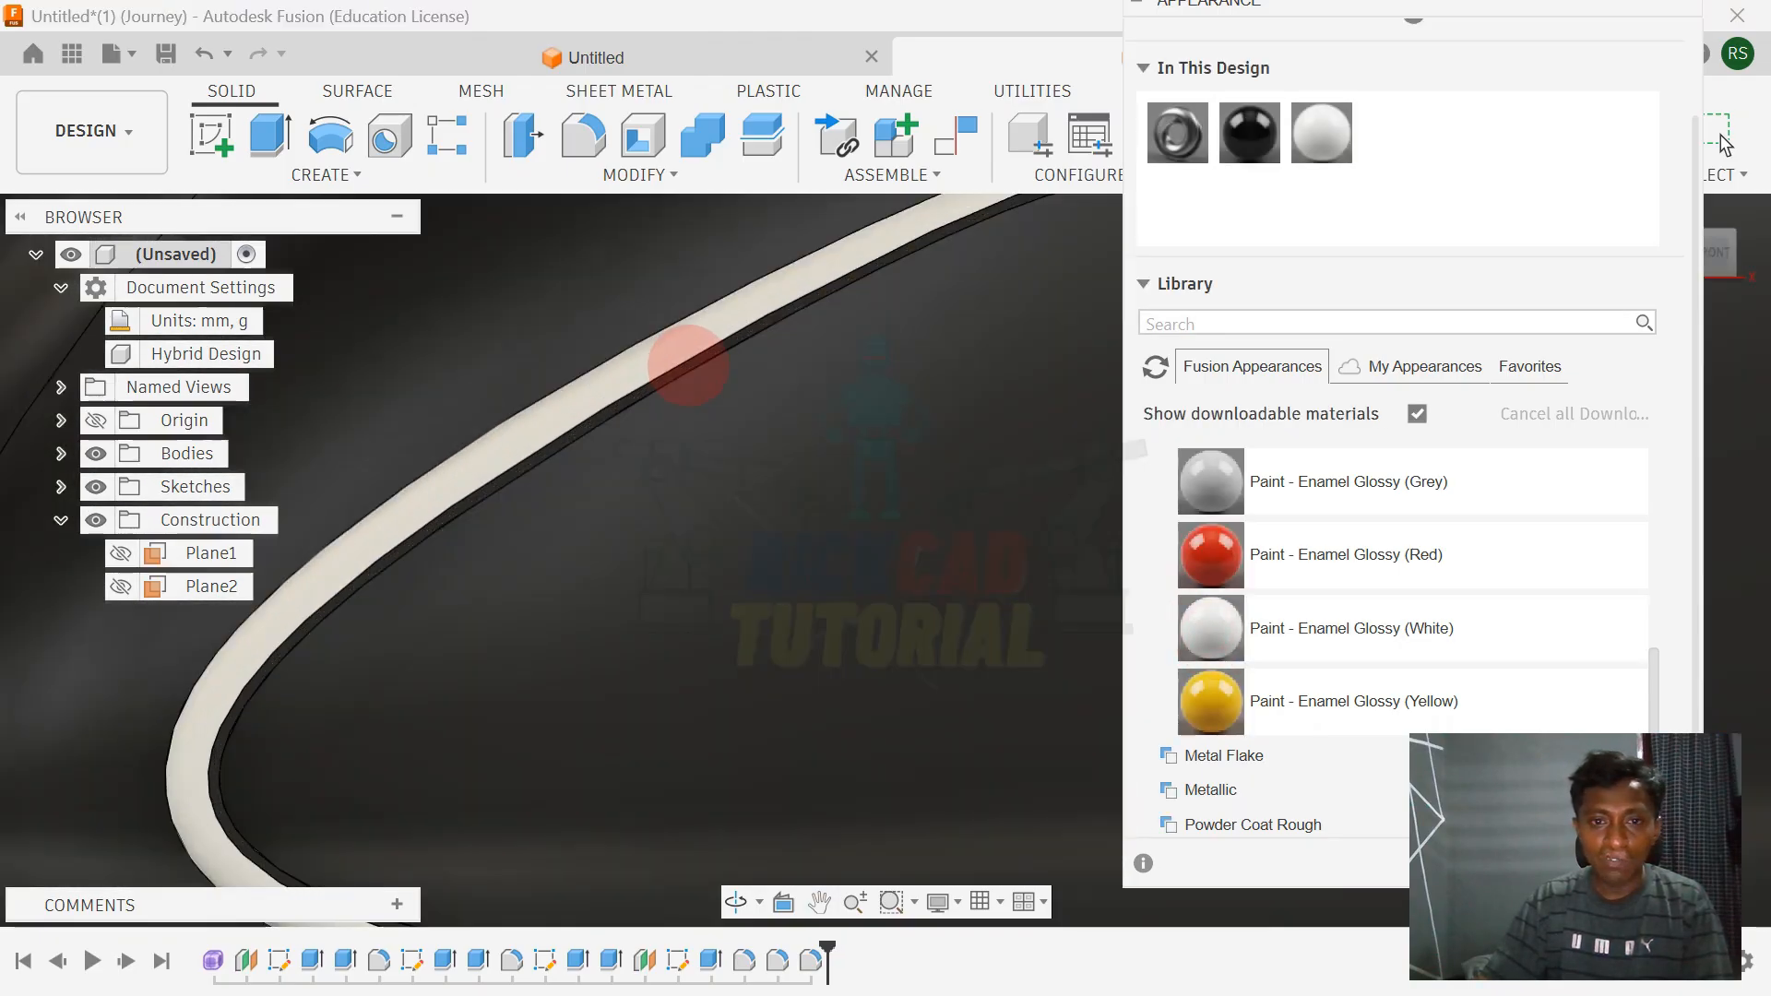
scroll(718, 347, down, 6)
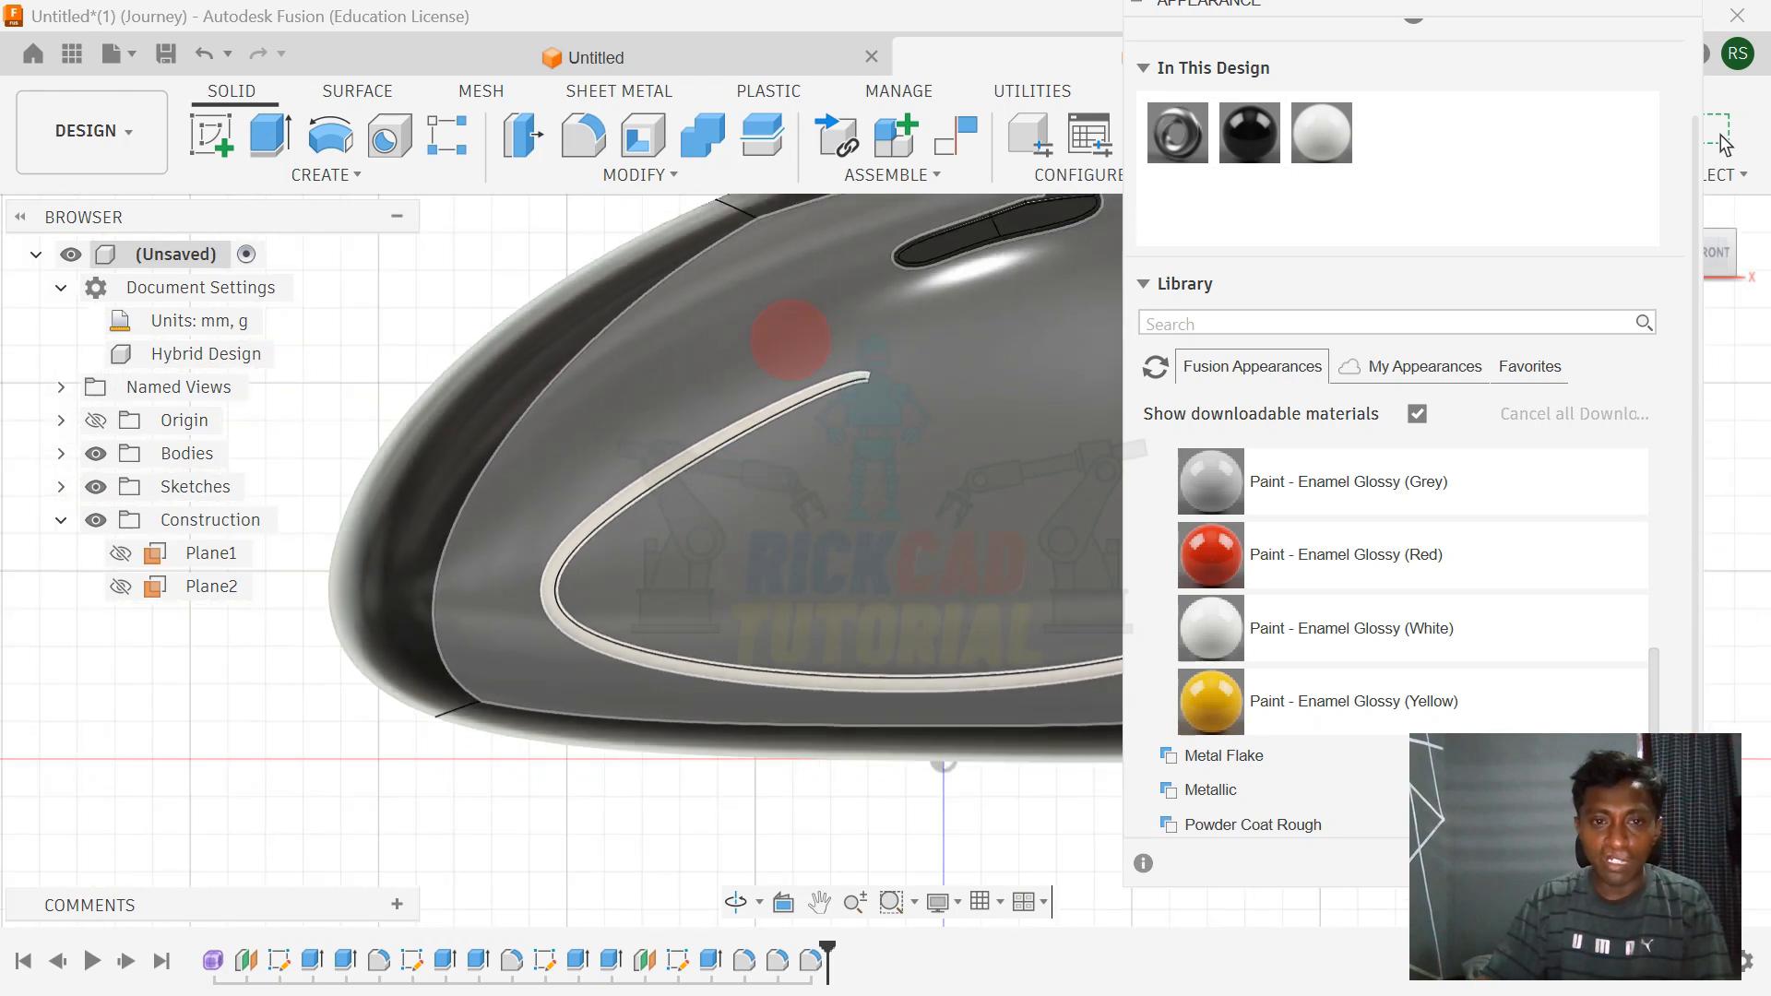
middle_drag(536, 322, 313, 423)
scroll(600, 215, up, 8)
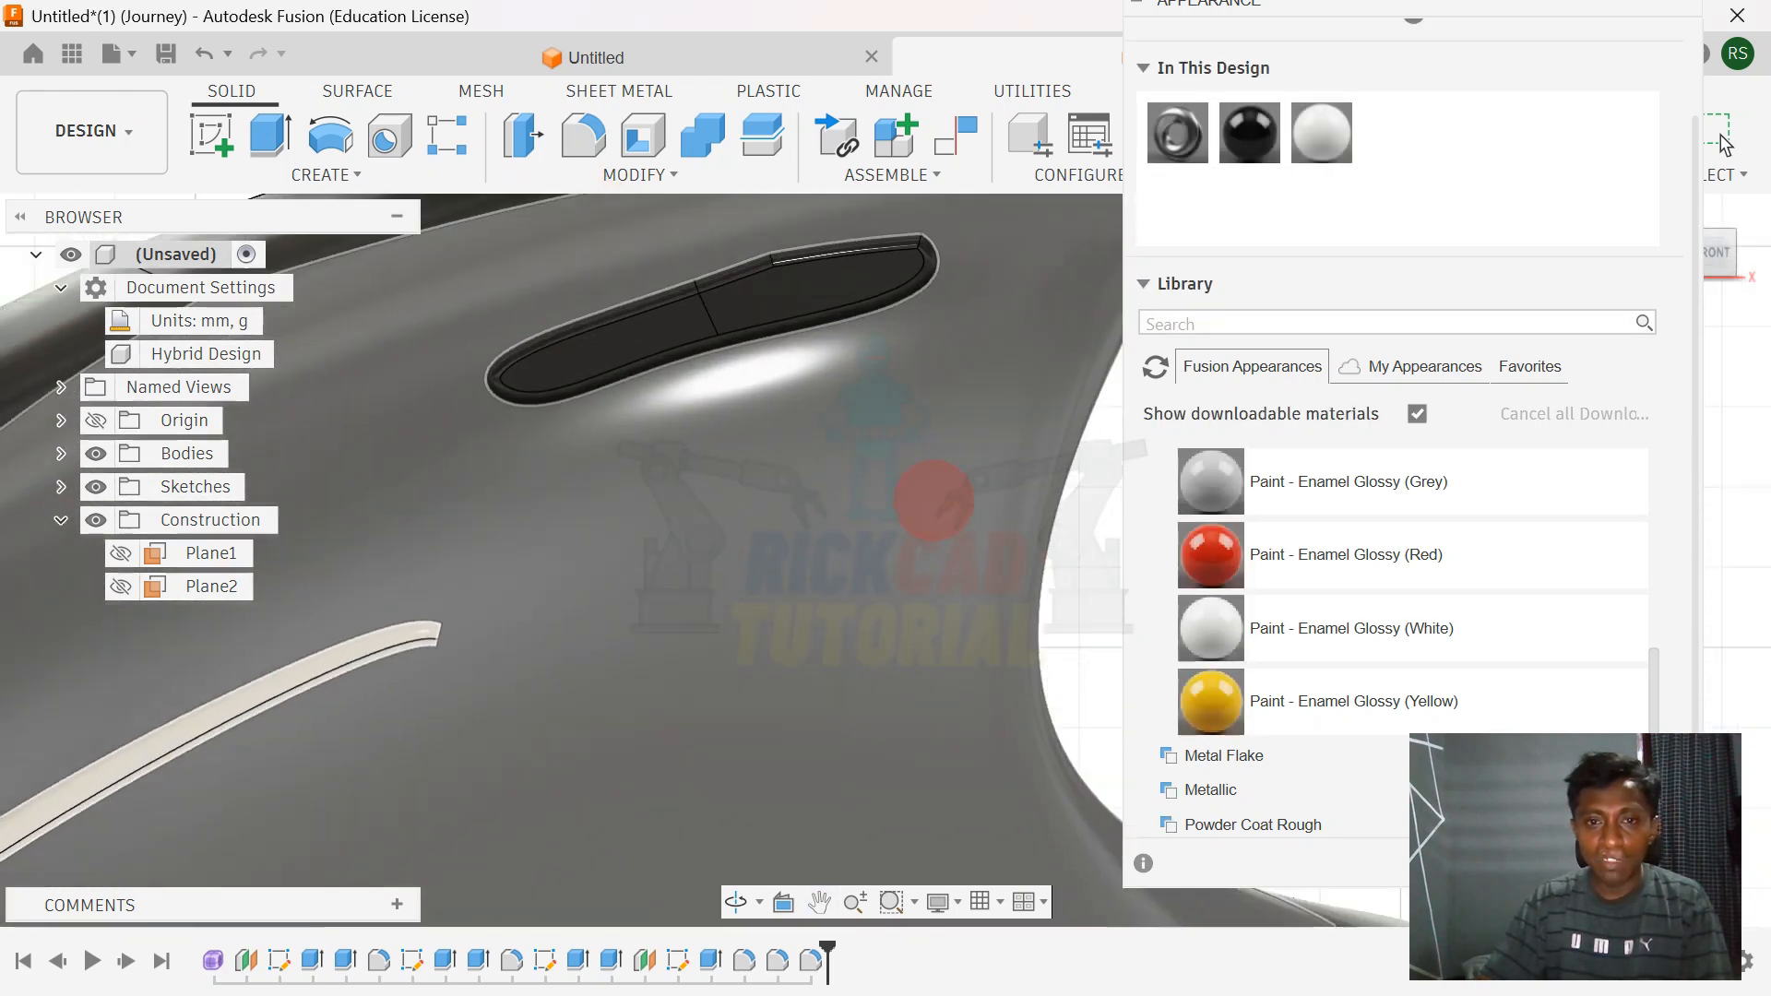
scroll(933, 501, up, 1)
drag(1208, 635, 590, 320)
middle_drag(803, 442, 963, 511)
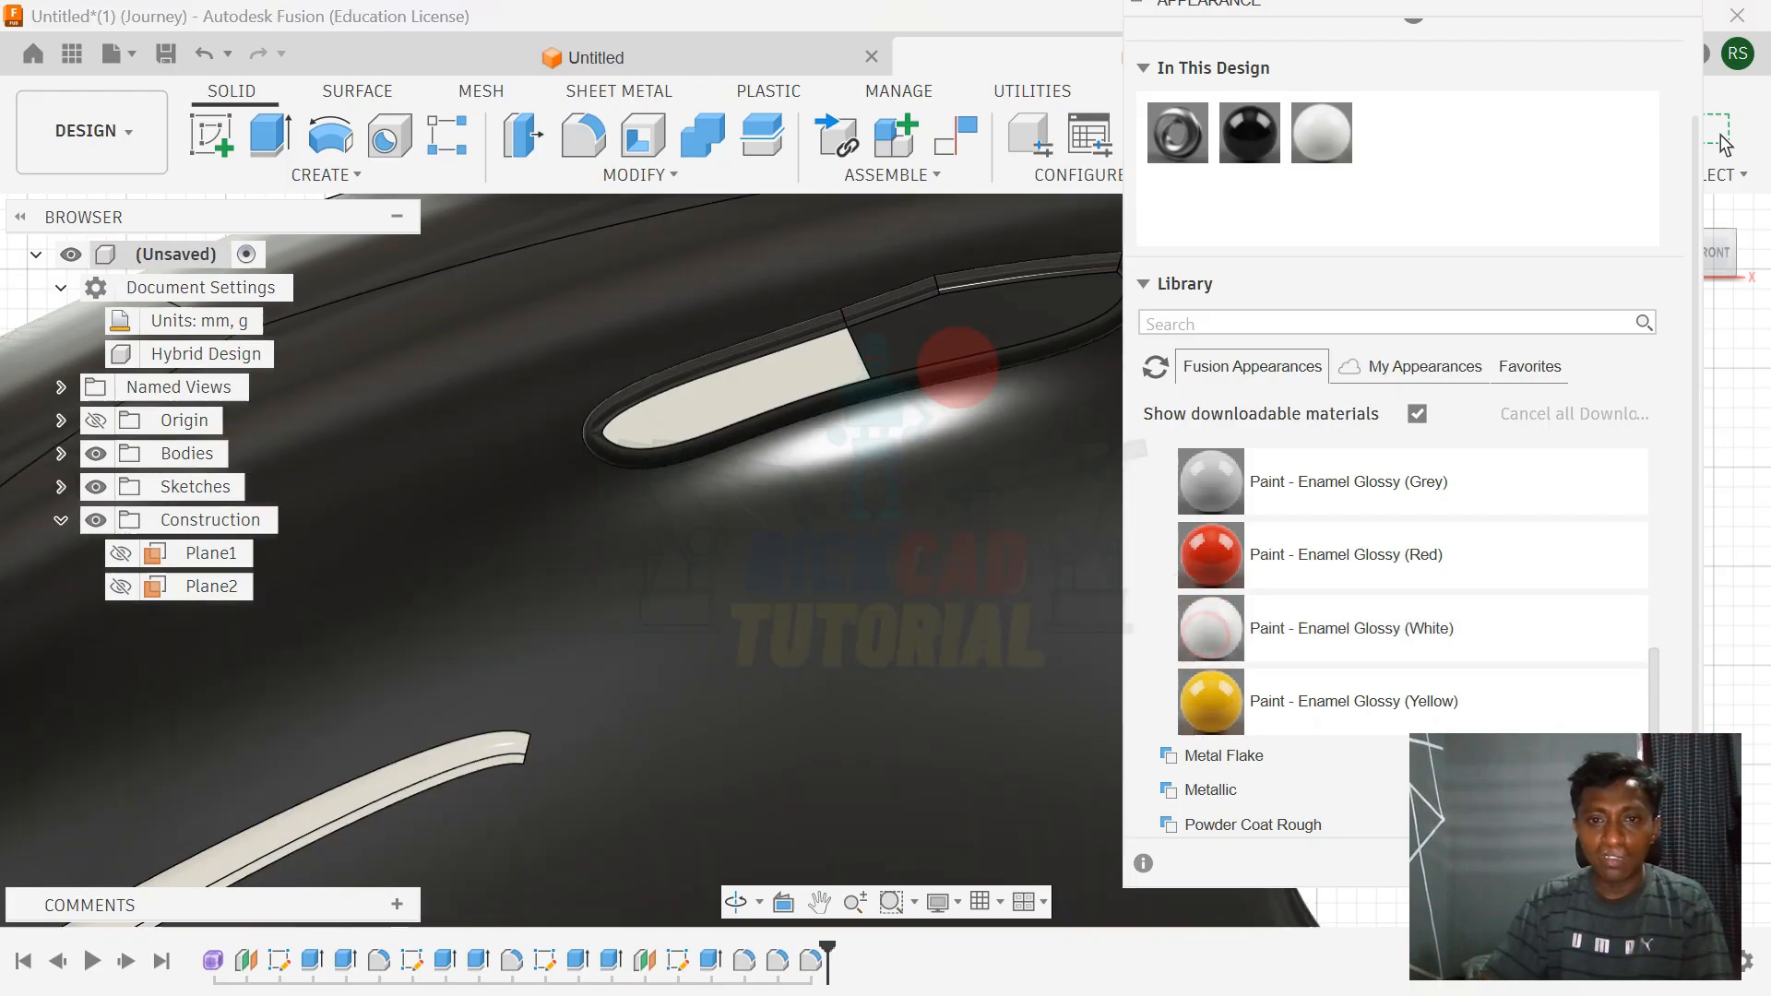
scroll(906, 506, down, 3)
scroll(711, 443, down, 4)
- Apply Paint - Enamel Glossy (White) to the large inner face of the circular recess around the domed top button
shift+middle_drag(666, 323, 755, 380)
scroll(756, 385, up, 1)
drag(1199, 632, 923, 404)
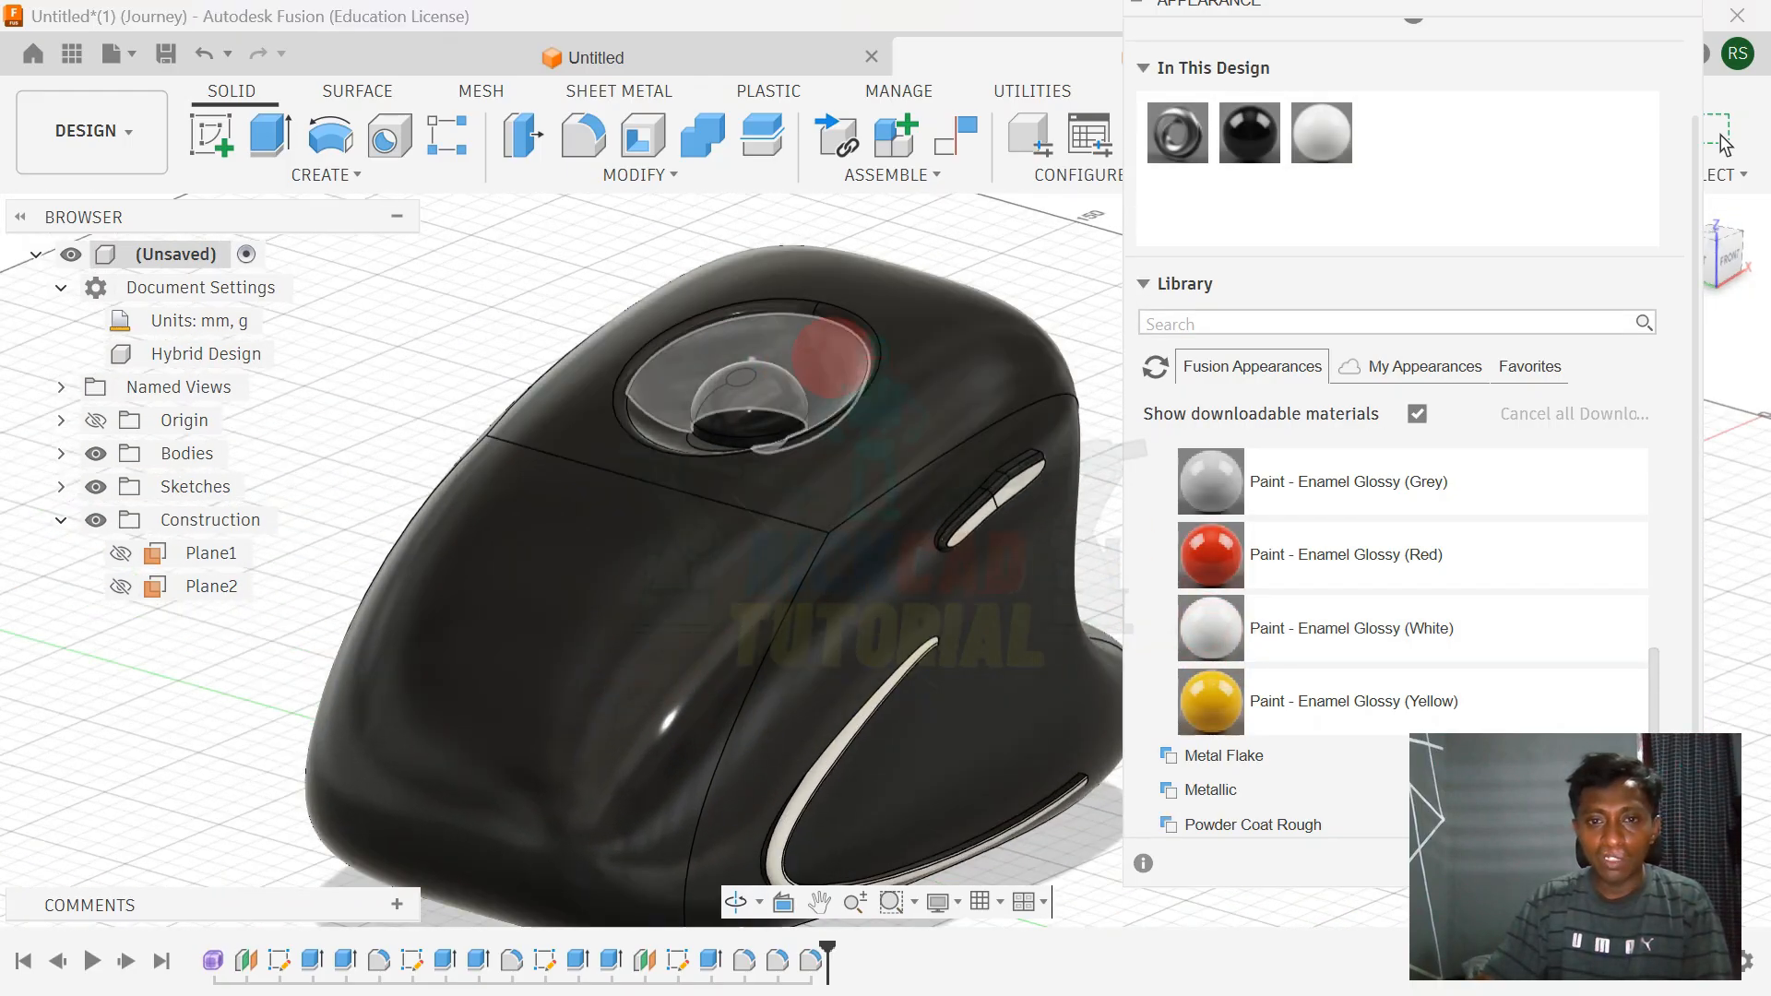
shift+middle_drag(727, 417, 830, 514)
scroll(834, 514, up, 2)
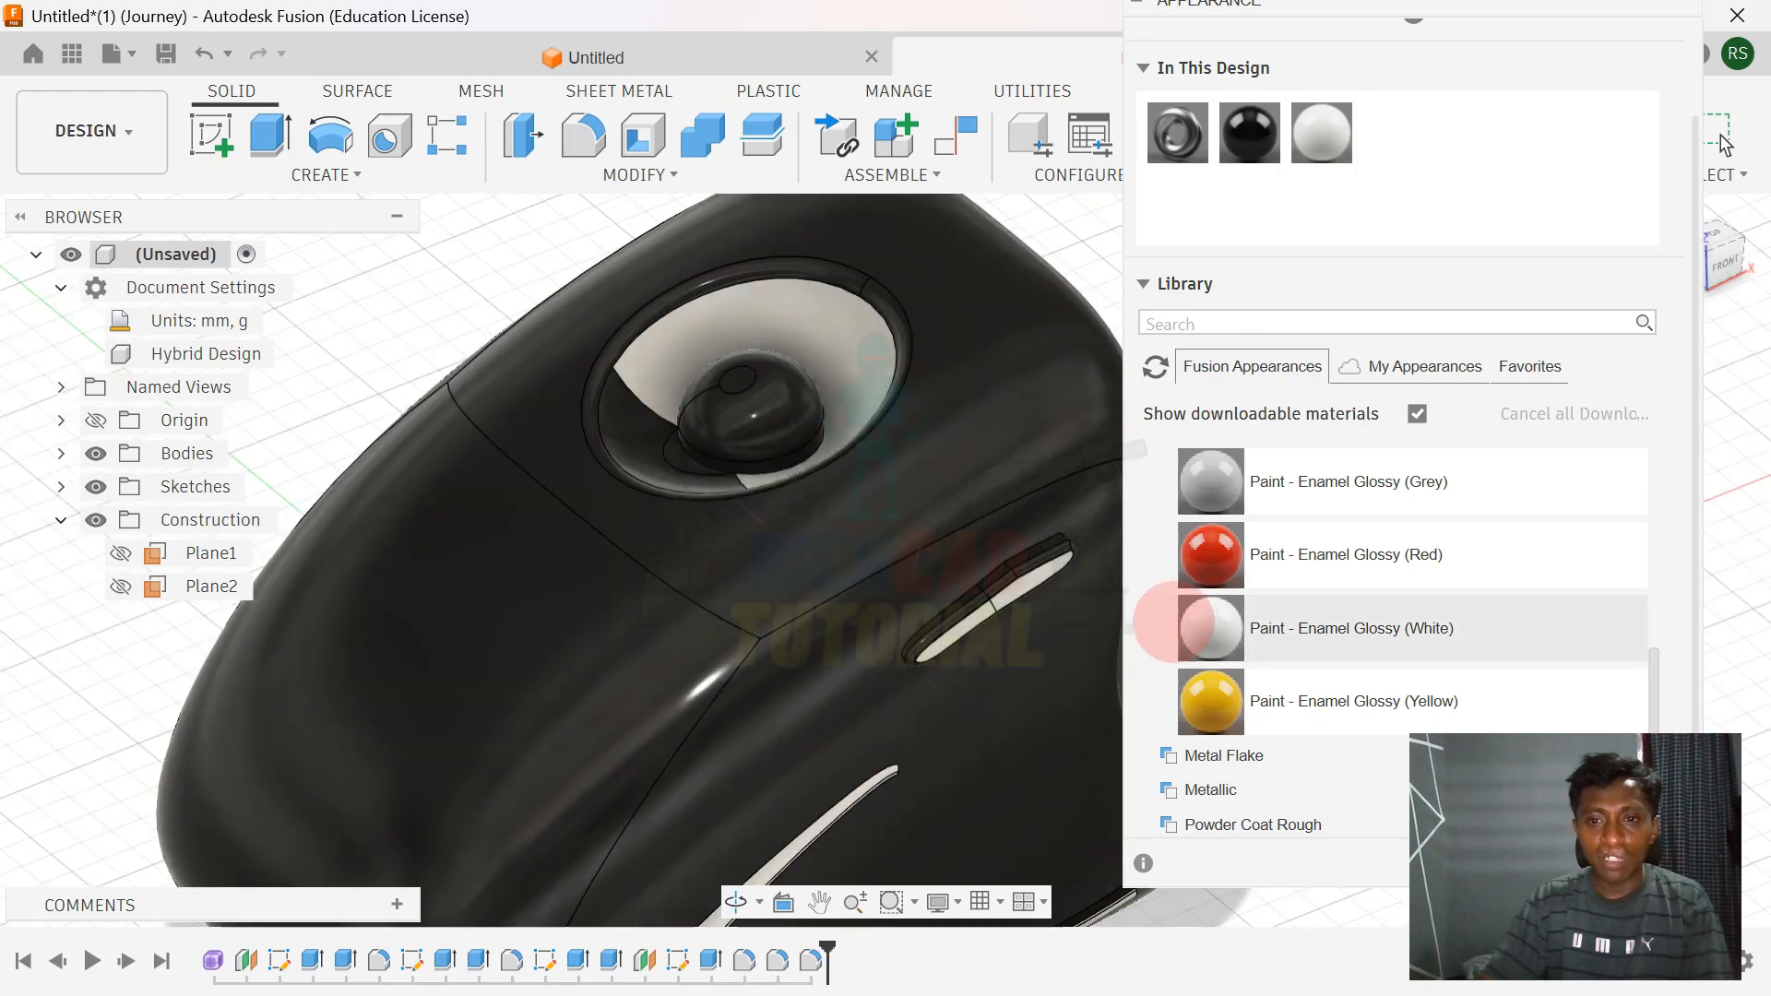
- Apply Paint - Enamel Glossy (White) to the remaining recess faces around the base of the domed button, leaving the dome black
drag(1200, 628, 699, 482)
scroll(649, 403, up, 3)
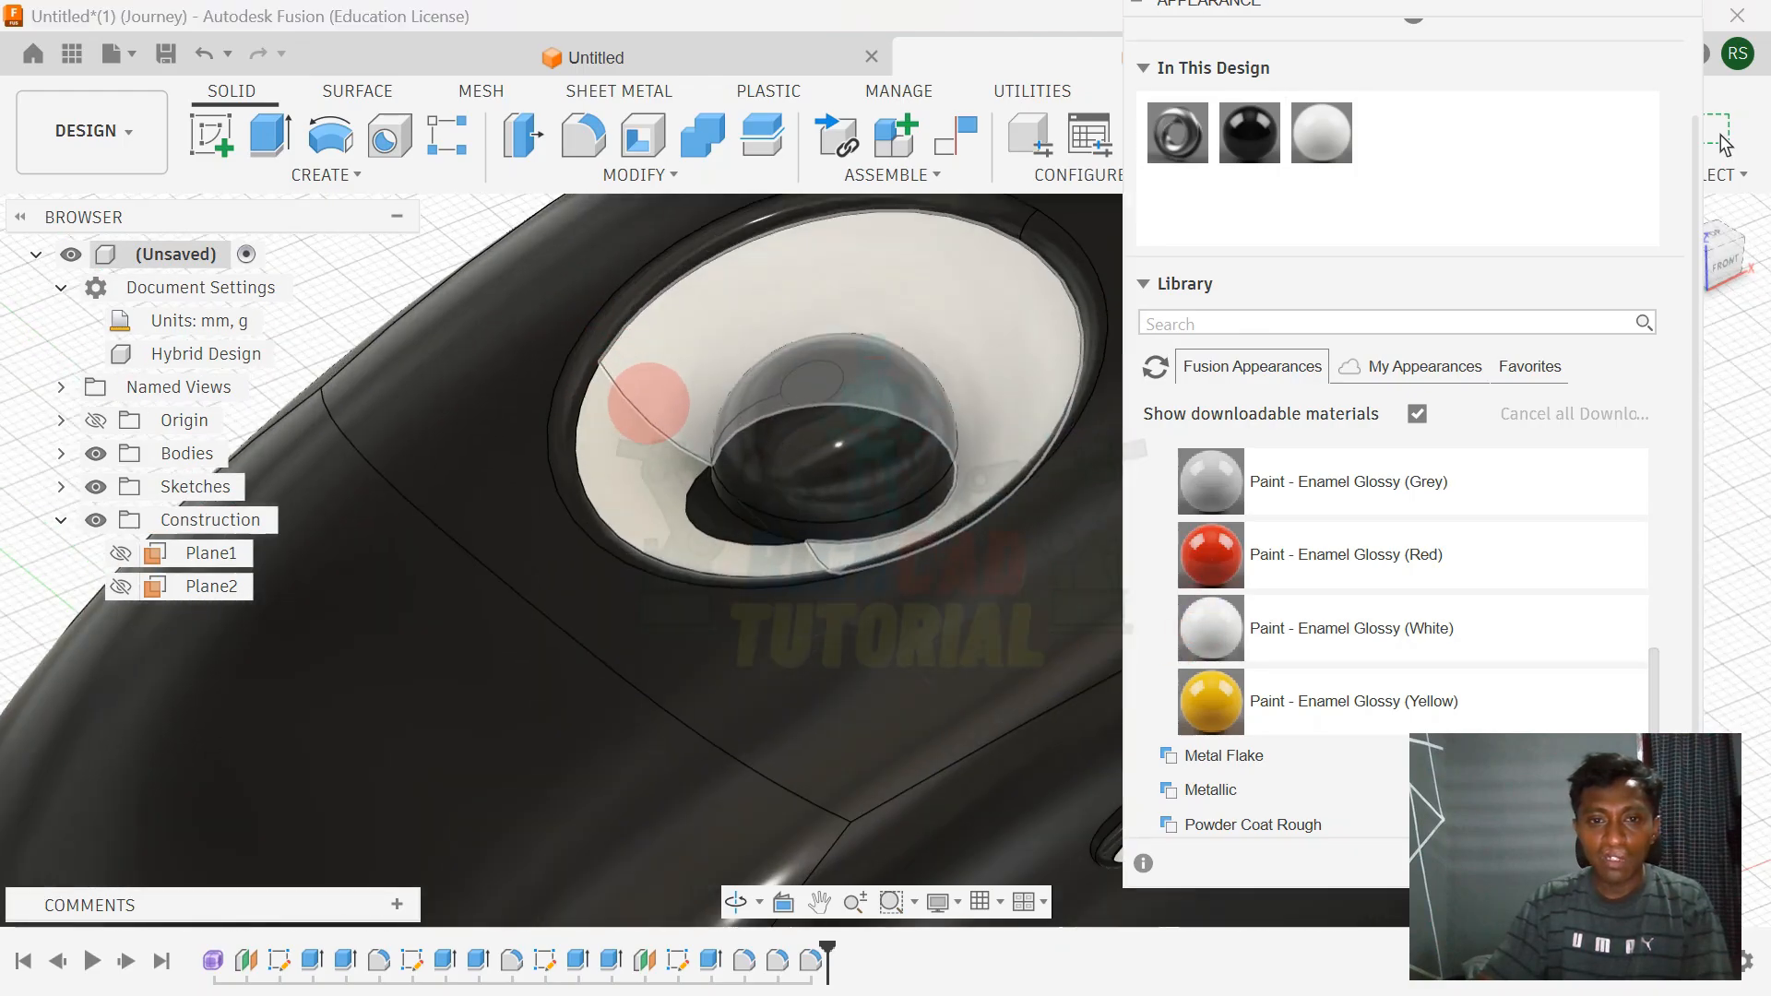
drag(1185, 646, 764, 562)
scroll(736, 527, down, 3)
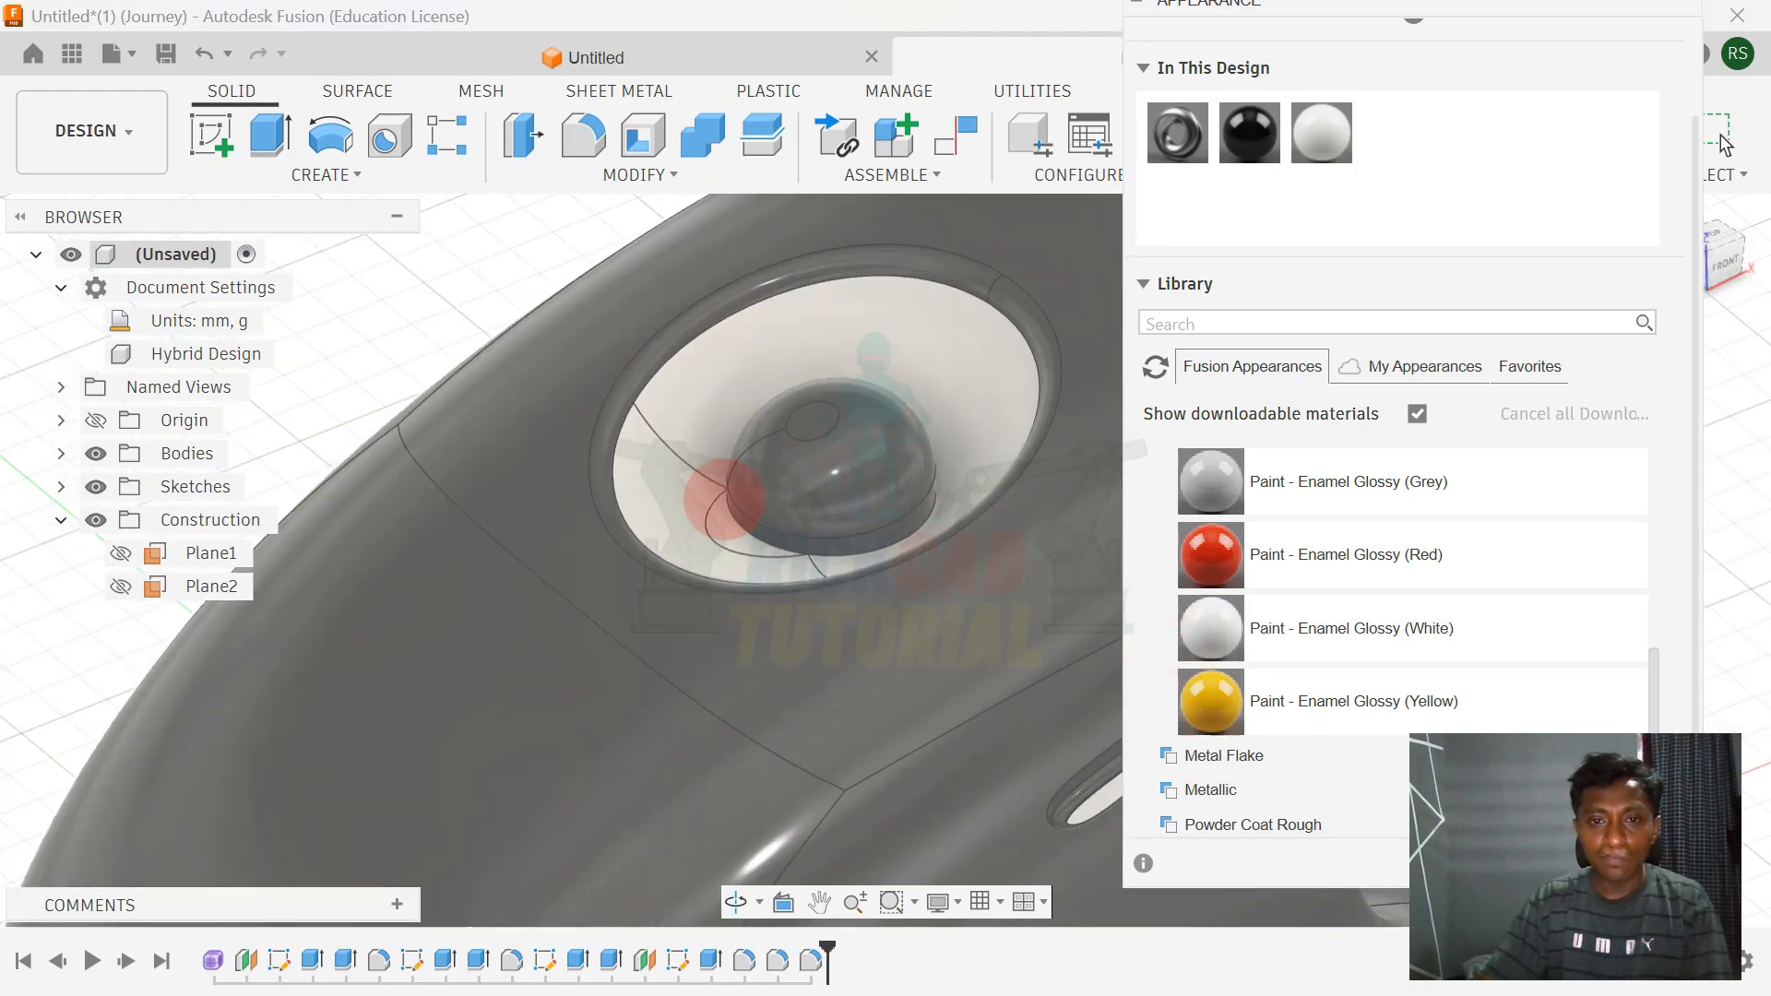
scroll(791, 443, up, 3)
drag(1214, 628, 803, 434)
drag(1191, 637, 948, 579)
scroll(679, 580, down, 6)
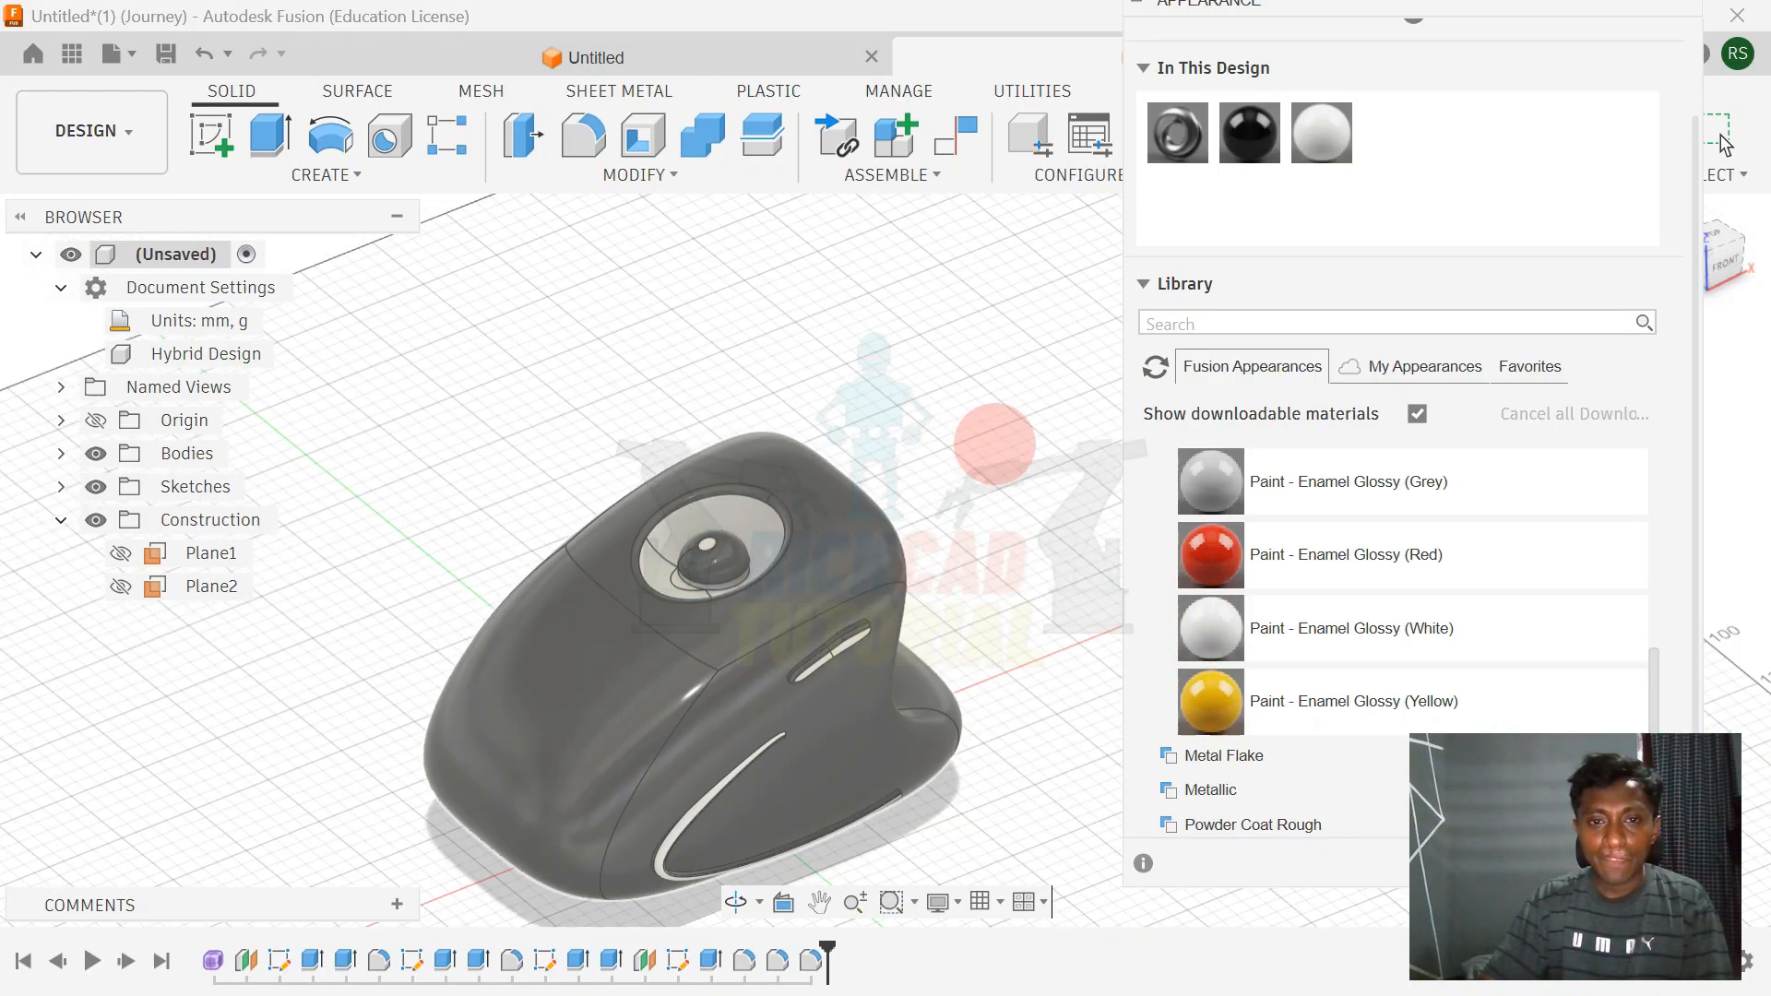
- Close the appearance settings and compare the painted mouse model side by side with the reference picture
mouse_move(816, 387)
shift+middle_down()
mouse_move(680, 348)
mouse_move(773, 355)
mouse_move(799, 376)
shift+middle_up()
key(alt+Tab)
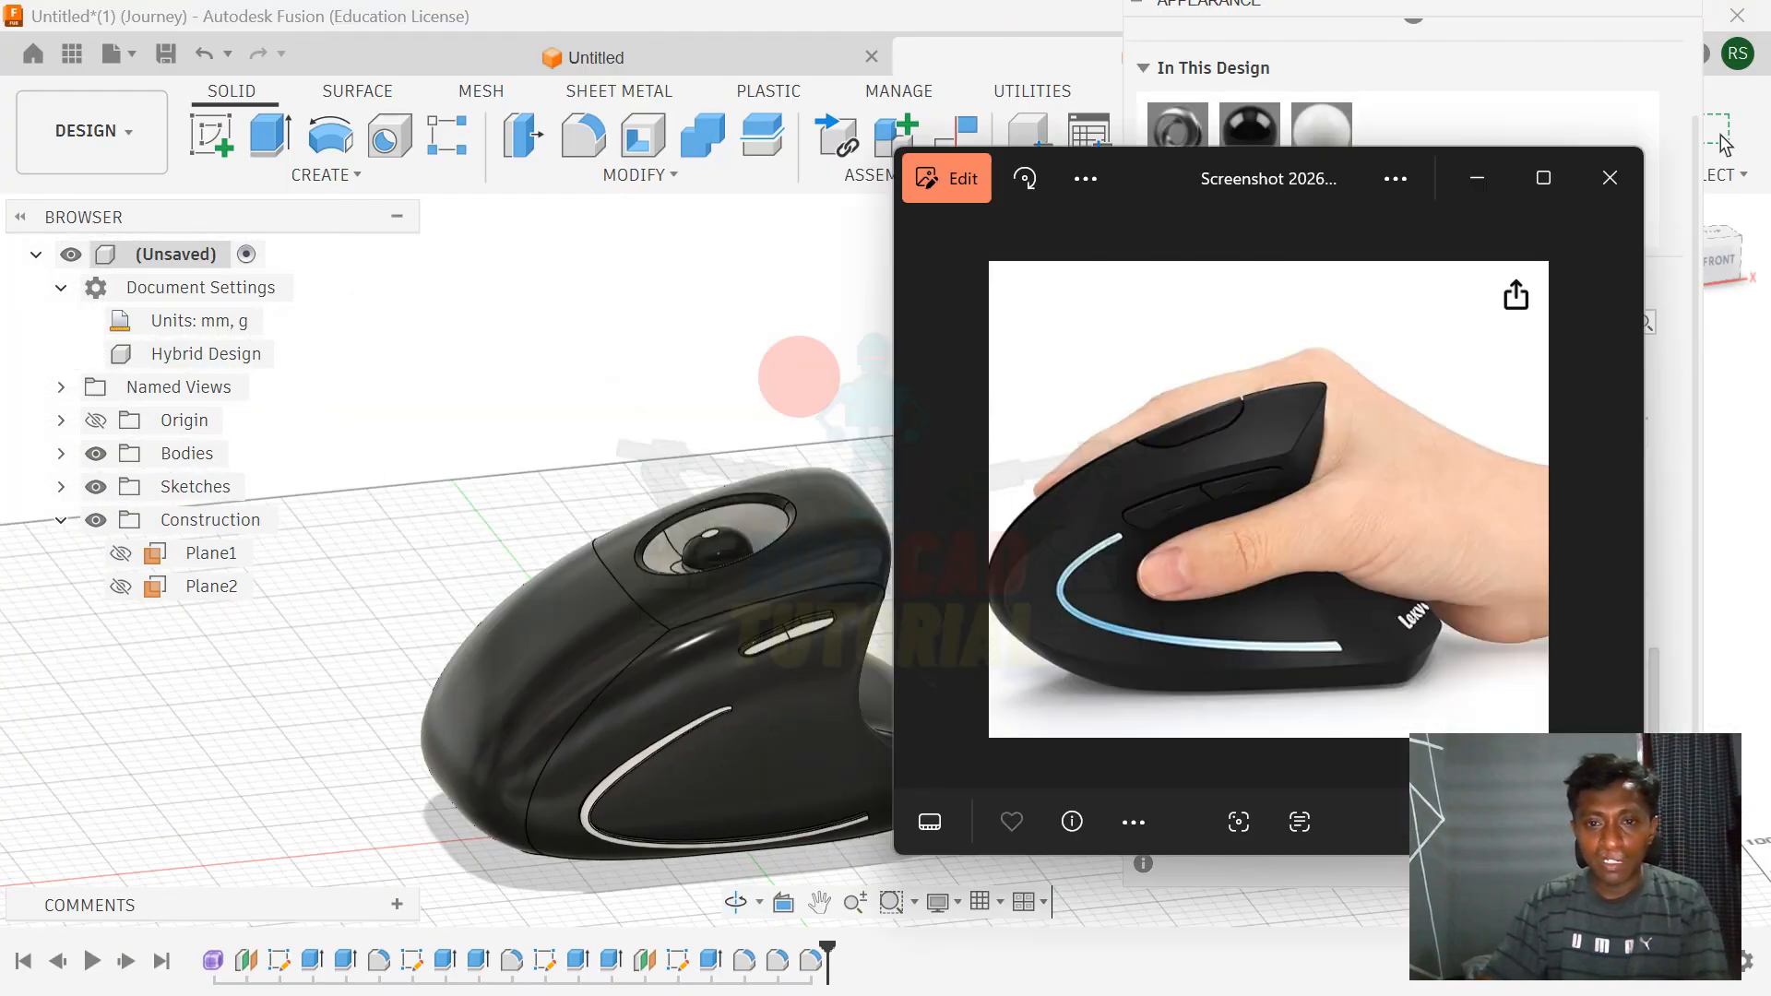
scroll(674, 428, down, 2)
middle_drag(674, 428, 650, 369)
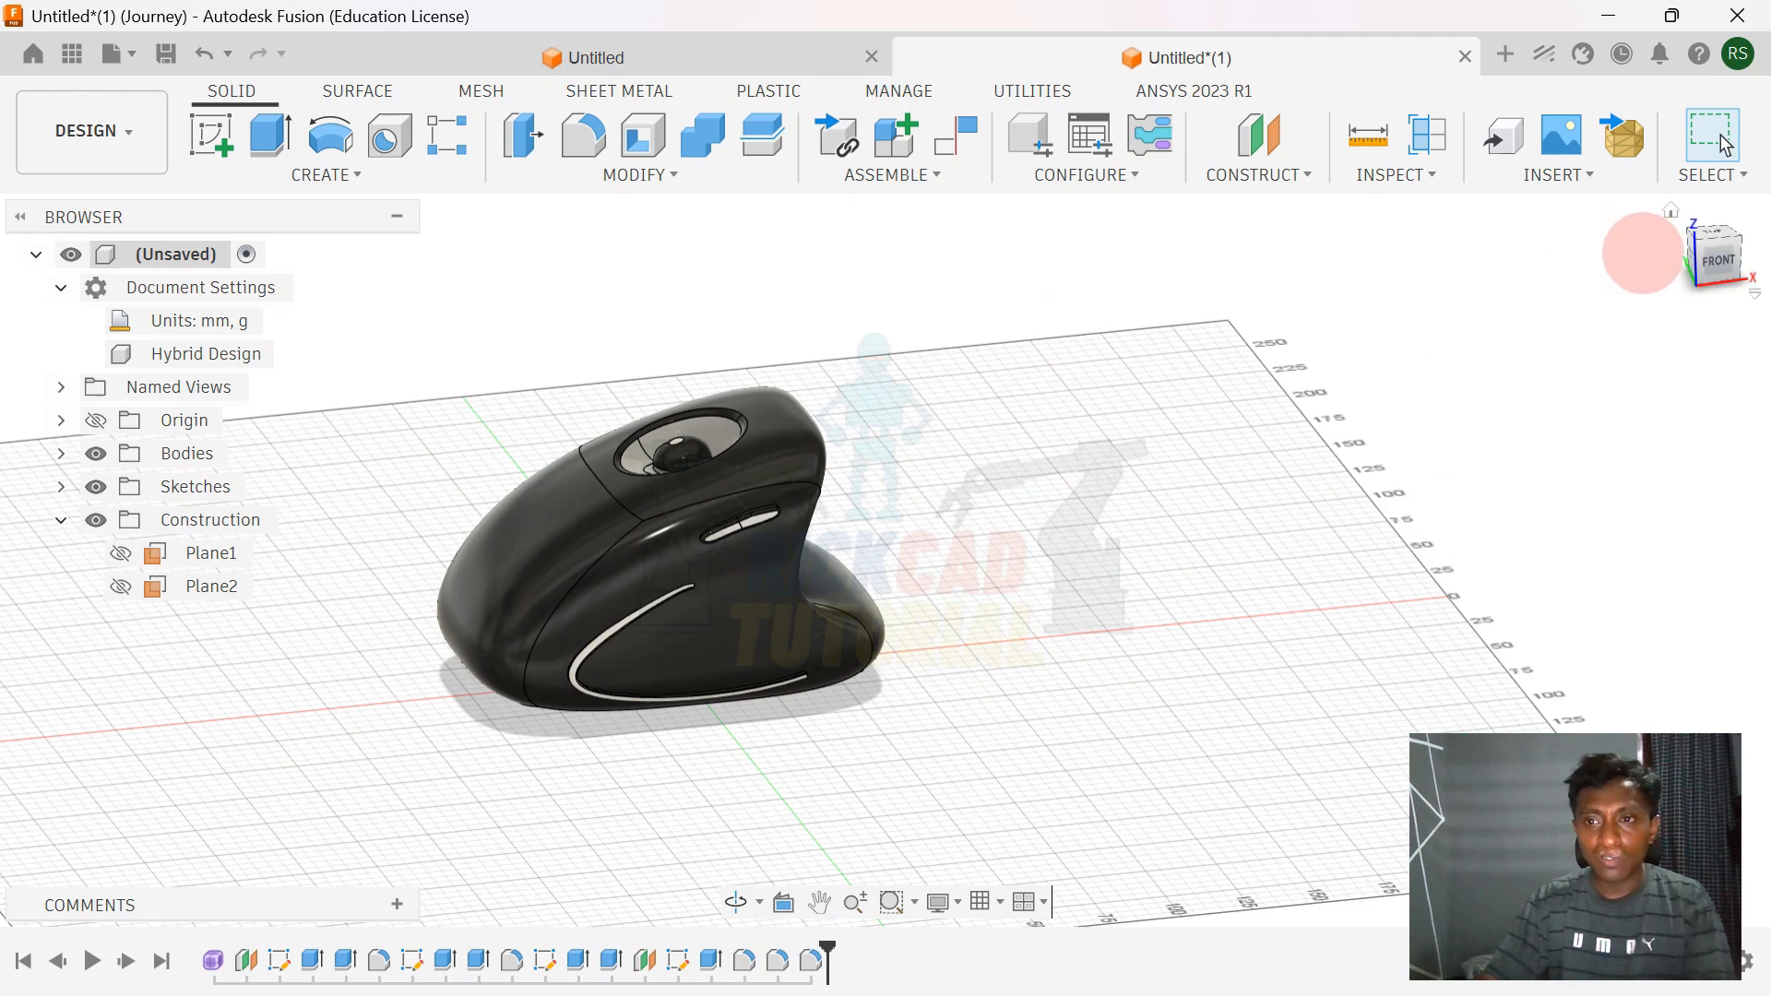
scroll(1443, 296, up, 5)
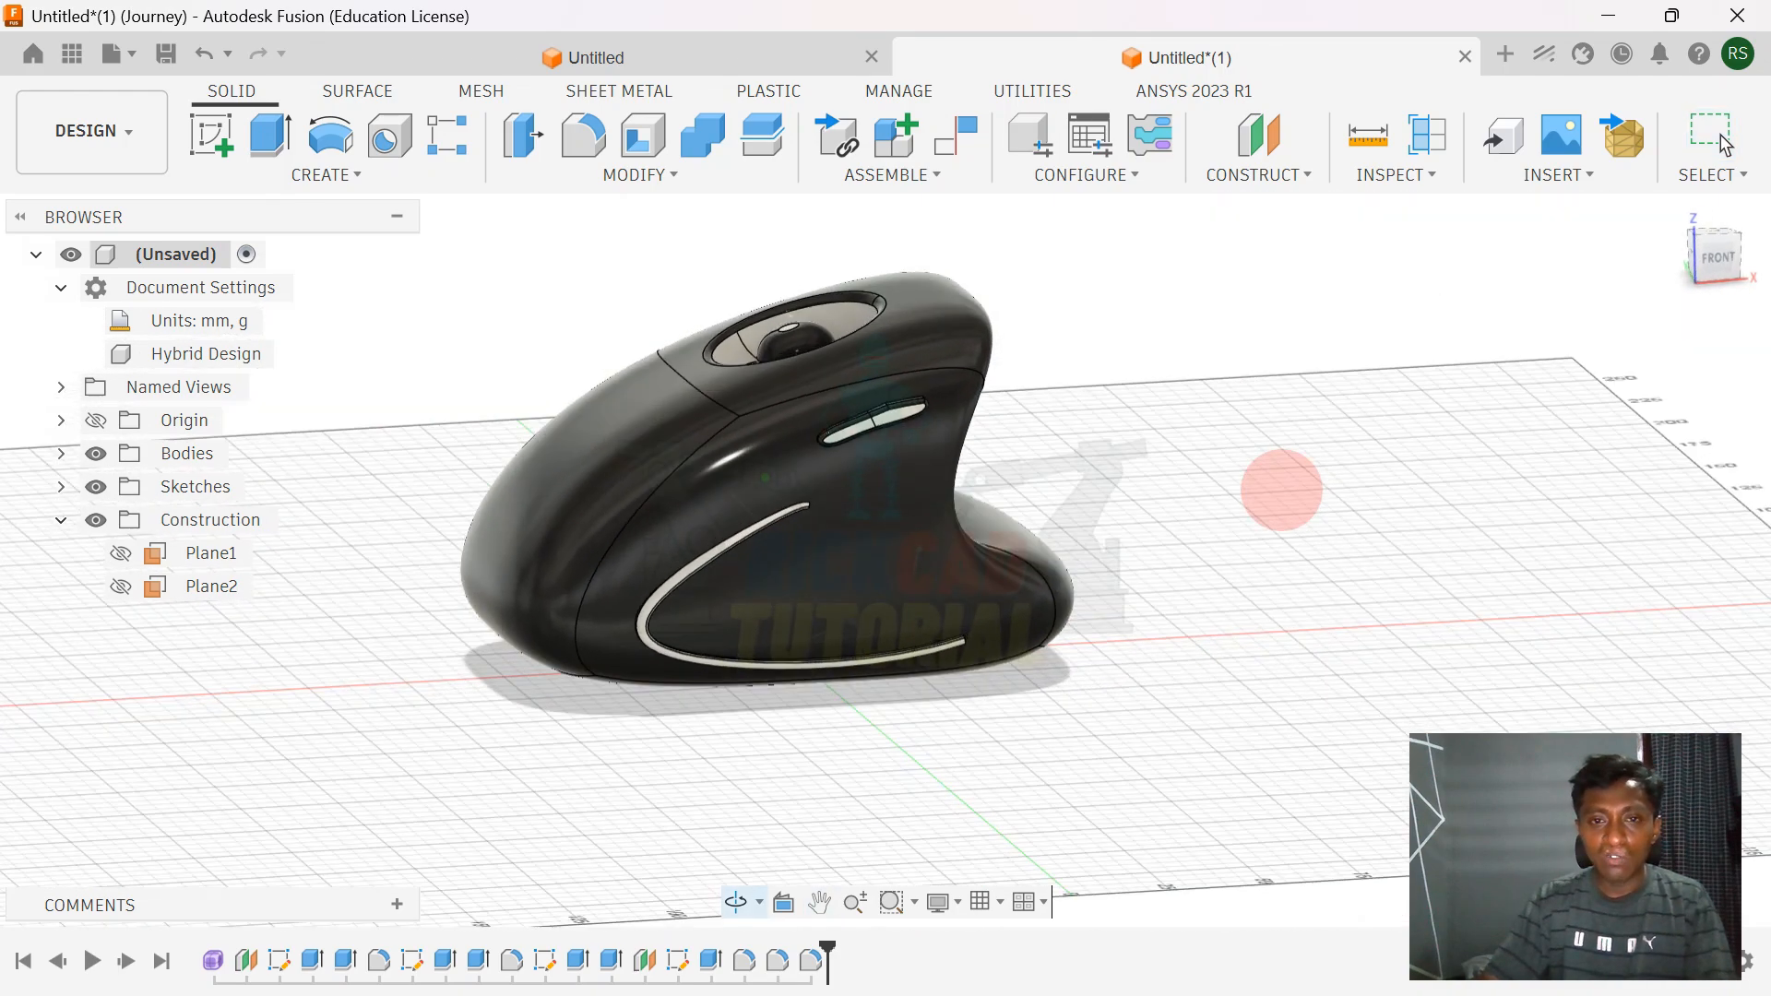
key(alt+Tab)
drag(1123, 182, 1289, 144)
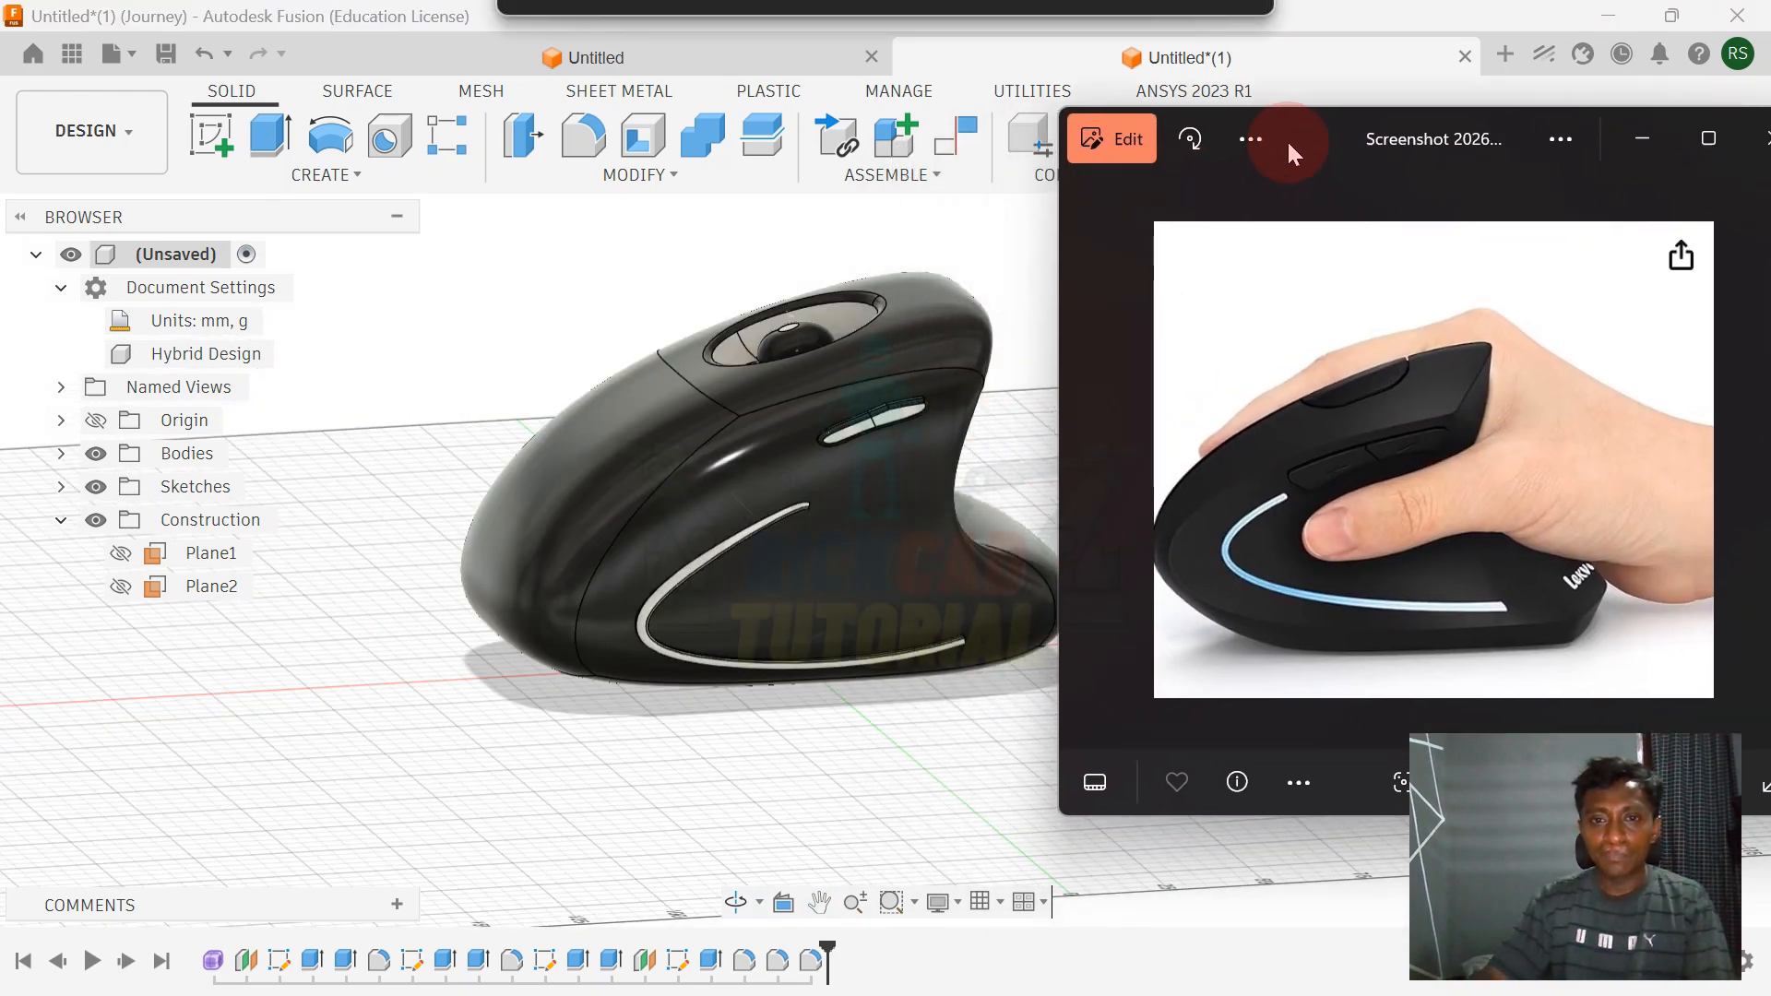
scroll(791, 475, up, 1)
middle_drag(791, 475, 643, 560)
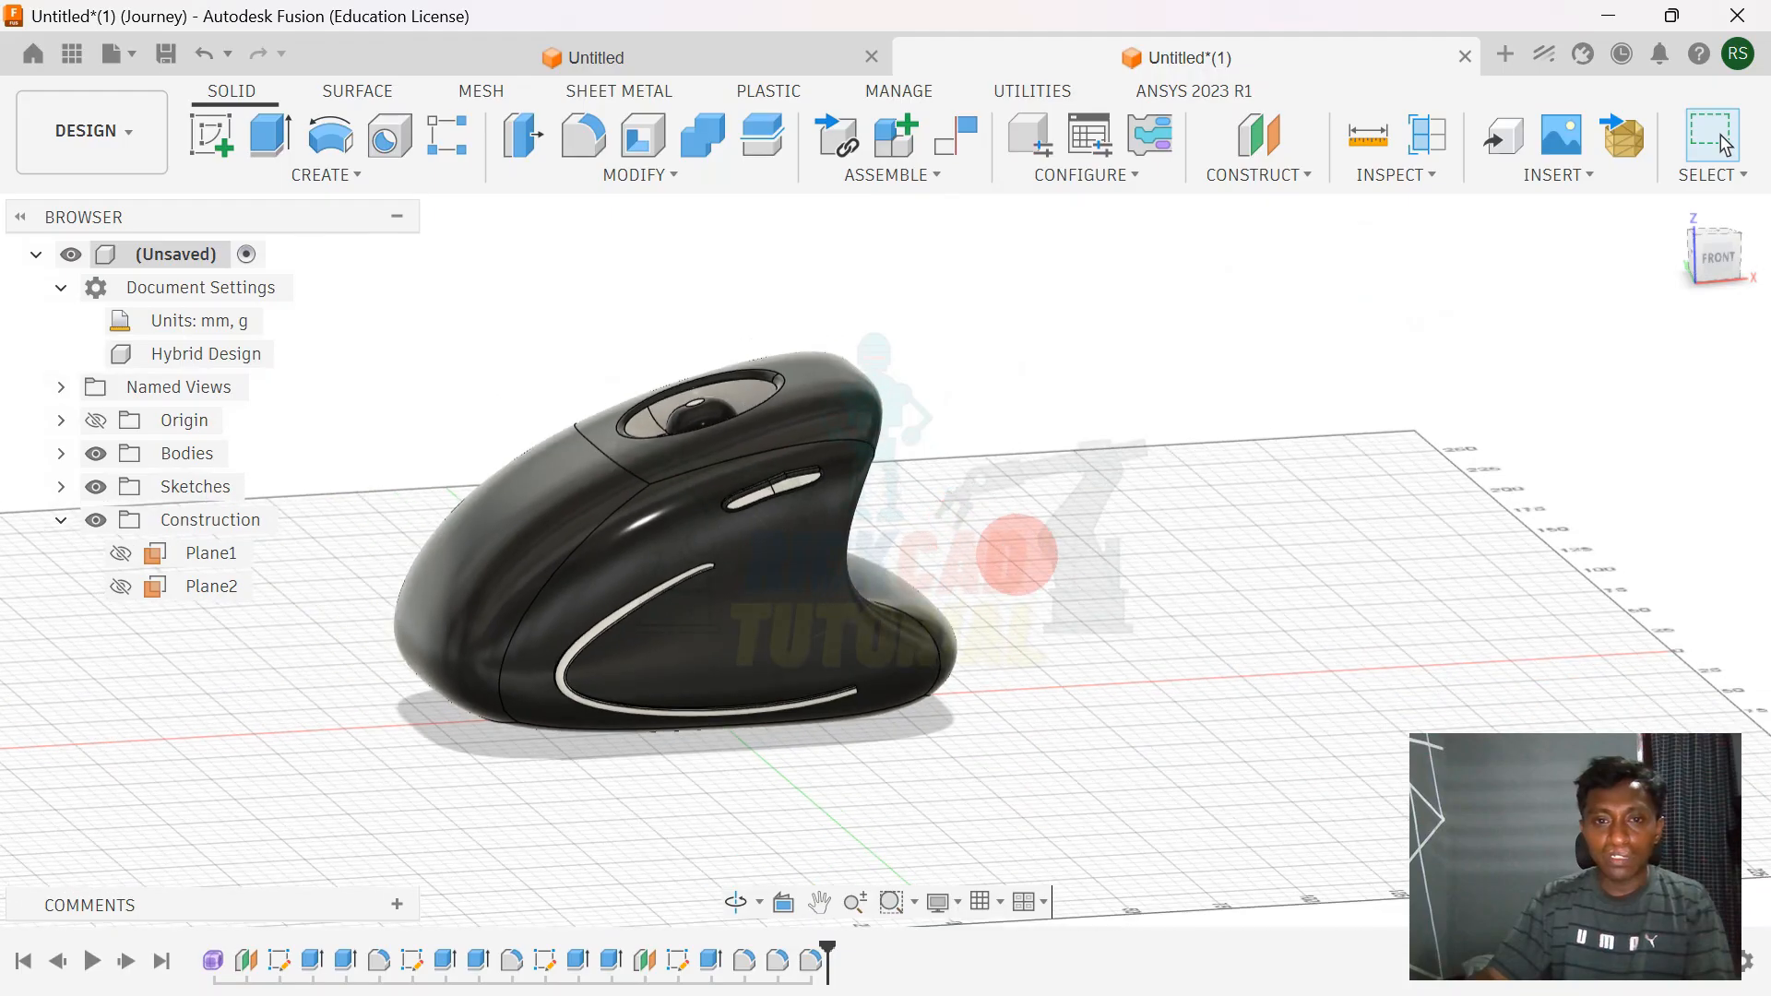
key(alt+Tab)
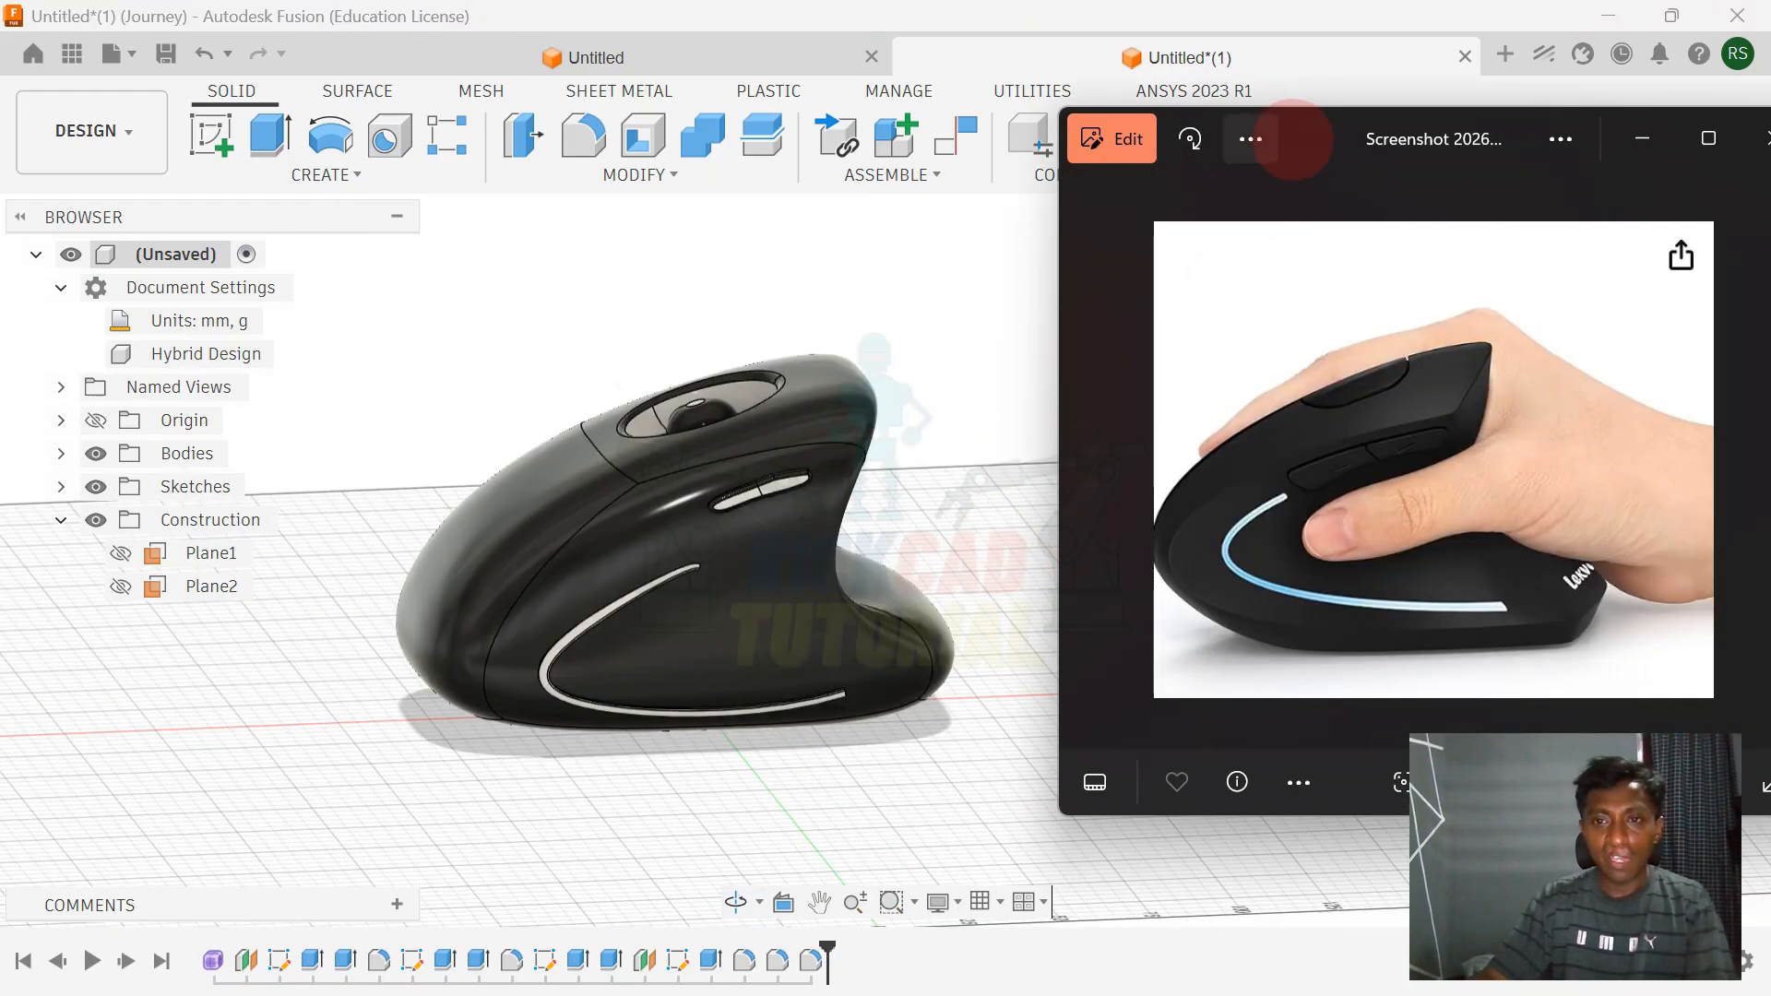
drag(1292, 138, 1238, 140)
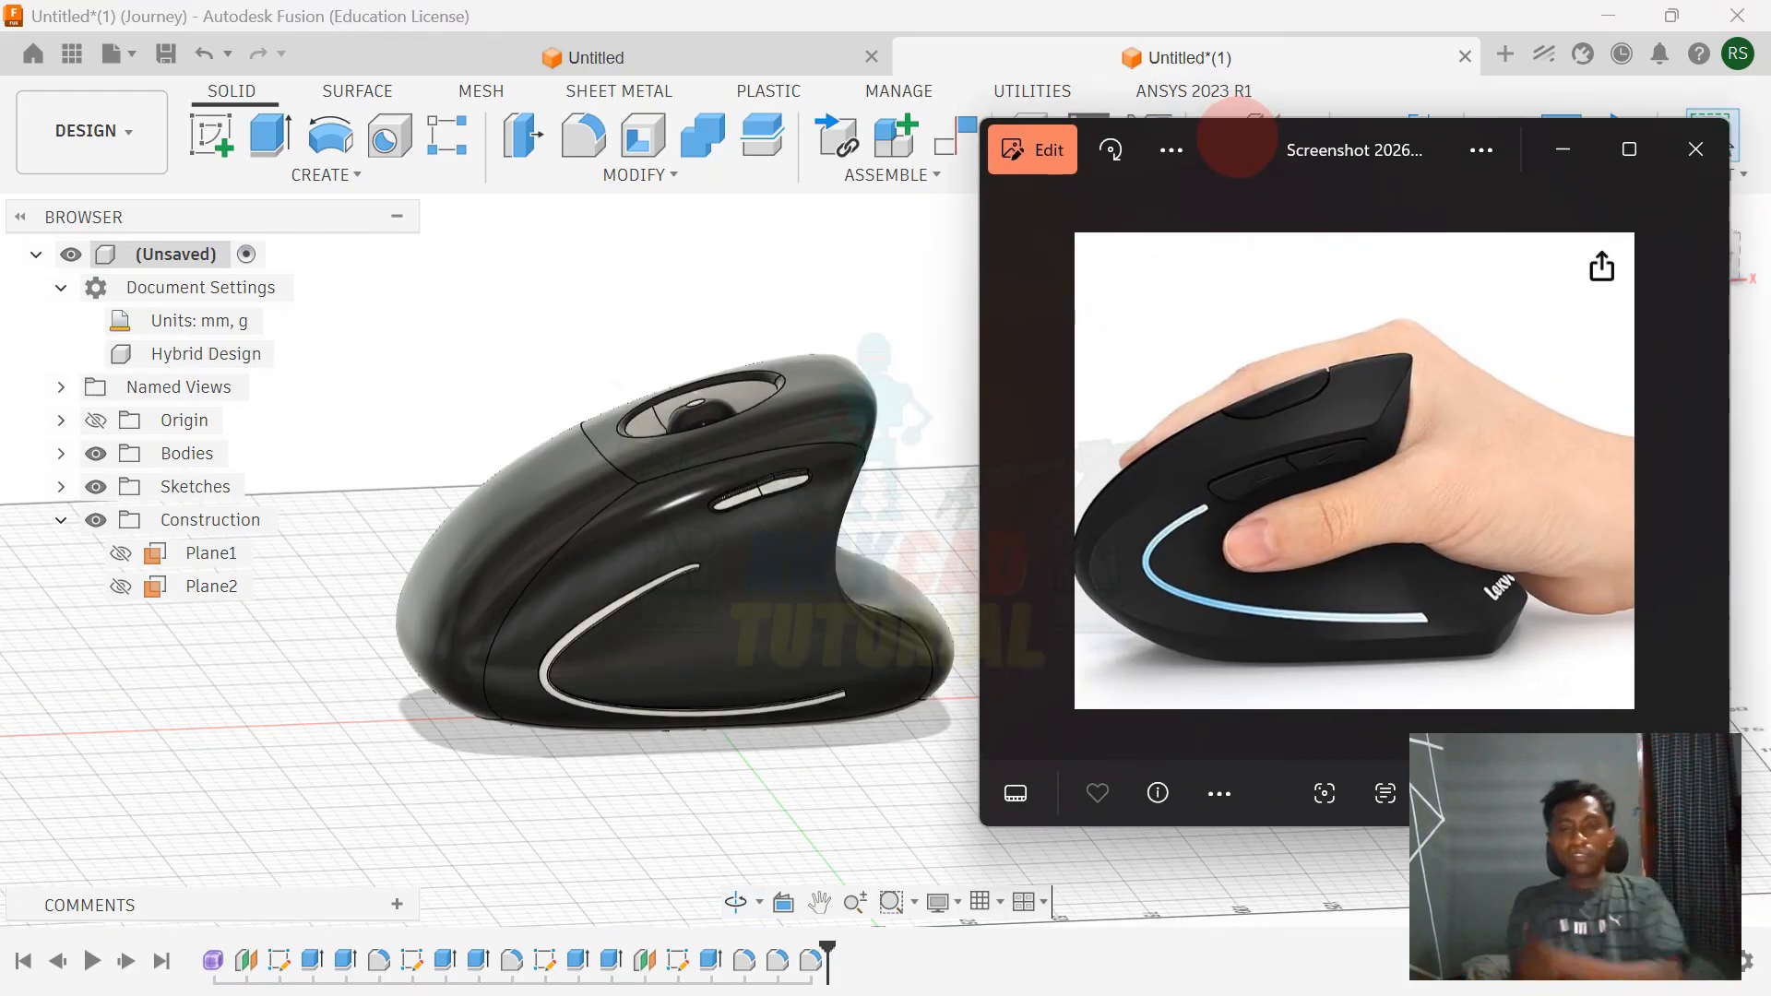